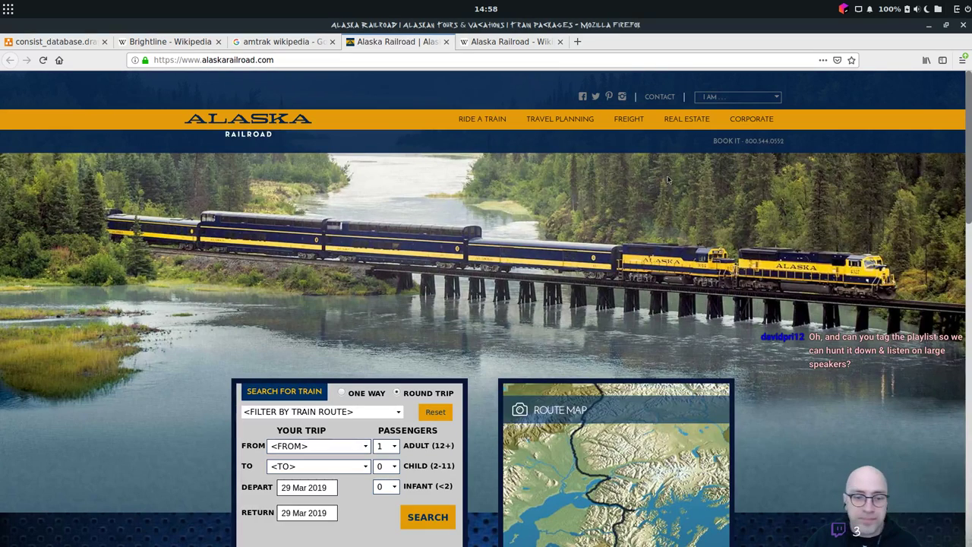
Open Brightline's official website in a new browser tab from its Wikipedia article.
left_click(290, 43)
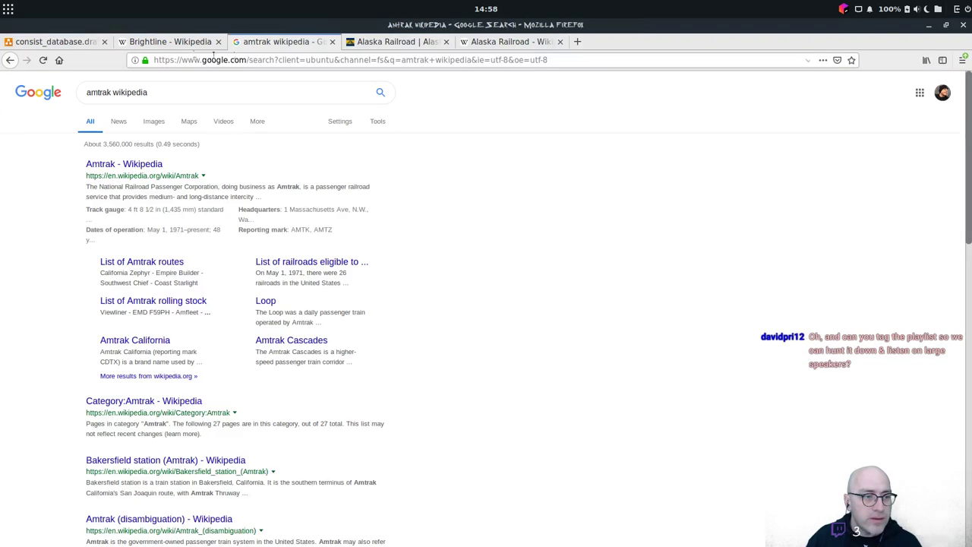
left_click(160, 41)
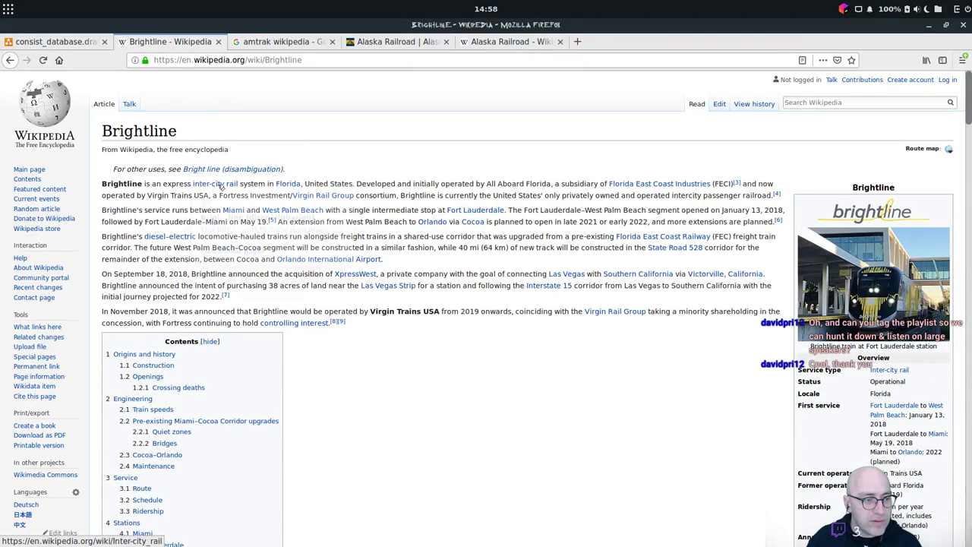
mouse_move(218, 169)
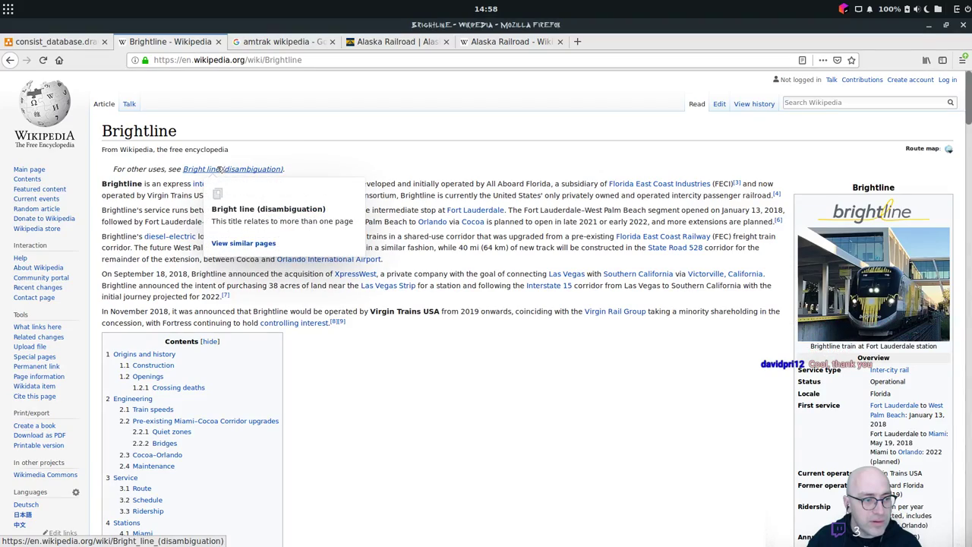
scroll(547, 420, "down", 5)
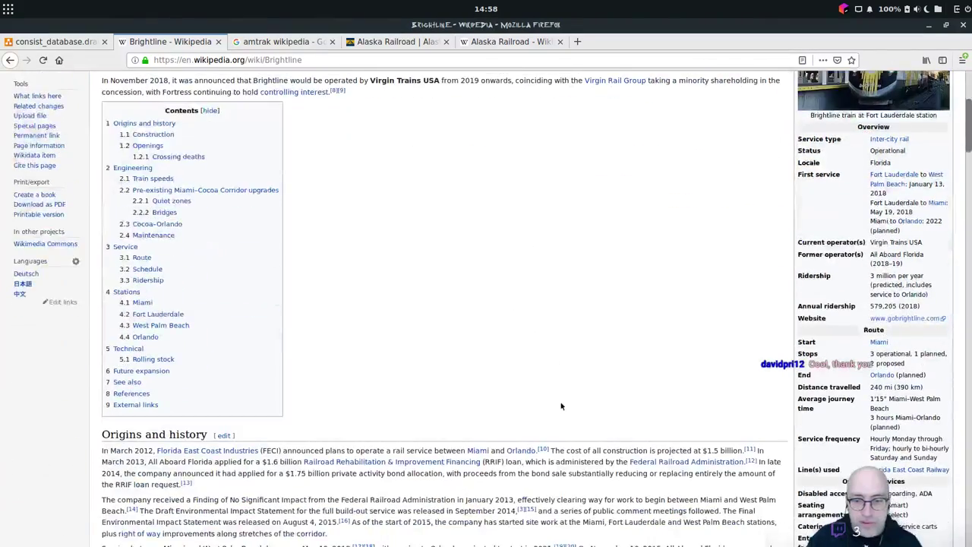
right_click(937, 147)
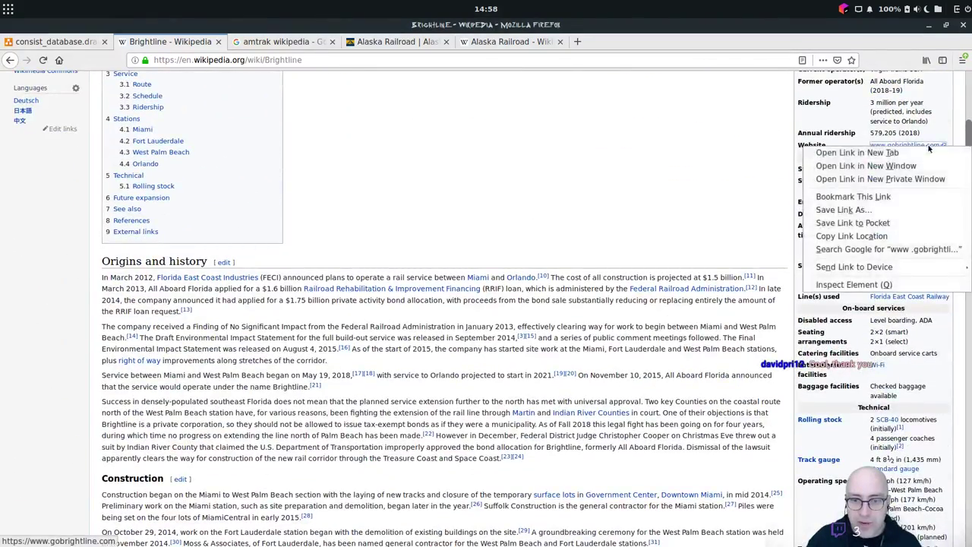
key("Escape")
scroll(551, 250, "up", 6)
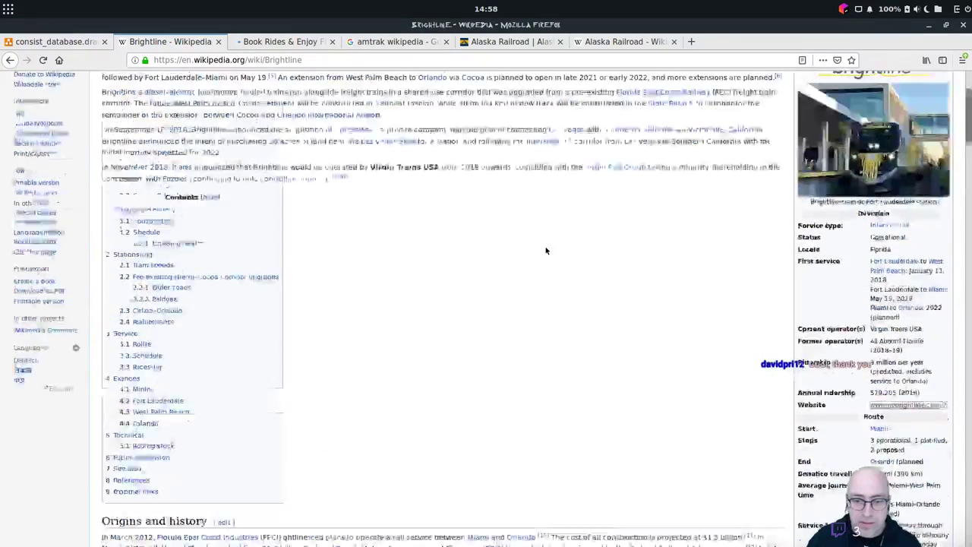
left_click(277, 46)
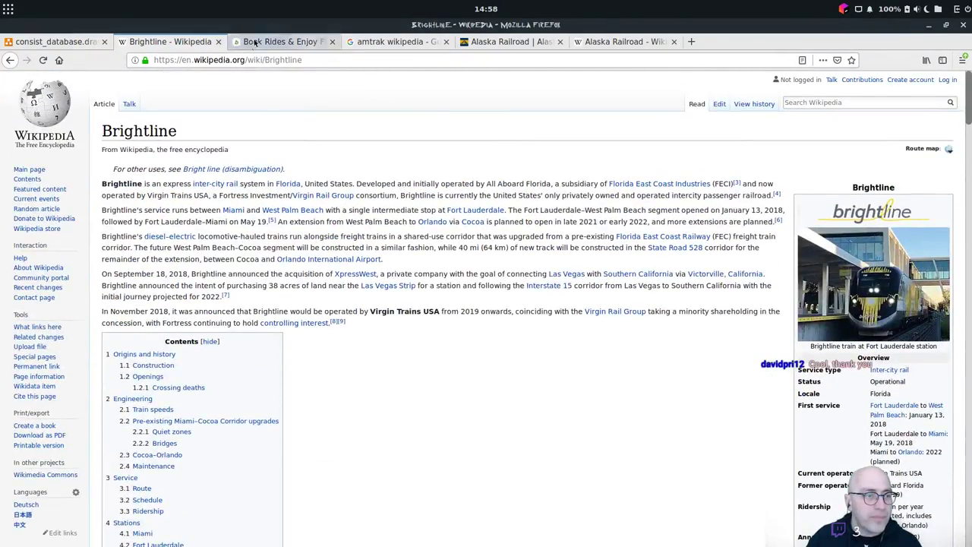
Move the Amtrak search tab after the Alaska Railroad tabs and open the Amtrak Wikipedia article in it.
left_click_drag(395, 42, 627, 42)
left_click(608, 63)
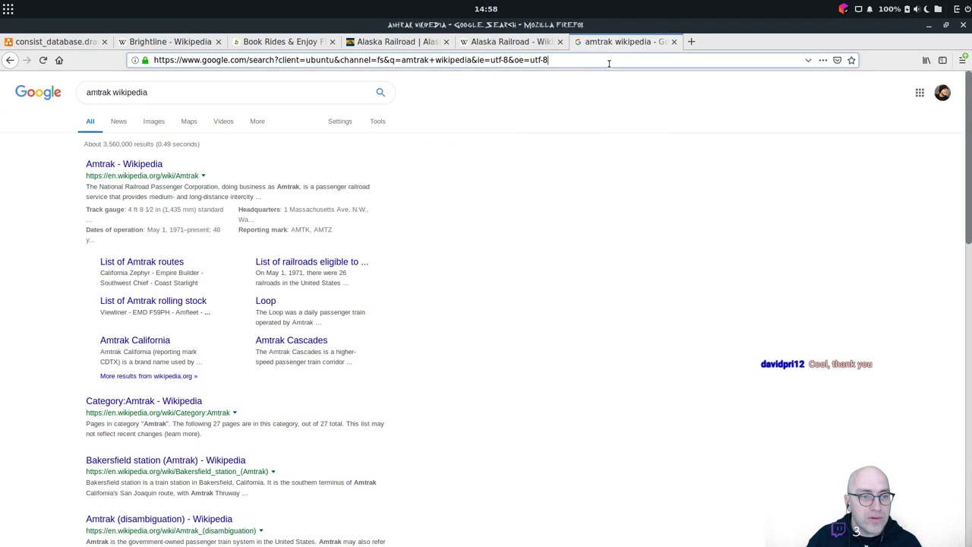
left_click(151, 166)
Load amtrak.com in a new browser tab.
key("ctrl+t")
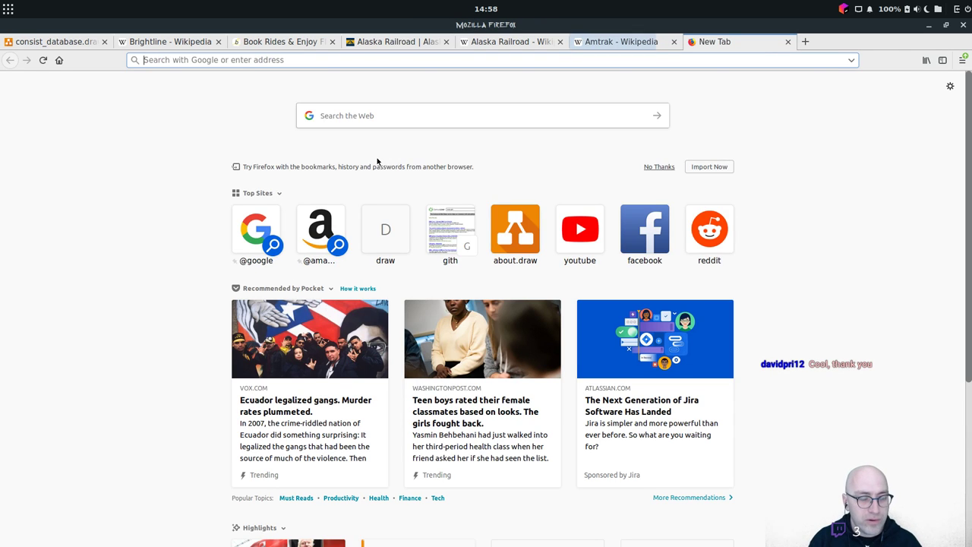
type("amtrak.com")
key("Return")
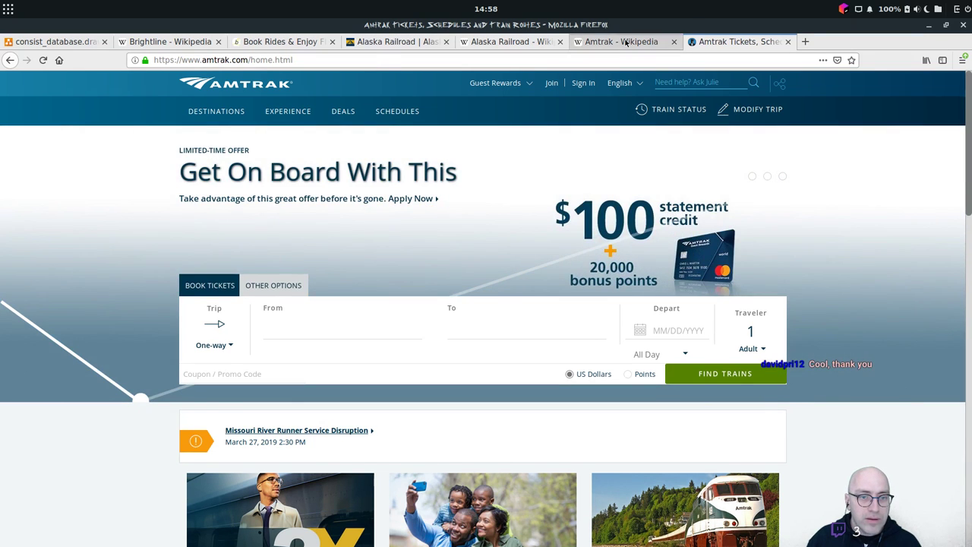
Place the Alaska Railroad Wikipedia tab before the railroad's official site tab and return to the consist_database.drawio diagram.
left_click(611, 41)
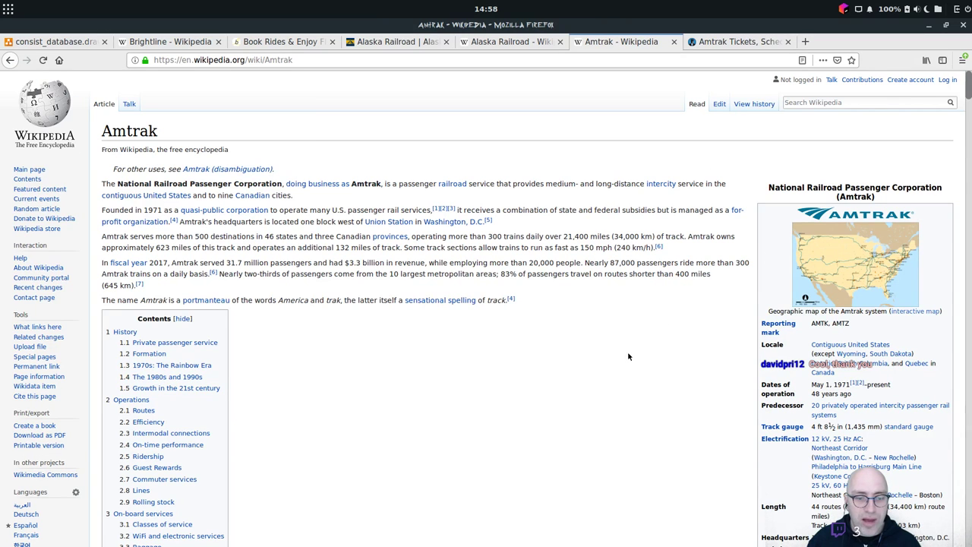
left_click(518, 42)
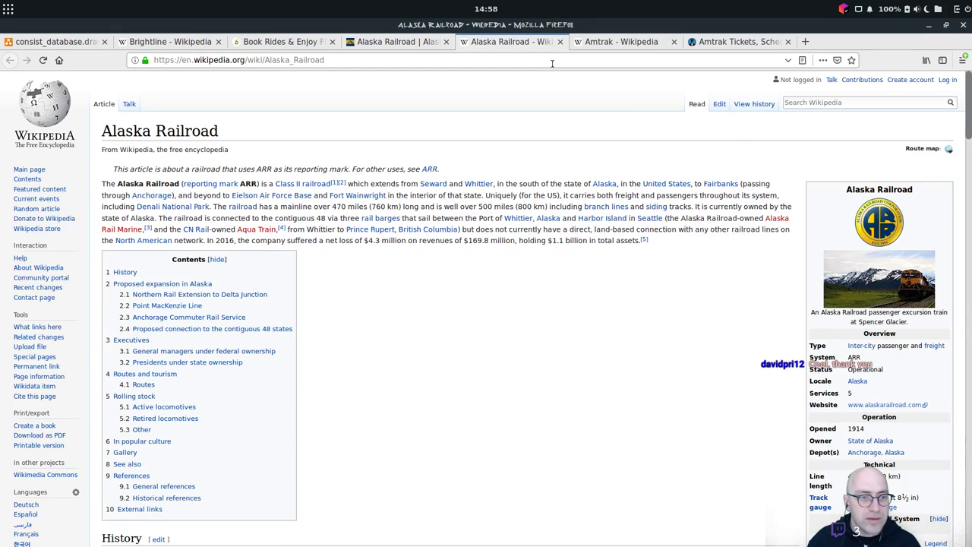
left_click_drag(514, 44, 393, 64)
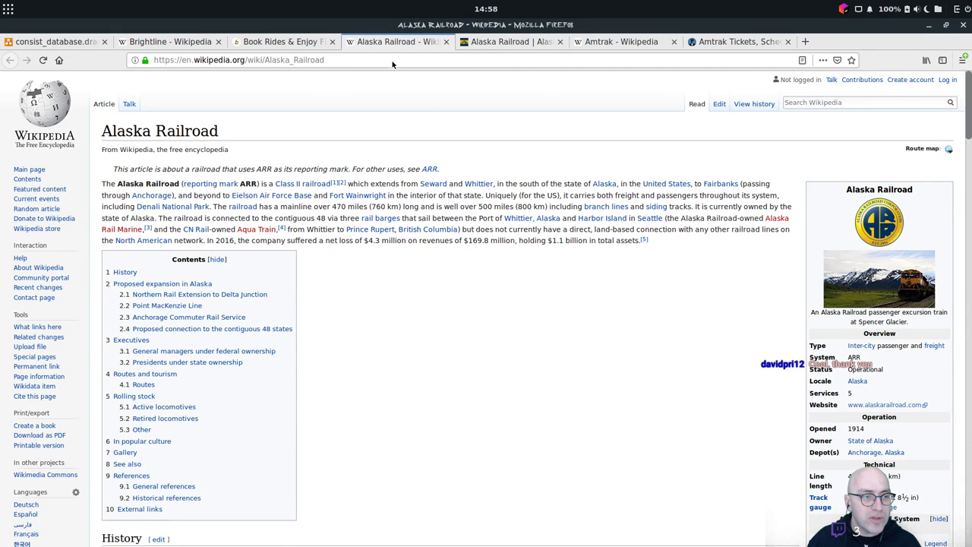
left_click(282, 41)
left_click(192, 41)
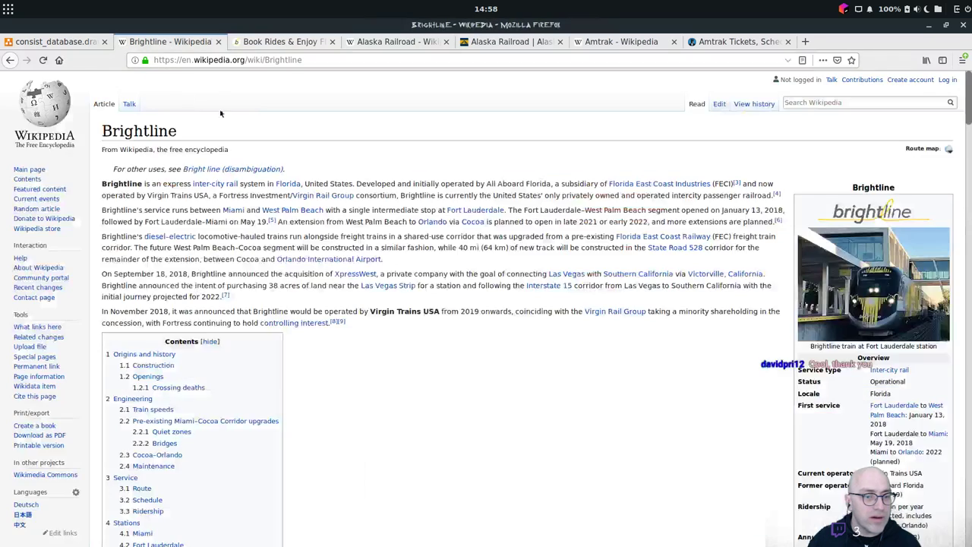
left_click(93, 42)
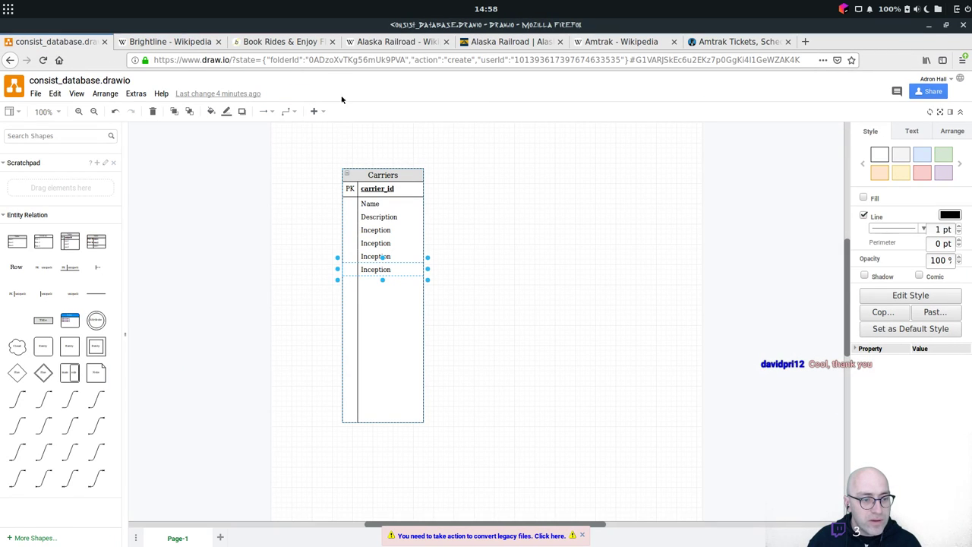
Rename the two Carriers attributes directly below Description to ServiceStart and ServiceEnd.
left_click(387, 243)
double_click(387, 243)
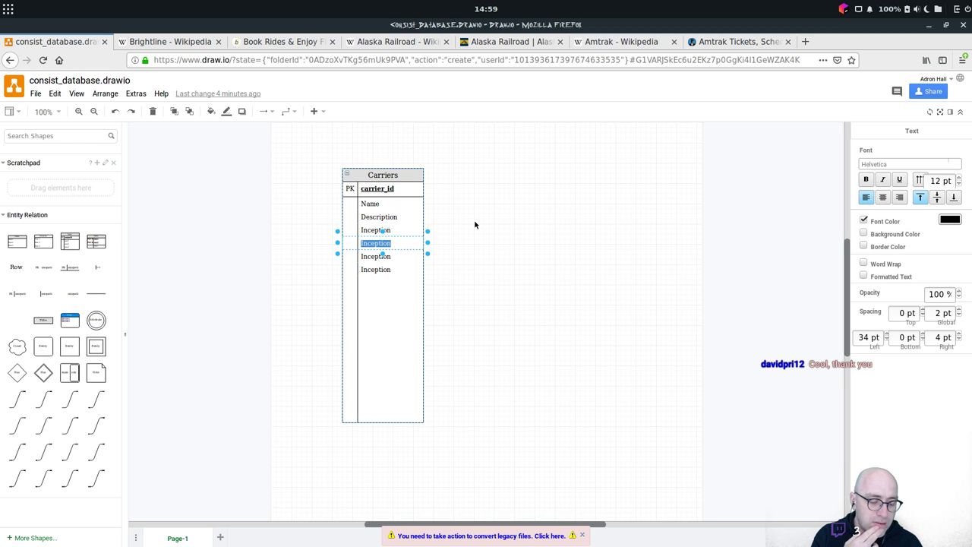
type("ServiceEnd")
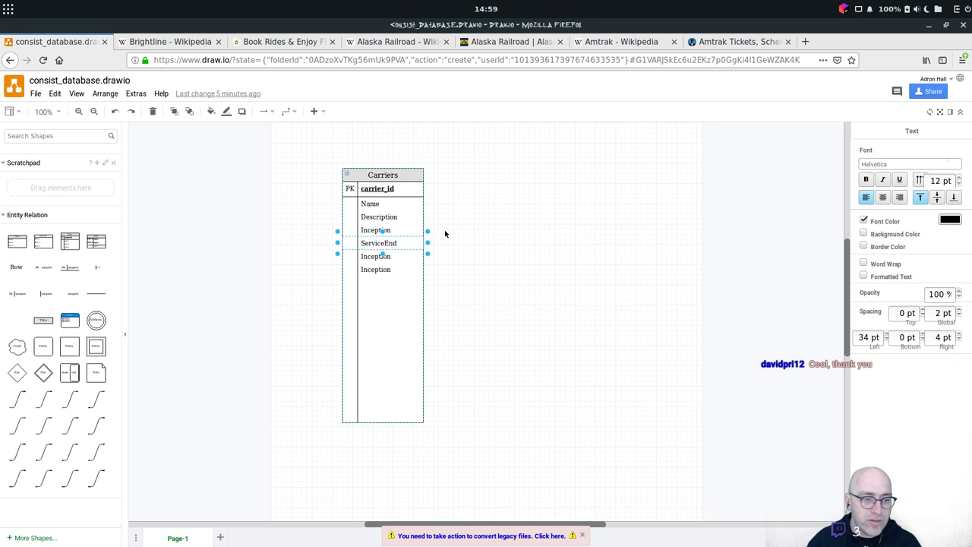
double_click(395, 229)
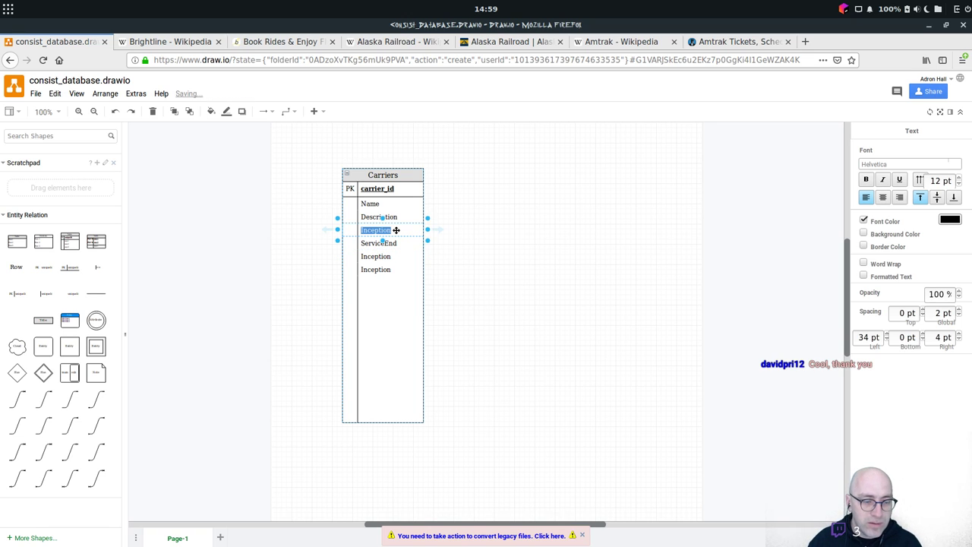
type("ServiceStart")
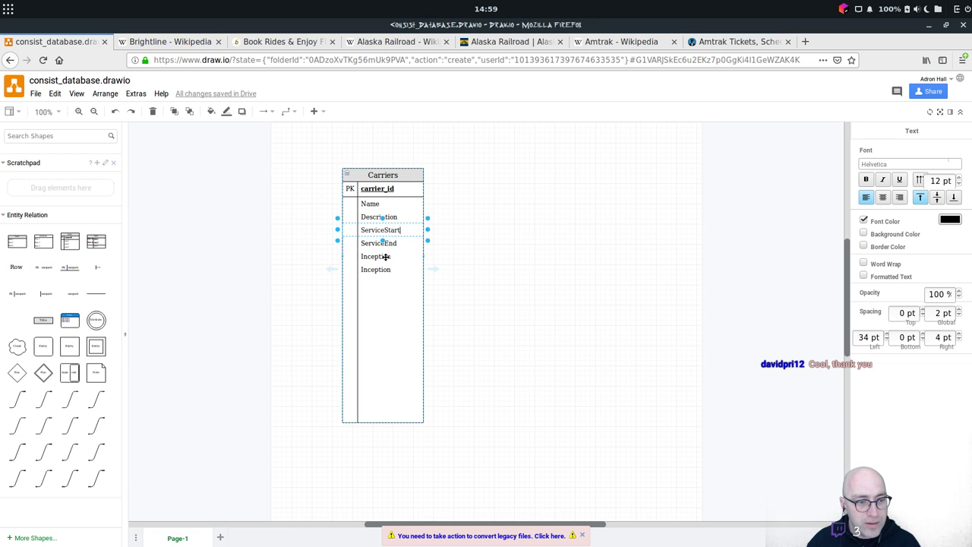
left_click(391, 256)
Shorten the names of the Carriers table's service start and service end attributes to Start and End.
double_click(396, 229)
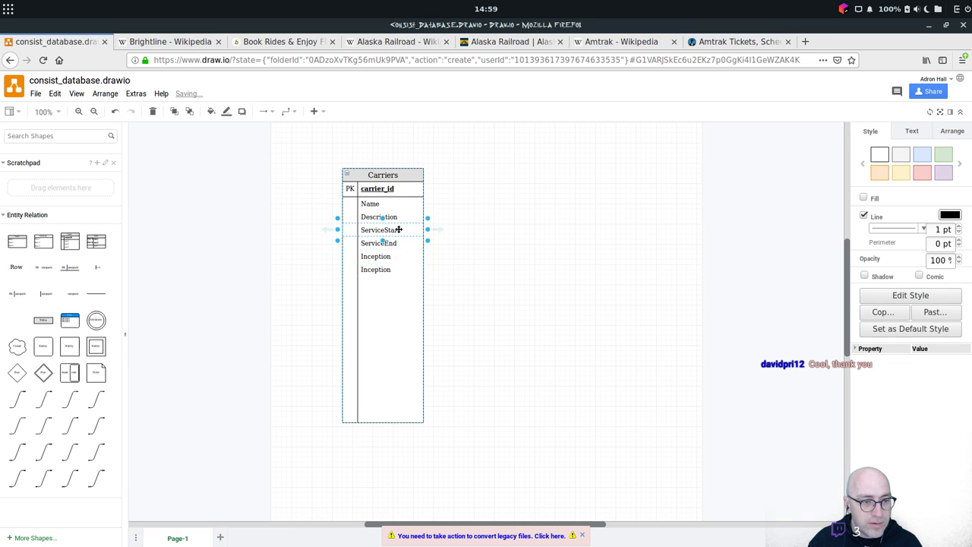
type("Carr")
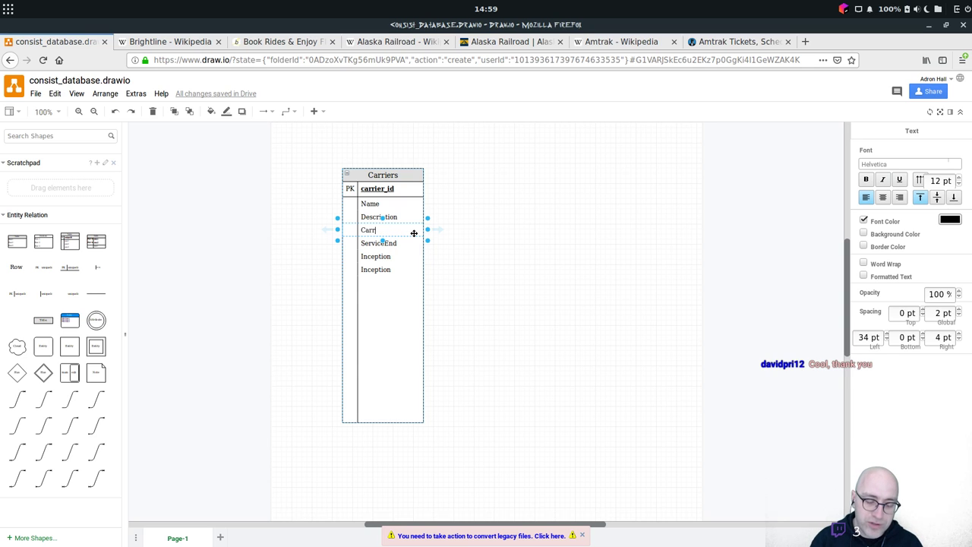
key("BackSpace")
key("BackSpace")
key("BackSpace")
key("BackSpace")
type("STar")
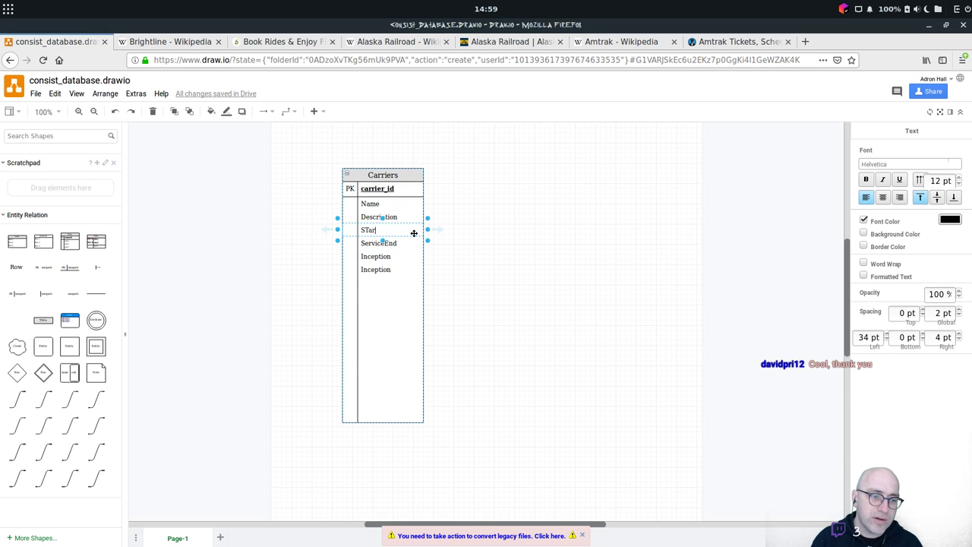
key("BackSpace")
key("BackSpace")
key("BackSpace")
type("tart")
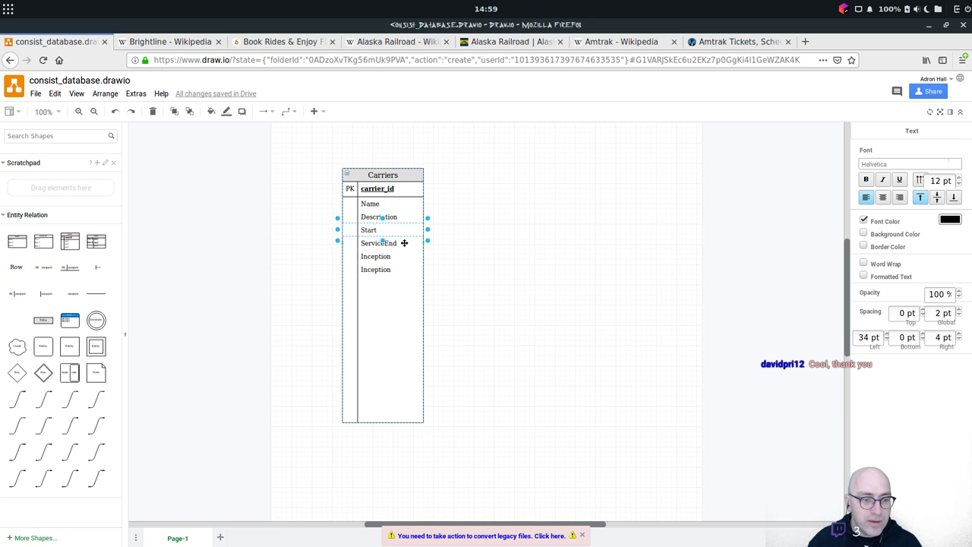
double_click(404, 243)
type("End")
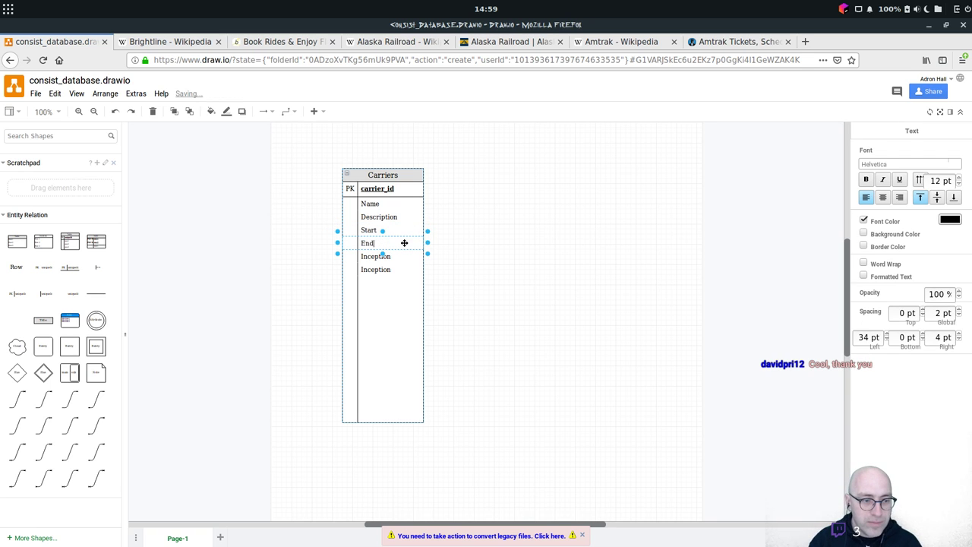
Rename the last two attributes of the Carriers table to Site and Wikipedia.
left_click(395, 257)
double_click(395, 256)
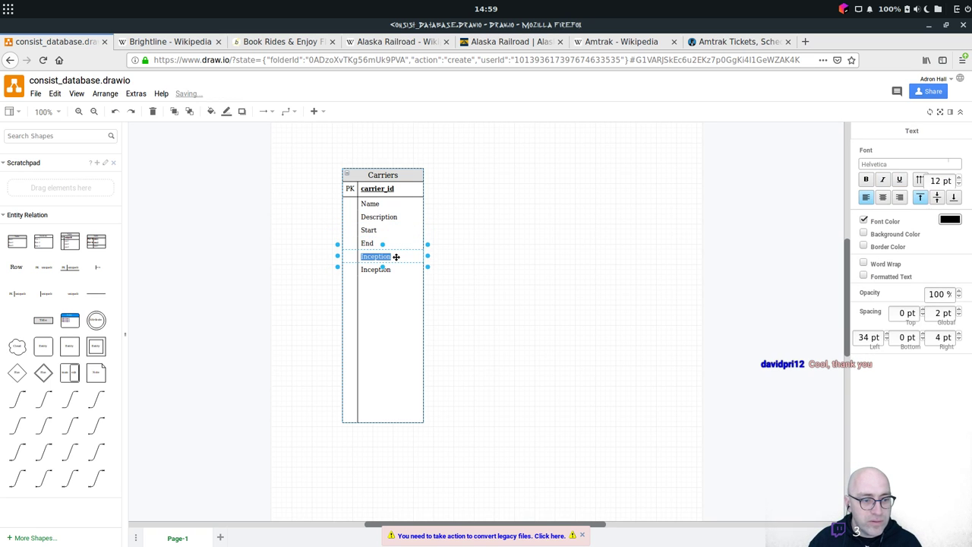
type("Site")
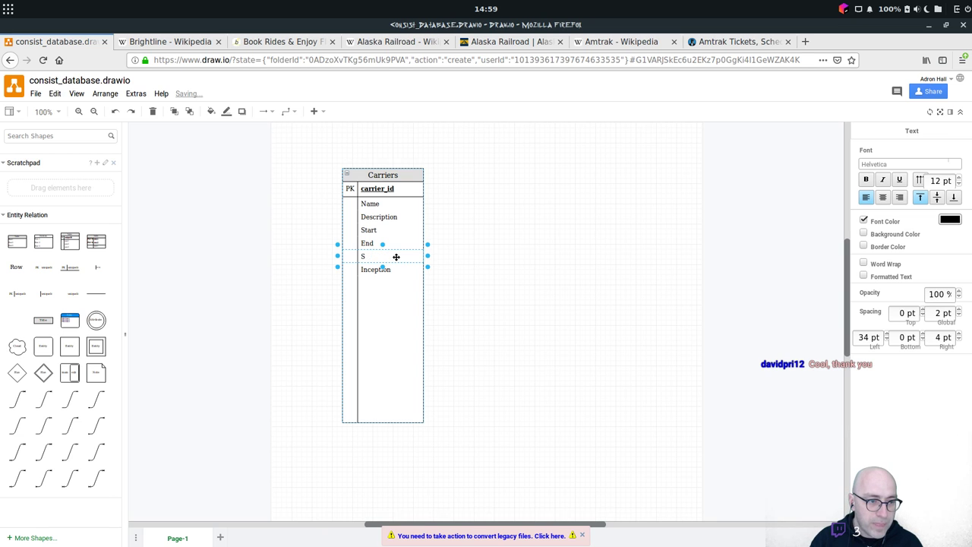
left_click(392, 269)
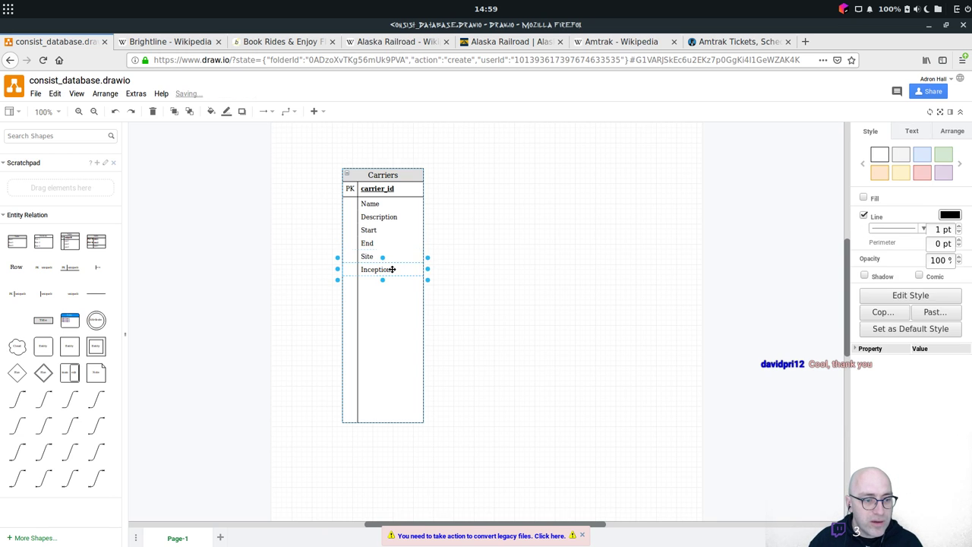
double_click(392, 268)
type("Wiki")
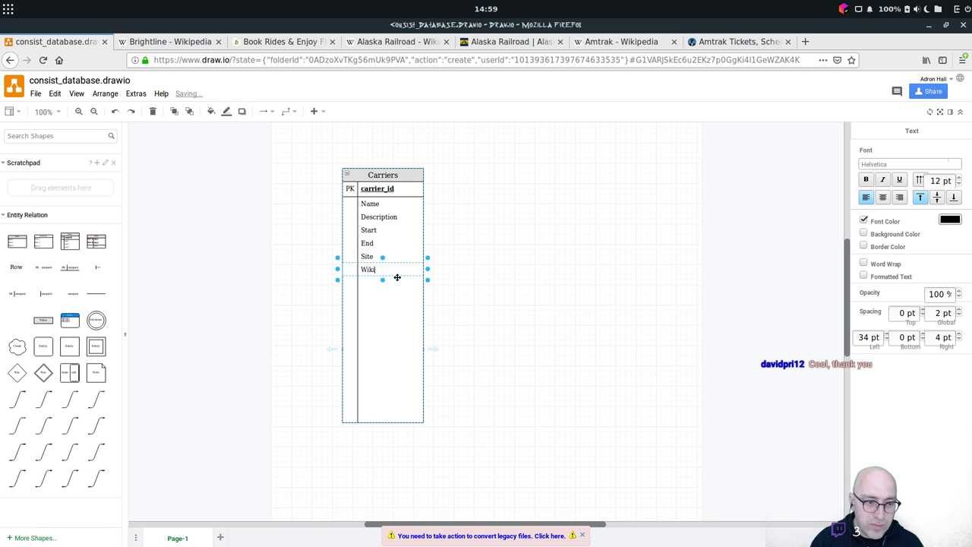
type("pedia")
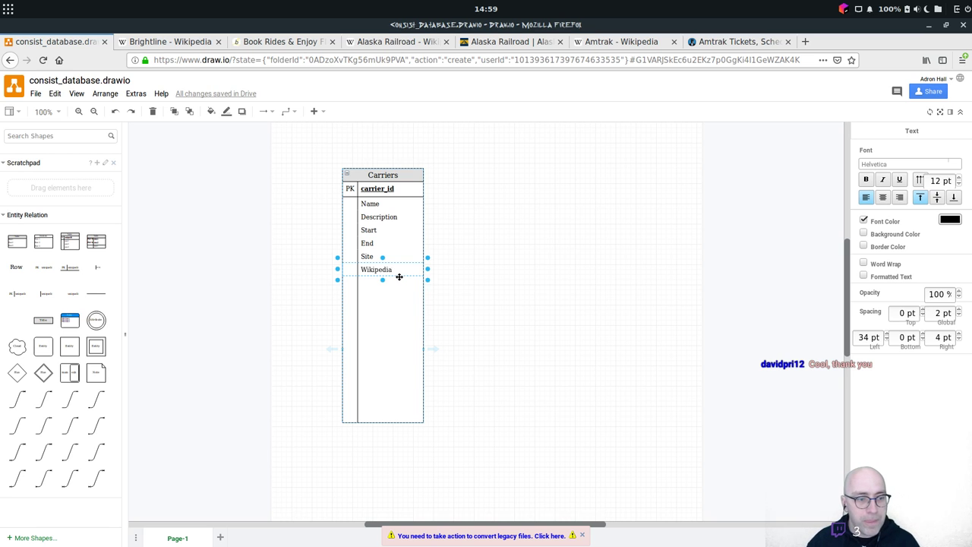
left_click(536, 334)
Shrink the Carriers table to end just below its Wikipedia attribute and move the table slightly up and to the left.
left_click(393, 417)
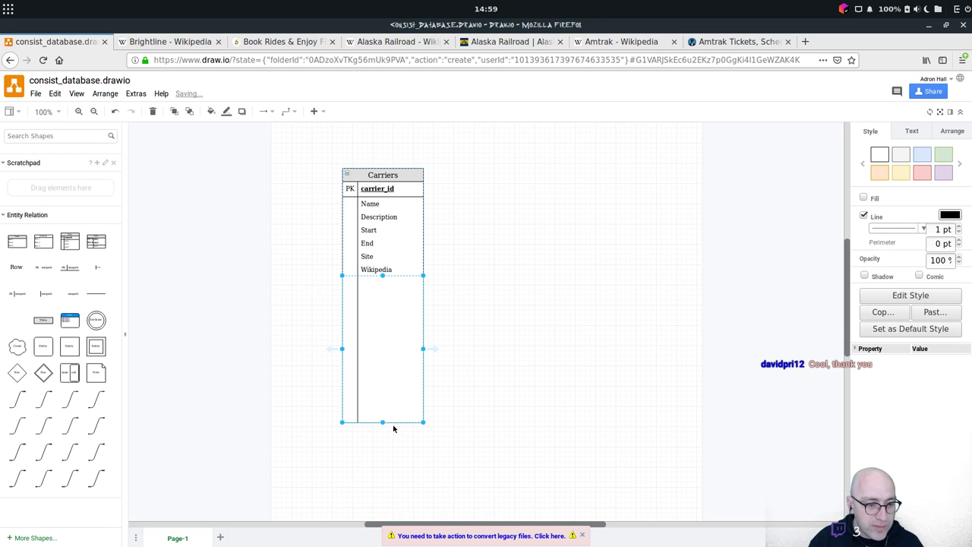
left_click_drag(382, 422, 395, 277)
left_click(523, 299)
left_click_drag(406, 180, 387, 173)
left_click(488, 215)
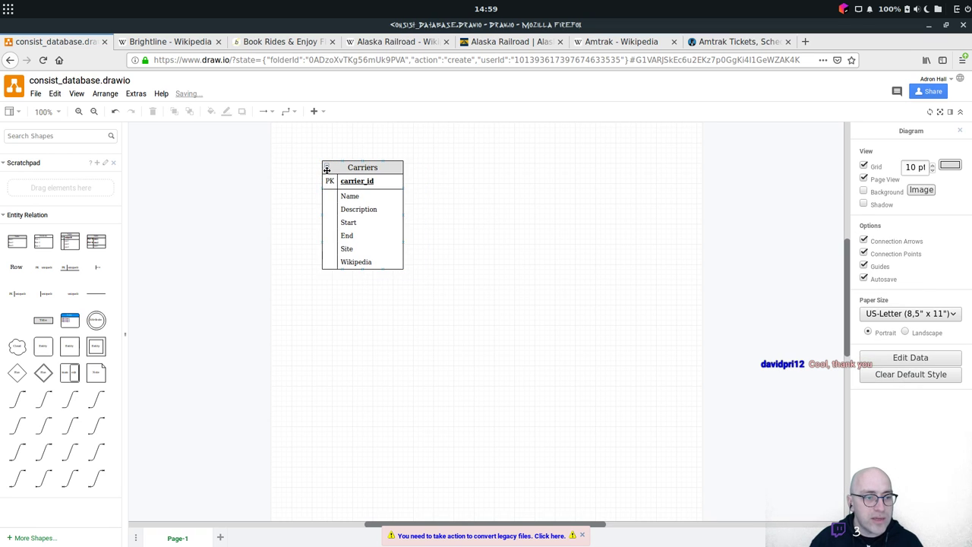
Collapse the Carriers table to its title and expand it again.
left_click(326, 168)
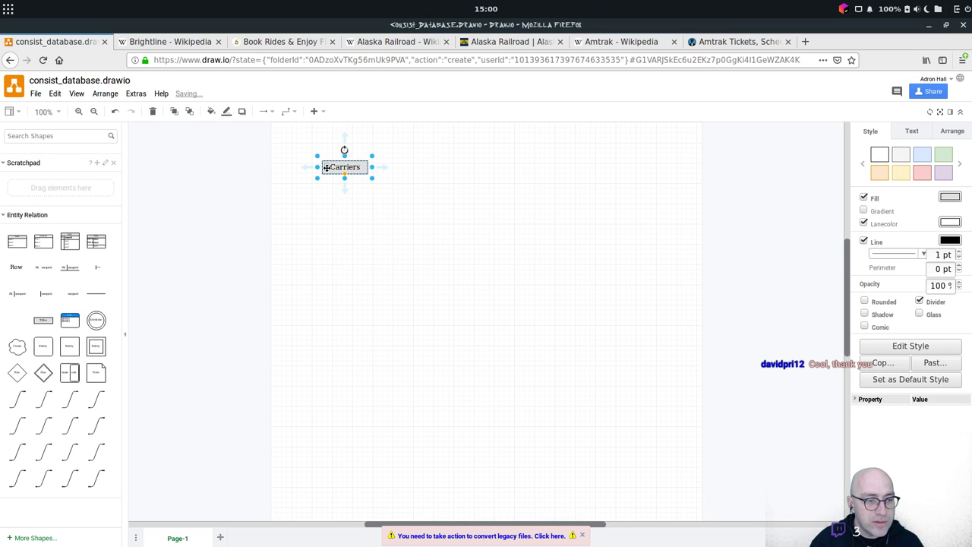
left_click(327, 167)
left_click(422, 325)
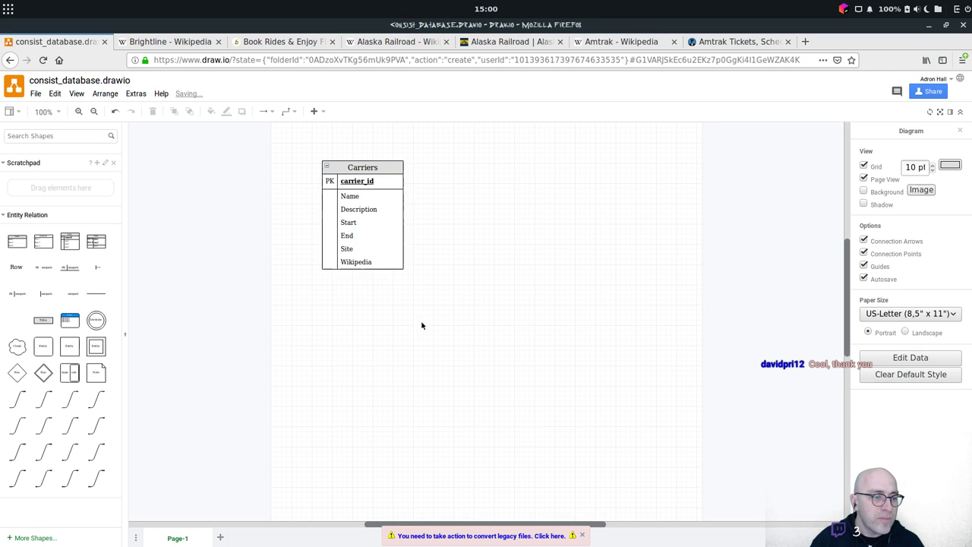
Extend the Carriers table downward to leave empty space below the Wikipedia attribute.
mouse_move(72, 243)
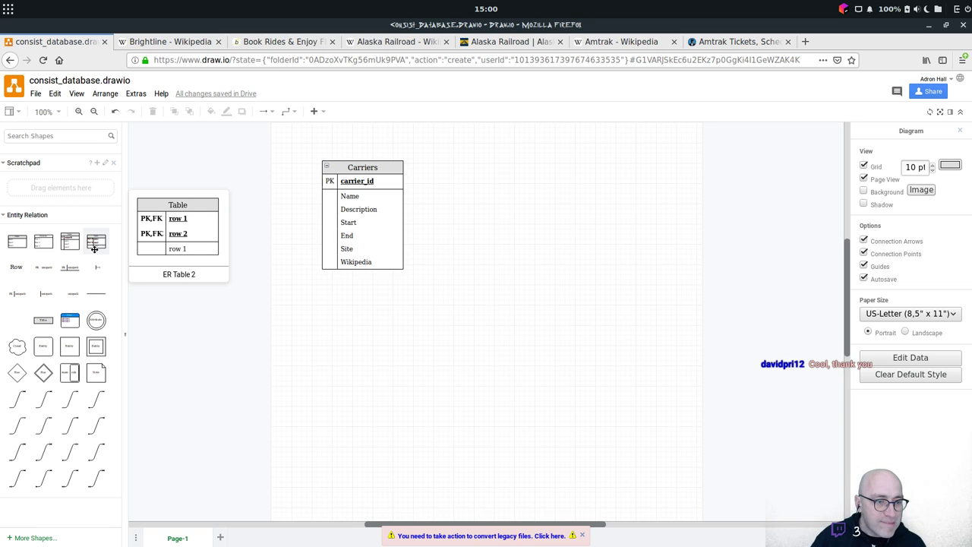
left_click(354, 266)
left_click_drag(363, 269, 359, 377)
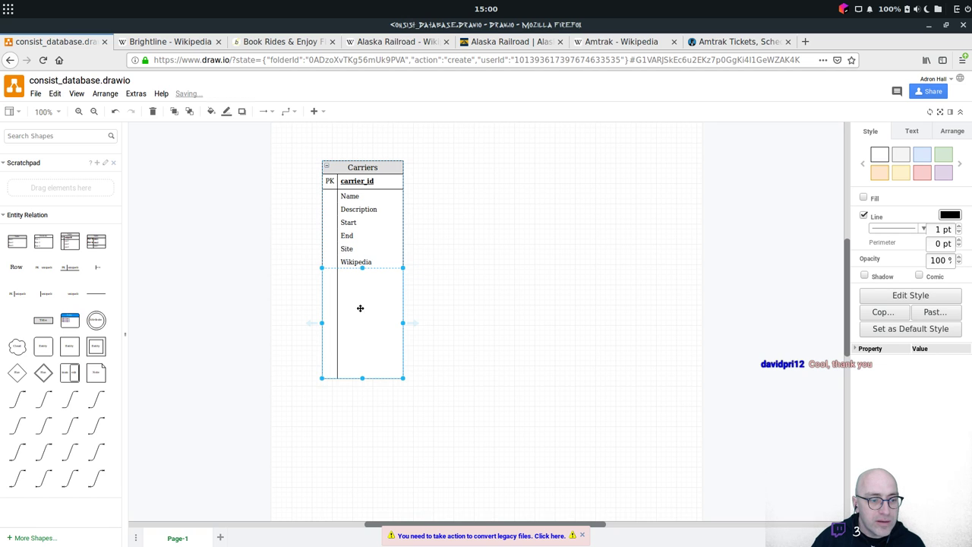
Place a copy of the Wikipedia attribute beneath the original in the Carriers table and delete that copy.
left_click(362, 260)
left_click_drag(380, 258, 382, 293)
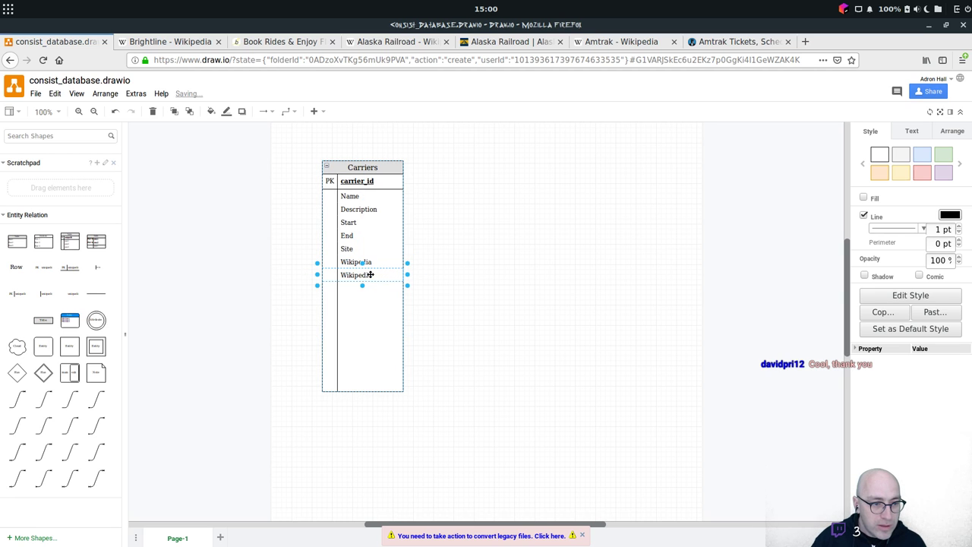
double_click(371, 274)
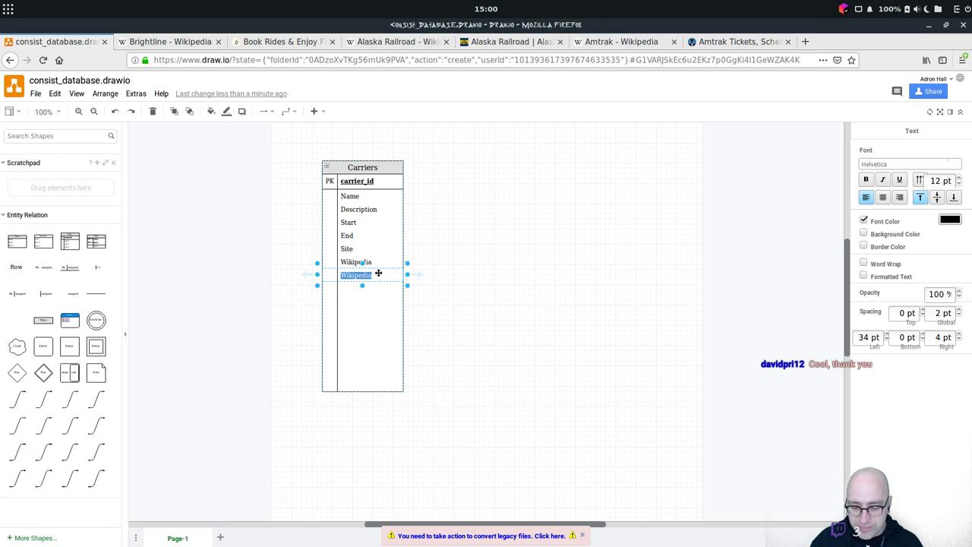
left_click(447, 289)
left_click(384, 275)
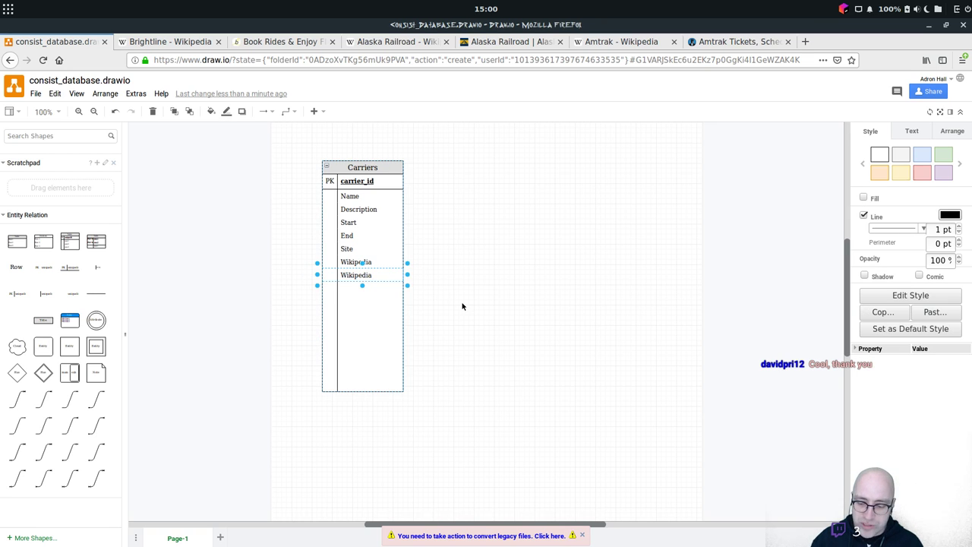
key("Delete")
Shorten the Carriers table so that it ends just below its Wikipedia attribute.
left_click_drag(362, 379, 384, 306)
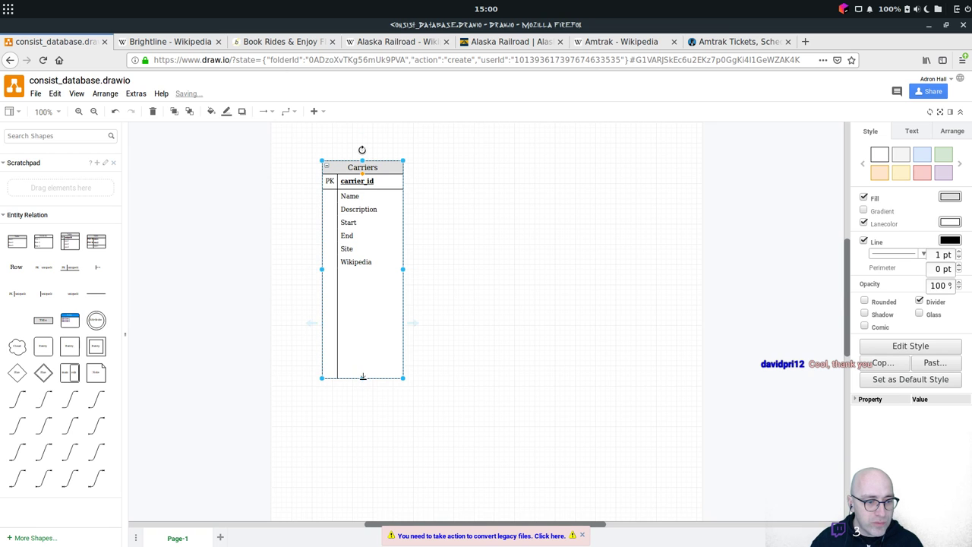
left_click_drag(362, 376, 366, 274)
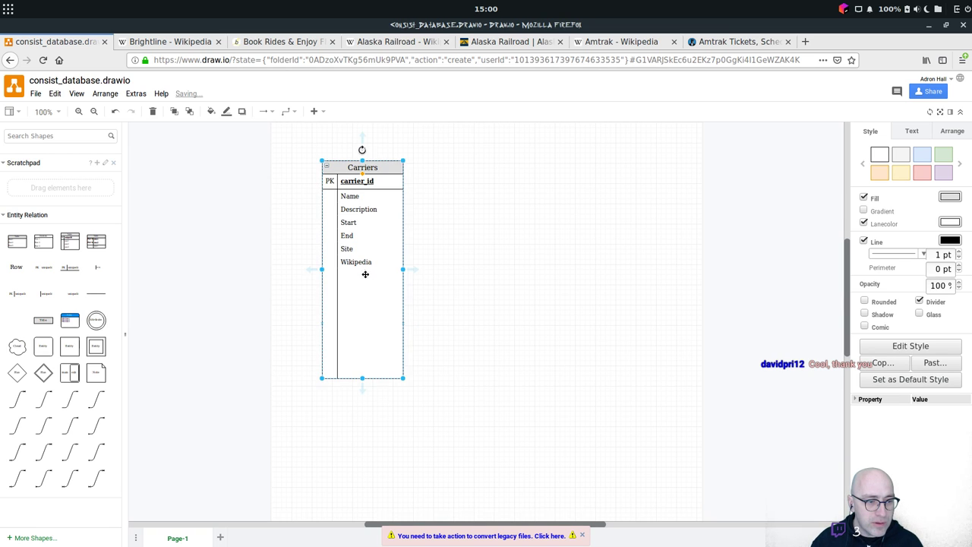
left_click(366, 310)
left_click_drag(362, 378, 360, 282)
left_click(372, 302)
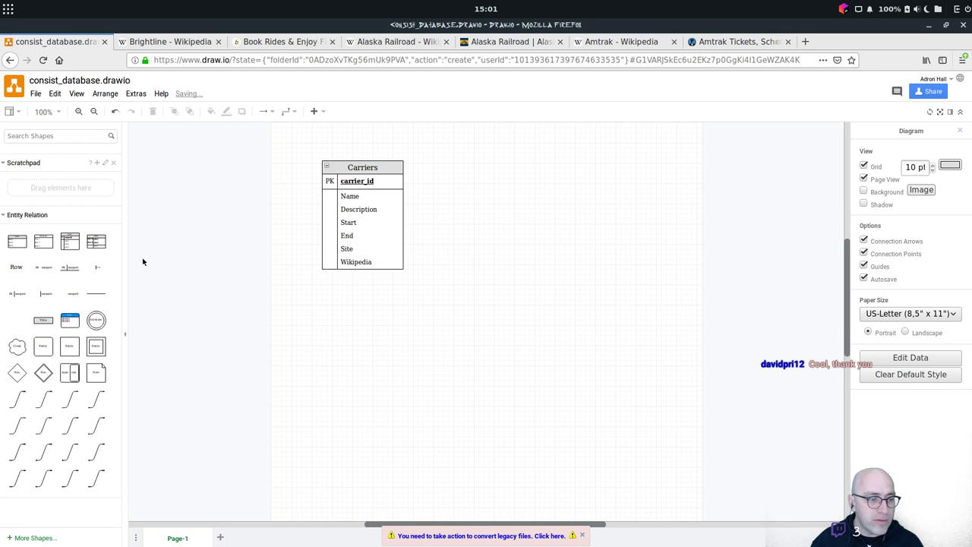
Add a single-primary-key table and a two-row PK,FK table, arranging them to the right of Carriers with the PK,FK table in the middle.
left_click(70, 240)
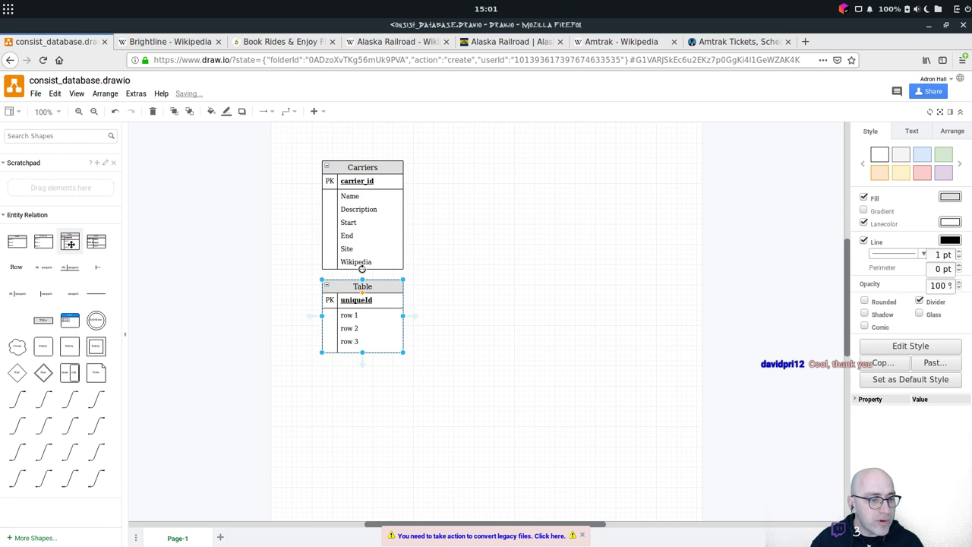
left_click(95, 241)
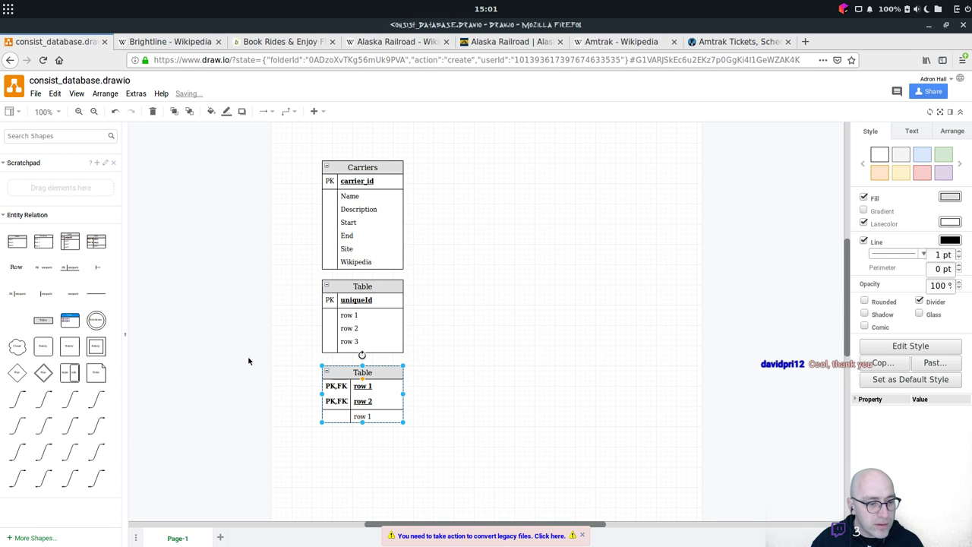
left_click_drag(381, 372, 563, 192)
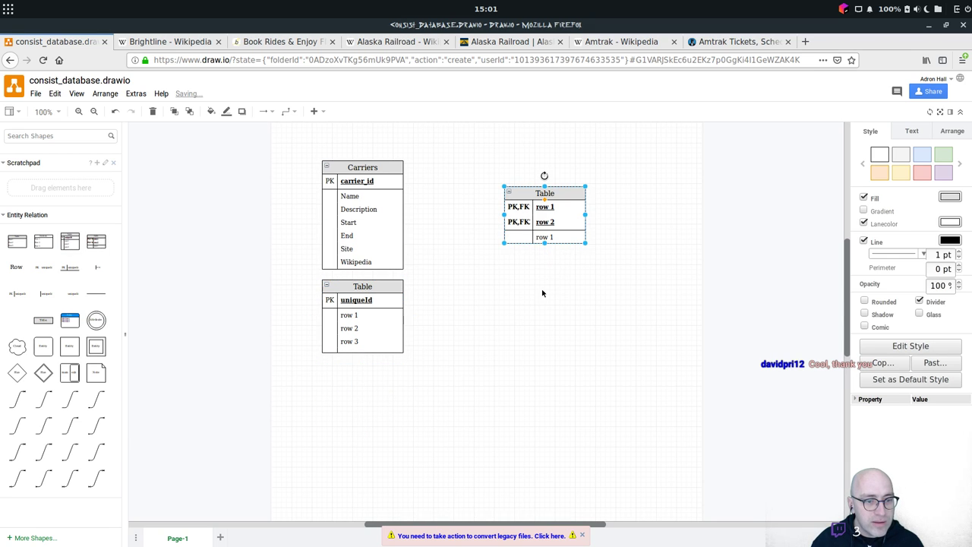
left_click_drag(387, 285, 579, 310)
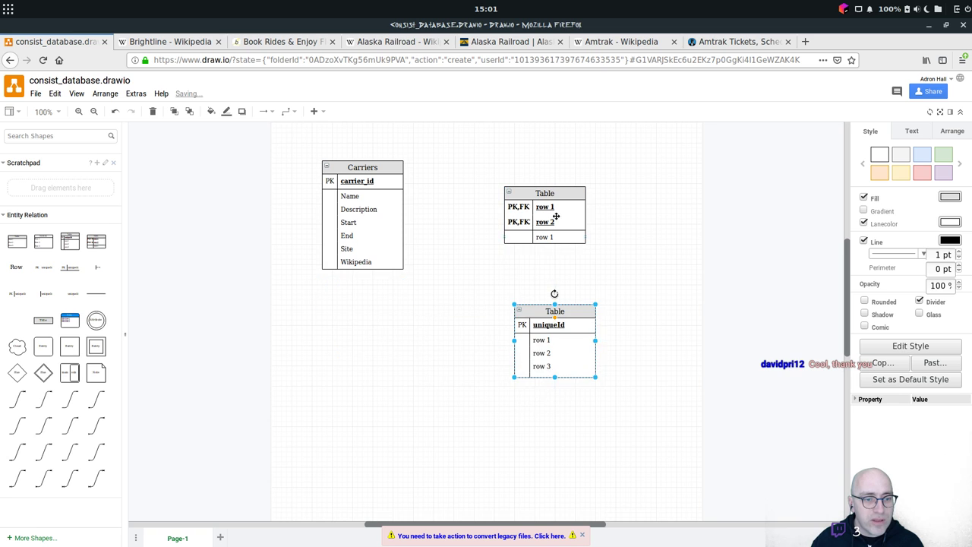
left_click_drag(571, 194, 494, 195)
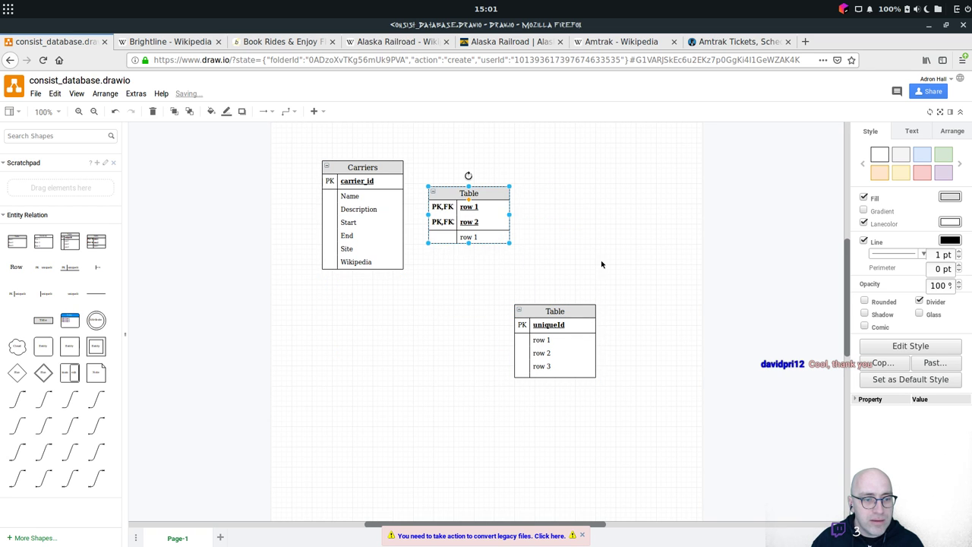
left_click_drag(578, 307, 588, 182)
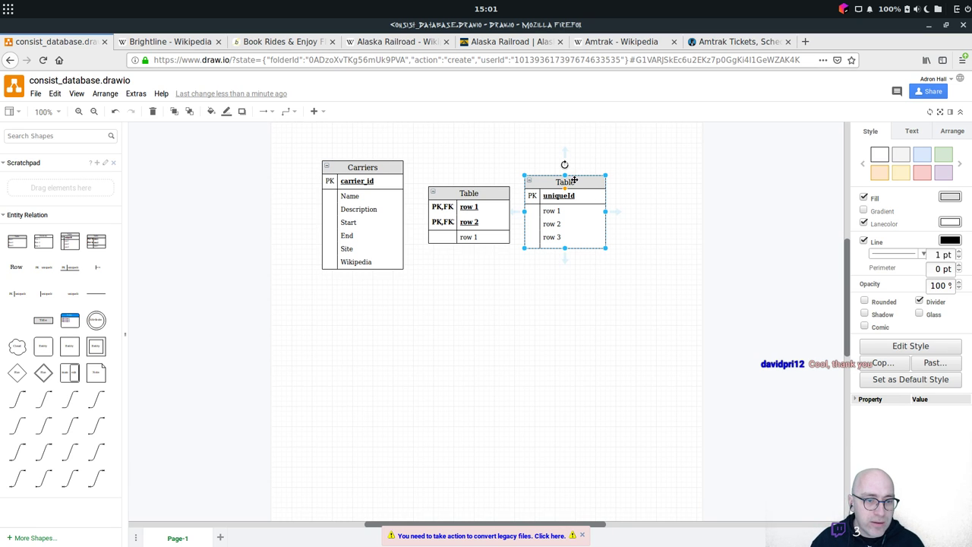
Name the single-primary-key table Trains and the PK,FK table between it and Carriers CarriersTrains.
key("Return")
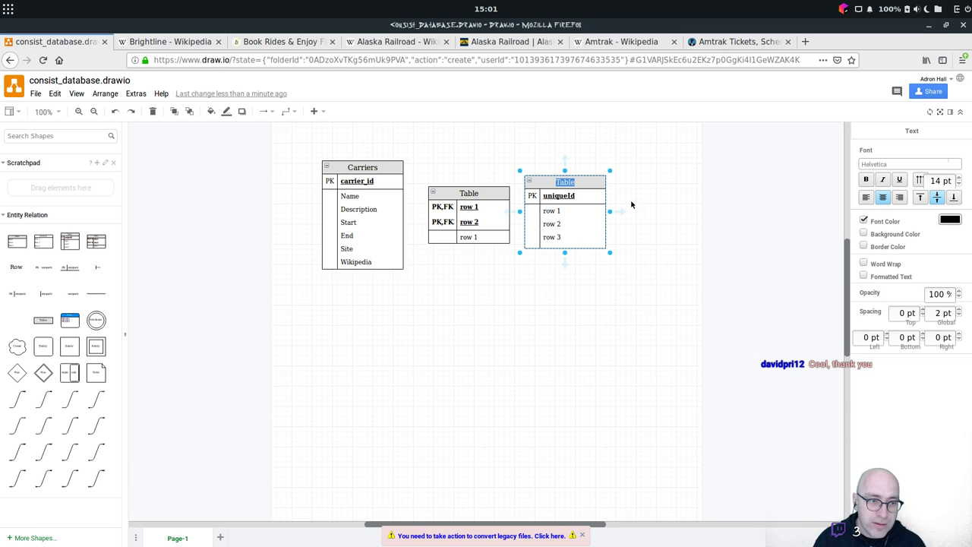
type("Trains")
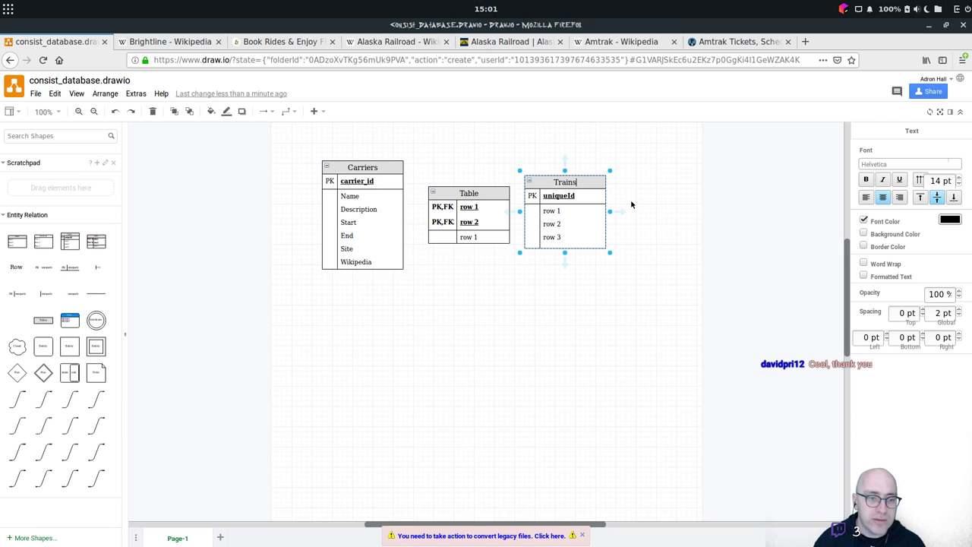
left_click(482, 196)
key("Return")
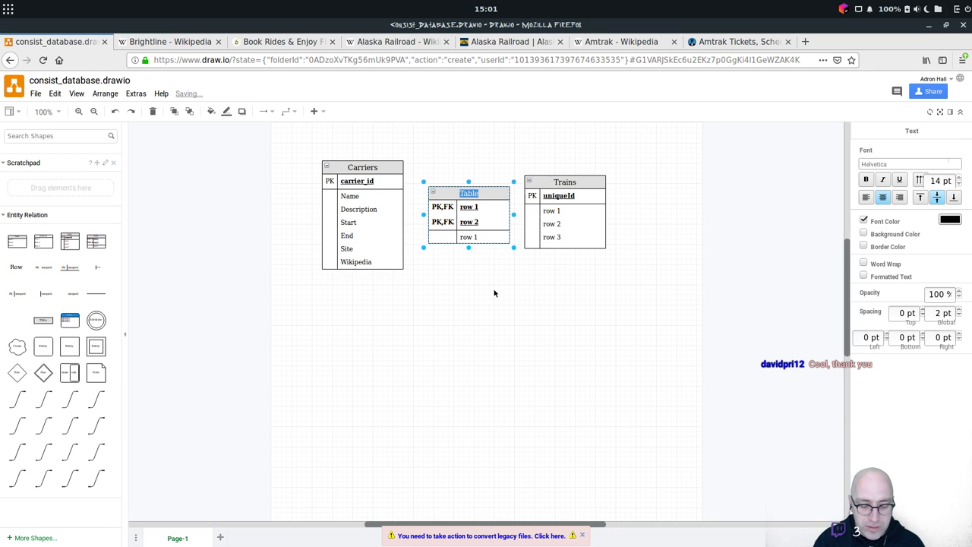
type("CarriersTr")
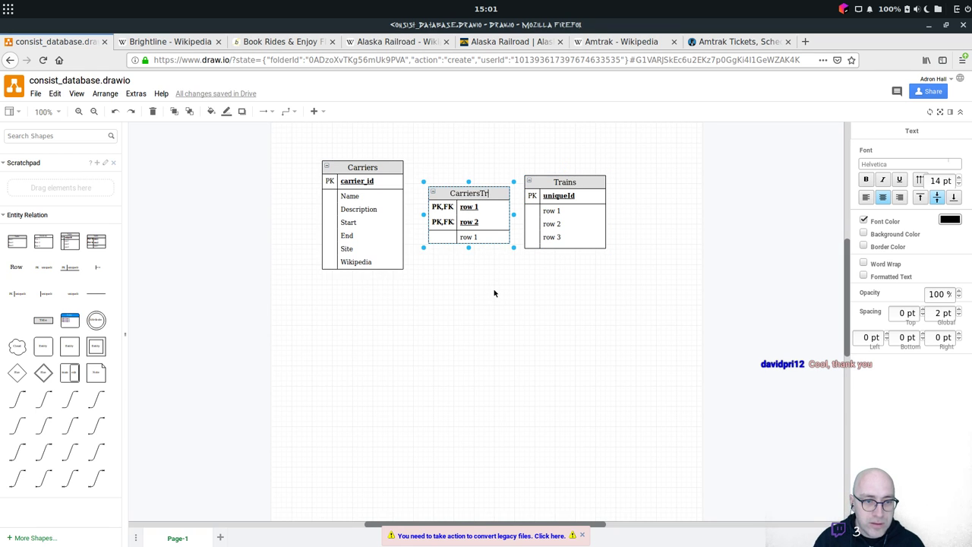
type("ains")
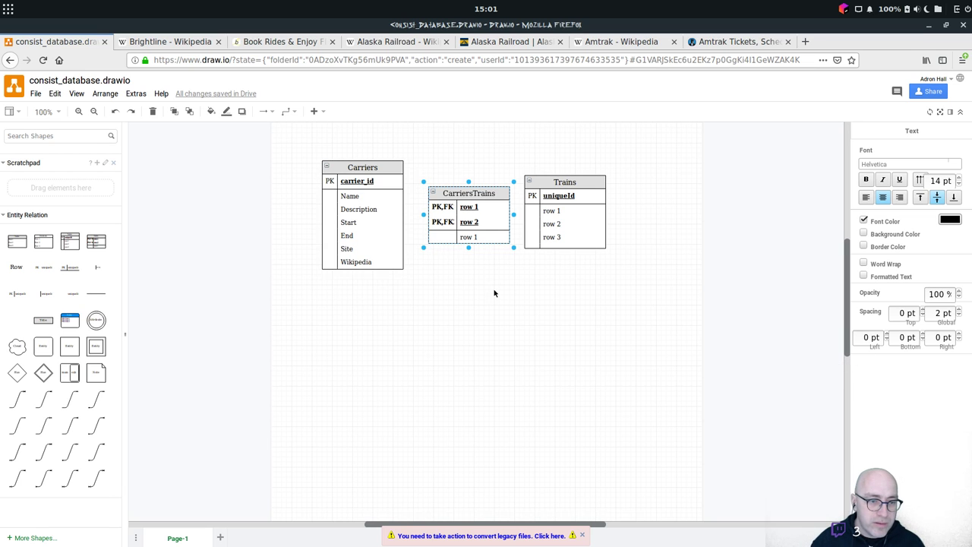
left_click(496, 292)
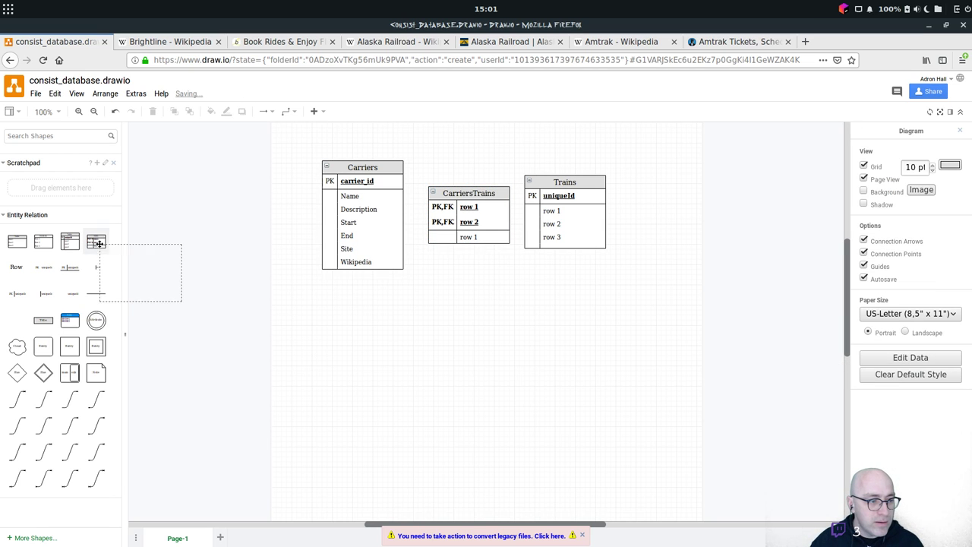
Add another single-primary-key table below Trains, titled Consist, and shift it slightly to the right.
left_click_drag(69, 241, 544, 341)
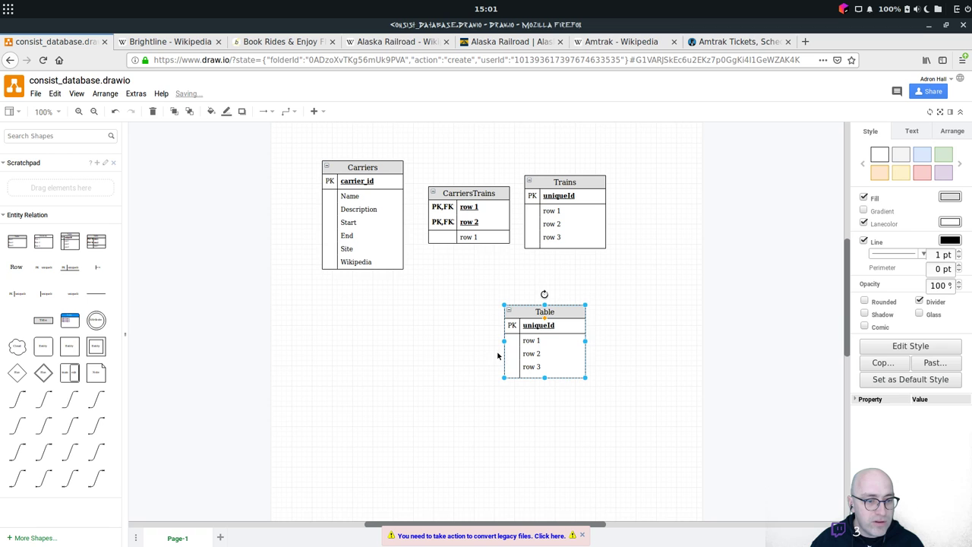
double_click(553, 311)
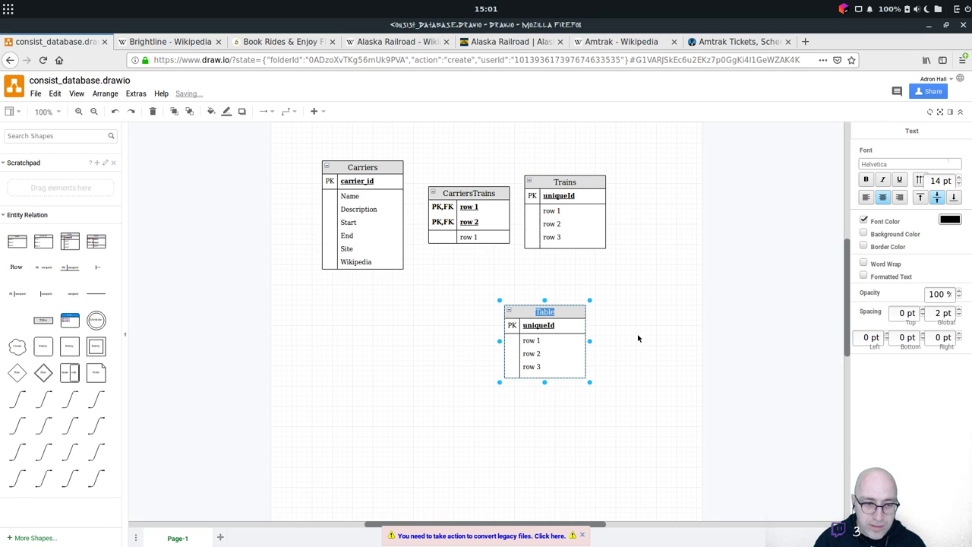
type("Consist")
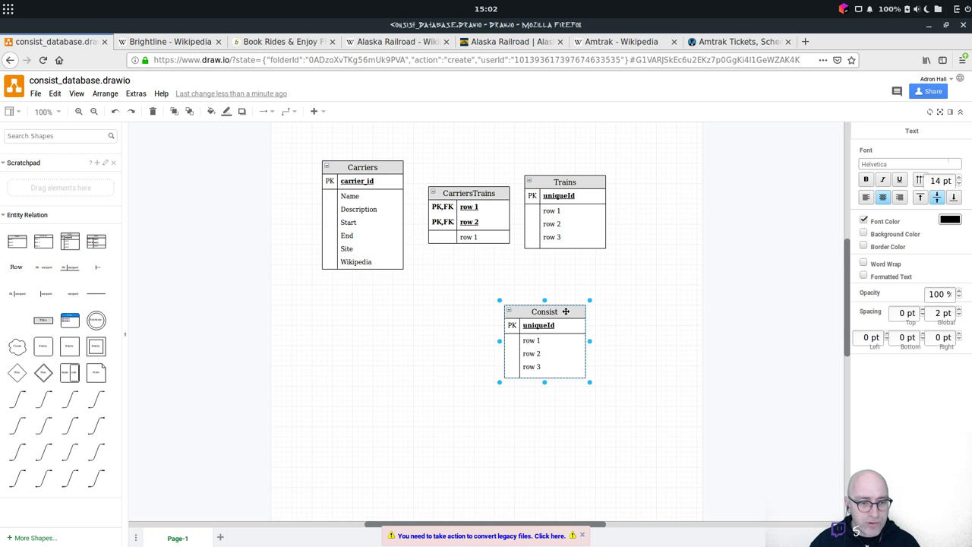
left_click_drag(573, 311, 574, 340)
left_click(594, 326)
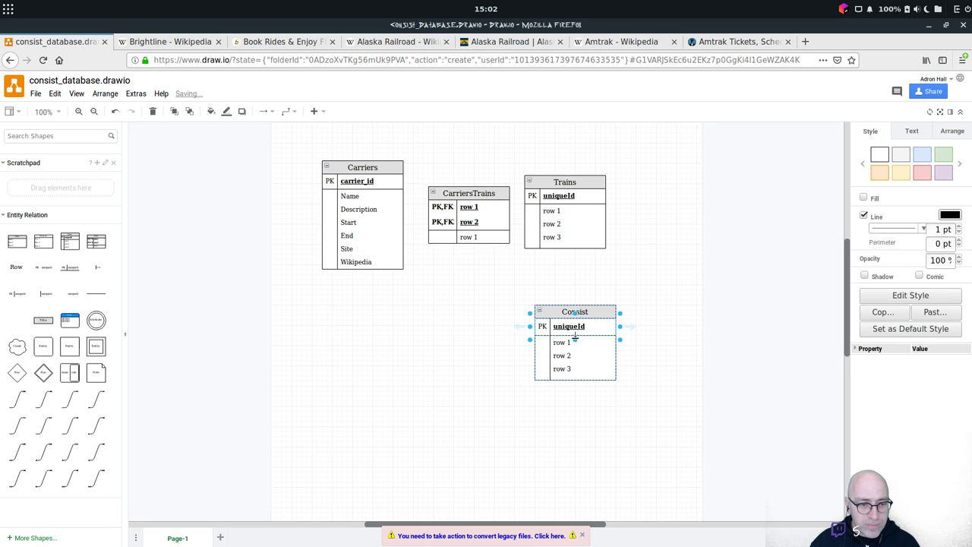
Duplicate the primary key row inside the Consist table and delete the row 1 attribute above the copy.
right_click(600, 325)
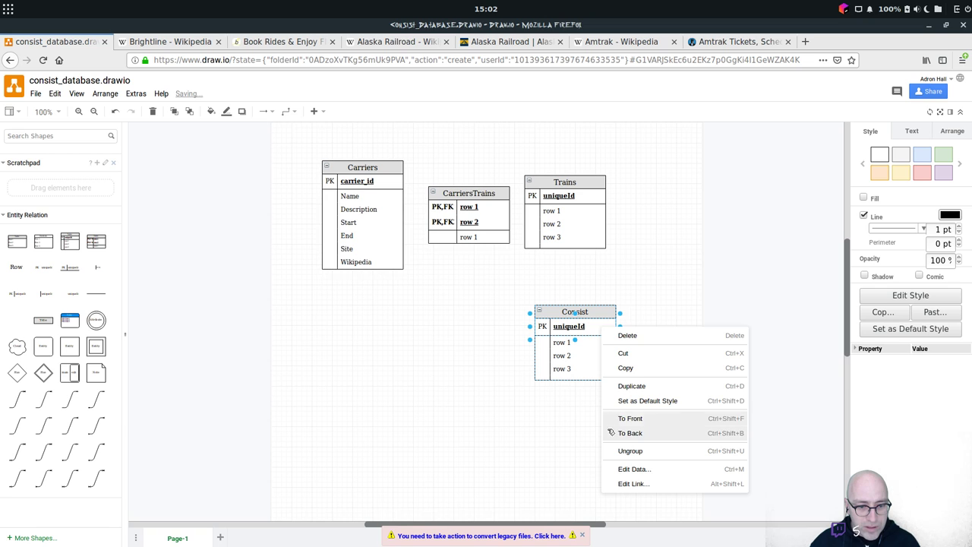
left_click(594, 326)
left_click(592, 325)
left_click_drag(593, 326, 587, 346)
left_click(592, 341)
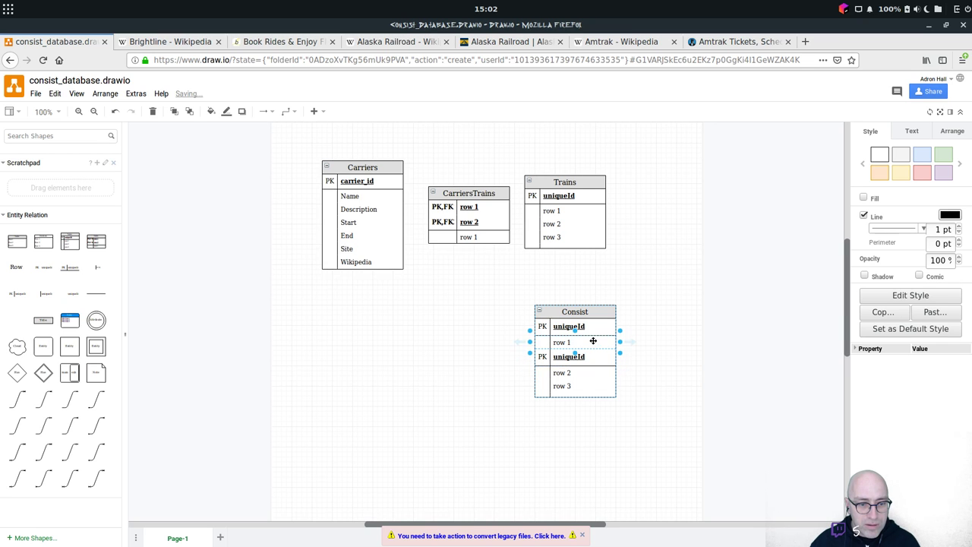
key("Delete")
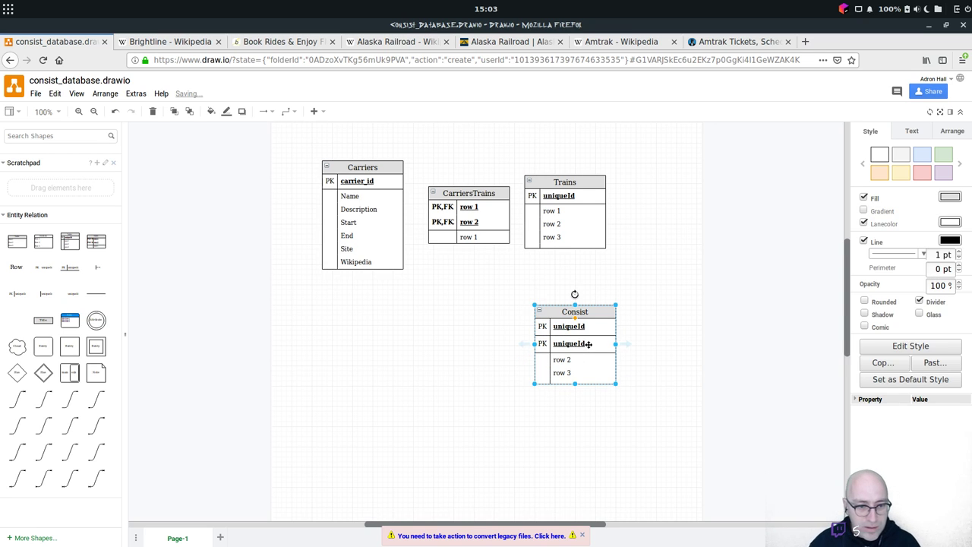
Turn the Consist table's second key row into a foreign key labelled FK and named train_id.
left_click(587, 345)
double_click(587, 345)
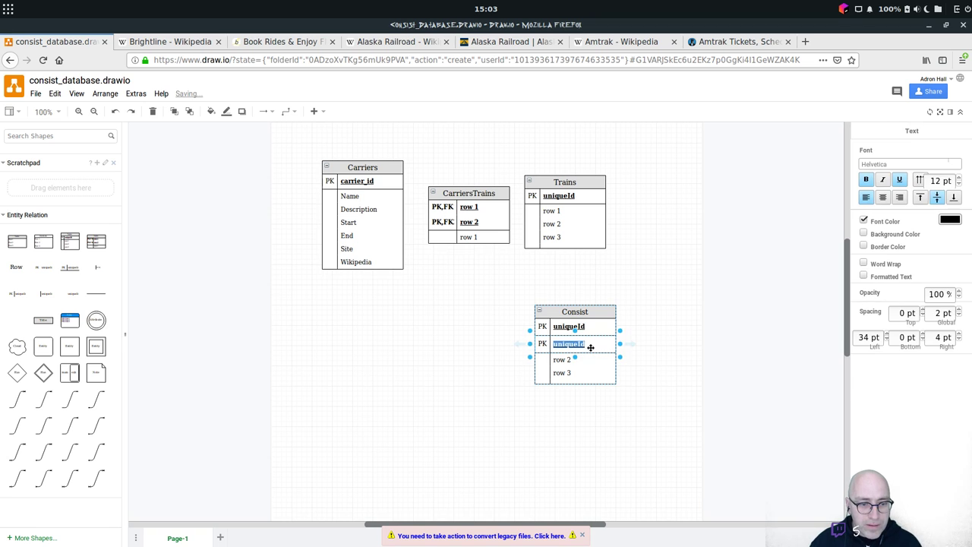
left_click(541, 343)
double_click(541, 343)
type("FK")
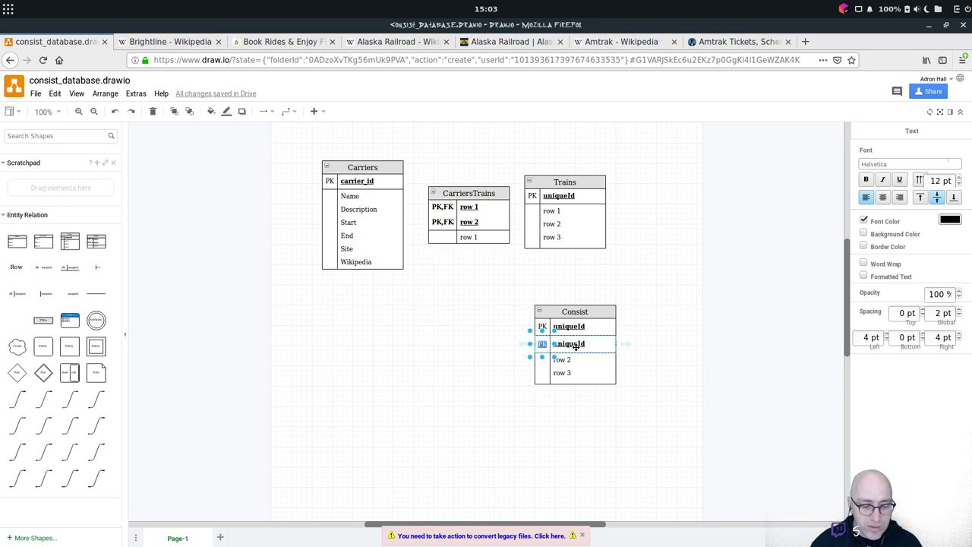
left_click(594, 343)
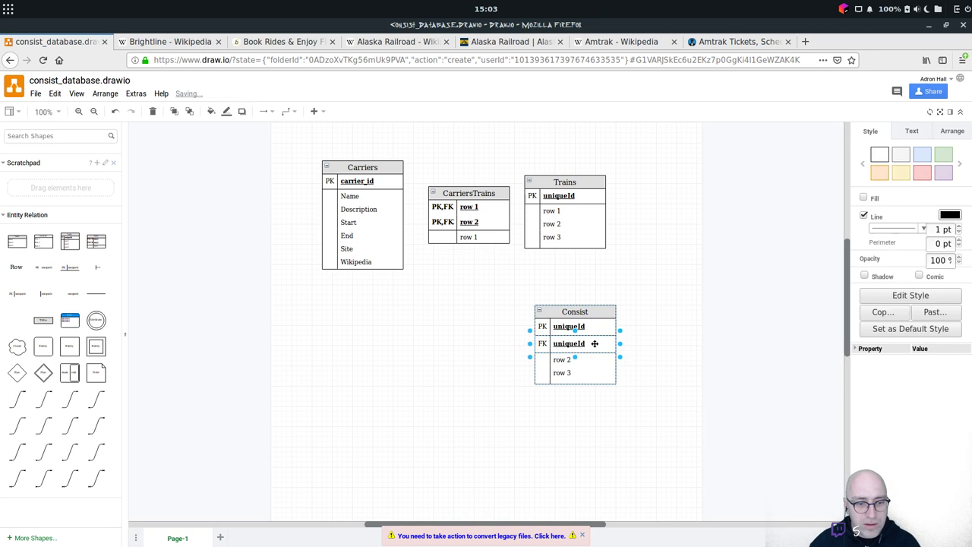
double_click(595, 344)
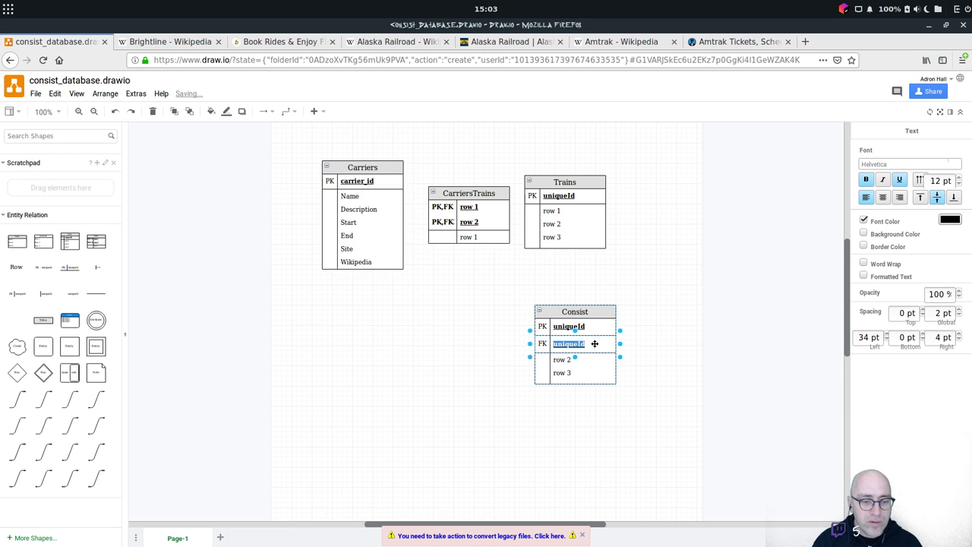
type("train_id")
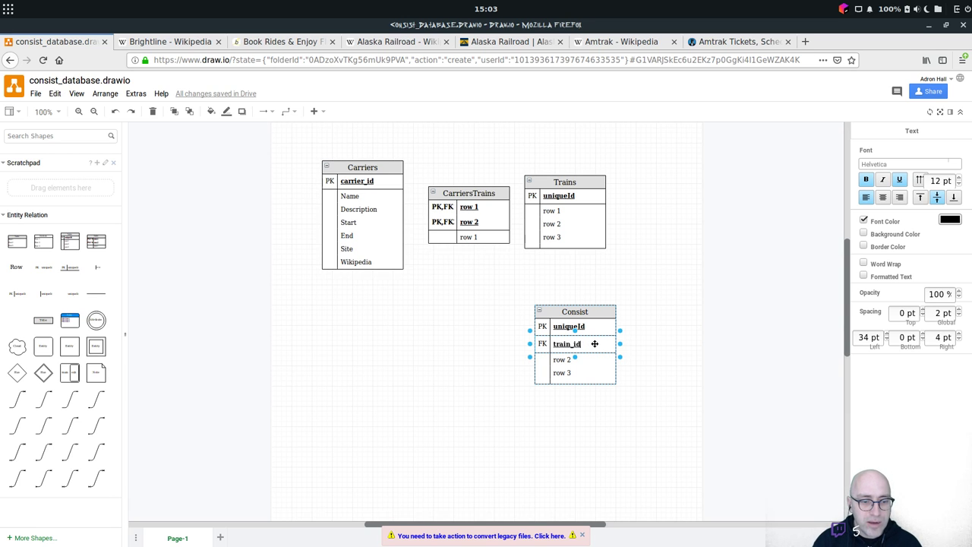
Rename the primary key of the Trains table to train_id and that of the Consist table to consist_id.
left_click(548, 194)
double_click(549, 193)
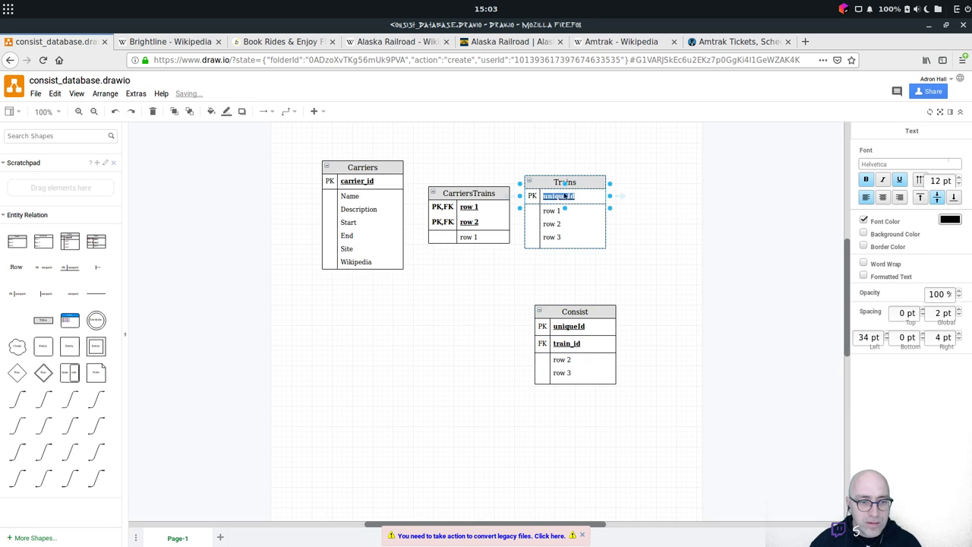
type("train_id")
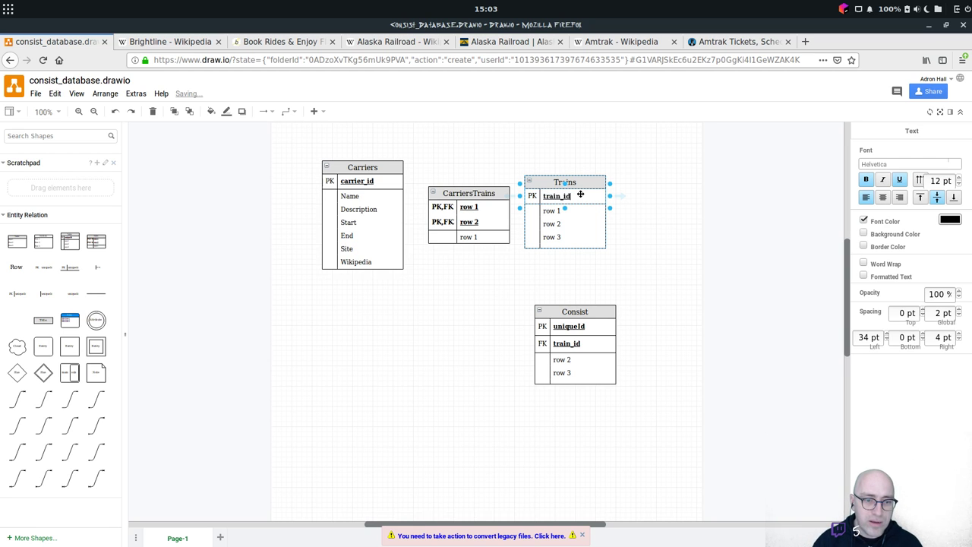
left_click(591, 330)
double_click(614, 330)
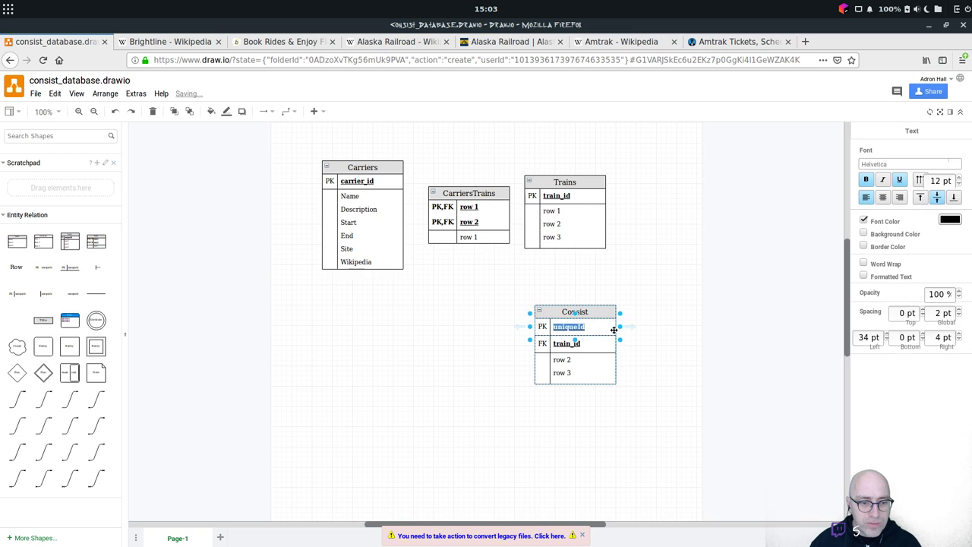
type("consist_id")
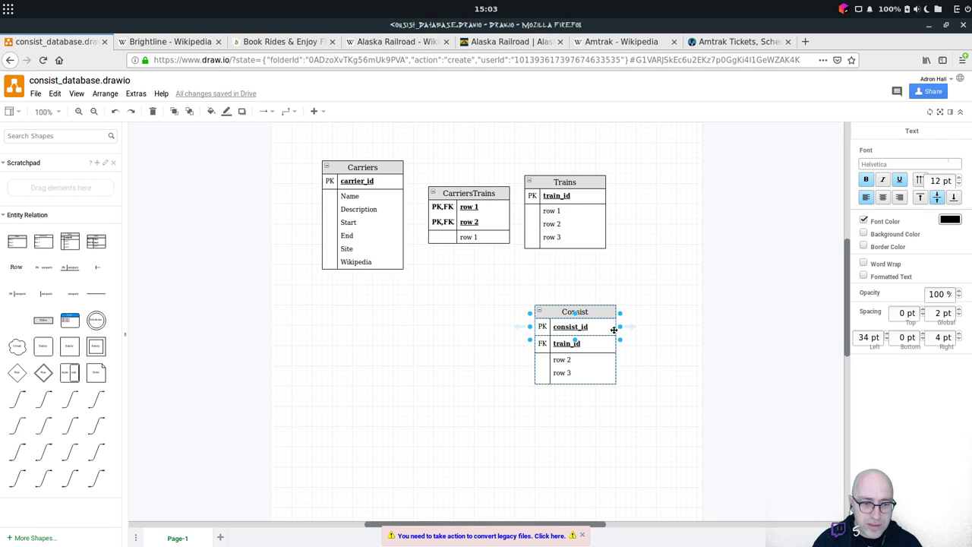
left_click(588, 343)
double_click(587, 344)
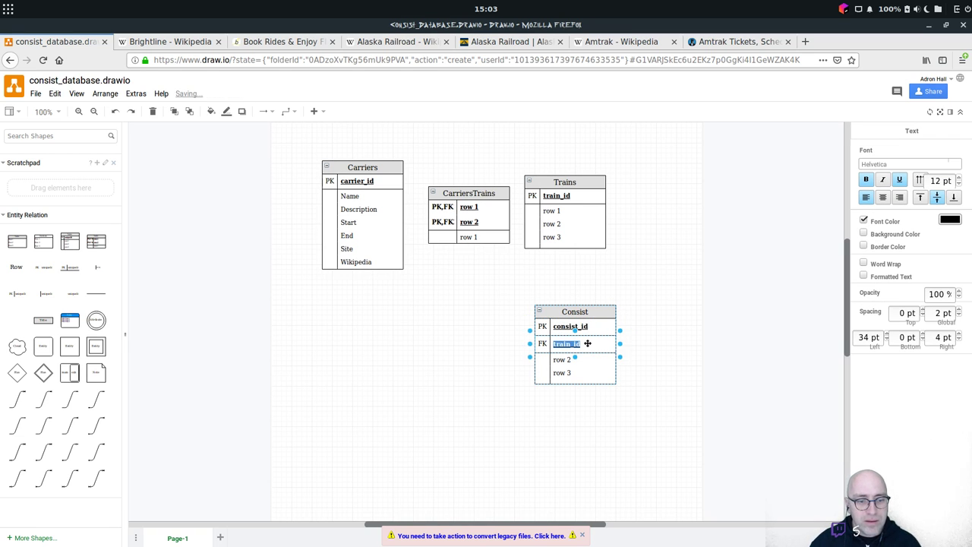
left_click(587, 343)
type("fk")
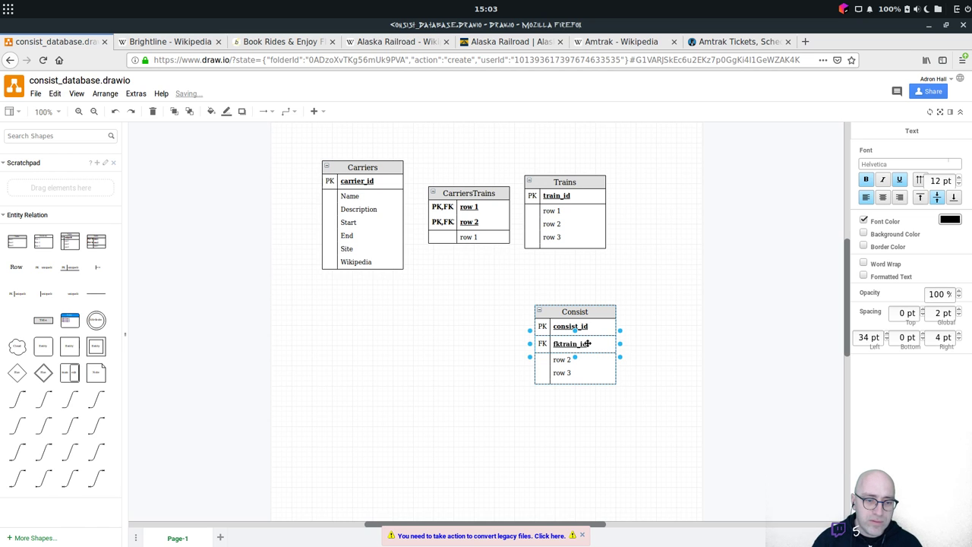
key("BackSpace")
key("BackSpace")
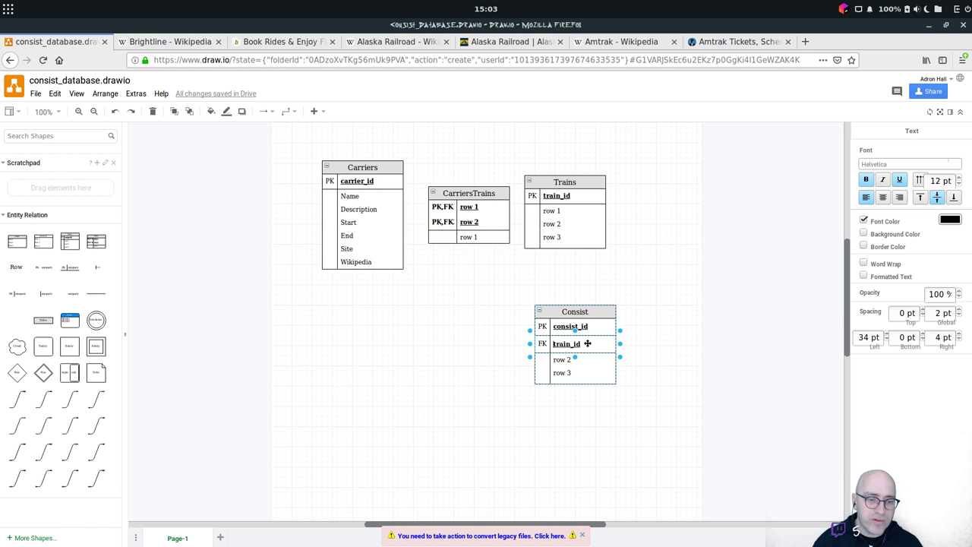
left_click(660, 320)
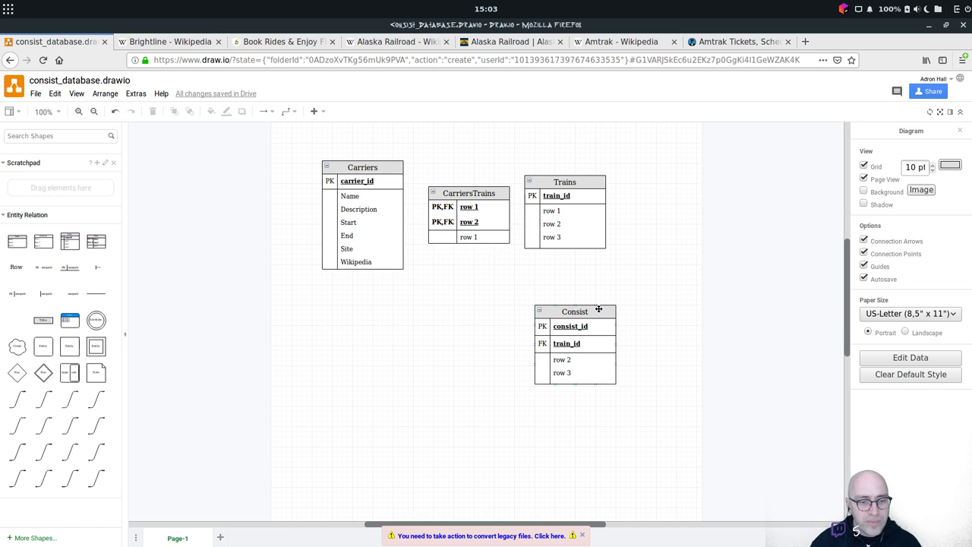
Nudge the Trains table slightly upward and move the Consist table directly beneath CarriersTrains.
mouse_move(579, 180)
left_mouse_down()
mouse_move(476, 346)
mouse_move(458, 329)
mouse_move(612, 193)
mouse_move(581, 180)
left_mouse_up()
left_click_drag(595, 313, 489, 335)
left_click(347, 338)
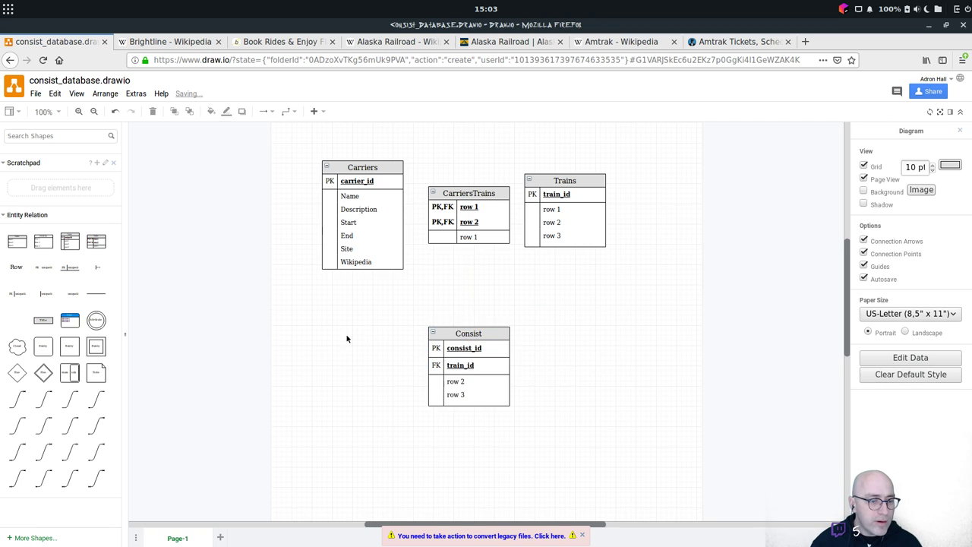
Link carrier_id of the Carriers table to the first key row of CarriersTrains with a 1 to Many connector.
mouse_move(98, 398)
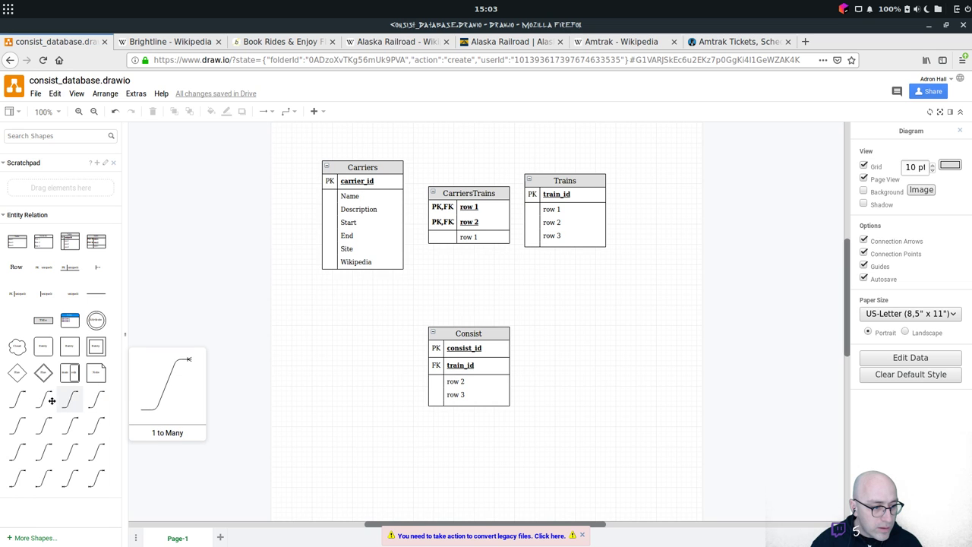
left_click_drag(43, 398, 370, 183)
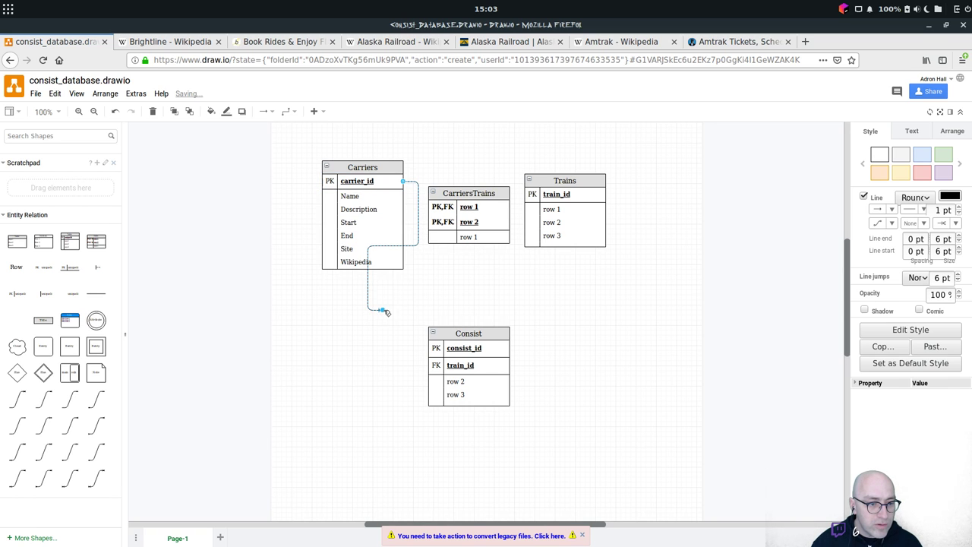
left_click_drag(382, 314, 472, 207)
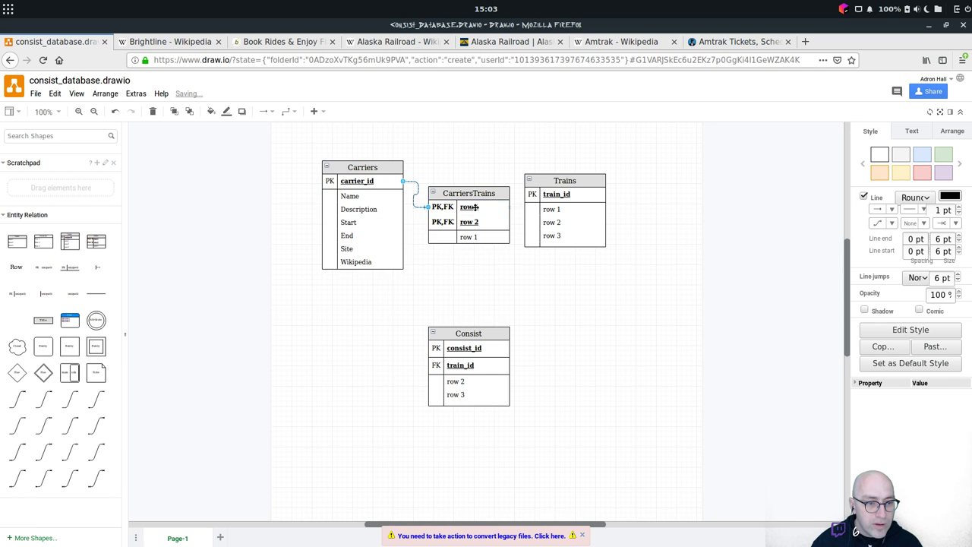
Rename the two key rows of the CarriersTrains table to carrier_id and train_id.
double_click(469, 207)
type("ca")
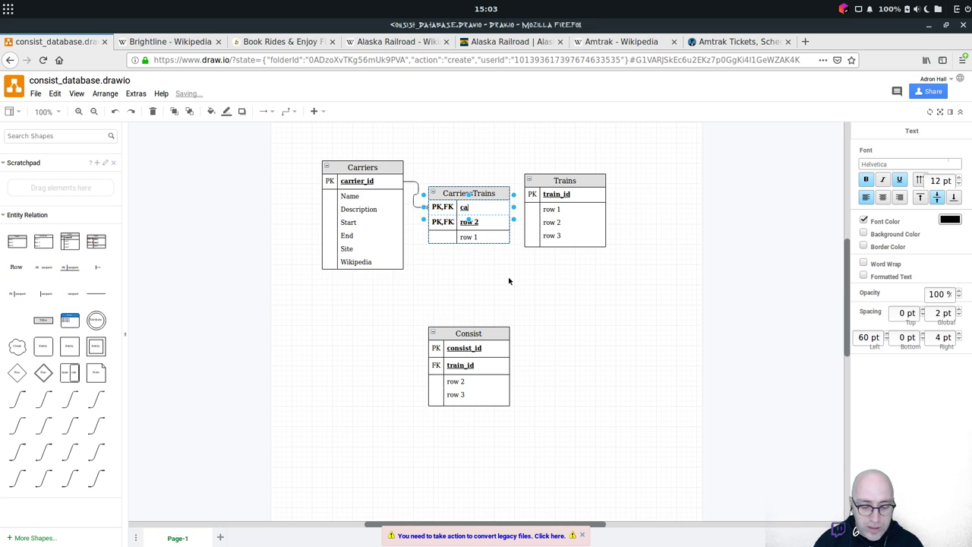
type("rrier_")
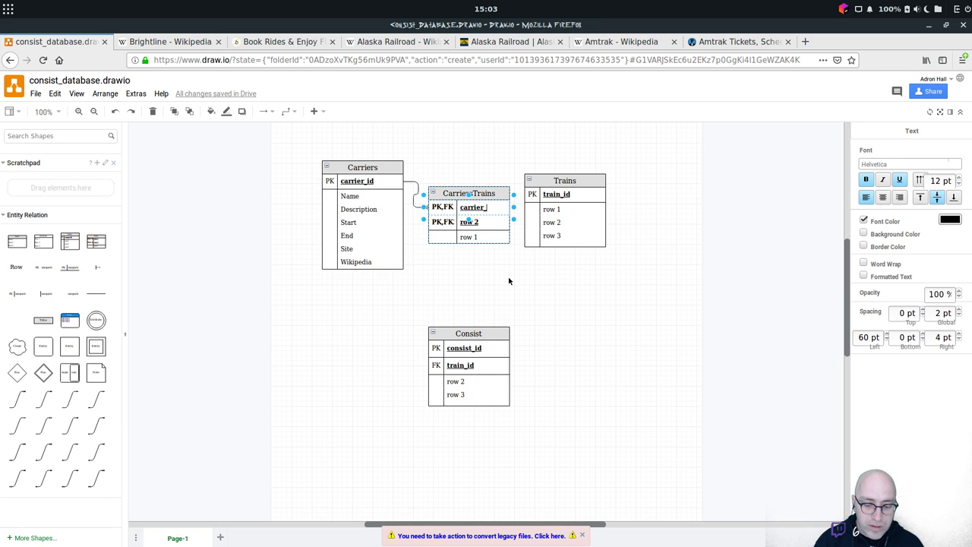
type("id")
left_click(496, 223)
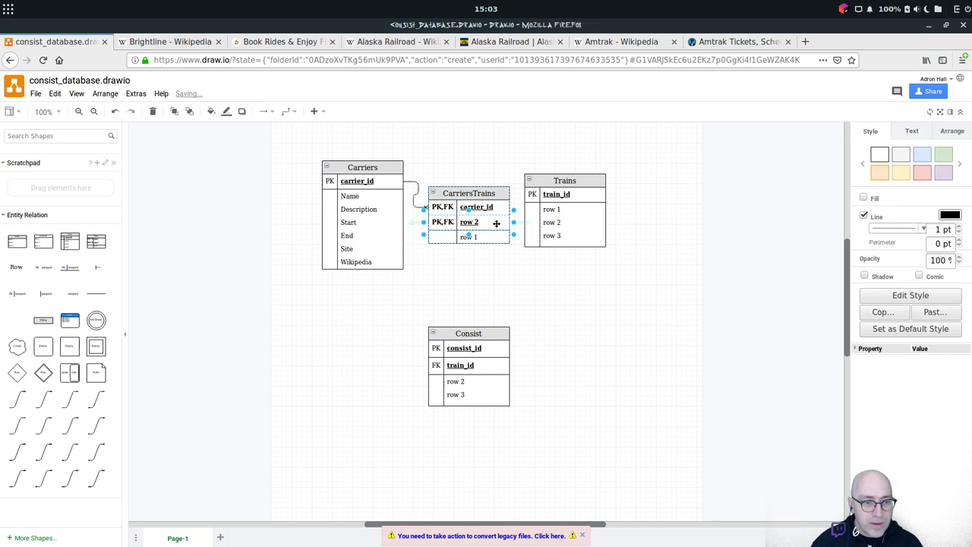
double_click(496, 222)
type("train")
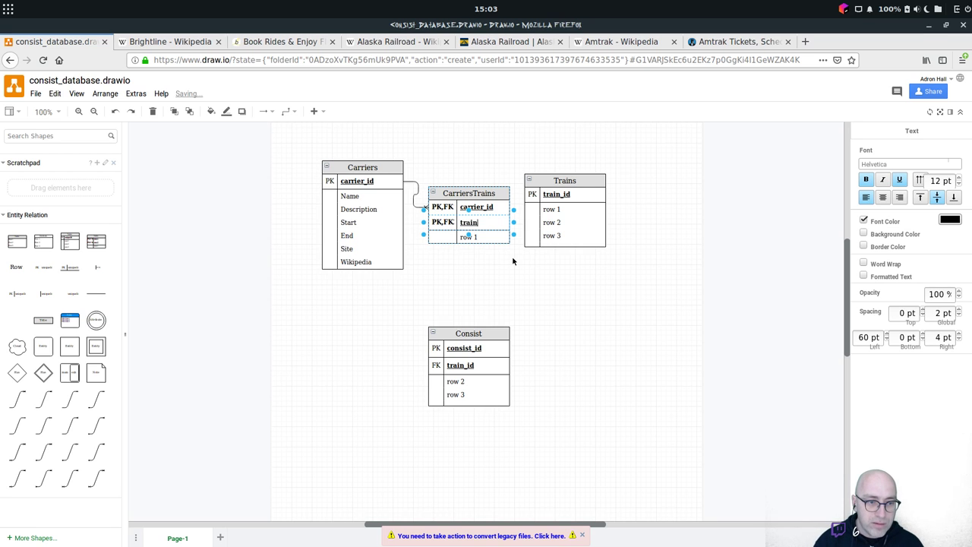
type("_id")
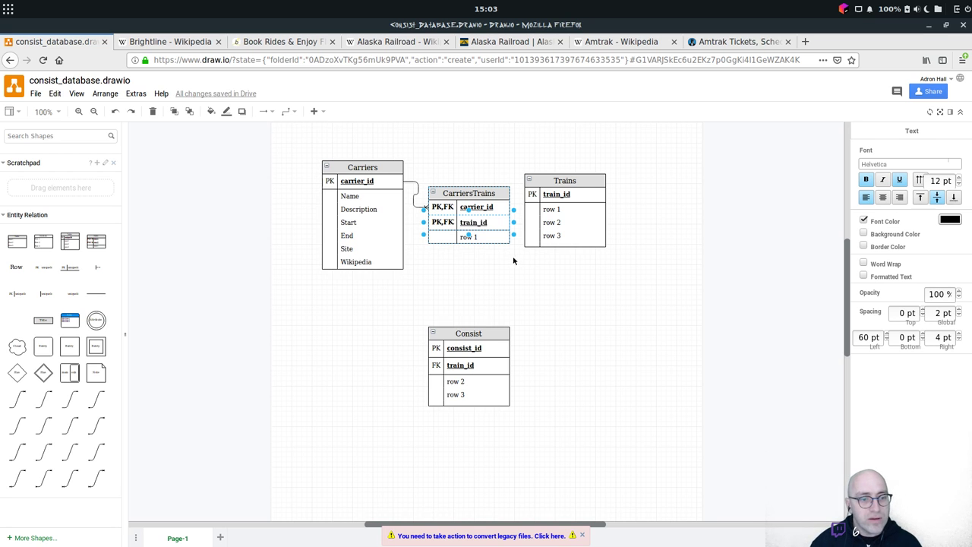
left_click(513, 260)
Space Trains and CarriersTrains further to the right and link their train_id rows with a 1 to Many connector pointing to CarriersTrains.
left_click_drag(569, 182, 616, 160)
left_click_drag(467, 193, 482, 192)
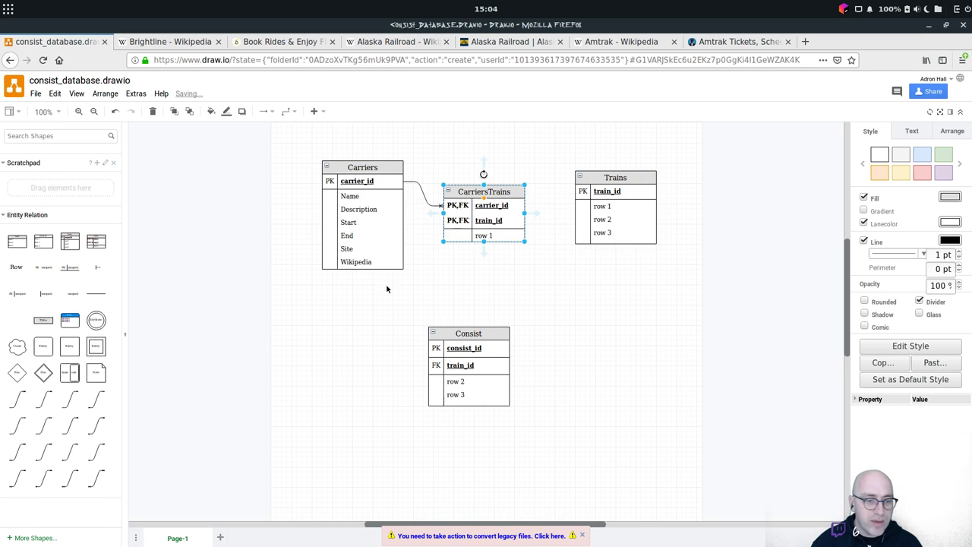
mouse_move(32, 397)
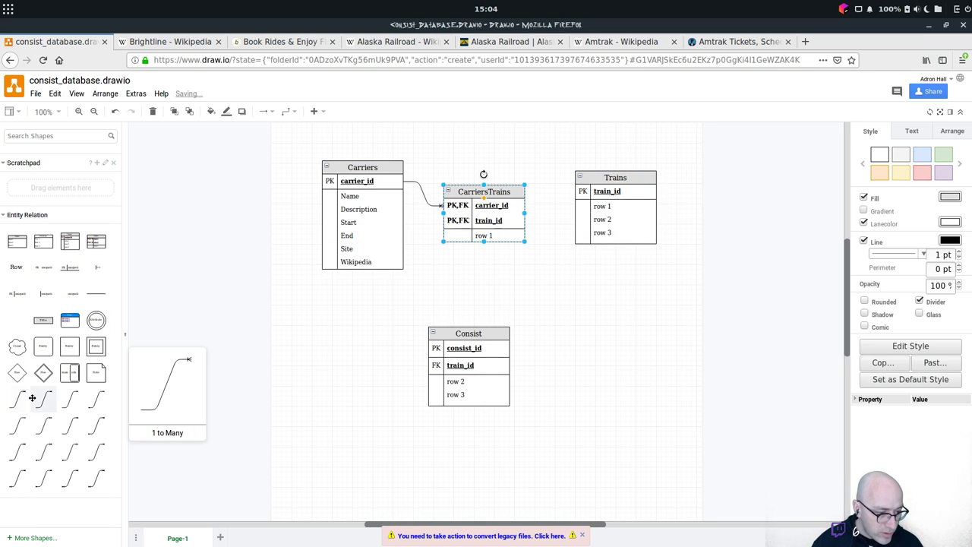
left_click_drag(38, 404, 580, 191)
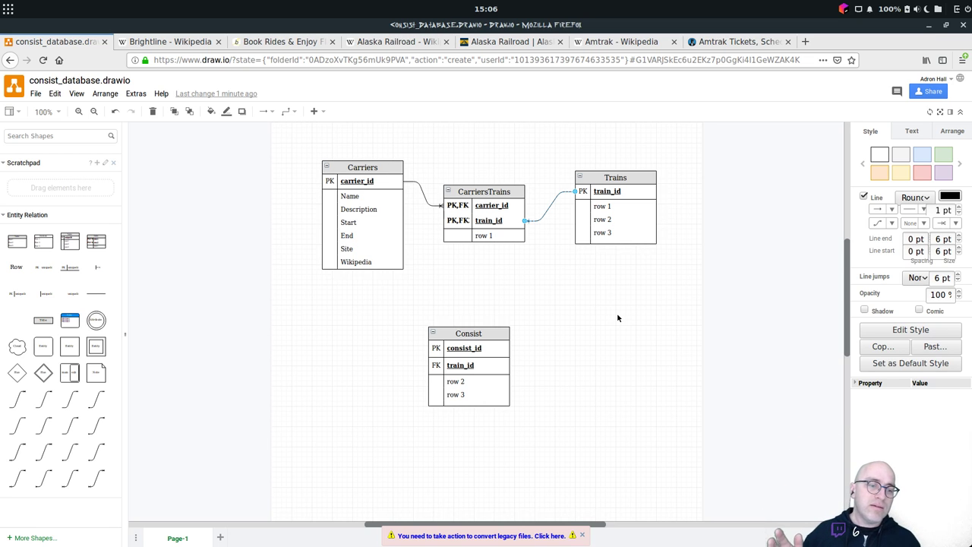
Delete the row 1 attribute from the CarriersTrains table.
left_click(501, 228)
key("Delete")
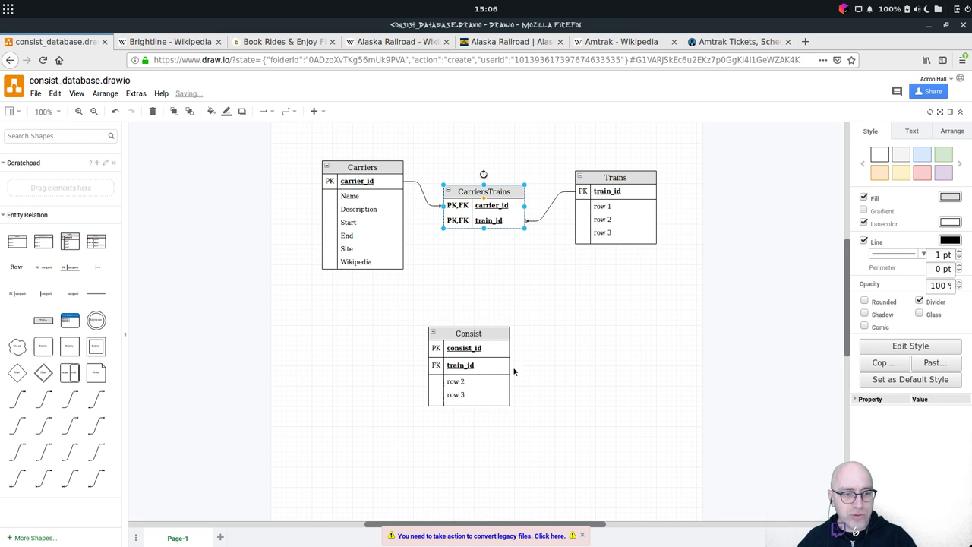
Rename the first two attribute rows of the Trains table to Name and Description.
left_click(631, 210)
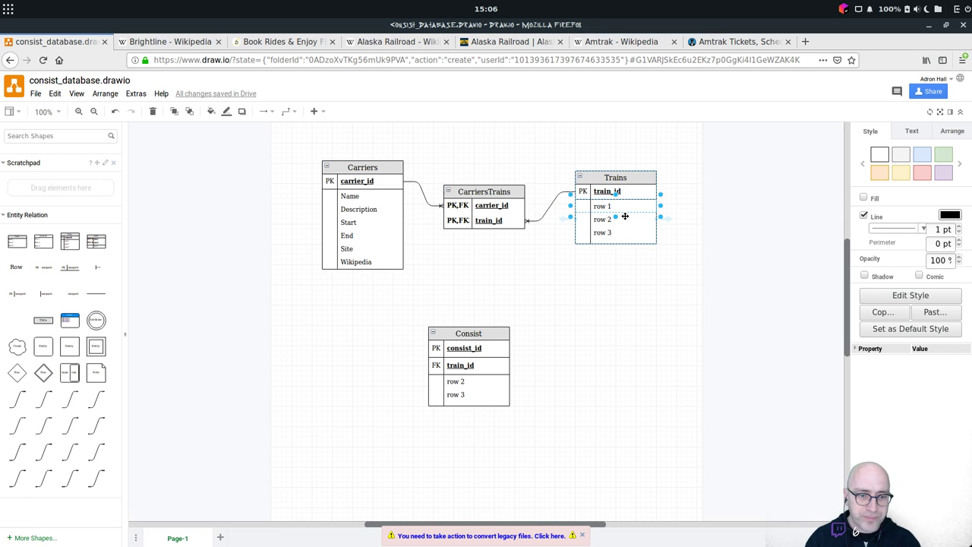
type("Na")
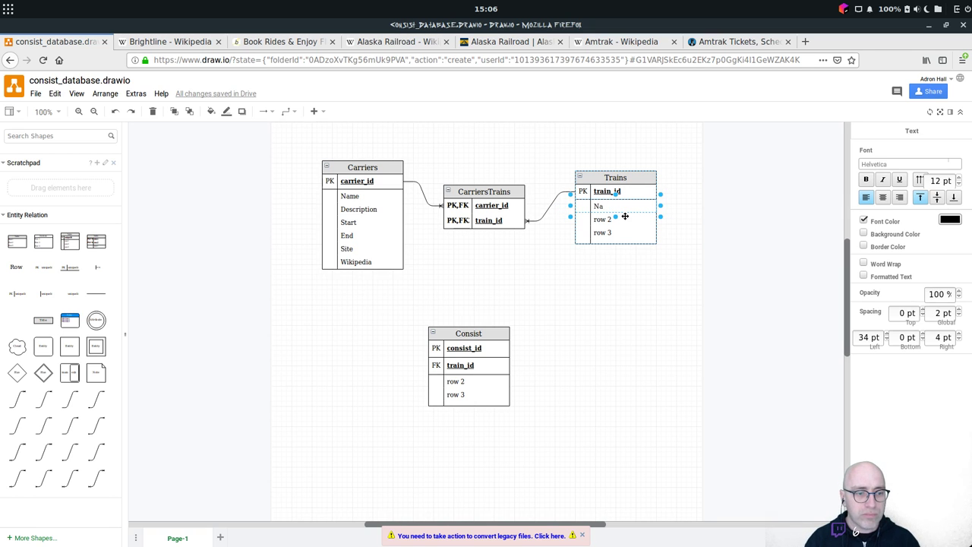
type("me")
left_click(633, 222)
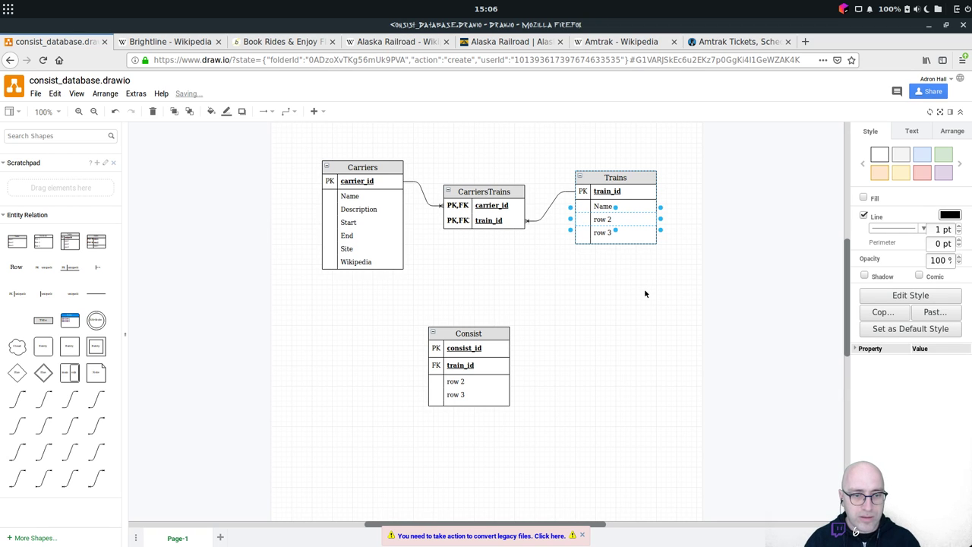
type("Description")
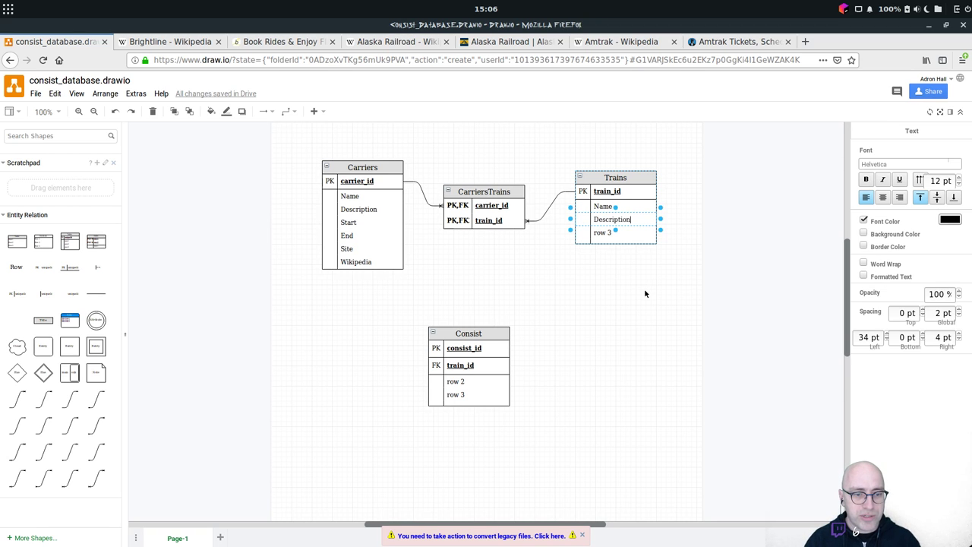
Rename the row 3 attribute of the Trains table to Multimodal.
left_click(638, 230)
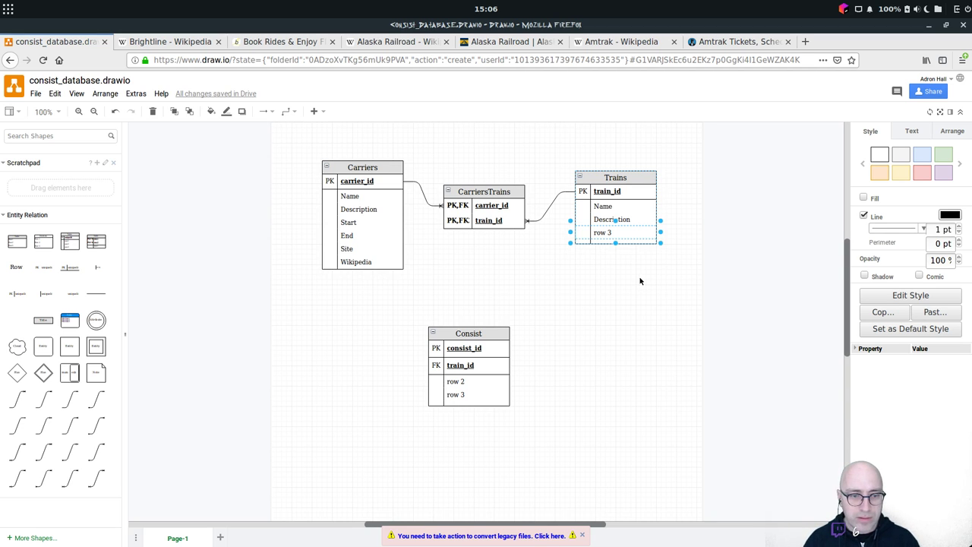
type("Multi")
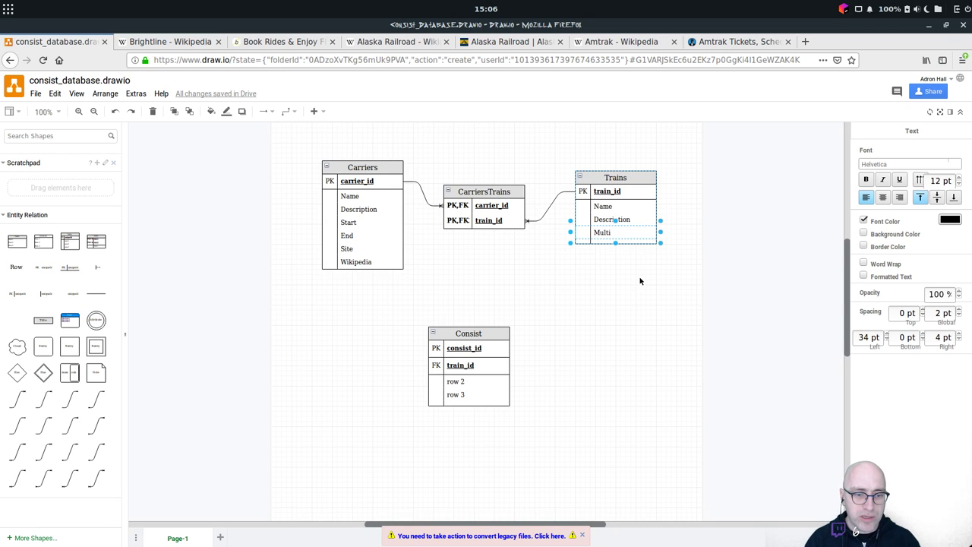
type("Modal")
key("BackSpace")
key("BackSpace")
key("BackSpace")
key("BackSpace")
key("BackSpace")
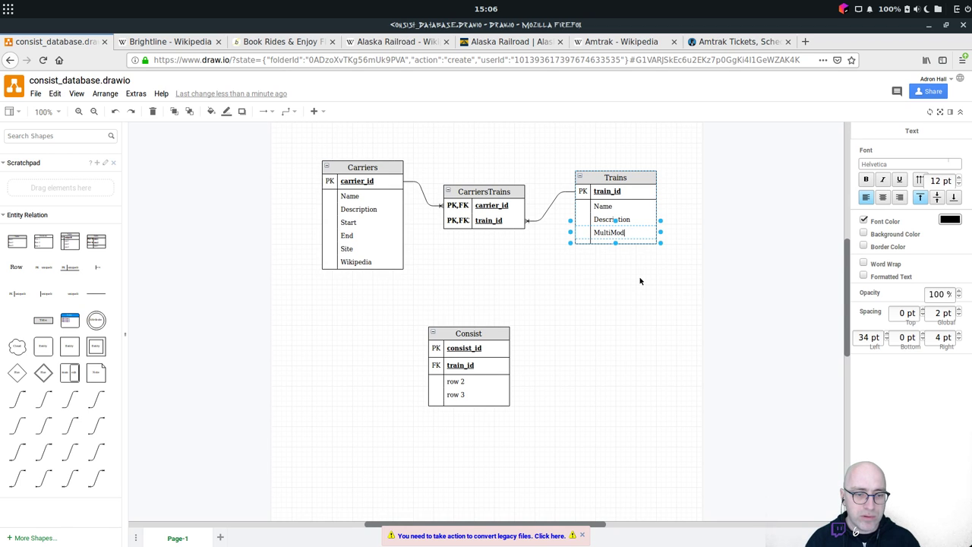
type("modal")
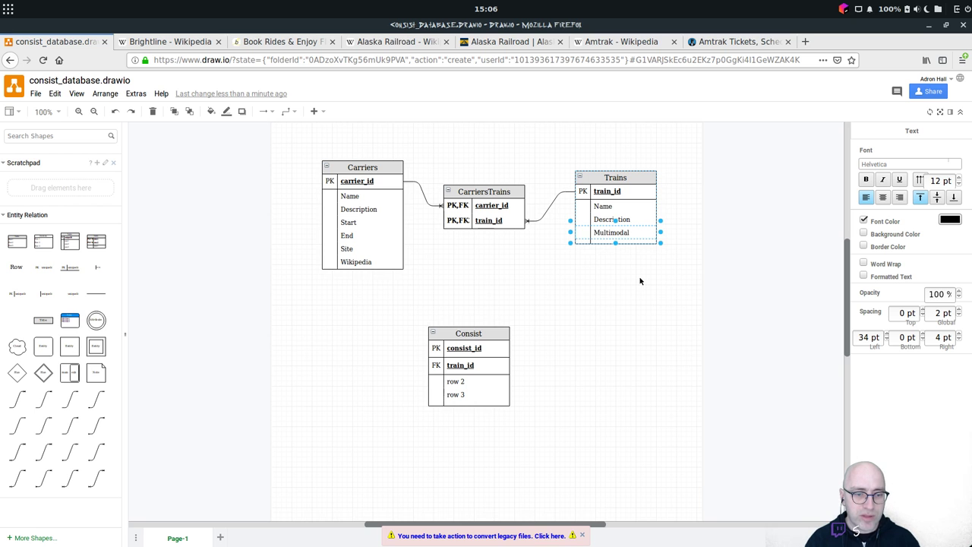
Search the web for "multimodal train" in a new browser tab and open the Wikipedia article on multimodal transport.
key("ctrl+t")
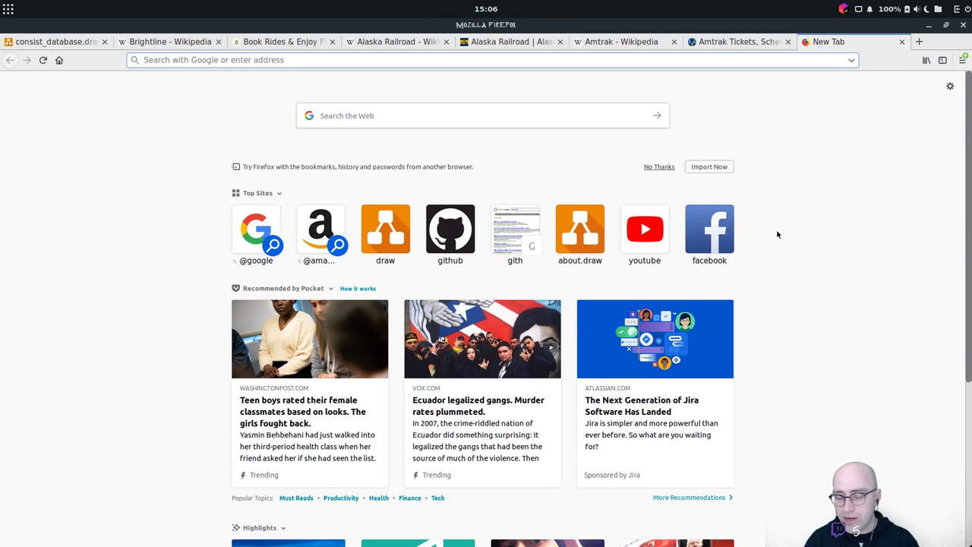
type("multimodal")
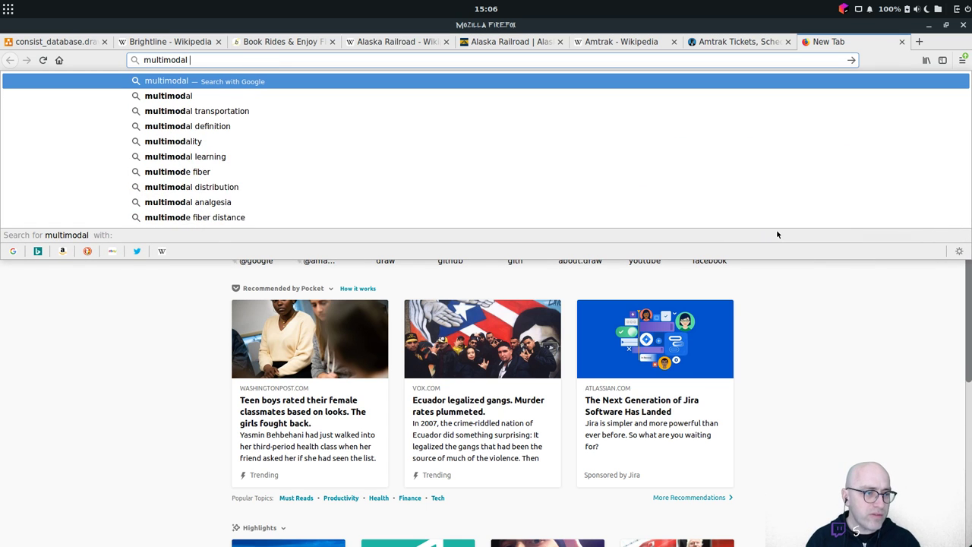
type(" train")
key("Return")
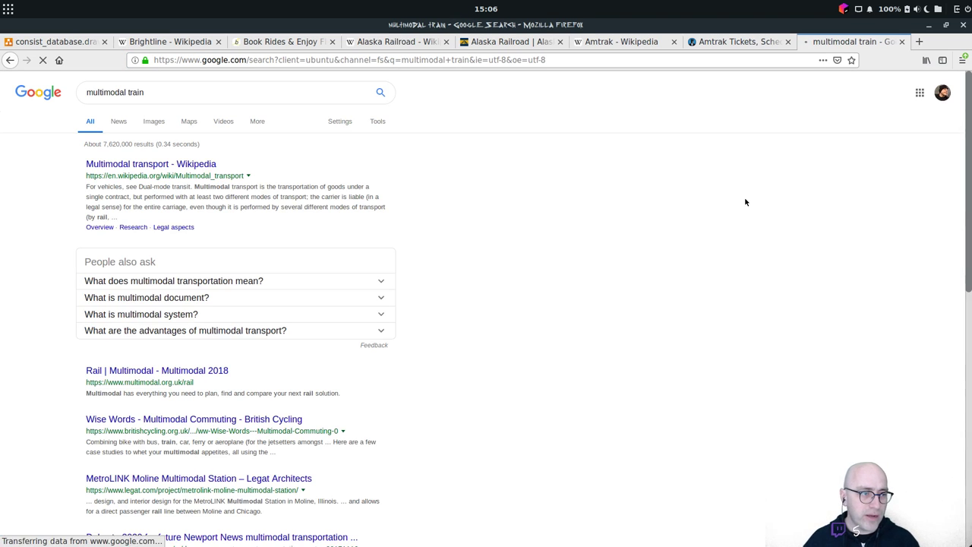
left_click(151, 163)
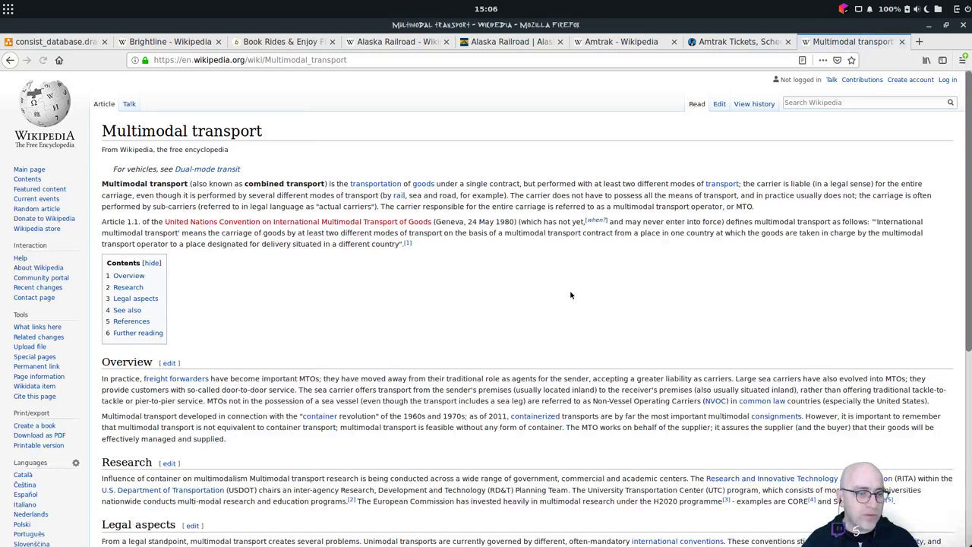
Open the related Intermodal freight transport article and read through its container, transportation mode and railway sections, and close the article.
scroll(562, 300, "down", 8)
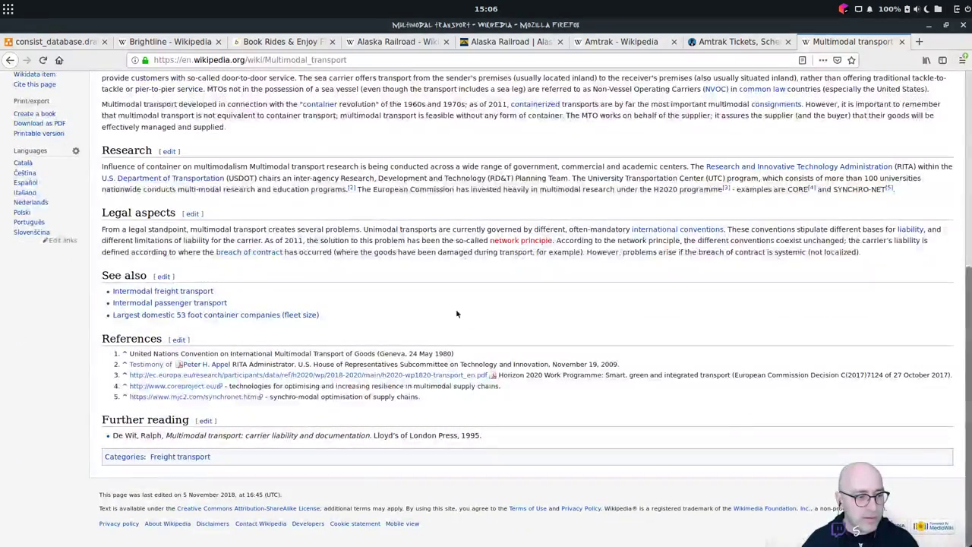
left_click(170, 294)
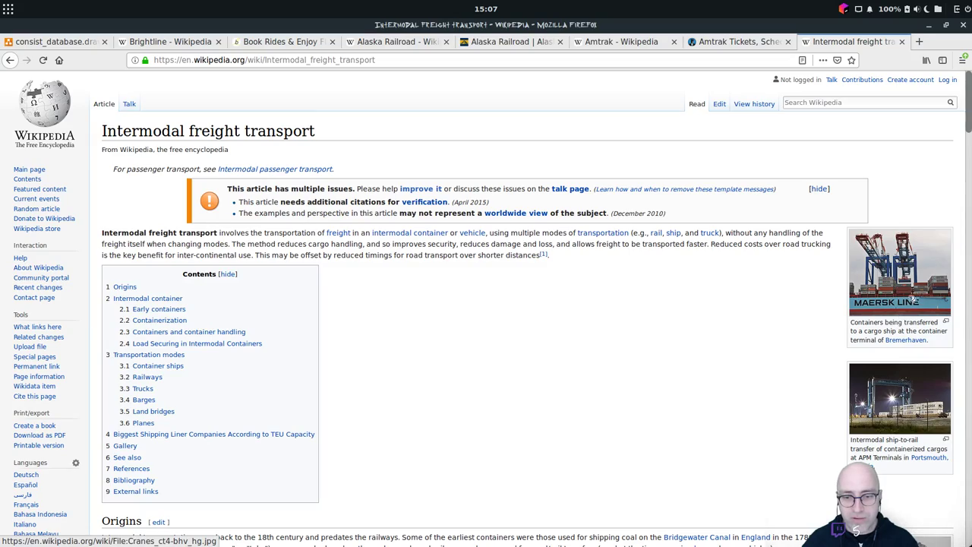
scroll(738, 406, "down", 5)
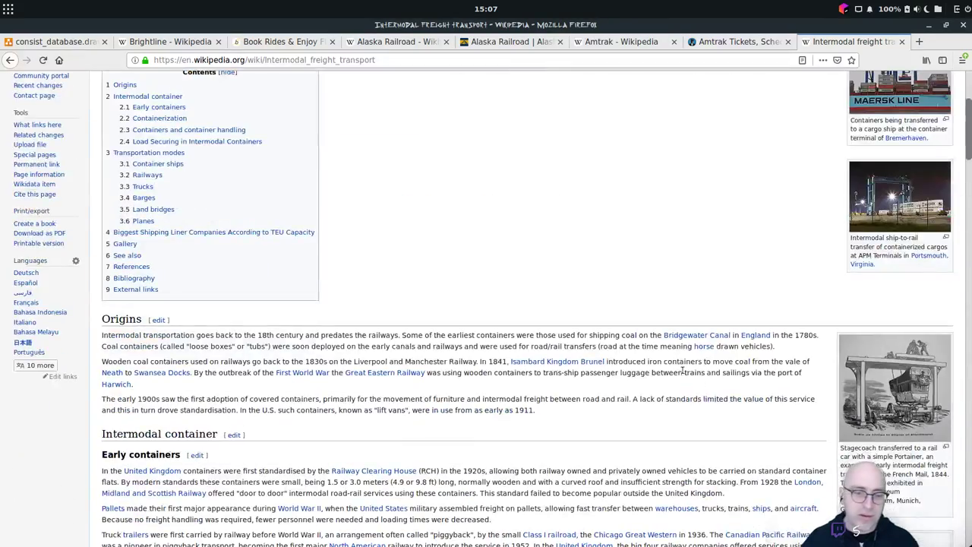
scroll(682, 370, "down", 5)
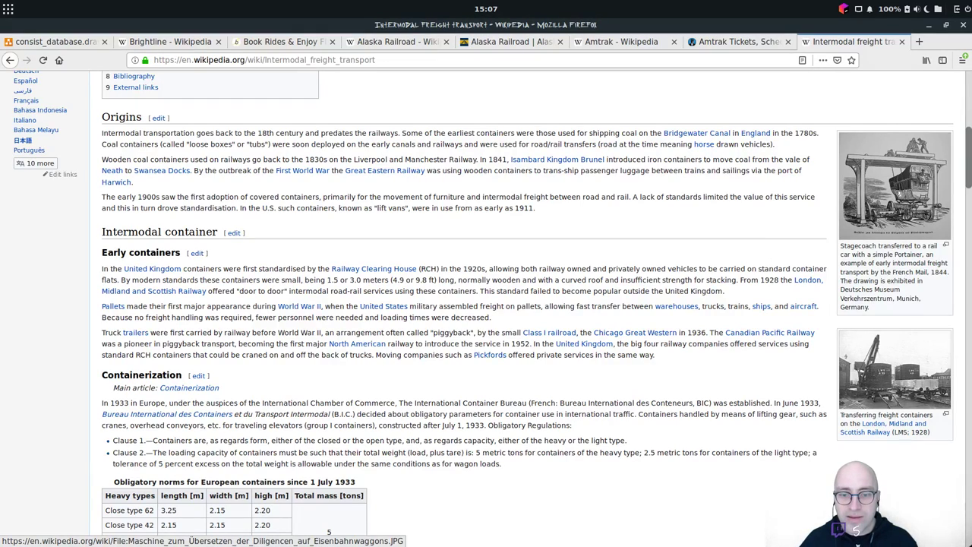
scroll(765, 267, "down", 3)
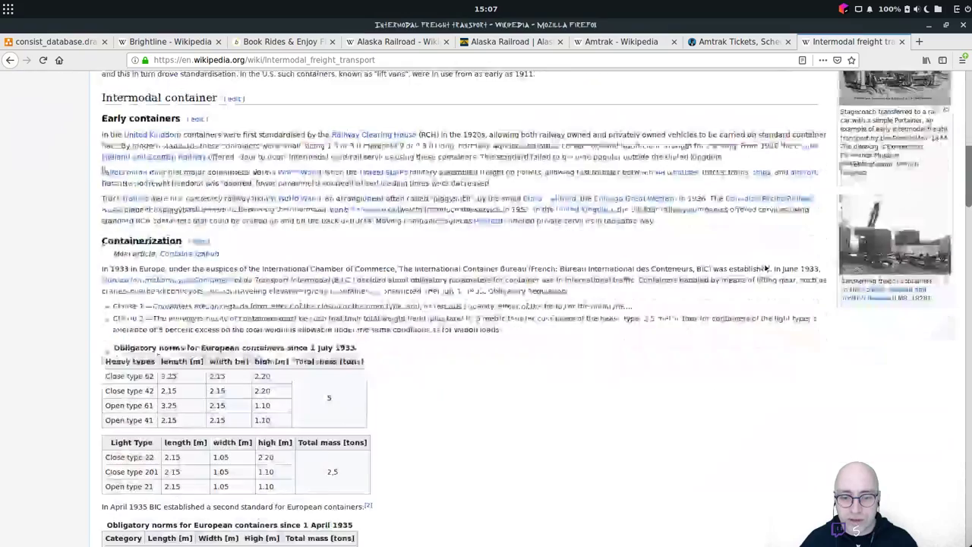
scroll(817, 291, "down", 5)
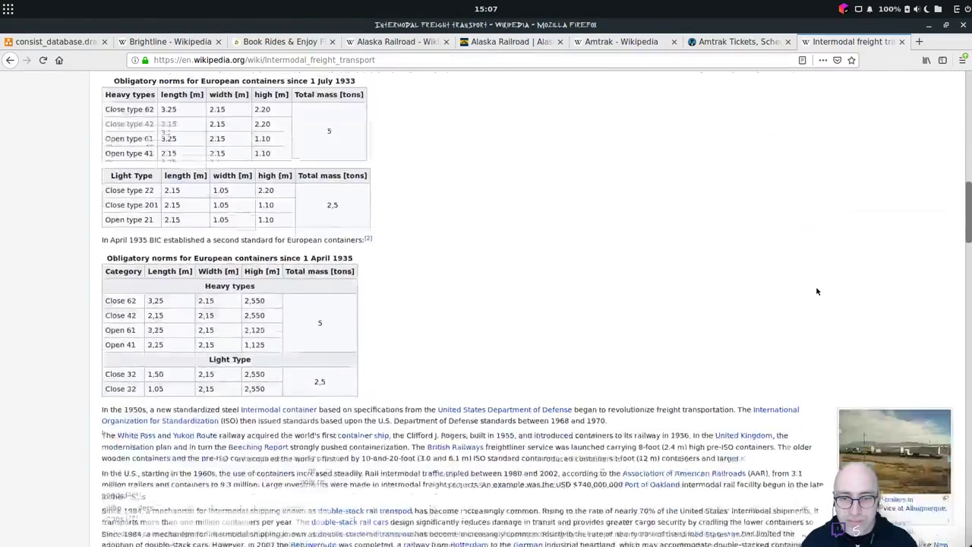
scroll(817, 290, "down", 5)
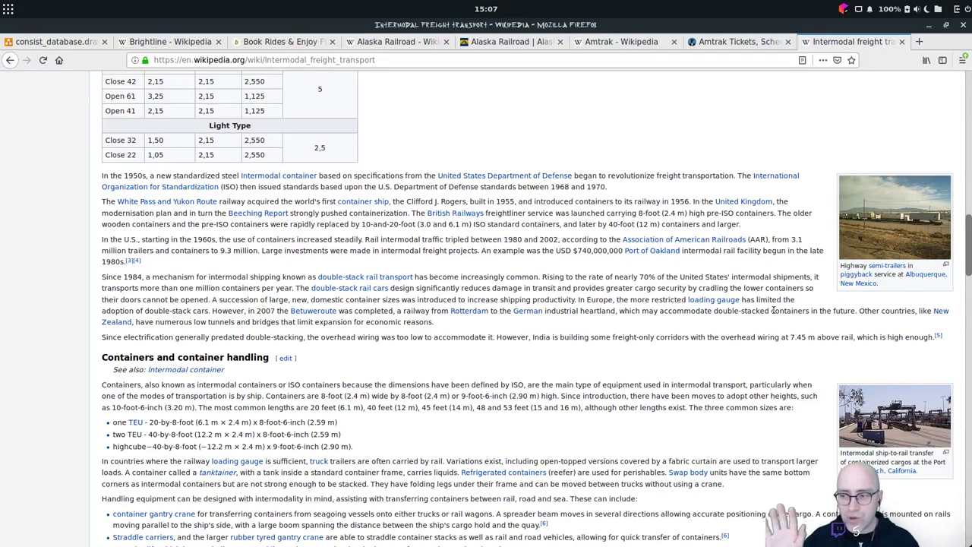
scroll(727, 270, "down", 3)
scroll(727, 270, "down", 2)
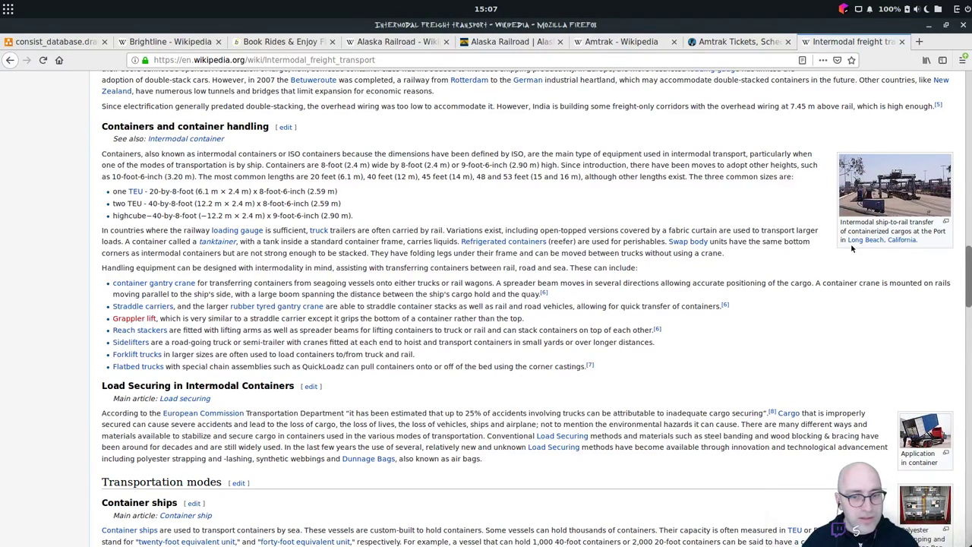
mouse_move(858, 243)
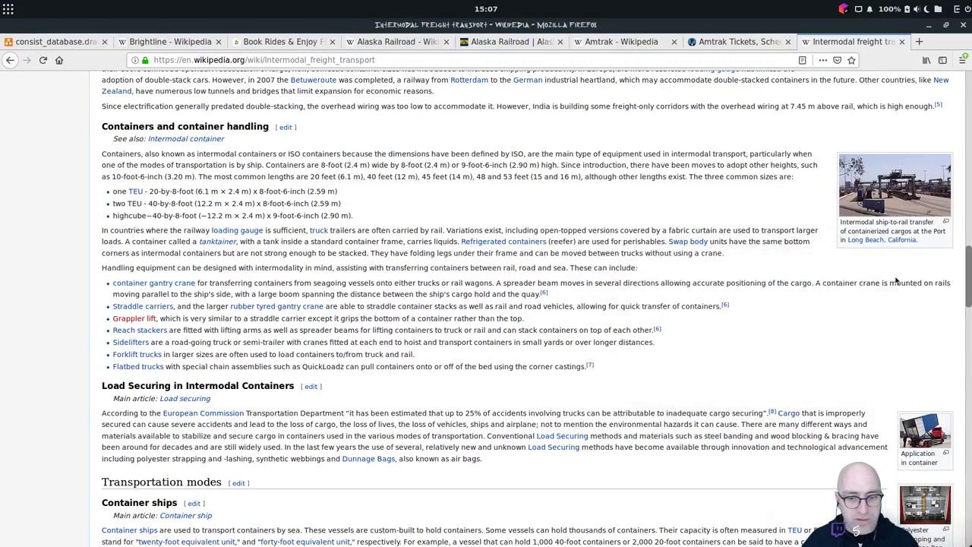
scroll(531, 395, "down", 2)
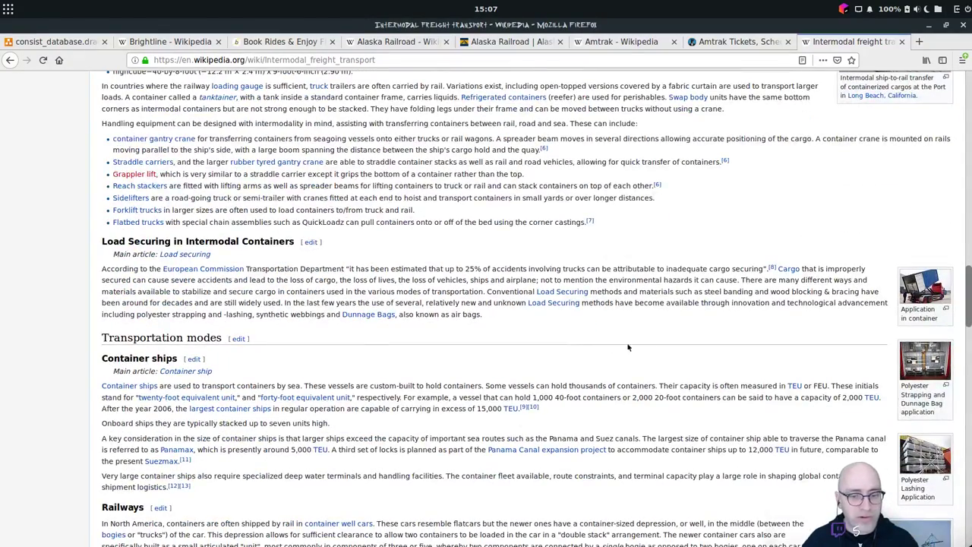
scroll(653, 344, "down", 2)
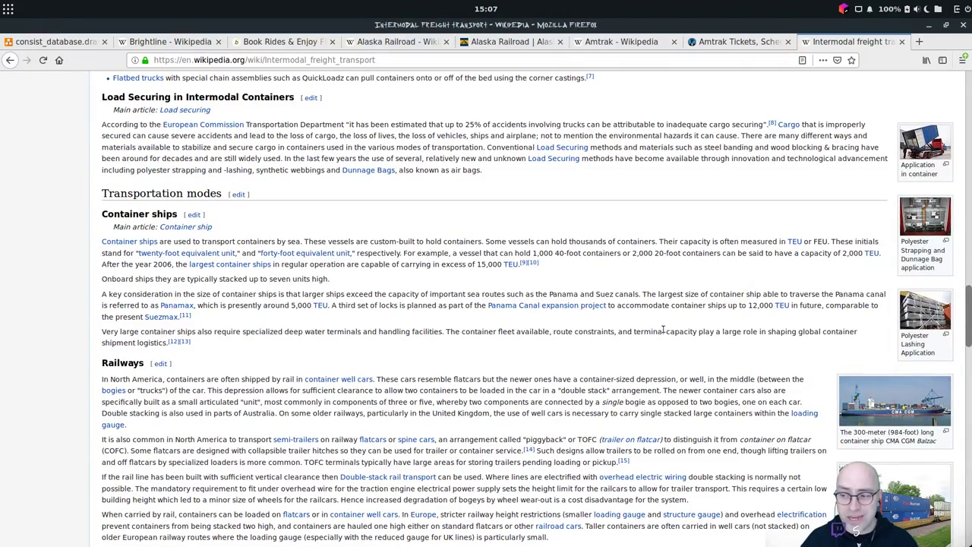
scroll(668, 353, "down", 2)
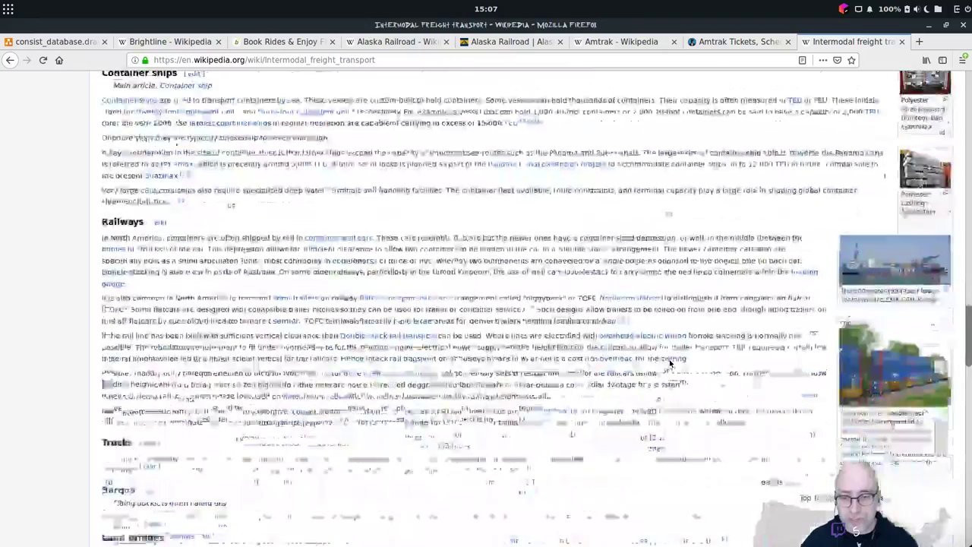
scroll(673, 362, "down", 2)
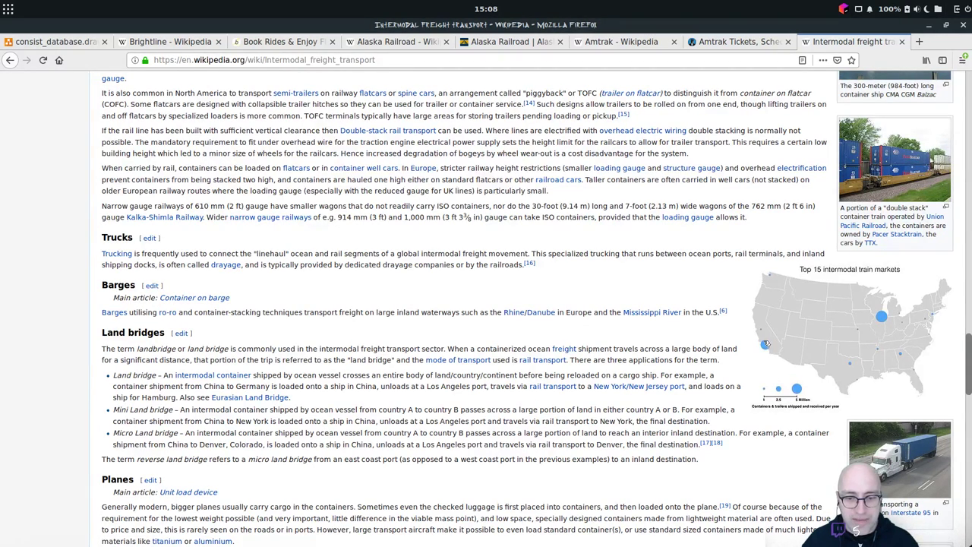
scroll(673, 390, "down", 6)
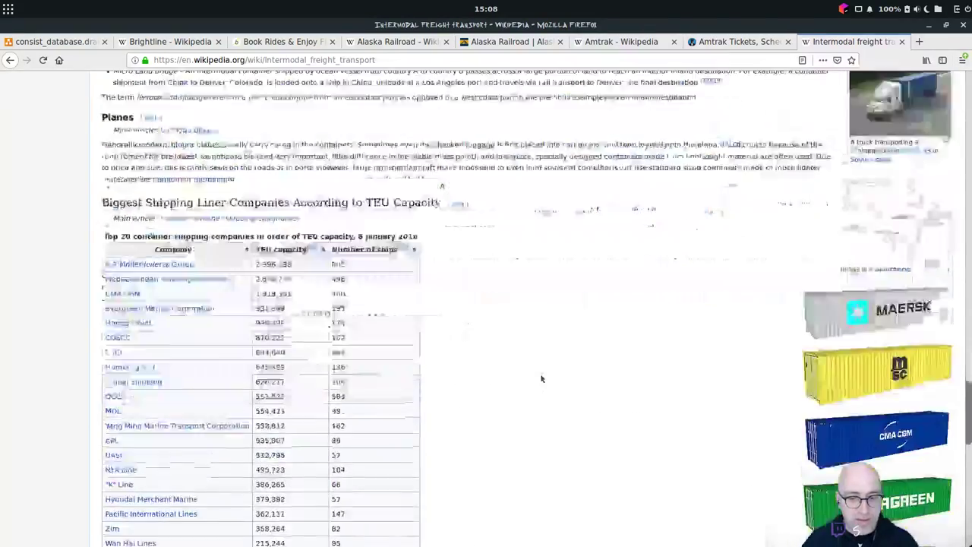
scroll(657, 373, "down", 5)
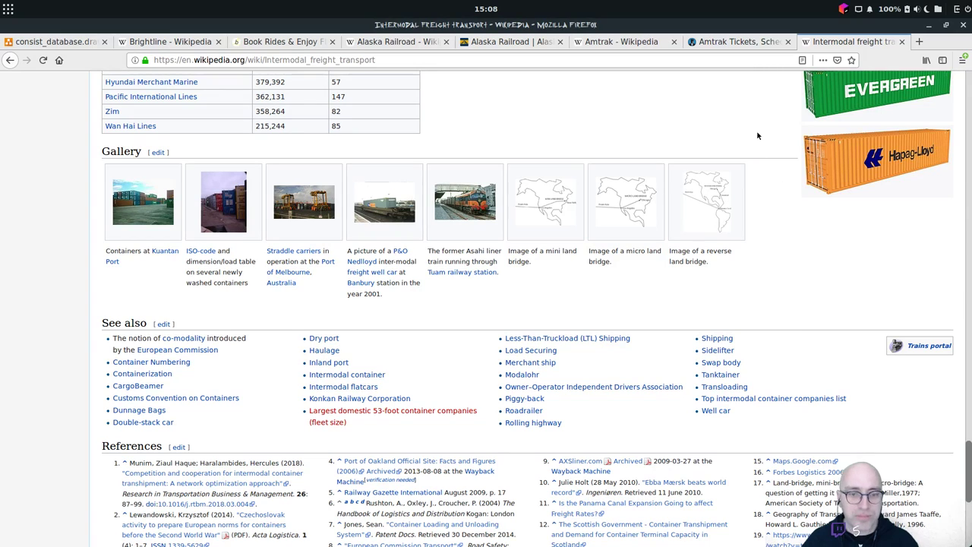
key("ctrl+w")
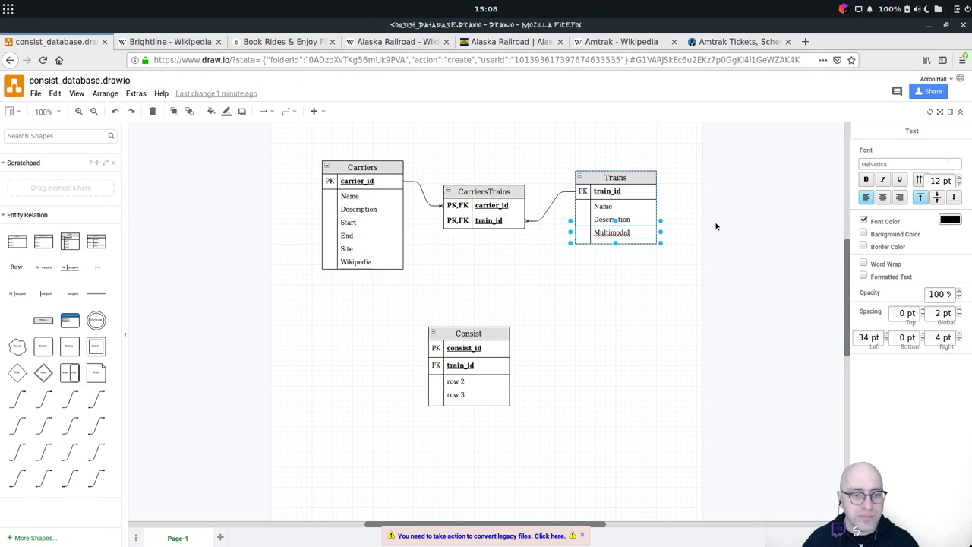
left_click(621, 264)
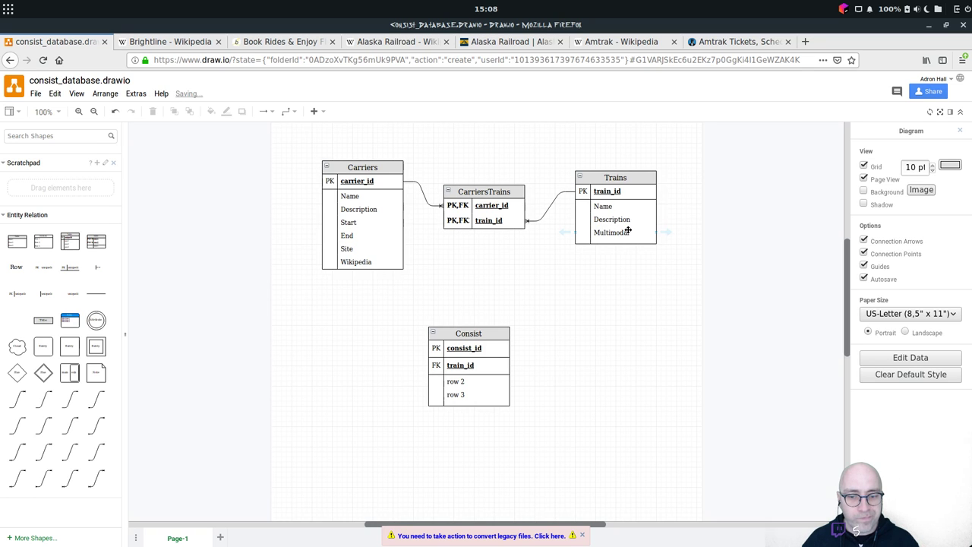
left_click_drag(629, 230, 580, 243)
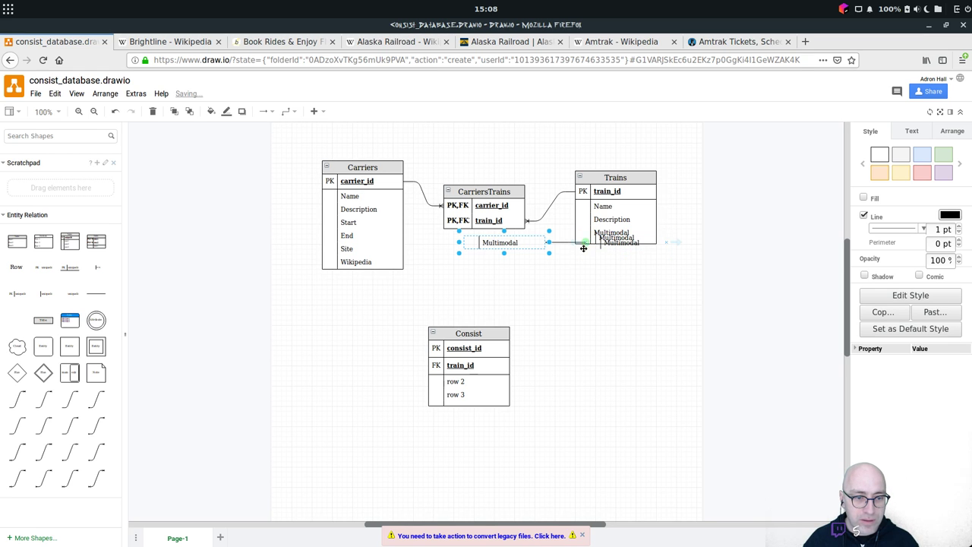
key("ctrl+z")
left_click(627, 246)
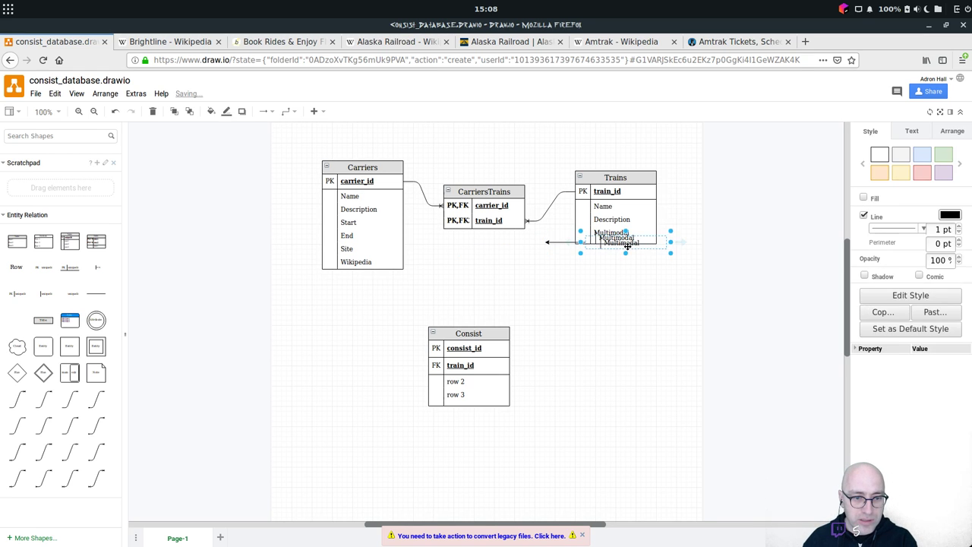
left_click(627, 246)
left_click(630, 245)
left_click(631, 245)
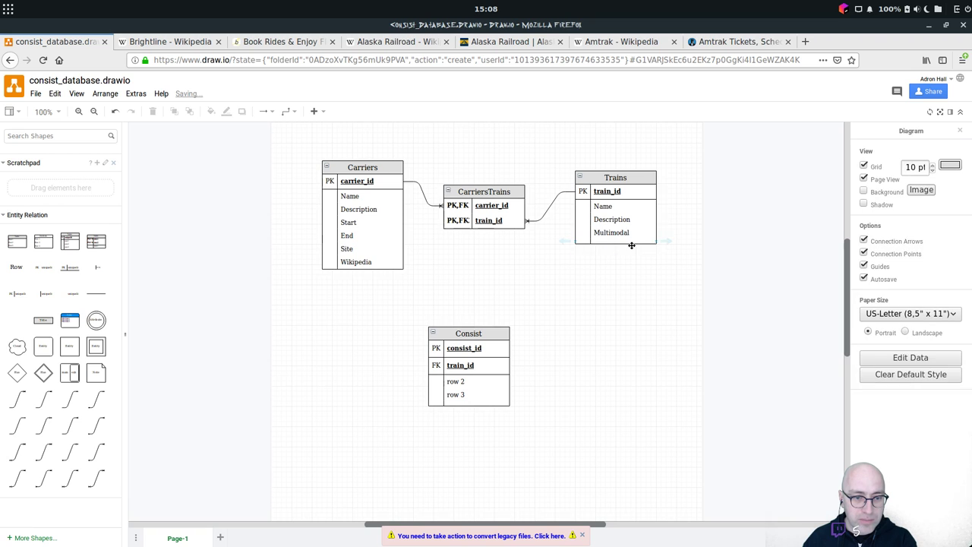
Lengthen the Trains table downward and add three copies of the Multimodal row beneath the original.
left_click(633, 244)
left_click_drag(617, 245, 611, 331)
left_click(612, 232)
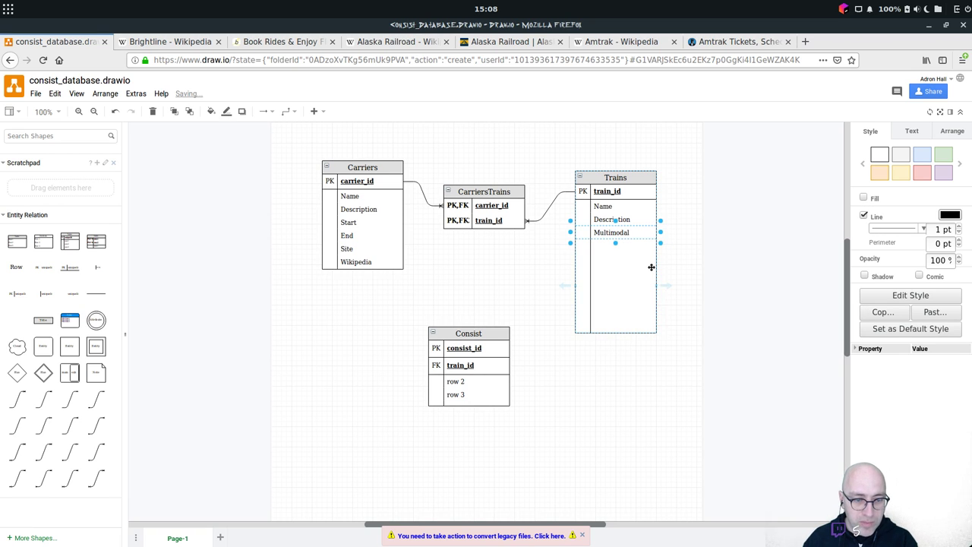
left_click_drag(650, 253, 627, 244)
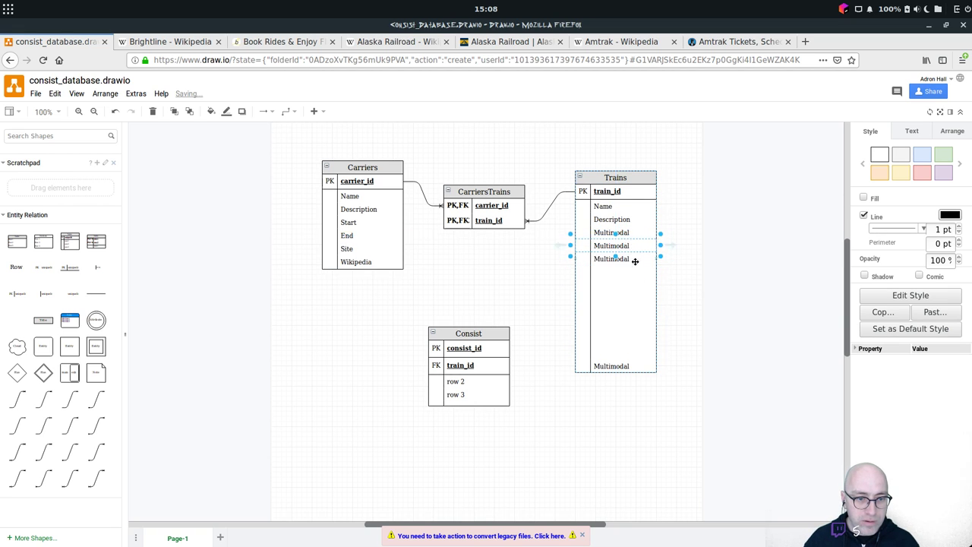
Rename the two copied rows directly below Multimodal in the Trains table to Start and End.
double_click(627, 246)
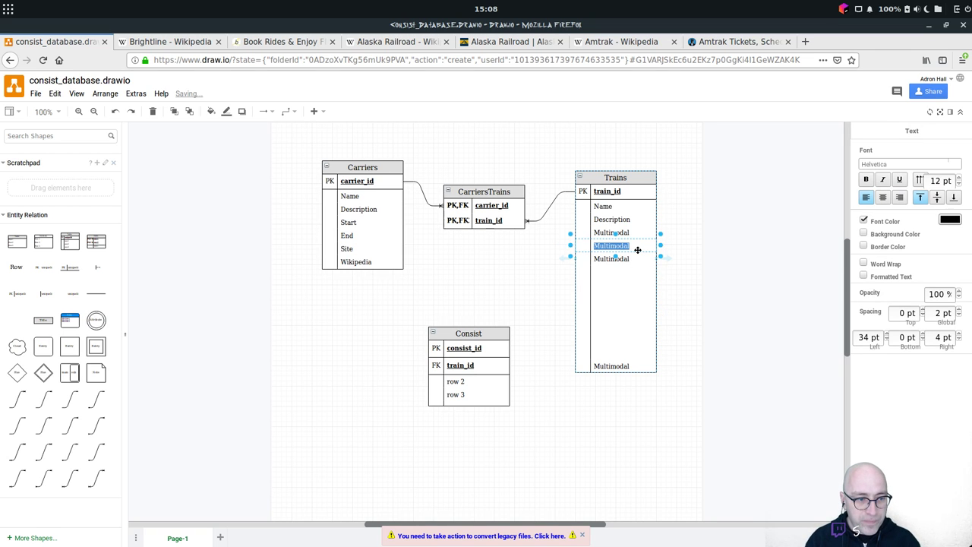
type("Start")
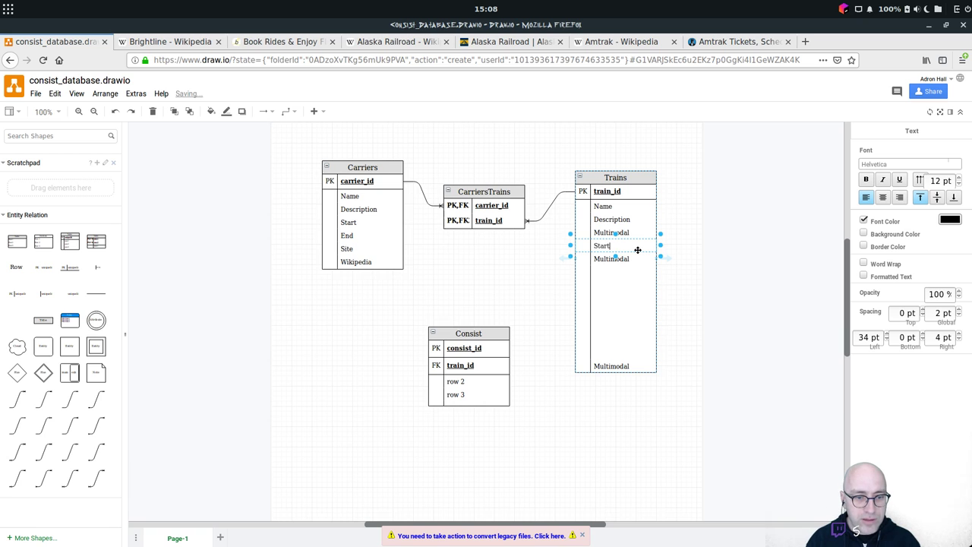
double_click(623, 258)
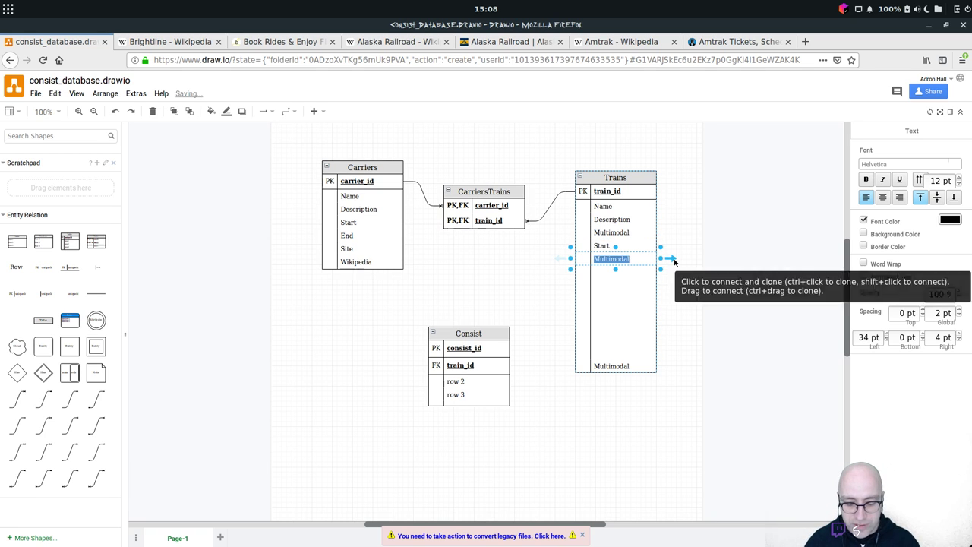
type("End")
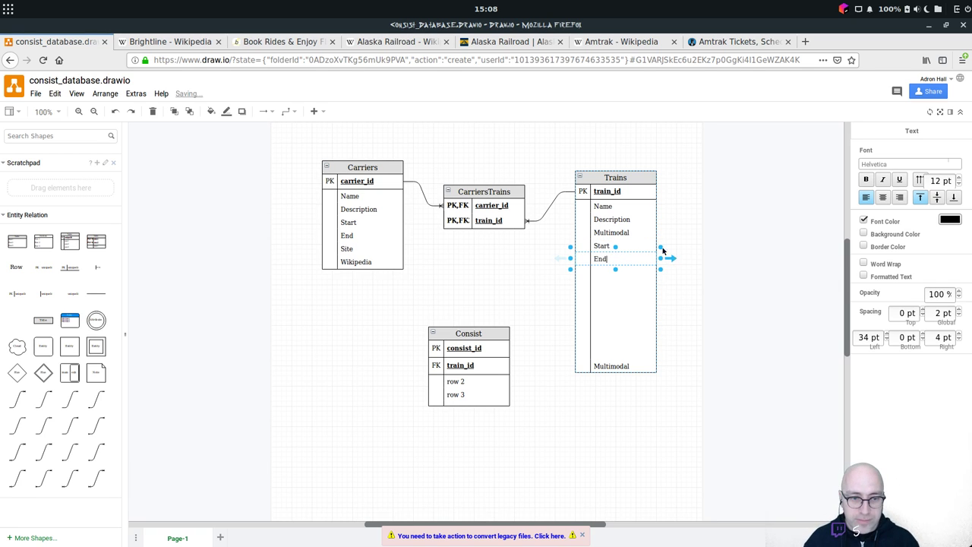
left_click(629, 245)
double_click(629, 245)
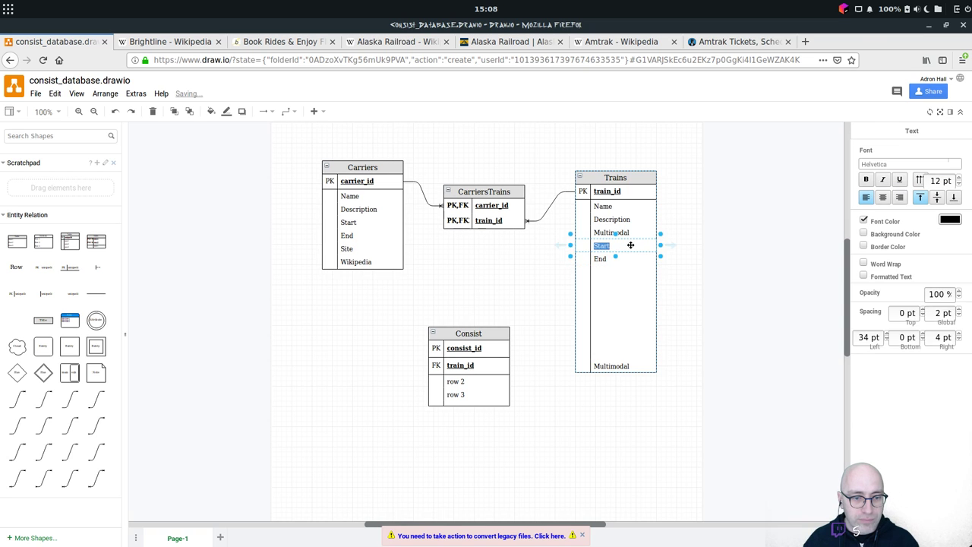
left_click(628, 245)
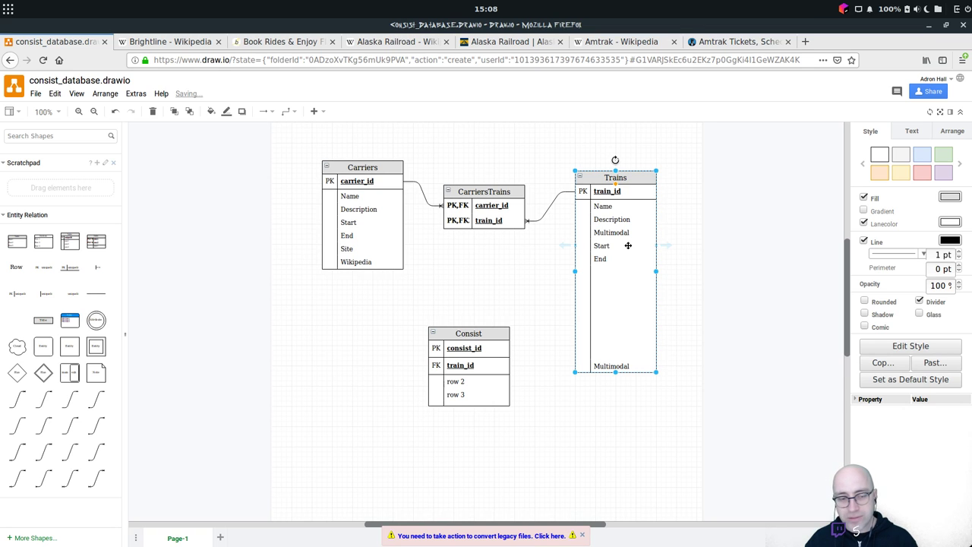
left_click(616, 259)
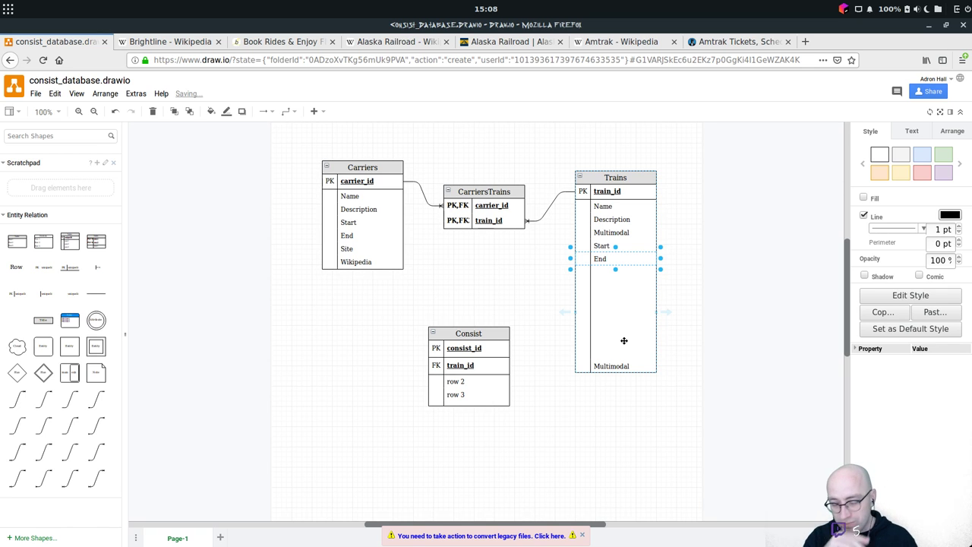
Move the remaining Multimodal copy in the Trains table directly below End and rename it Origin.
left_click(626, 362)
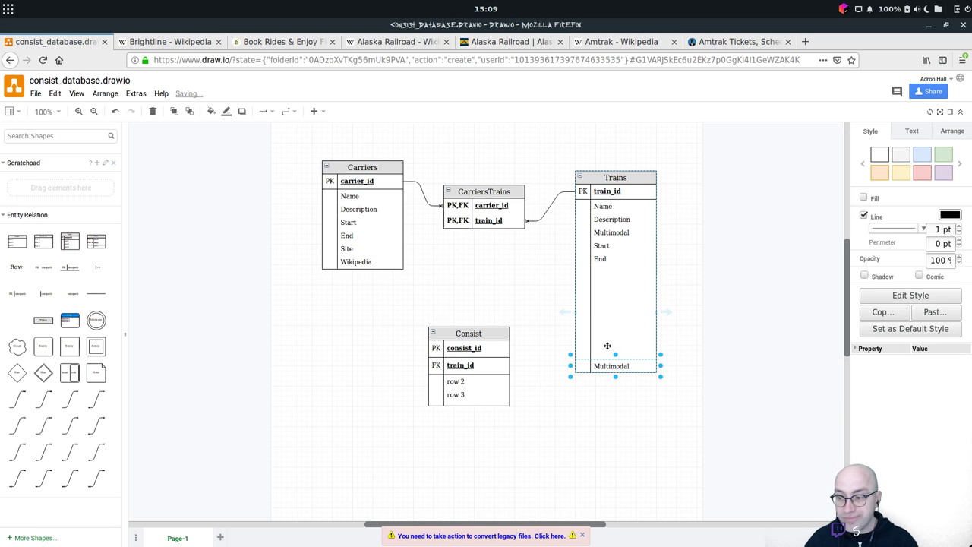
left_click_drag(610, 368, 612, 275)
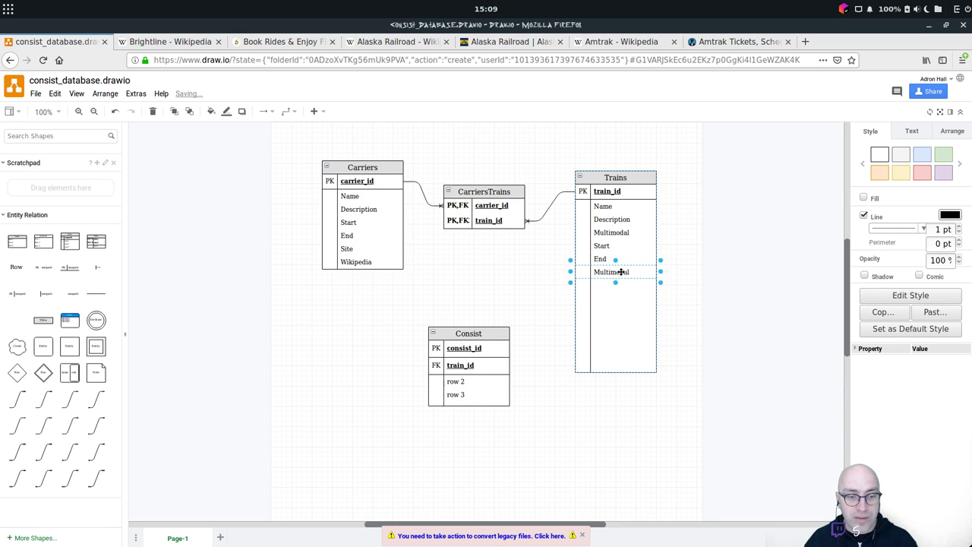
double_click(614, 272)
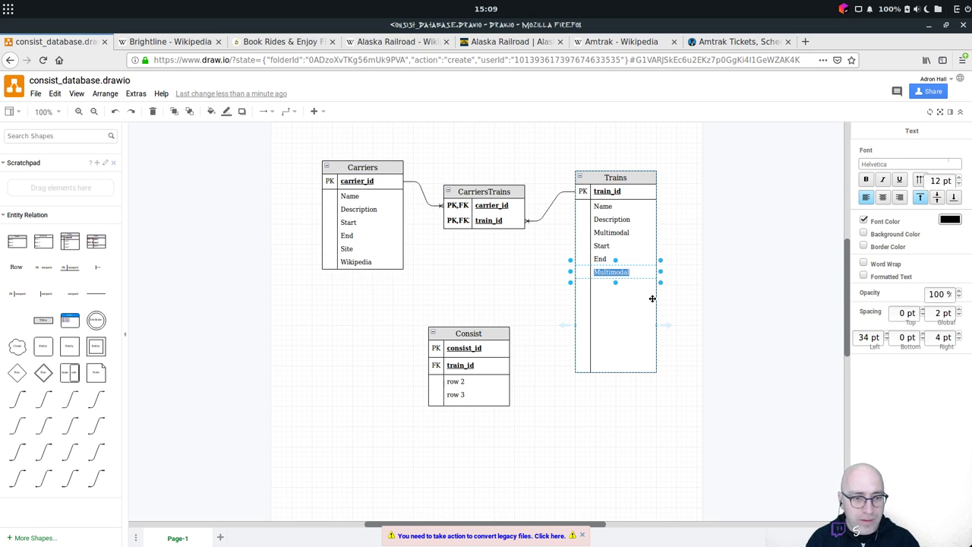
type("Origin")
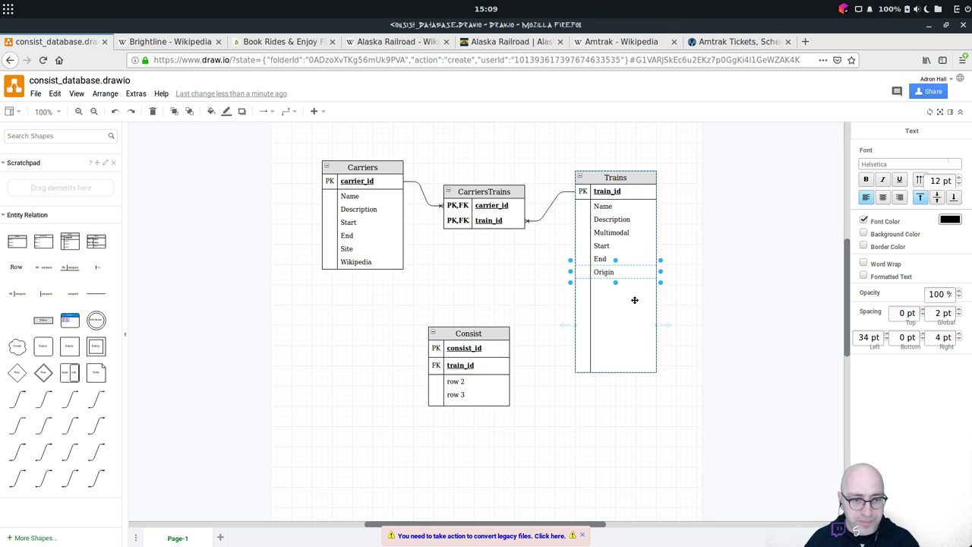
key("Escape")
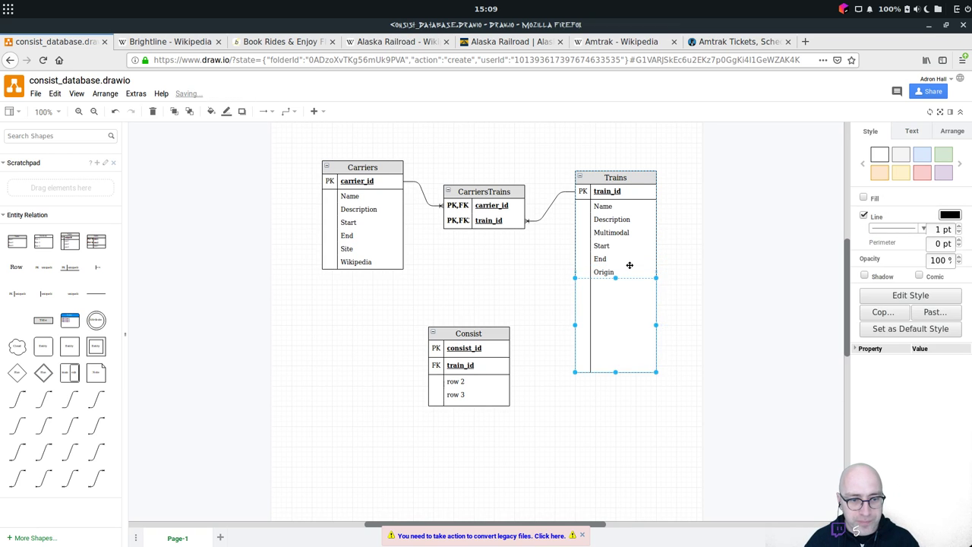
Copy the Origin row in the Trains table, rename the copy Destination, and place it directly below Origin.
left_click_drag(627, 273, 624, 290)
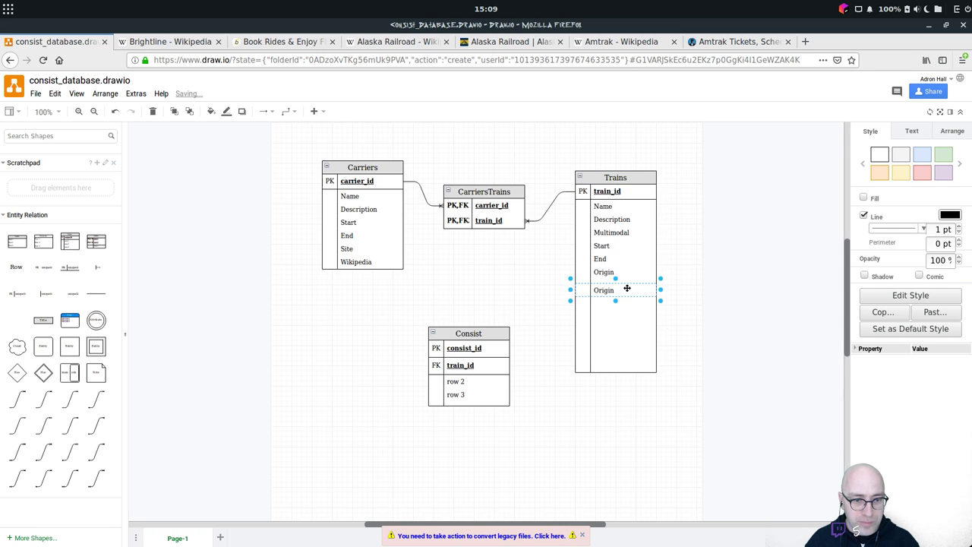
double_click(627, 288)
type("Destination")
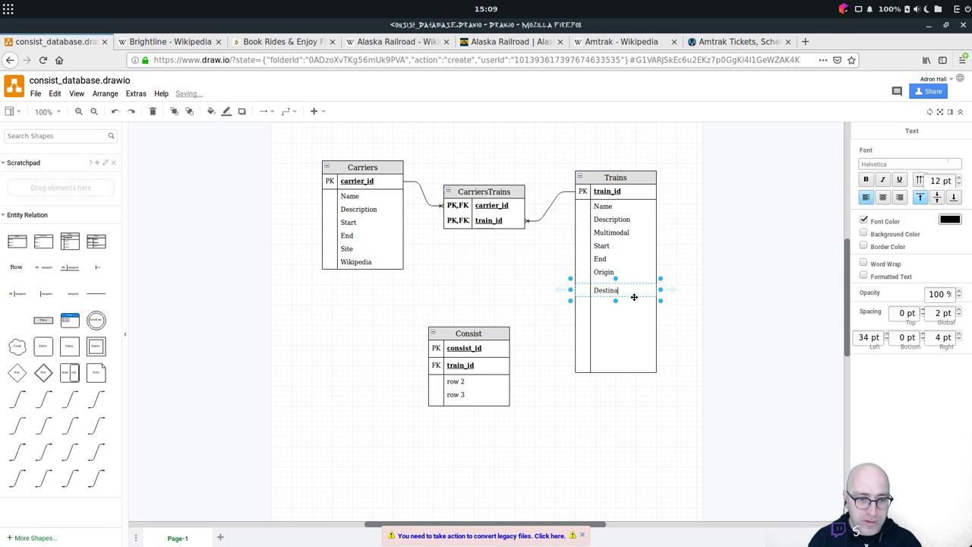
left_click(625, 319)
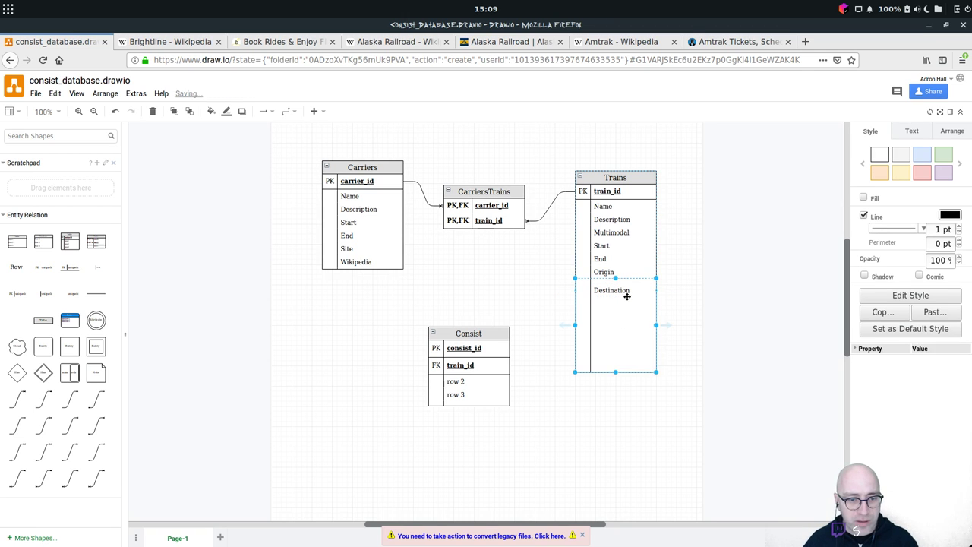
left_click(627, 290)
mouse_move(628, 289)
left_mouse_down()
mouse_move(625, 280)
mouse_move(631, 295)
left_mouse_up()
left_click(631, 308)
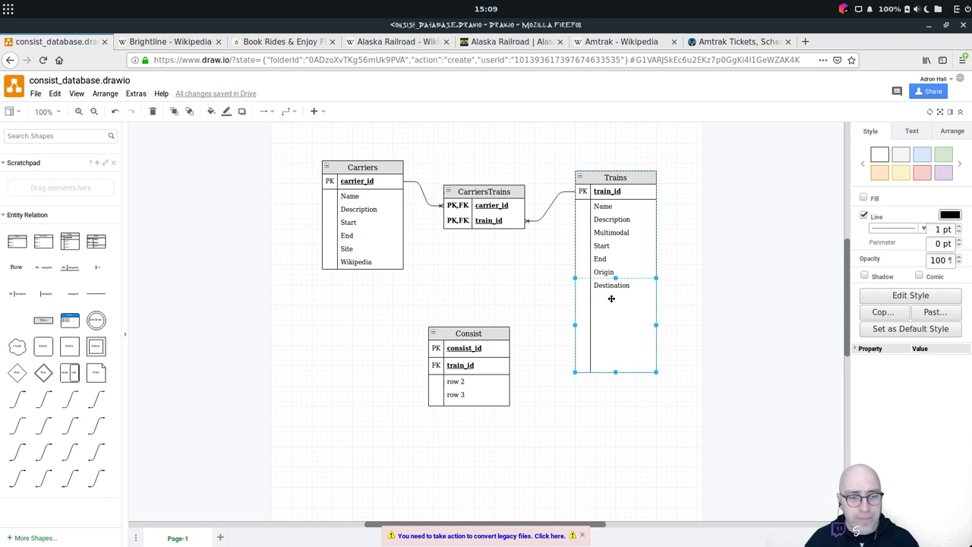
left_click(611, 298)
left_click(611, 298)
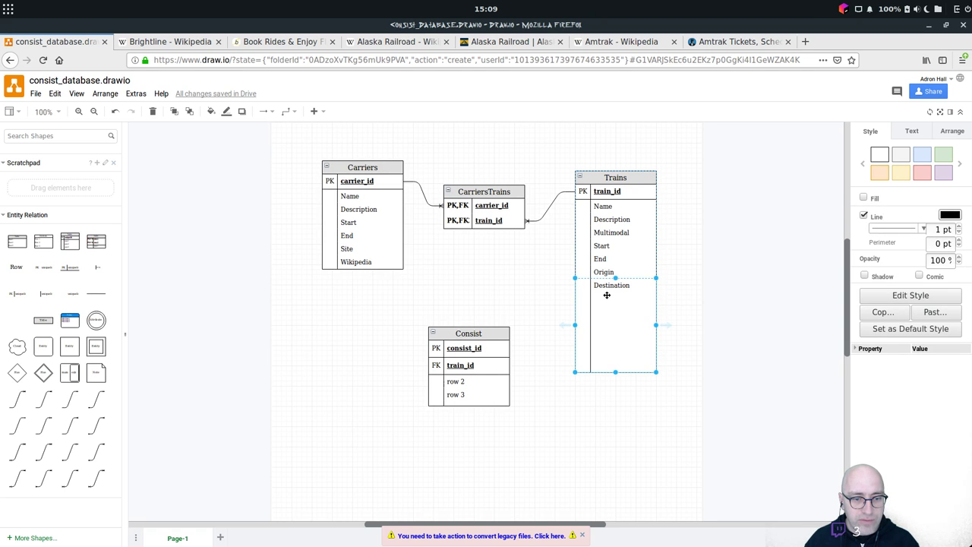
Add two copies of the train_id key row beneath the original in the Trains table and delete the stray train_id copy below Origin.
double_click(617, 271)
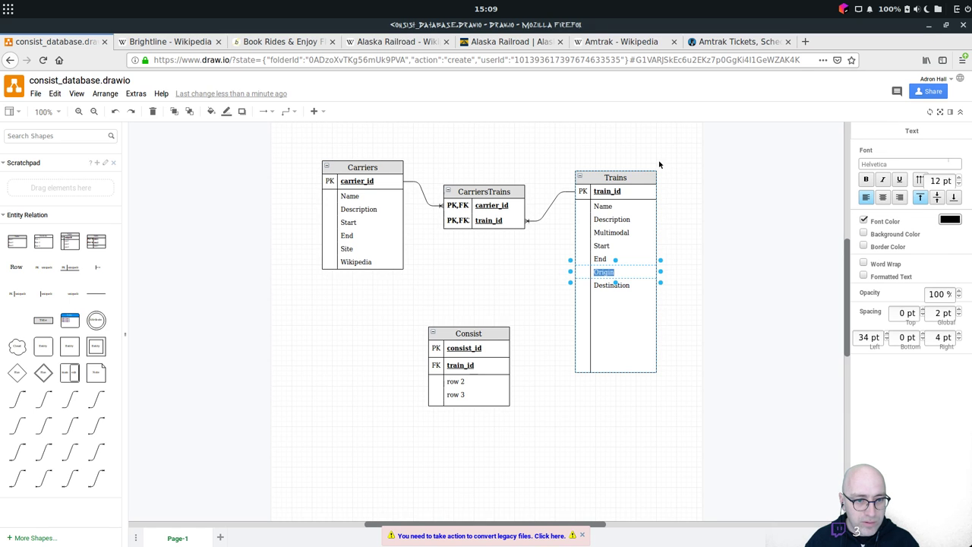
left_click(633, 187)
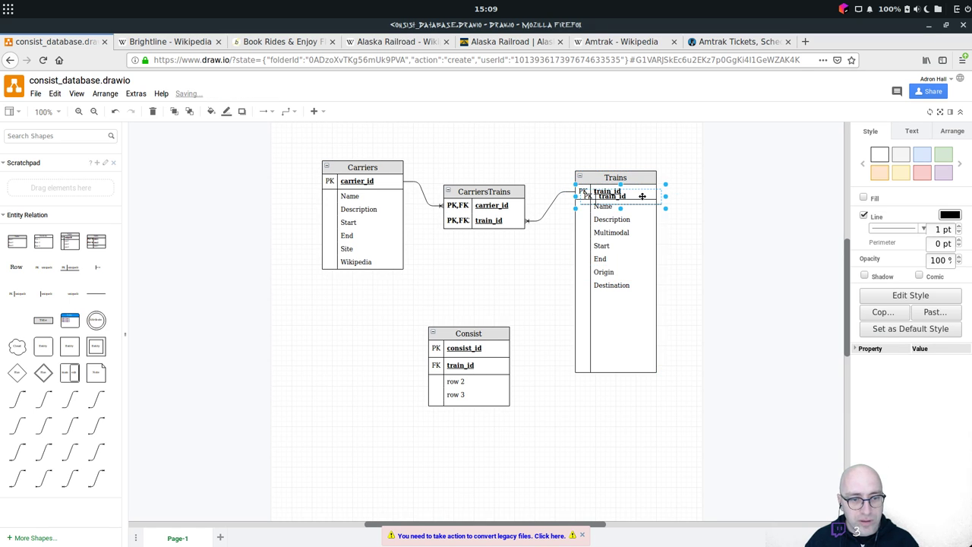
left_click_drag(641, 191, 626, 300)
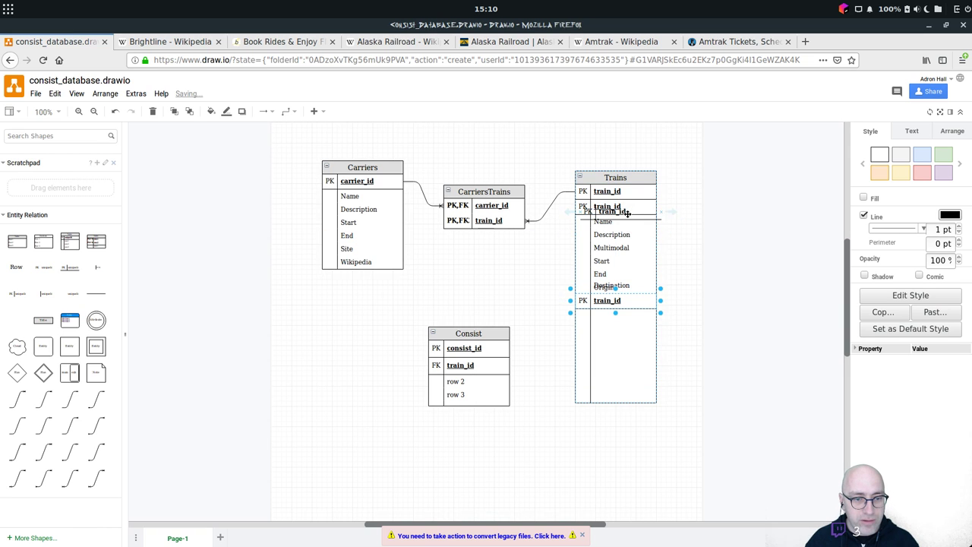
left_click_drag(627, 213, 634, 239)
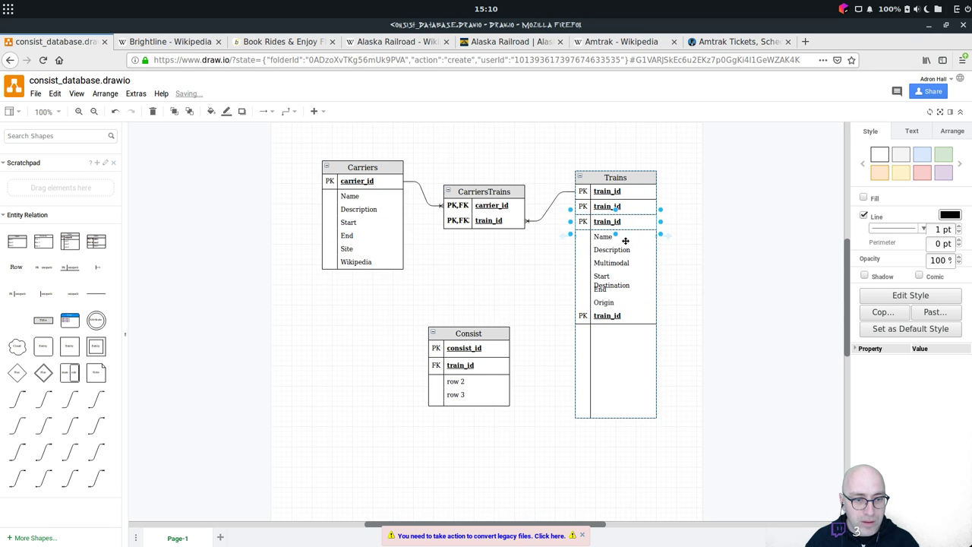
left_click_drag(612, 287, 614, 306)
left_click(625, 319)
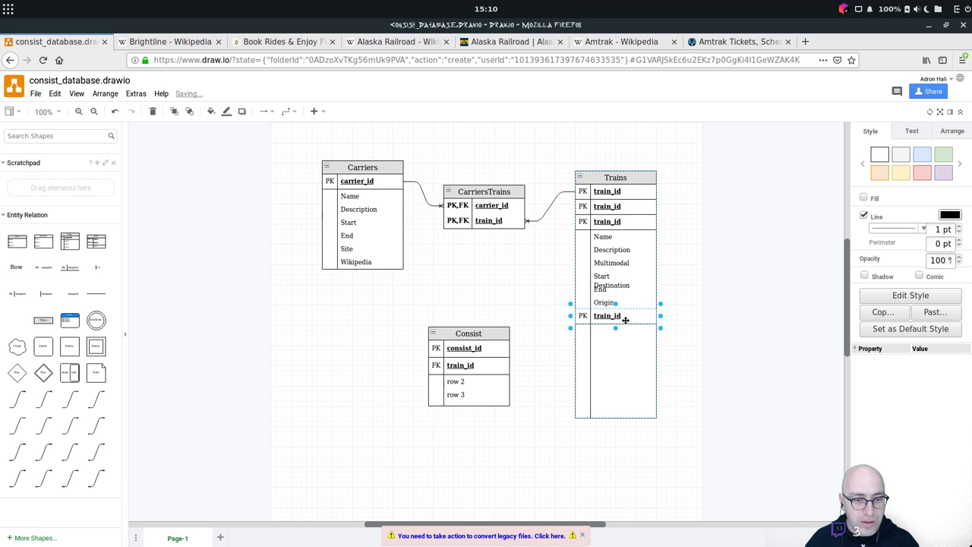
key("Delete")
Move the Destination row directly below Origin in the Trains table and delete both rows.
left_click(618, 286)
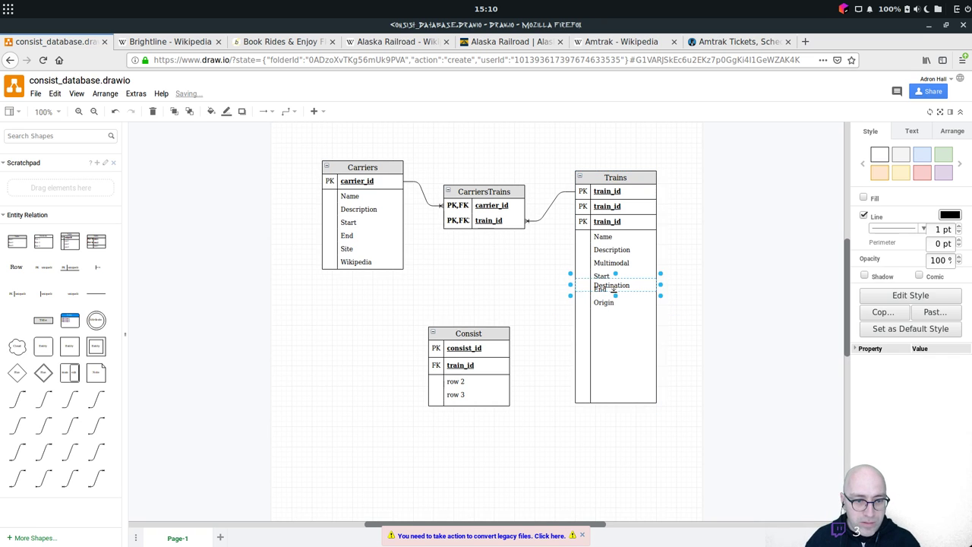
left_click_drag(613, 289, 618, 317)
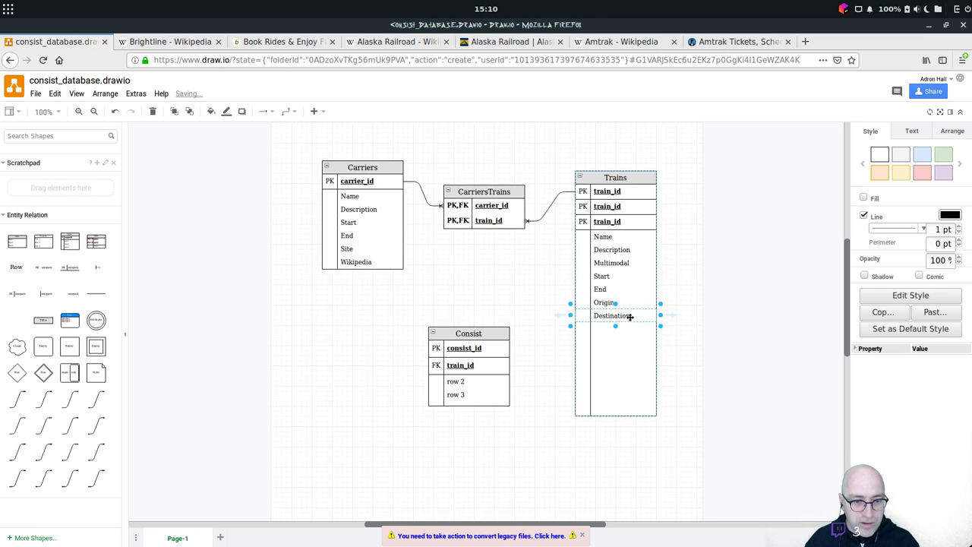
left_click(622, 303)
left_click(647, 340)
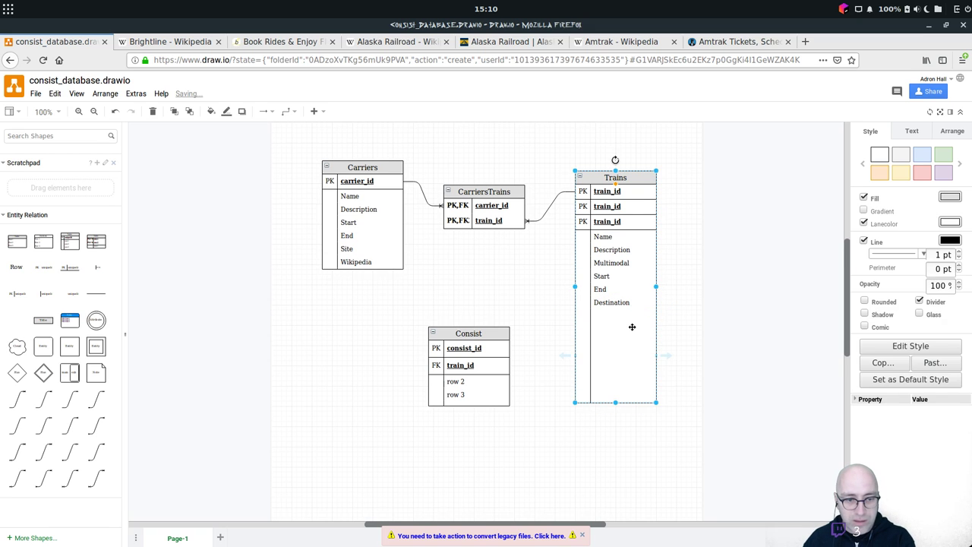
key("ctrl+z")
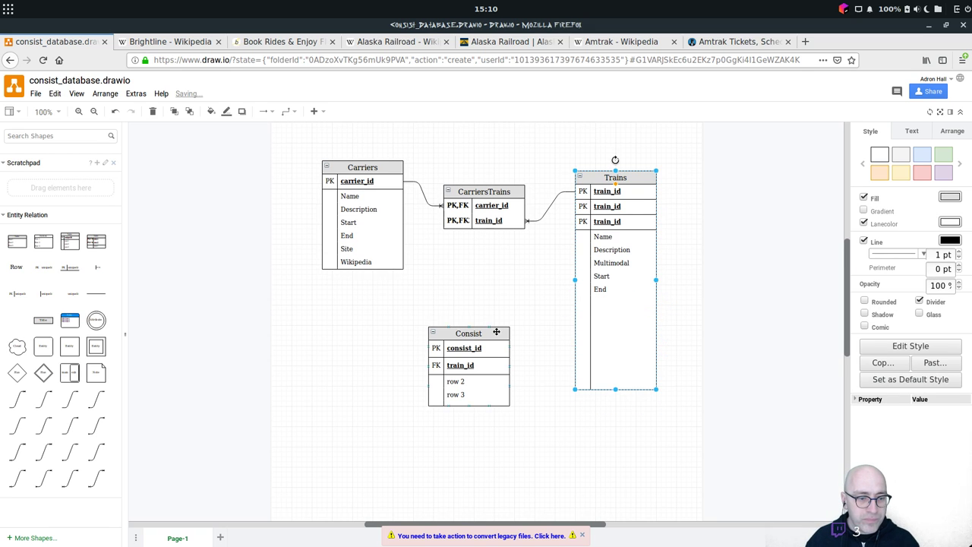
Shift the Consist table left and add a Depots table between it and Trains, with depot_id as the primary key.
left_click_drag(496, 331, 439, 340)
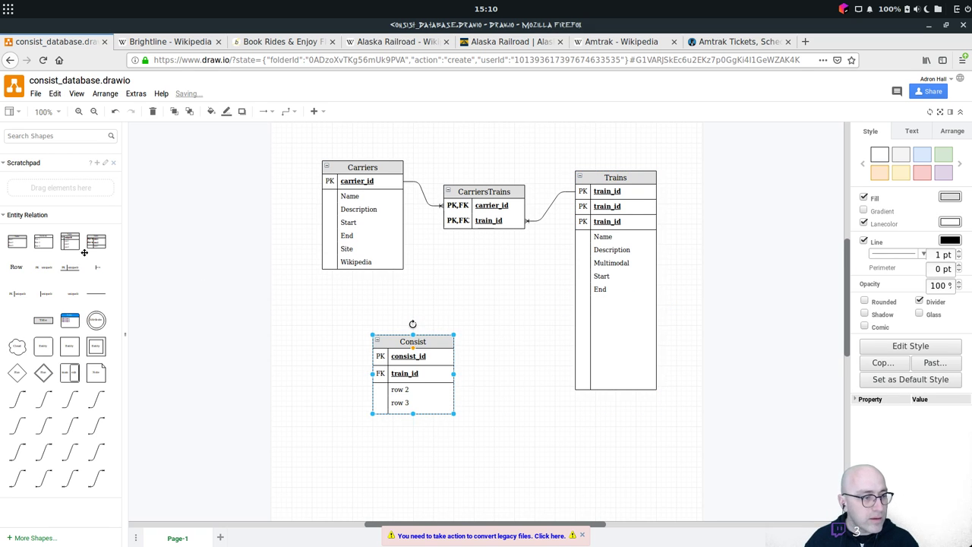
left_click_drag(82, 247, 522, 348)
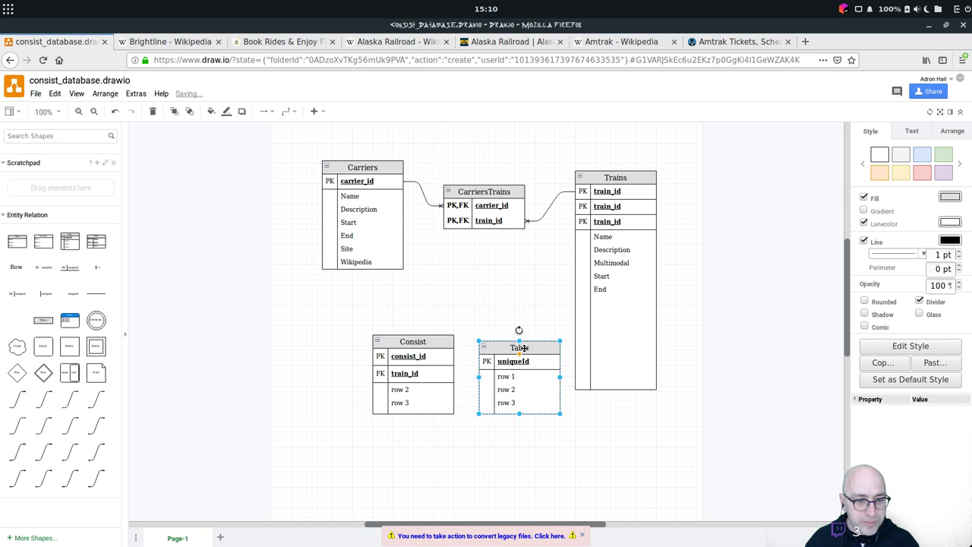
double_click(522, 347)
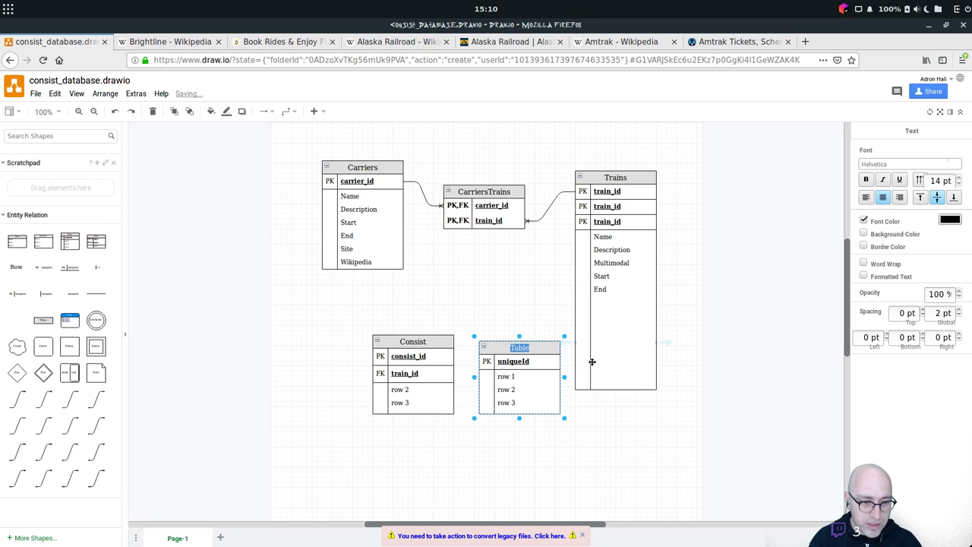
type("Depots")
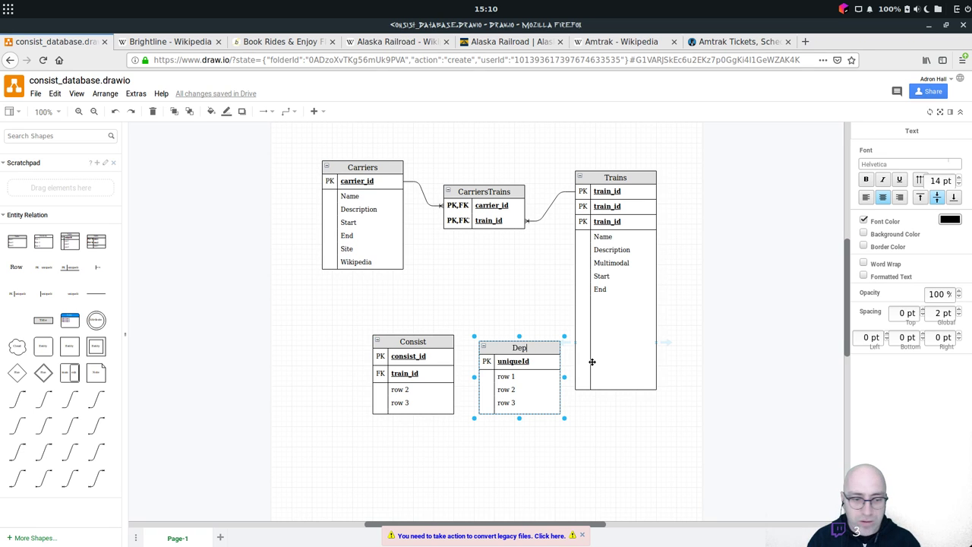
double_click(529, 361)
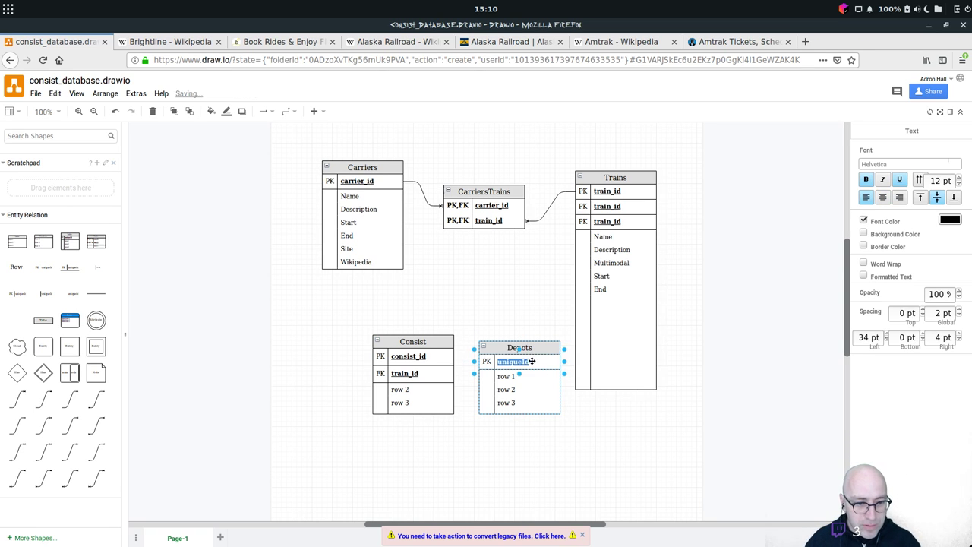
type("depot_id")
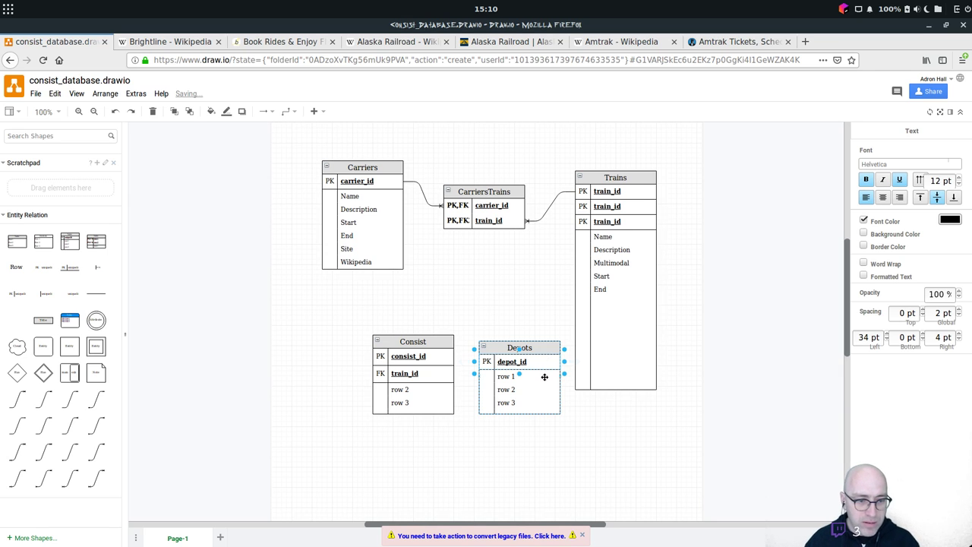
Rename the three placeholder rows of the Depots table to Name, Code and Opened.
double_click(544, 376)
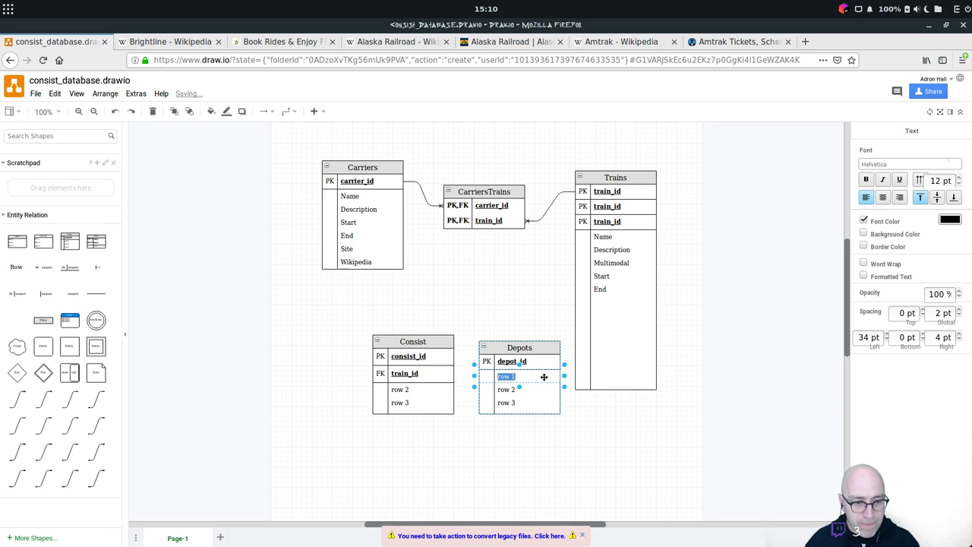
type("NAme")
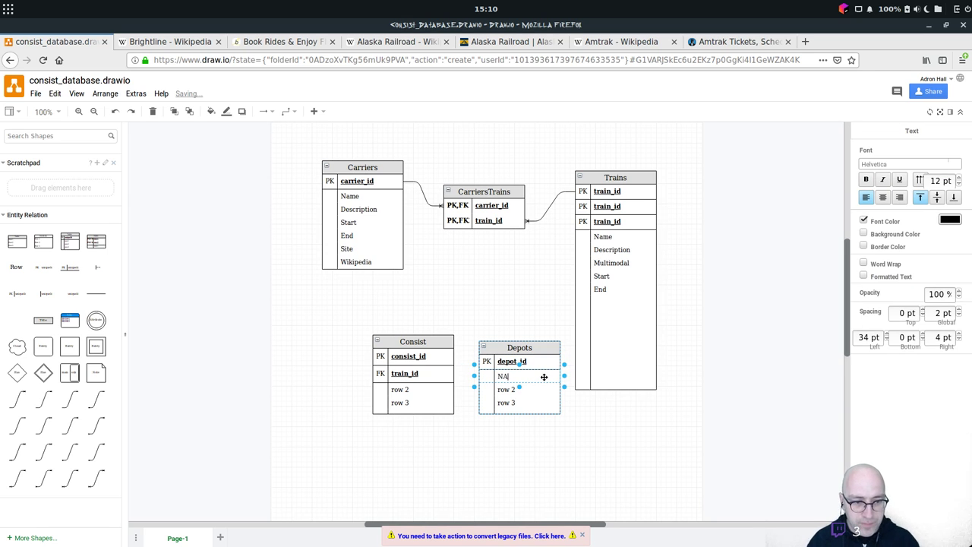
key("BackSpace")
type("ame")
double_click(548, 388)
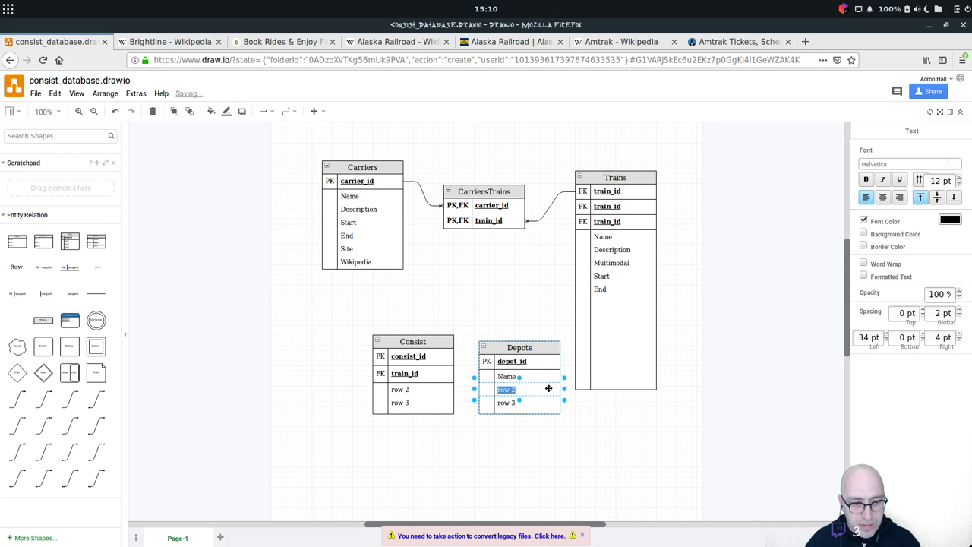
type("Call")
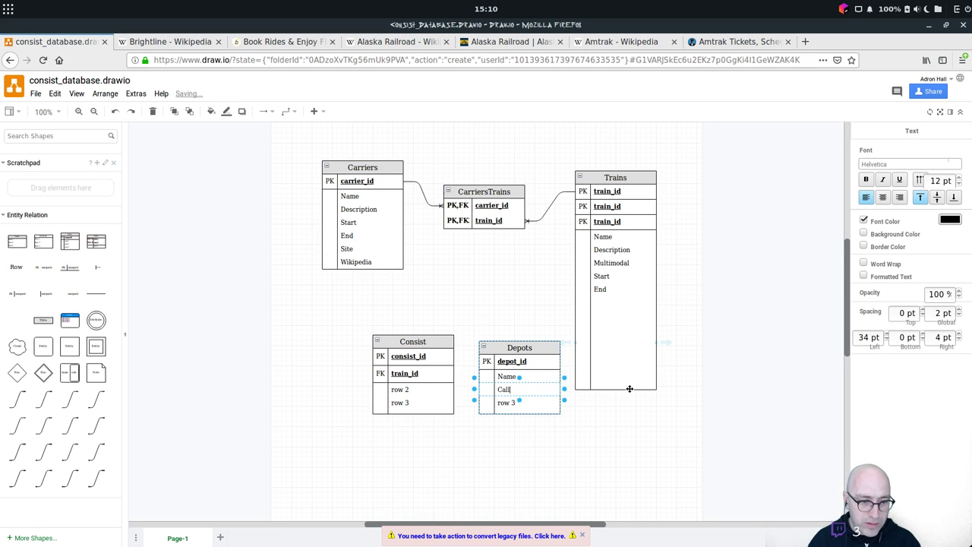
left_click(527, 386)
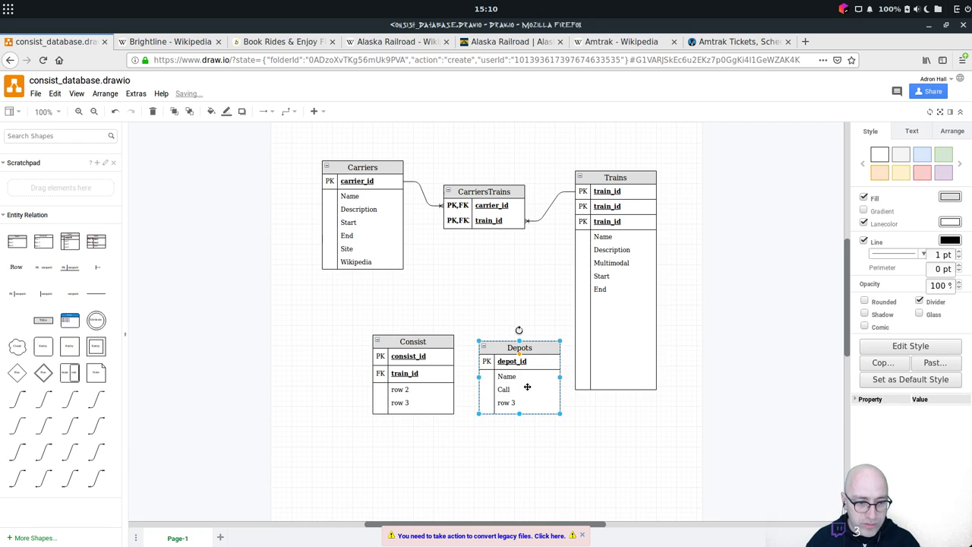
double_click(524, 390)
type("Code")
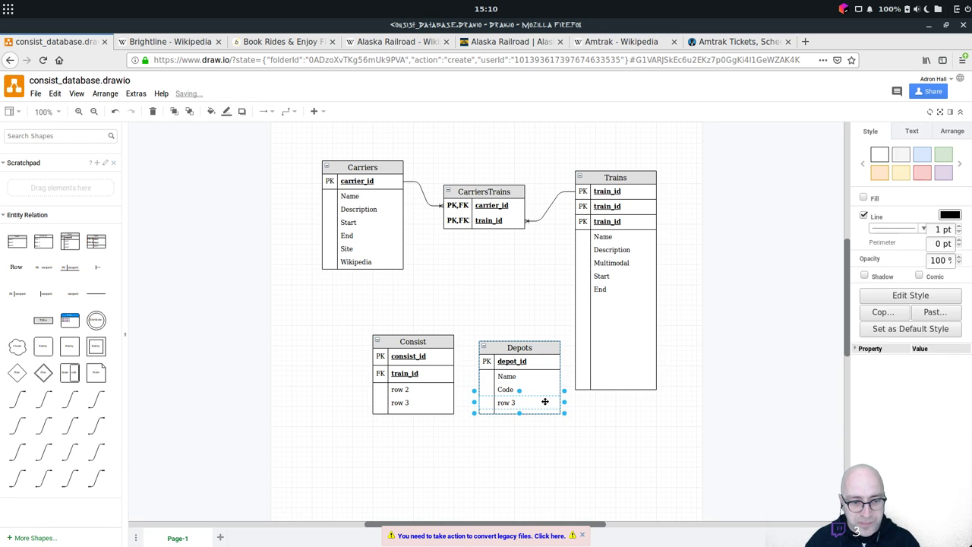
double_click(545, 403)
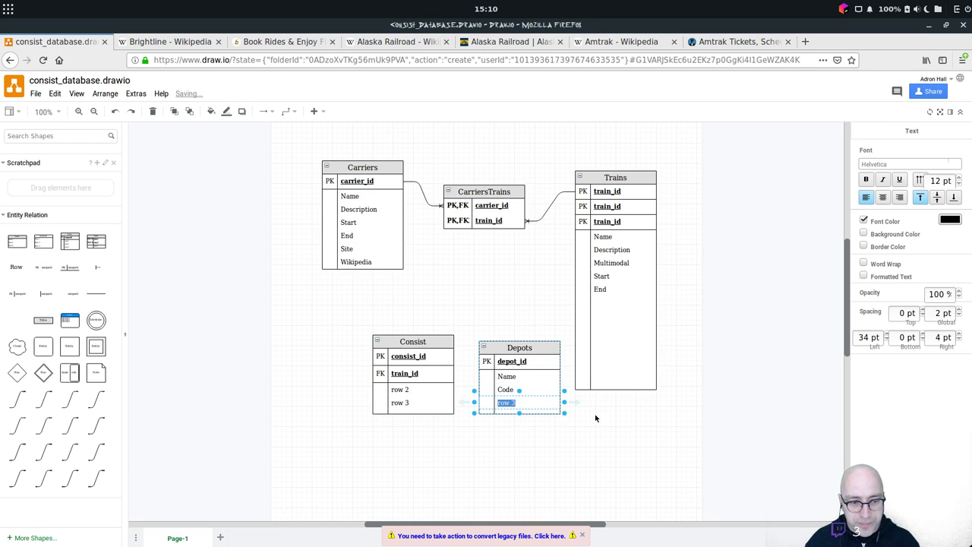
type("Opened")
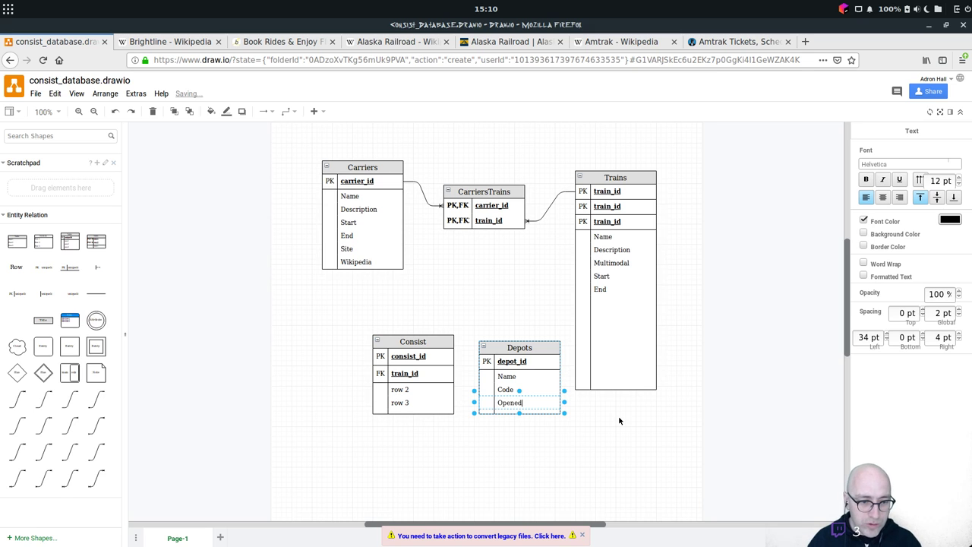
Lengthen the Depots table downward and add a copy of the Opened row beneath the original, renamed Closed.
left_click(544, 411)
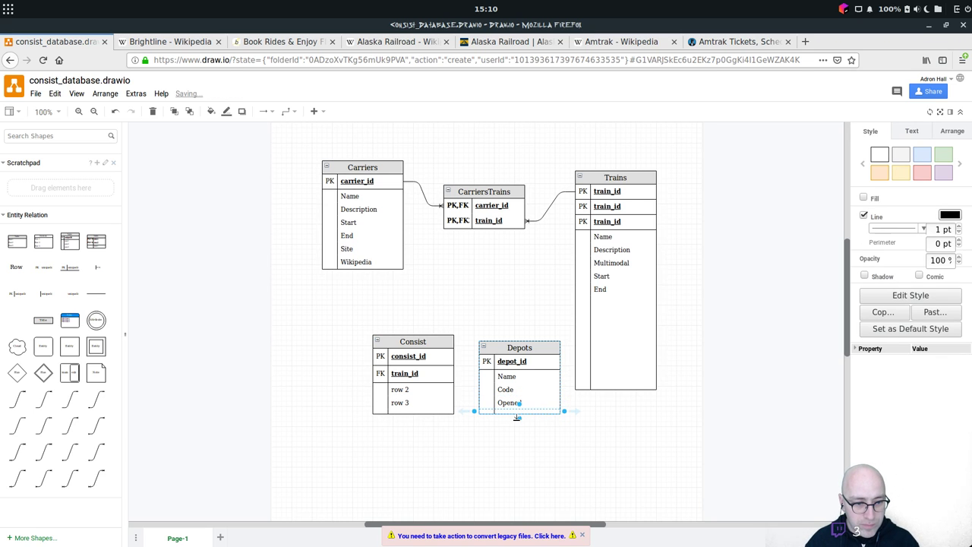
left_click_drag(517, 417, 518, 483)
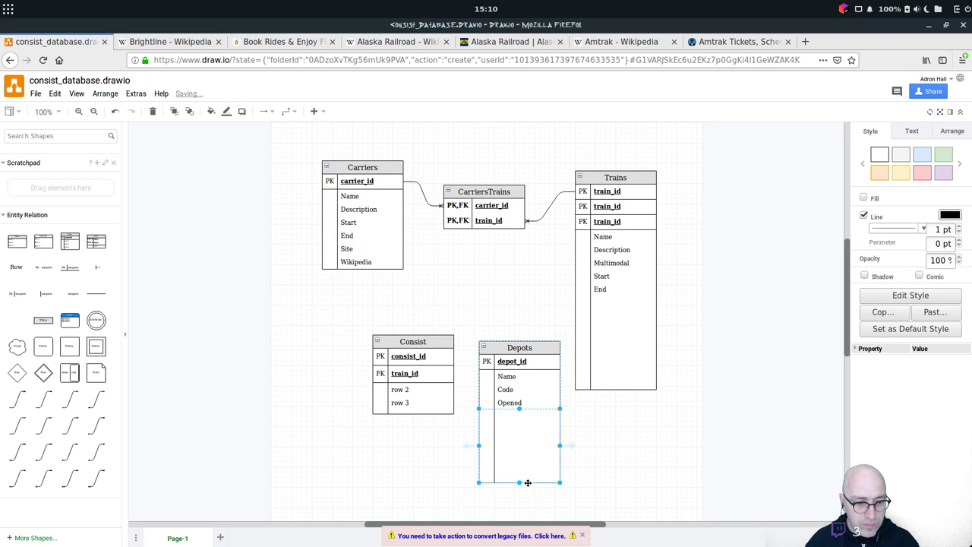
left_click(530, 414)
left_click_drag(528, 403, 525, 424)
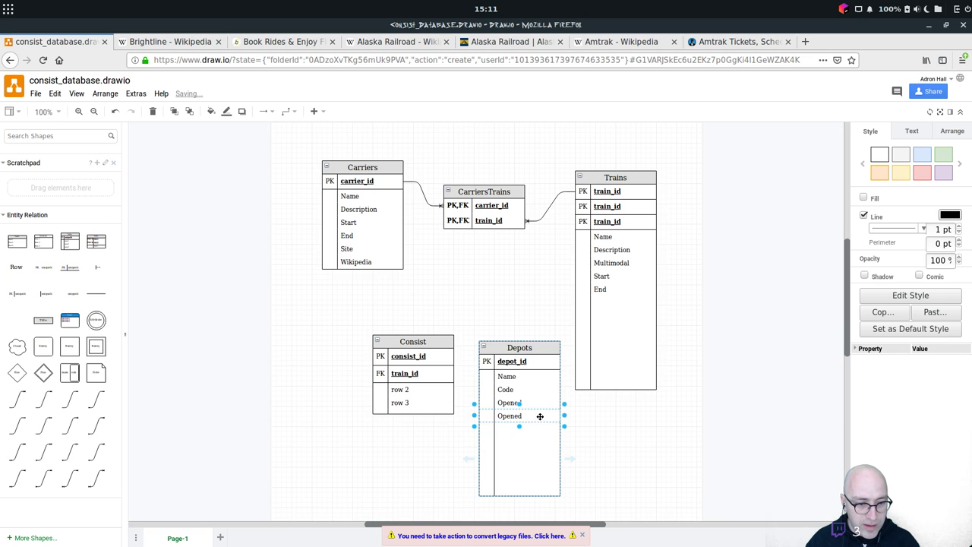
double_click(540, 415)
type("Closed")
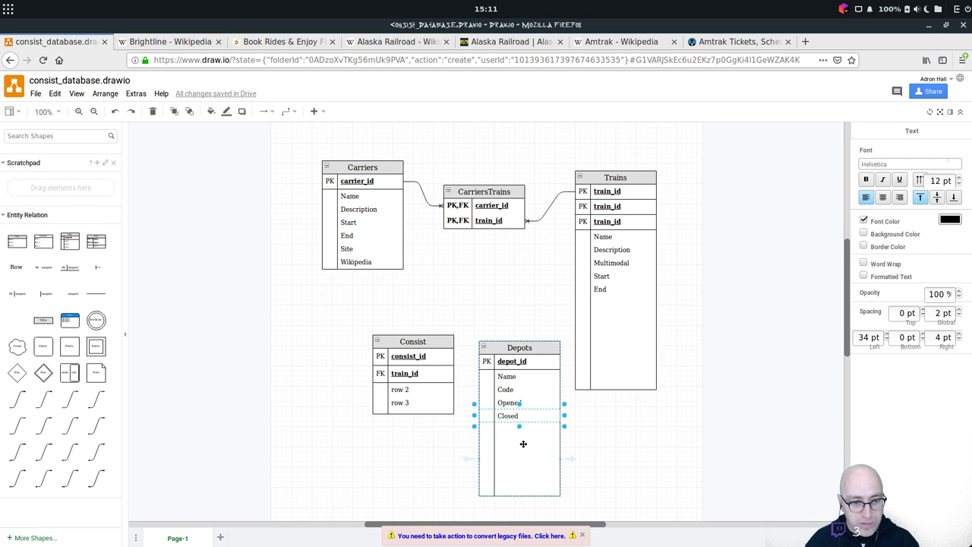
left_click(524, 444)
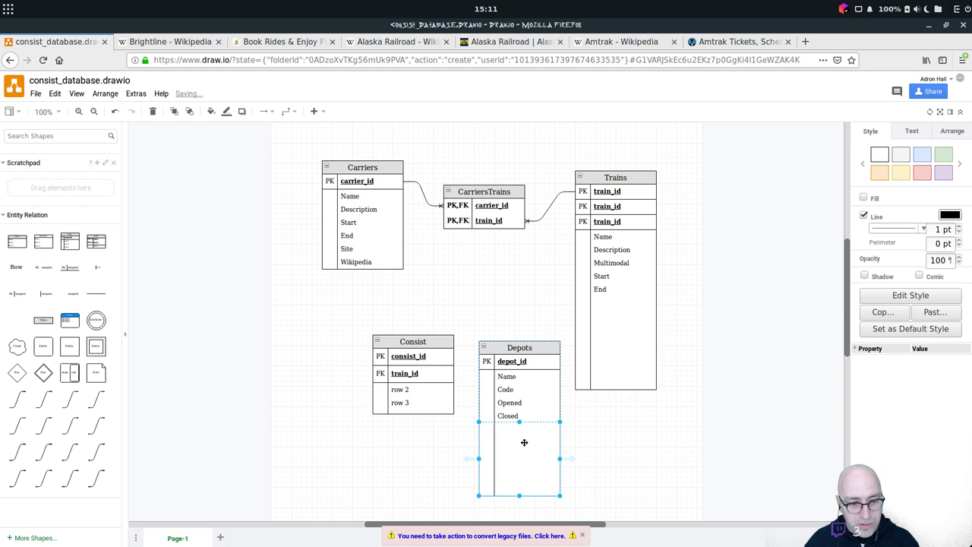
Add a copy of the Closed row beneath it in the Depots table and rename the copy Description.
left_click(528, 416)
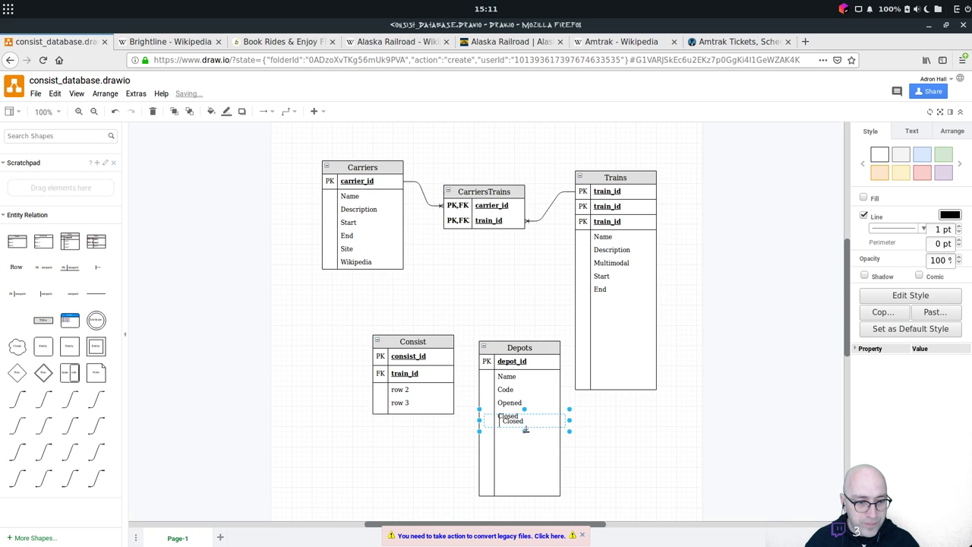
mouse_move(525, 425)
left_mouse_down()
mouse_move(530, 439)
mouse_move(534, 431)
left_mouse_up()
double_click(533, 430)
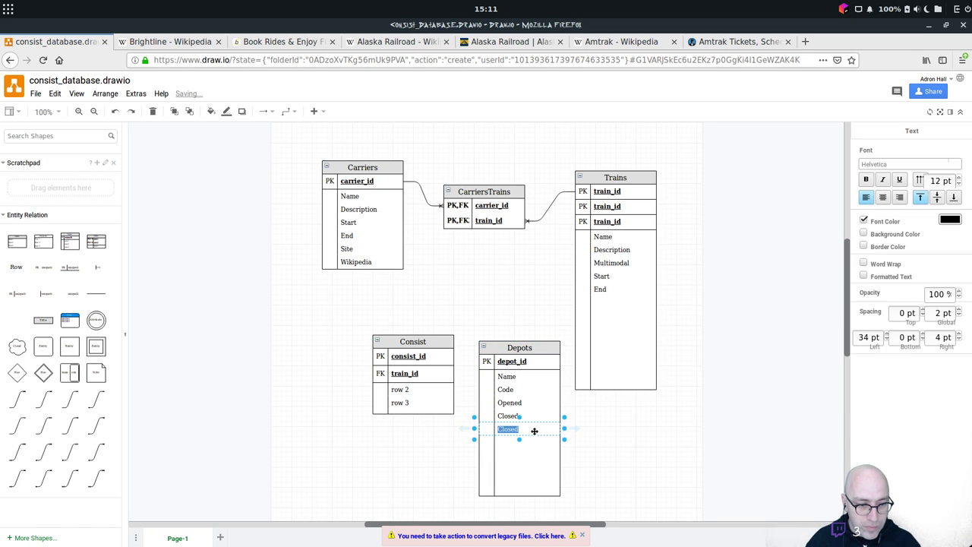
type("Description")
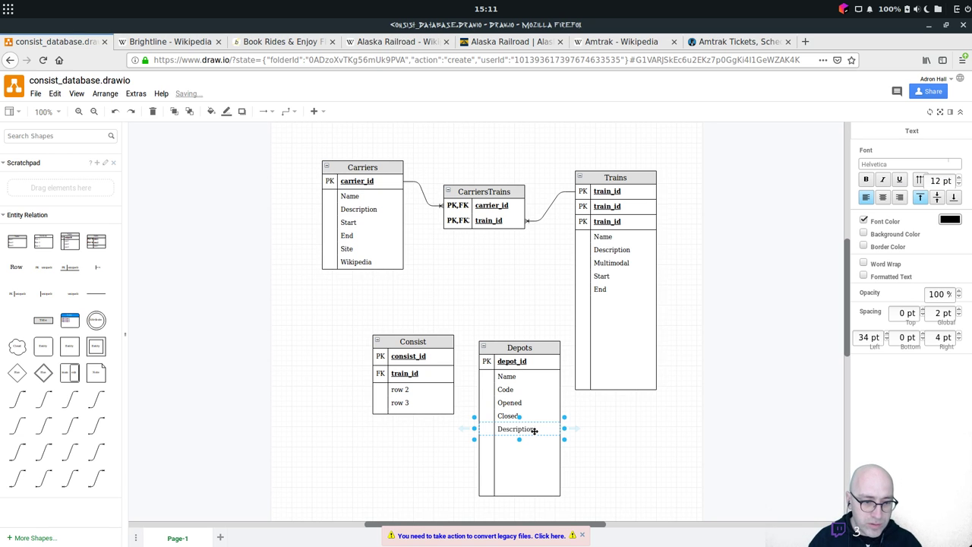
key("Escape")
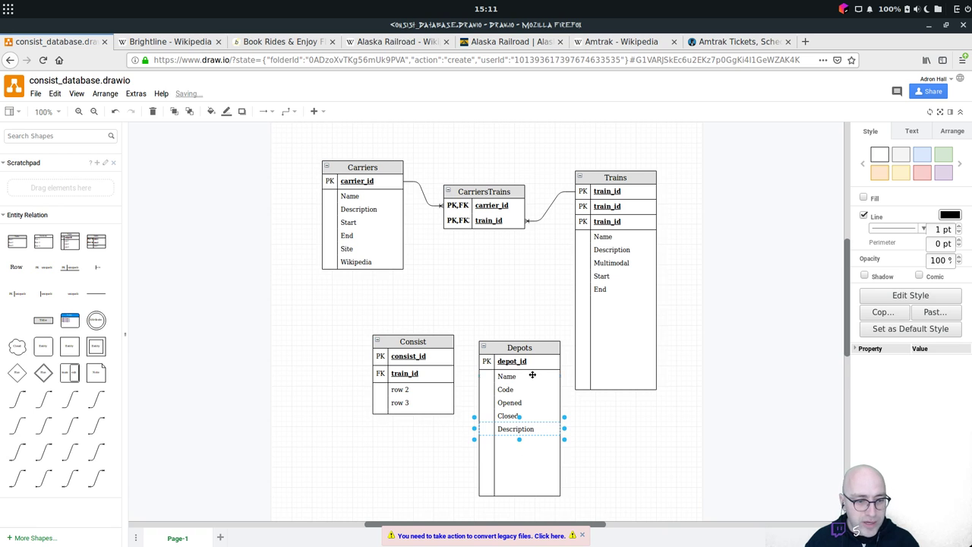
Duplicate the depot_id key row and drop the copy at the bottom of the Depots table.
left_click(533, 366)
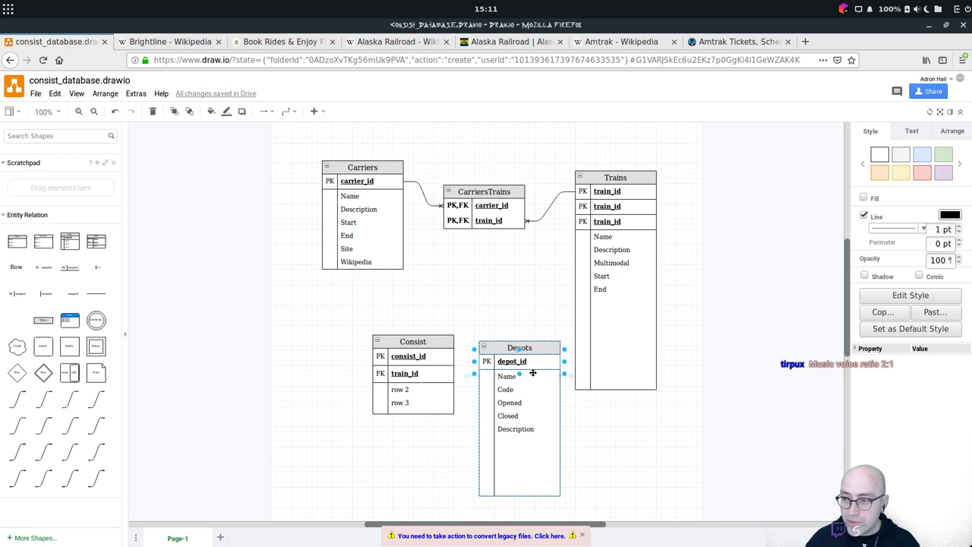
key("ctrl+d")
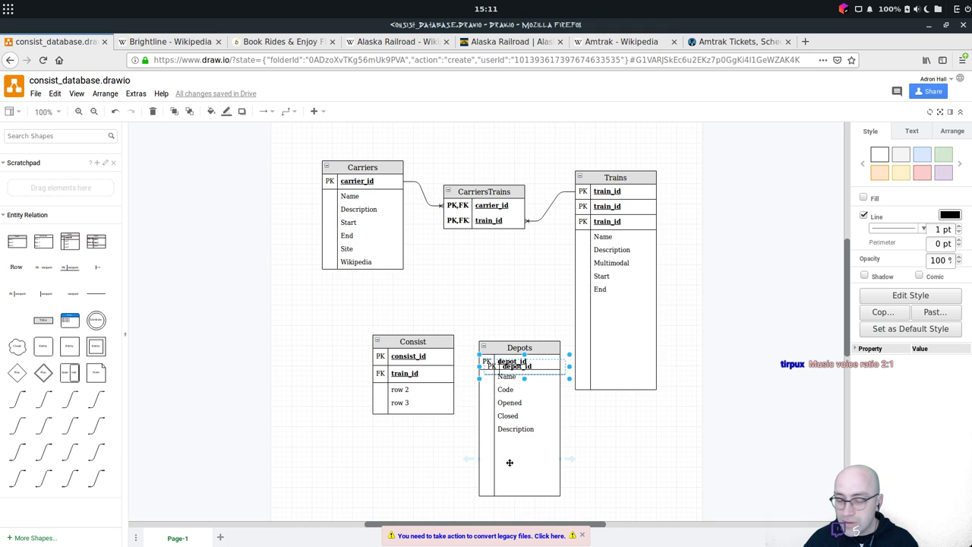
left_click_drag(539, 376, 537, 471)
left_click(536, 432)
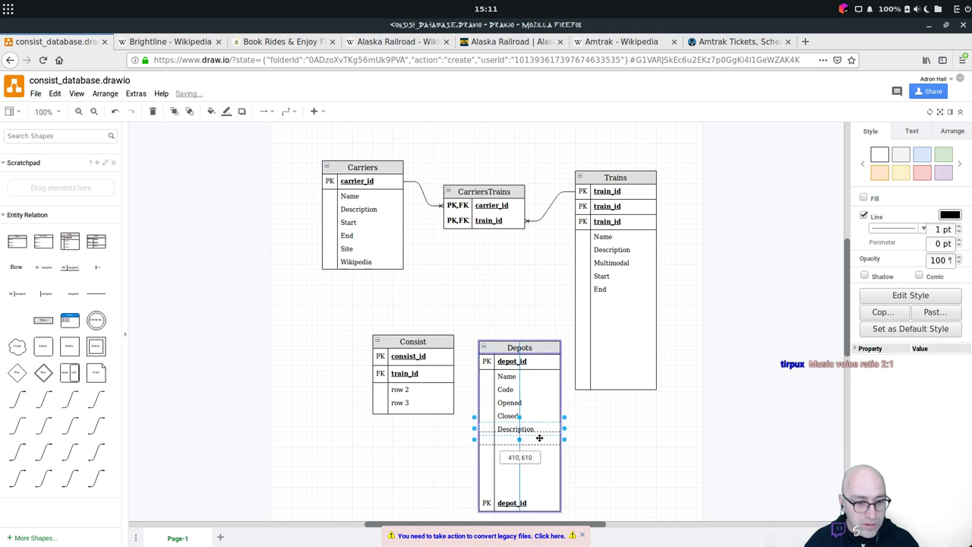
key("alt+Tab")
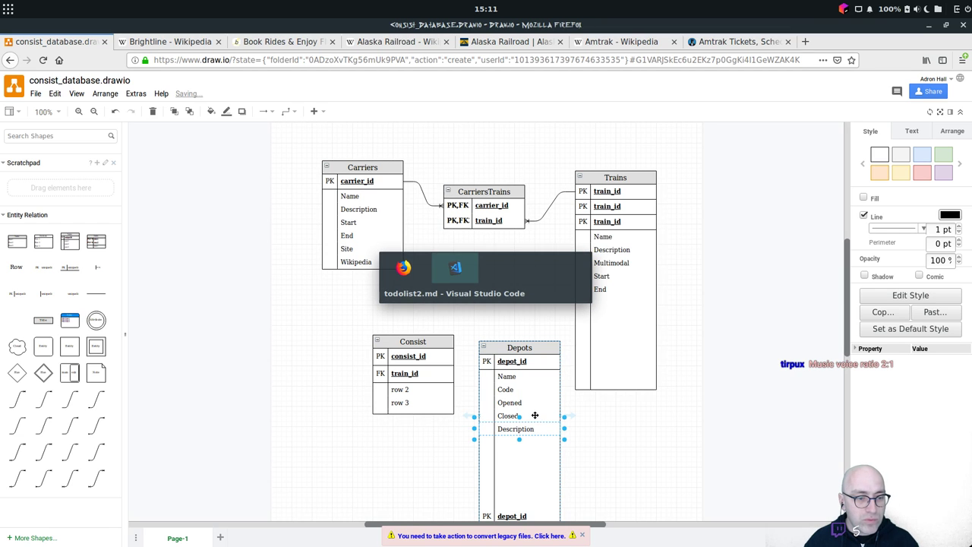
key("alt+Tab")
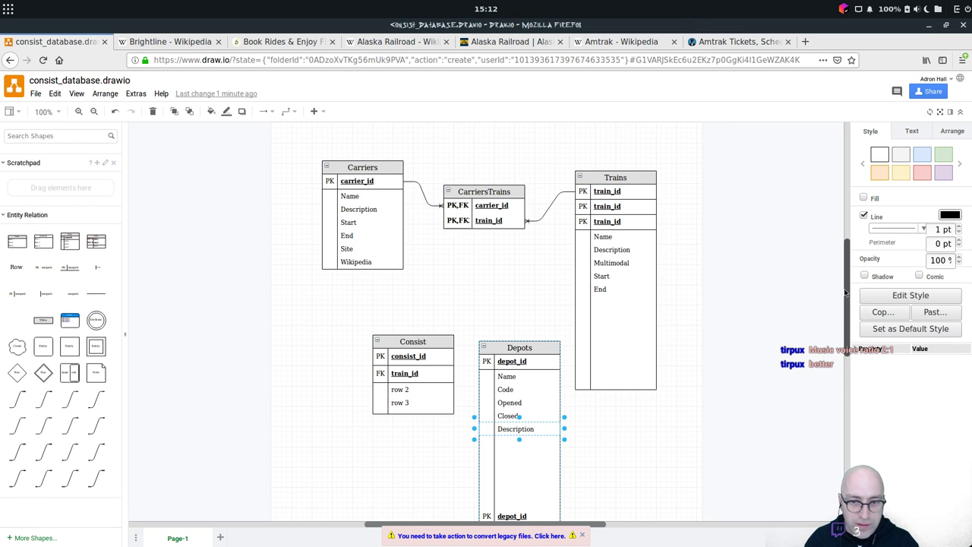
mouse_move(844, 292)
left_mouse_down()
mouse_move(845, 320)
mouse_move(845, 291)
left_mouse_up()
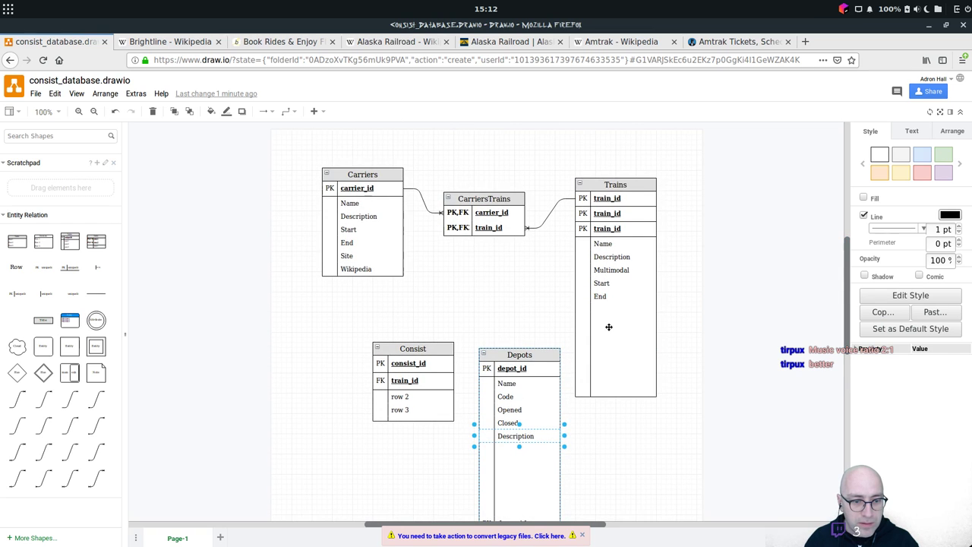
Move the Depots table up and place the copied depot_id row directly beneath the original key row.
left_click_drag(548, 353, 547, 303)
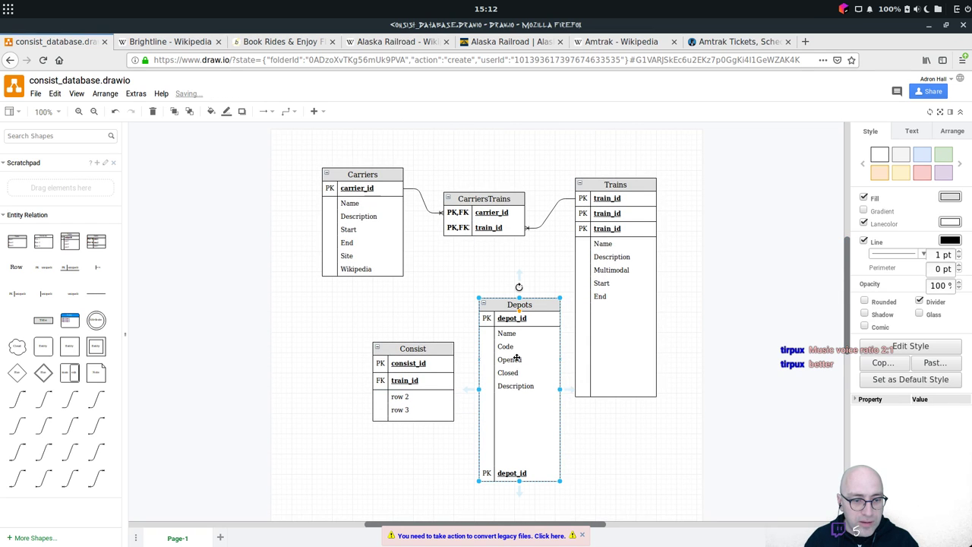
left_click(518, 319)
left_click(522, 475)
left_click_drag(529, 477, 529, 333)
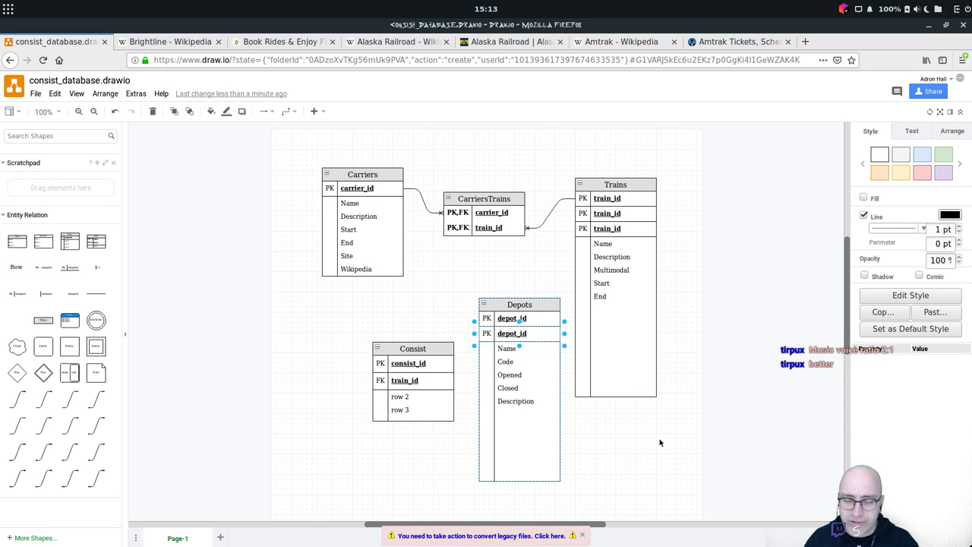
Rearrange the tables, moving Consist to the right of Trains and Depots to the area below Carriers and CarriersTrains.
left_click_drag(434, 349, 401, 341)
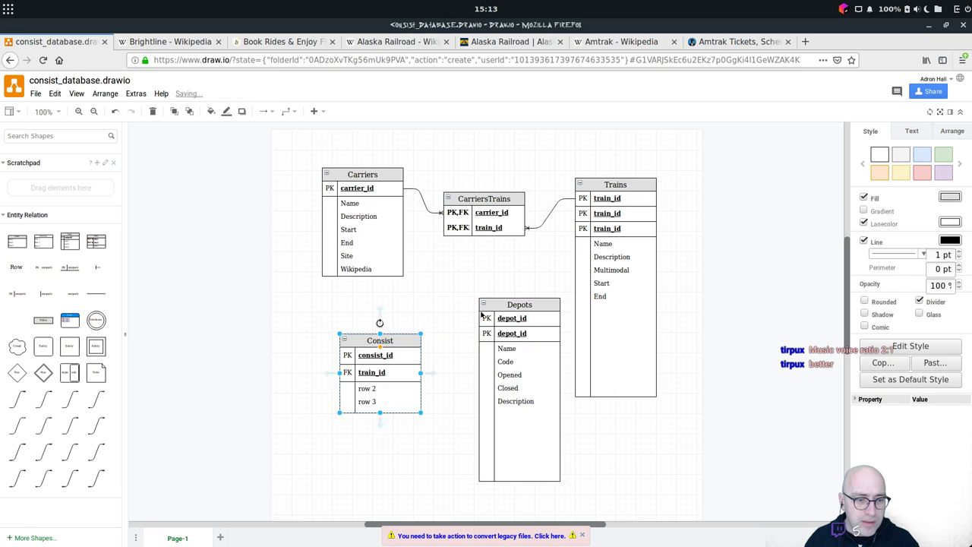
left_click_drag(538, 307, 519, 298)
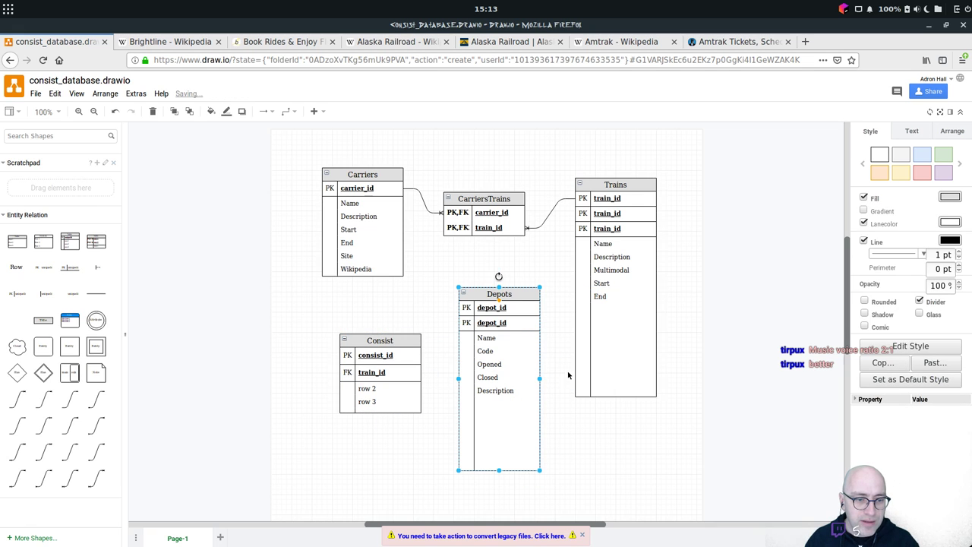
left_click(545, 221)
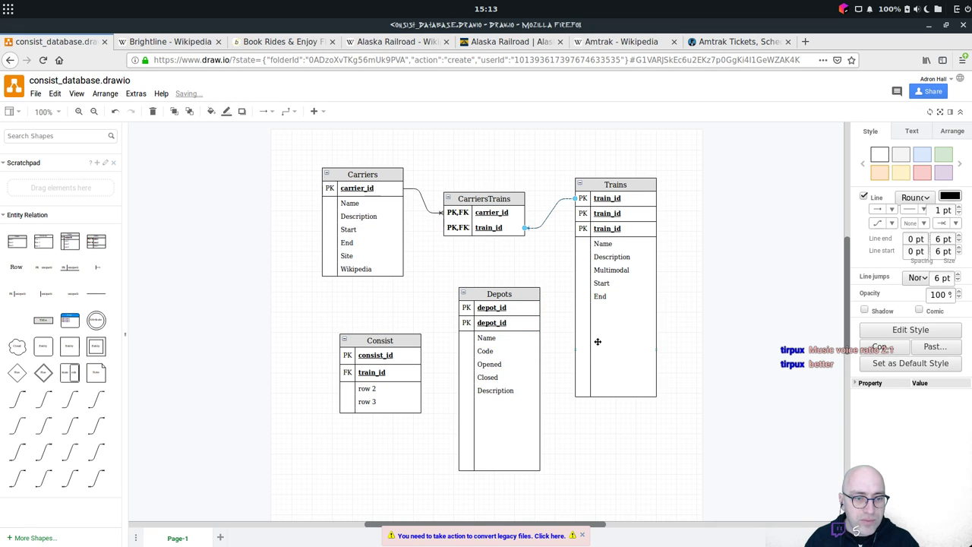
left_click_drag(356, 349, 615, 424)
mouse_move(853, 302)
left_mouse_down()
mouse_move(851, 333)
mouse_move(852, 312)
left_mouse_up()
left_click_drag(520, 258, 485, 280)
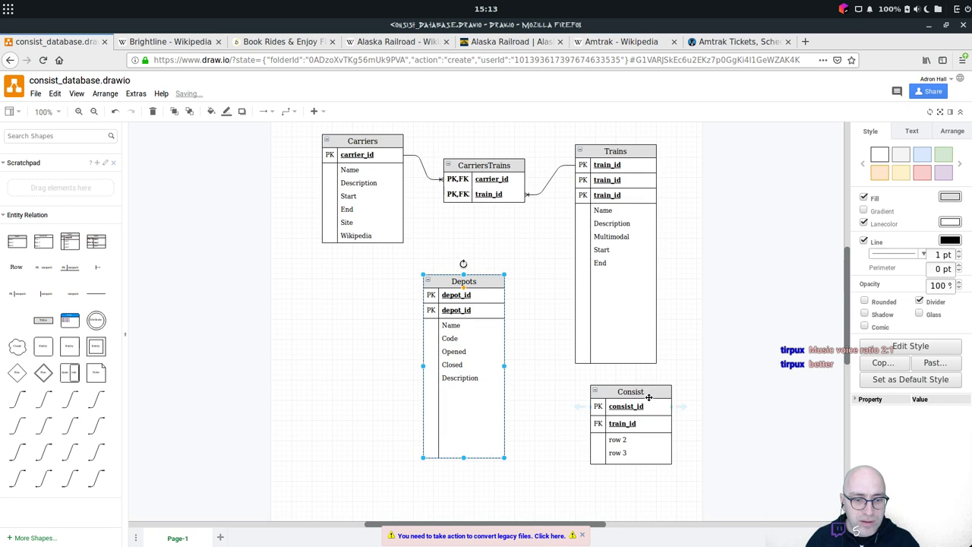
left_click_drag(642, 399, 785, 198)
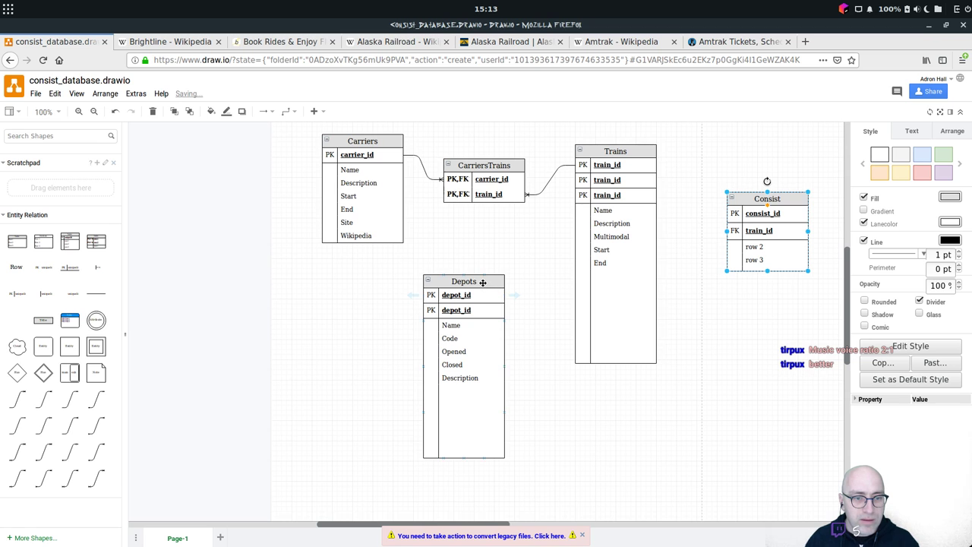
left_click_drag(481, 282, 452, 301)
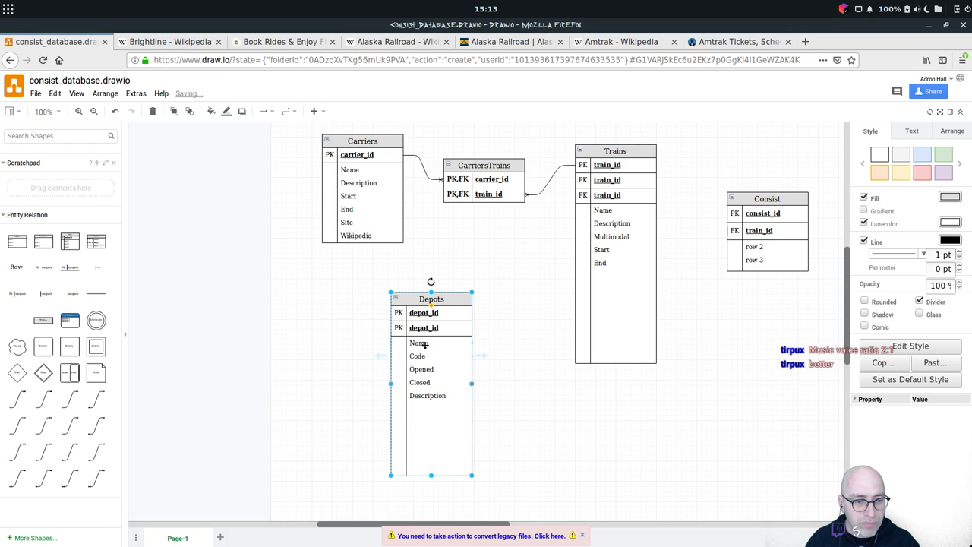
left_click(437, 470)
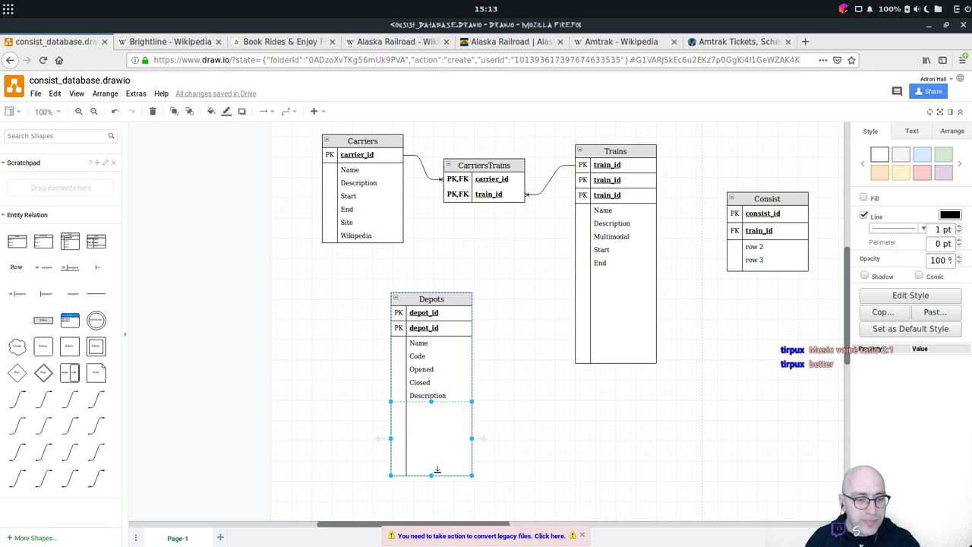
Rename the two duplicated train_id key rows in the Trains table to origin_id and destination_id.
double_click(439, 328)
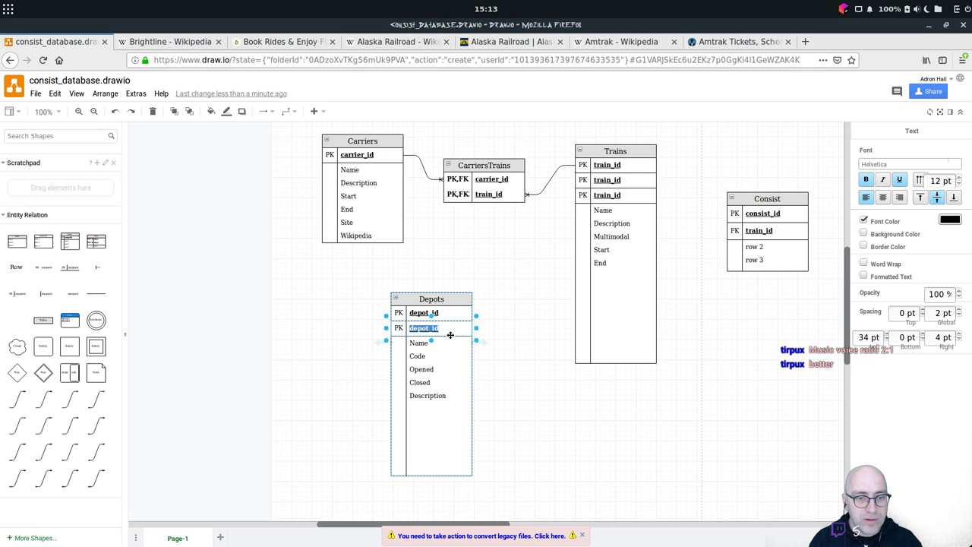
double_click(634, 182)
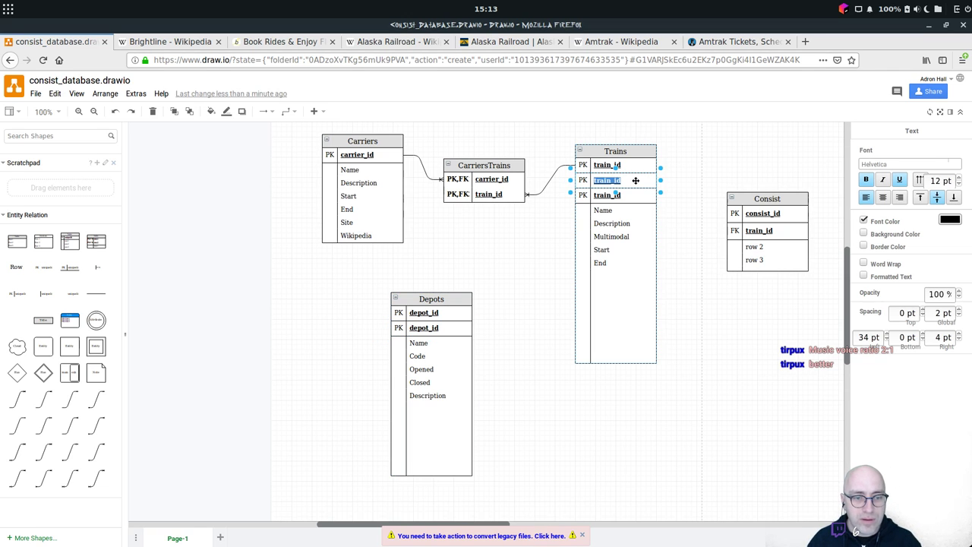
type("oro")
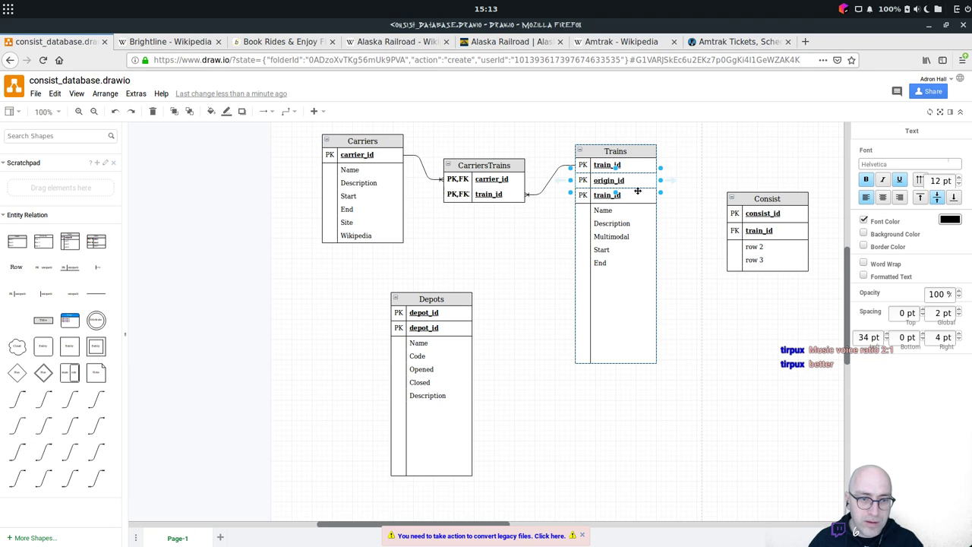
double_click(639, 194)
type("destinatio")
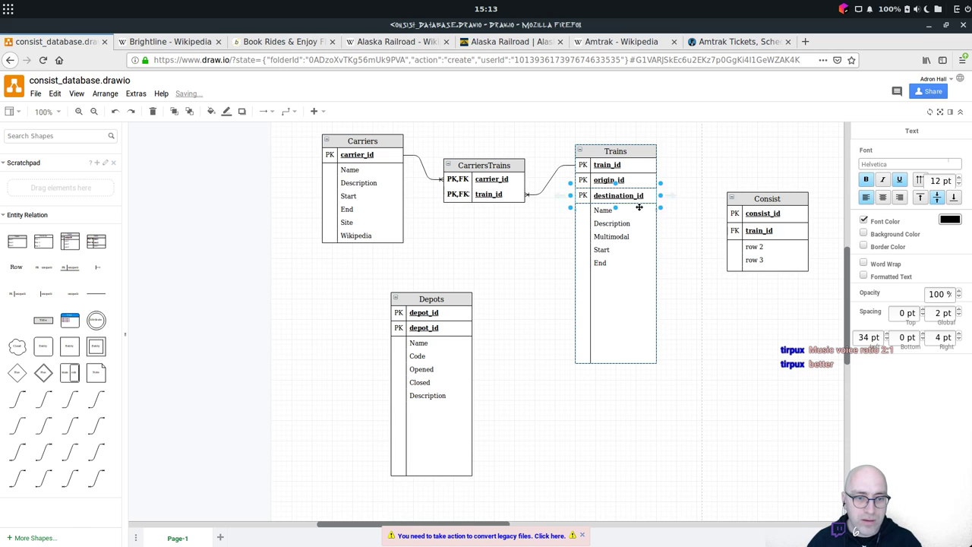
Shift Depots left beneath Carriers and add a new table with two PK,FK rows between Depots and Trains.
left_click(615, 281)
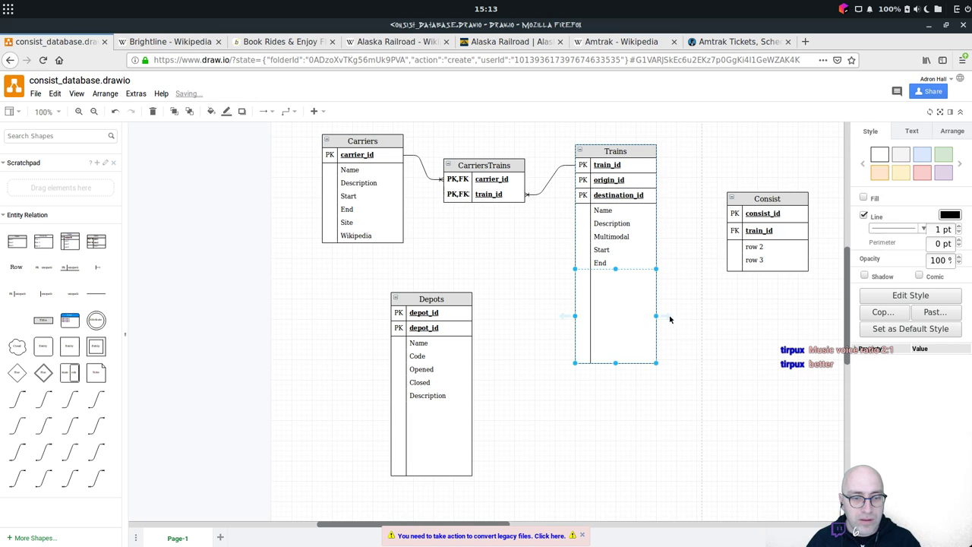
left_click_drag(69, 266, 418, 290)
left_click(597, 182)
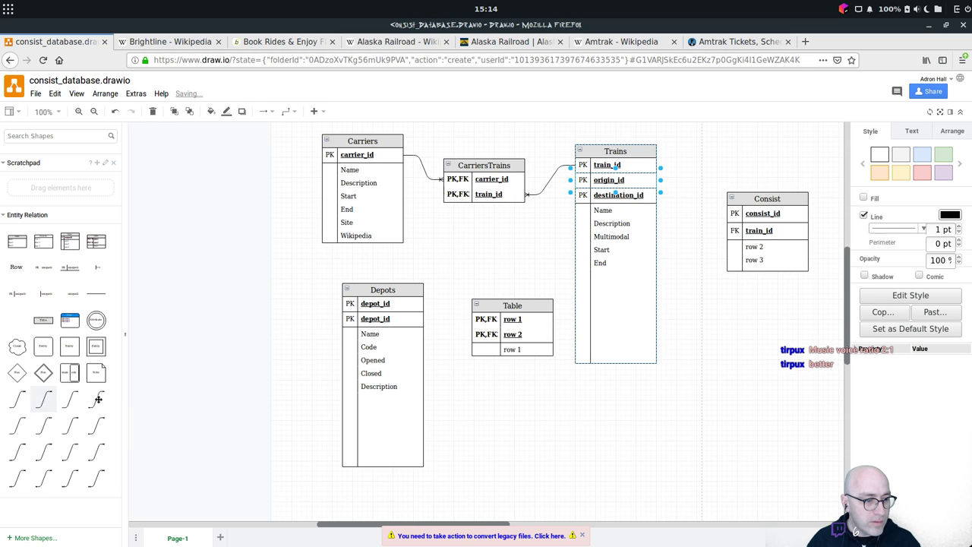
Add a relationship connector from the upper depot_id row in Depots to origin_id in Trains.
left_click_drag(44, 398, 577, 410)
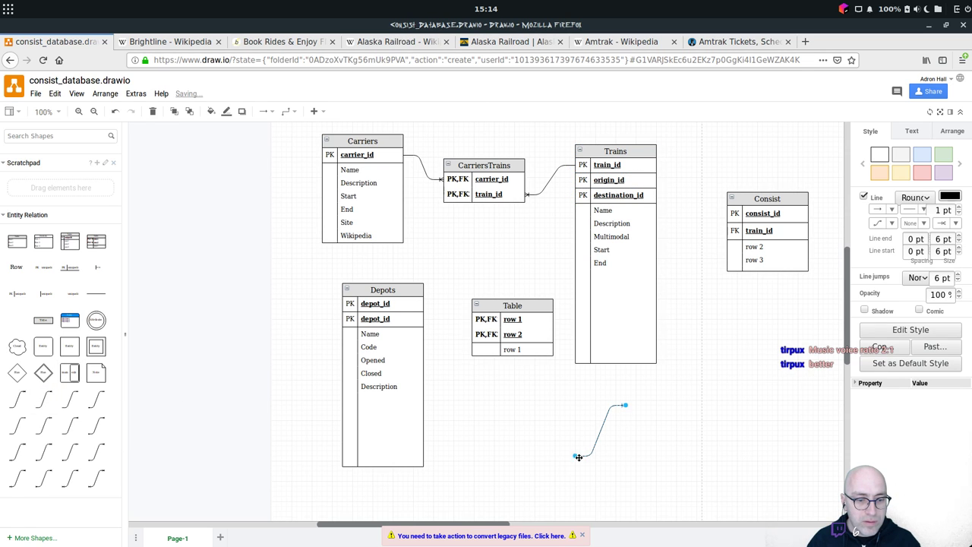
left_click_drag(577, 458, 415, 312)
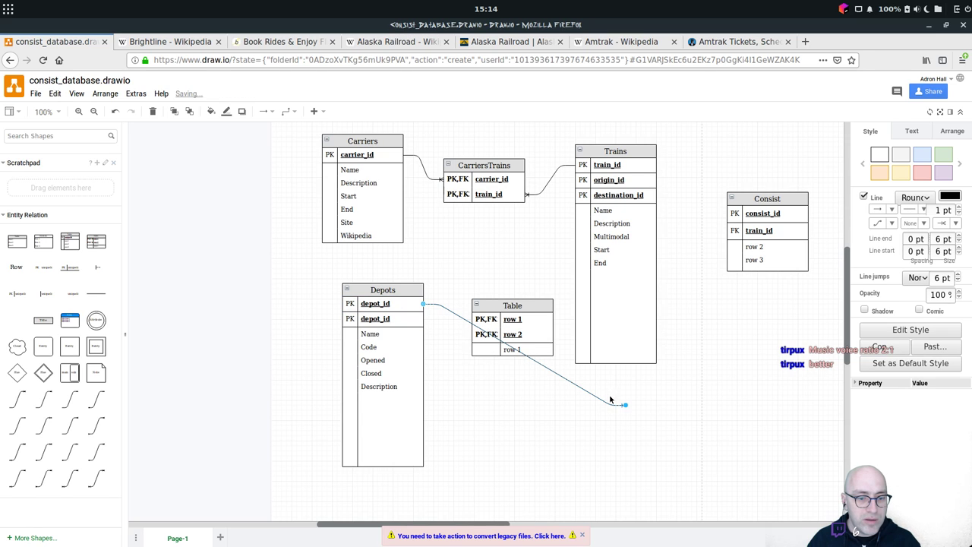
left_click_drag(627, 407, 618, 181)
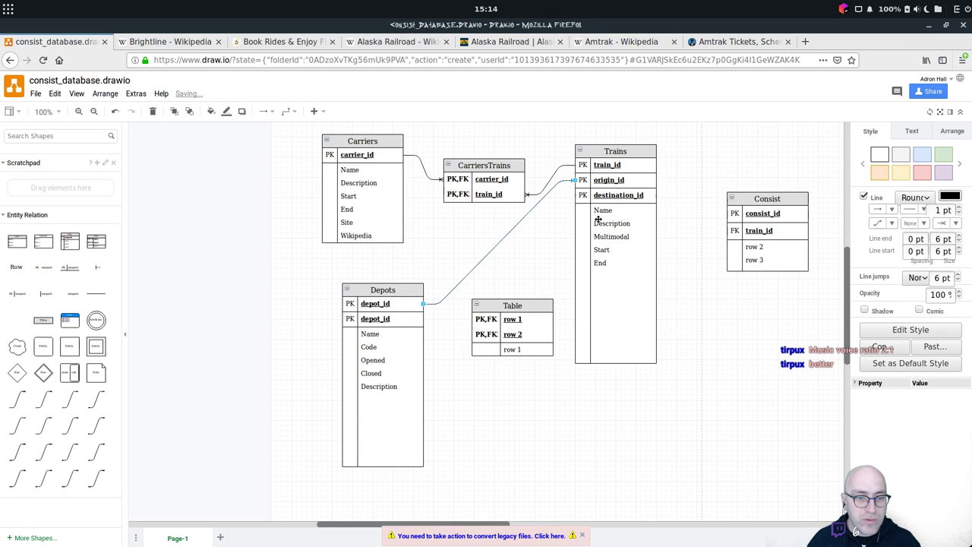
Connect the upper depot_id row in Depots to destination_id in Trains and move the placeholder table slightly down.
left_click(43, 399)
left_click_drag(524, 435, 393, 313)
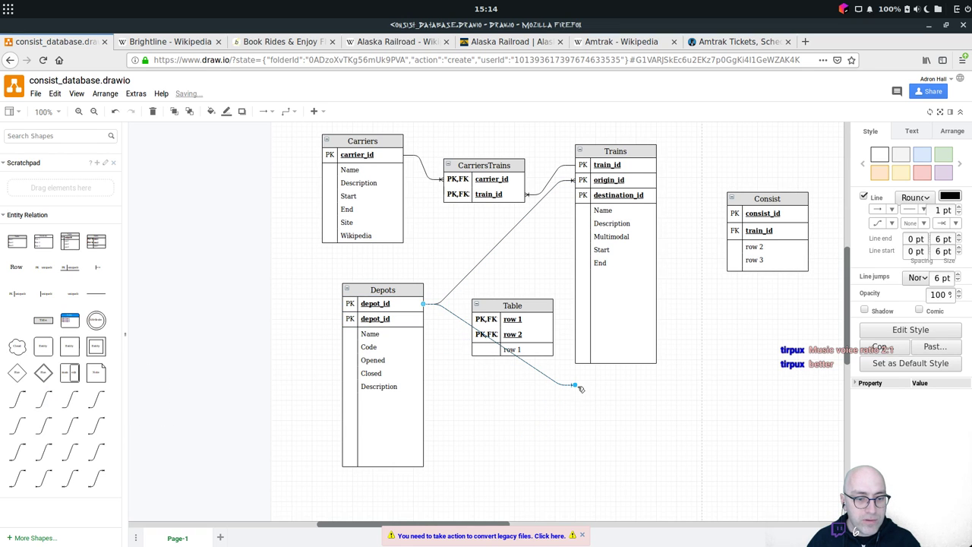
left_click_drag(579, 388, 615, 194)
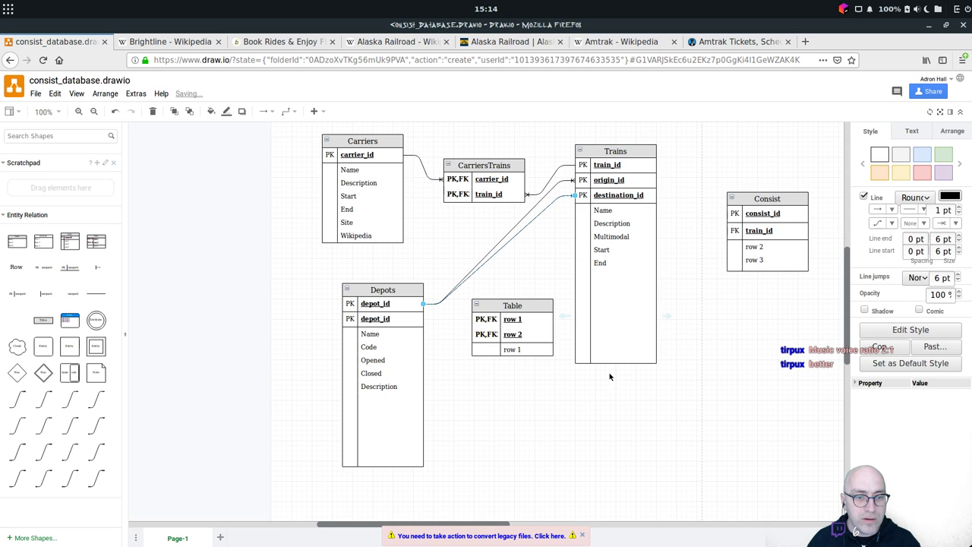
left_click(589, 406)
left_click_drag(535, 304, 532, 330)
Duplicate the destination_id key row in Trains, place the copy directly below it, and rename it stops_id.
left_click(613, 265)
left_click(620, 197)
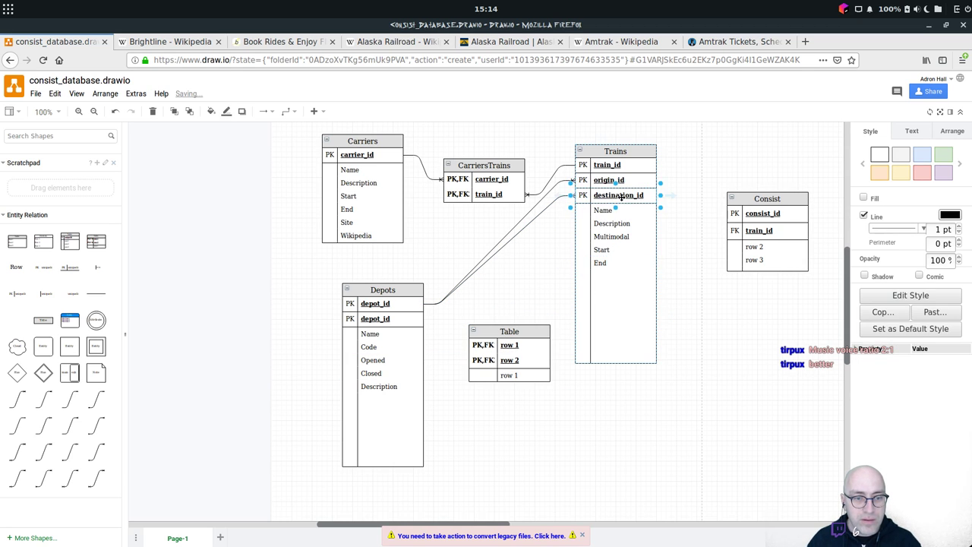
mouse_move(630, 214)
left_mouse_down()
mouse_move(629, 274)
mouse_move(617, 249)
mouse_move(630, 211)
left_mouse_up()
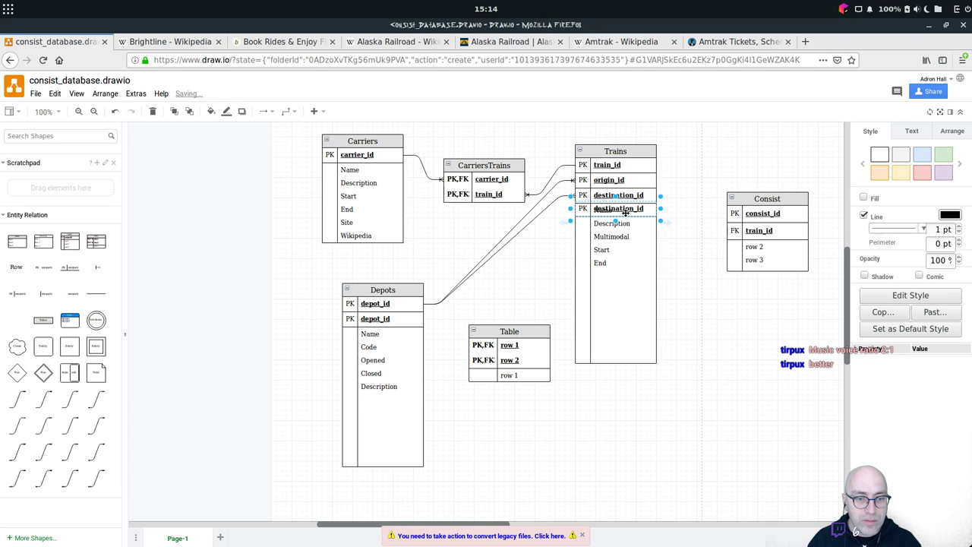
mouse_move(624, 213)
left_mouse_down()
mouse_move(632, 227)
mouse_move(630, 214)
left_mouse_up()
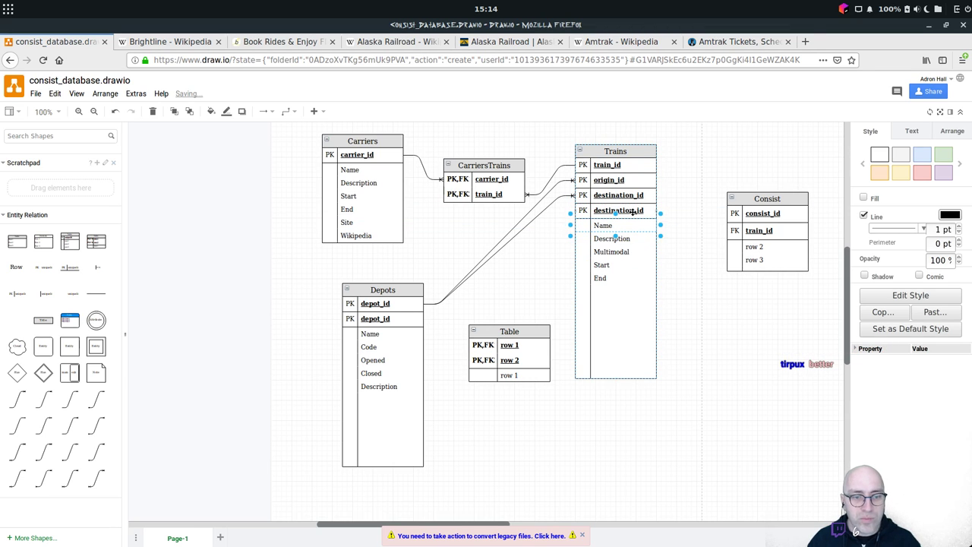
double_click(635, 213)
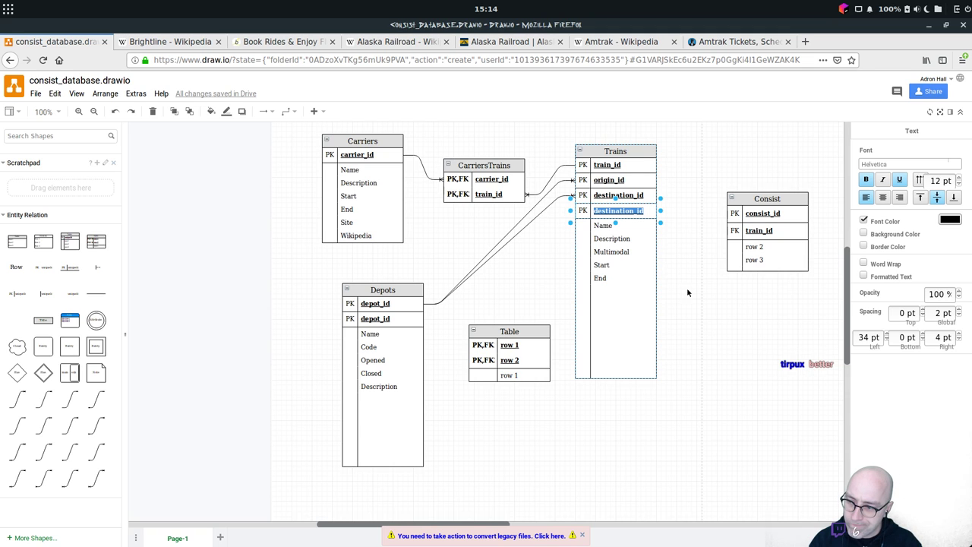
type("ps")
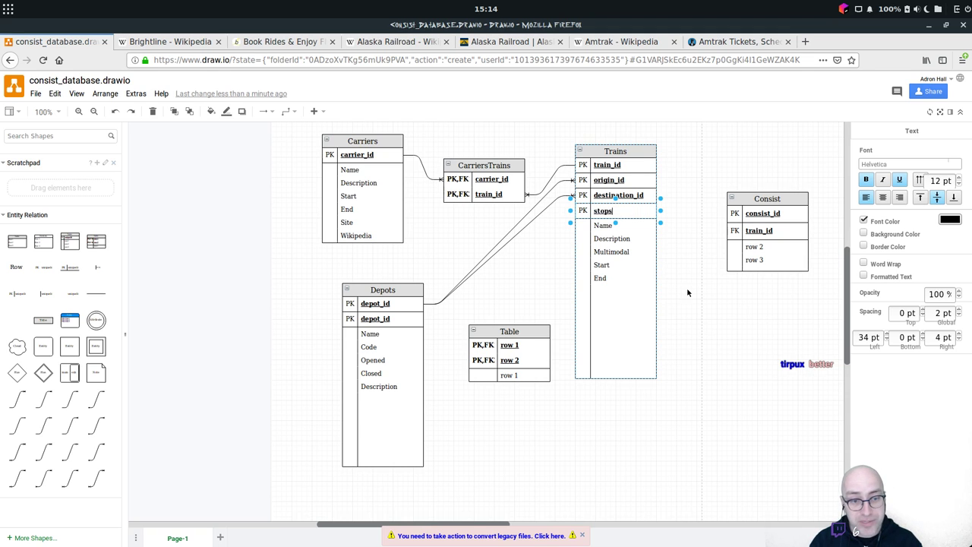
type("_id")
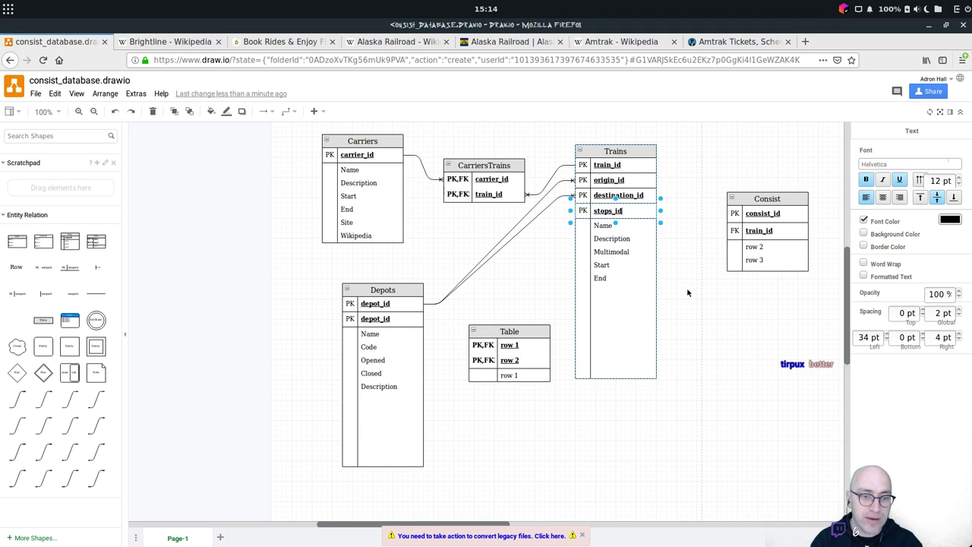
Rename the placeholder table between Depots and Trains to Stops.
double_click(522, 347)
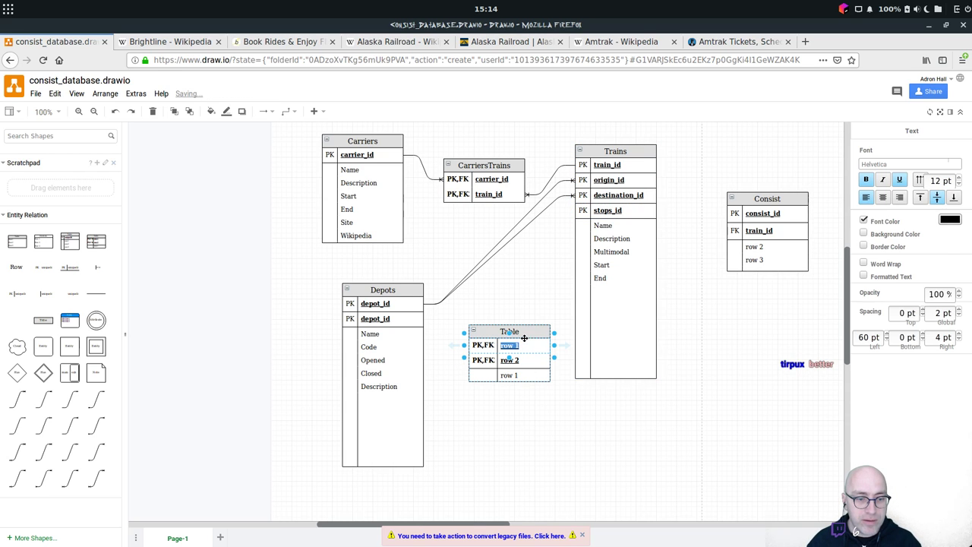
double_click(523, 332)
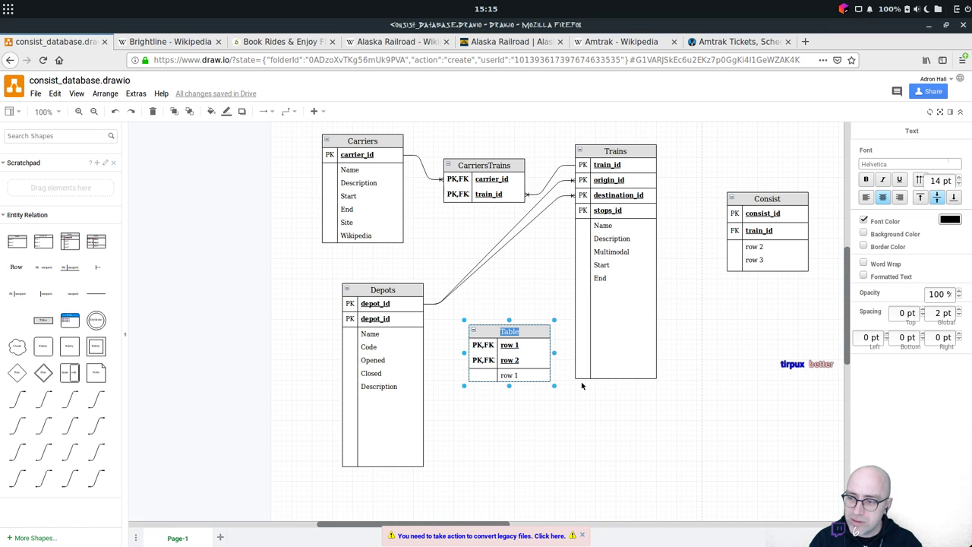
type("T")
type("tops")
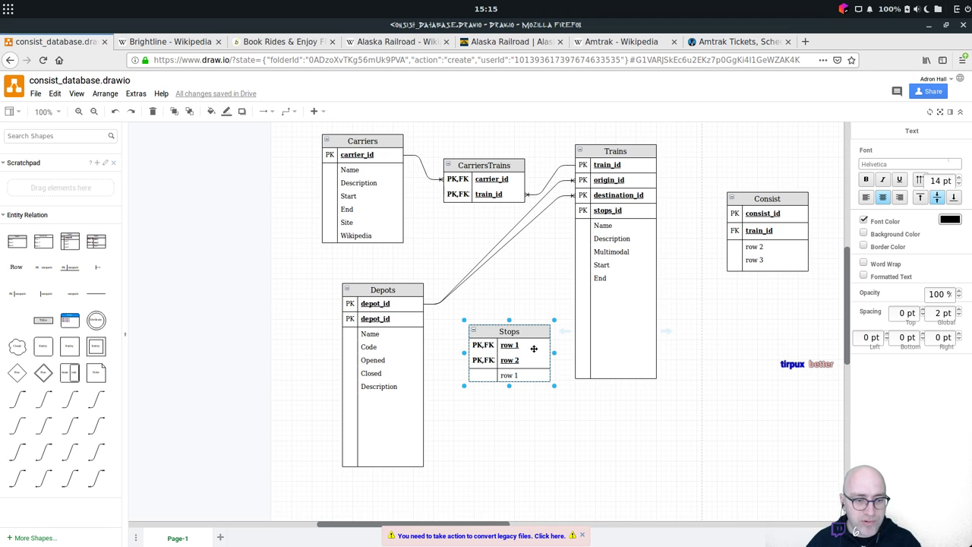
Rename the two PK,FK rows in the Stops table to depot_id and stop_id.
double_click(532, 344)
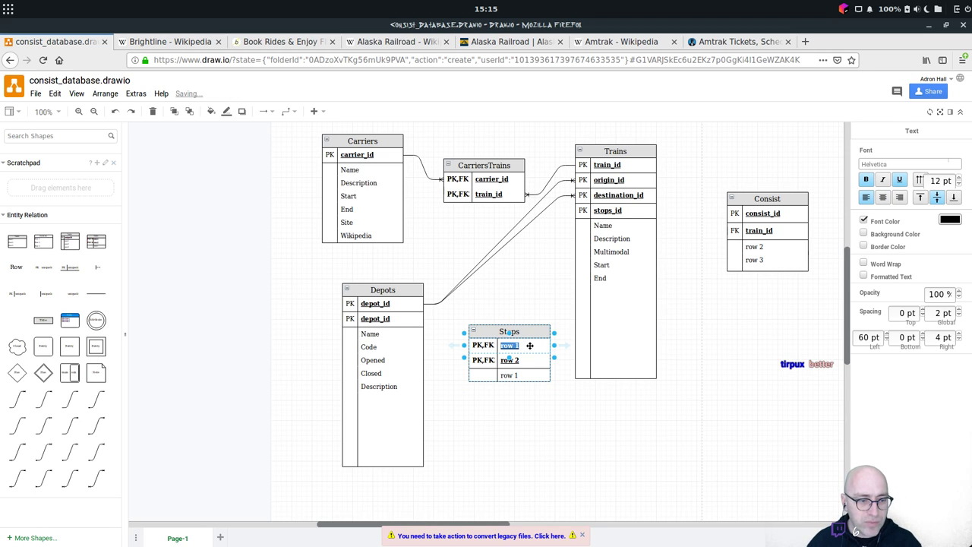
type("depot_id")
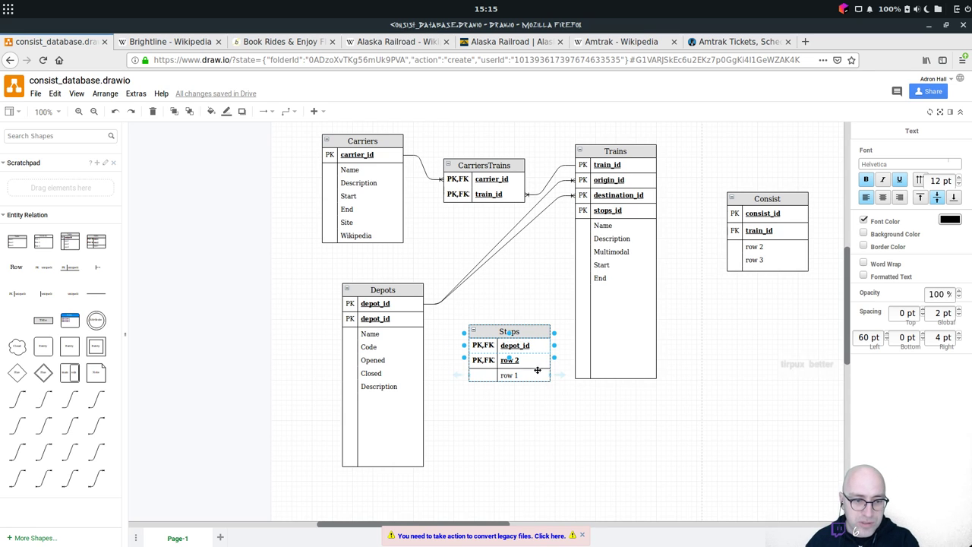
key("Tab")
key("Return")
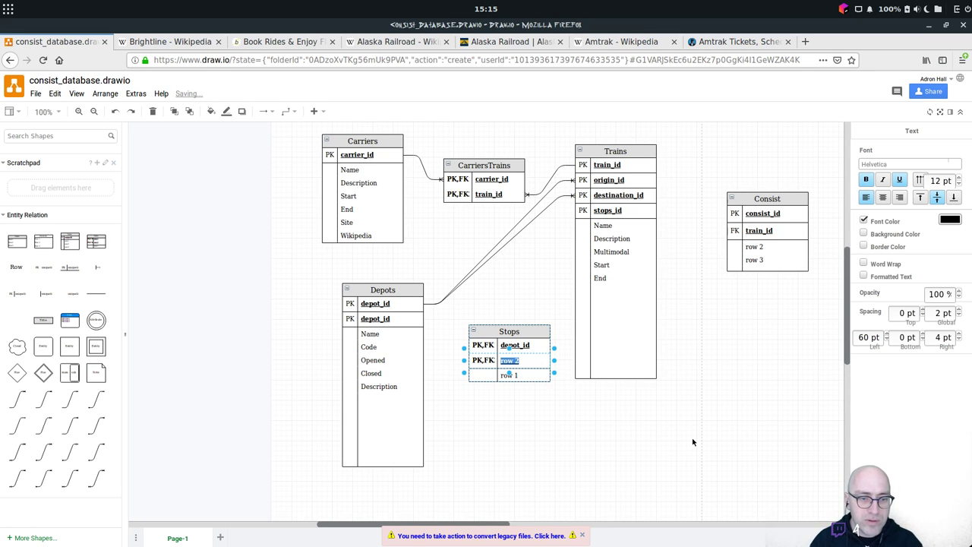
type("stop_id")
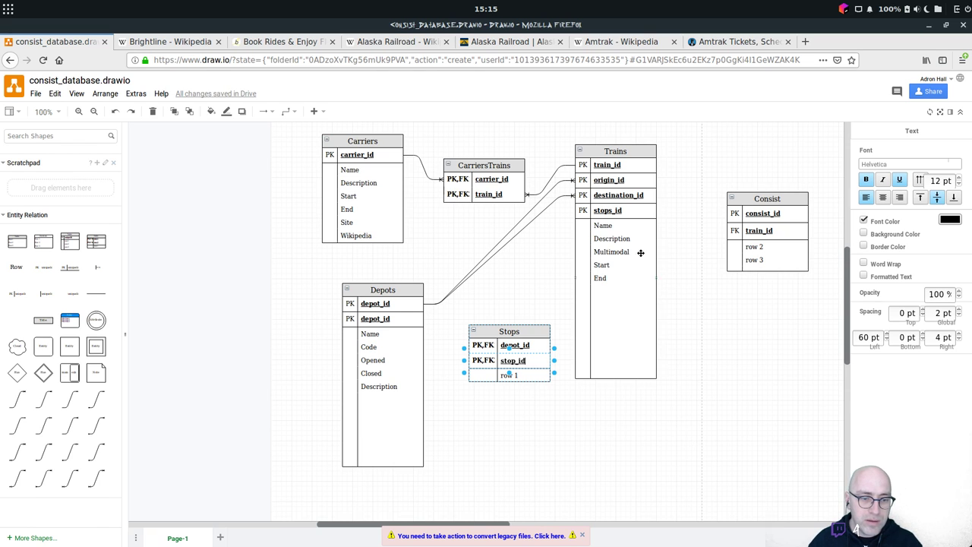
Rename the stops_id key row in the Trains table to stop_id.
left_click(639, 211)
double_click(639, 210)
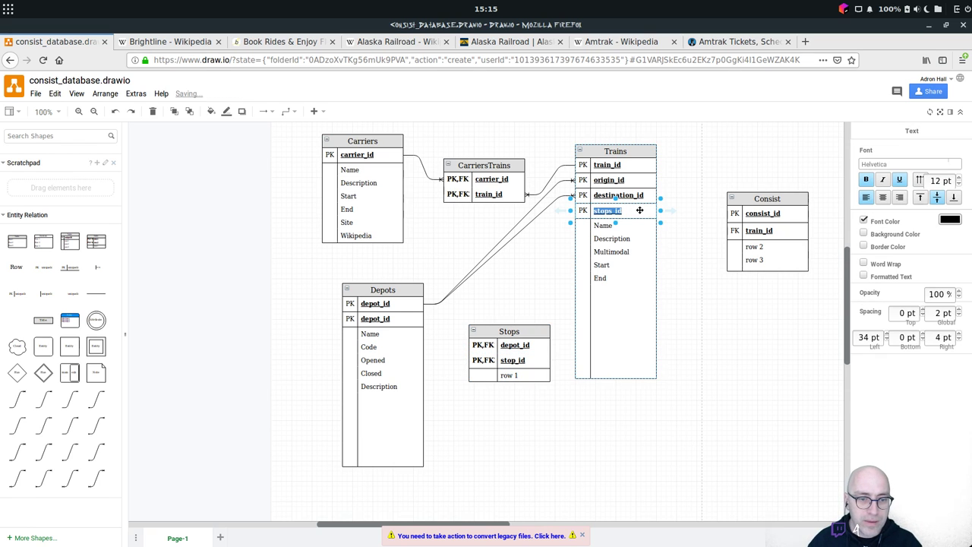
left_click(639, 210)
key("BackSpace")
key("Return")
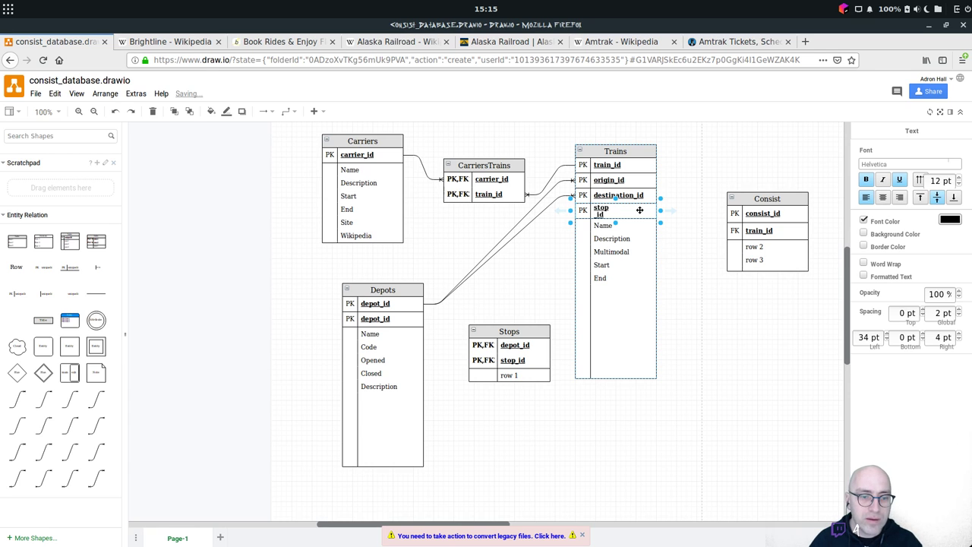
key("BackSpace")
left_click(561, 402)
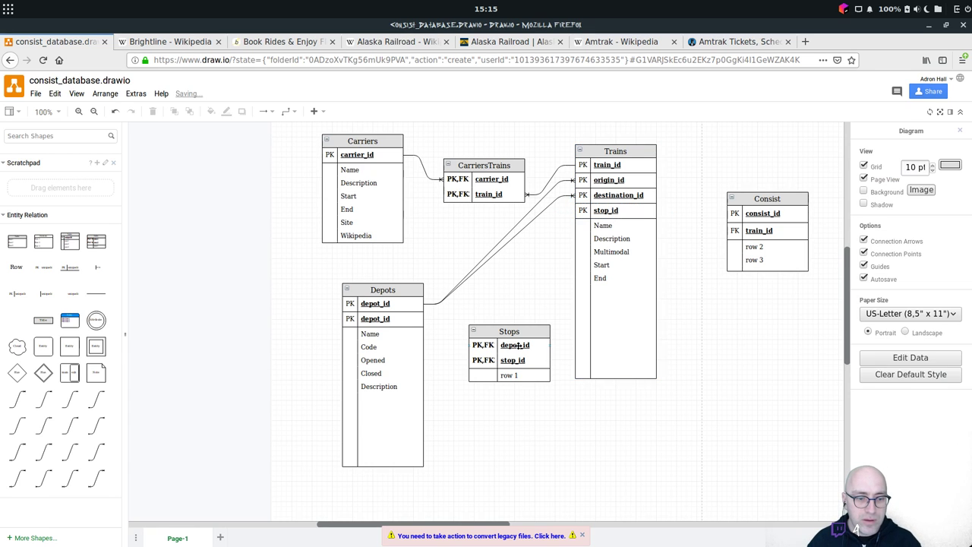
Align the Depots table directly beneath Carriers and shift the Stops table slightly up and left.
left_click_drag(416, 291, 393, 283)
left_click(510, 331)
left_click_drag(510, 331, 495, 319)
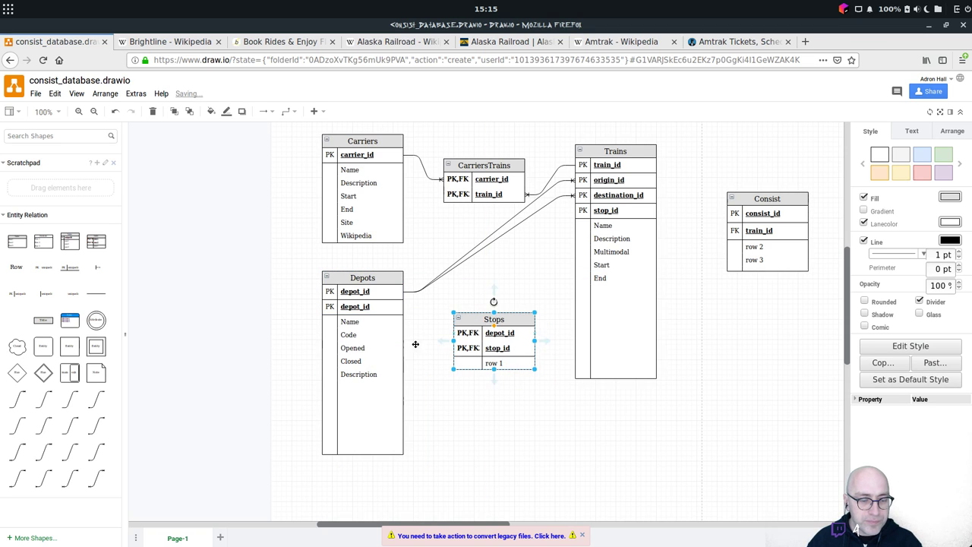
Add two relationship connectors below the tables and attach the start of the first to the lower depot_id row in Depots.
left_click_drag(44, 399, 518, 440)
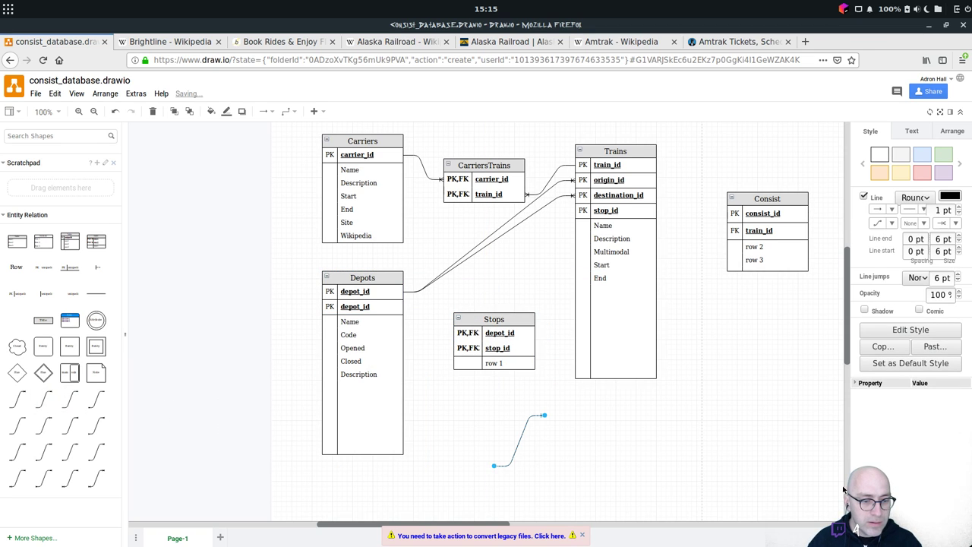
left_click_drag(43, 399, 618, 418)
left_click_drag(544, 415, 375, 309)
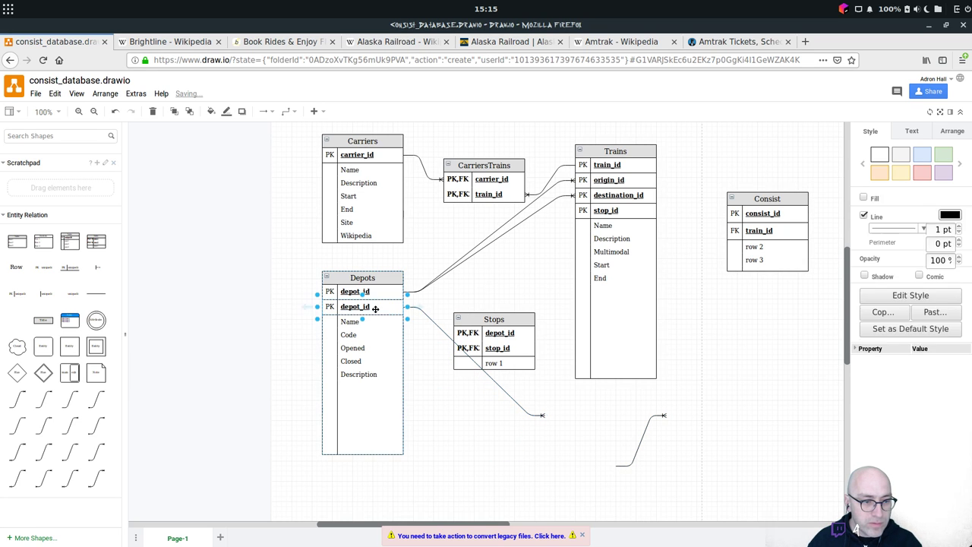
Rename the lower depot_id key row in the Depots table to stop_id.
double_click(375, 309)
type("stop")
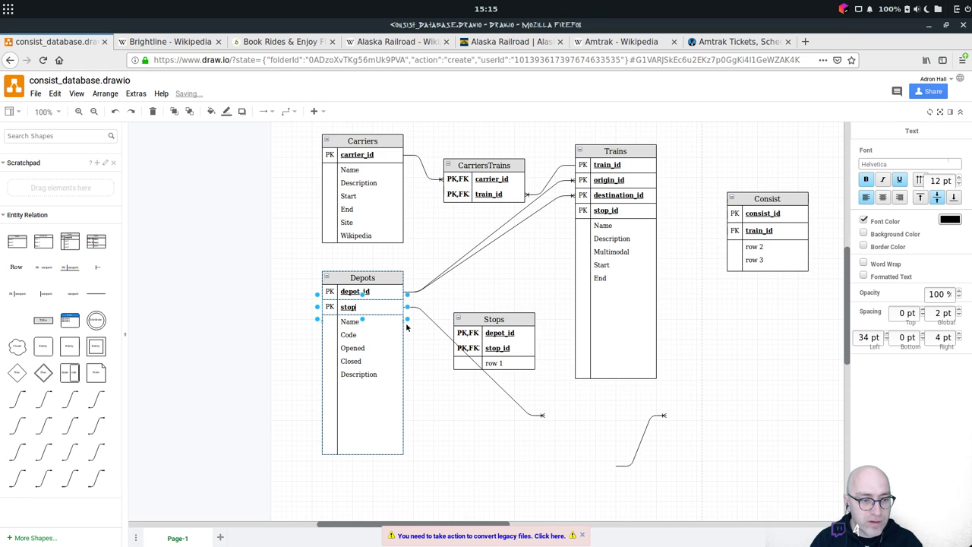
type("_id")
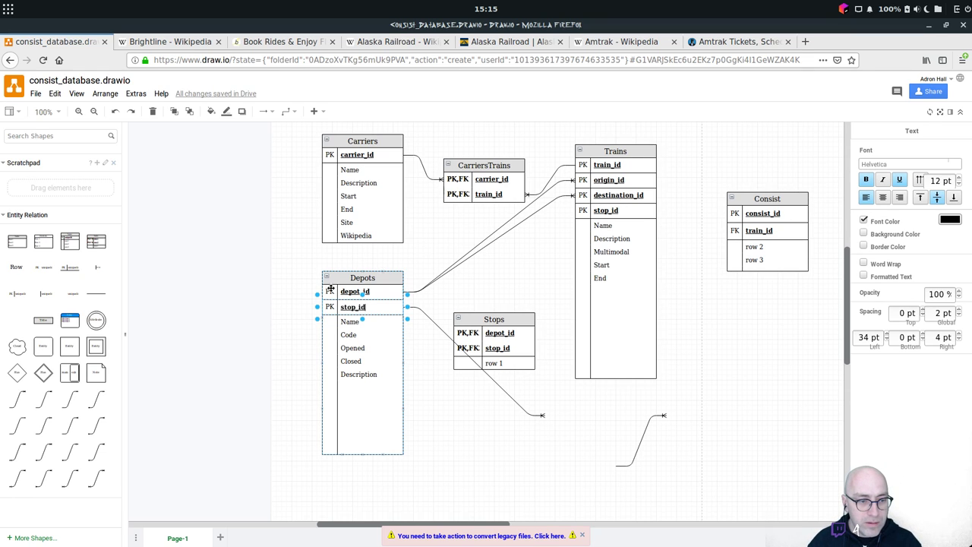
left_click(382, 310)
Reattach the first new connector's start to depot_id in Depots and link its end to depot_id in Stops.
left_click(422, 313)
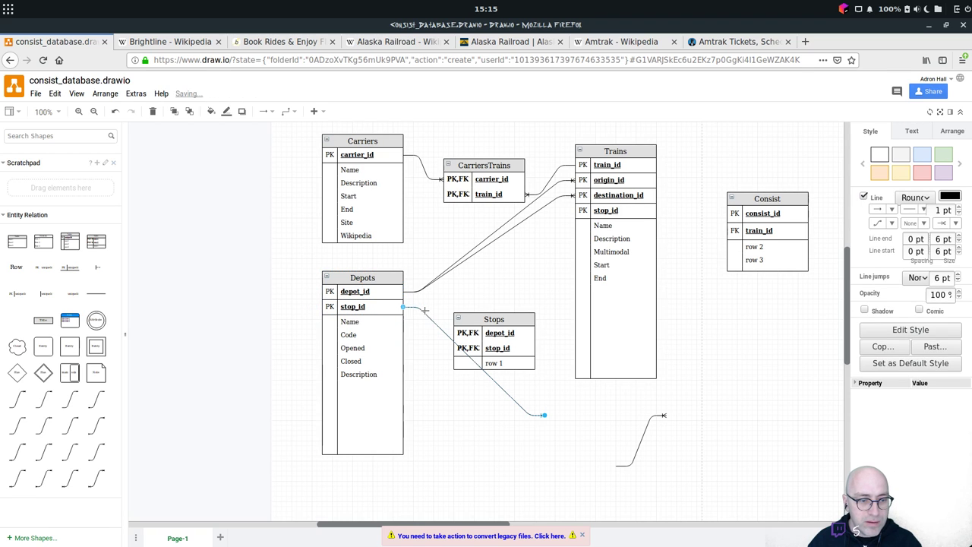
left_click_drag(405, 308, 404, 292)
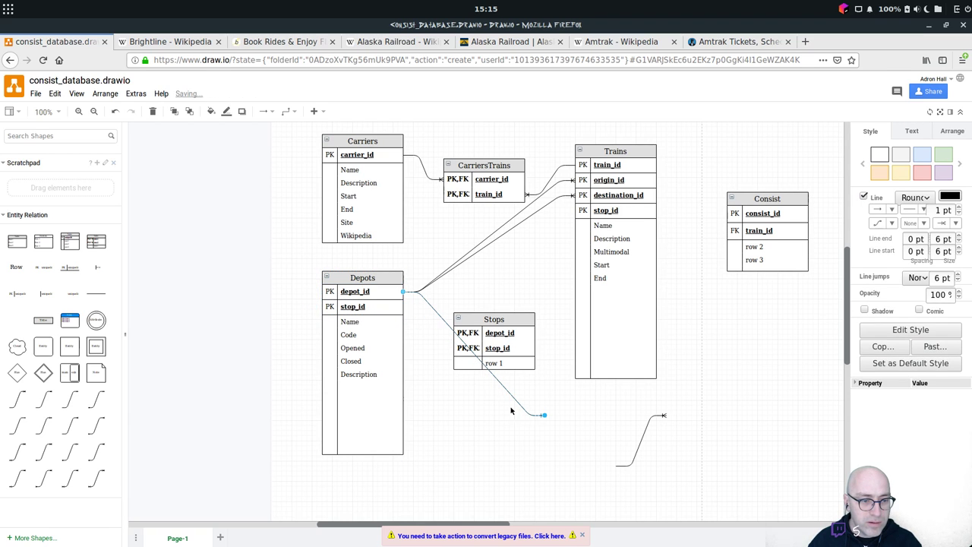
left_click_drag(546, 416, 454, 332)
Connect the second new connector from stop_id in Stops to stop_id in Trains.
left_click(650, 419)
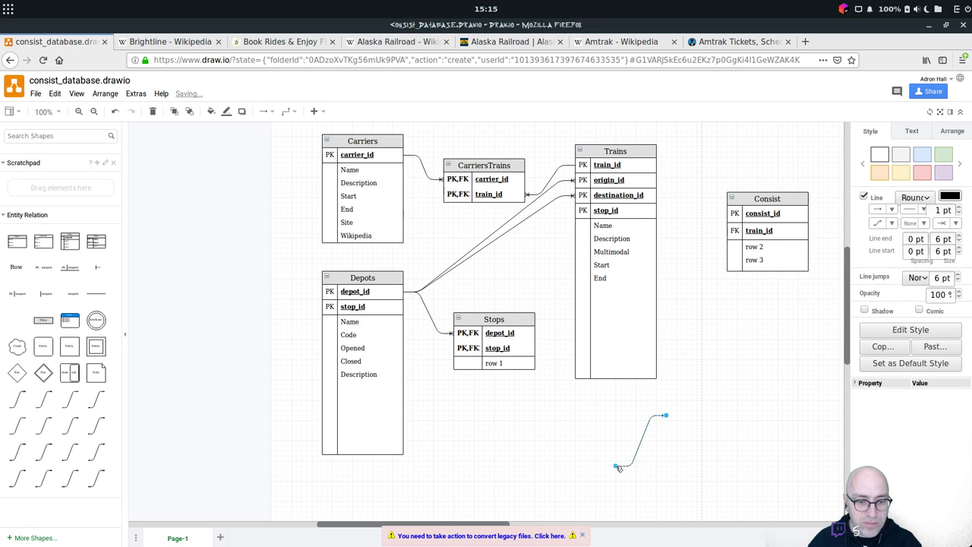
left_click_drag(617, 465, 516, 350)
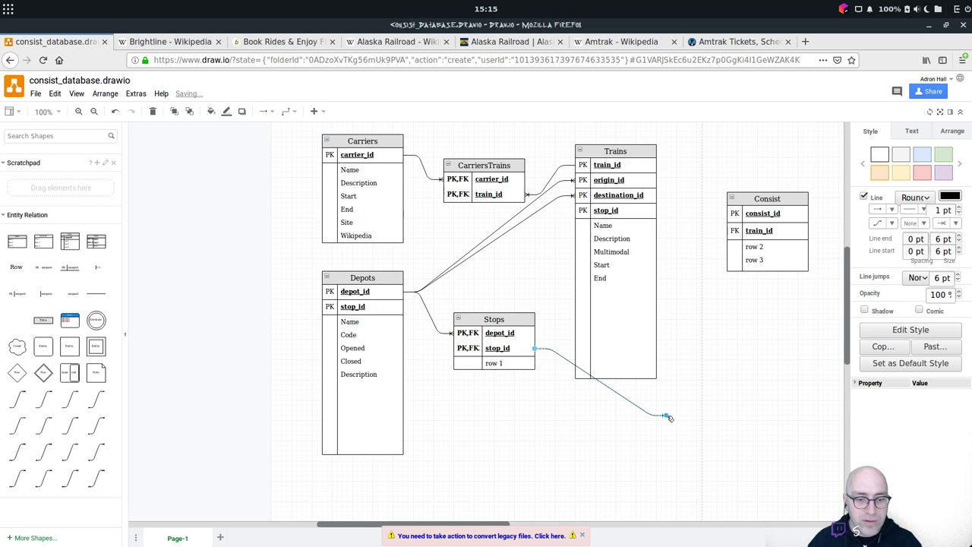
left_click_drag(665, 414, 621, 212)
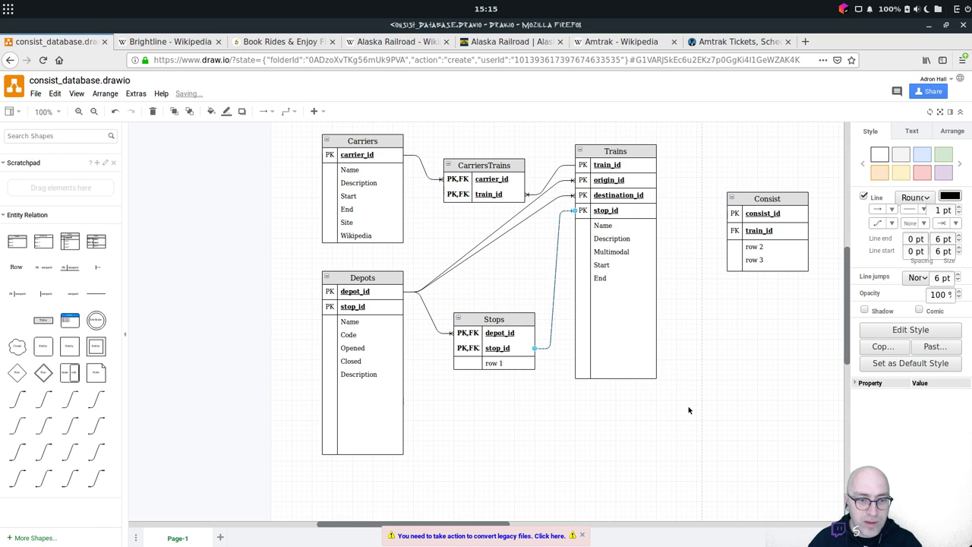
left_click(504, 325)
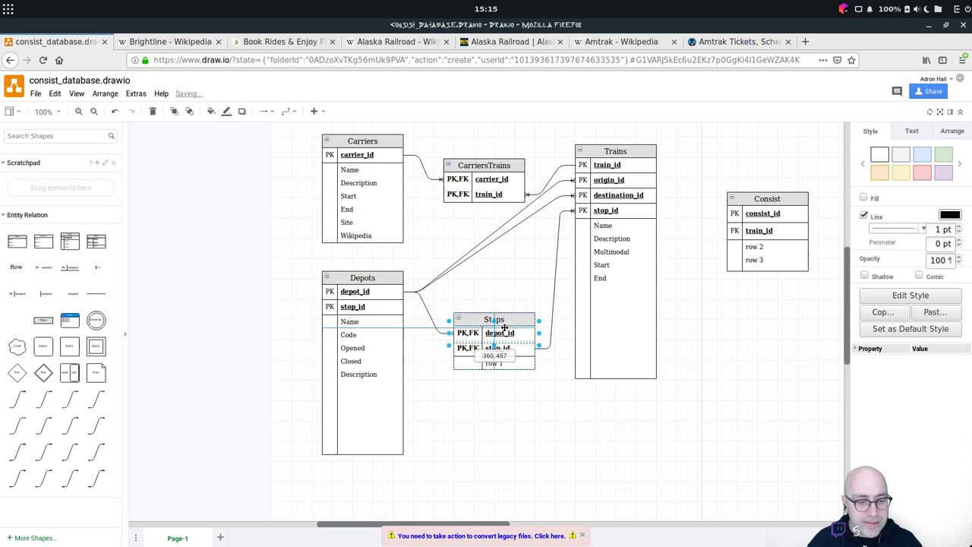
left_click(503, 375)
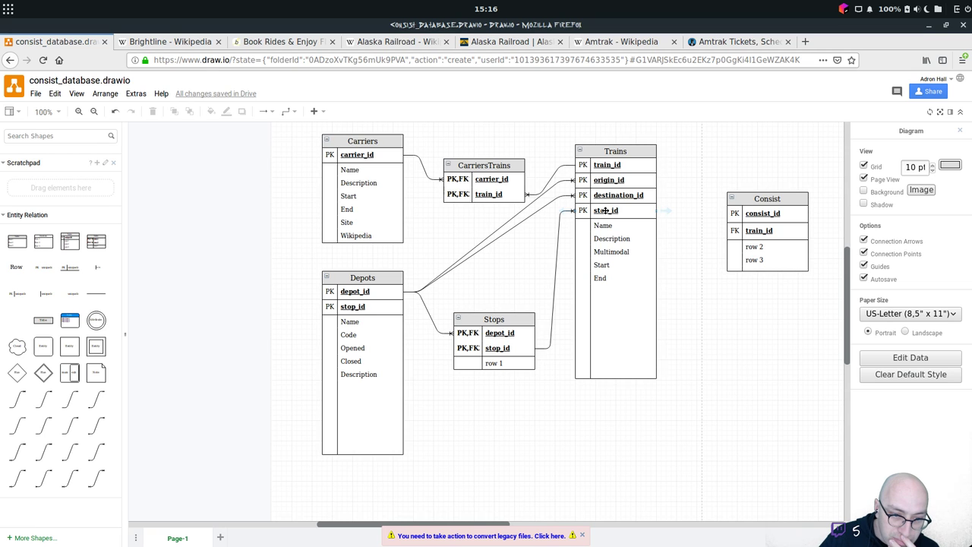
Reverse the stop_id connector so it starts at stop_id in Trains and ends at stop_id in Stops.
left_click(557, 268)
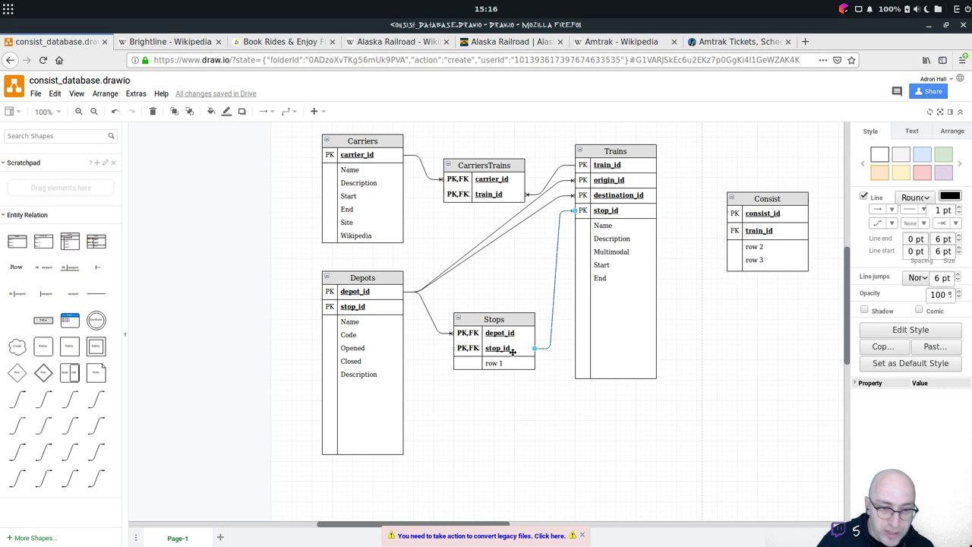
left_click_drag(534, 347, 549, 399)
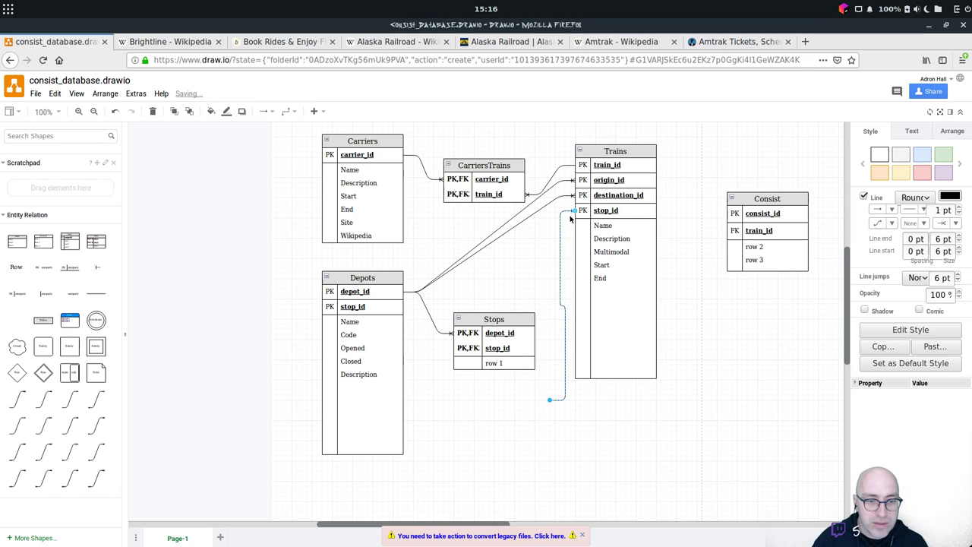
left_click_drag(572, 212, 528, 238)
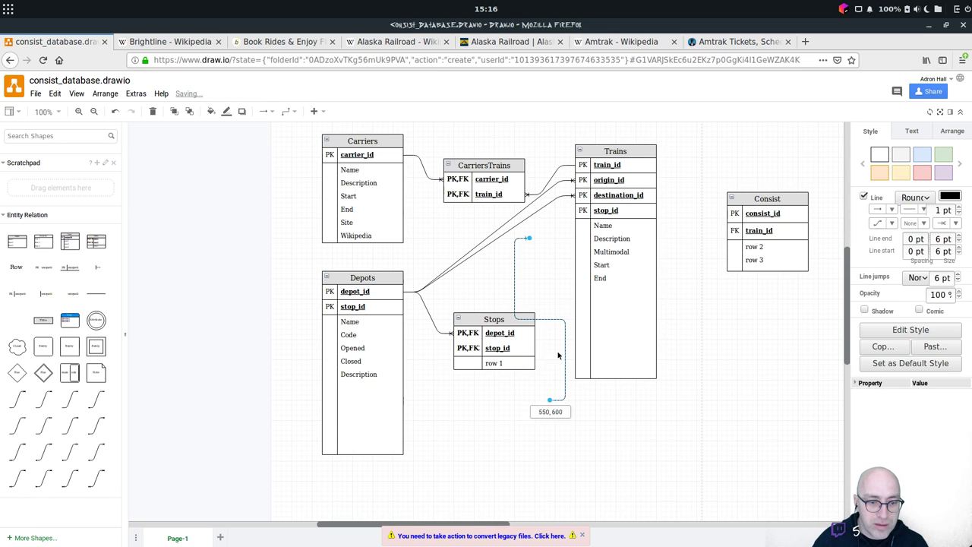
left_click_drag(549, 399, 604, 214)
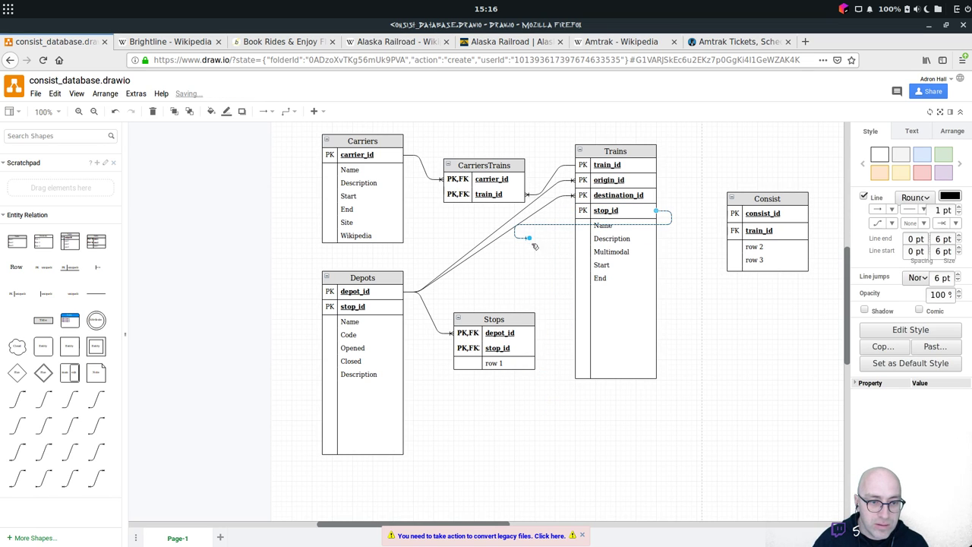
left_click_drag(529, 238, 535, 347)
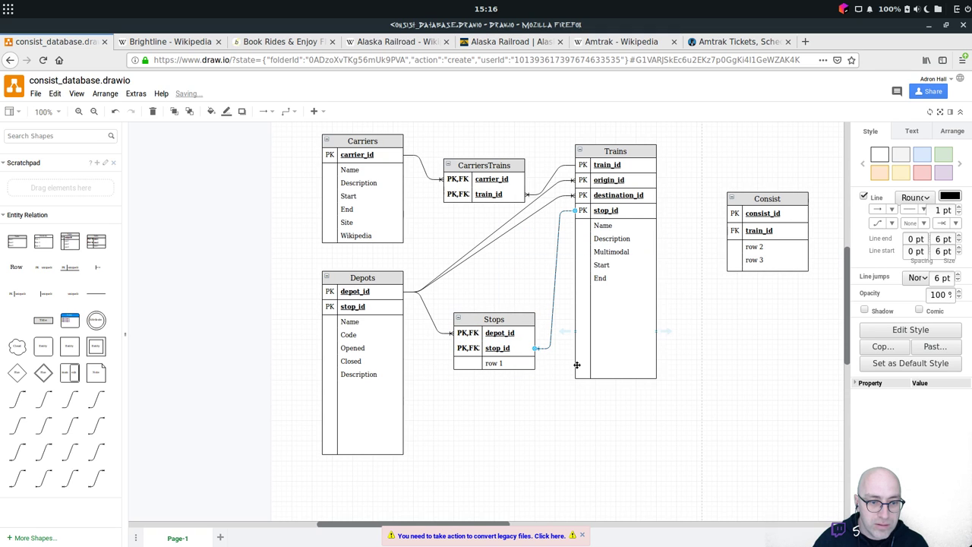
left_click(586, 418)
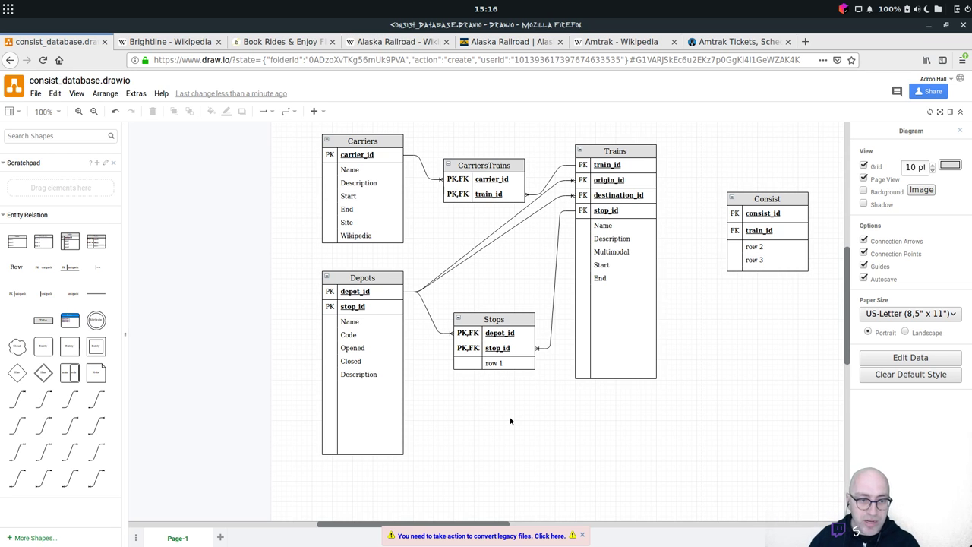
left_click(648, 180)
left_click(643, 195)
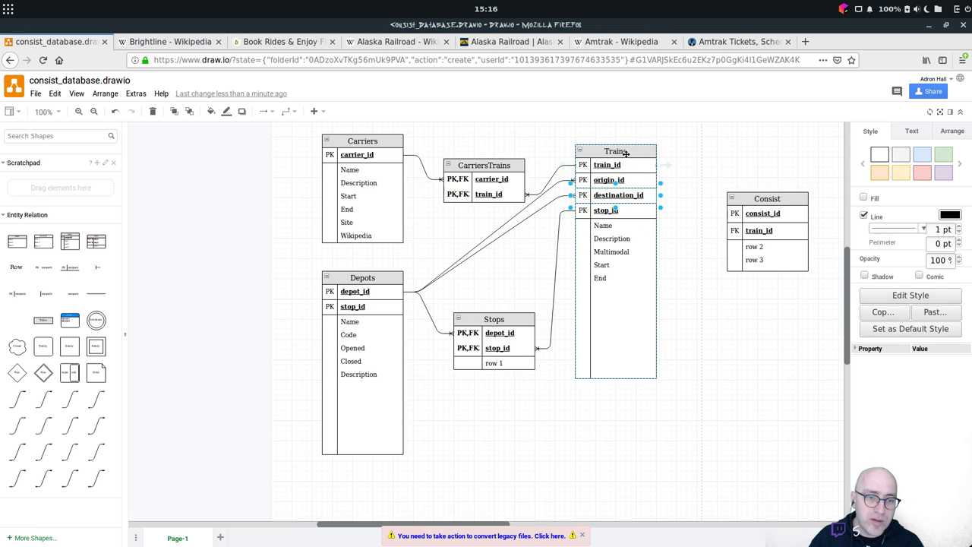
Move the Trains table slightly away from the CarriersTrains and Stops tables to widen the gap for the connectors.
left_click_drag(625, 151, 650, 151)
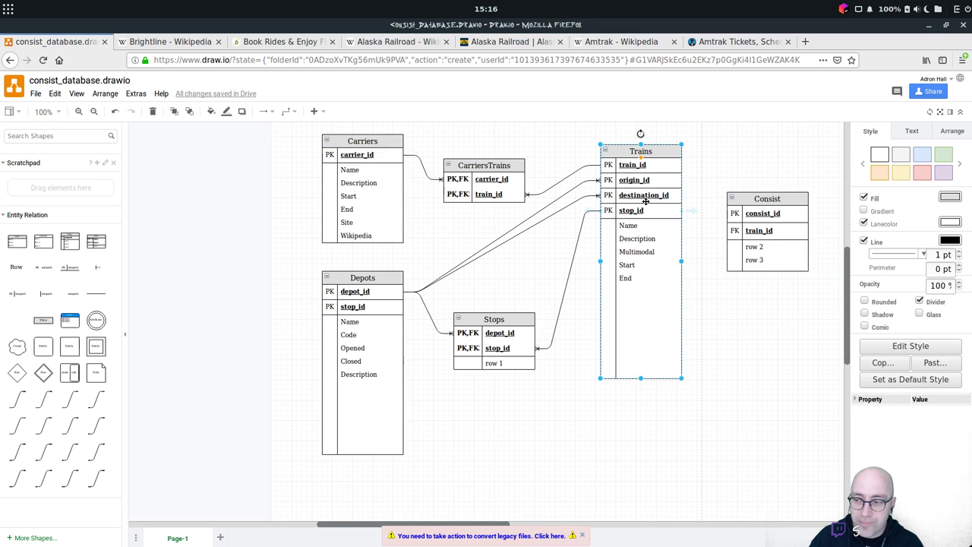
left_click(383, 292)
left_click(511, 283)
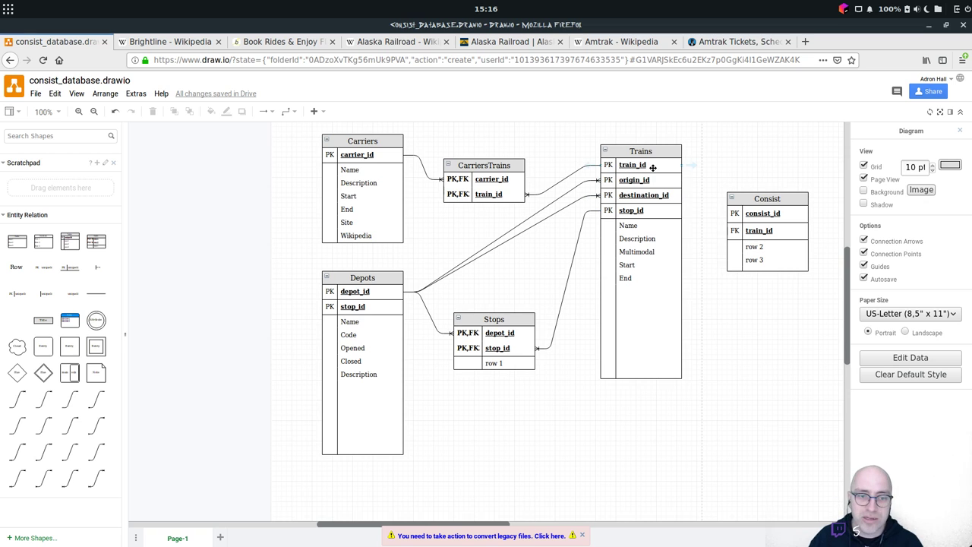
left_click(653, 165)
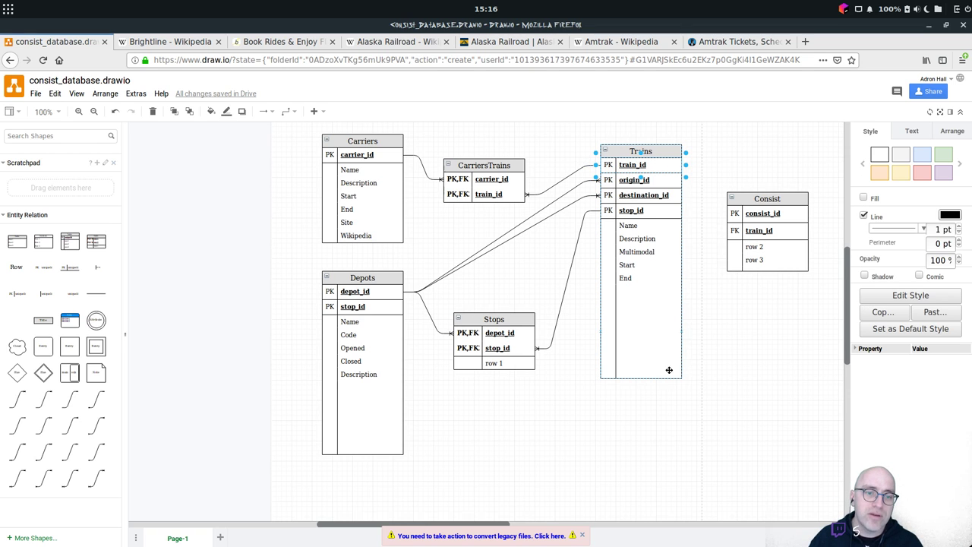
left_click(763, 333)
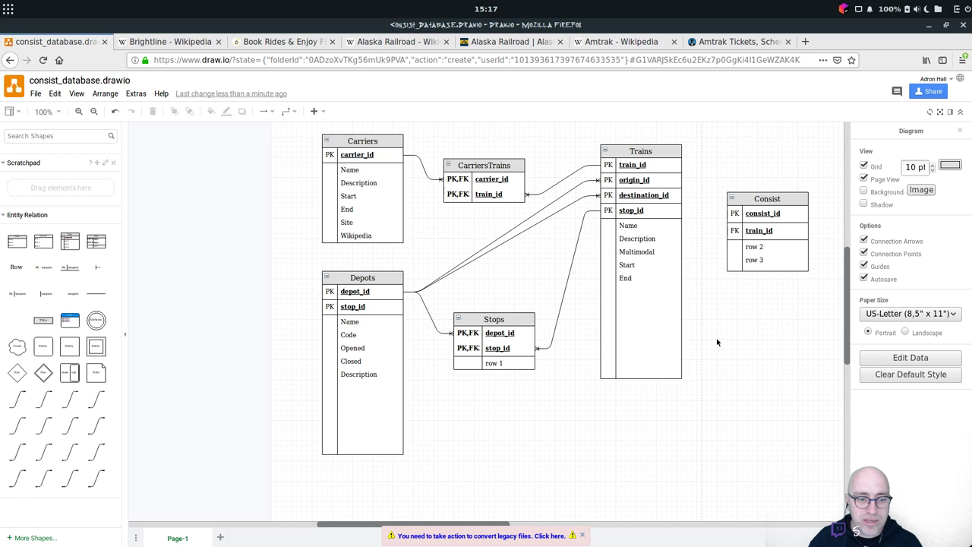
Rename the placeholder row in the Stops table as Arrival.
scroll(455, 364, "right", 4)
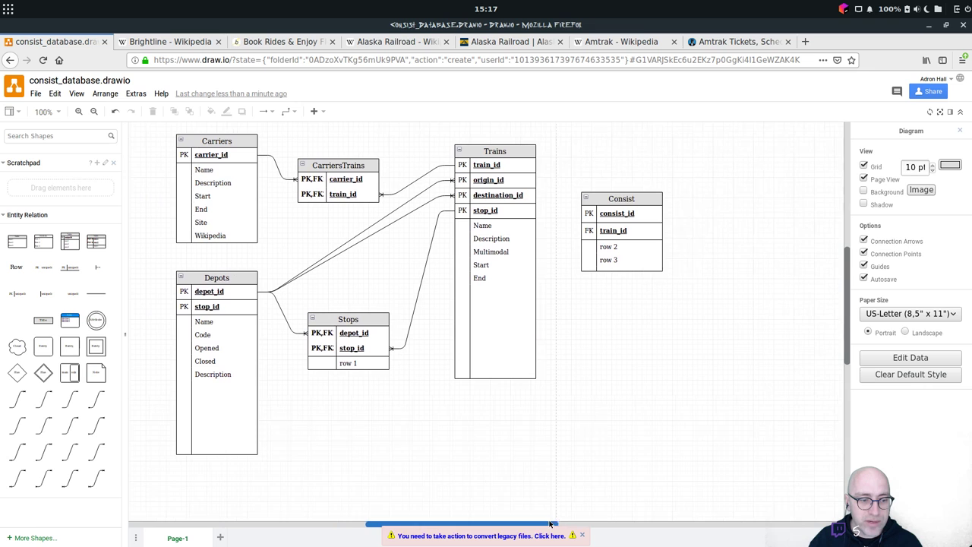
left_click(368, 363)
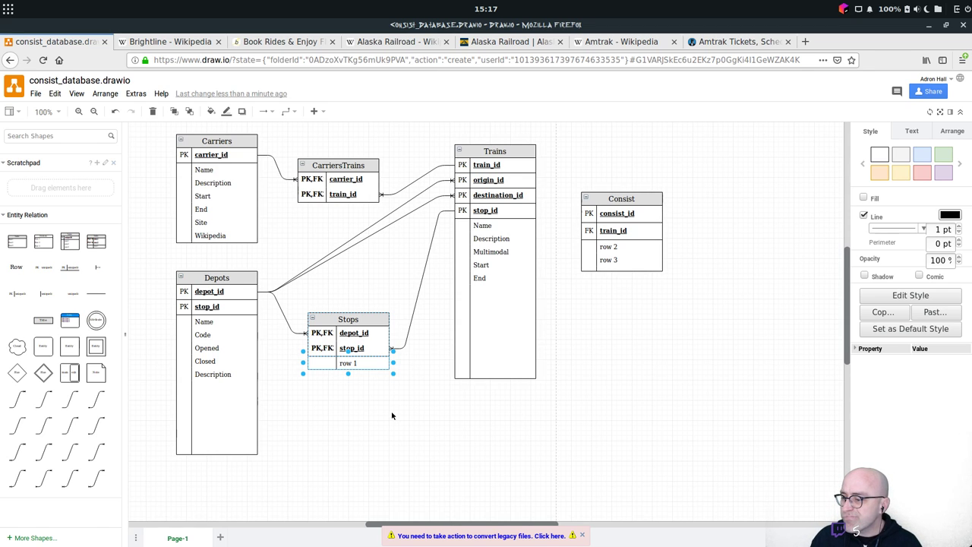
type("Arrive")
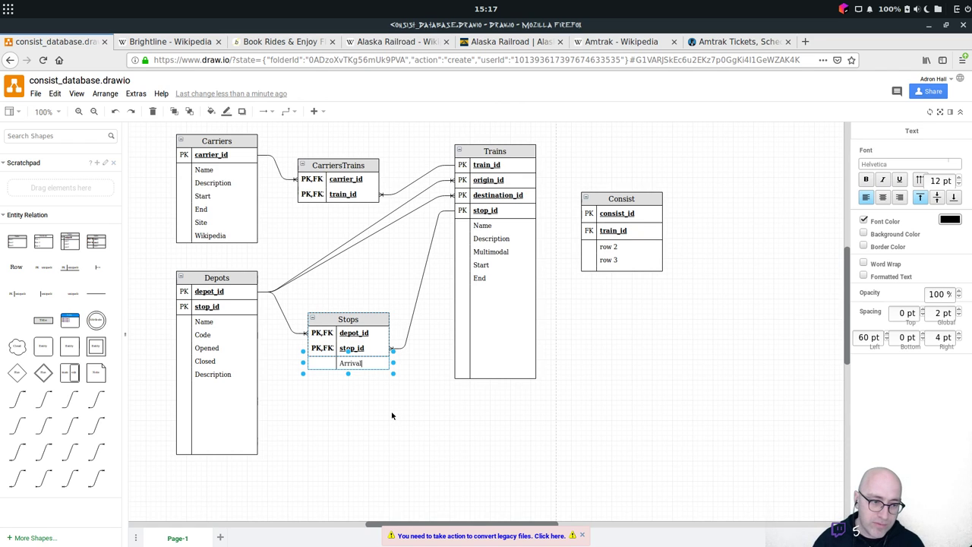
left_click(373, 362)
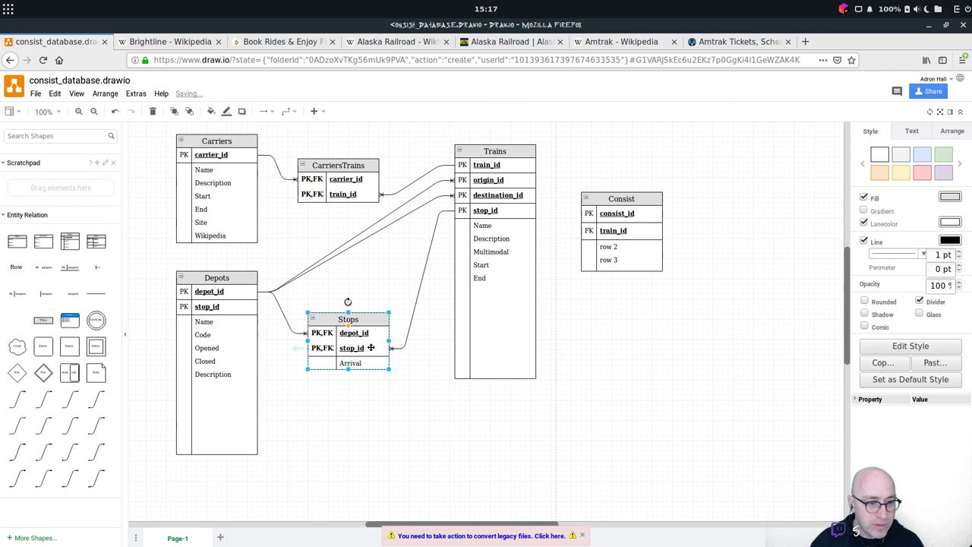
Duplicate the Arrival row within the Stops table and rename the copy as Departure.
left_click(370, 363)
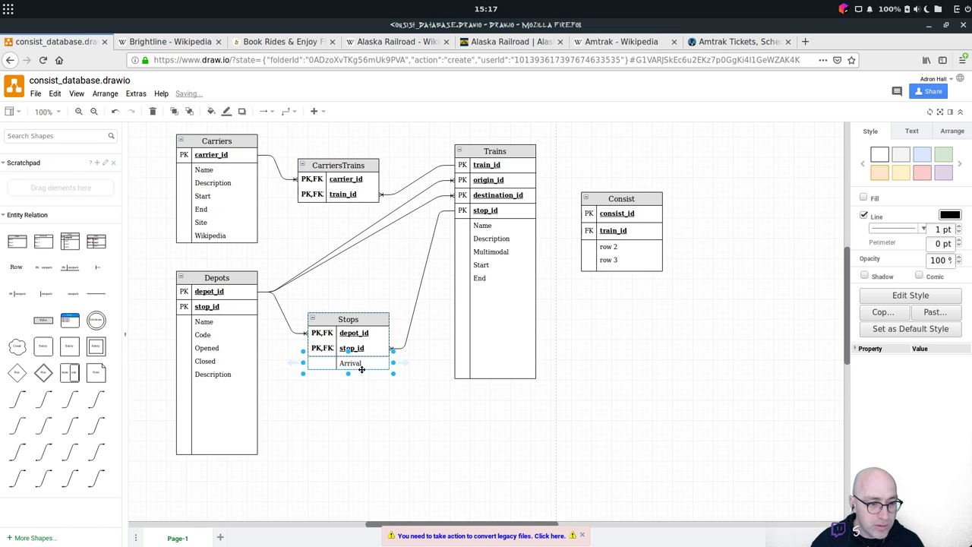
left_click(362, 369)
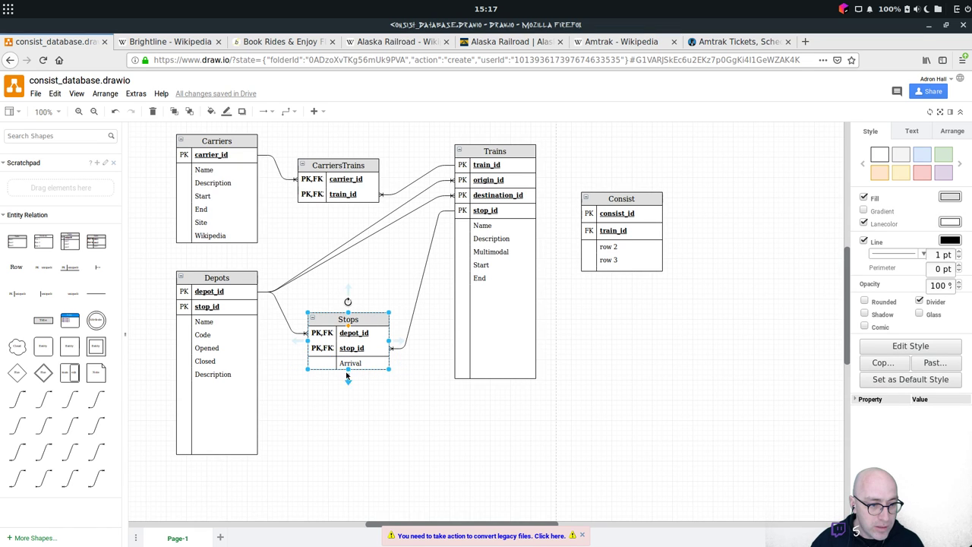
left_click_drag(348, 370, 351, 399)
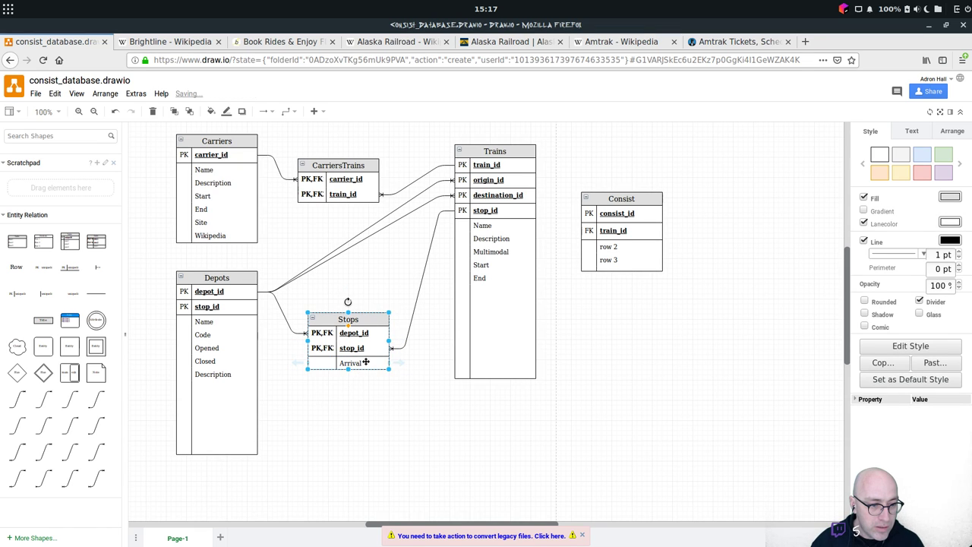
left_click(366, 362)
left_click_drag(371, 364, 368, 376)
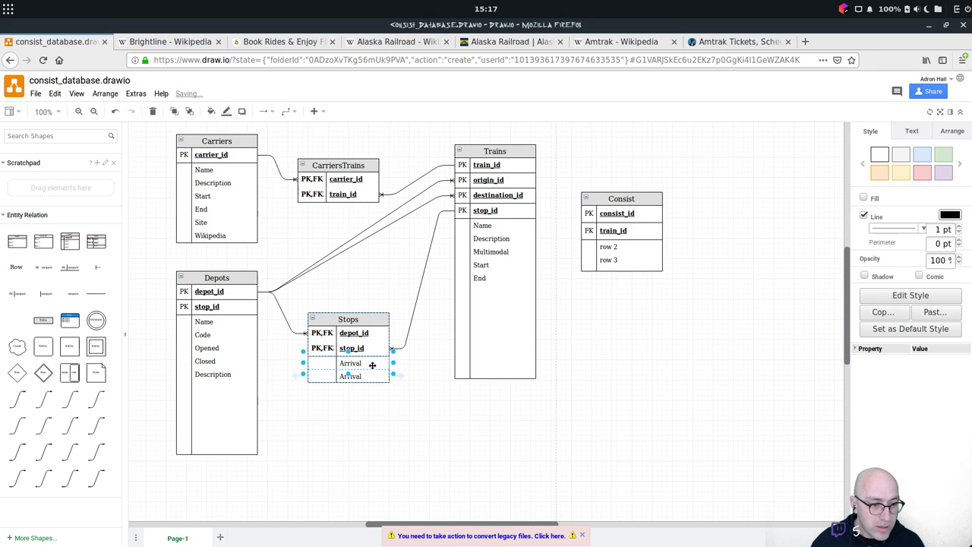
double_click(368, 374)
type("Departure")
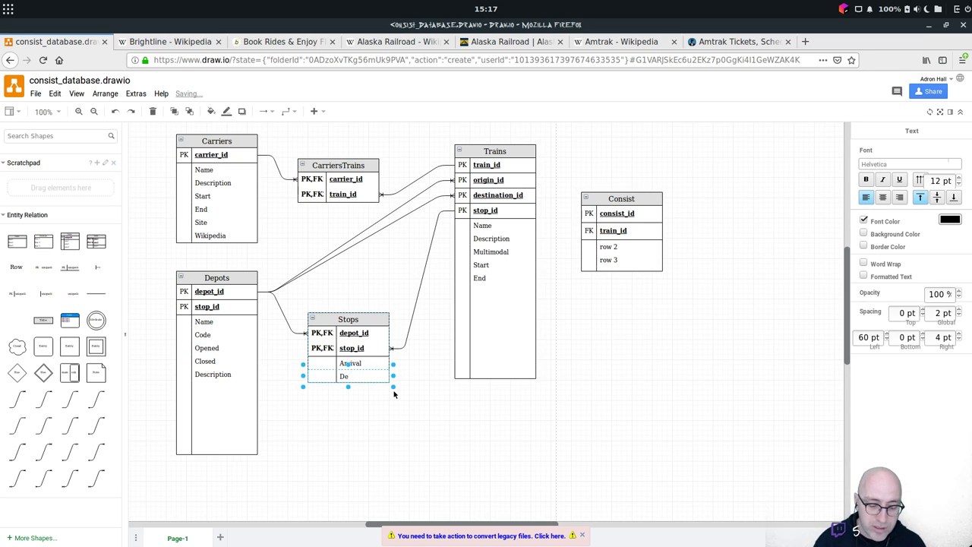
left_click(559, 457)
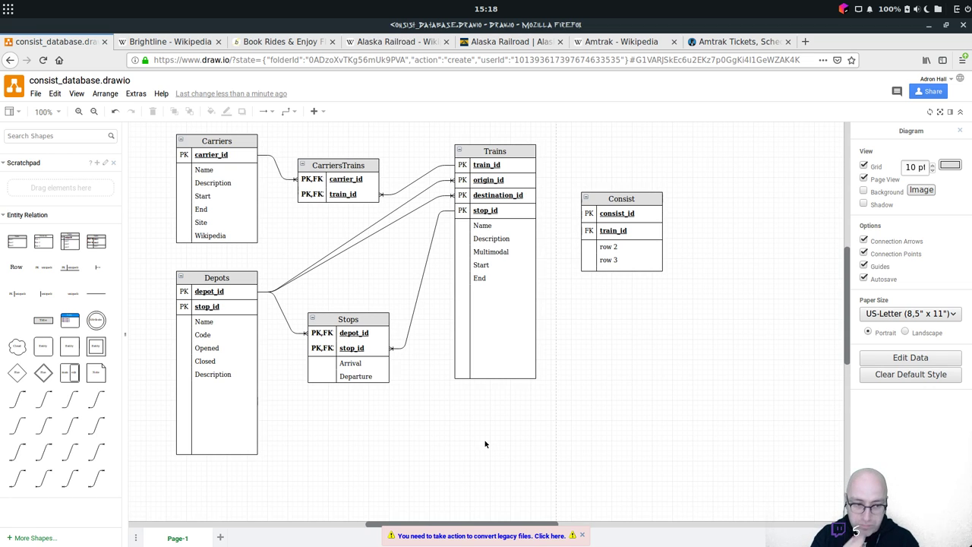
Reposition the Consist table beside Trains, slightly higher so its rows sit near the Trains key rows.
left_click(373, 361)
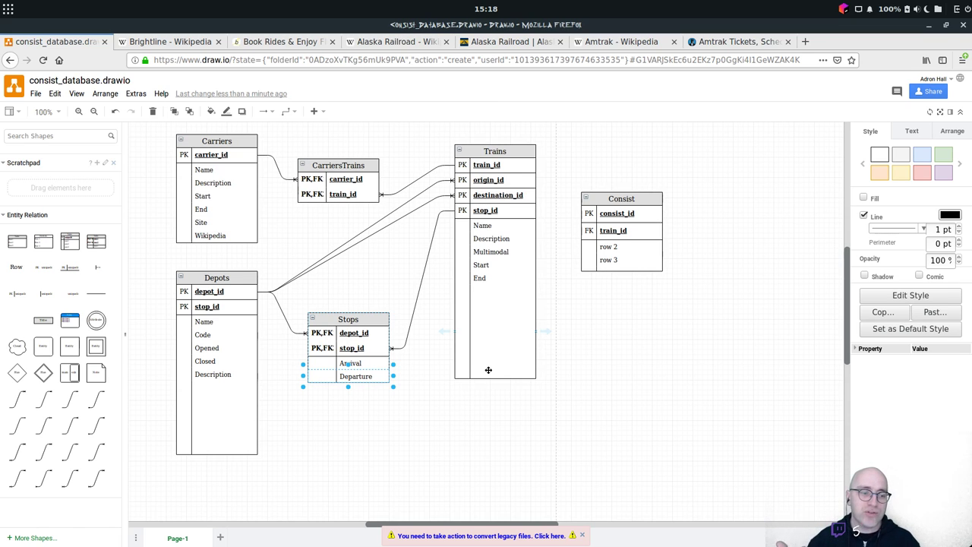
left_click(369, 288)
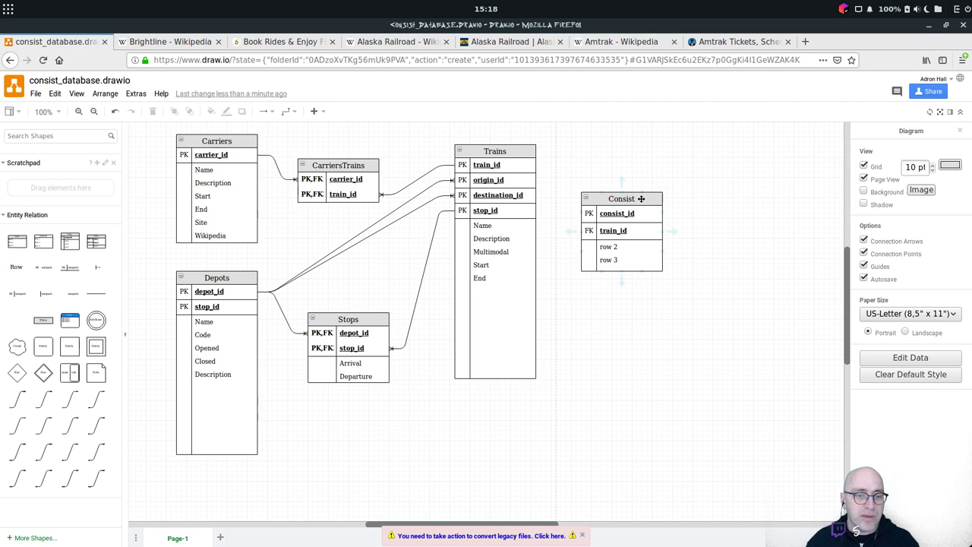
left_click_drag(642, 198, 682, 178)
left_click(679, 289)
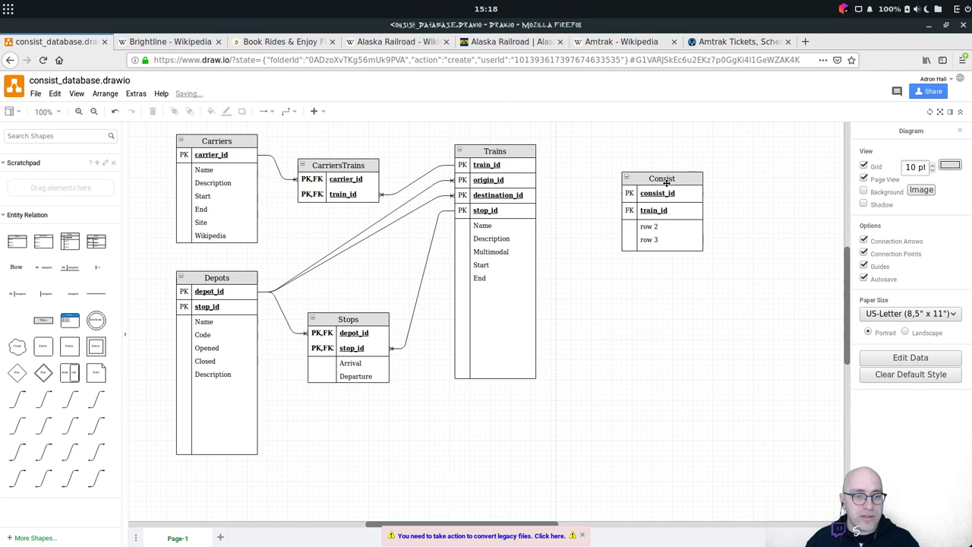
left_click_drag(661, 227, 628, 225)
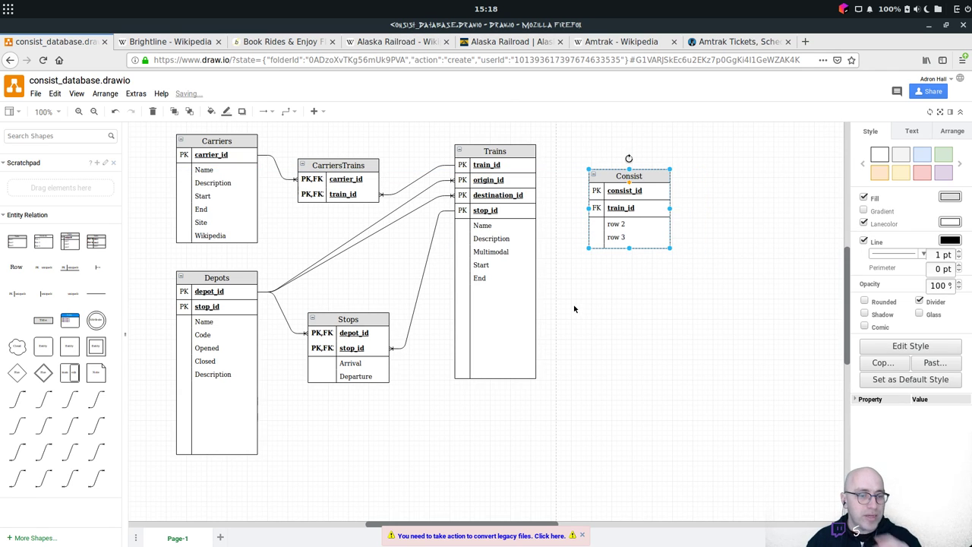
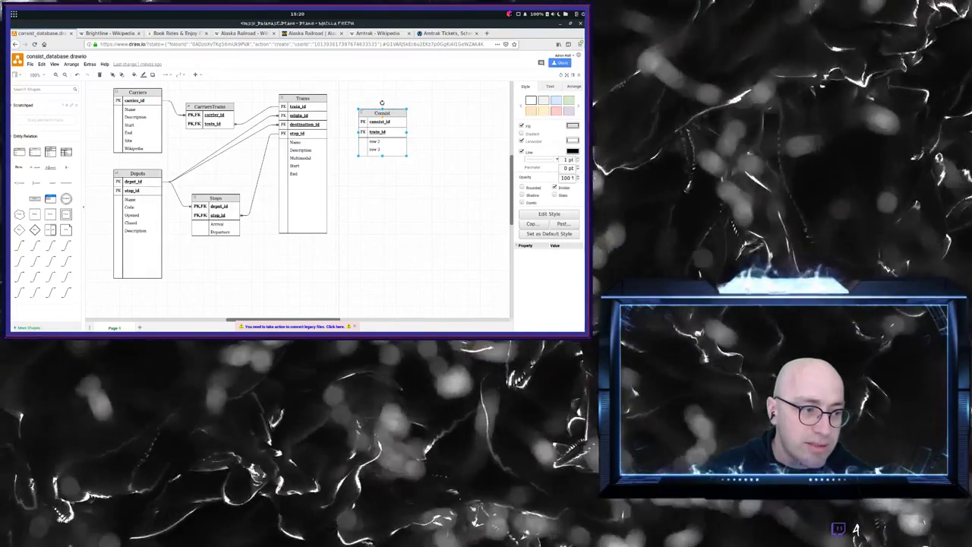
Search the web for "TGV consist", open the TGV and TGV Duplex Wikipedia articles, and enlarge the Duplex train photo.
left_click(487, 33)
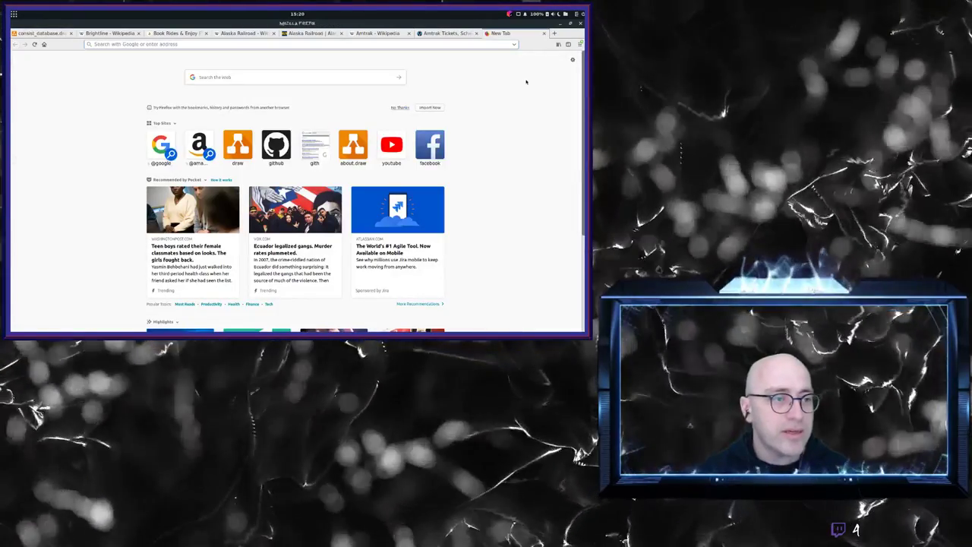
type("TGV consist")
key("Return")
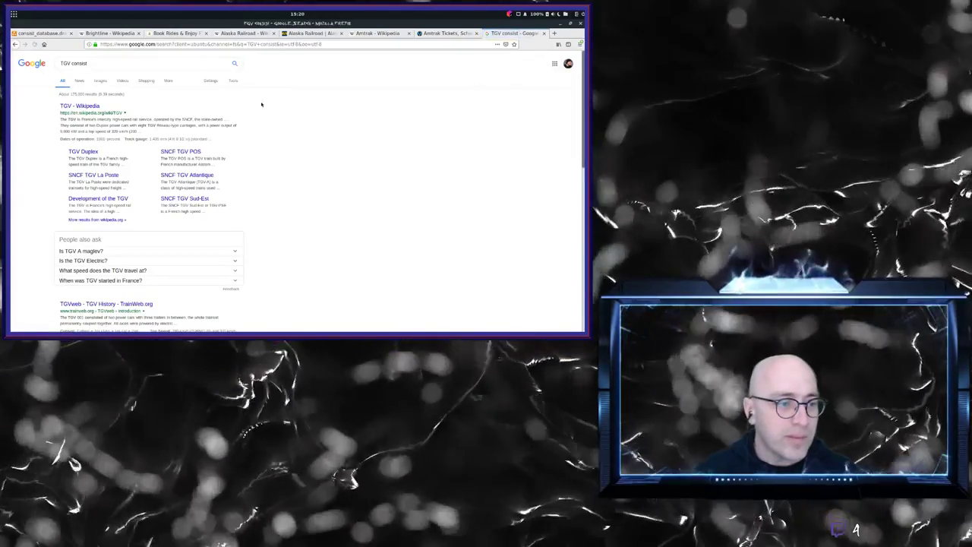
right_click(74, 106)
left_click(99, 112)
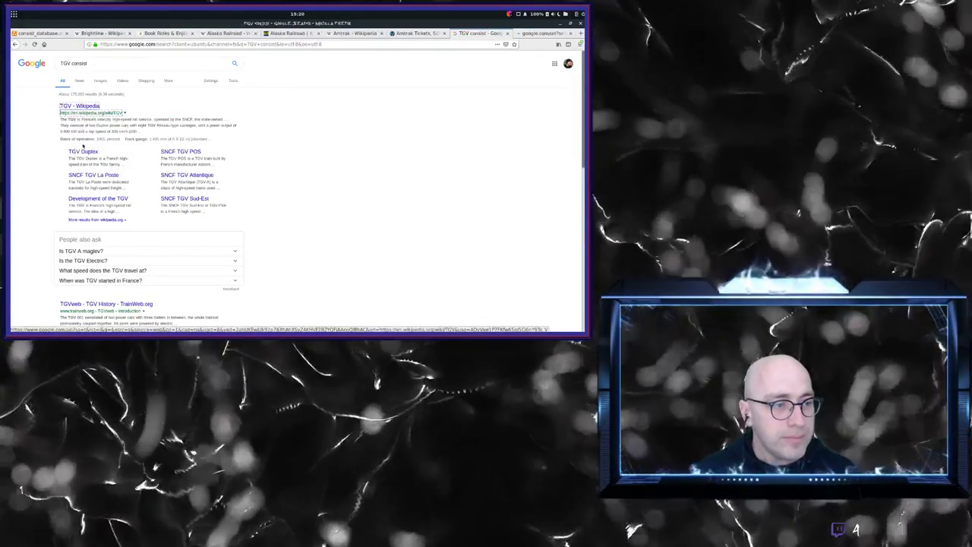
left_click(84, 152)
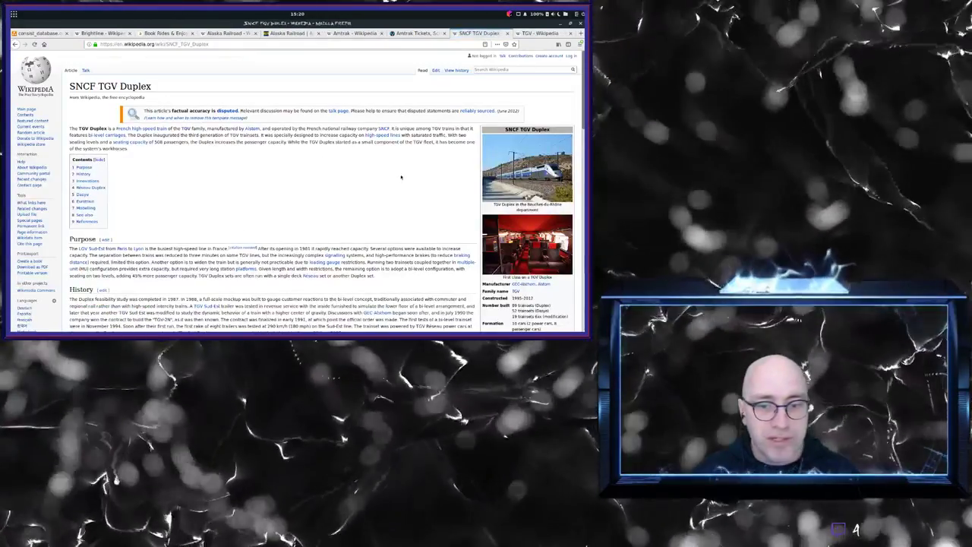
left_click(527, 167)
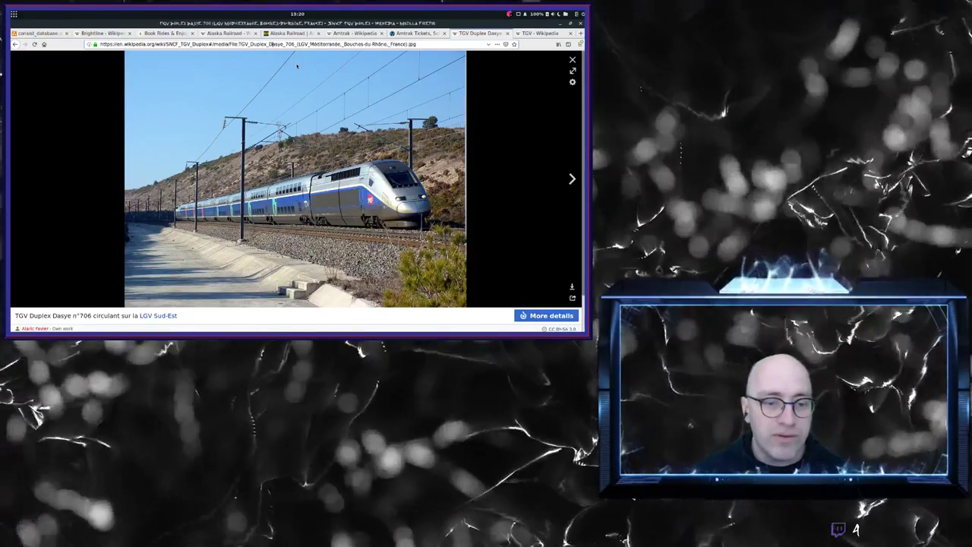
Search images for "amtrak cascades", open the Amtrak Cascades Wikipedia article, and enlarge its train photo.
key("ctrl+l")
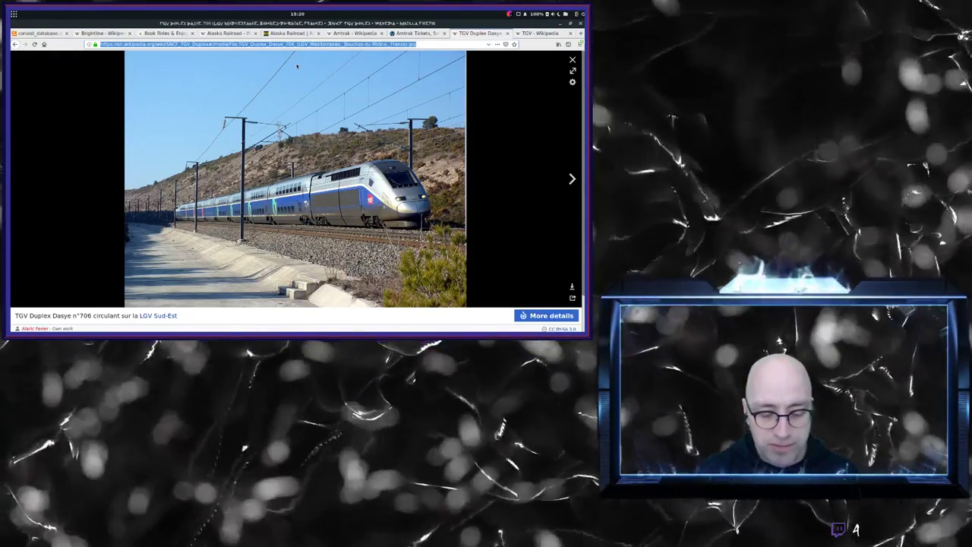
type("amtrak cascad")
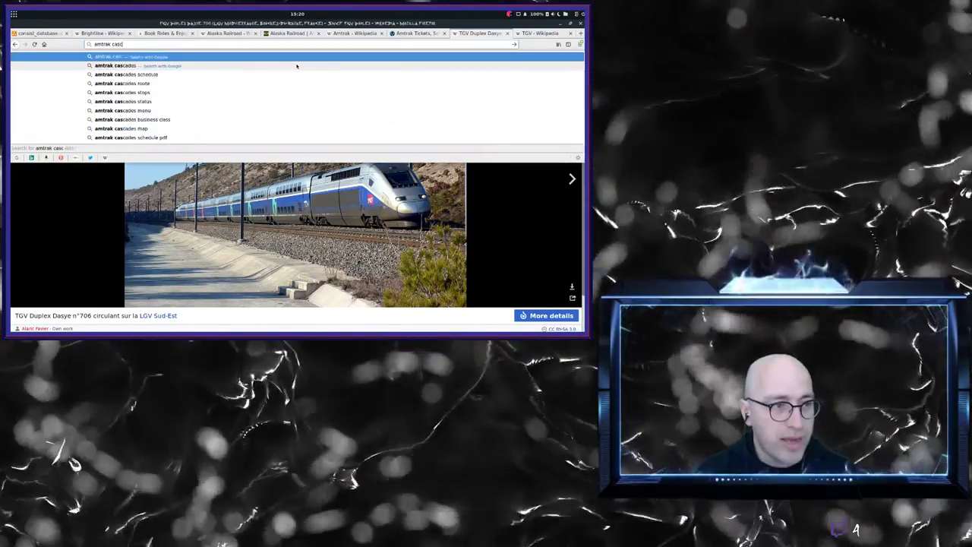
left_click(296, 66)
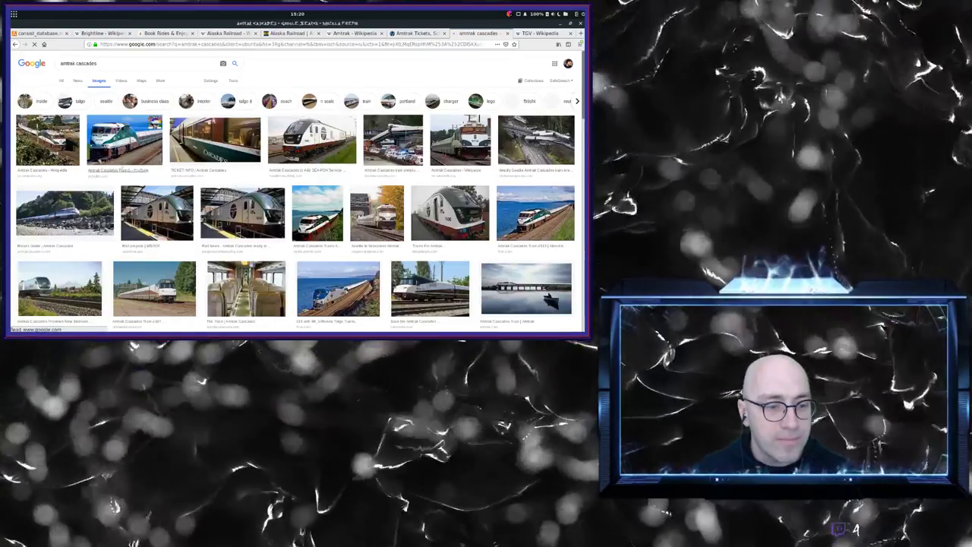
left_click(123, 121)
left_click(195, 205)
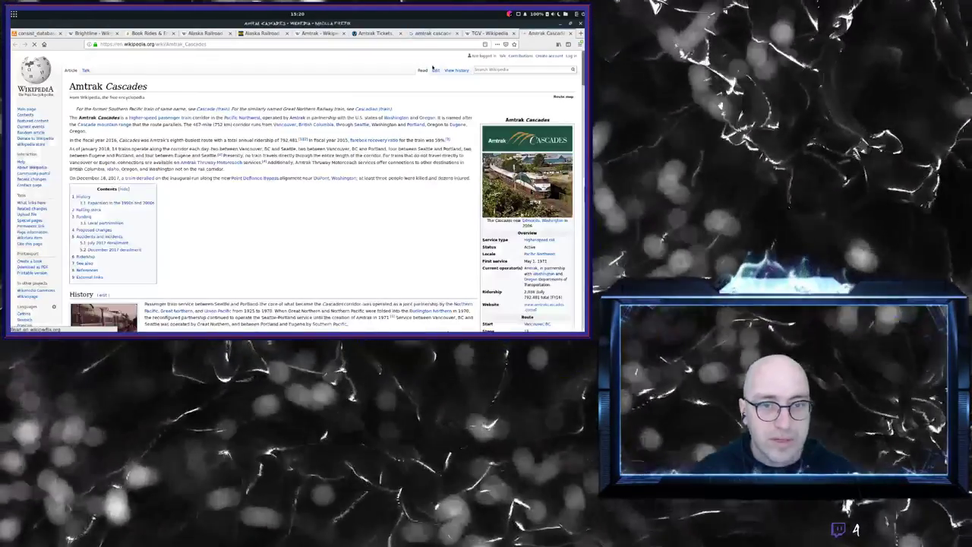
left_click(495, 189)
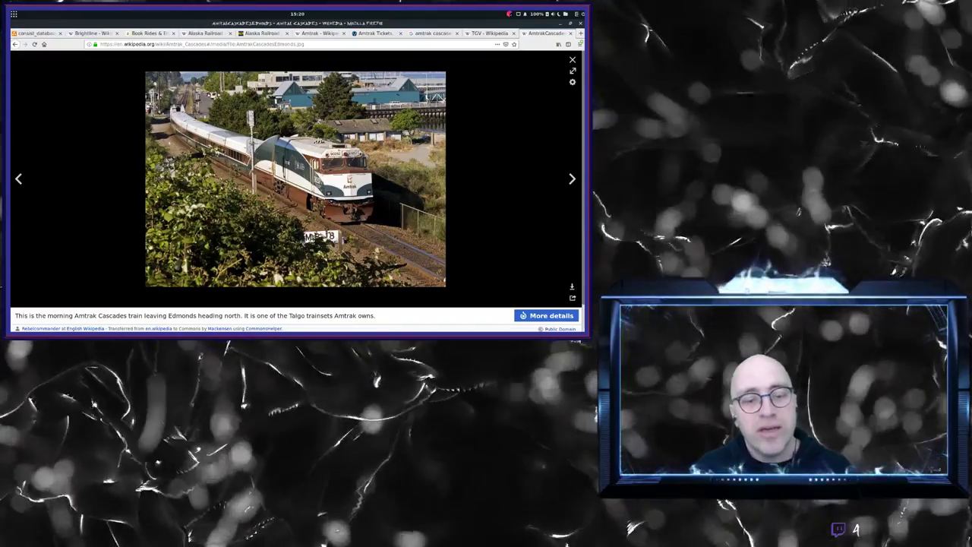
Close the Amtrak Cascades image search and the TGV Wikipedia article, keeping the Cascades photo open.
left_click(452, 34)
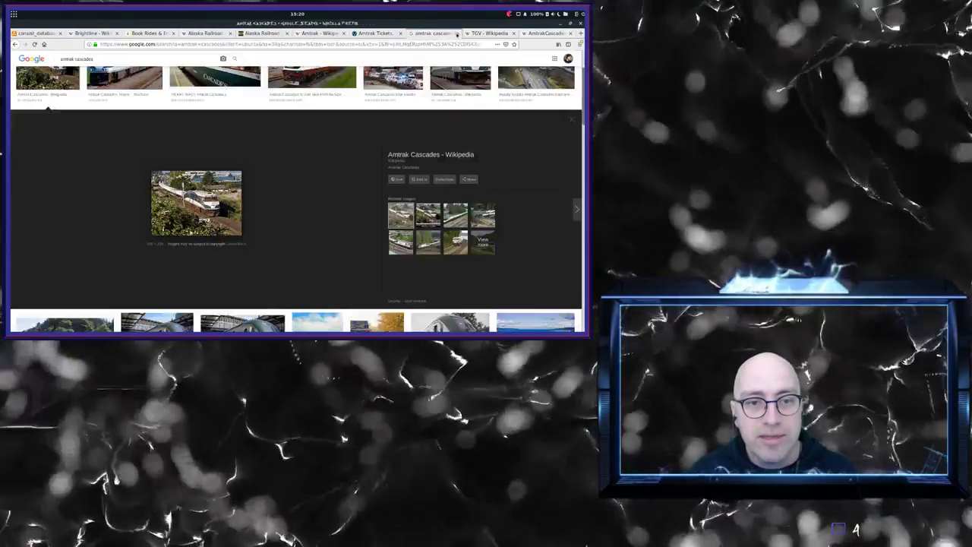
left_click(458, 34)
left_click(458, 33)
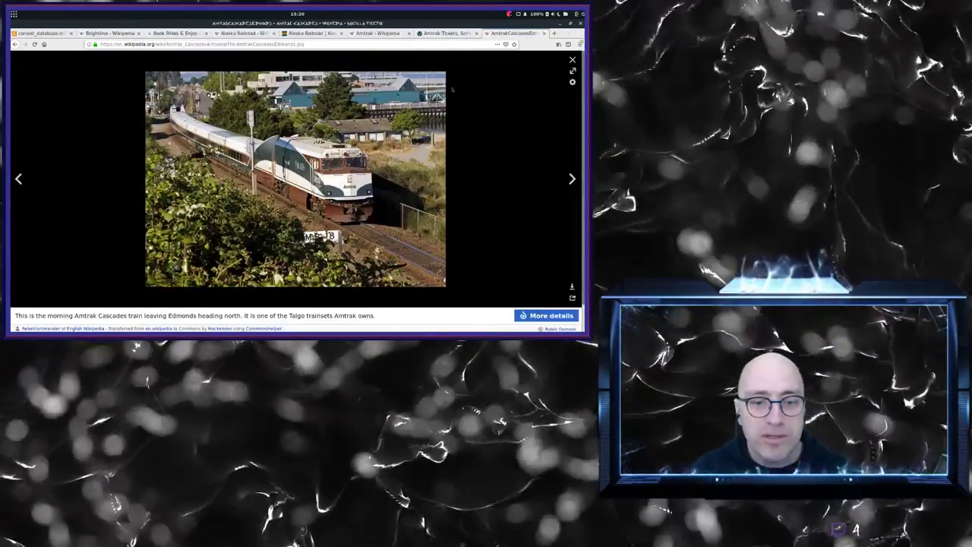
Search for "amtrak acela" in a new browser tab and show the image results.
key("ctrl+t")
type("amtrak ca")
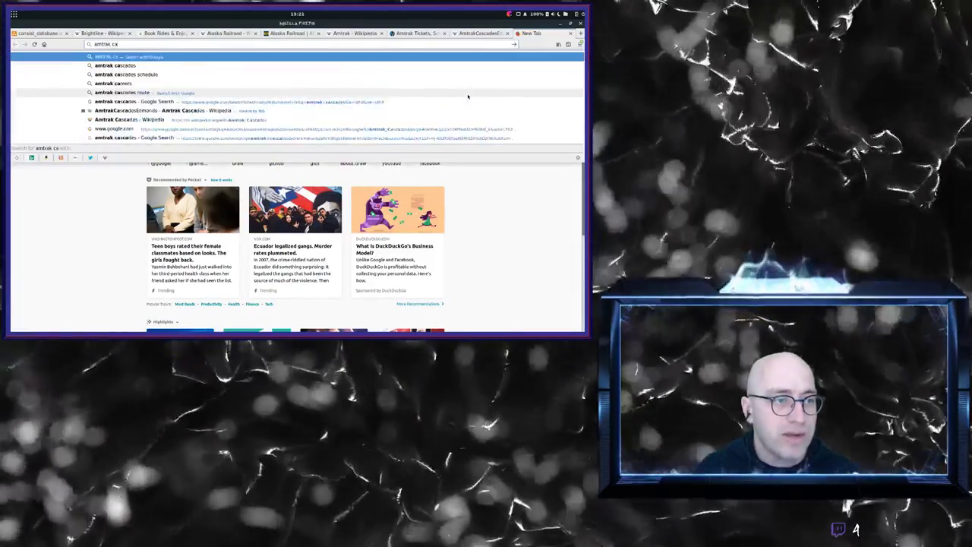
key("BackSpace")
type("cela")
key("Return")
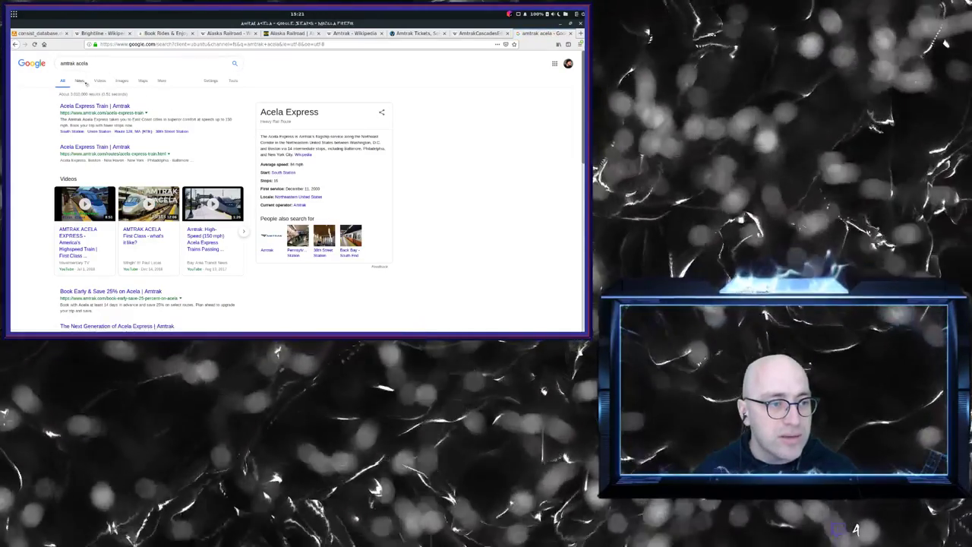
left_click(120, 81)
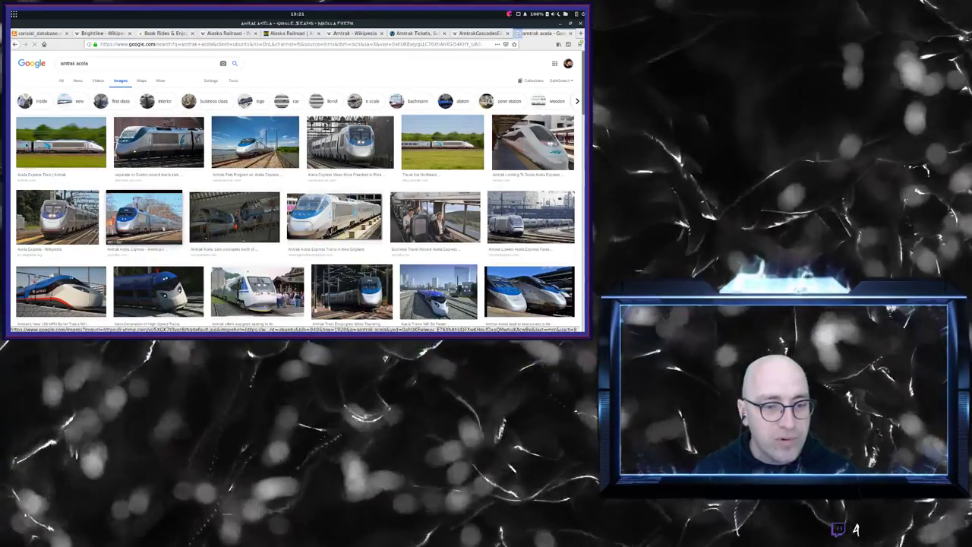
Examine an Acela Express picture and a related train image, then close the Acela search and the enlarged Cascades photo.
left_click(144, 218)
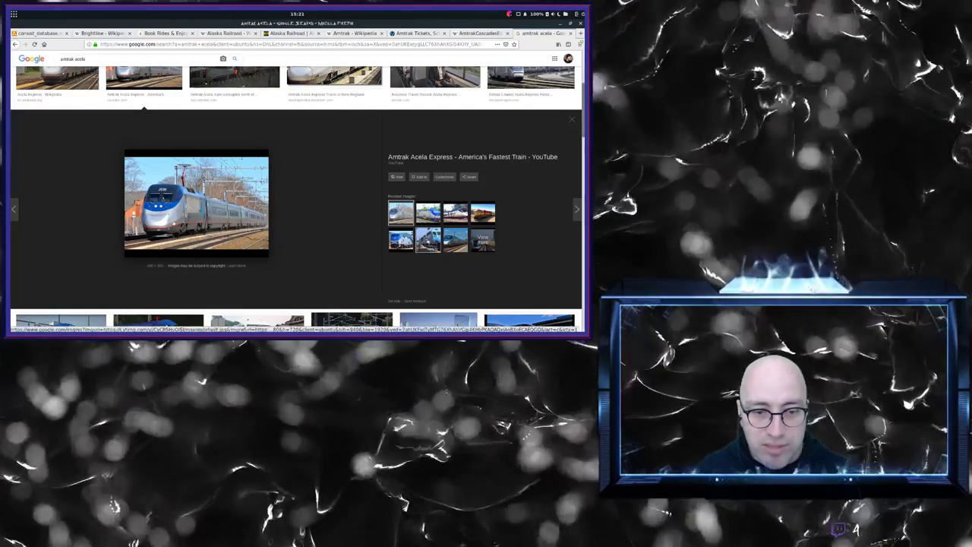
left_click(427, 240)
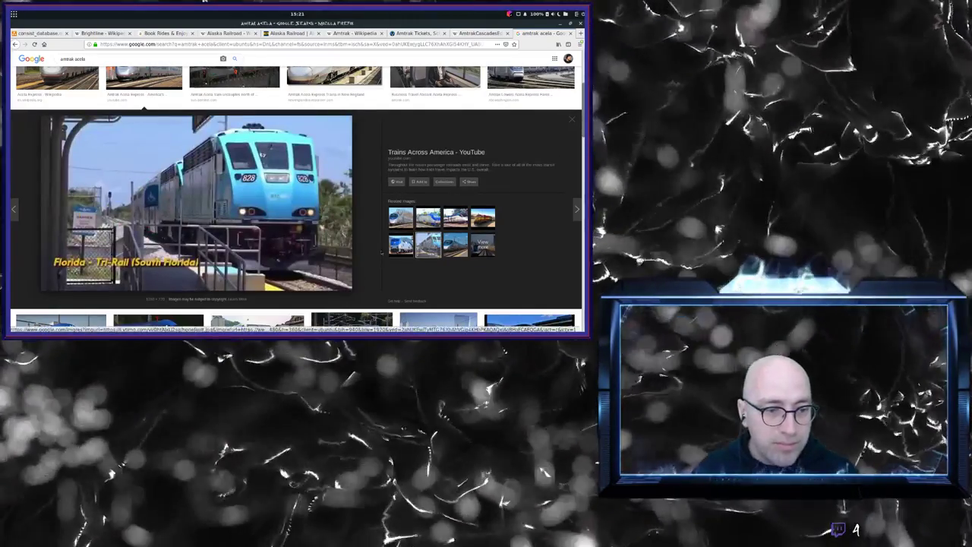
scroll(73, 145, "up", 3)
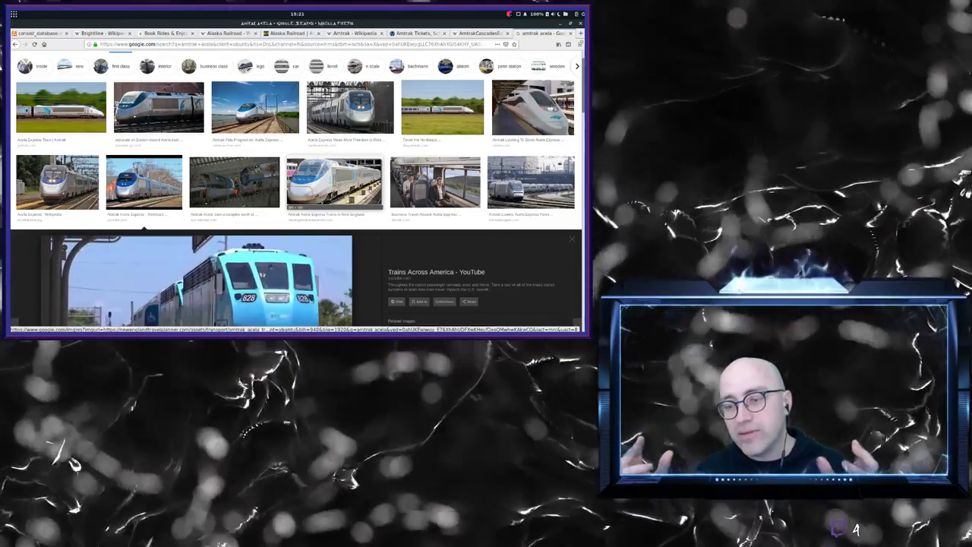
scroll(144, 226, "down", 5)
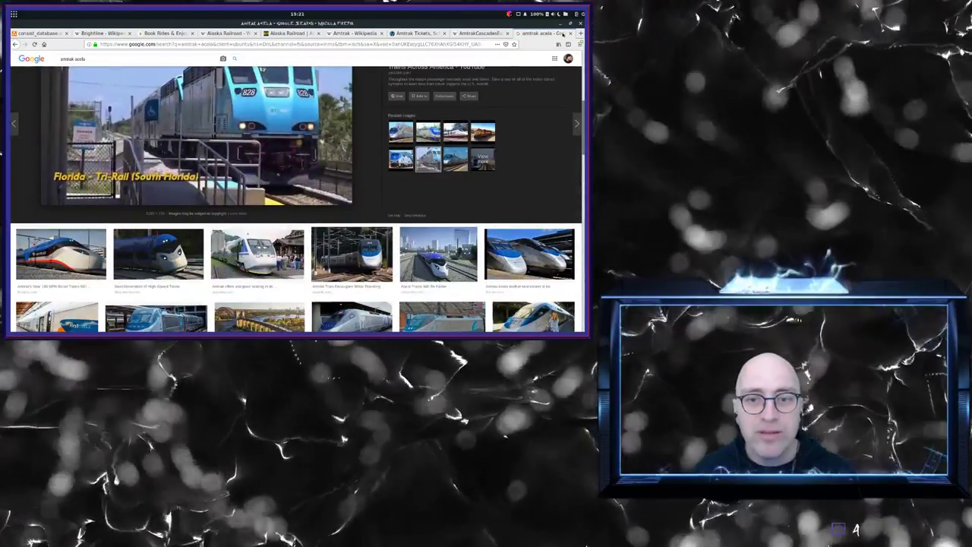
key("ctrl+w")
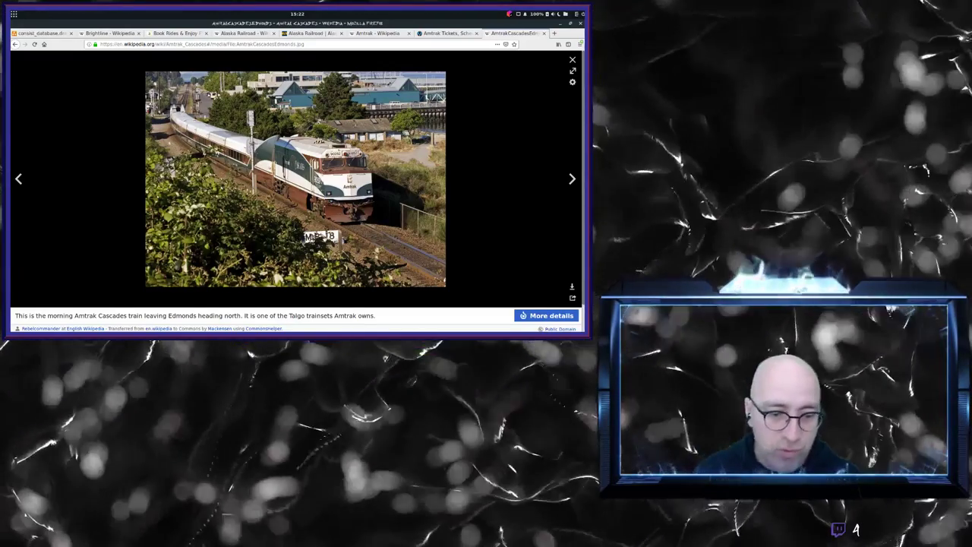
left_click(572, 59)
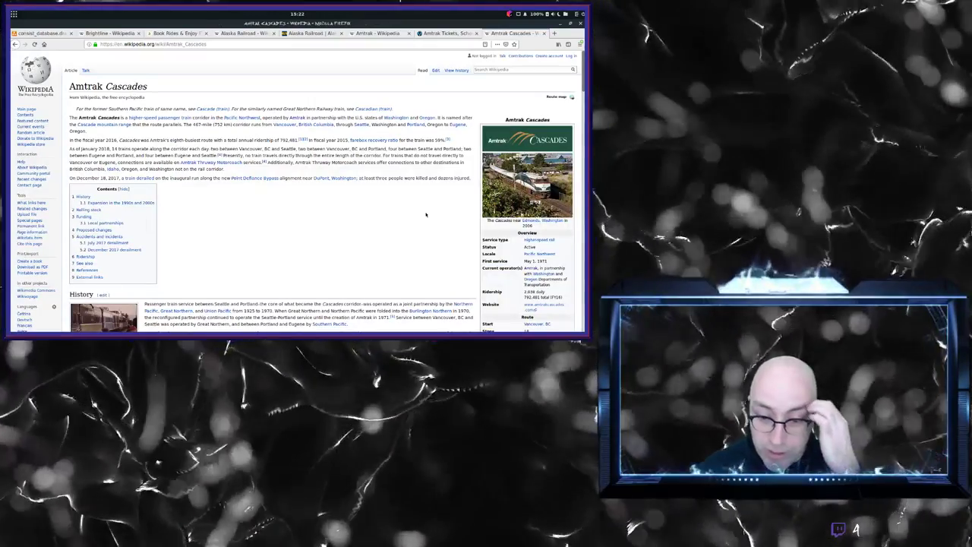
View the enlarged Talgo Series 8 trainset photo in the Rolling stock section of the Amtrak Cascades article.
scroll(416, 182, "down", 2)
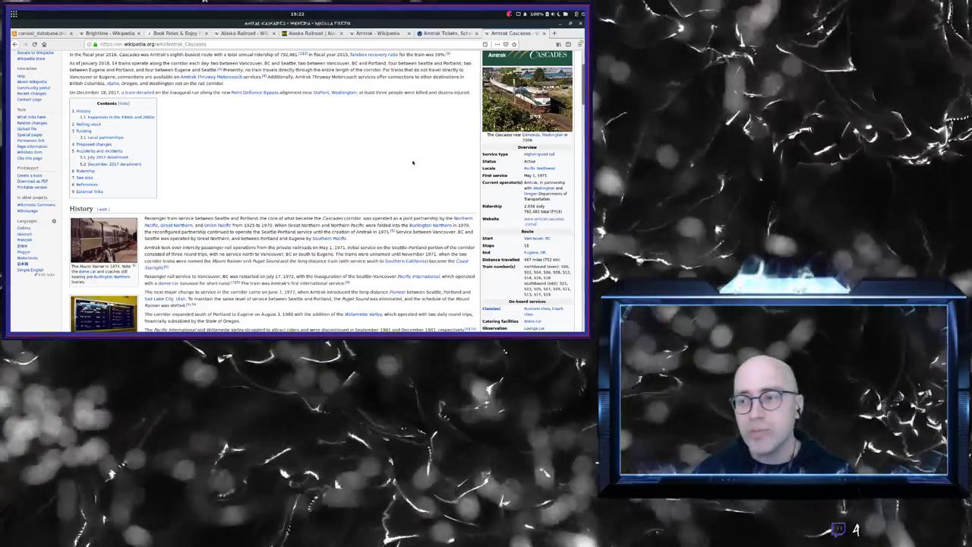
scroll(413, 162, "down", 6)
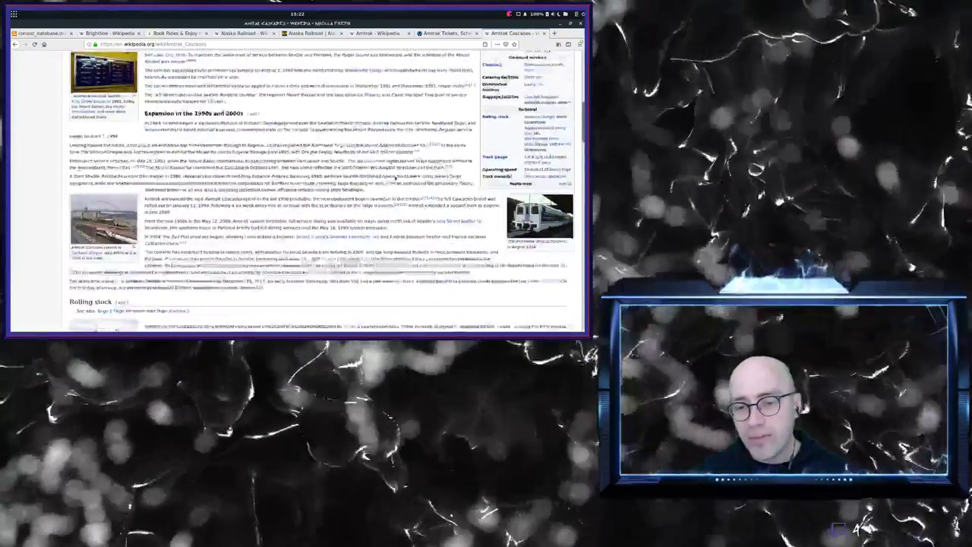
scroll(393, 183, "down", 3)
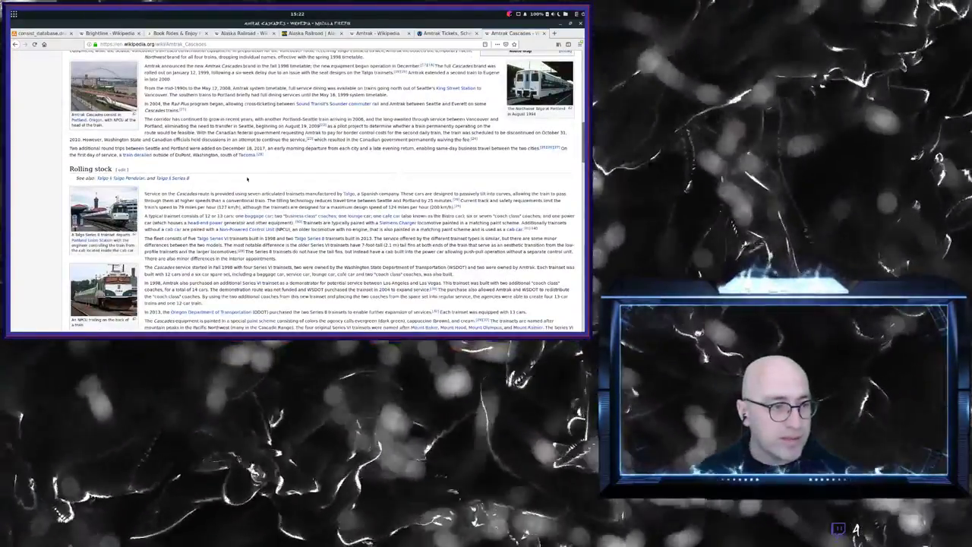
scroll(232, 183, "down", 2)
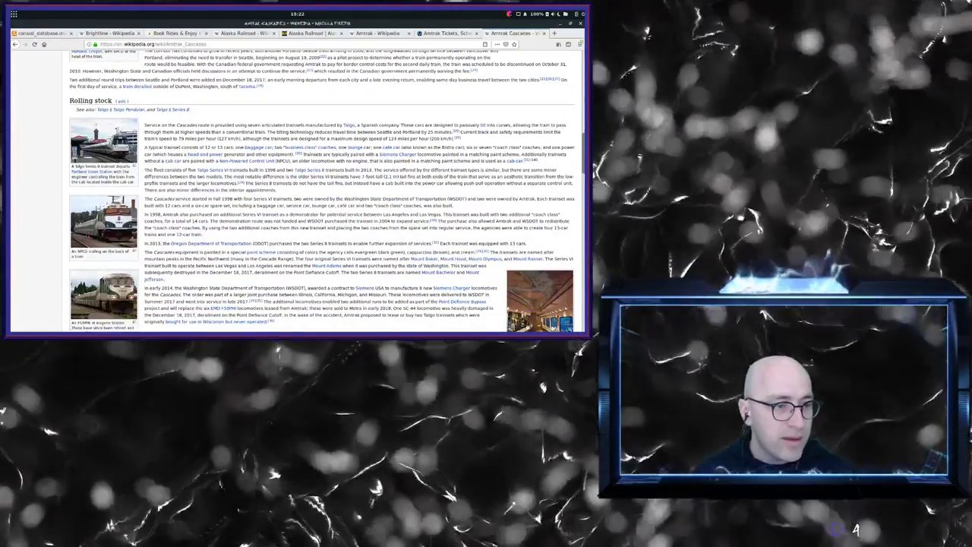
left_click(104, 148)
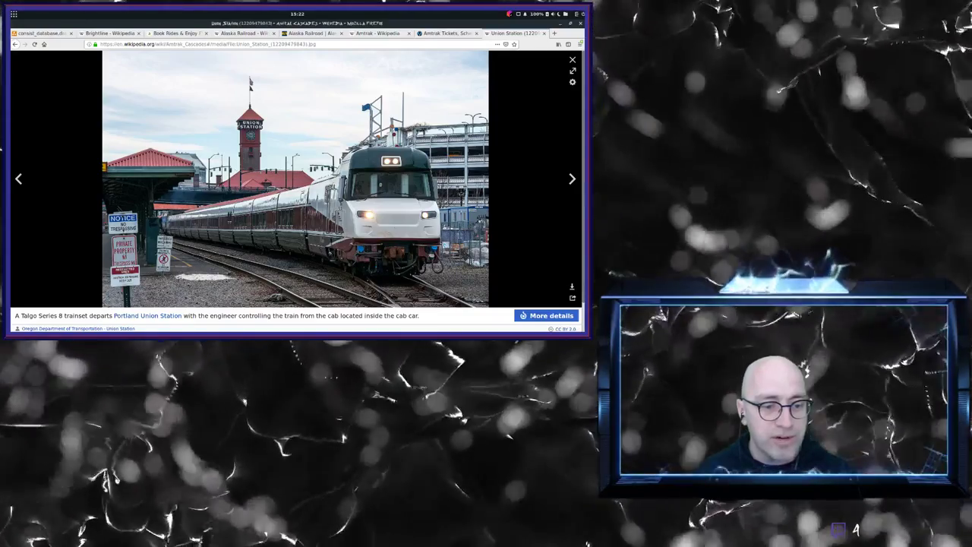
key("Escape")
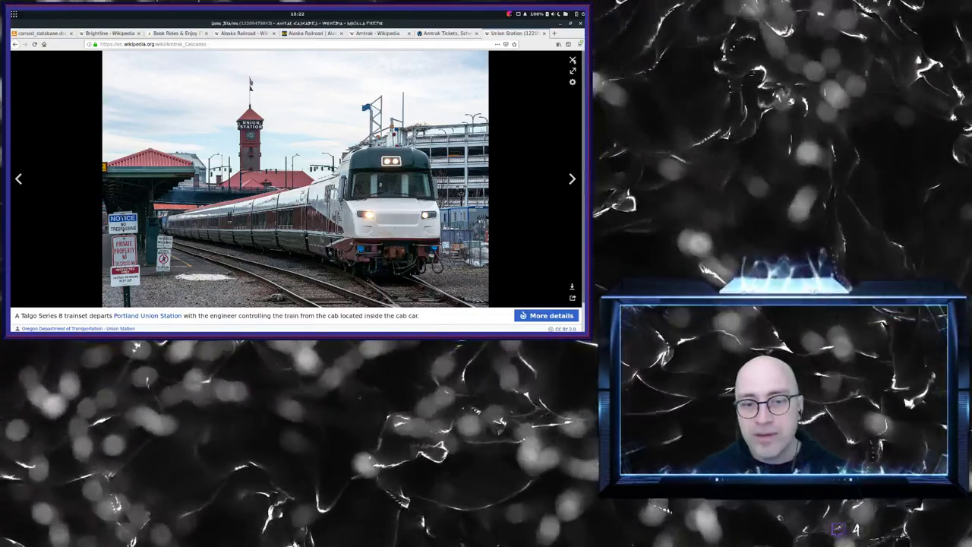
View the enlarged photos of the F59PHI at Eugene Station and the Siemens Charger locomotive.
scroll(432, 215, "down", 5)
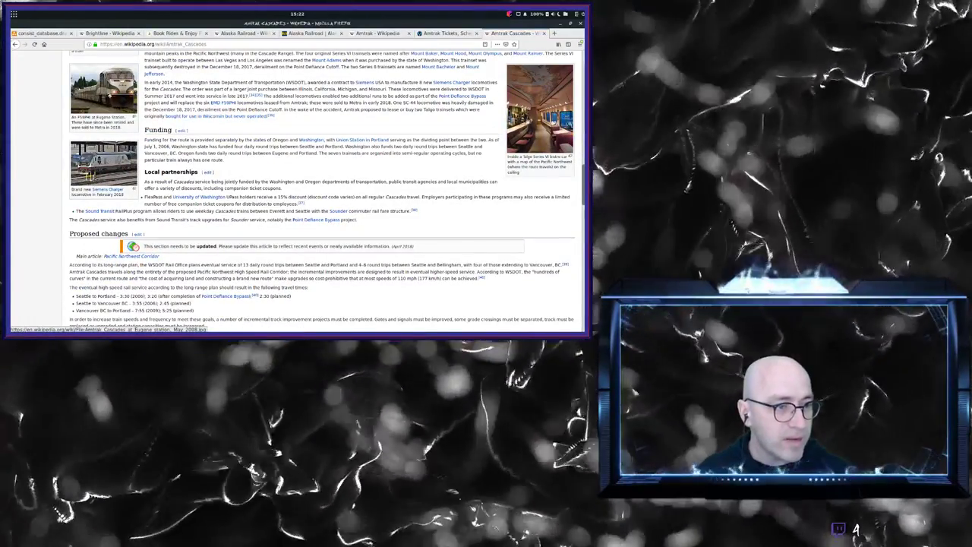
left_click(103, 95)
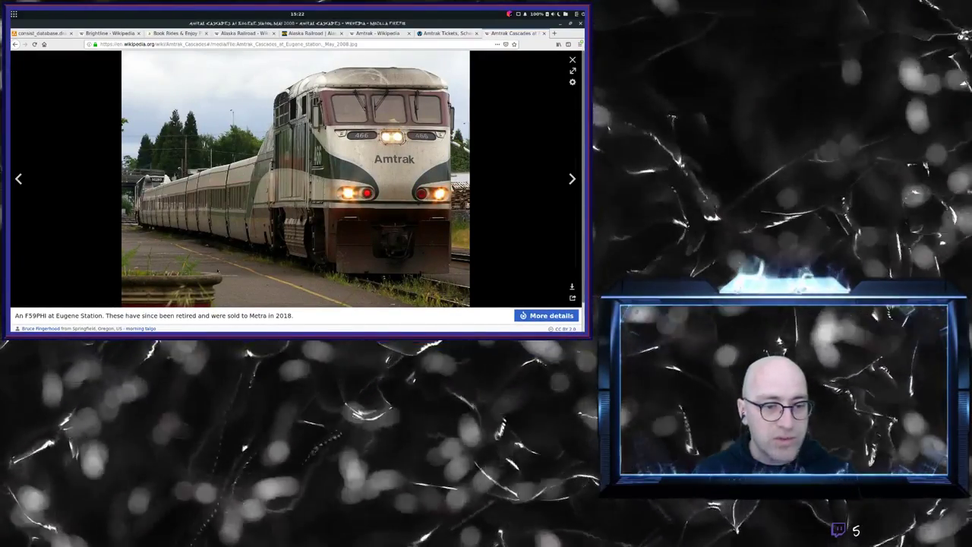
left_click(15, 45)
left_click(99, 80)
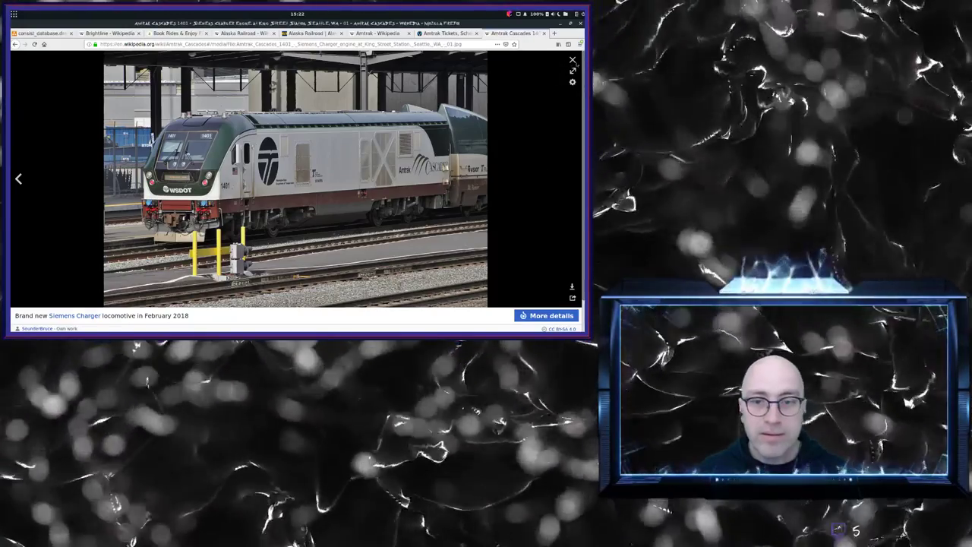
left_click(573, 60)
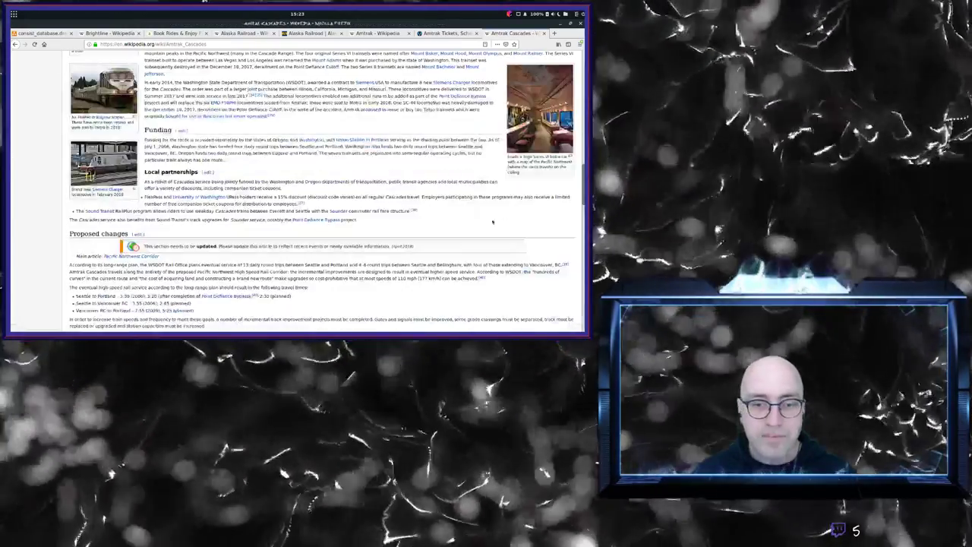
Close the Amtrak Cascades article and return to the consist_database.drawio diagram.
scroll(492, 221, "up", 5)
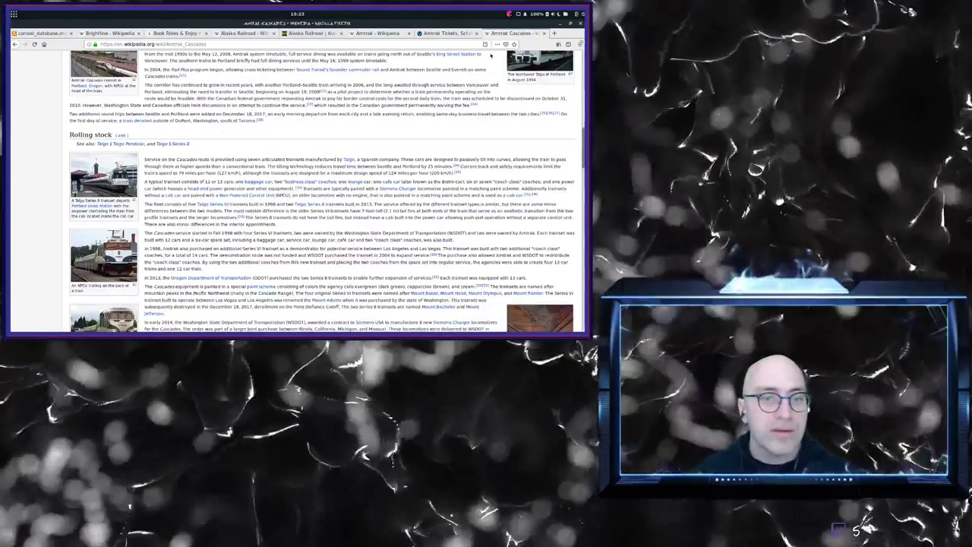
key("ctrl+w")
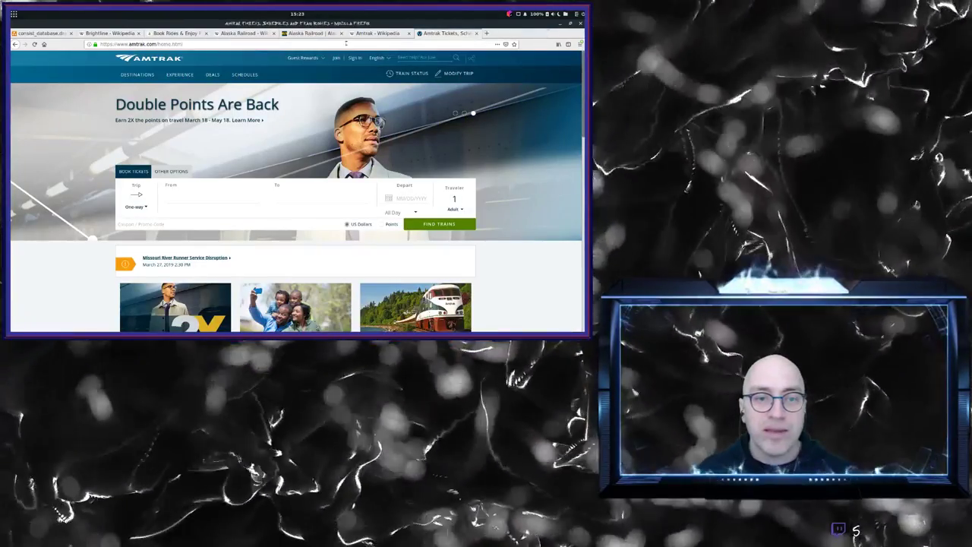
left_click(51, 32)
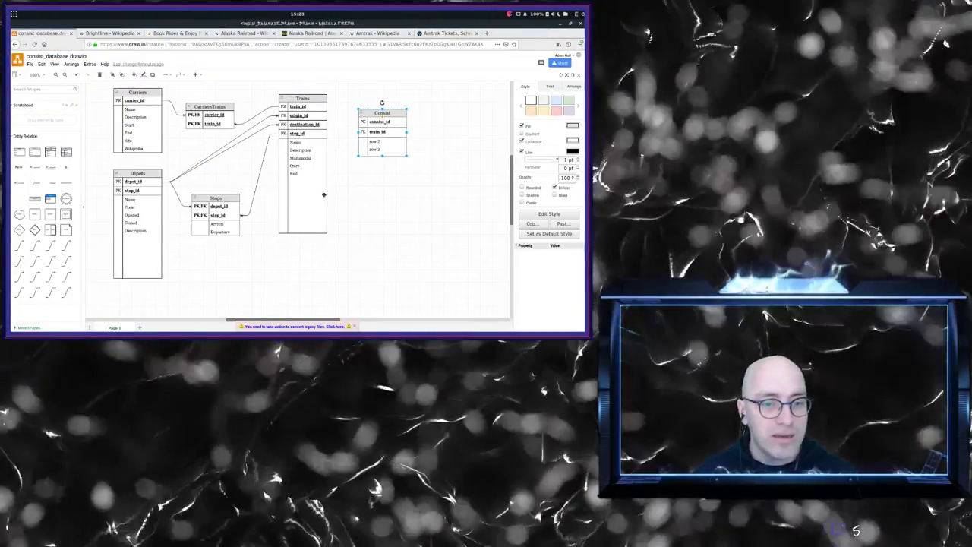
Add a table with one primary key and three plain rows beside Consist, adjusting the Consist table's position.
left_click_drag(401, 113, 409, 113)
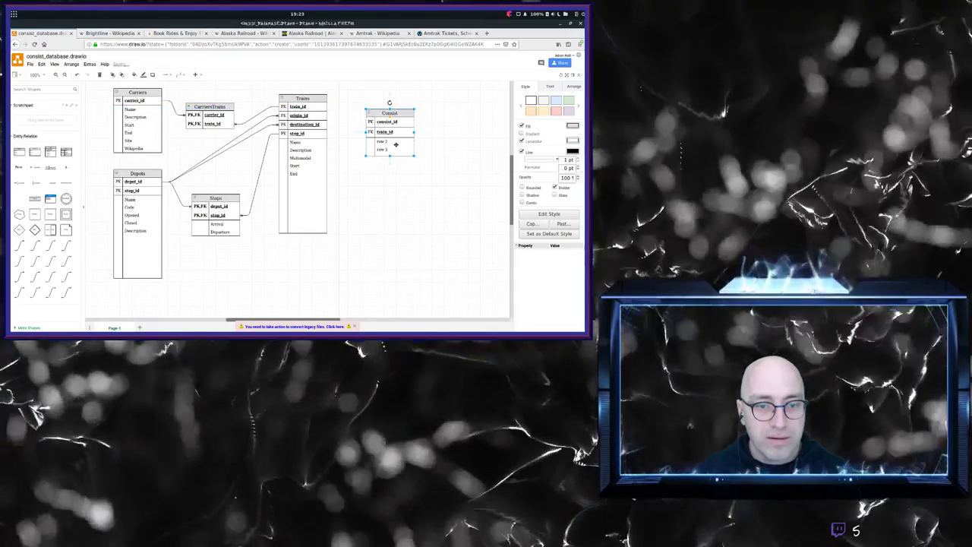
double_click(381, 142)
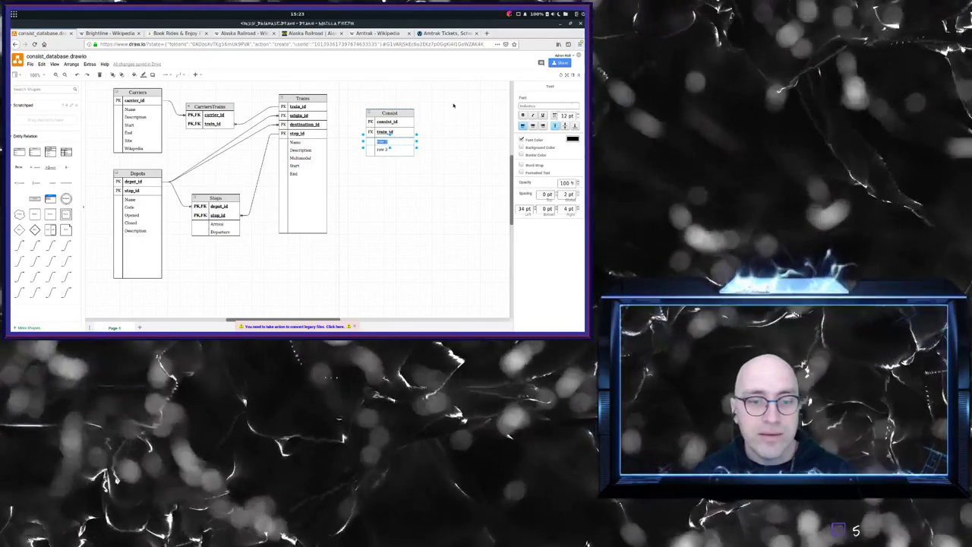
left_click(88, 142)
left_click_drag(66, 152, 453, 107)
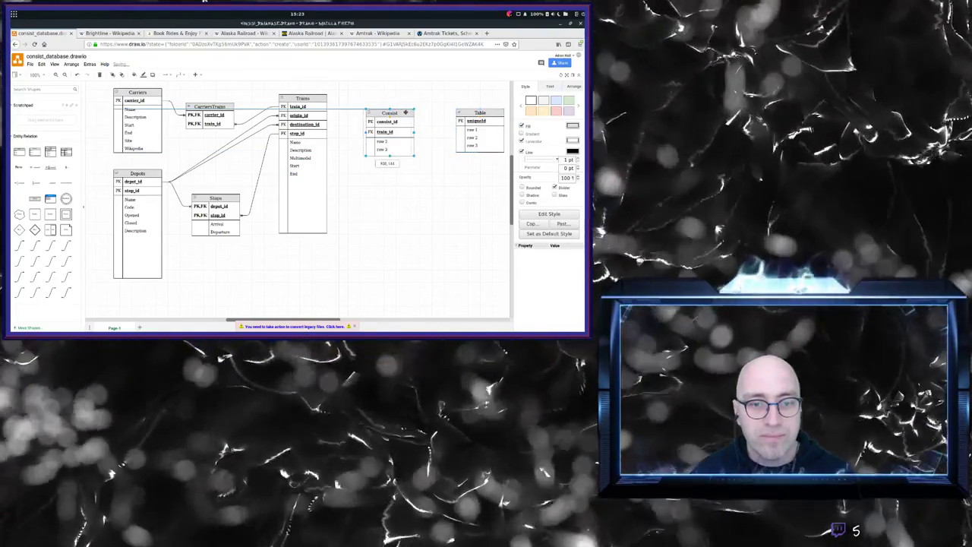
left_click(386, 112)
Add a table with two PK,FK rows below Consist and move the new single-key table beneath it.
left_click_drag(66, 152, 378, 186)
left_click(208, 118)
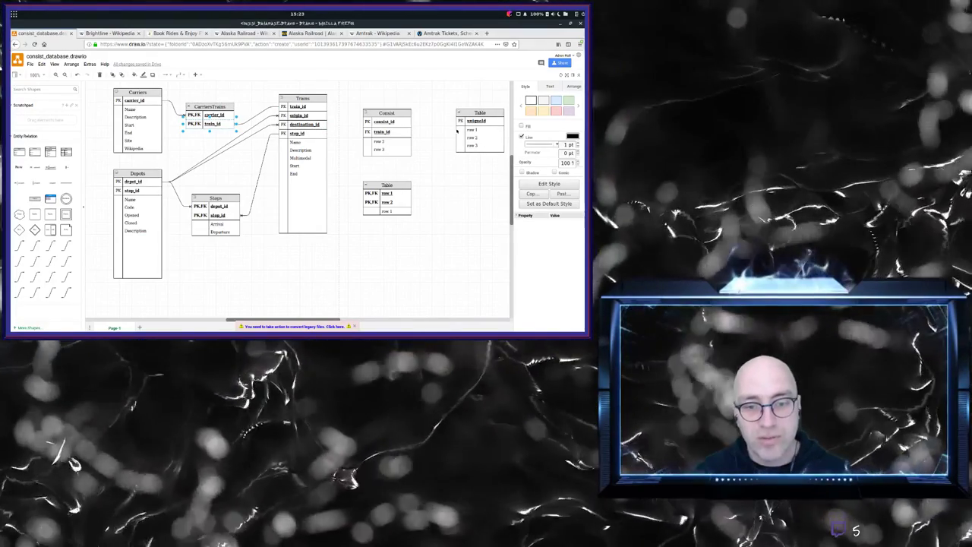
left_click_drag(481, 113, 392, 238)
left_click(435, 235)
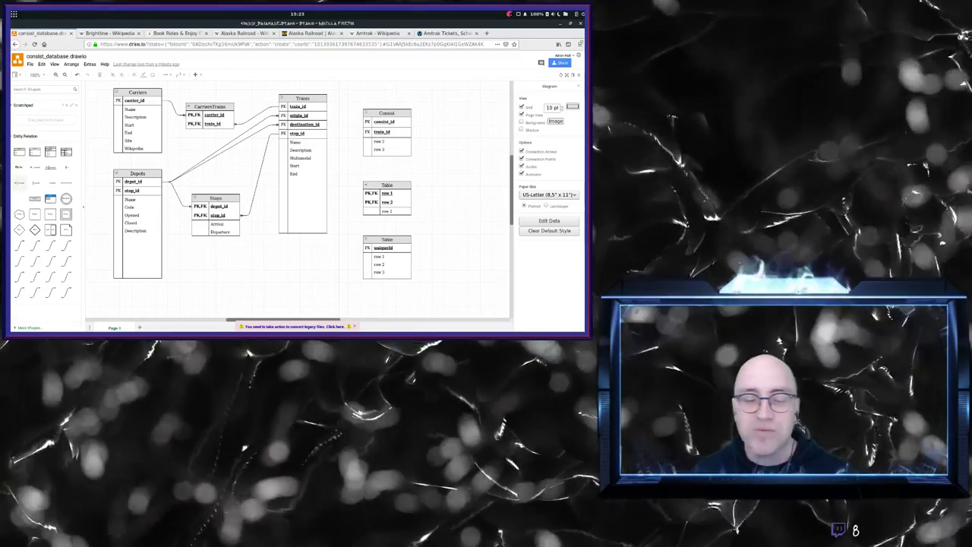
Name the new table with two PK,FK rows Units.
left_click_drag(20, 183, 106, 182)
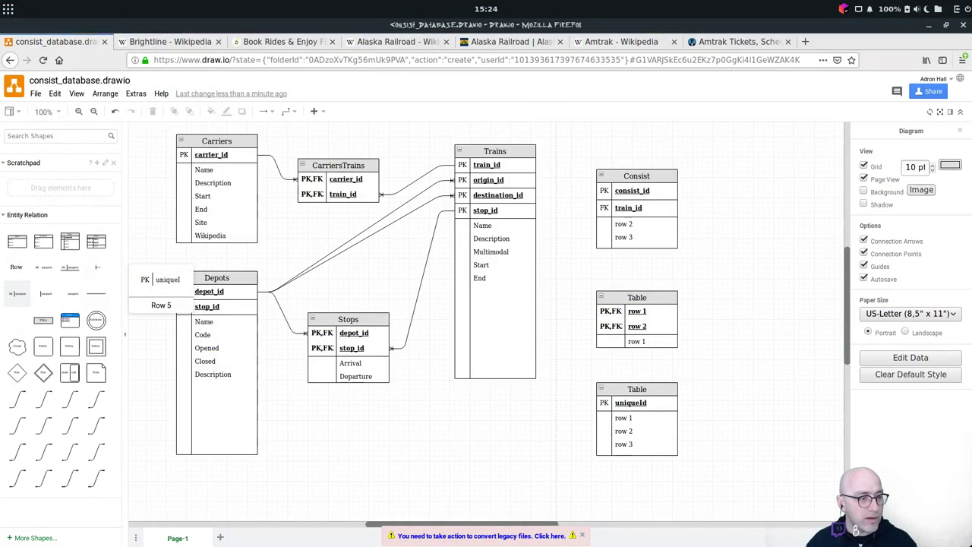
double_click(661, 297)
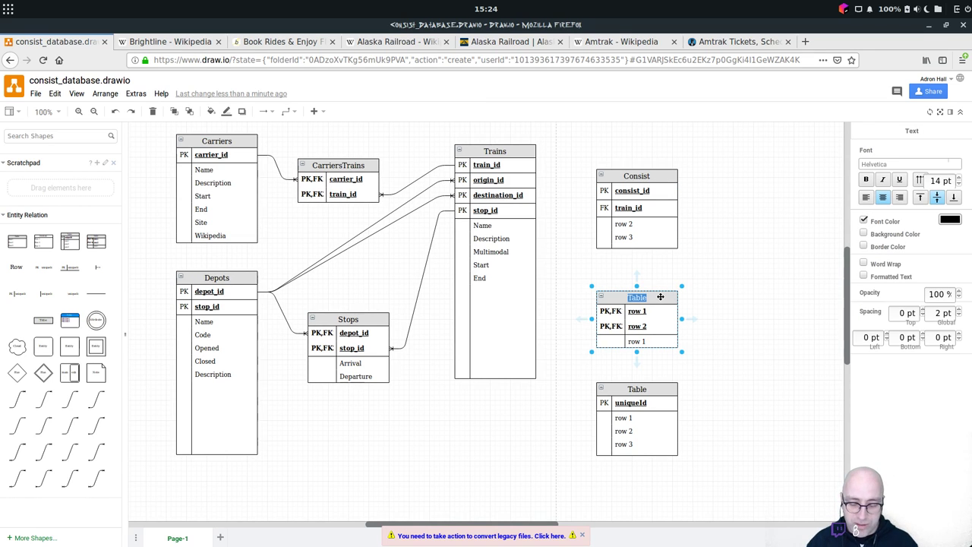
type("Units")
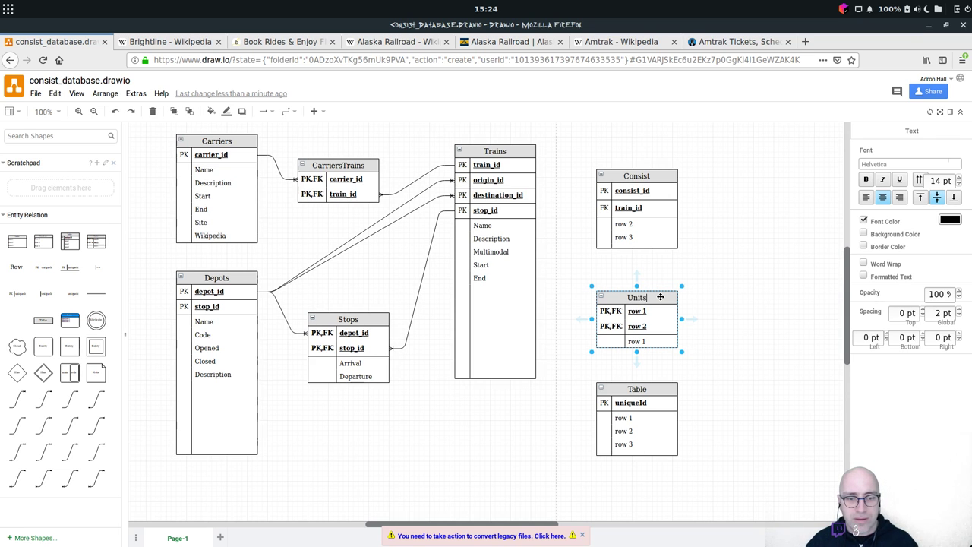
double_click(659, 297)
left_click(650, 297)
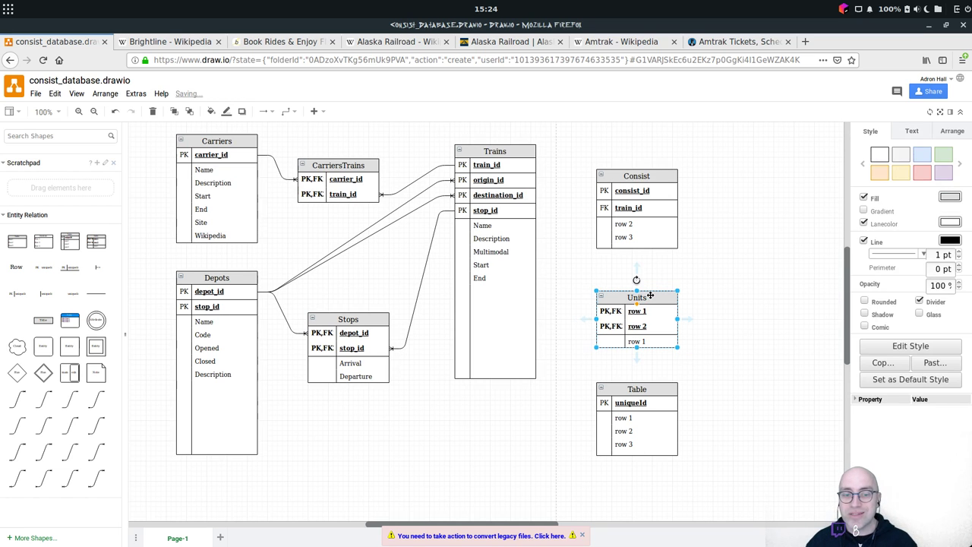
Rename the table with two PK,FK rows directly below Consist to Loads.
double_click(646, 297)
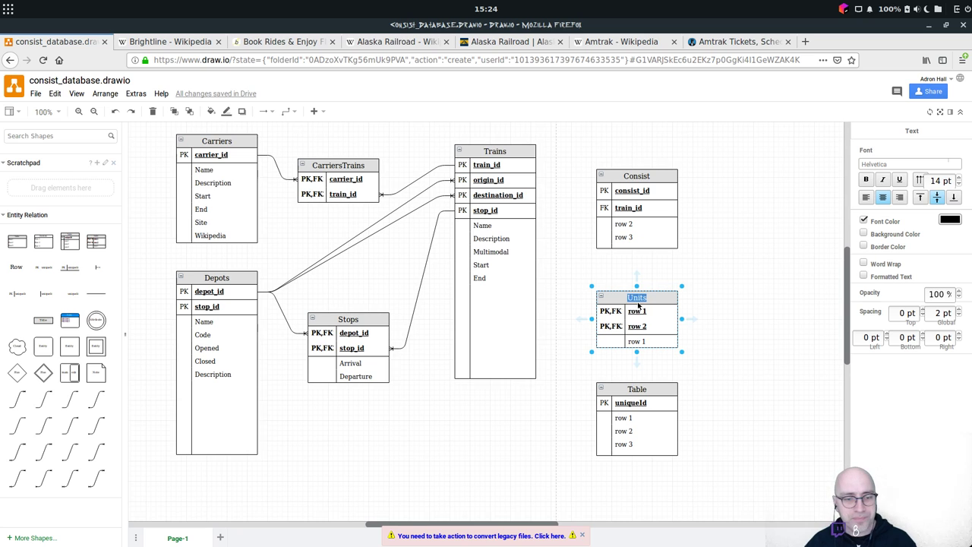
double_click(653, 296)
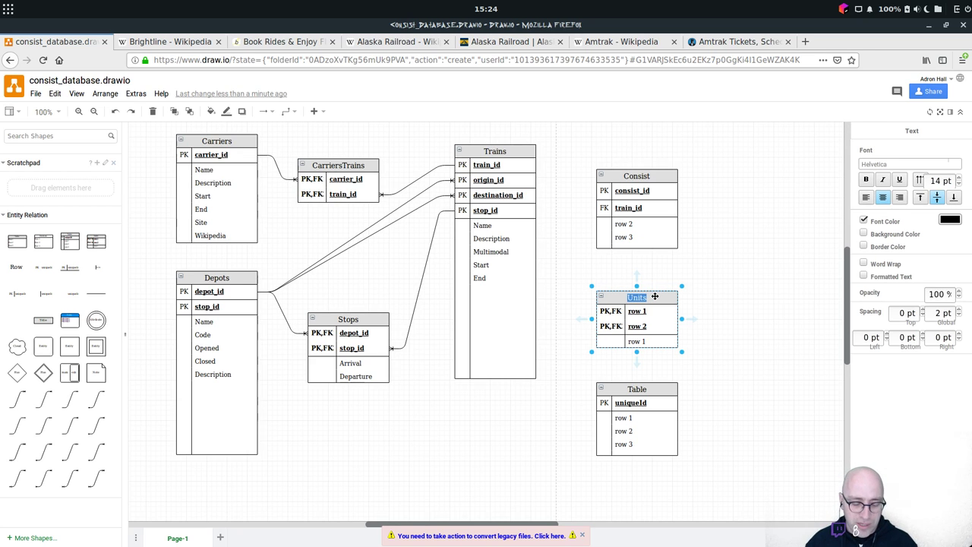
type("Car")
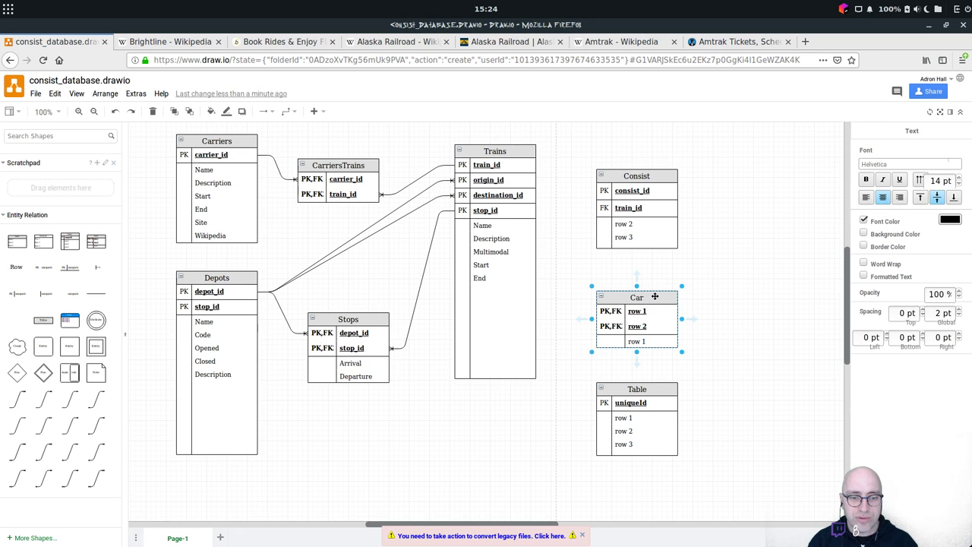
key("BackSpace")
key("BackSpace")
key("BackSpace")
type("Loads")
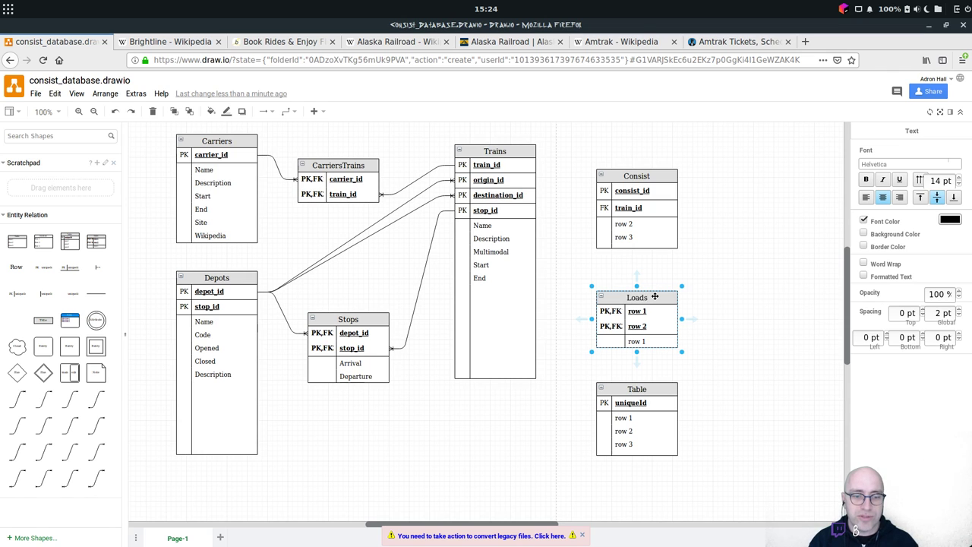
left_click(744, 339)
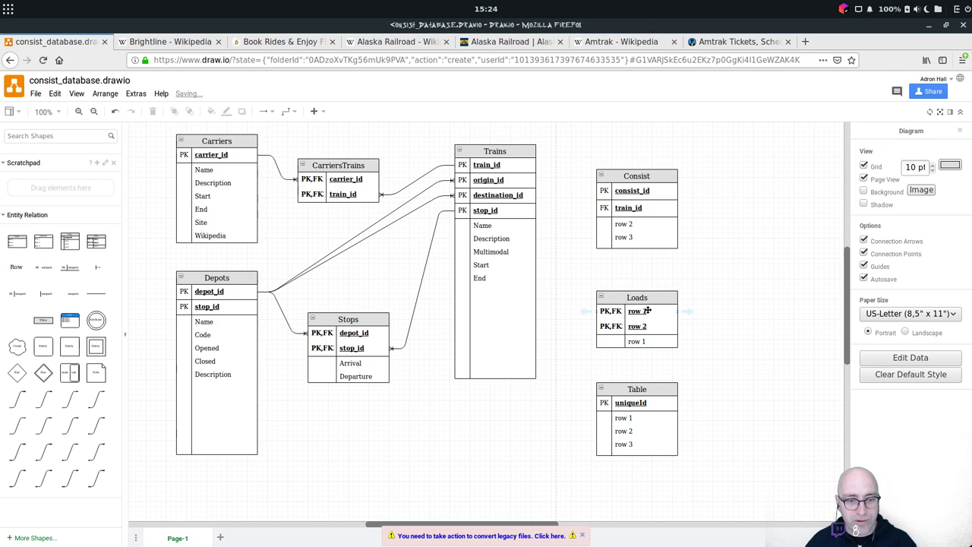
Name the single-key table below Loads Cars and label its first plain row Passenger.
double_click(638, 388)
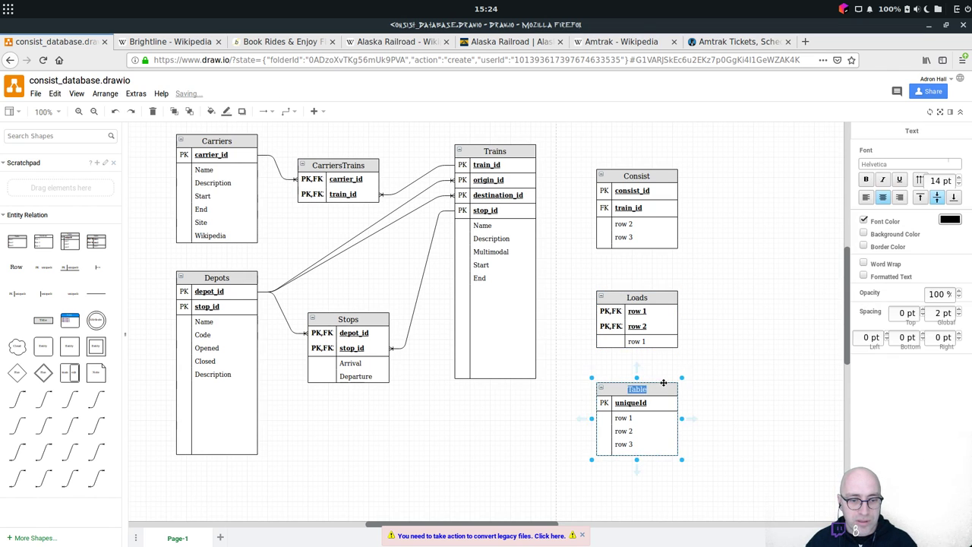
type("Cars")
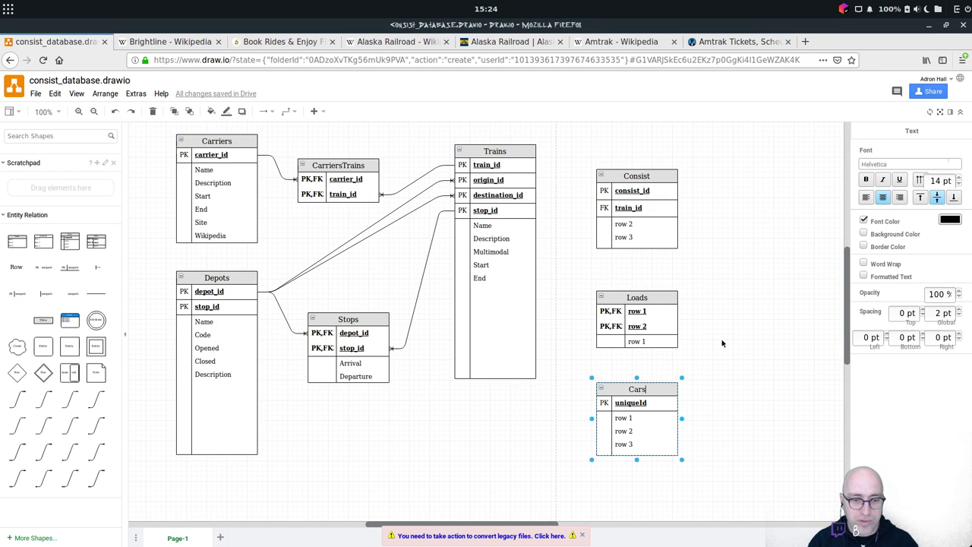
left_click(651, 403)
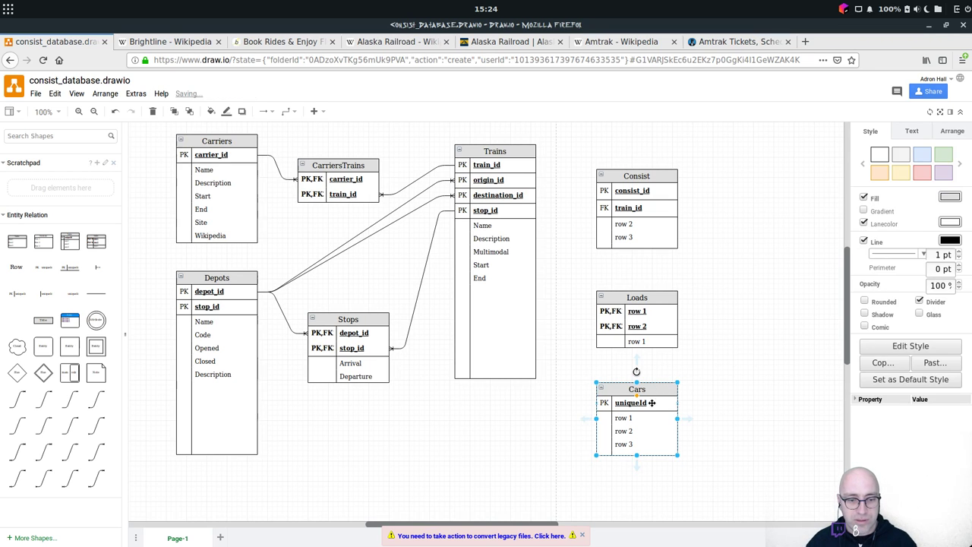
double_click(645, 419)
type("Passenger")
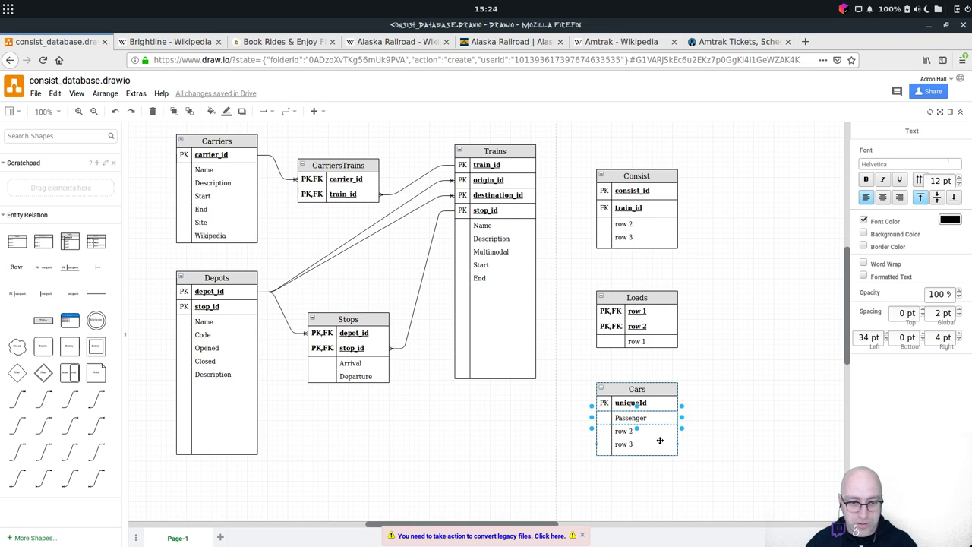
Change the label of the first plain row in the Cars table to Passengers.
double_click(649, 429)
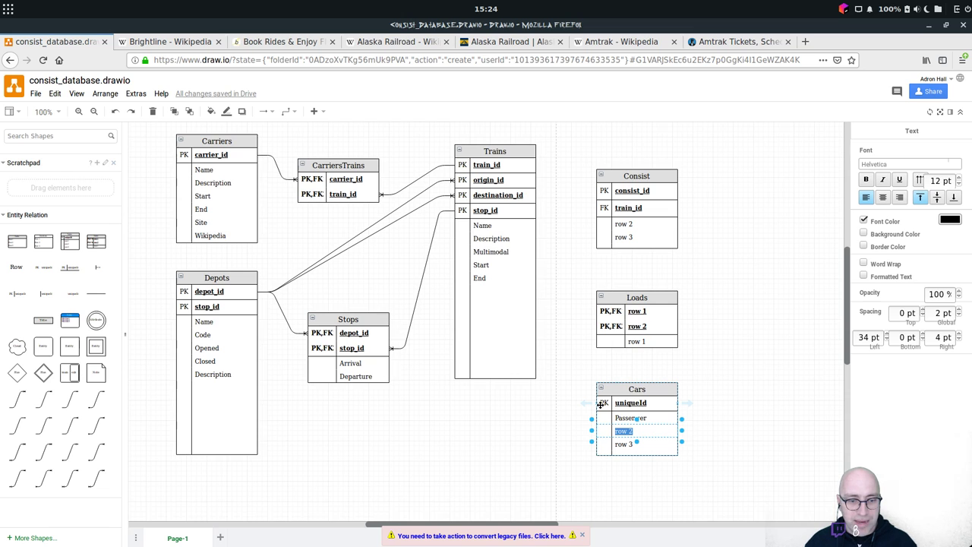
left_click(668, 404)
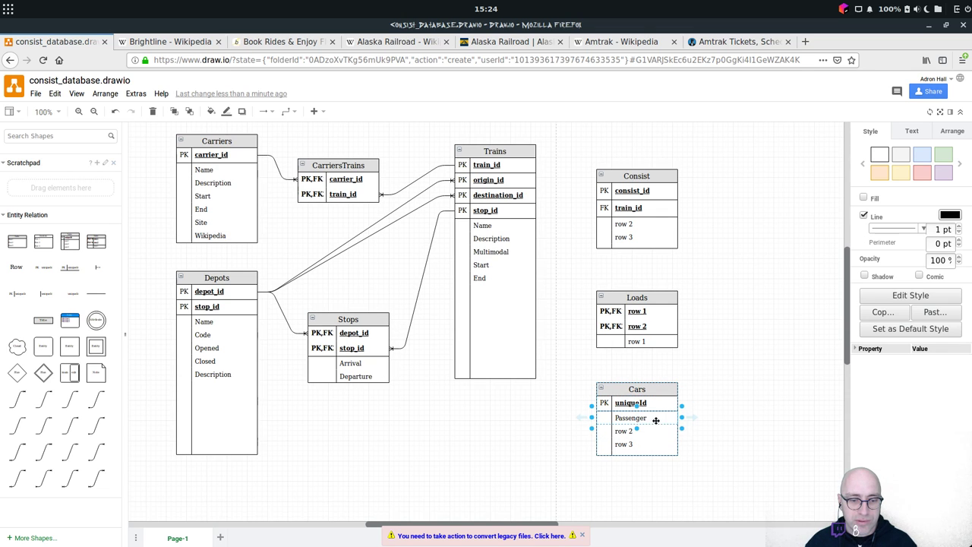
double_click(651, 429)
left_click(654, 419)
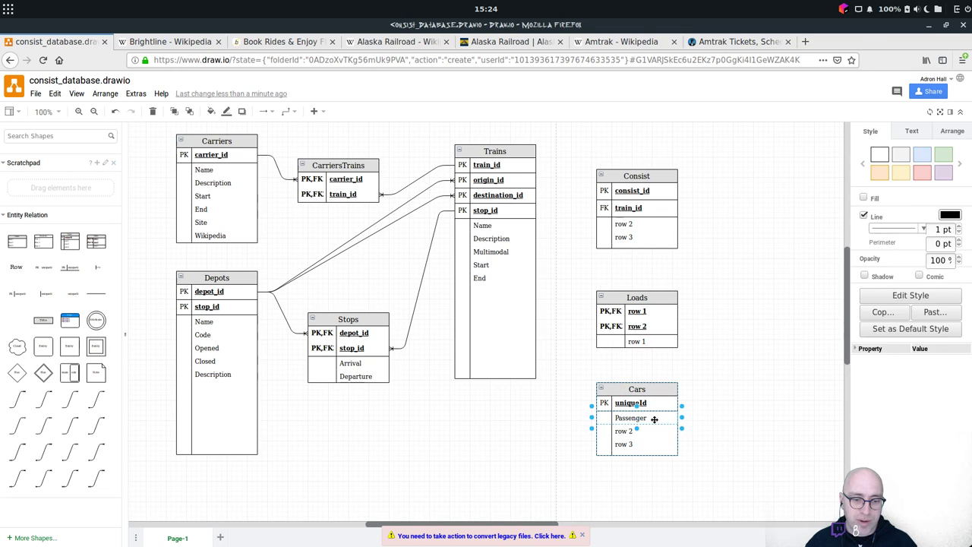
double_click(654, 420)
type("Passenge")
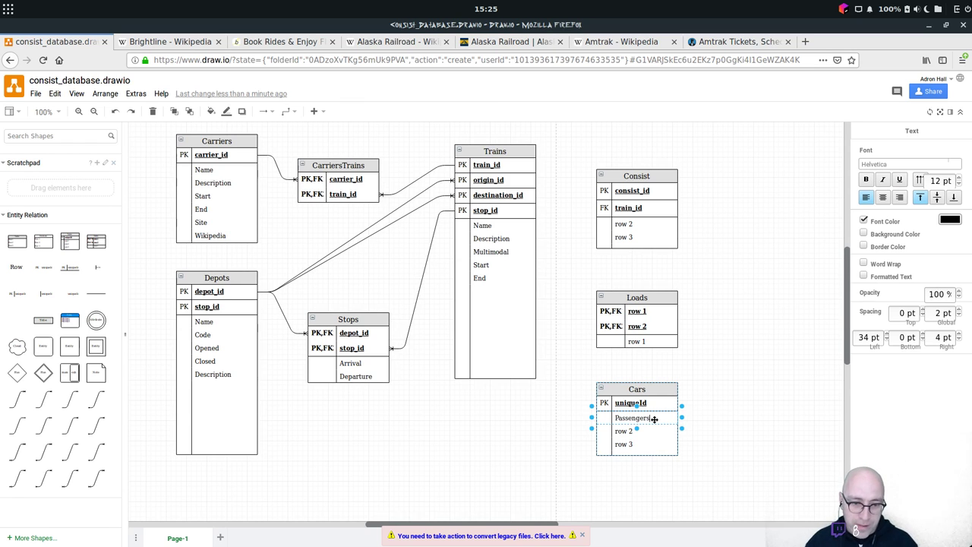
Move the Cars table to the right of the Consist table and shift the Loads table slightly right, below Consist.
left_click(663, 431)
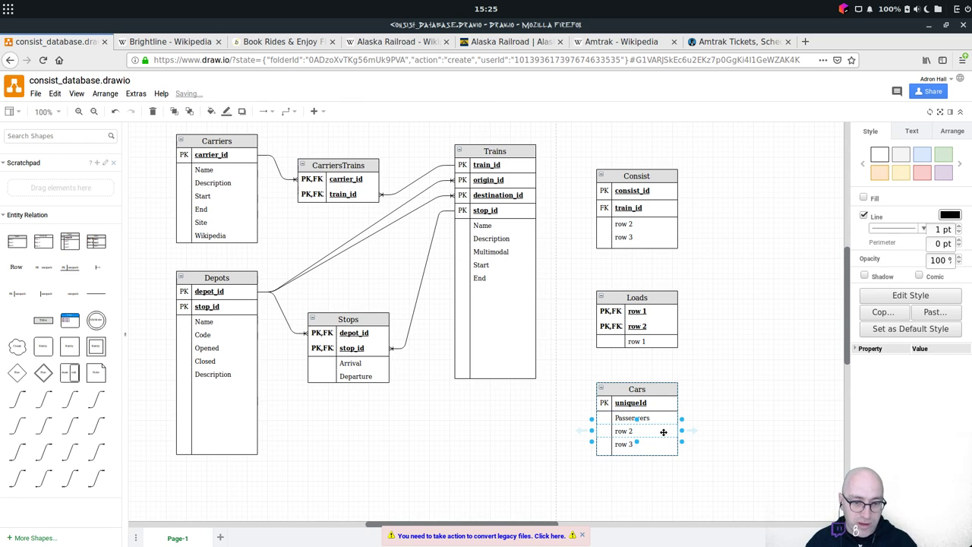
double_click(663, 431)
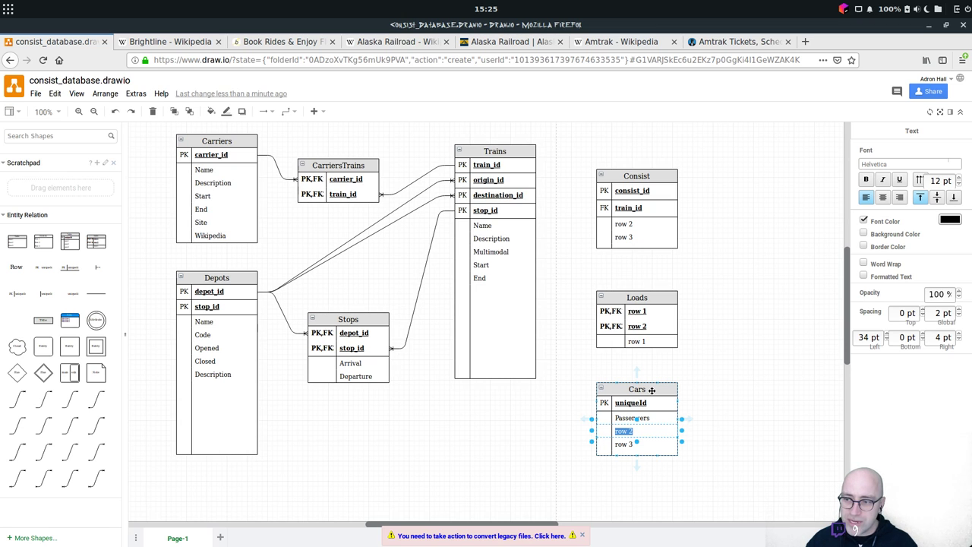
left_click_drag(653, 389, 790, 373)
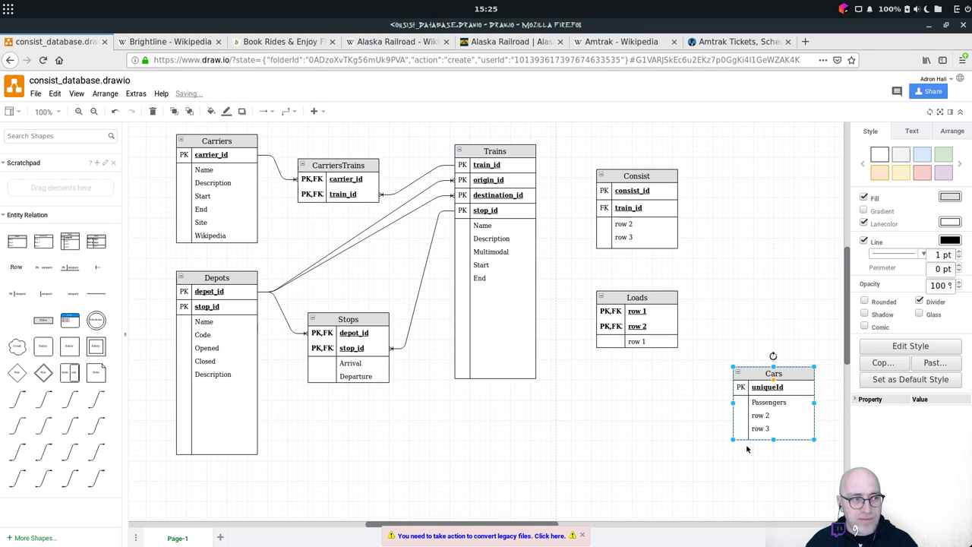
left_click_drag(555, 524, 597, 525)
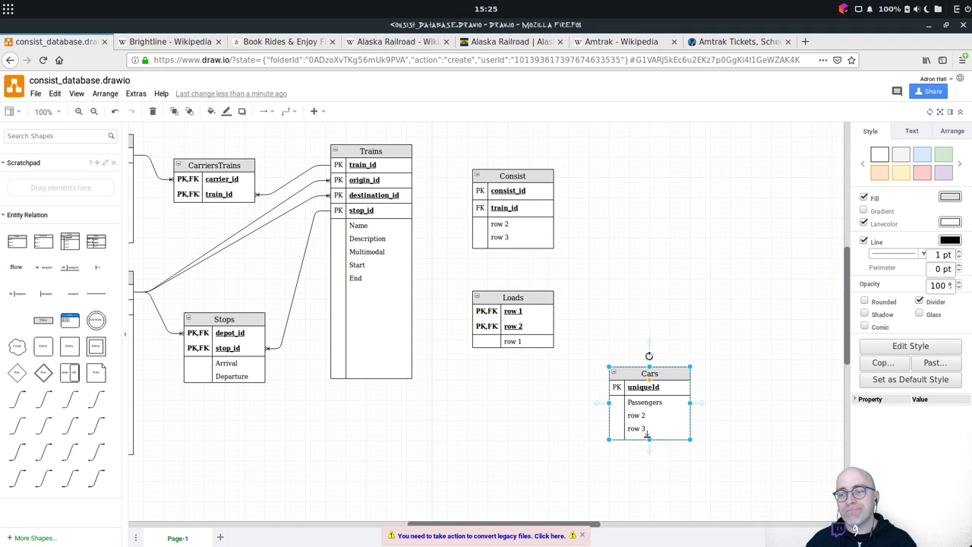
left_click_drag(669, 374, 750, 367)
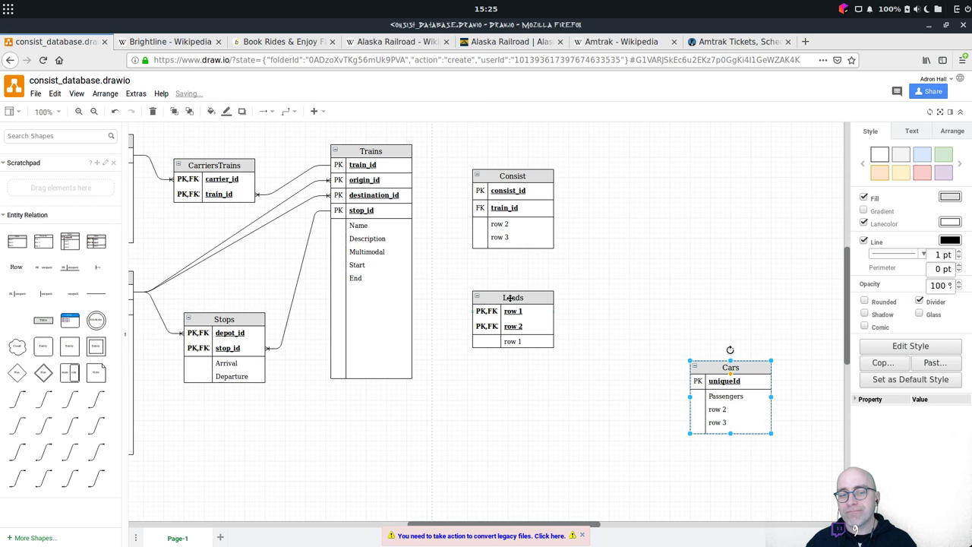
left_click_drag(510, 297, 546, 291)
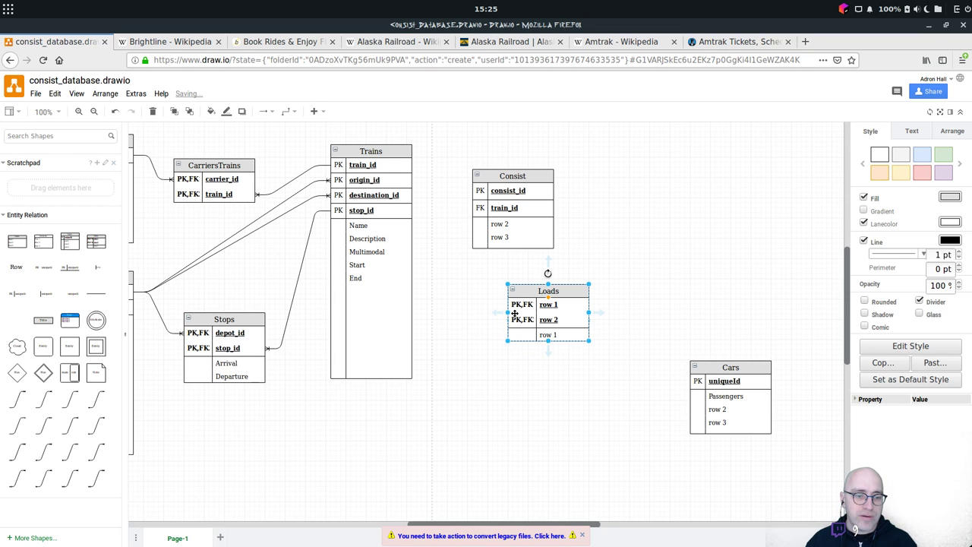
left_click_drag(744, 363, 724, 238)
Add a new single-key table below Cars and name it Freight.
left_click_drag(69, 241, 697, 355)
double_click(715, 360)
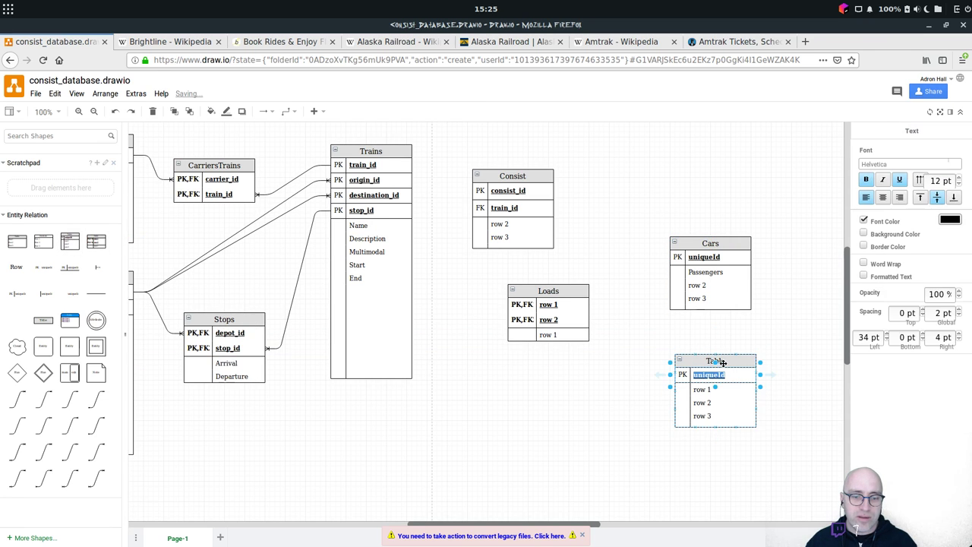
type("Freight")
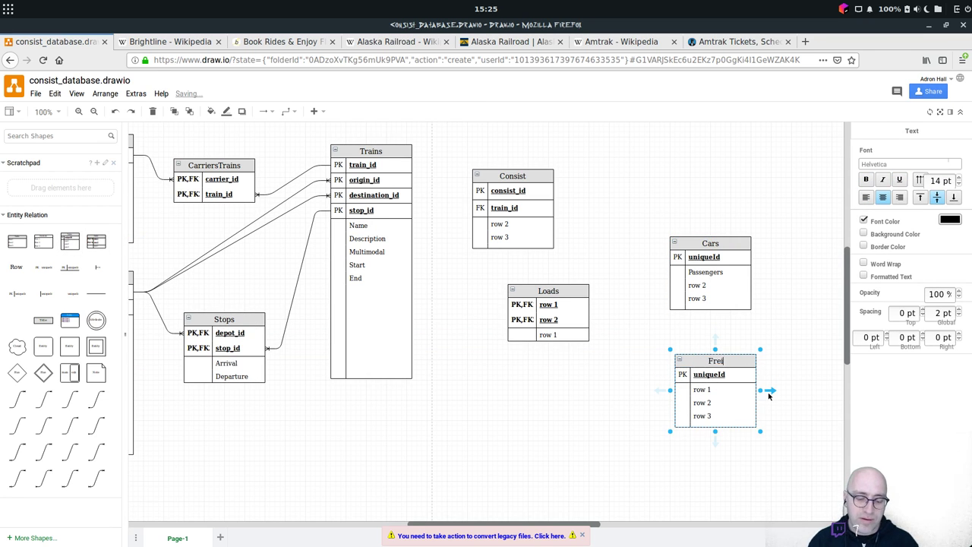
Rename the Cars table to PassengerCars.
double_click(724, 241)
type("P")
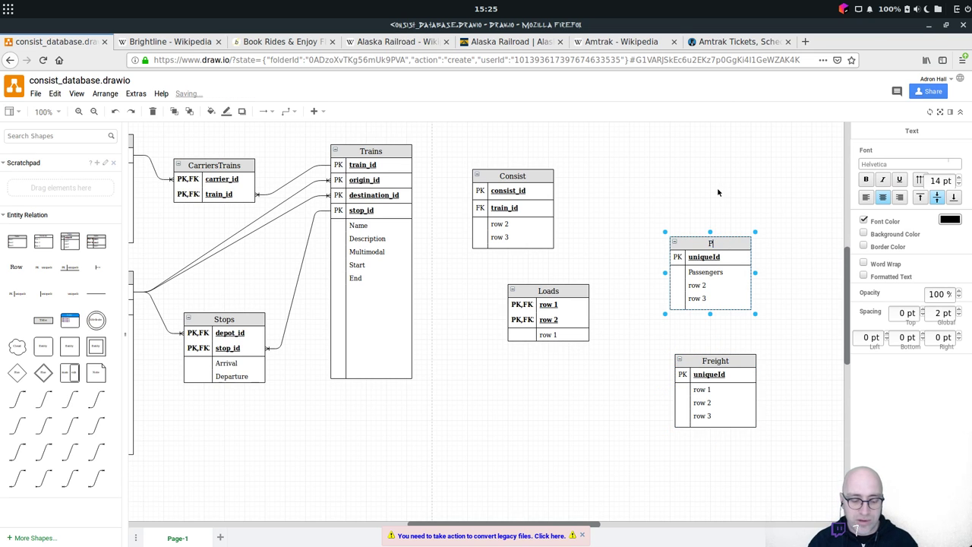
type("assengerCars")
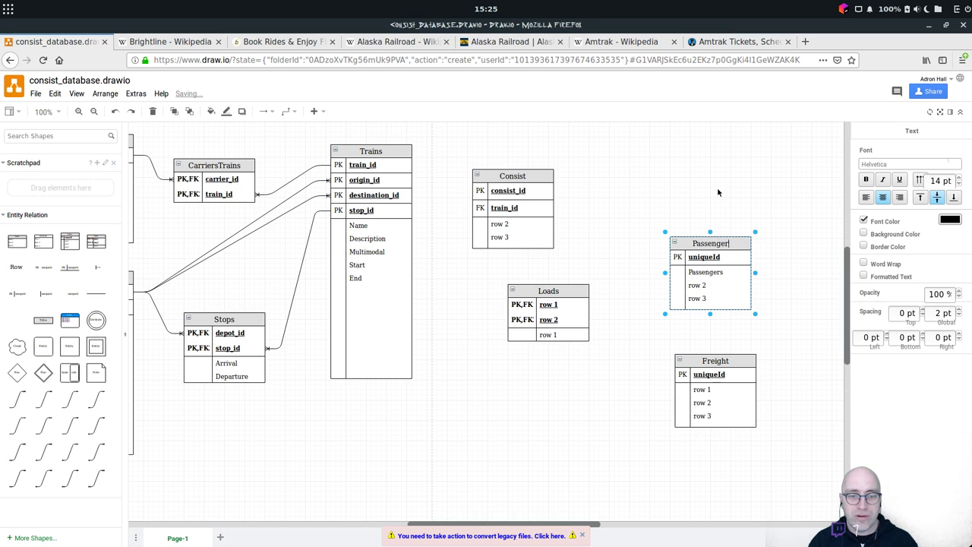
Rename the Freight table to FreightCars.
left_click(729, 360)
double_click(733, 360)
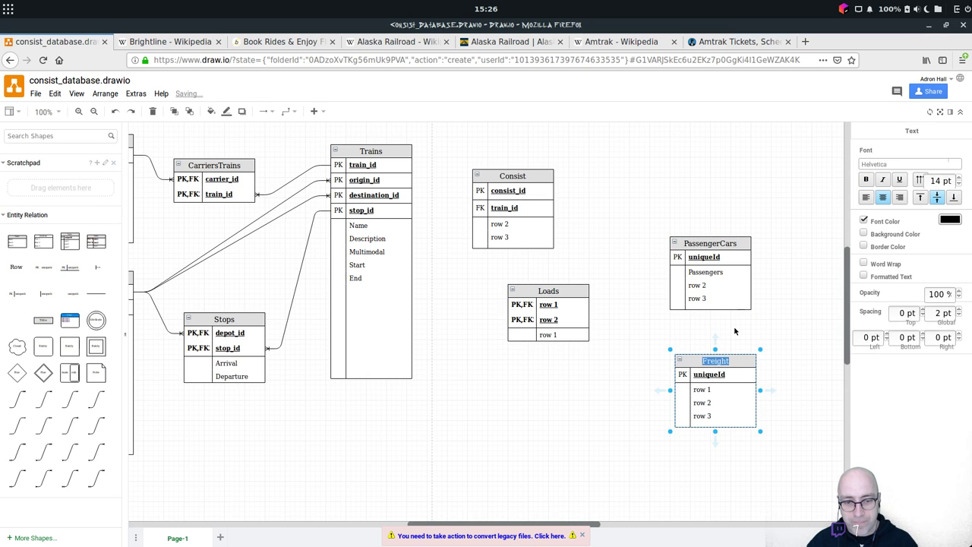
key("End")
type("Cars")
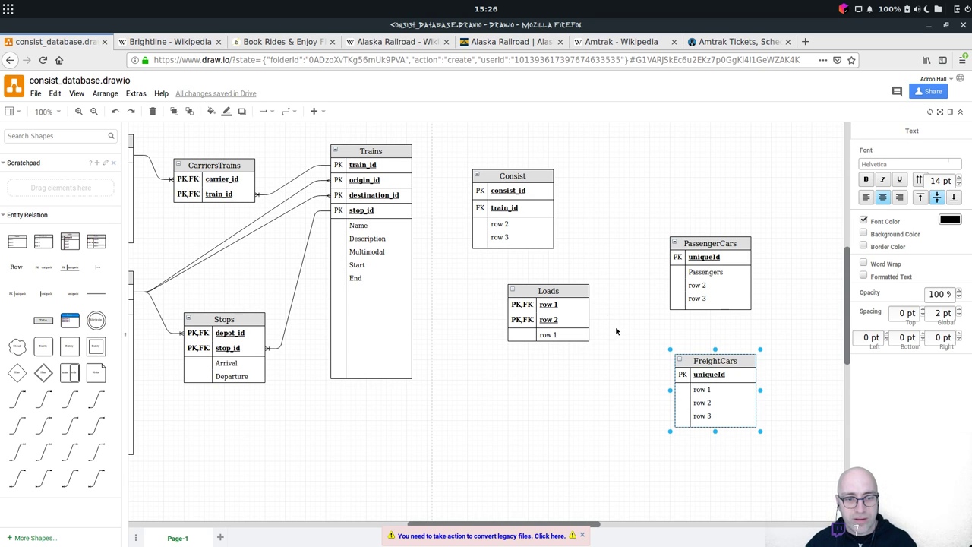
left_click(615, 325)
Move the Loads table down slightly and duplicate its row 2 as a third PK,FK row.
left_click_drag(573, 290, 577, 313)
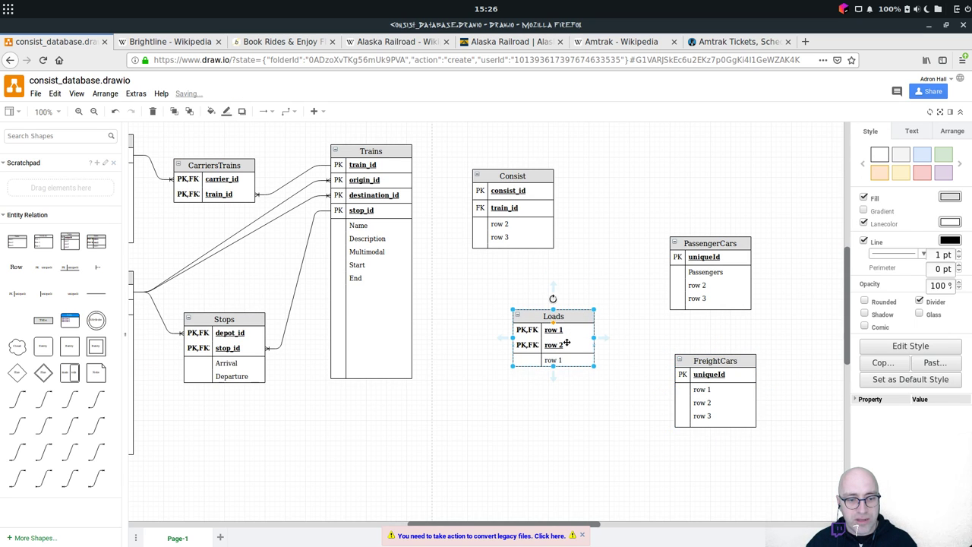
left_click(567, 344)
mouse_move(573, 348)
left_mouse_down()
mouse_move(573, 372)
mouse_move(573, 363)
left_mouse_up()
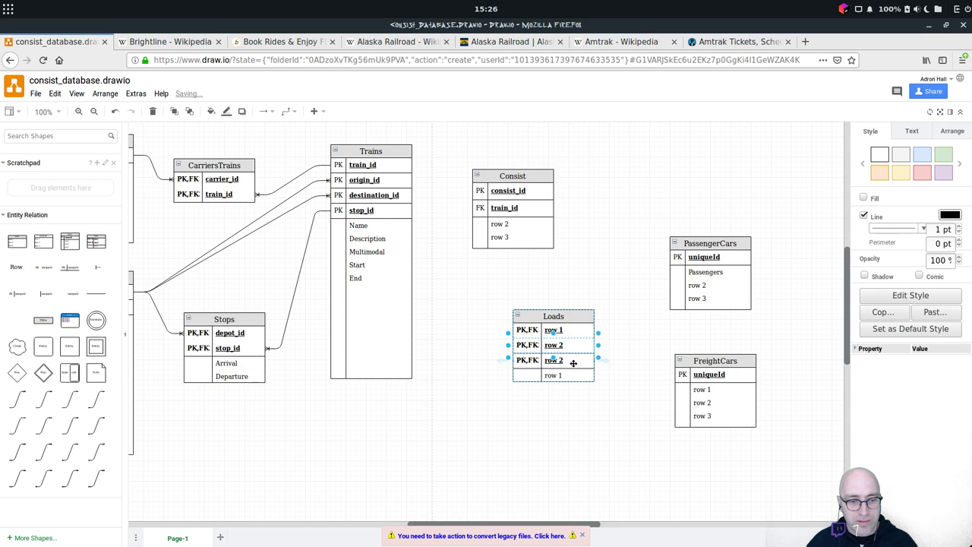
left_click(697, 371)
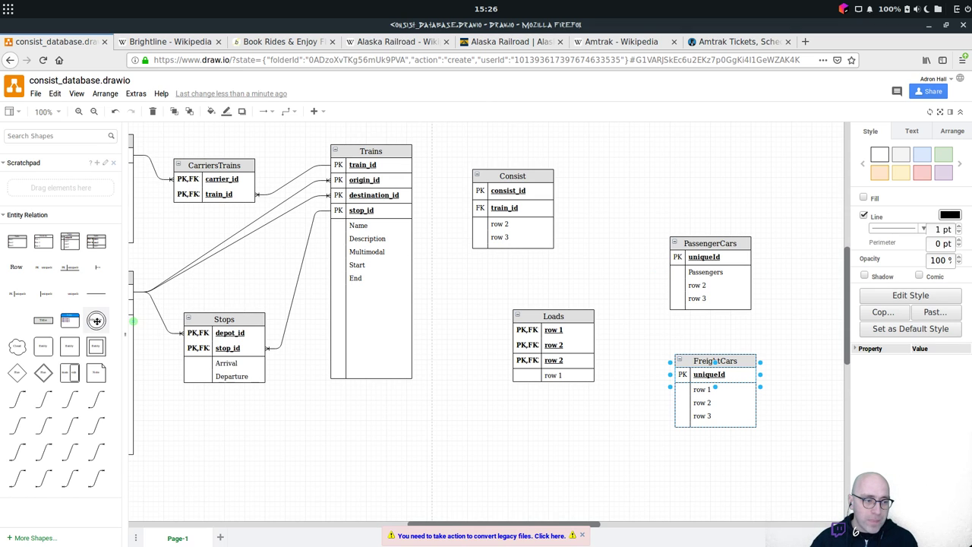
Add a relation connector linking the train_id foreign key in Consist to the train_id primary key in Trains.
mouse_move(95, 320)
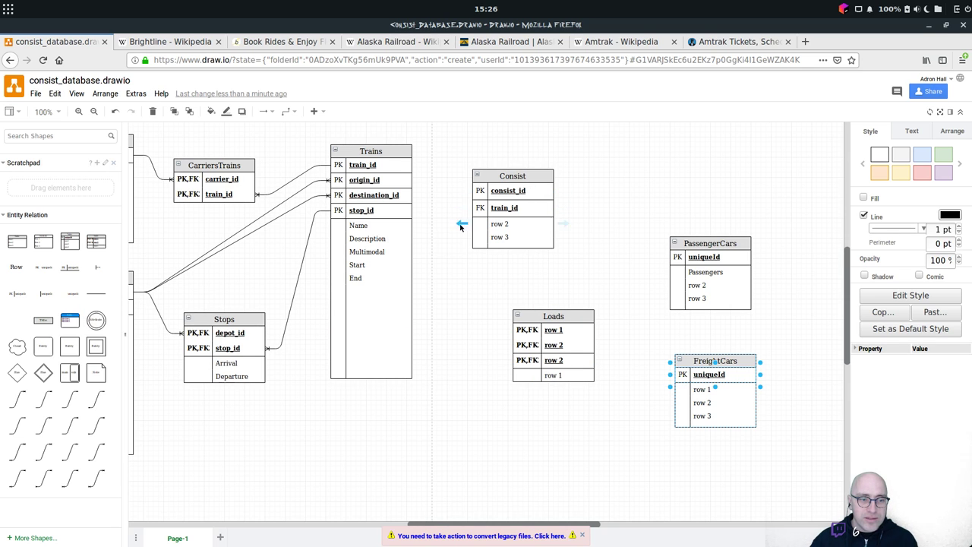
left_click_drag(43, 399, 459, 434)
left_click_drag(457, 479, 498, 209)
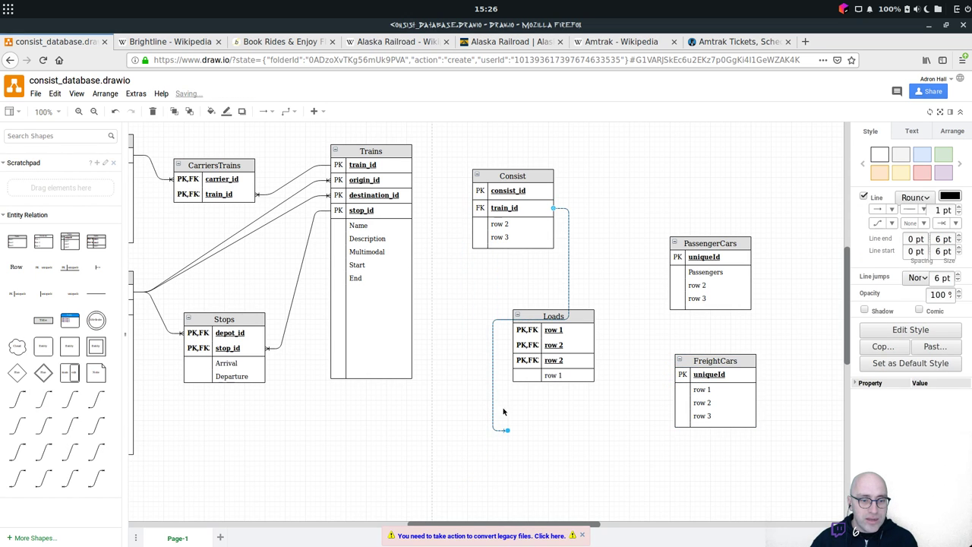
left_click_drag(511, 434, 403, 165)
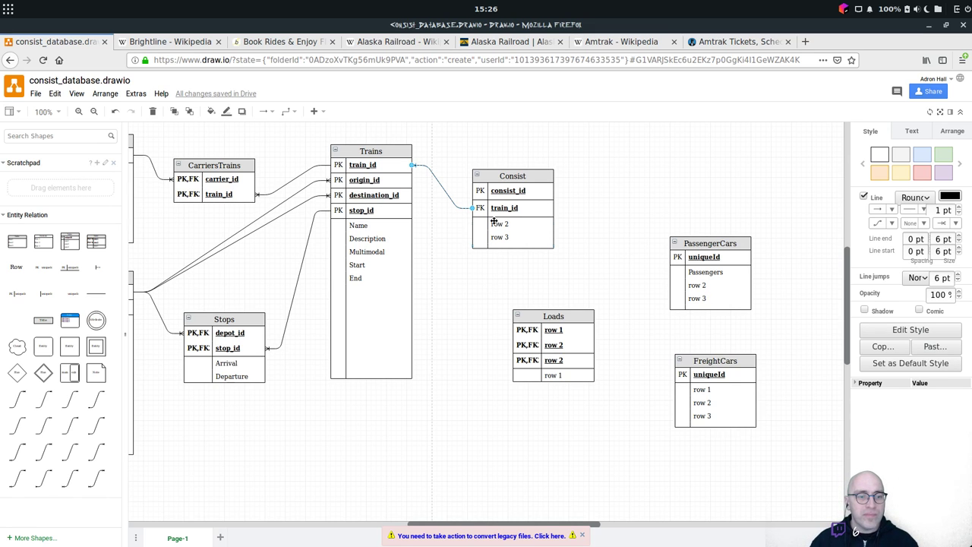
Align the Consist table with the top of Trains and move Loads beside PassengerCars.
left_click_drag(531, 175, 516, 151)
left_click(571, 214)
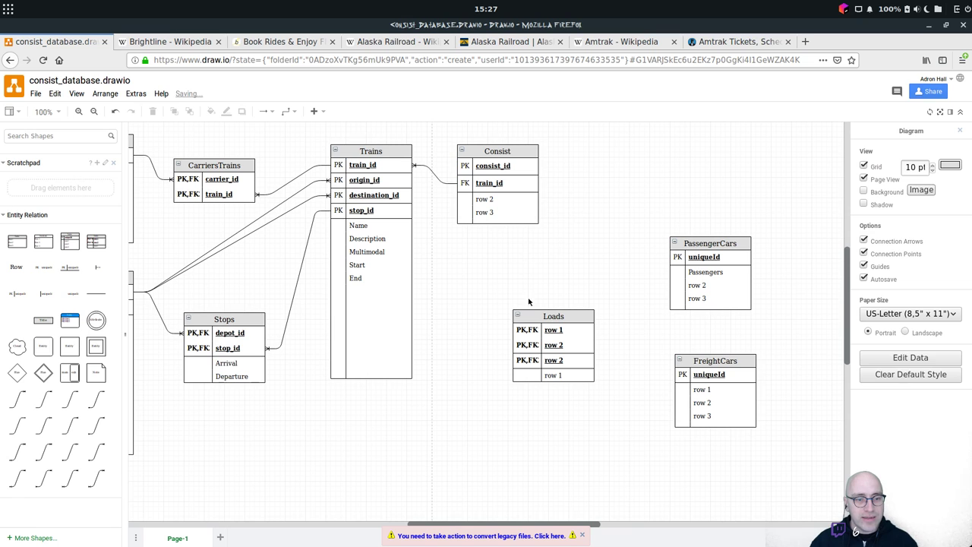
left_click_drag(550, 312, 604, 240)
left_click(533, 326)
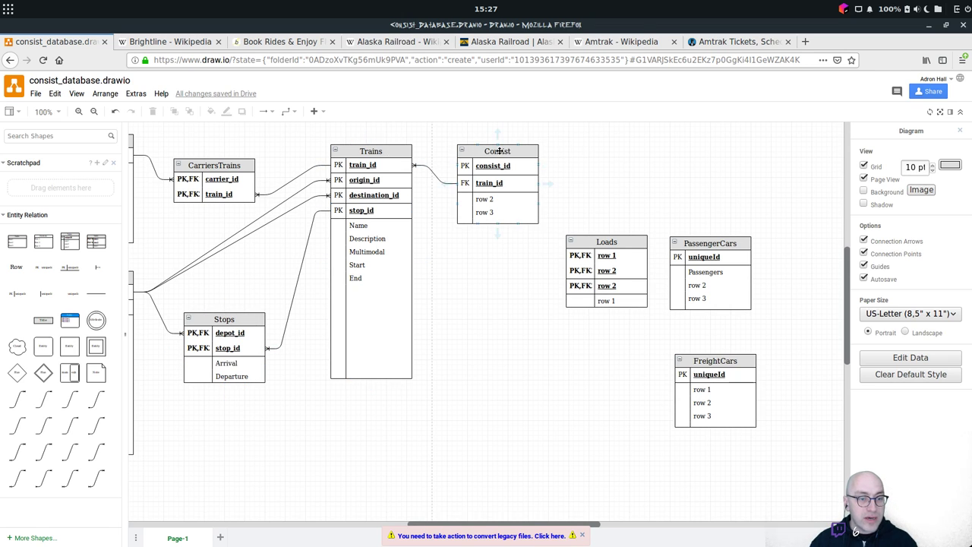
left_click(385, 212)
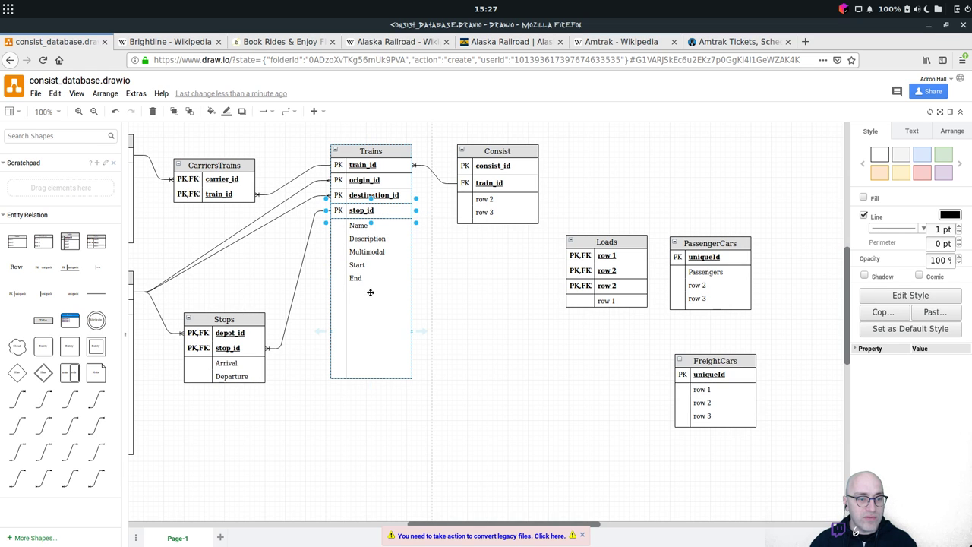
left_click(528, 152)
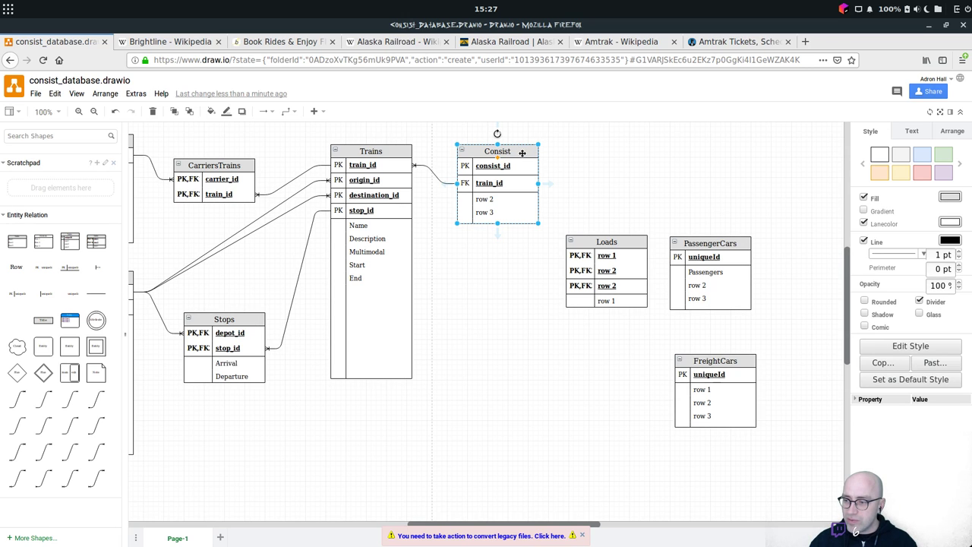
left_click(499, 244)
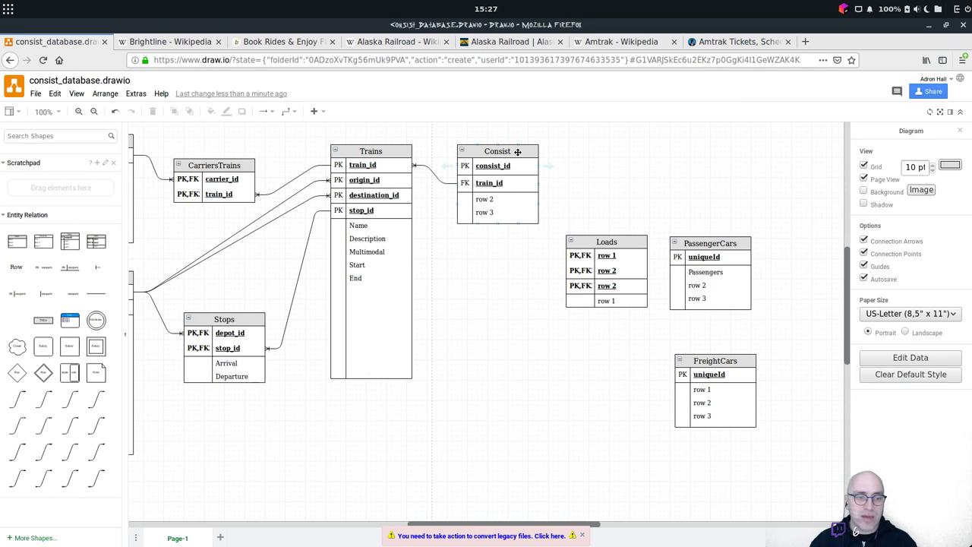
left_click_drag(515, 154, 515, 154)
left_click(612, 222)
Position the Loads table directly below Consist, aligned with its side edges.
left_click_drag(621, 241, 512, 280)
left_click(563, 320)
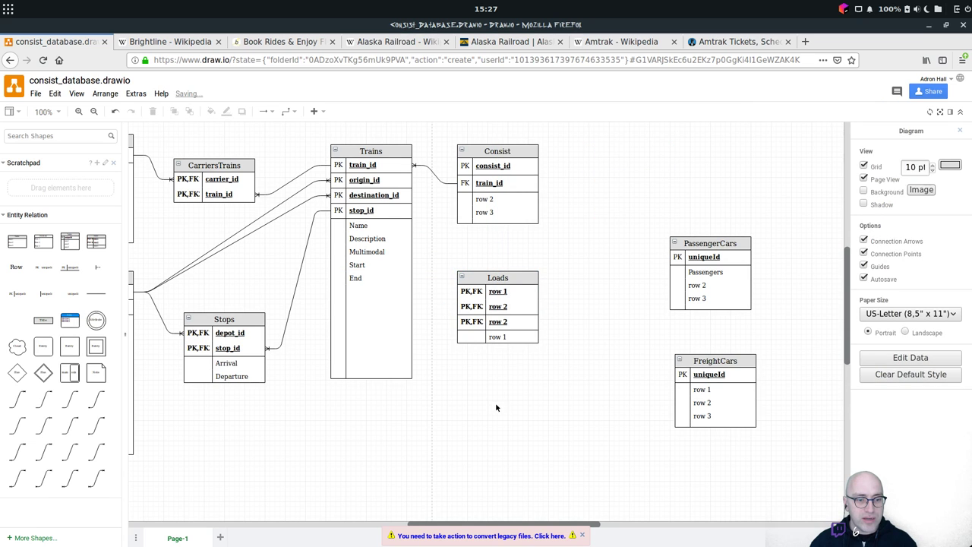
left_click(514, 183)
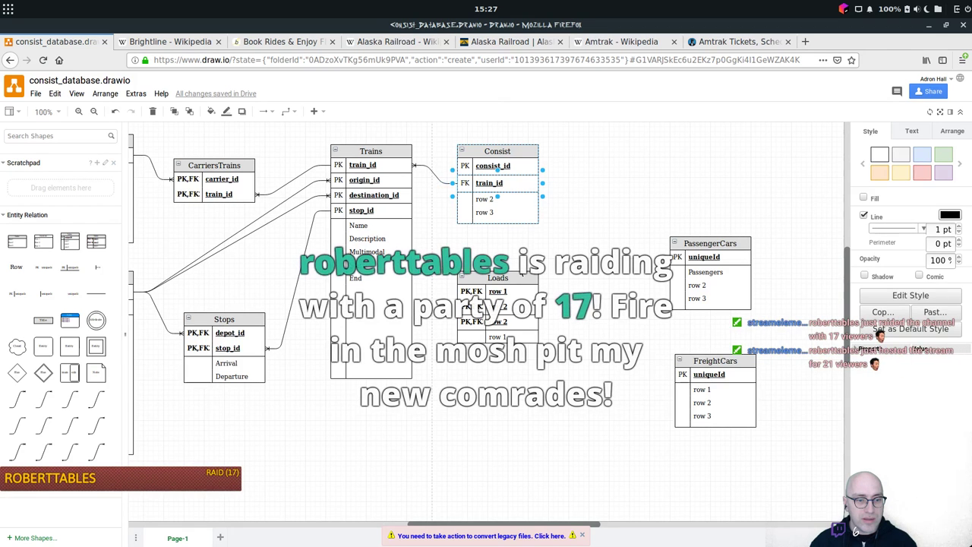
left_click(519, 280)
left_click_drag(520, 280, 620, 173)
mouse_move(593, 229)
left_mouse_down()
mouse_move(586, 226)
mouse_move(593, 229)
left_mouse_up()
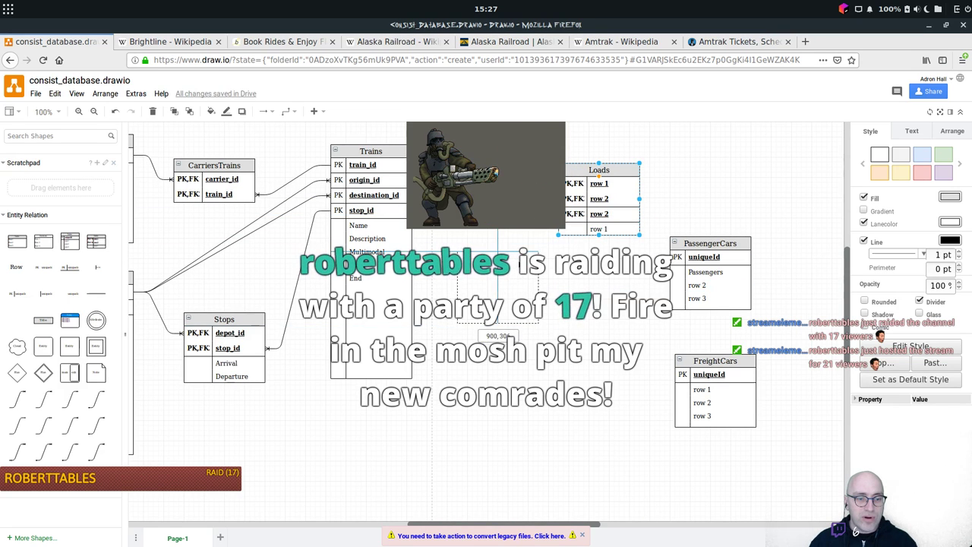
key("ctrl+z")
Move PassengerCars level with the Consist table and FreightCars below it, level with the Loads table.
left_click_drag(694, 242, 640, 154)
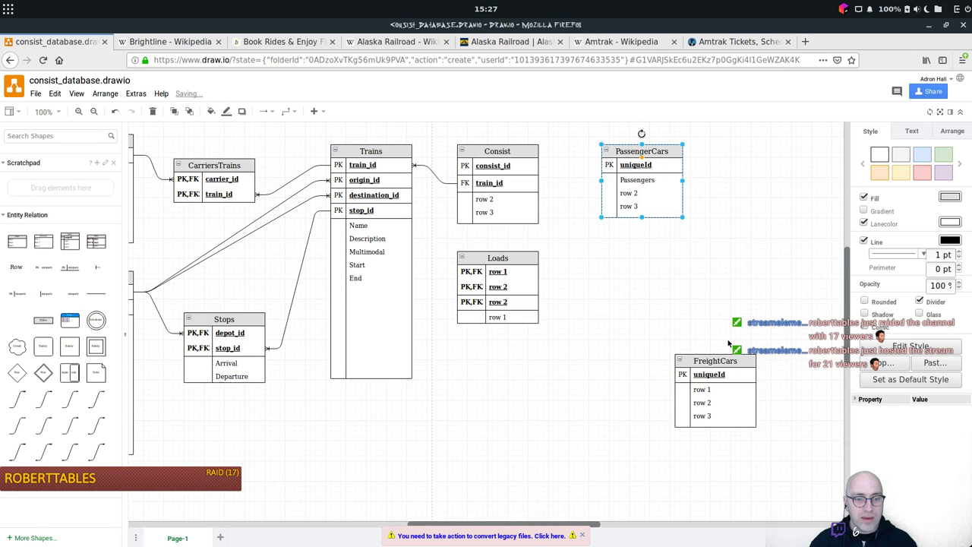
left_click(731, 362)
left_click_drag(731, 362, 663, 258)
left_click(738, 252)
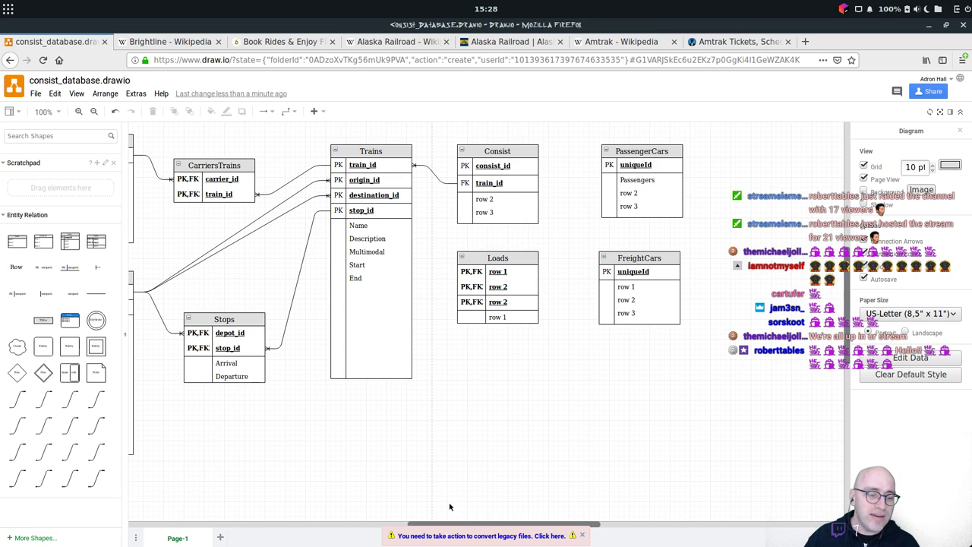
View the Alaska Railroad and Amtrak home pages and return to the consist database diagram.
left_click_drag(455, 526, 420, 519)
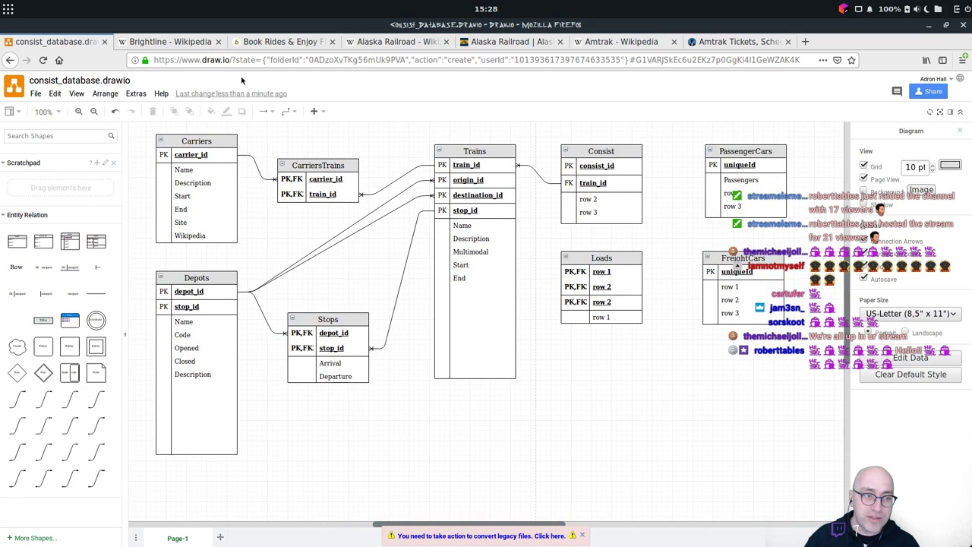
left_click(518, 42)
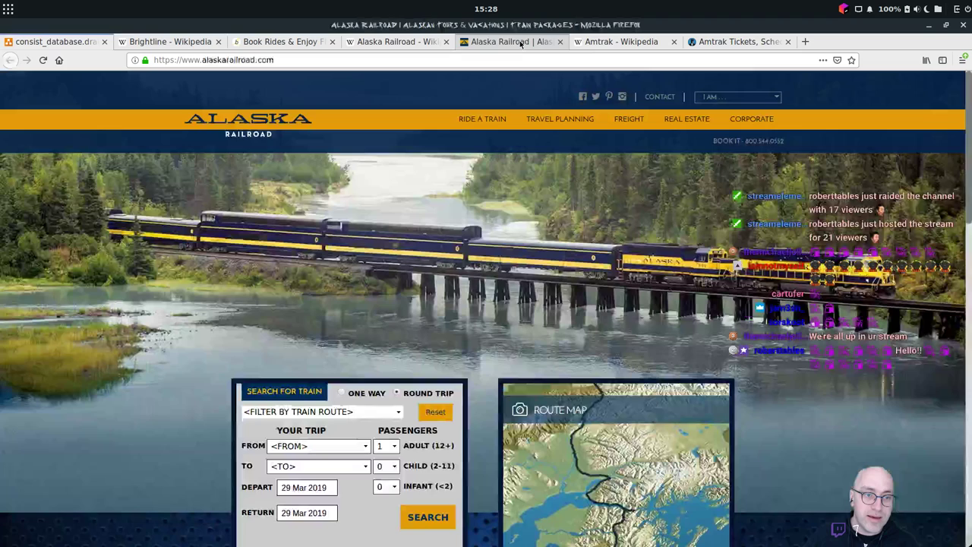
left_click(737, 42)
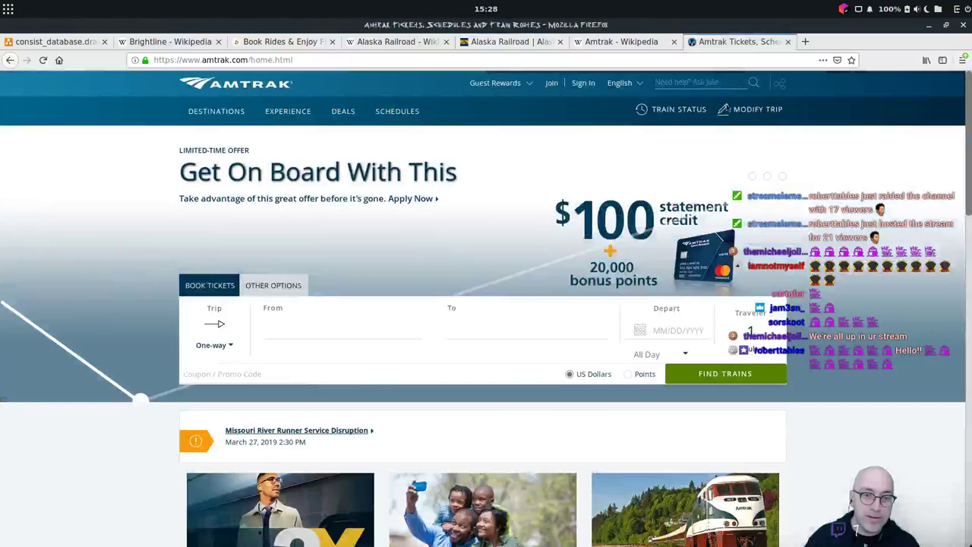
left_click(75, 44)
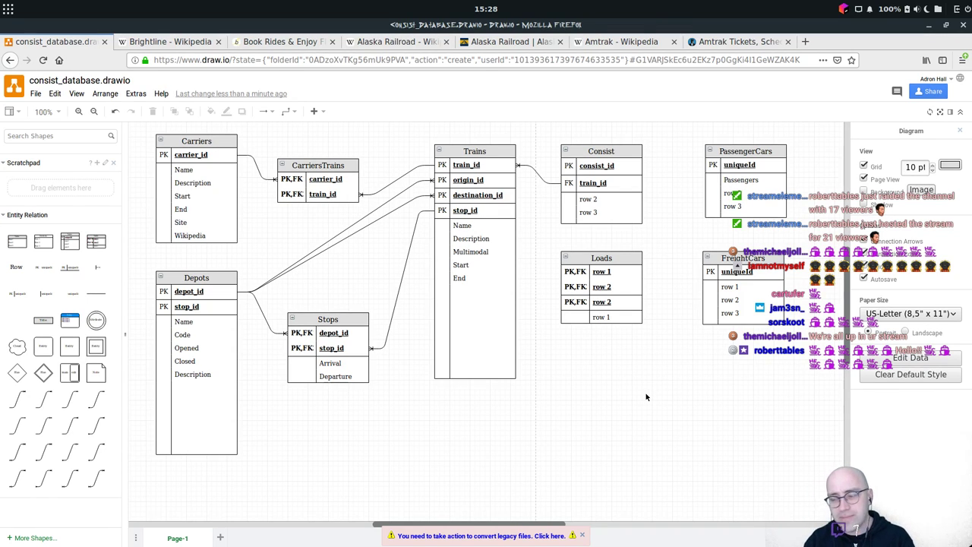
Dismiss the legacy files notice and shift the Loads table slightly toward FreightCars.
left_click(582, 536)
left_click_drag(552, 525, 610, 525)
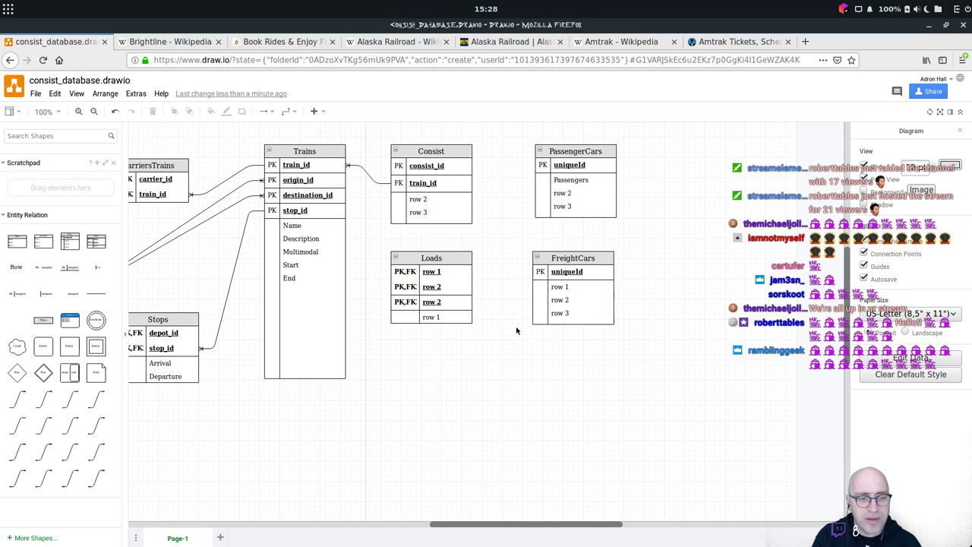
left_click(458, 296)
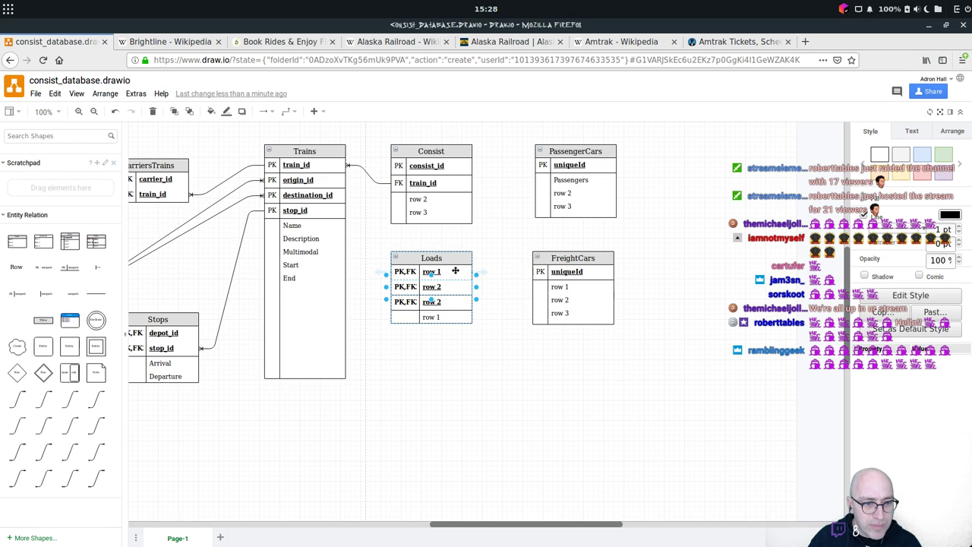
left_click_drag(455, 270, 479, 272)
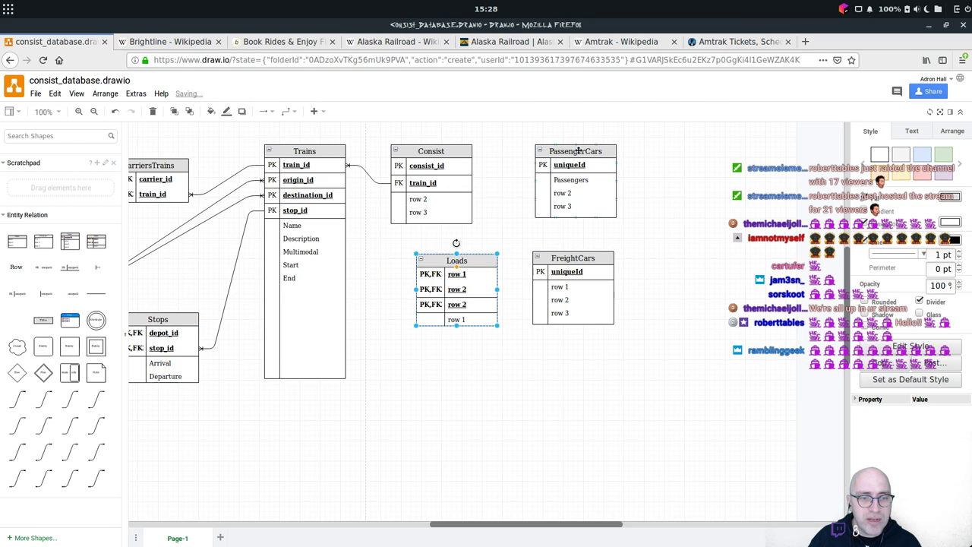
Move PassengerCars and FreightCars farther from Consist, stacked one above the other, and place Loads between Consist and them.
left_click_drag(579, 151, 728, 151)
left_click_drag(596, 258, 753, 246)
left_click_drag(486, 260, 611, 176)
left_click_drag(725, 247, 720, 248)
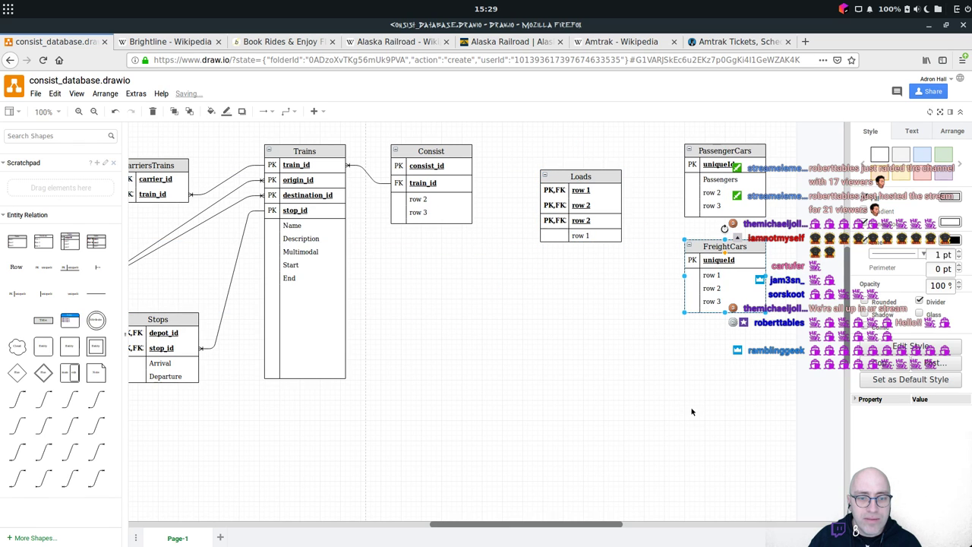
Add an entity-relation connector with one marked end on the empty canvas below the Loads table.
left_click(498, 230)
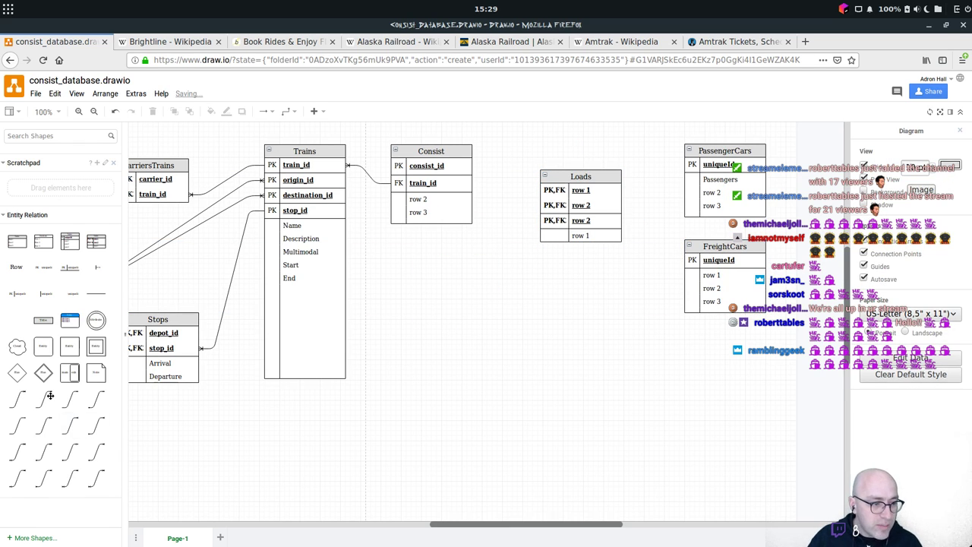
left_click_drag(44, 399, 492, 210)
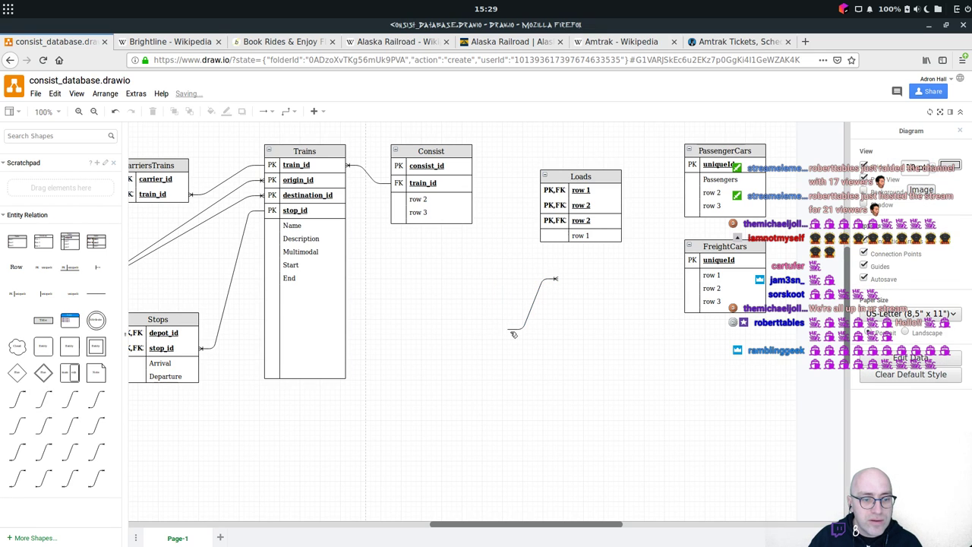
left_click(510, 331)
Rename the first key row of the Loads table to consist_id.
left_click(589, 191)
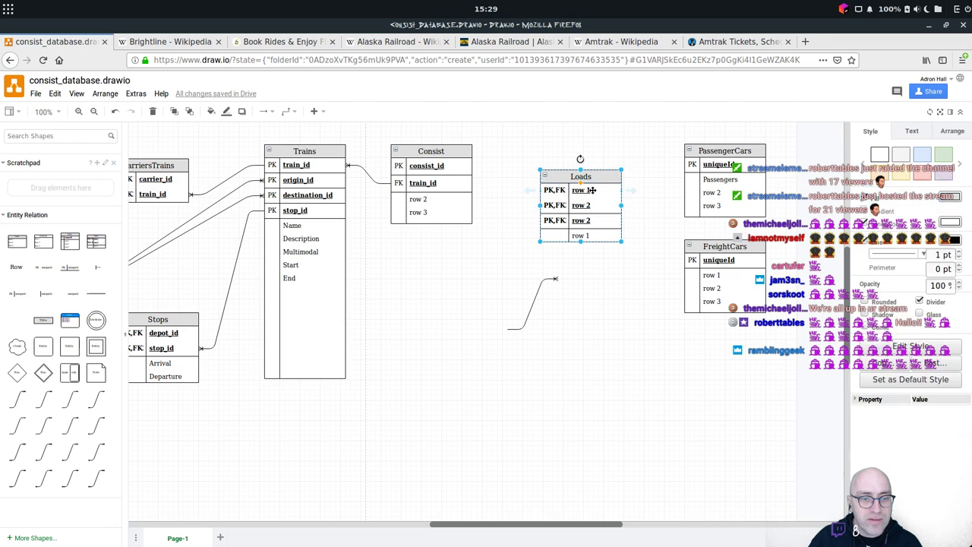
double_click(596, 190)
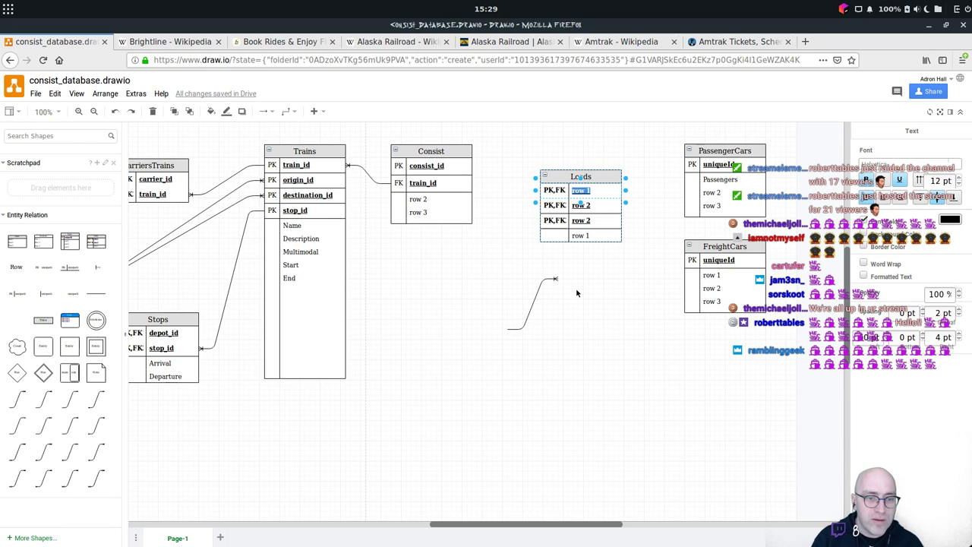
type("consist_id")
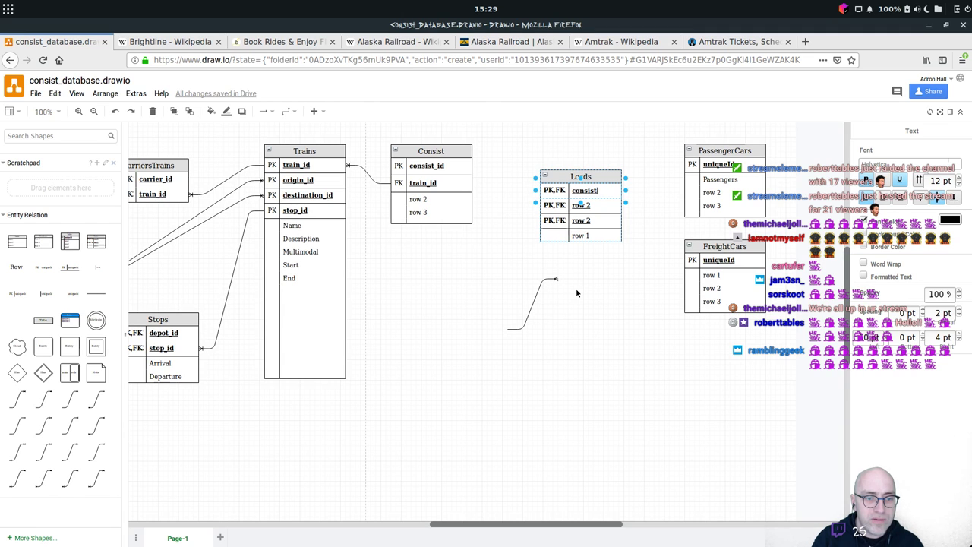
left_click(640, 284)
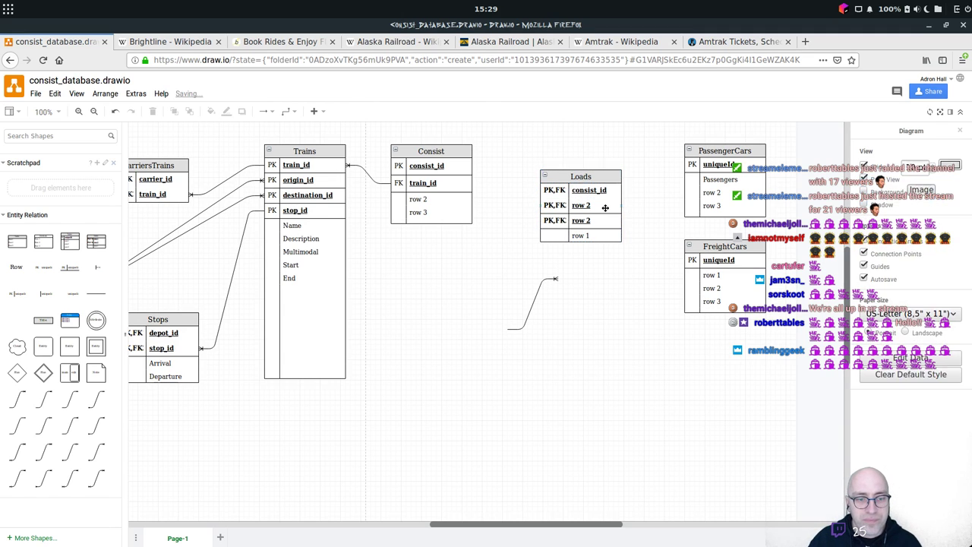
Rename the second and third key rows of the Loads table to passenger_id and freight_id.
double_click(605, 207)
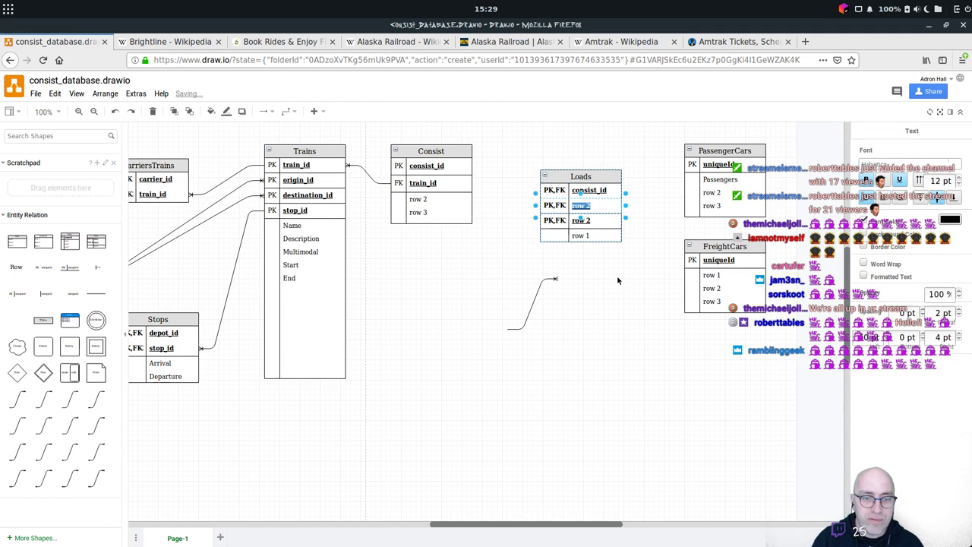
type("pa")
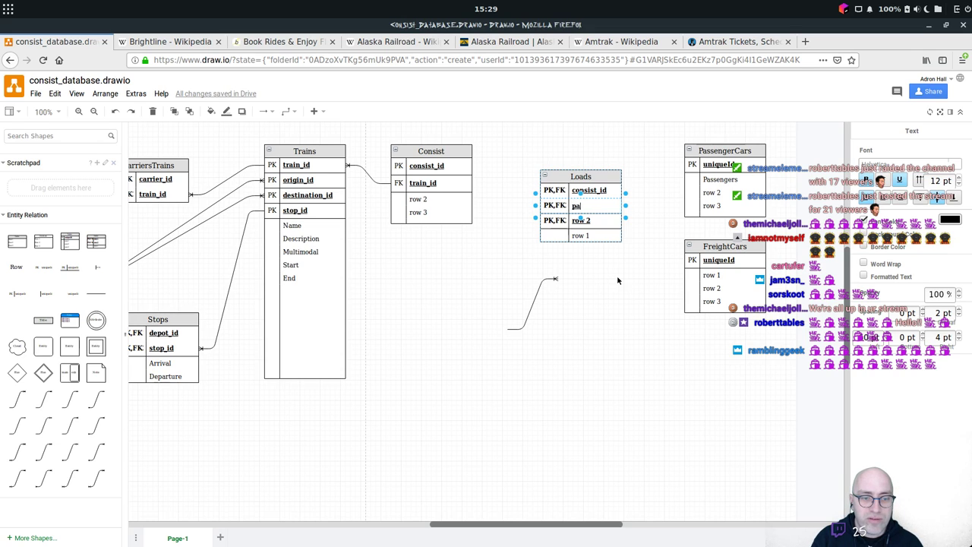
type("ssenger_")
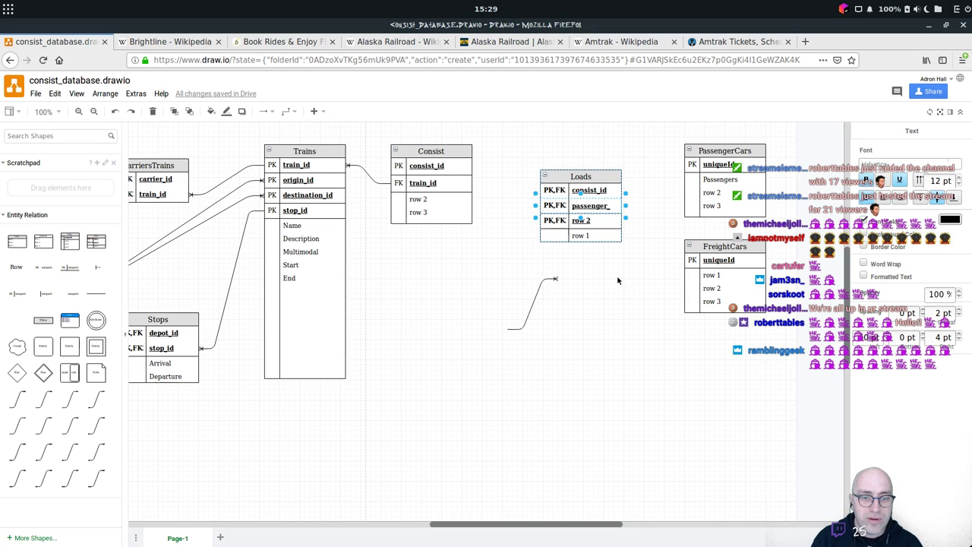
type("id")
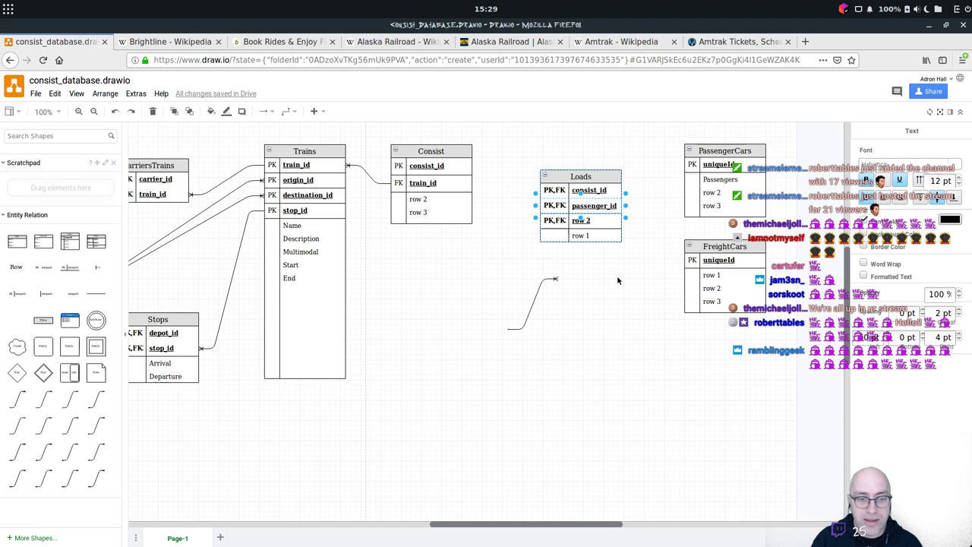
left_click(598, 220)
double_click(598, 221)
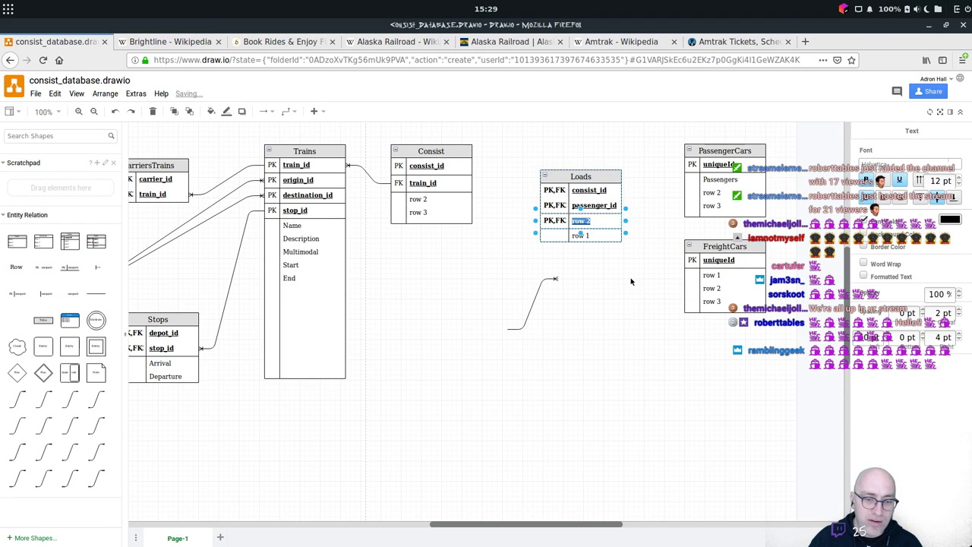
type("freight_id")
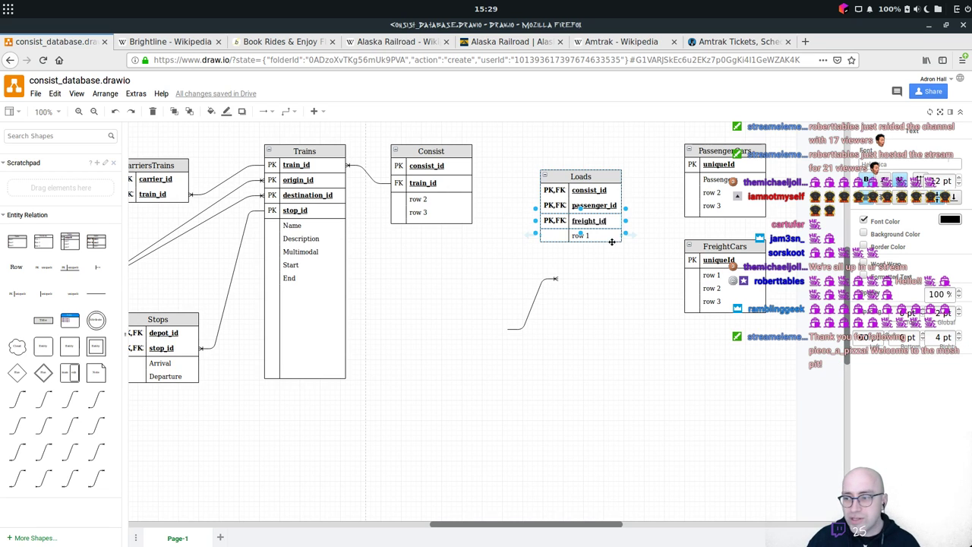
left_click(623, 278)
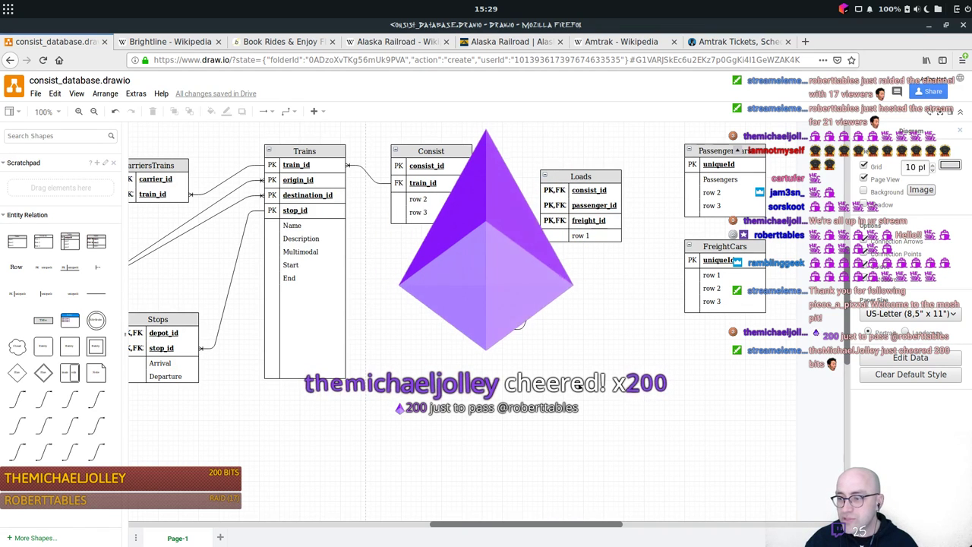
Connect the consist_id row of Consist to the consist_id row of Loads with the loose connector.
left_click(521, 326)
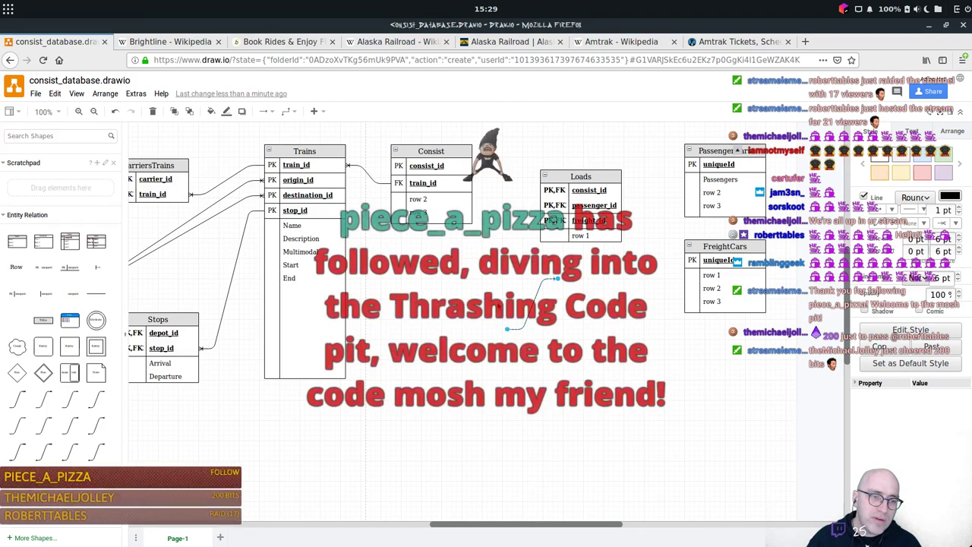
left_click_drag(506, 327, 452, 166)
key("Escape")
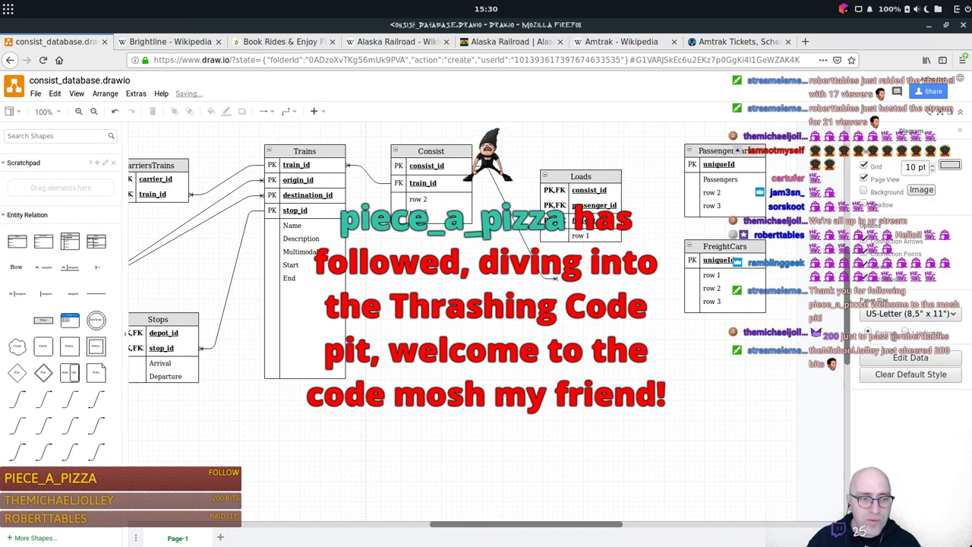
left_click(560, 281)
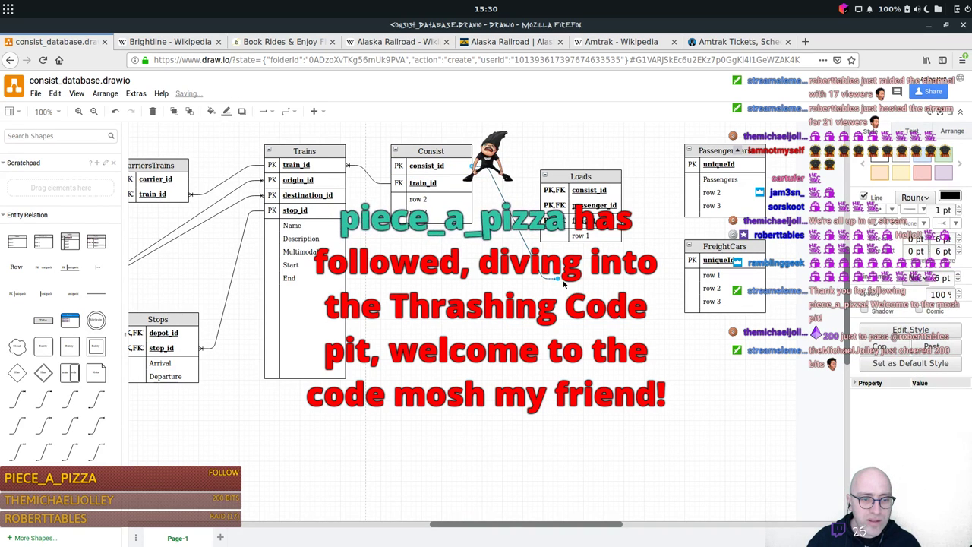
left_click_drag(562, 281, 586, 192)
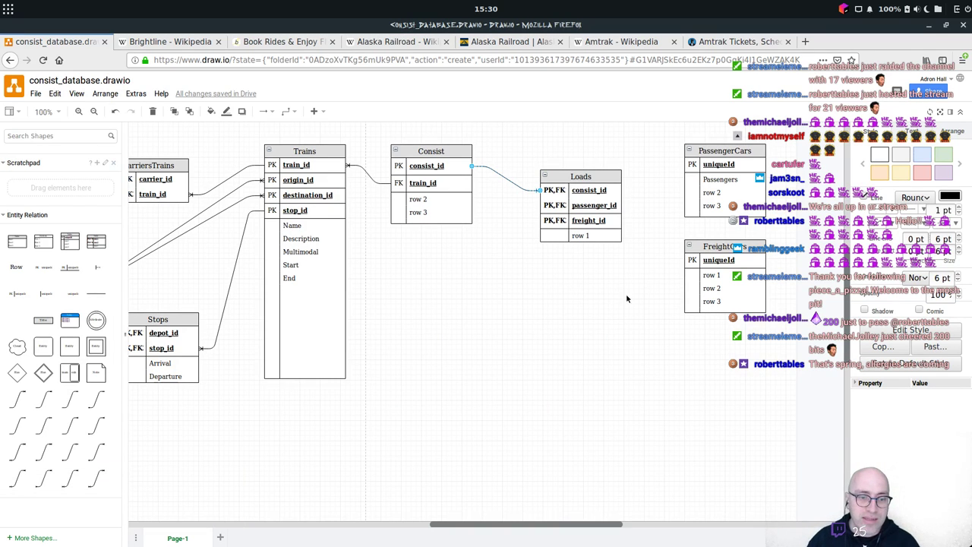
Add a table named Engines below FreightCars with engine_id as its primary key.
left_click_drag(102, 241, 683, 345)
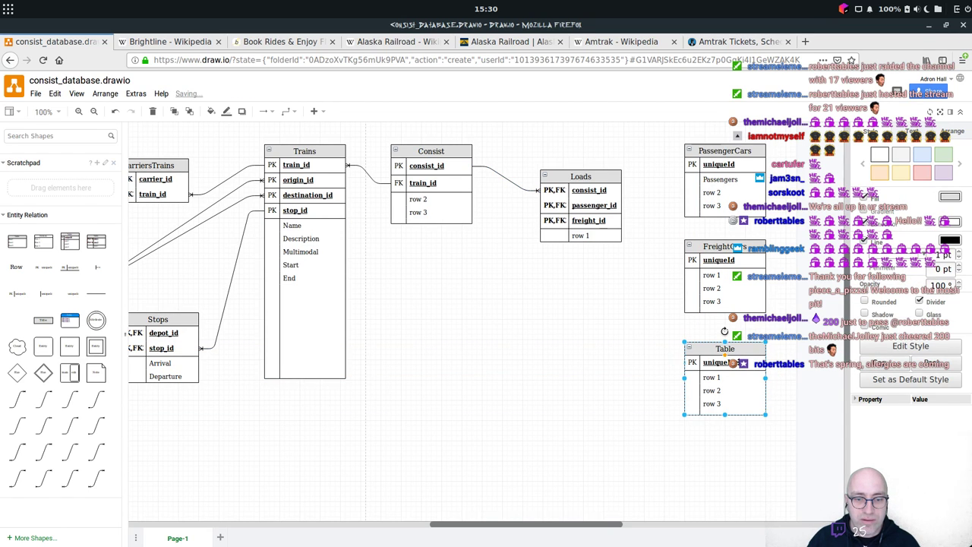
double_click(717, 362)
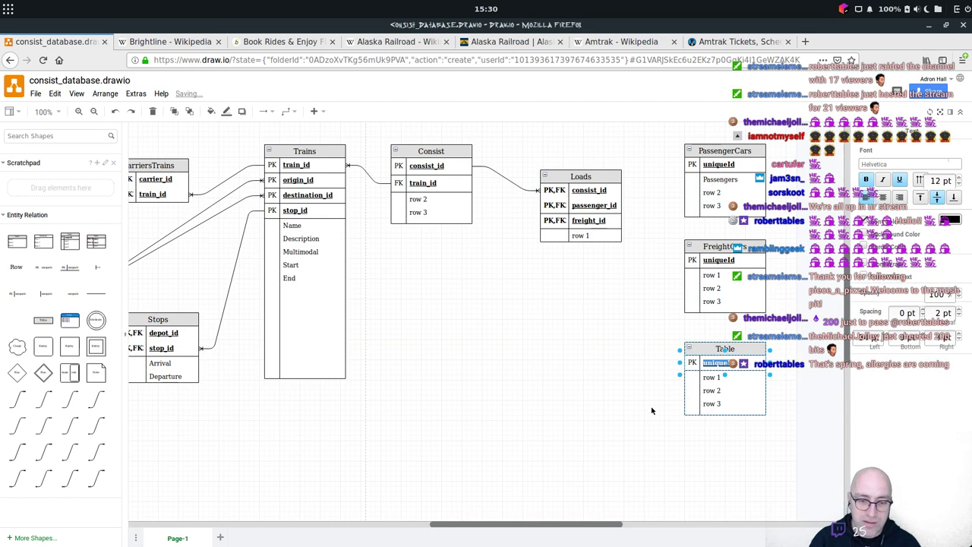
type("engine")
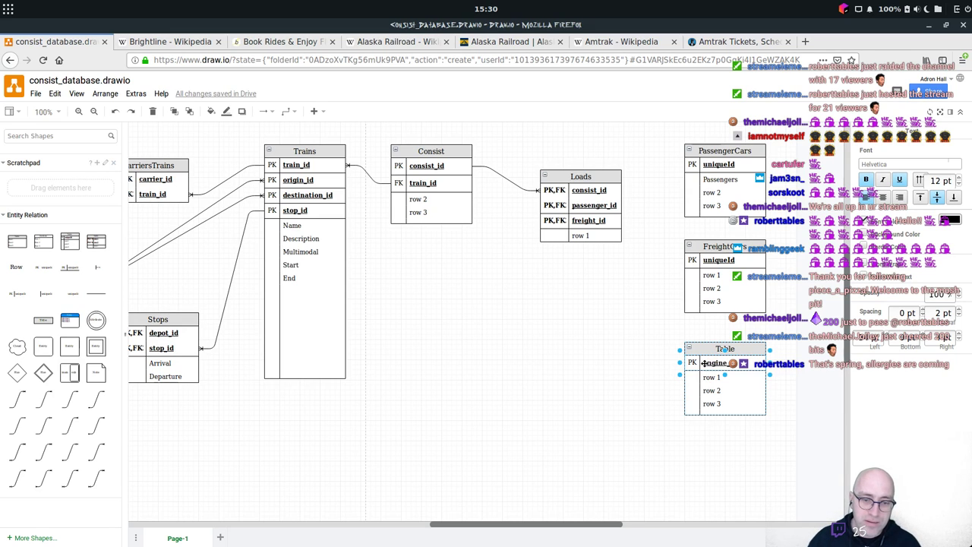
double_click(743, 348)
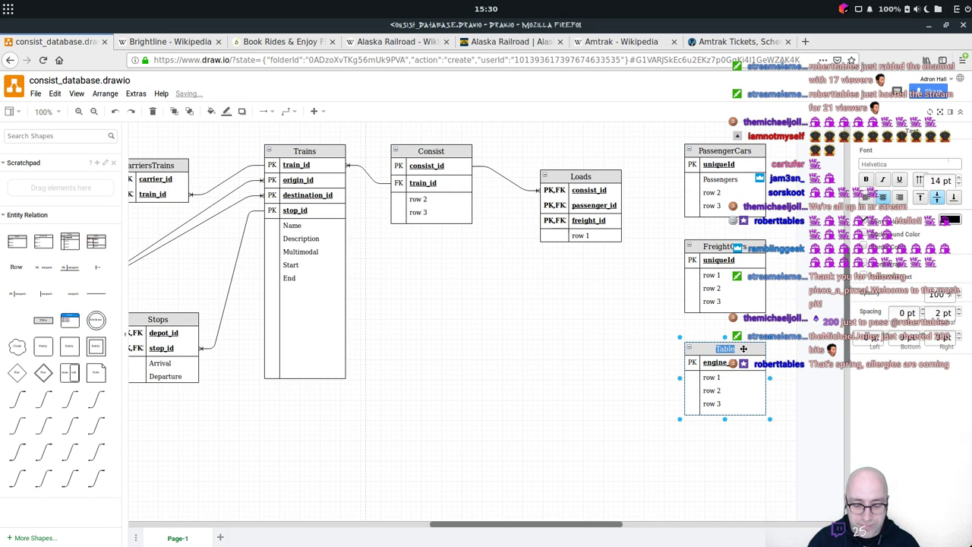
type("Engines")
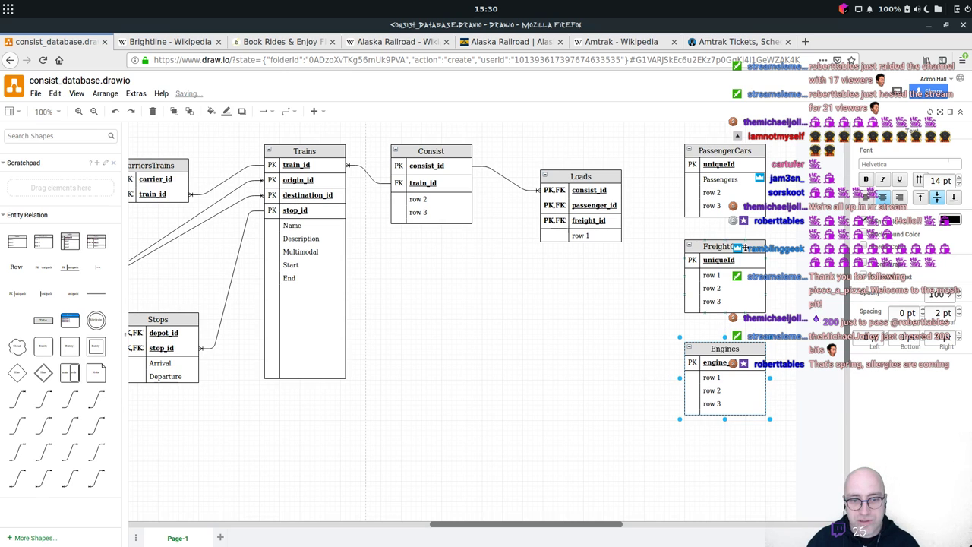
left_click(747, 246)
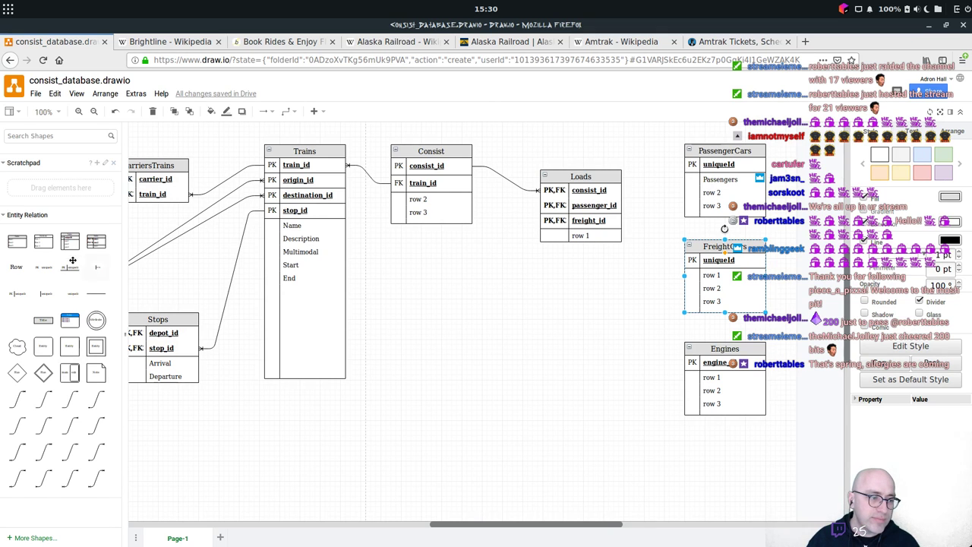
Add a single-primary-key table named Loads to replace the existing Loads table, and delete the old one.
left_click_drag(72, 260, 577, 304)
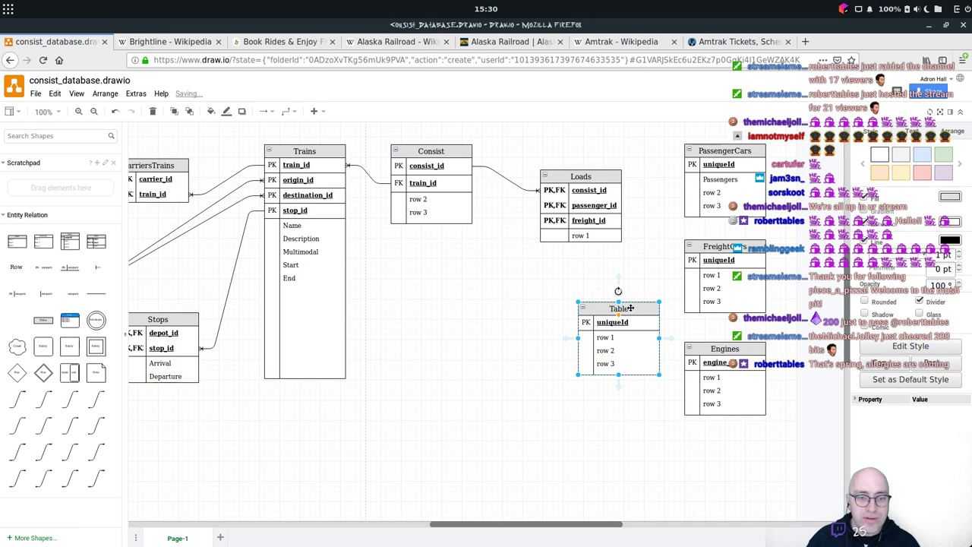
double_click(630, 307)
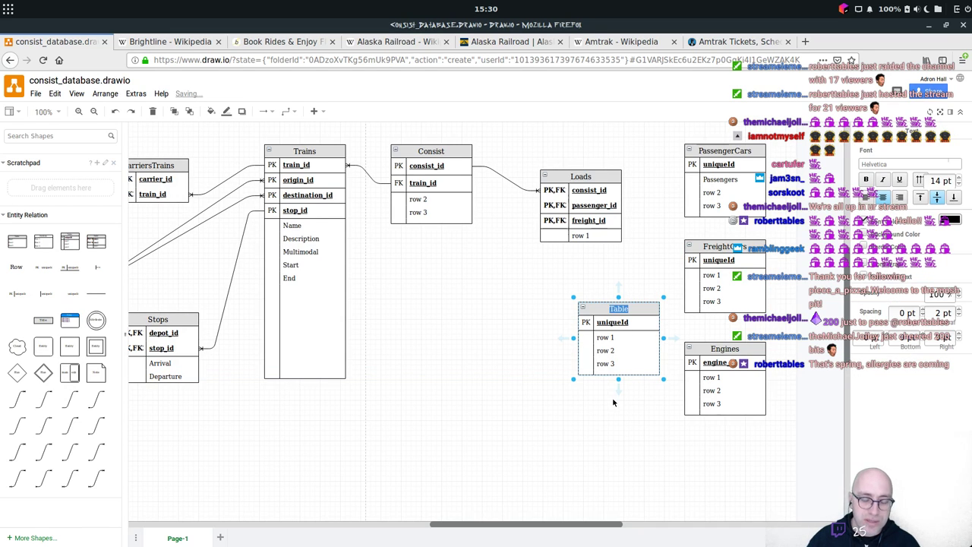
type("Loads")
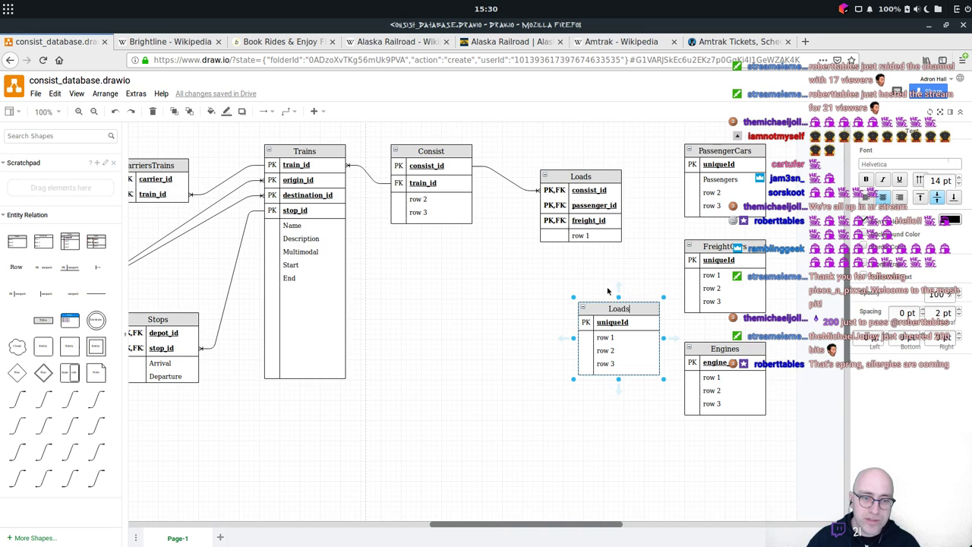
left_click(603, 180)
key("Delete")
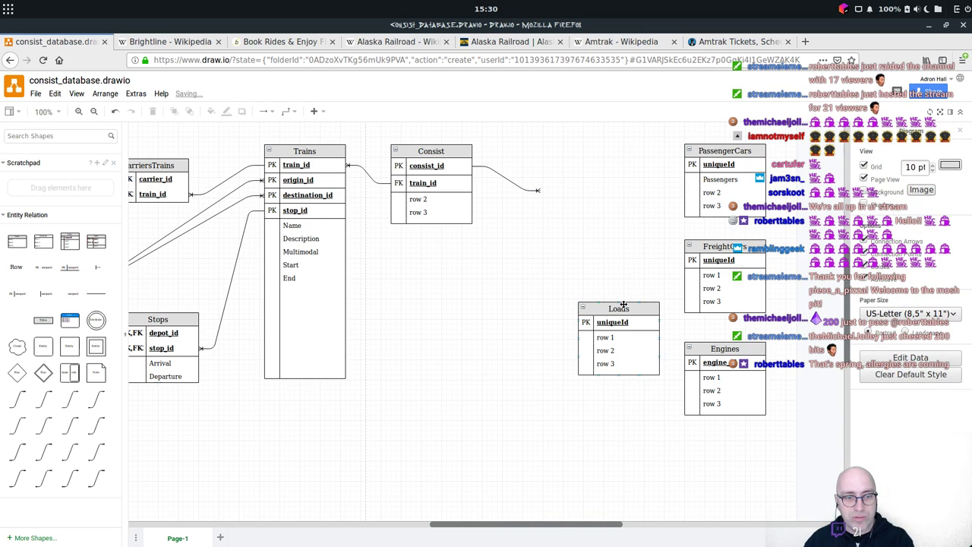
Move the new Loads table up near the loose connector end and name its primary key consist_id.
left_click_drag(626, 307, 602, 246)
double_click(602, 229)
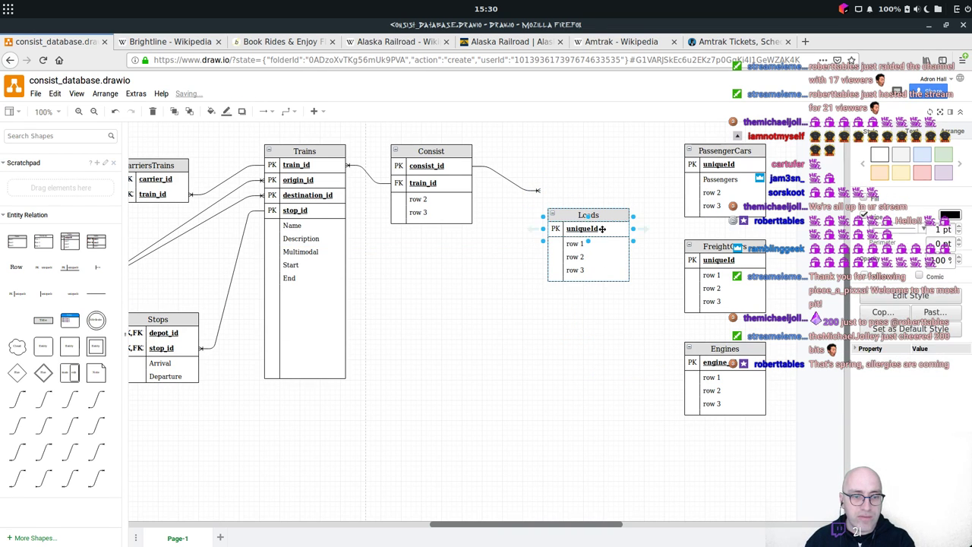
type("consist_id")
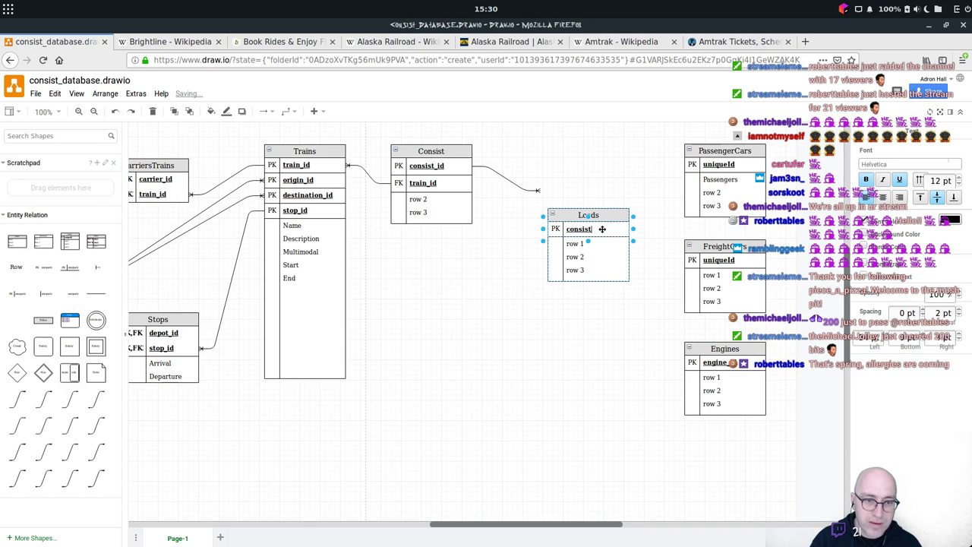
Attach the connector's free end to the consist_id row of Loads and position Loads level with Consist.
left_click(527, 190)
left_click(538, 190)
left_click_drag(537, 190, 565, 154)
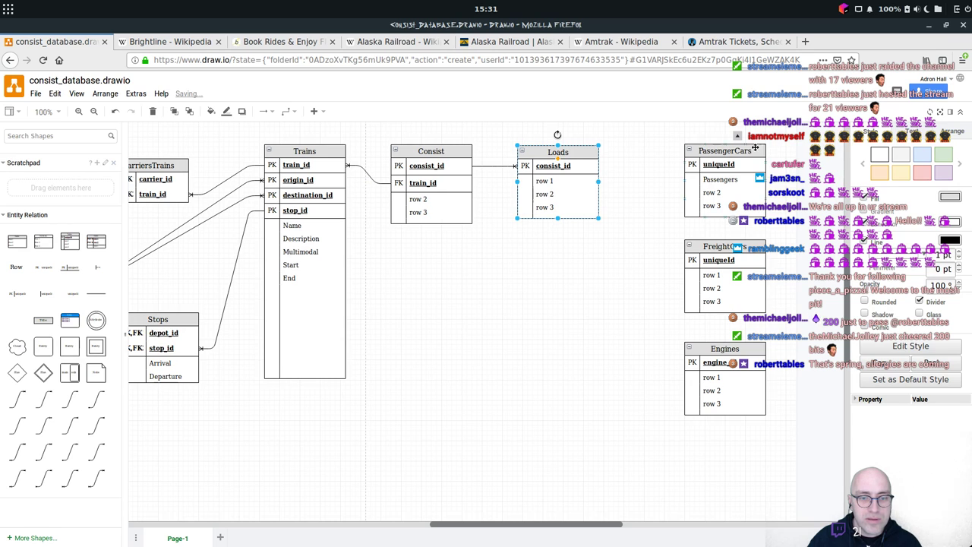
Arrange PassengerCars, FreightCars and Engines side by side in a row beneath the Loads table.
left_click_drag(755, 149, 504, 375)
left_click_drag(706, 247, 590, 377)
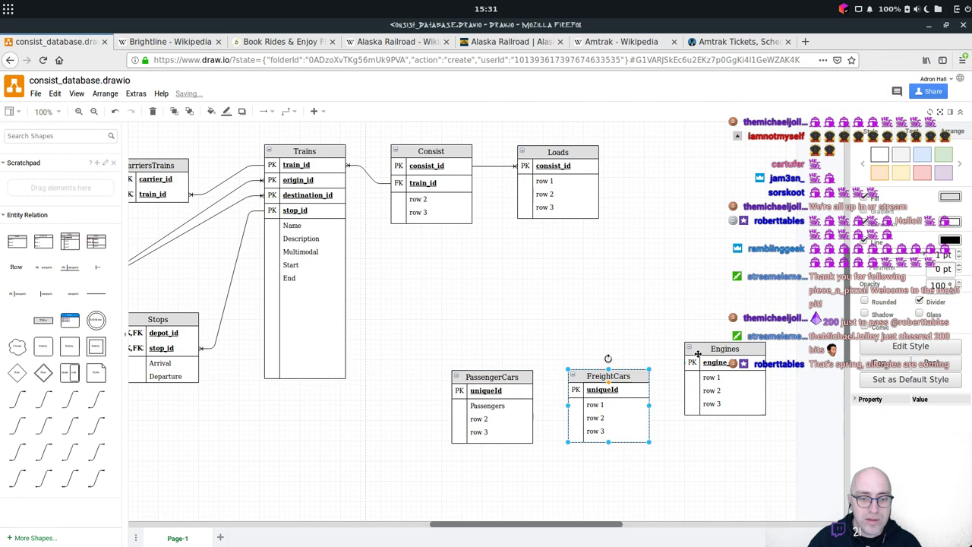
left_click_drag(698, 354, 689, 382)
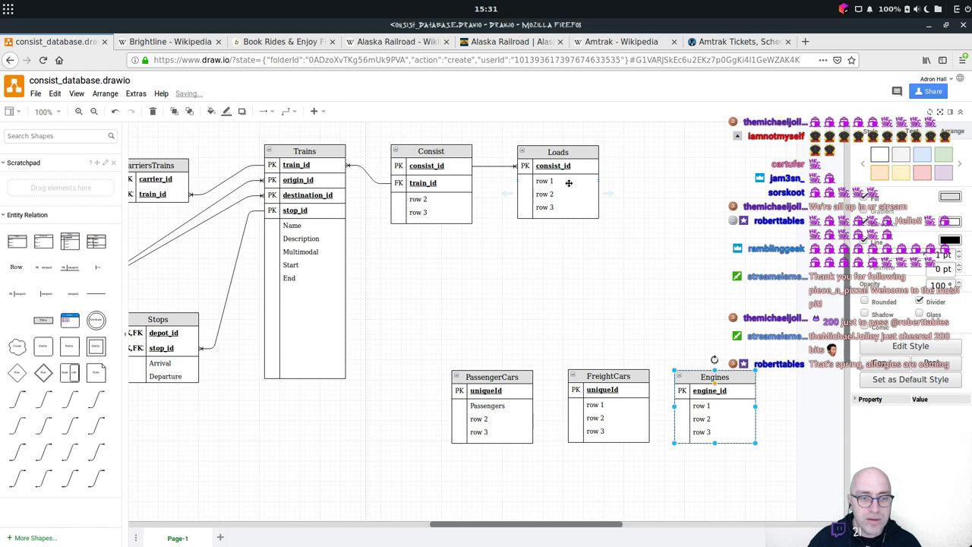
left_click(566, 182)
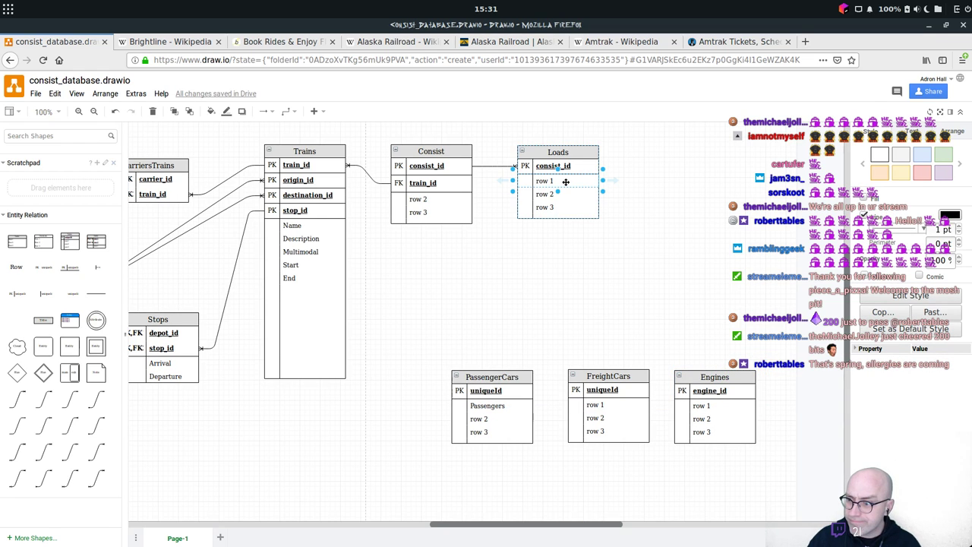
left_click(244, 407)
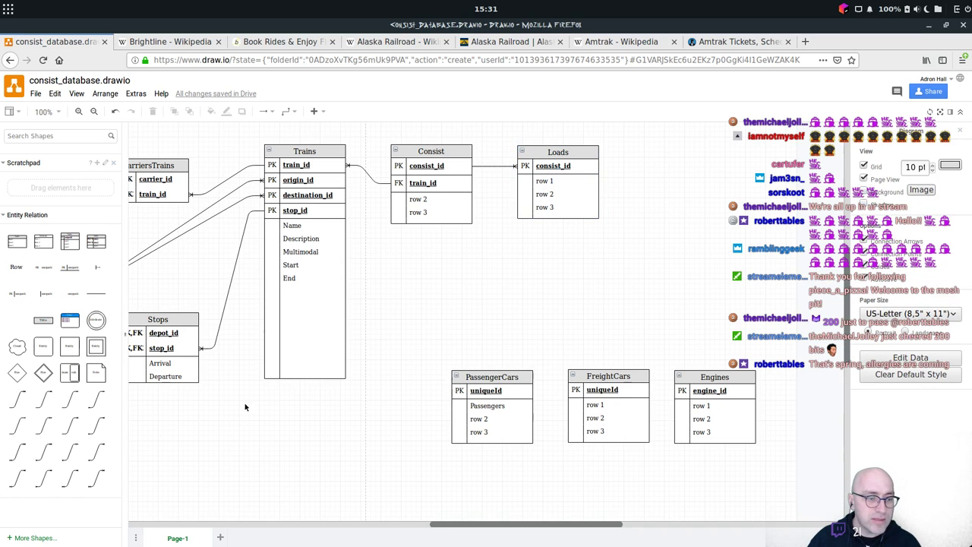
Add a two-primary-key table beside Loads and name its key rows consist_id and unit_id.
left_click_drag(95, 241, 627, 162)
double_click(688, 166)
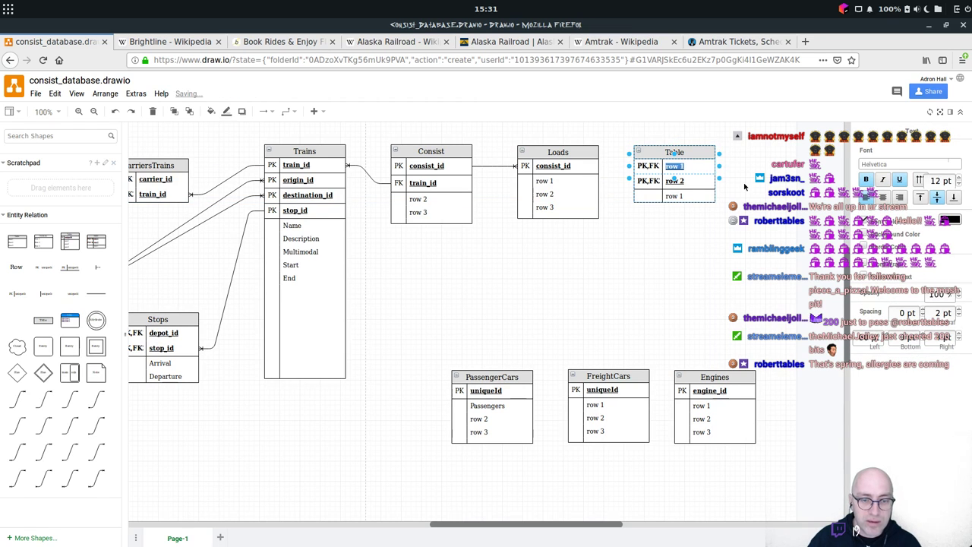
type("consist_id")
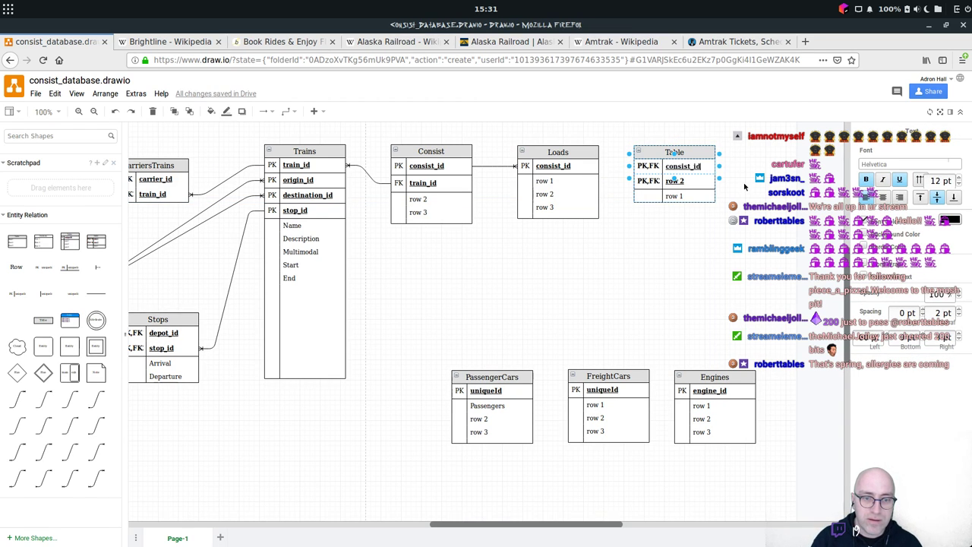
double_click(699, 182)
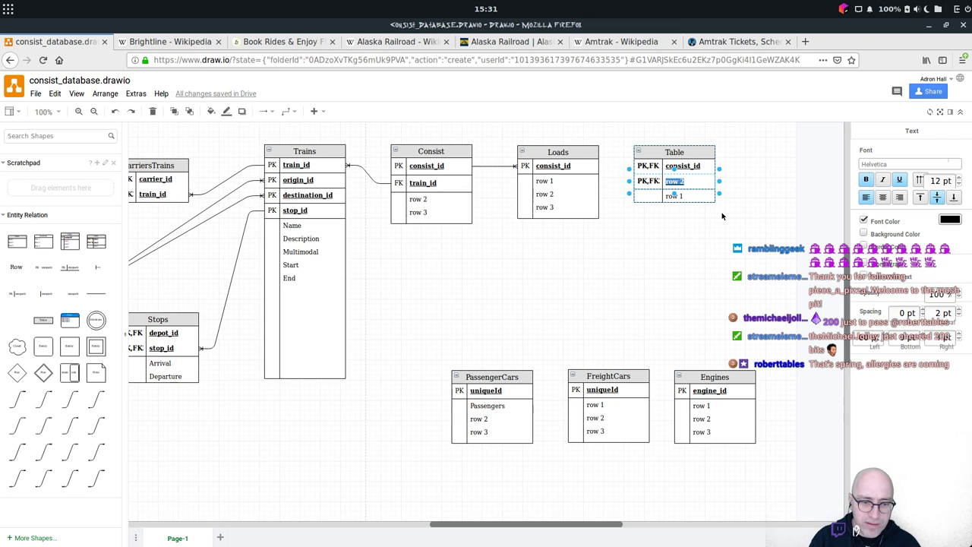
type("unit_id")
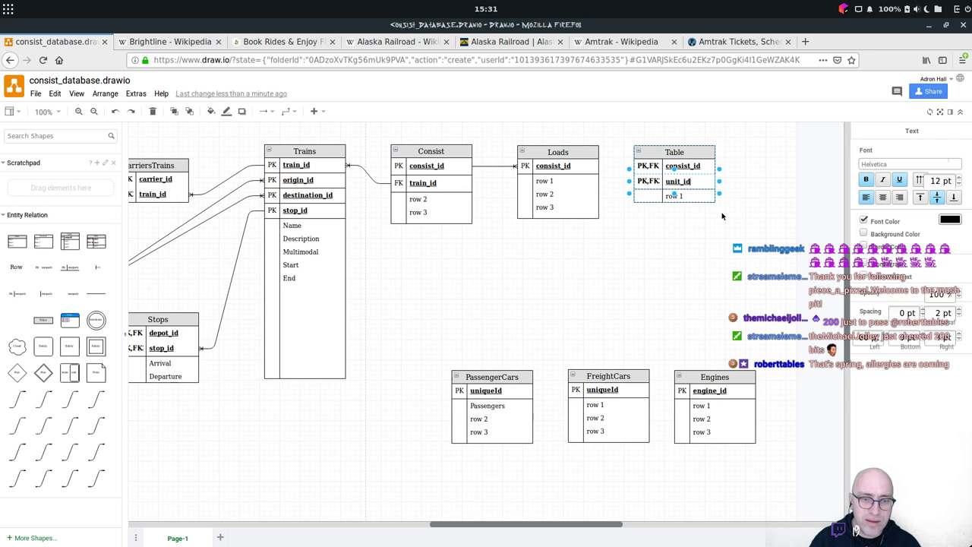
left_click(696, 320)
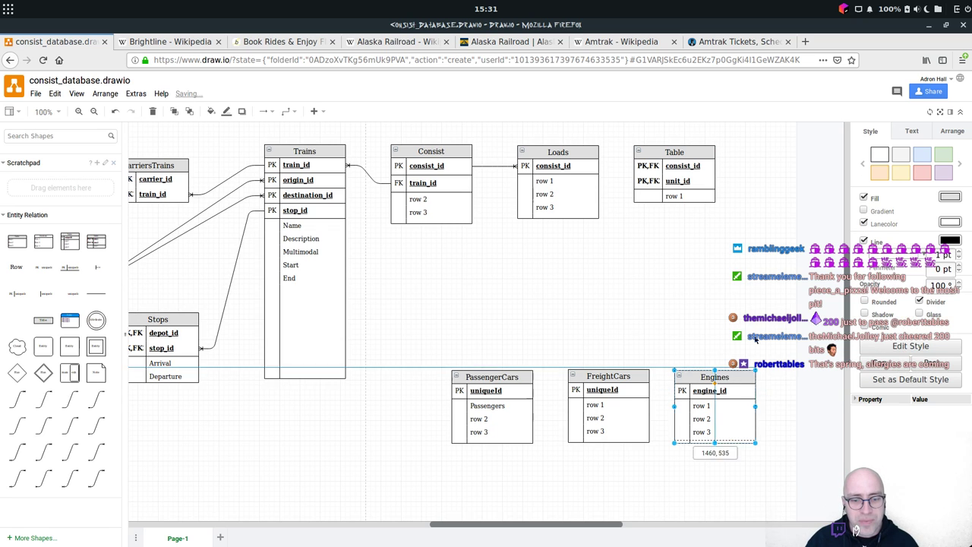
Move Engines, FreightCars and PassengerCars up closer beneath the Loads table, keeping them in a row.
left_click_drag(739, 373, 753, 271)
left_click_drag(629, 378, 642, 275)
left_click_drag(516, 383, 524, 277)
left_click(605, 230)
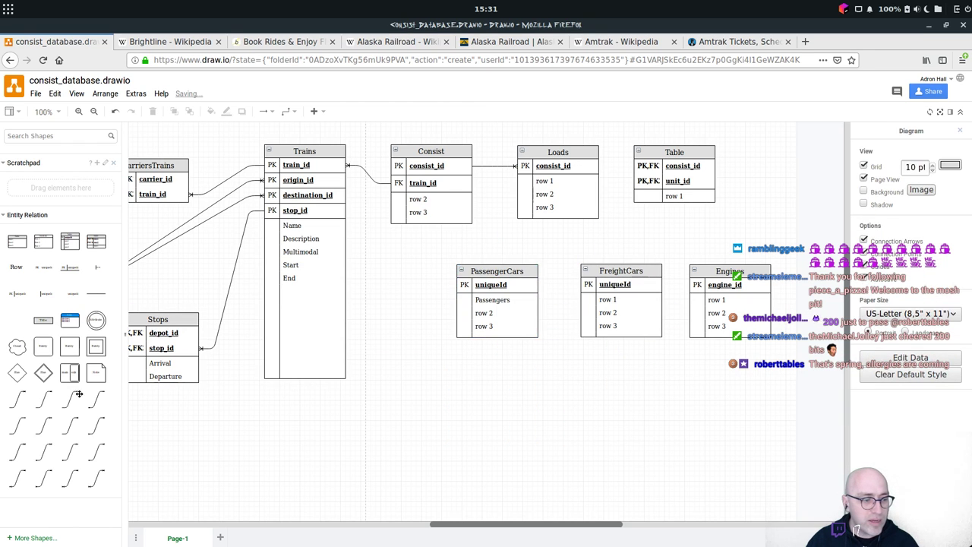
Connect the new table's unit_id row to the PassengerCars primary key and rename the new table LoadTypes.
left_click_drag(44, 398, 718, 209)
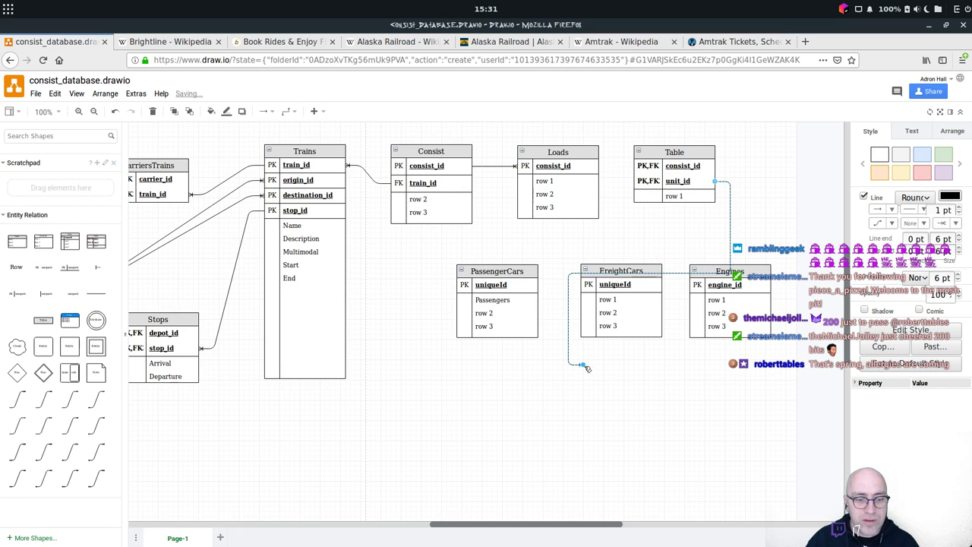
left_click_drag(586, 368, 520, 287)
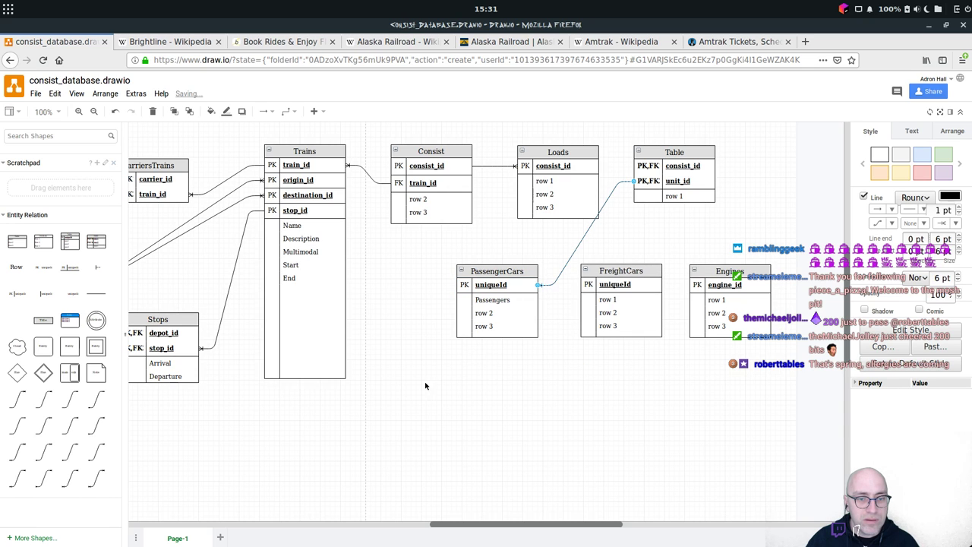
double_click(684, 152)
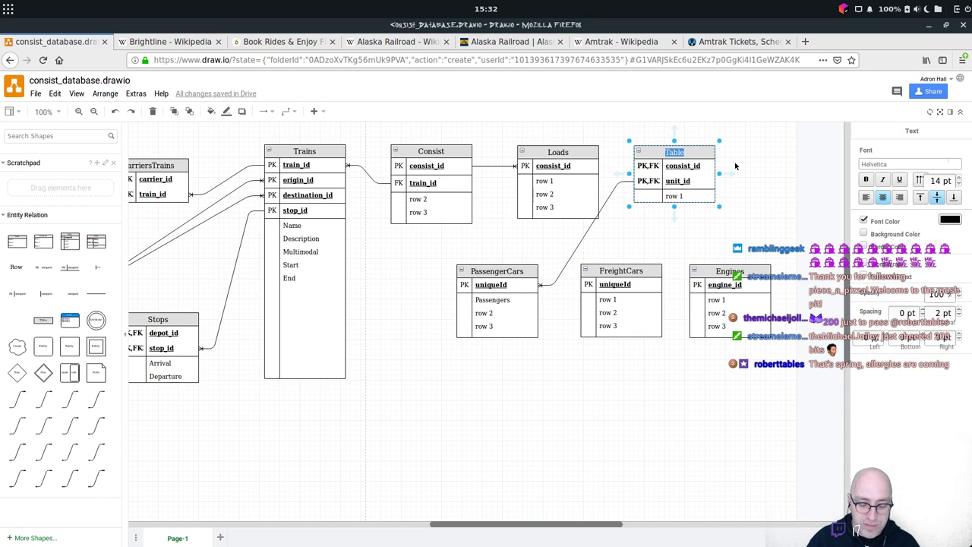
type("LoadTypes")
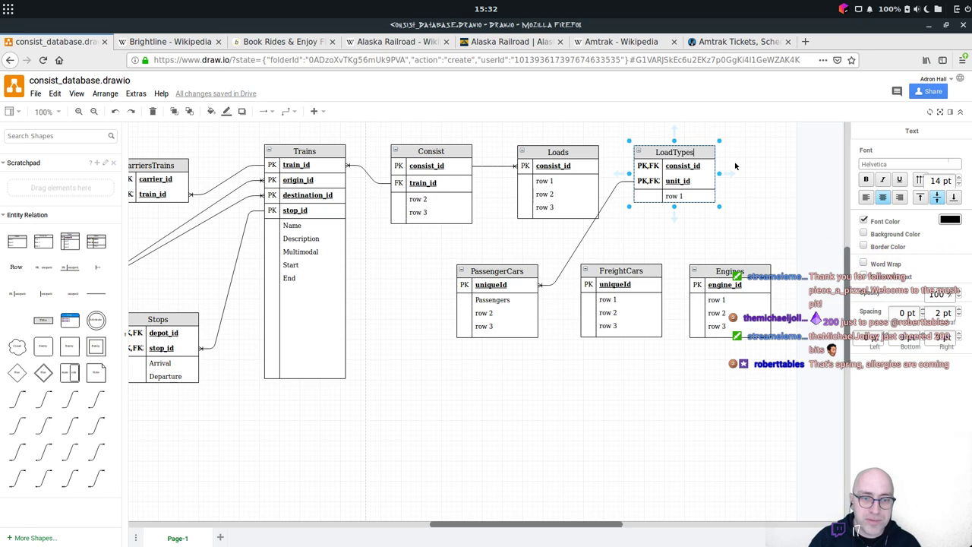
left_click(746, 186)
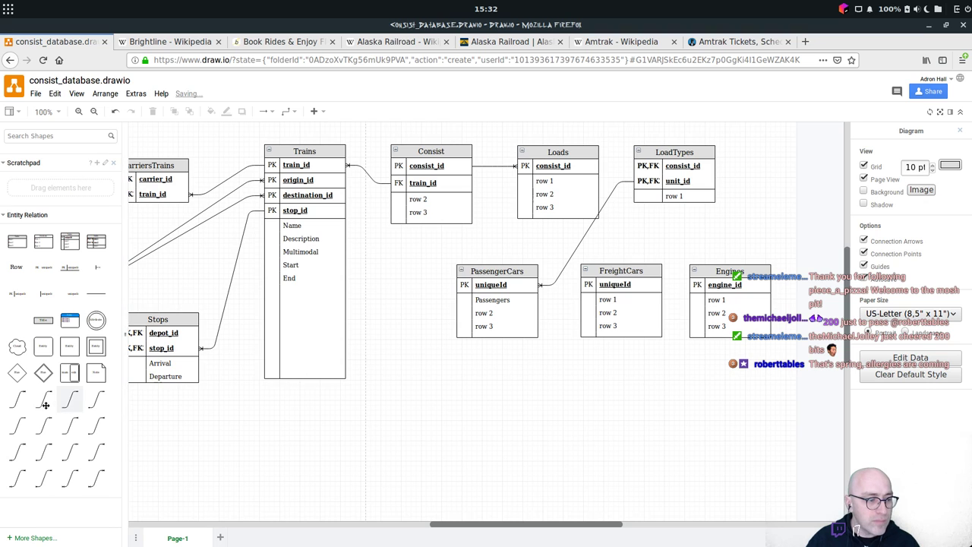
Connect the consist_id row of Loads to the consist_id row of LoadTypes, with LoadTypes moved farther away from Loads.
left_click_drag(44, 400, 598, 165)
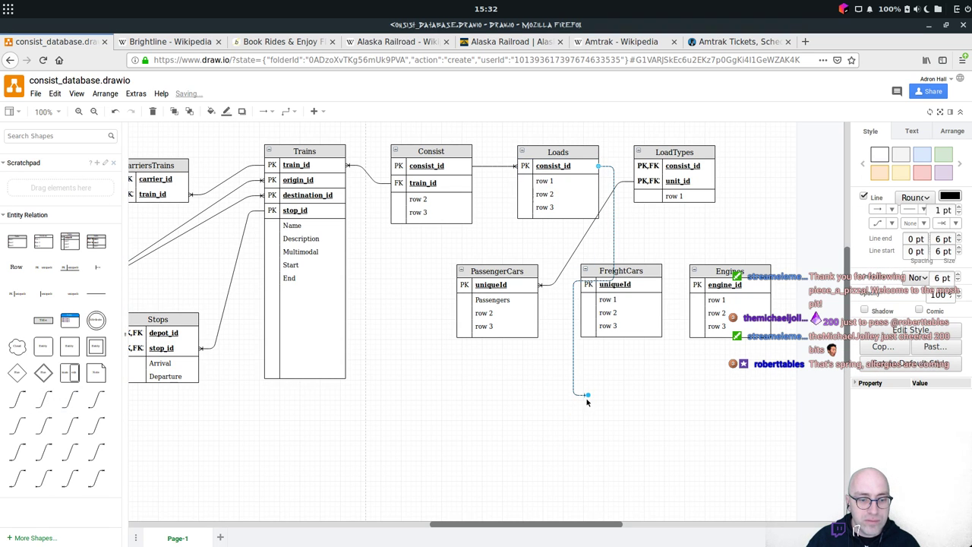
left_click_drag(590, 398, 745, 152)
left_click(699, 225)
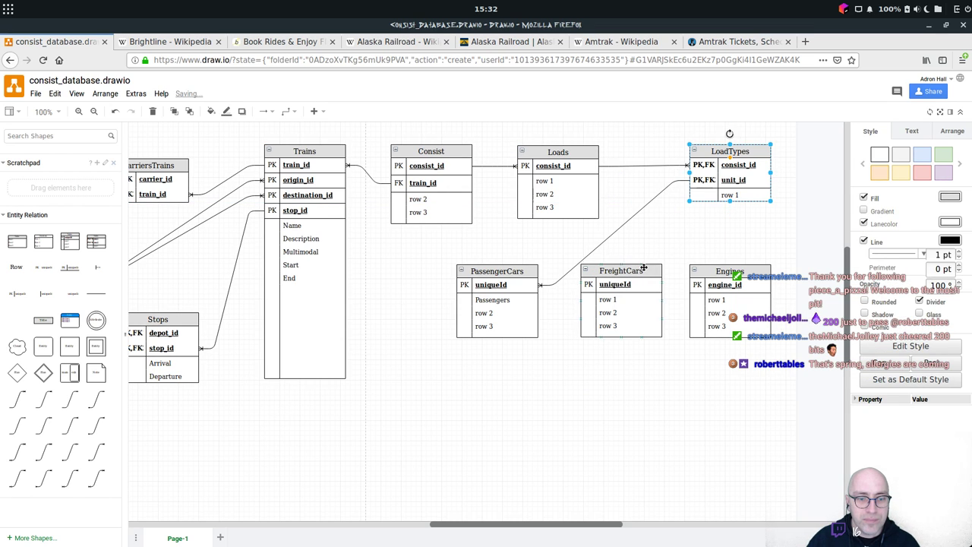
Spread PassengerCars, FreightCars and Engines farther apart in their row, with Engines directly beneath LoadTypes.
left_click_drag(523, 274, 478, 274)
left_click_drag(607, 270, 647, 270)
left_click_drag(722, 270, 726, 269)
left_click(428, 388)
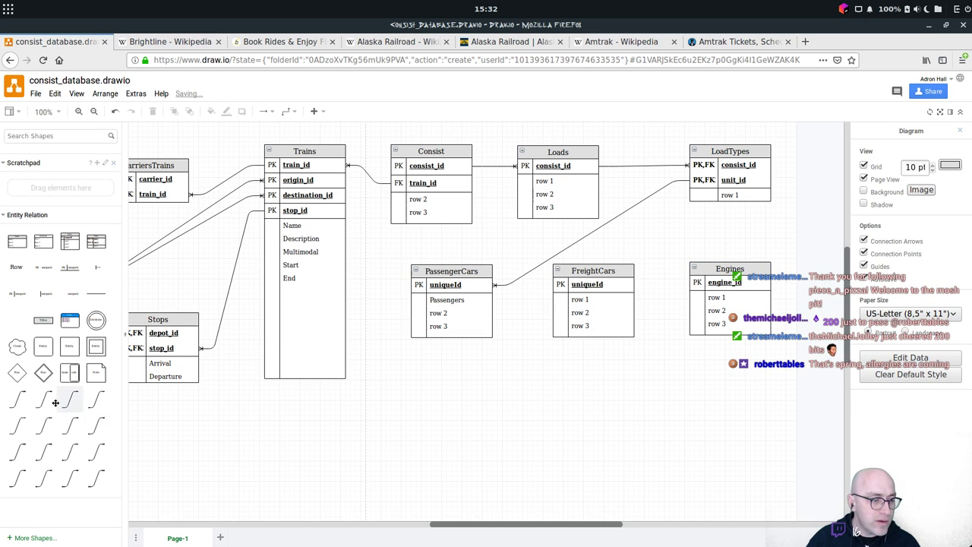
Connect the unit_id row of LoadTypes to the primary key row of FreightCars.
left_click_drag(56, 402, 693, 255)
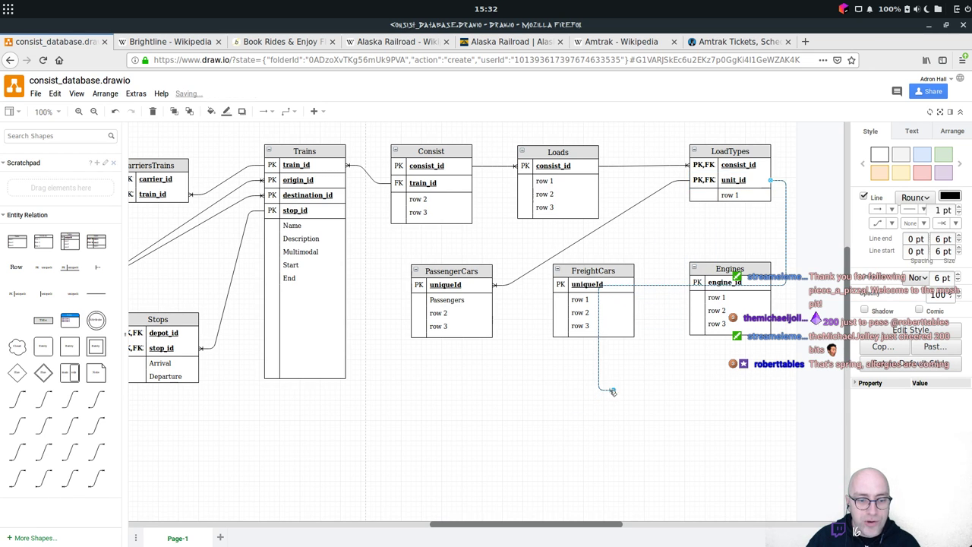
left_click_drag(612, 391, 580, 282)
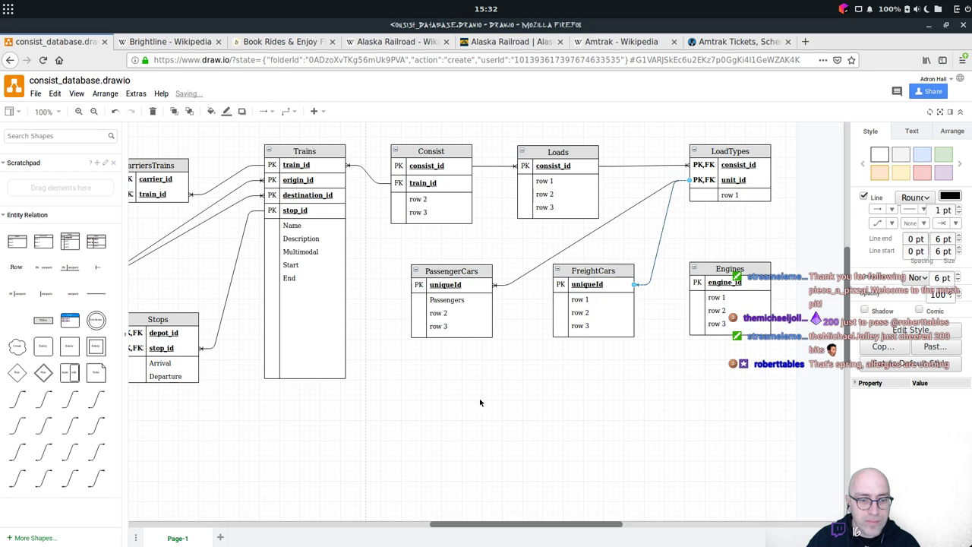
left_click(491, 434)
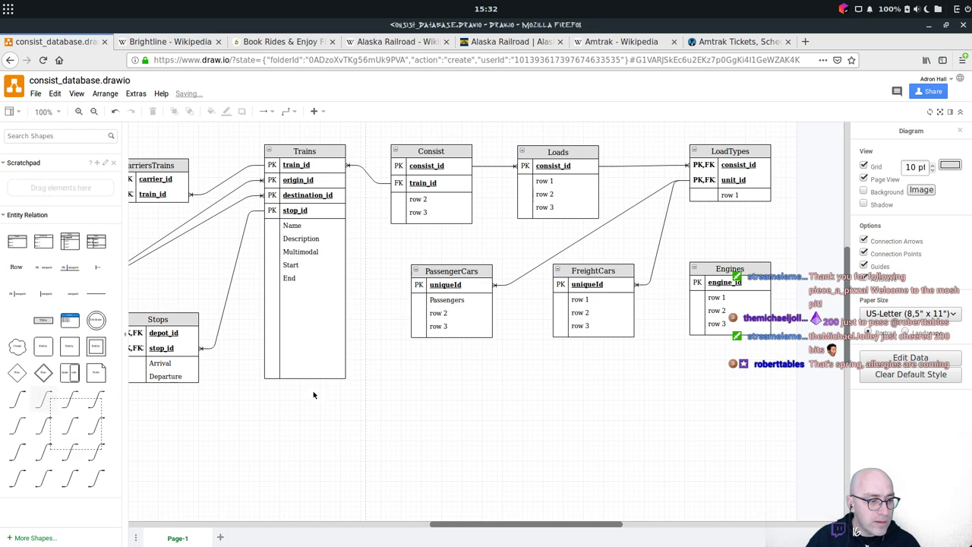
Try to connect the unit_id row of LoadTypes to the primary key row of Engines.
left_click_drag(725, 441, 726, 186)
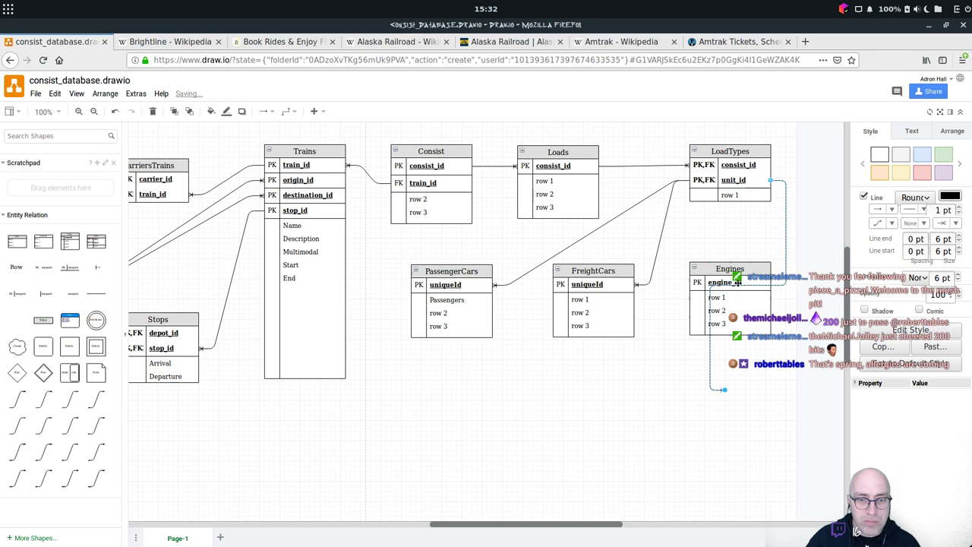
left_click_drag(722, 385, 731, 285)
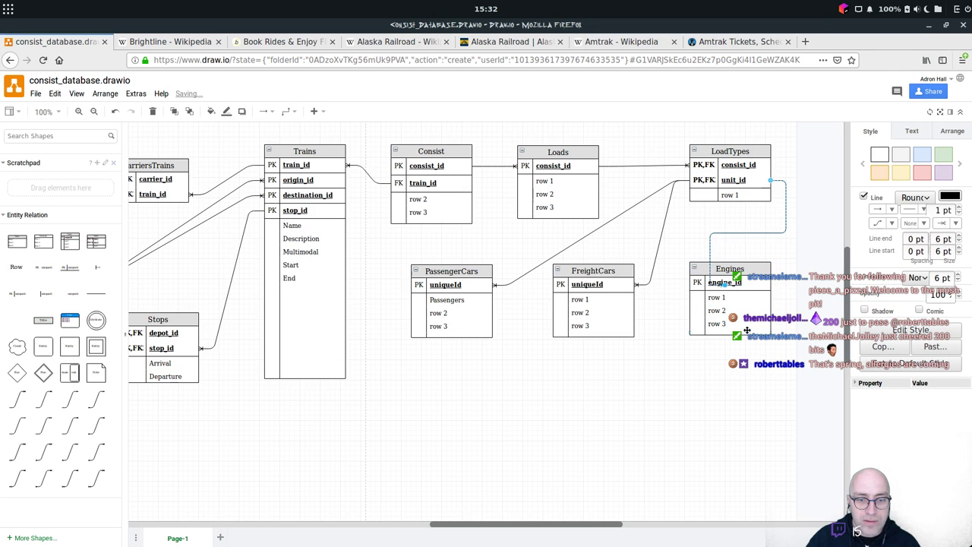
key("Delete")
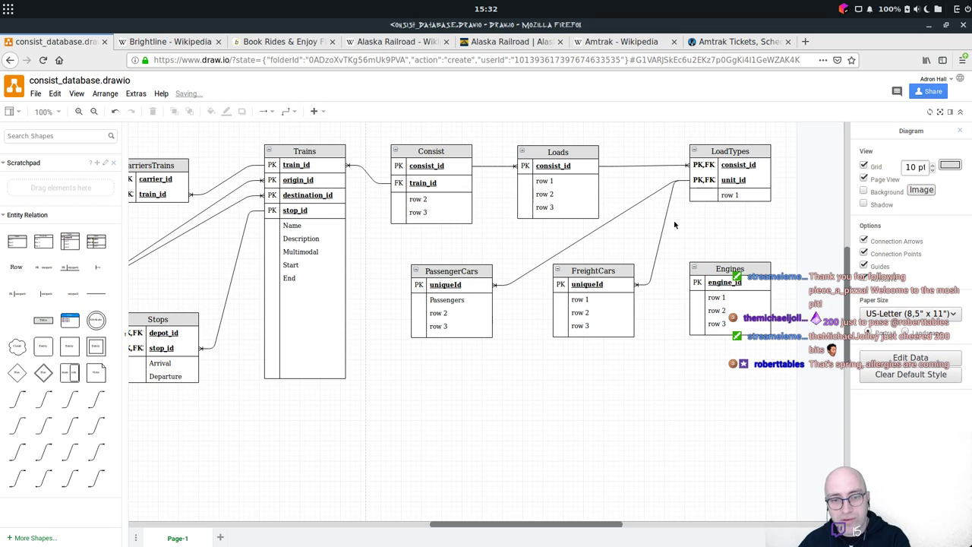
right_click(665, 226)
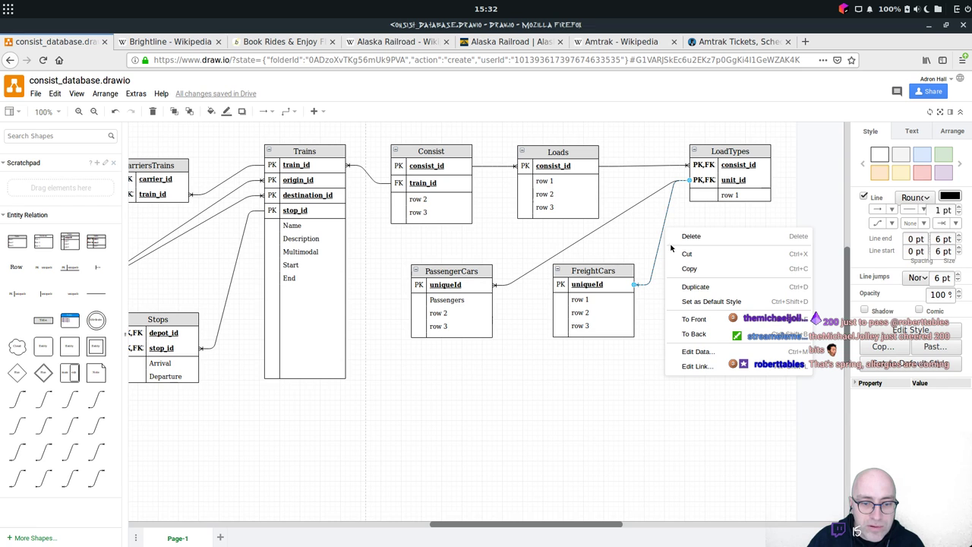
left_click(695, 366)
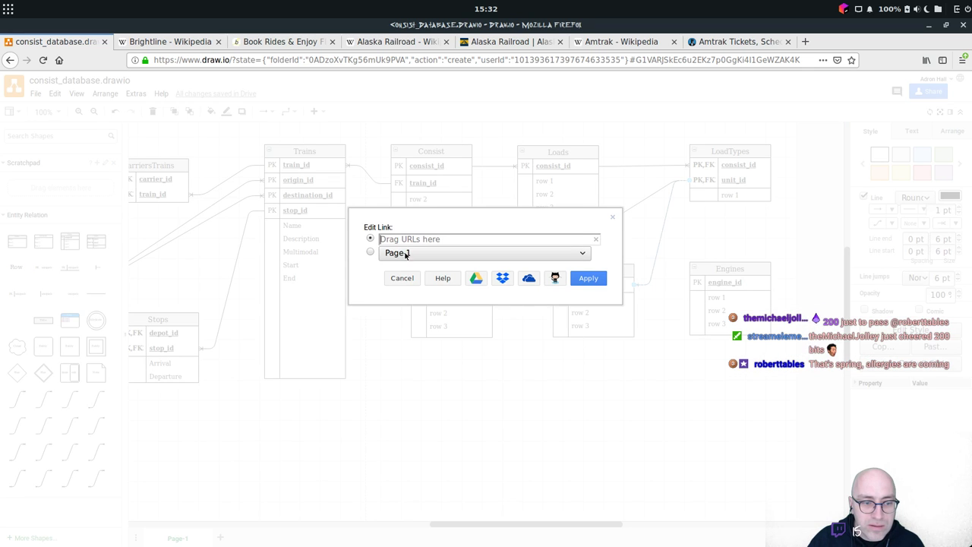
left_click(401, 278)
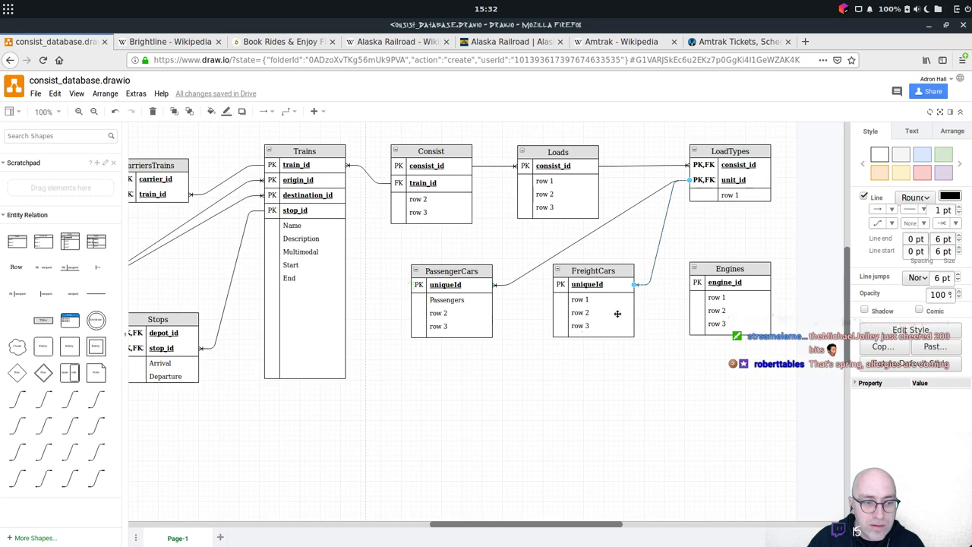
right_click(657, 267)
left_click(660, 387)
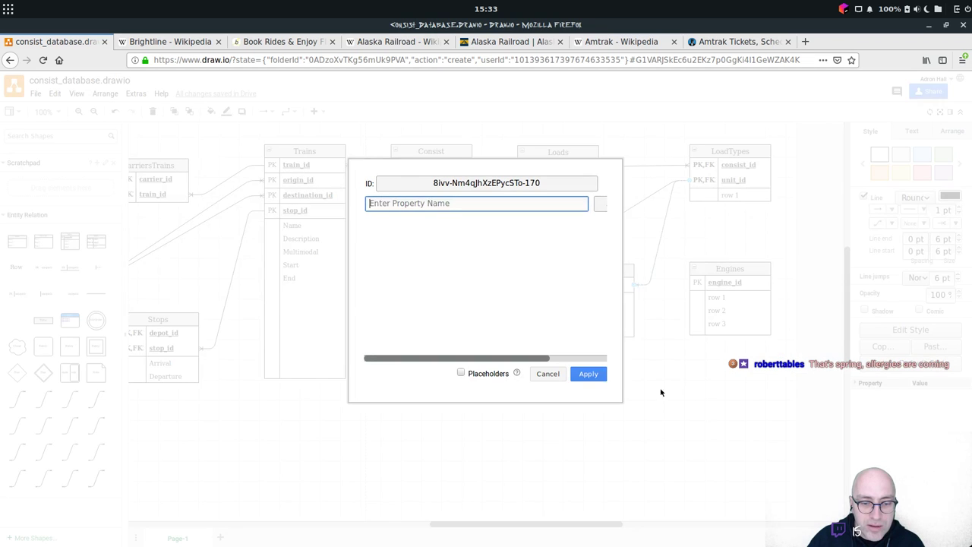
left_click(548, 374)
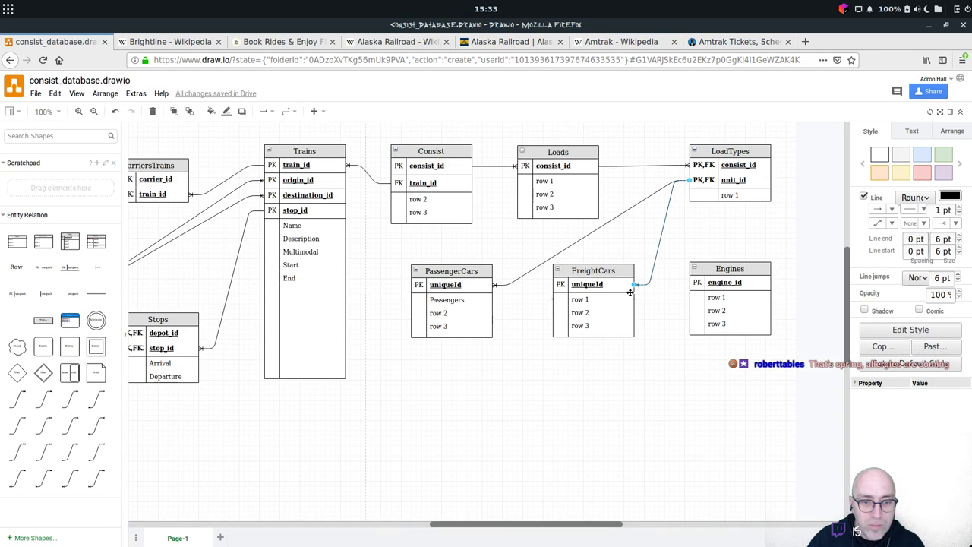
Swap the ends of the FreightCars connector so it starts at FreightCars and points to unit_id in LoadTypes.
left_click_drag(634, 285, 678, 232)
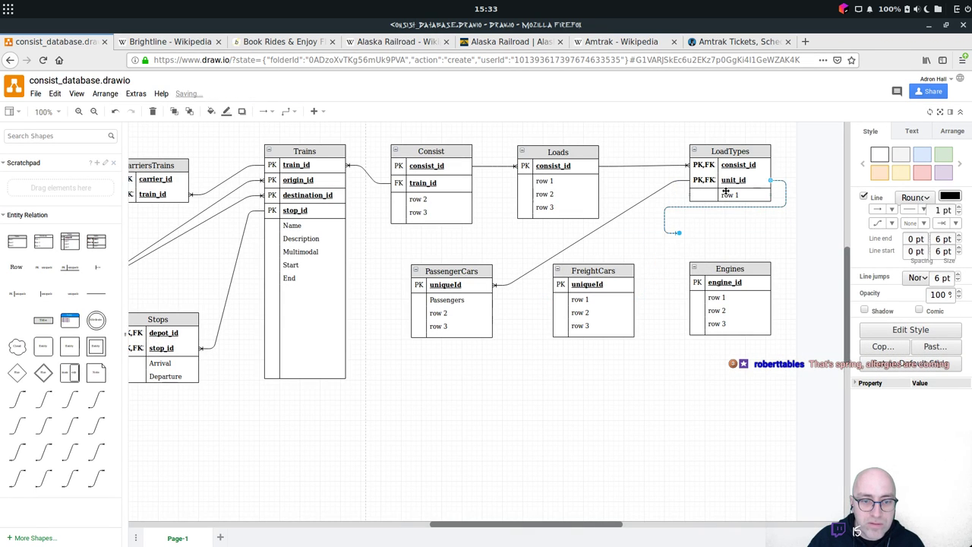
left_click_drag(770, 180, 635, 284)
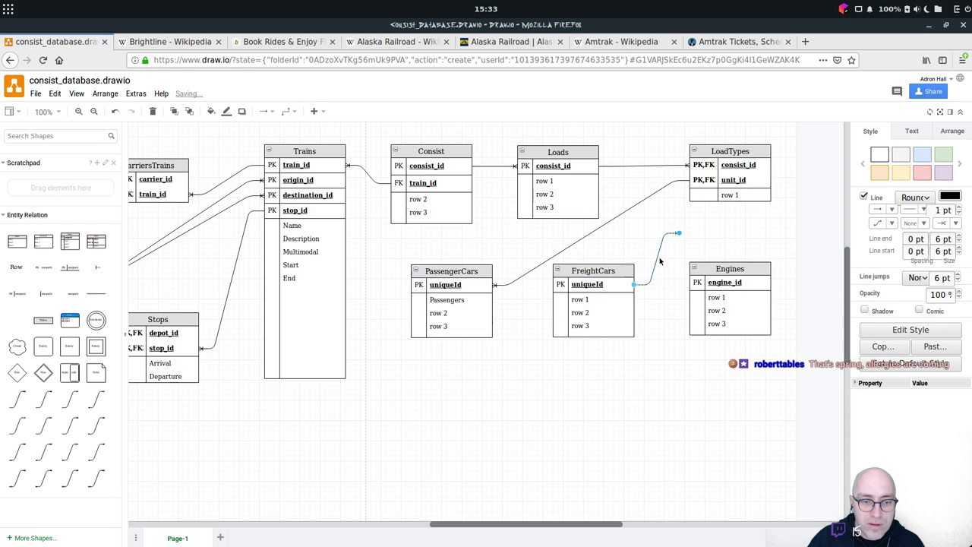
left_click_drag(678, 232, 688, 180)
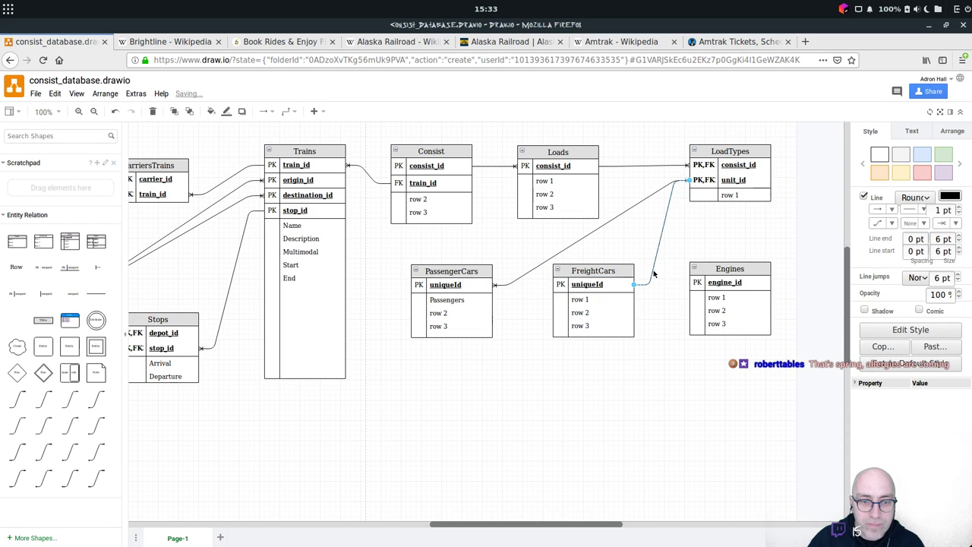
Rename the primary keys of FreightCars, PassengerCars and Engines to unit_id.
double_click(605, 285)
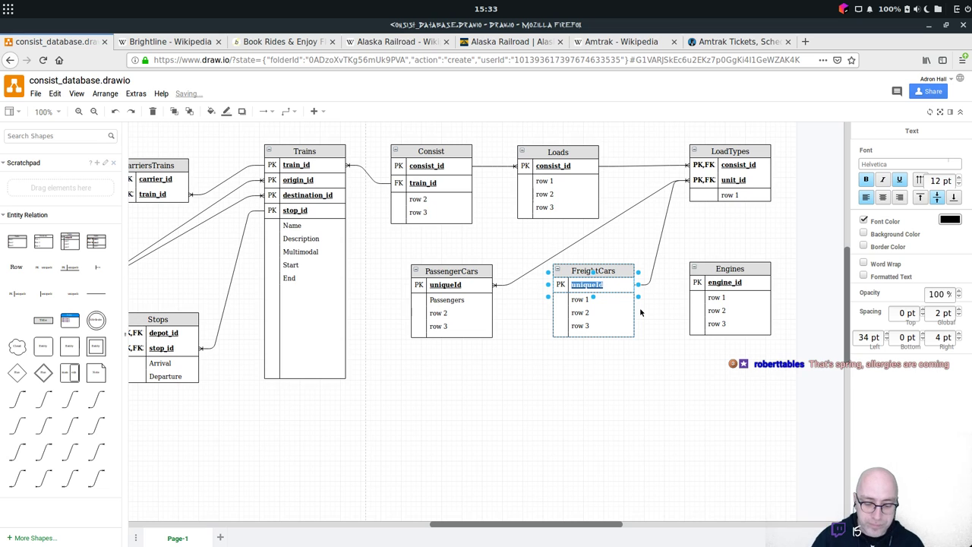
type("unit_")
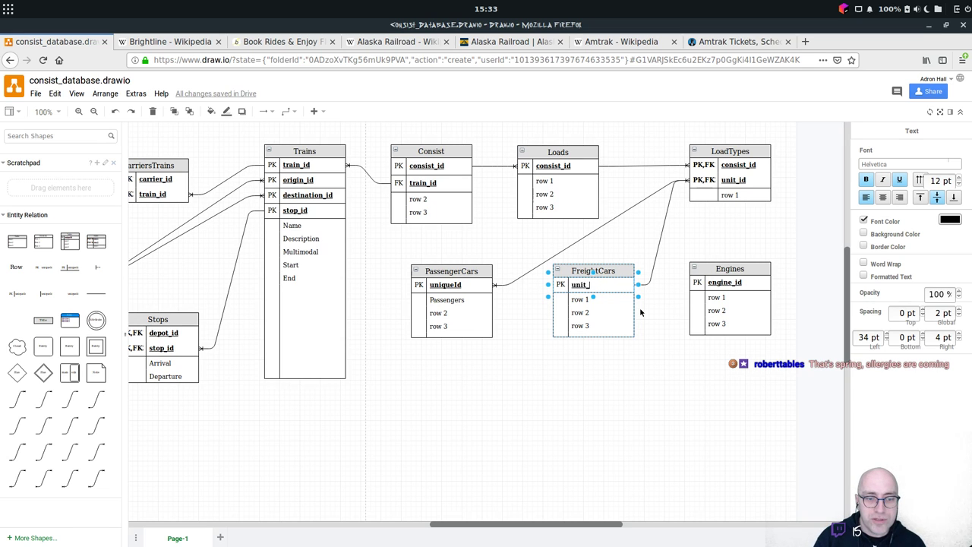
type("id")
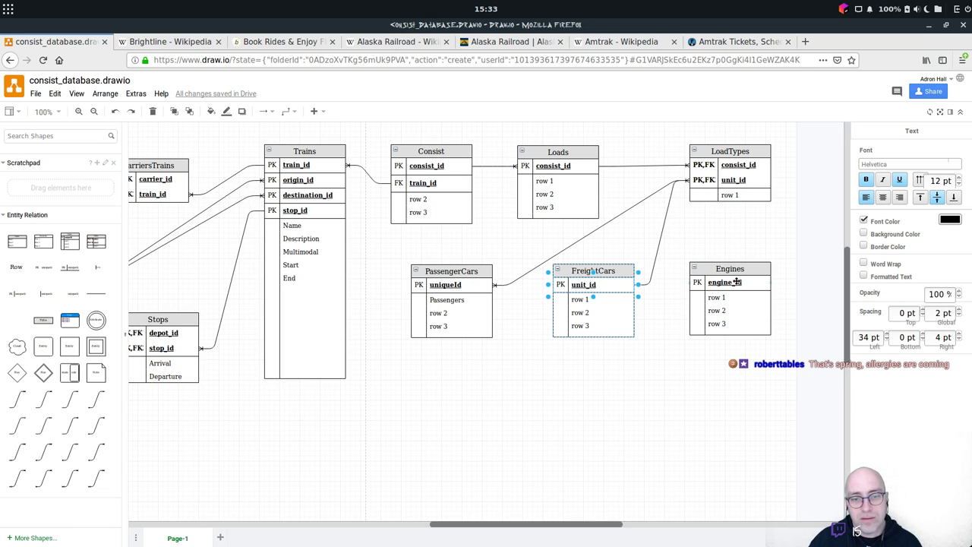
left_click(445, 284)
double_click(445, 285)
type("u")
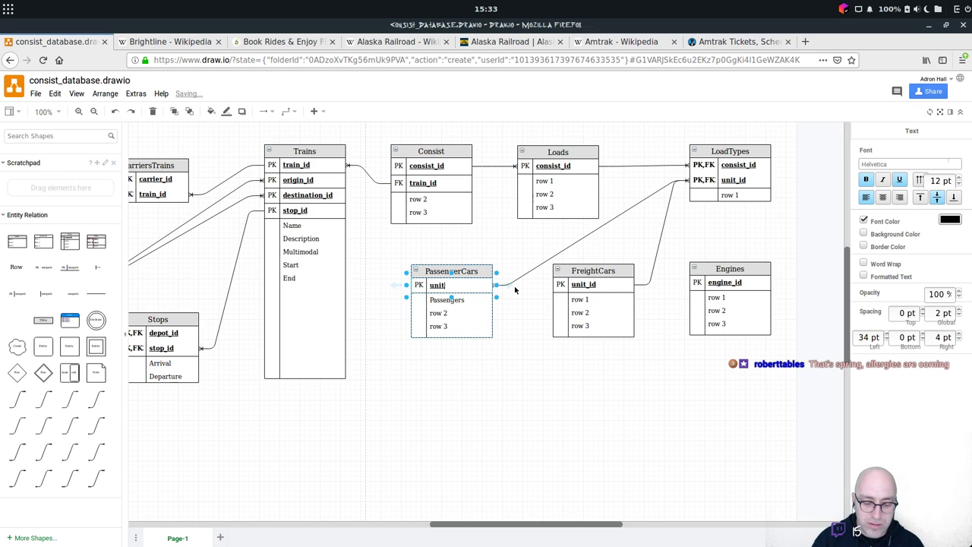
left_click(743, 283)
double_click(744, 282)
type("it")
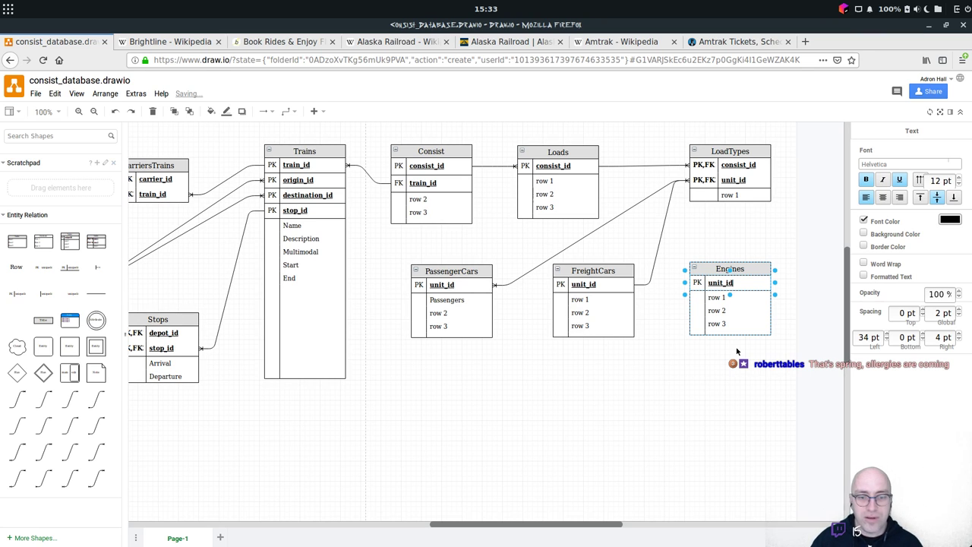
left_click(764, 377)
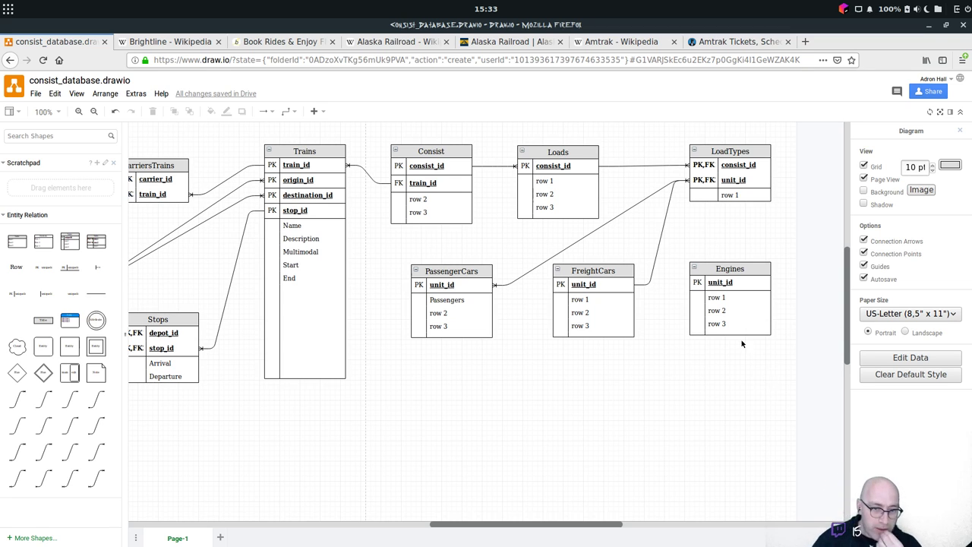
Detach both ends of the connector between PassengerCars and LoadTypes and park it in the empty area below the tables.
left_click(536, 264)
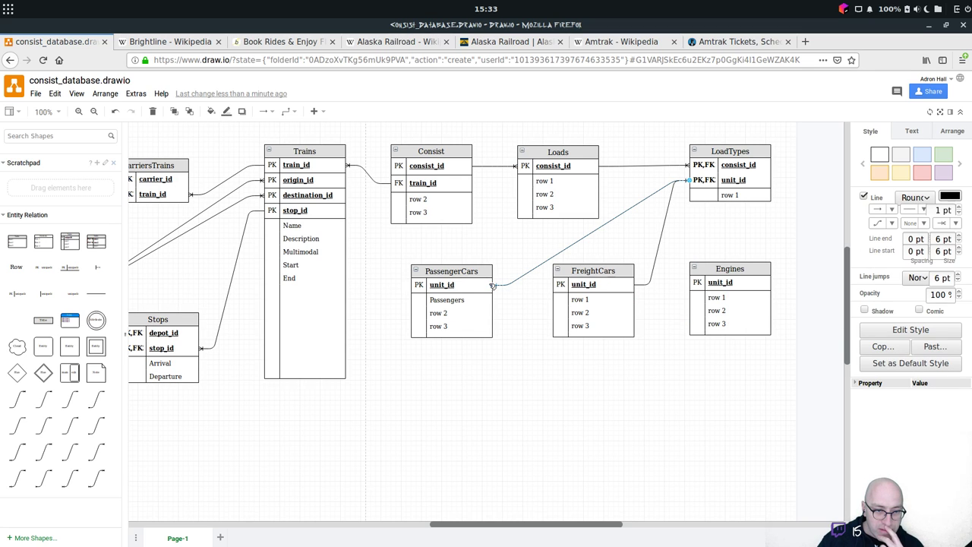
left_click_drag(493, 285, 524, 394)
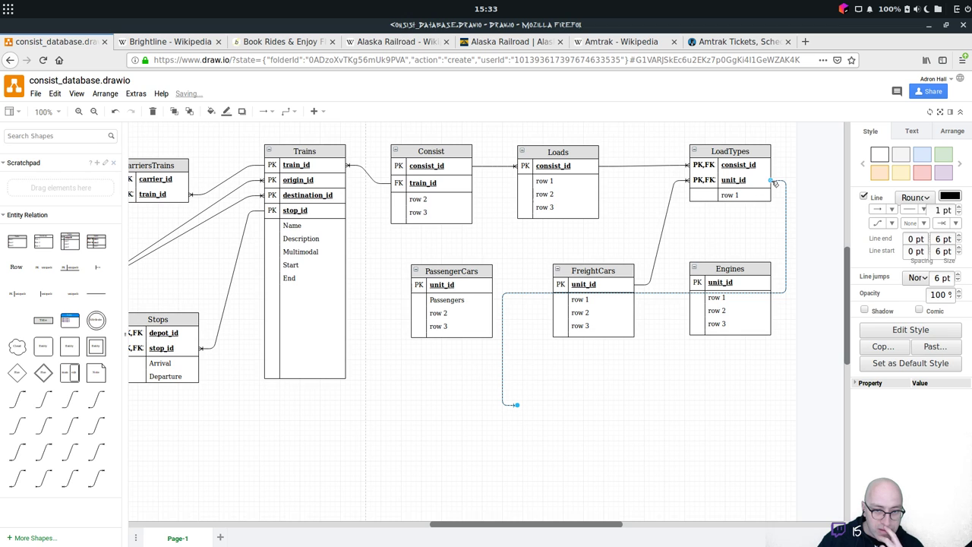
left_click_drag(770, 180, 679, 395)
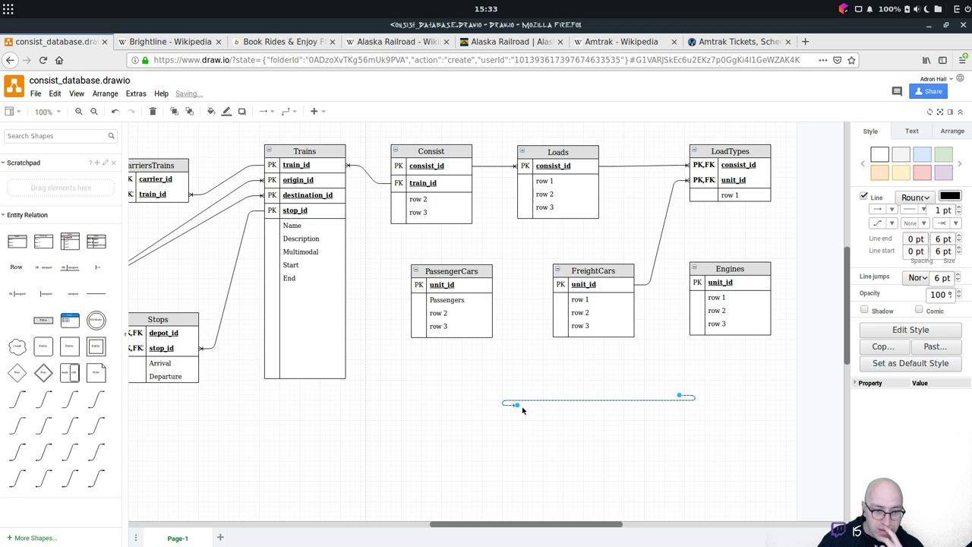
left_click_drag(524, 409, 545, 434)
left_click(731, 445)
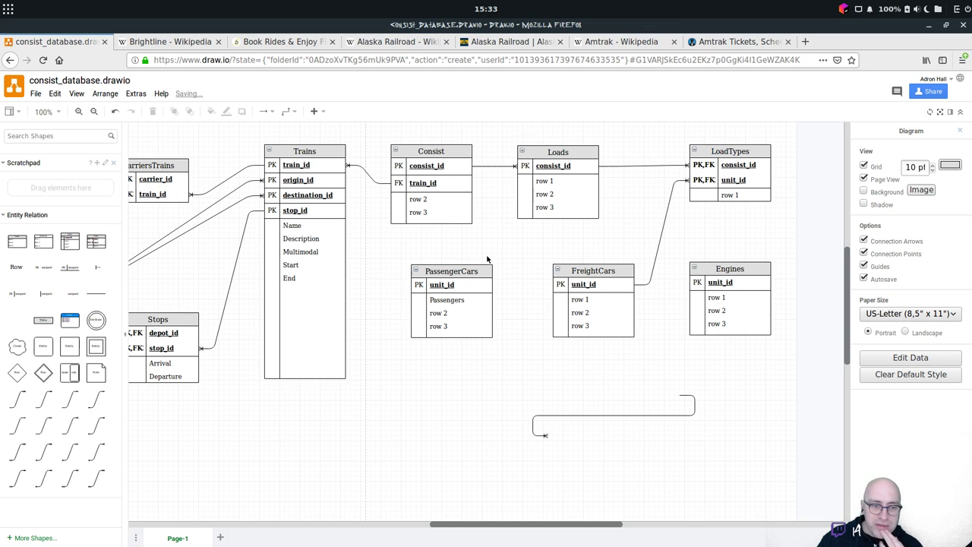
Nudge the PassengerCars and FreightCars tables slightly upward so they sit level with each other.
left_click_drag(480, 272, 489, 270)
left_click_drag(594, 271, 594, 266)
left_click(655, 346)
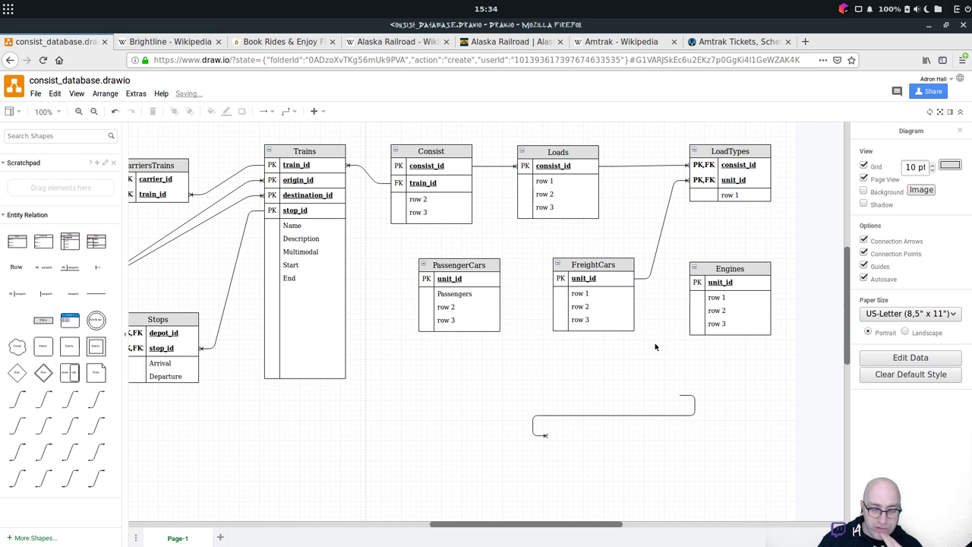
Rename the LoadTypes table to Loads.
double_click(747, 193)
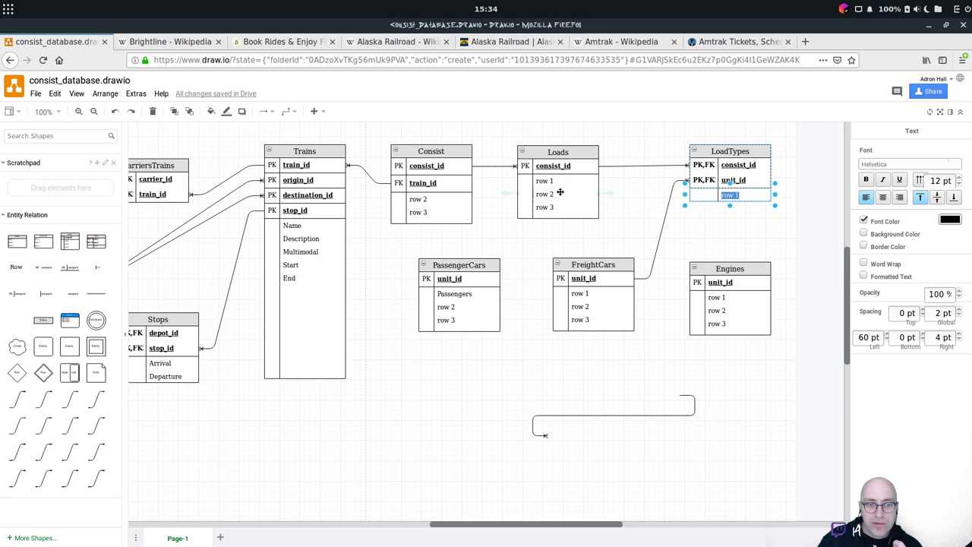
left_click(440, 151)
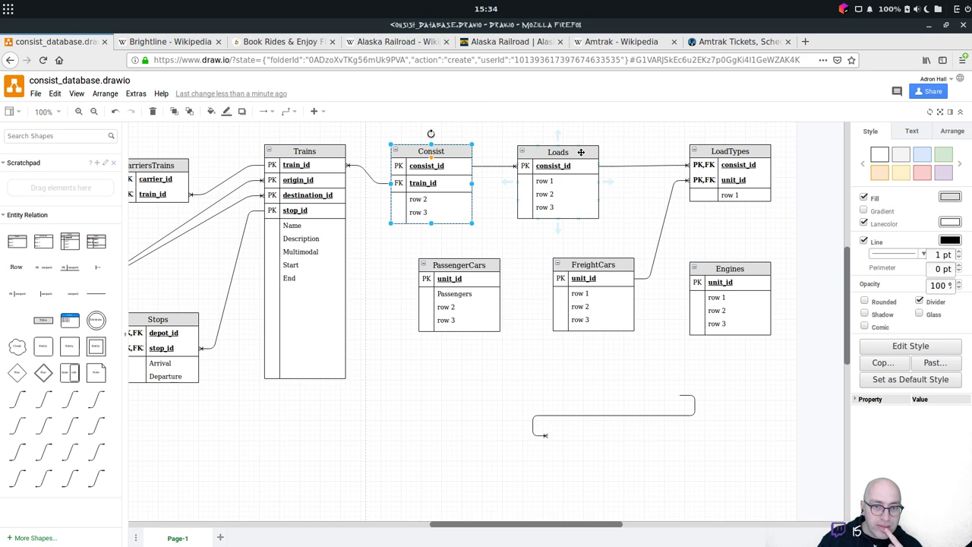
double_click(732, 151)
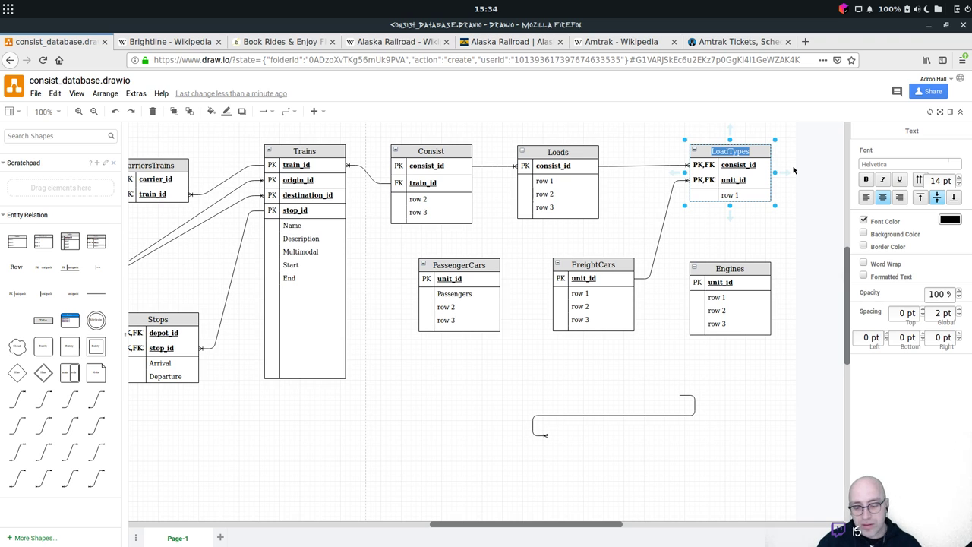
type("Loads")
key("Escape")
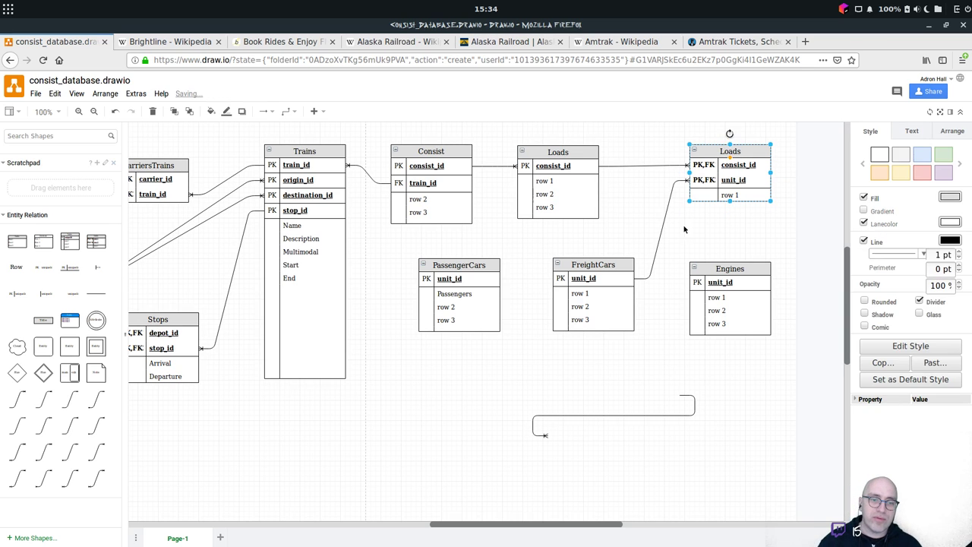
Delete the original Loads table next to Consist and its connector to the renamed Loads table.
left_click(571, 195)
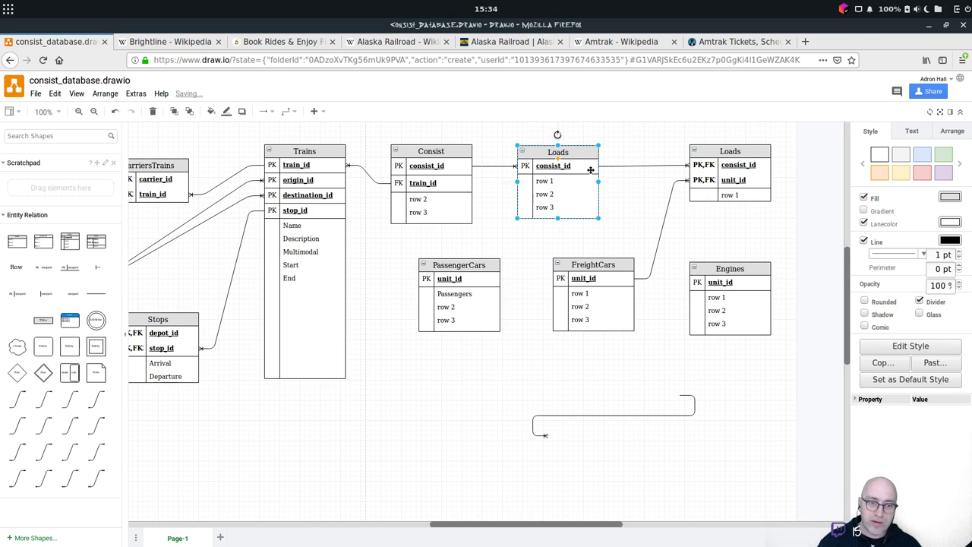
key("Delete")
left_click(643, 166)
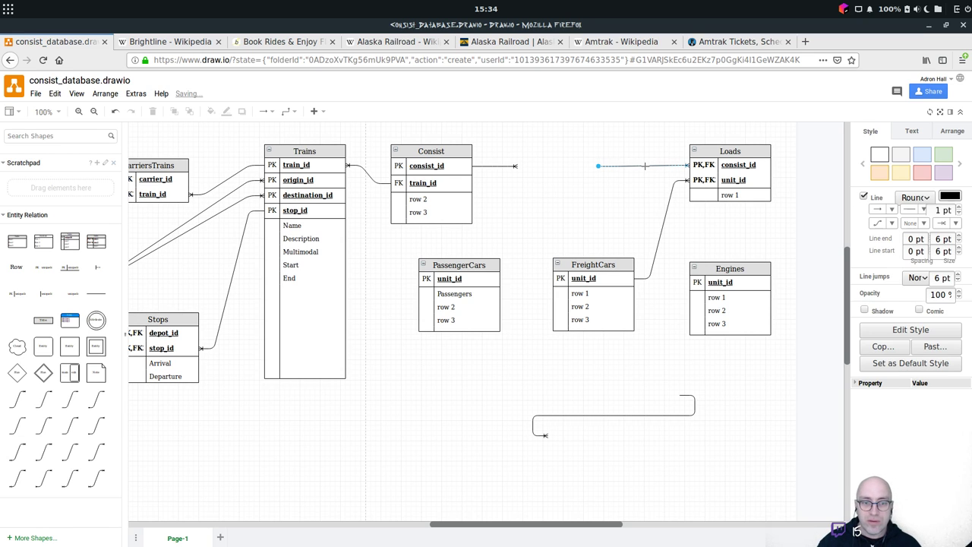
key("Delete")
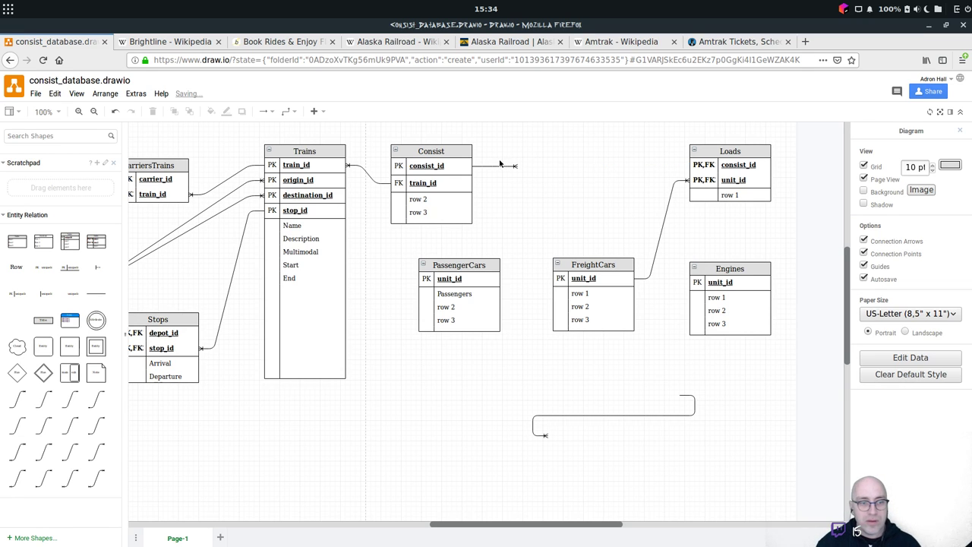
Move the remaining Loads table beside Consist and attach the loose Consist connector to its consist_id row.
left_click(514, 165)
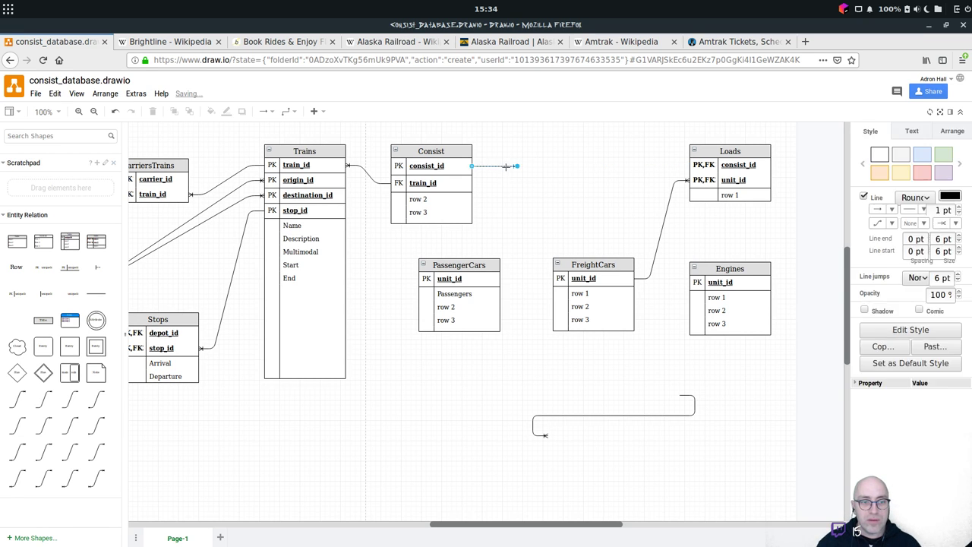
mouse_move(521, 168)
left_mouse_down()
mouse_move(728, 164)
mouse_move(557, 151)
mouse_move(571, 154)
left_mouse_up()
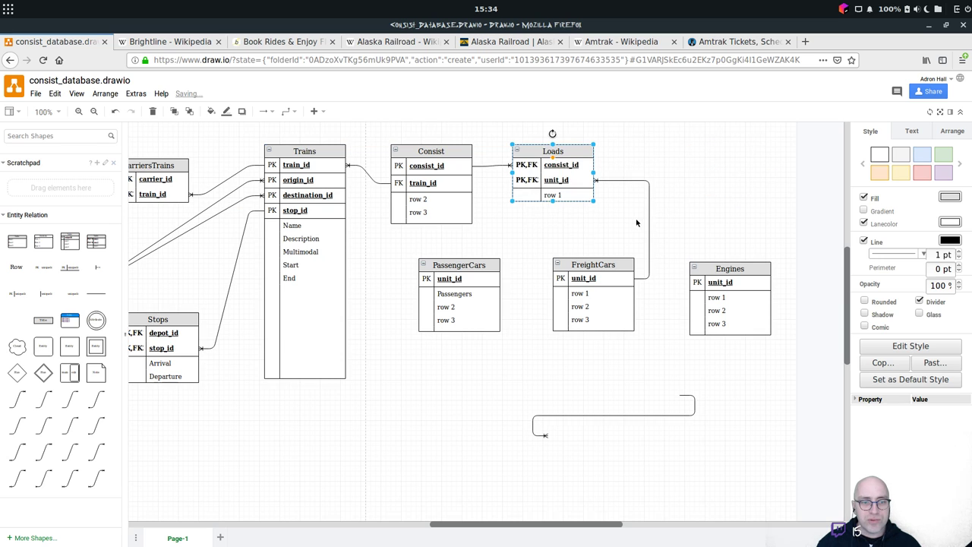
left_click(706, 237)
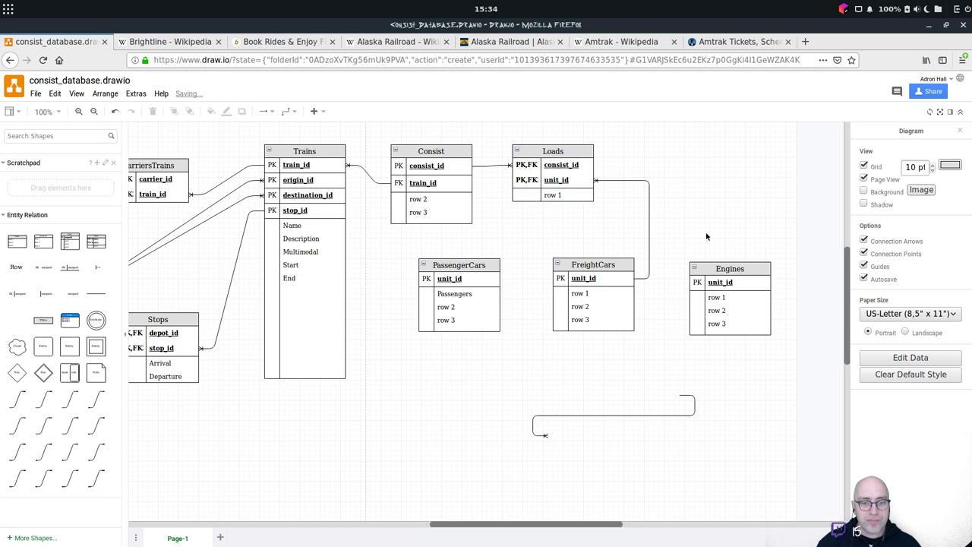
left_click(648, 221)
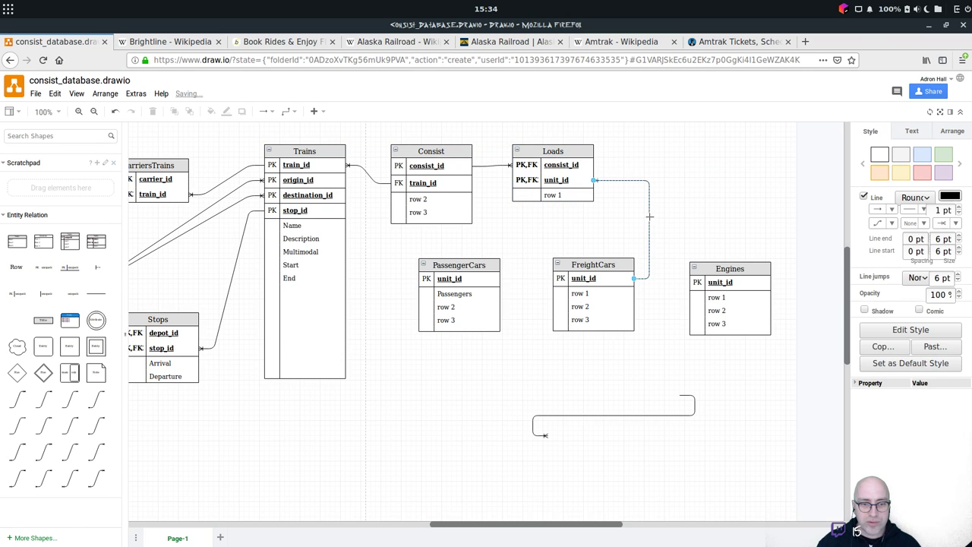
Attach the start of the parked connector to unit_id in Engines and place its free end above that table.
left_click(687, 396)
left_click_drag(682, 396, 718, 282)
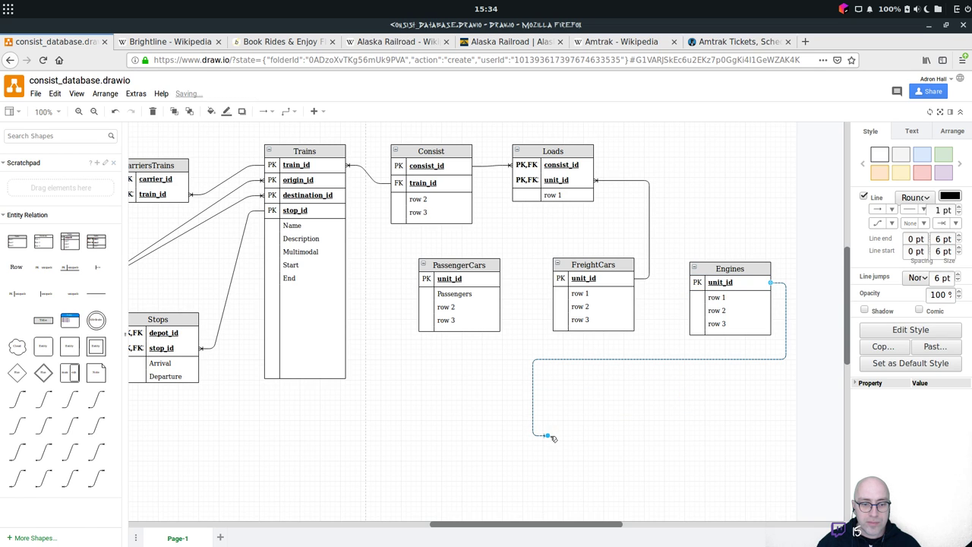
left_click_drag(552, 438, 702, 160)
left_click(744, 169)
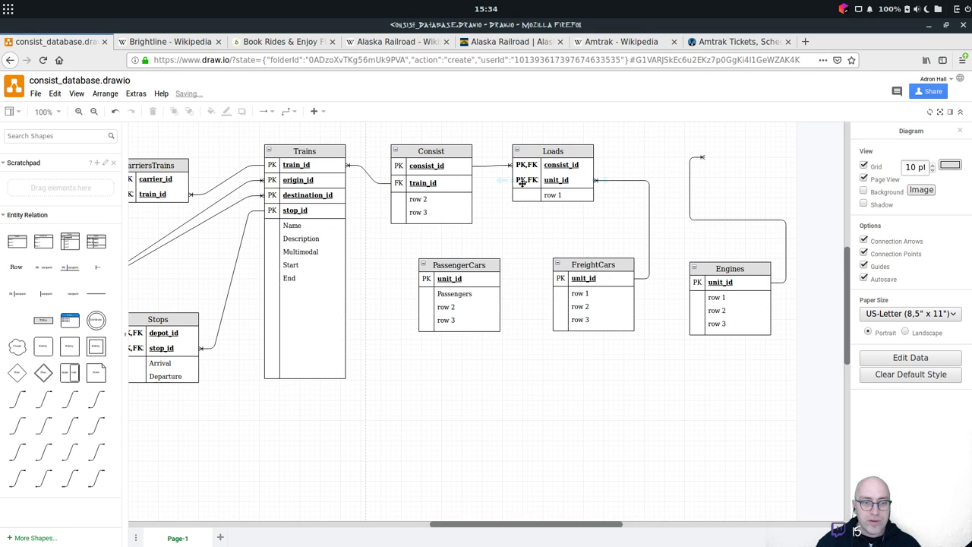
Duplicate the unit_id key row in Loads and rename the two rows engine_id and freight_id.
mouse_move(583, 181)
left_mouse_down()
mouse_move(577, 172)
mouse_move(584, 188)
left_mouse_up()
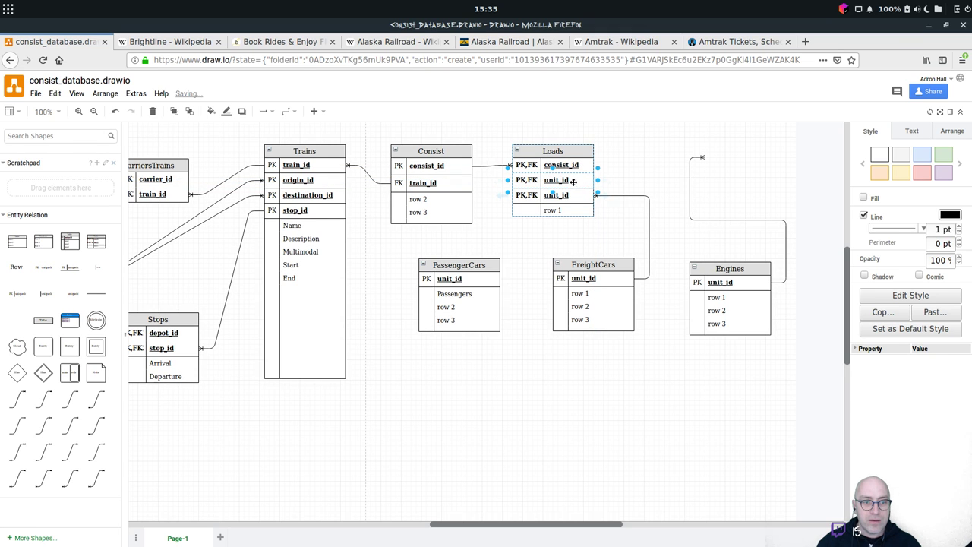
double_click(574, 180)
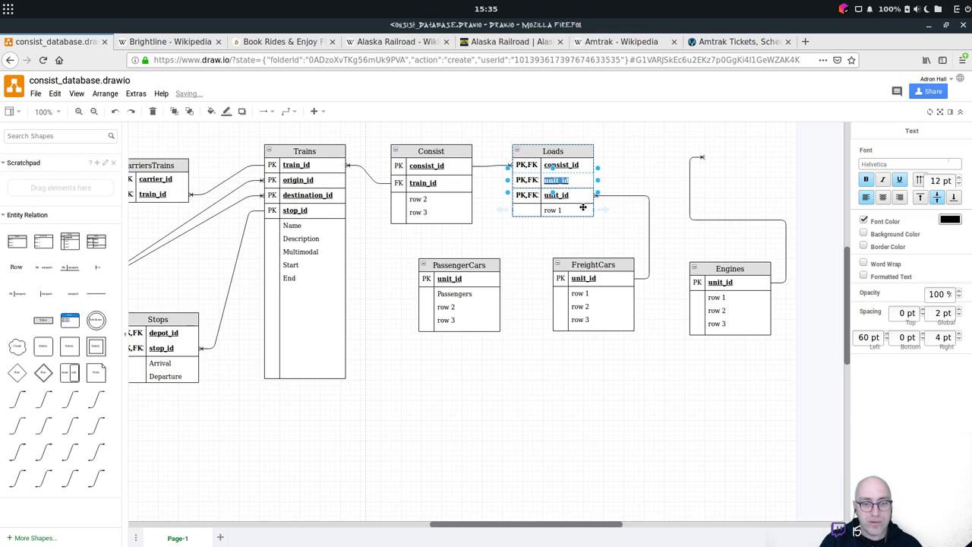
type("engine_id")
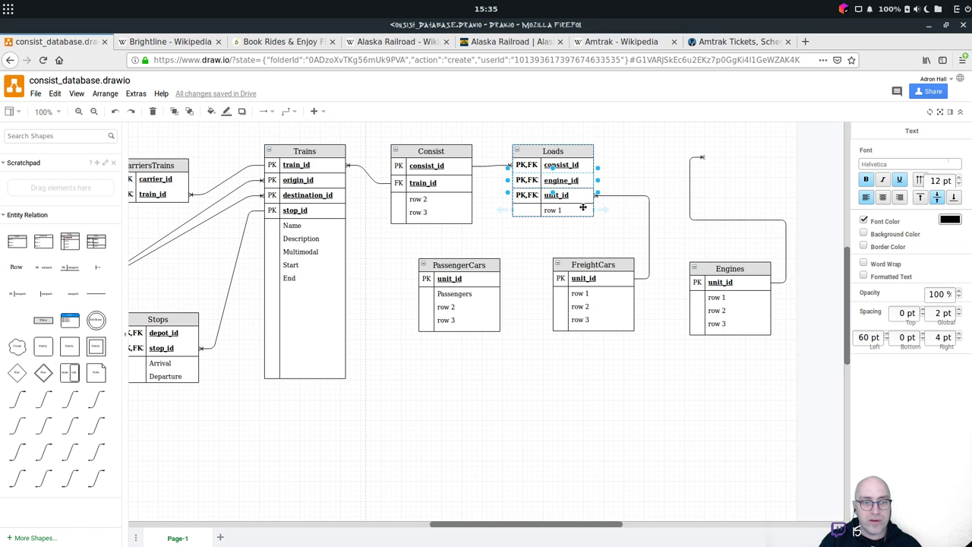
key("Tab")
key("Return")
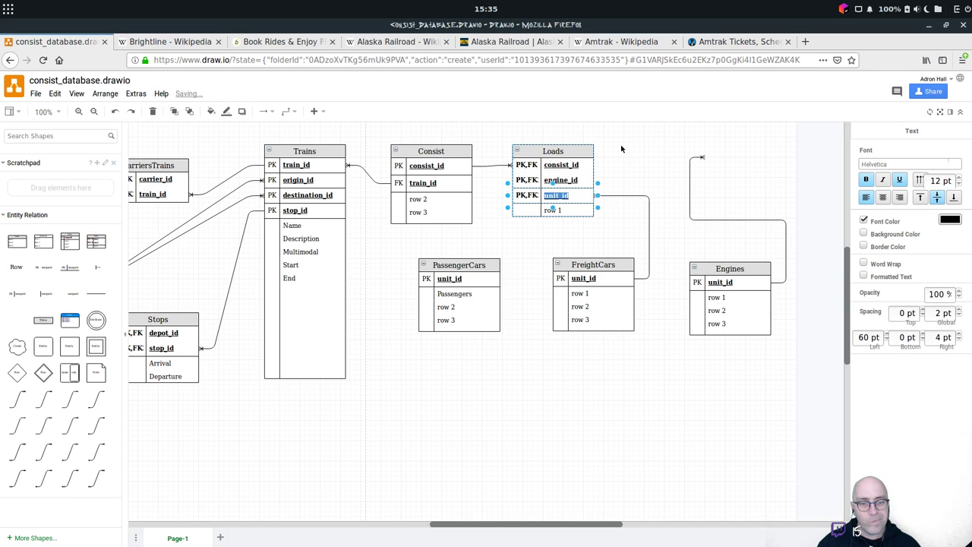
type("freight")
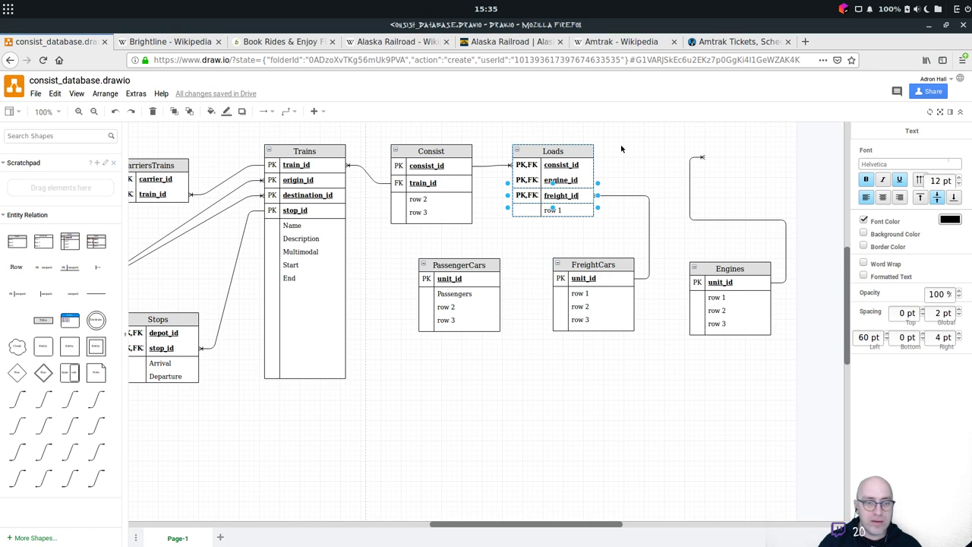
Duplicate the engine_id row of Loads below freight_id and rename the copy passenger_id.
left_click(535, 179)
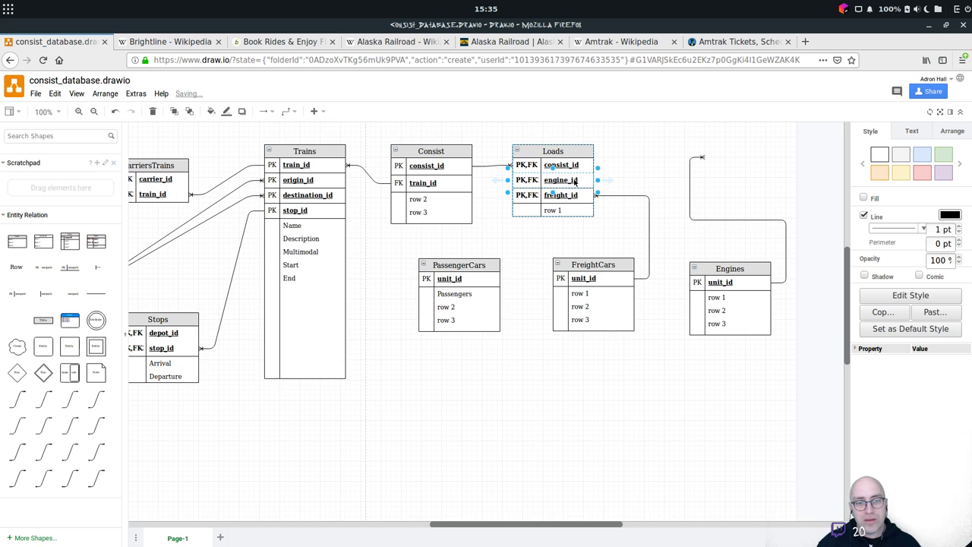
left_click_drag(575, 182, 581, 209)
double_click(579, 211)
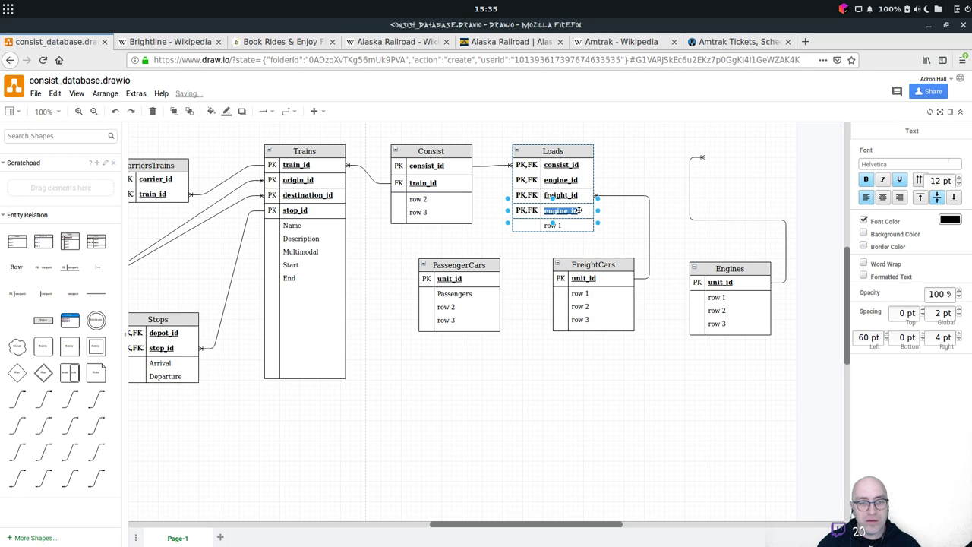
type("passe")
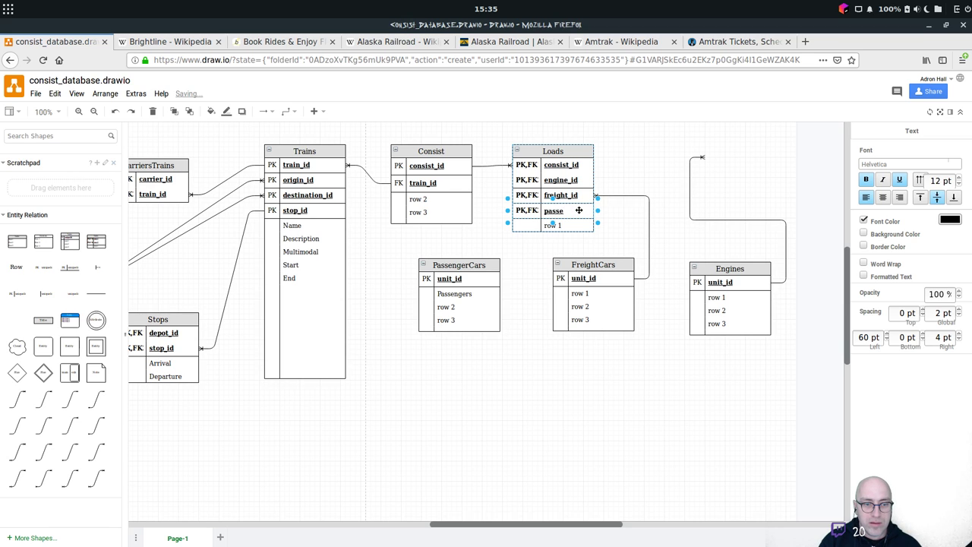
type("nger_id")
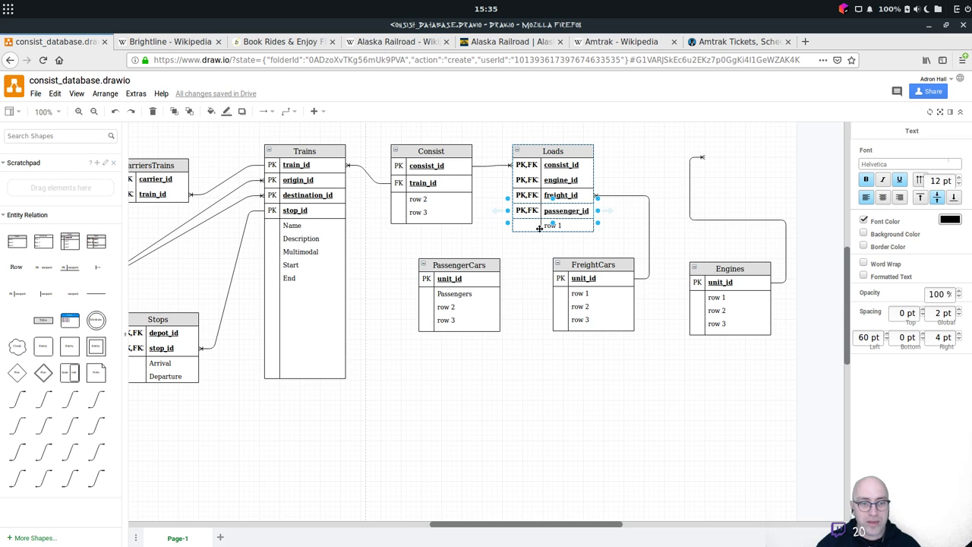
left_click(565, 241)
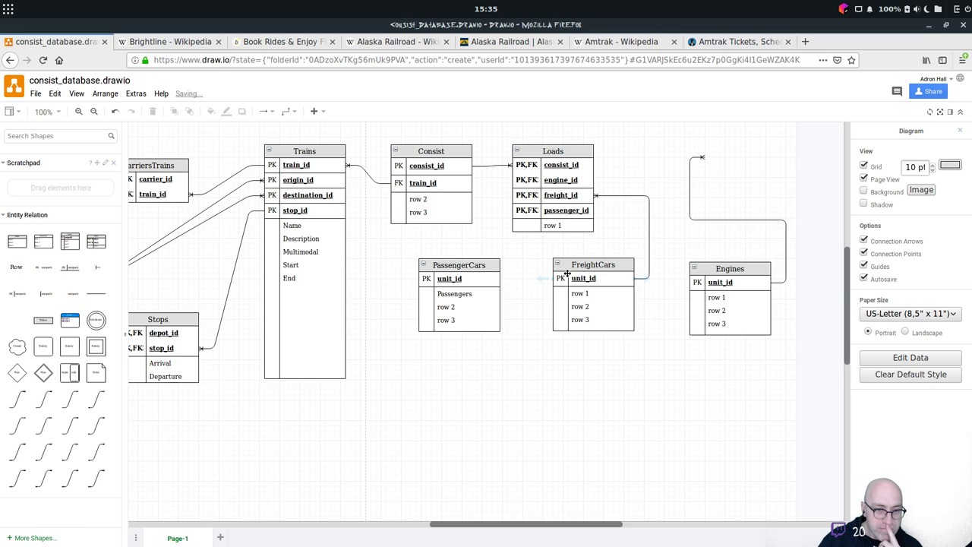
Connect the loose end of the Engines connector to engine_id in Loads and reattach the FreightCars connector to freight_id.
left_click(643, 195)
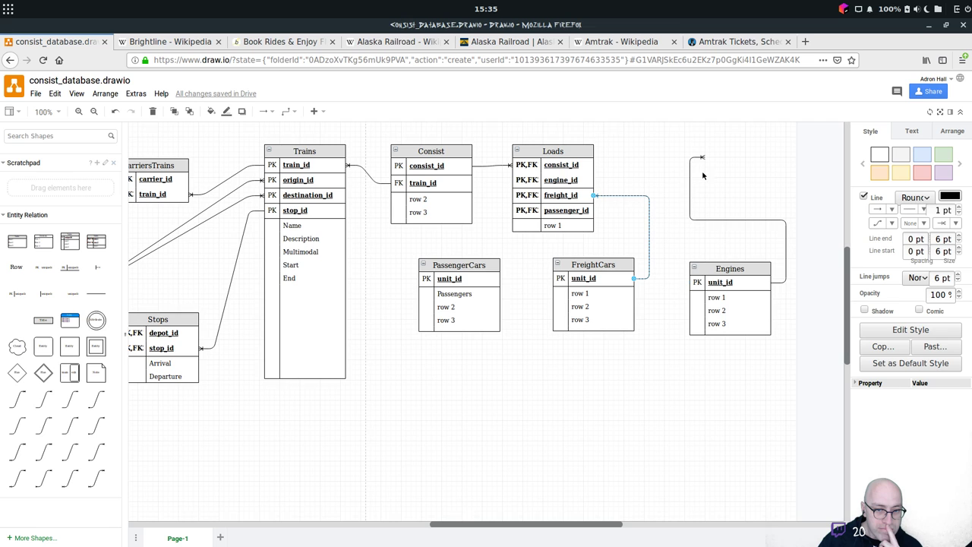
left_click(703, 158)
left_click_drag(708, 158, 592, 180)
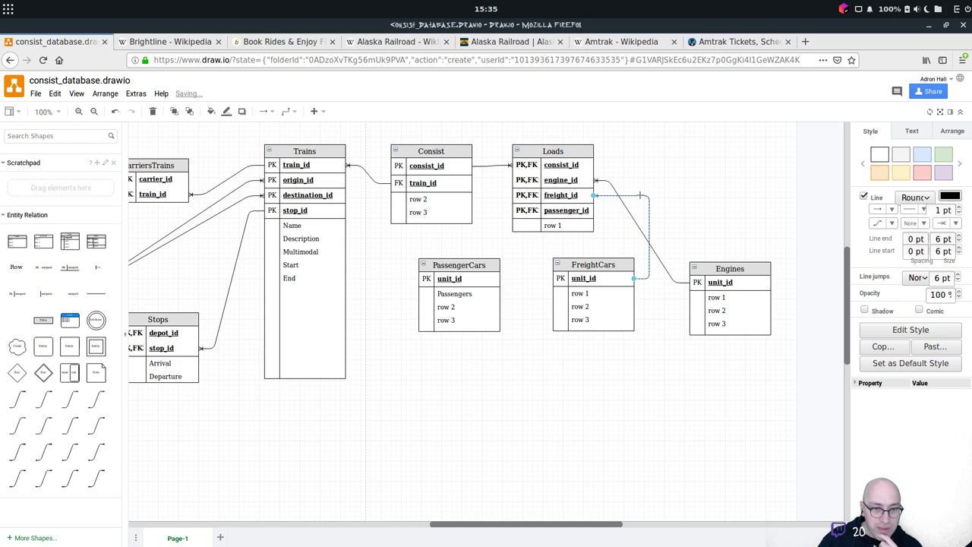
left_click(599, 198)
left_click_drag(598, 198, 577, 196)
Rearrange the tables, with Engines beside Loads and PassengerCars and FreightCars side by side beneath Loads.
left_click_drag(727, 267, 715, 150)
left_click_drag(612, 264, 654, 272)
left_click_drag(486, 266, 526, 269)
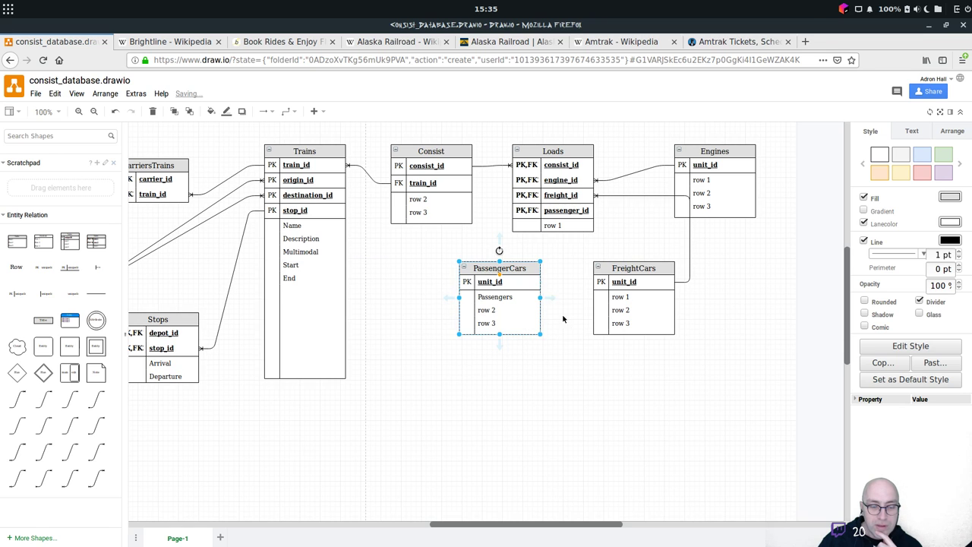
left_click(573, 300)
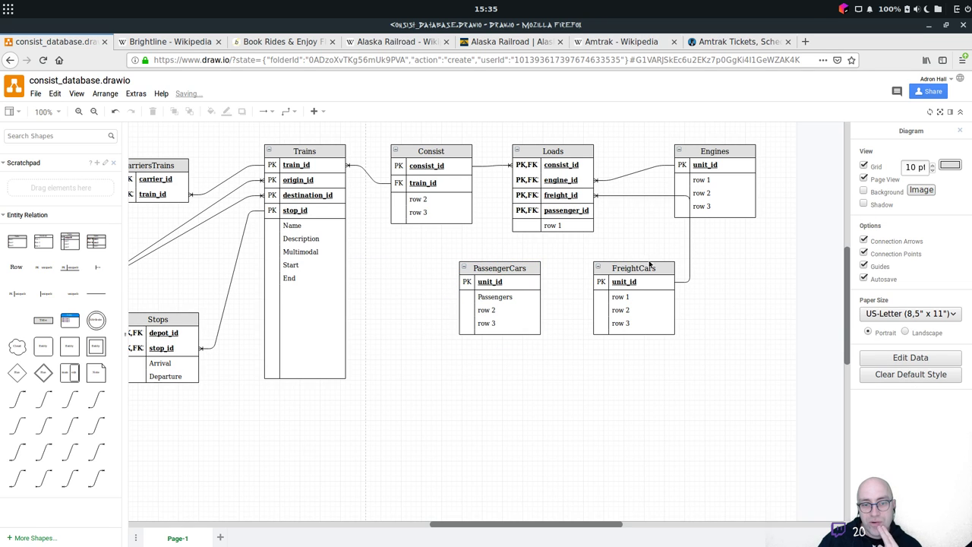
left_click_drag(649, 264, 619, 265)
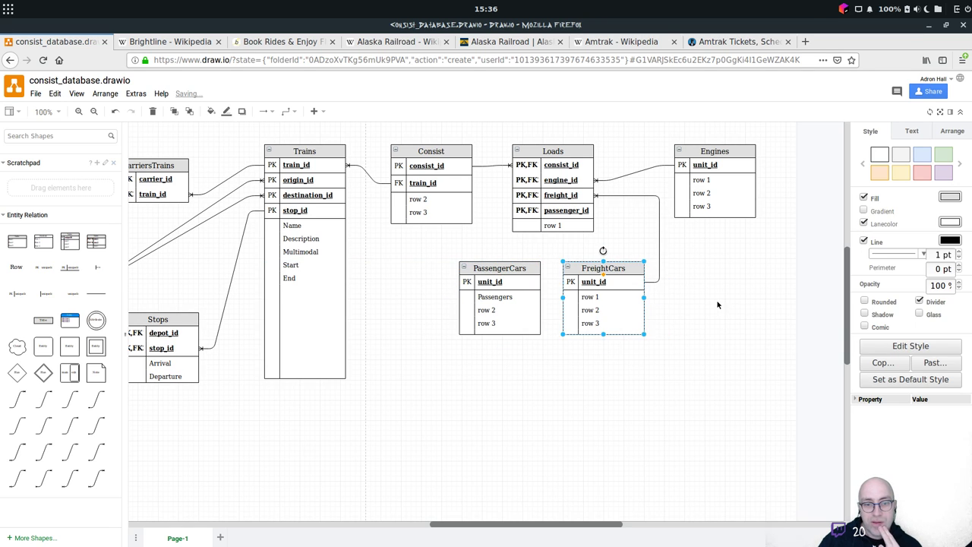
left_click(710, 304)
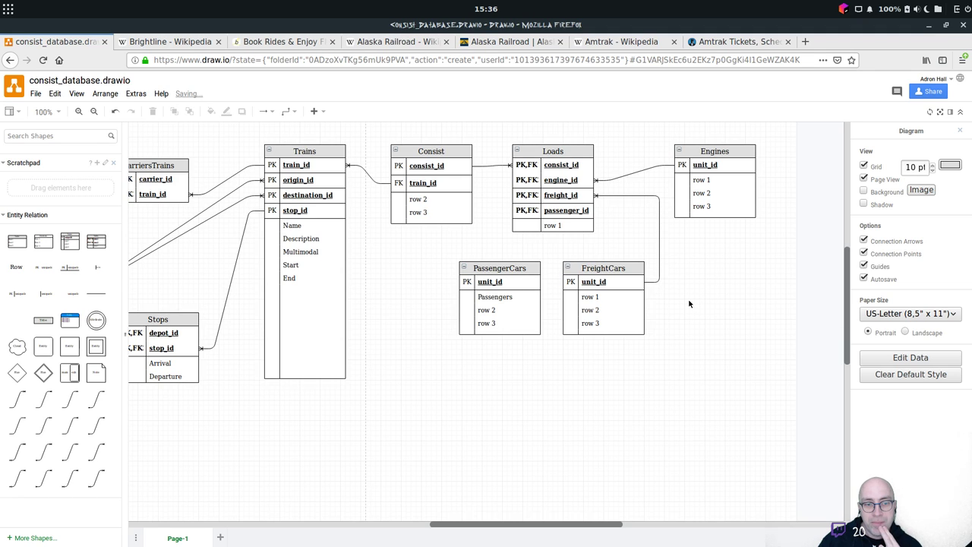
left_click(613, 268)
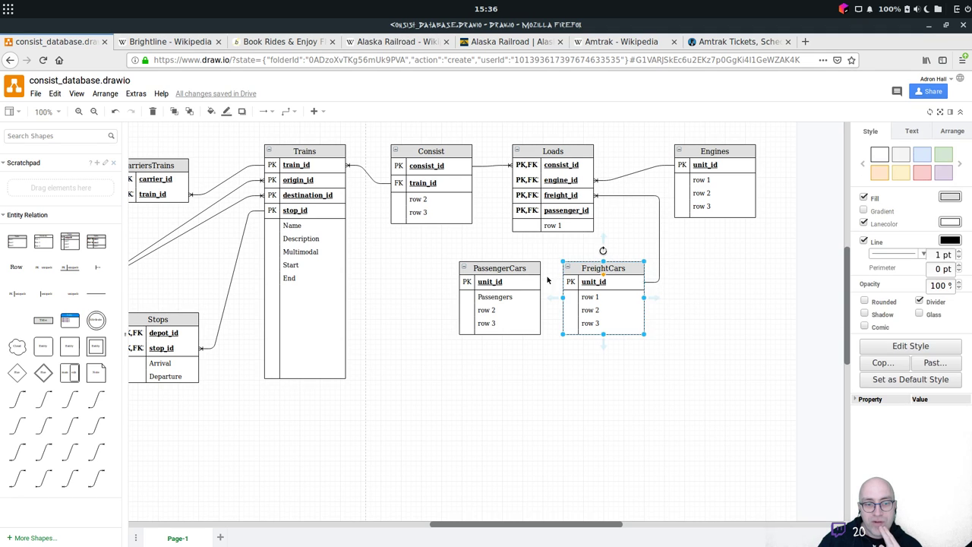
Stack the FreightCars and PassengerCars tables directly beneath the Loads table.
left_click(505, 270)
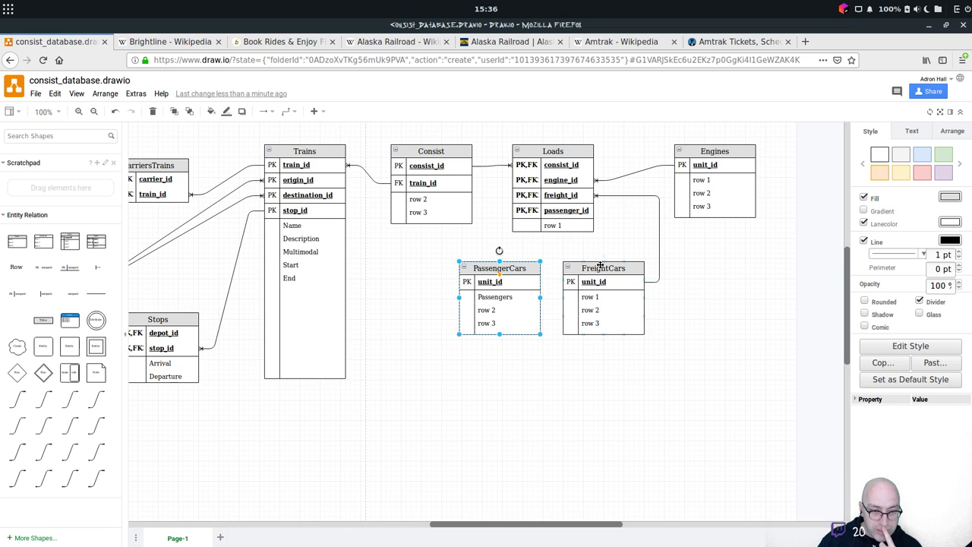
left_click(577, 398)
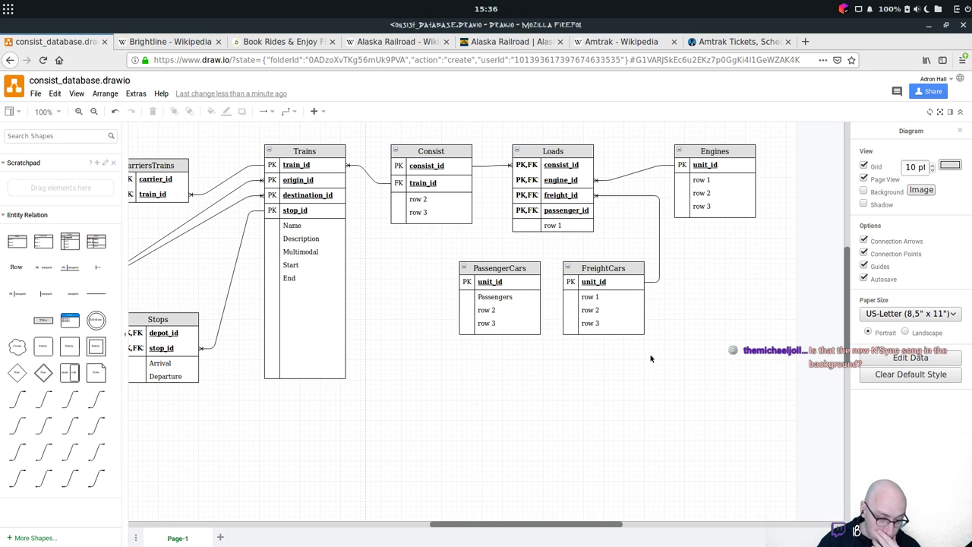
left_click(659, 225)
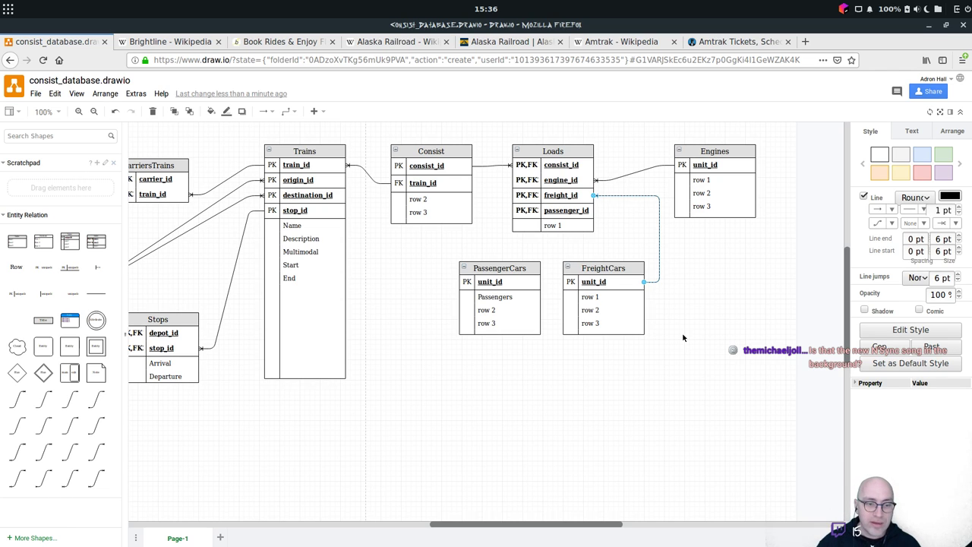
left_click_drag(637, 272, 581, 256)
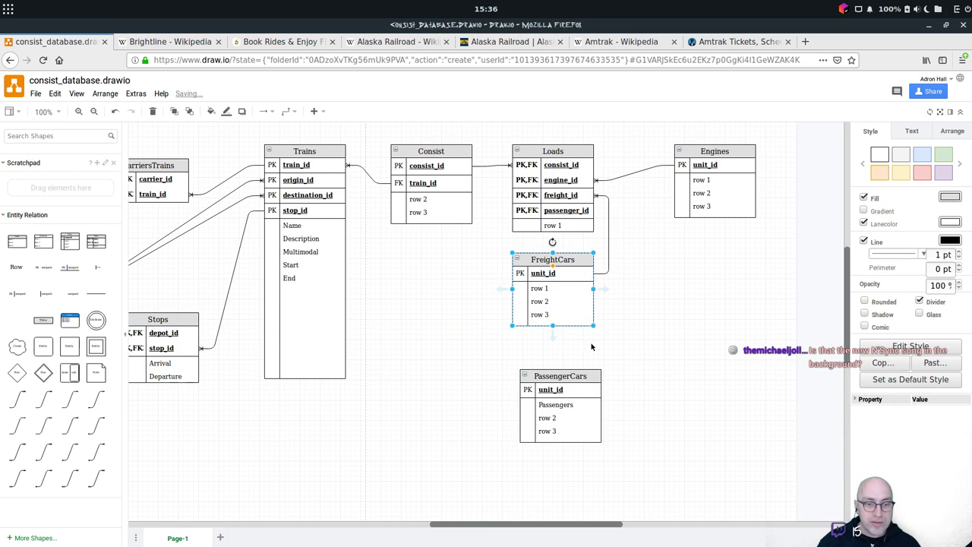
left_click_drag(585, 373, 577, 354)
left_click(667, 321)
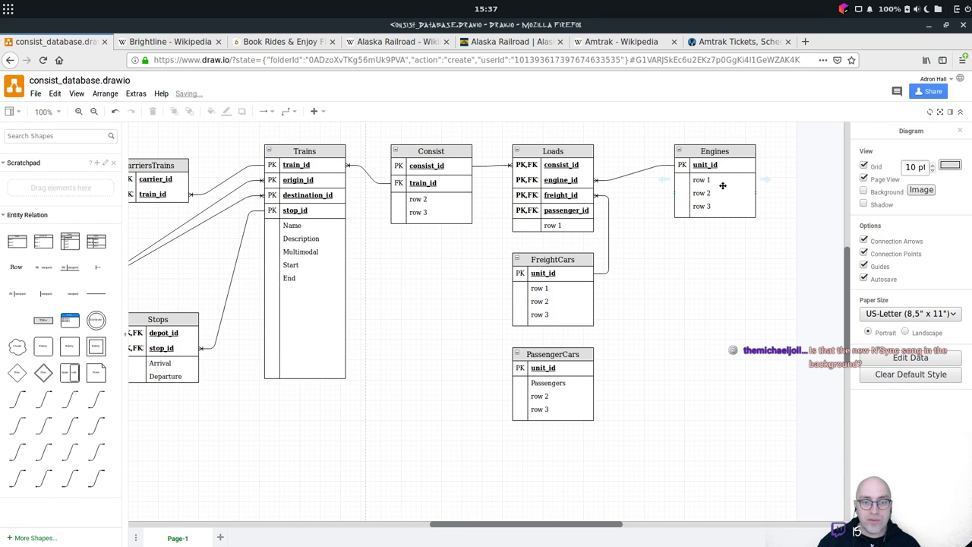
Delete the freight_id and passenger_id key rows from the Loads table.
left_click(722, 182)
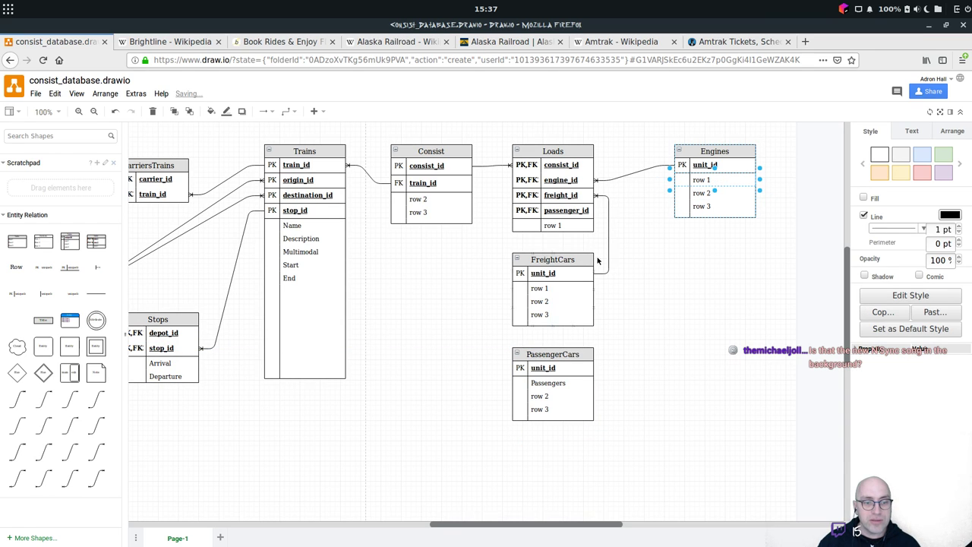
left_click(607, 230)
left_click(608, 211)
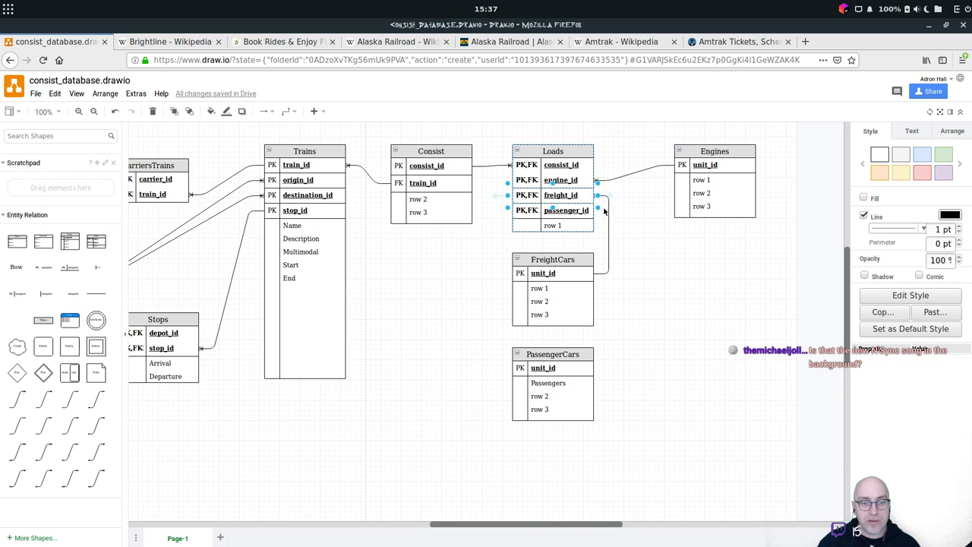
key("Delete")
left_click(559, 195)
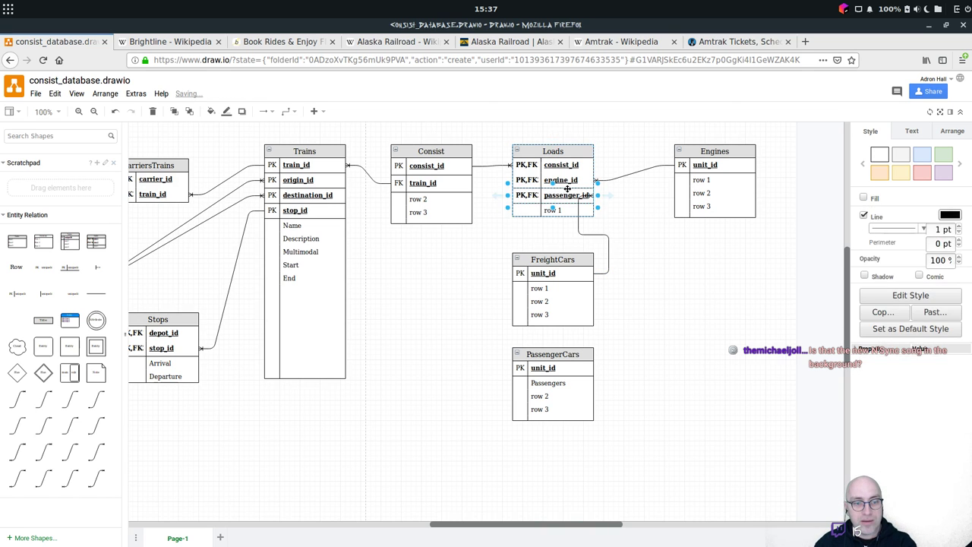
left_click(568, 189)
Rename the engine_id row of Loads to leader_id and delete the connector between FreightCars and Loads.
double_click(582, 180)
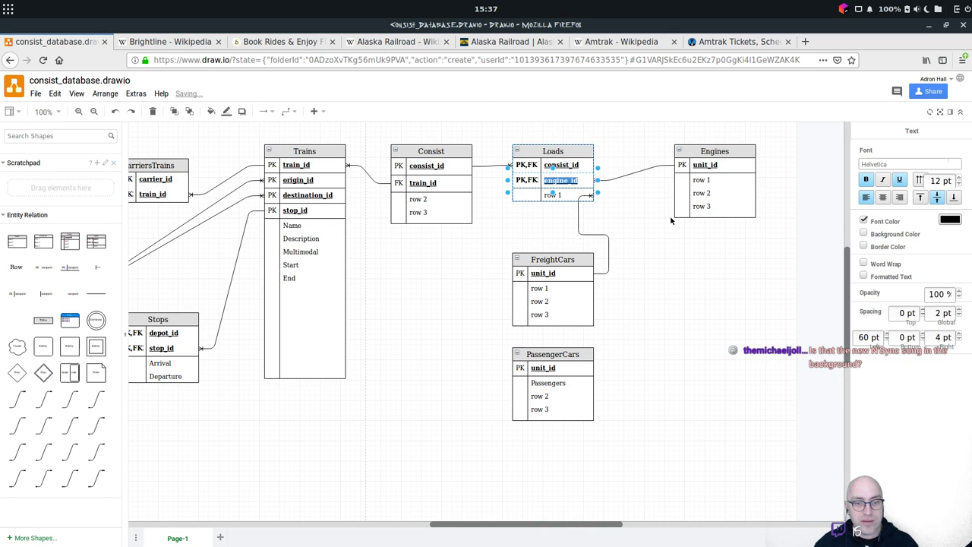
type("leader_")
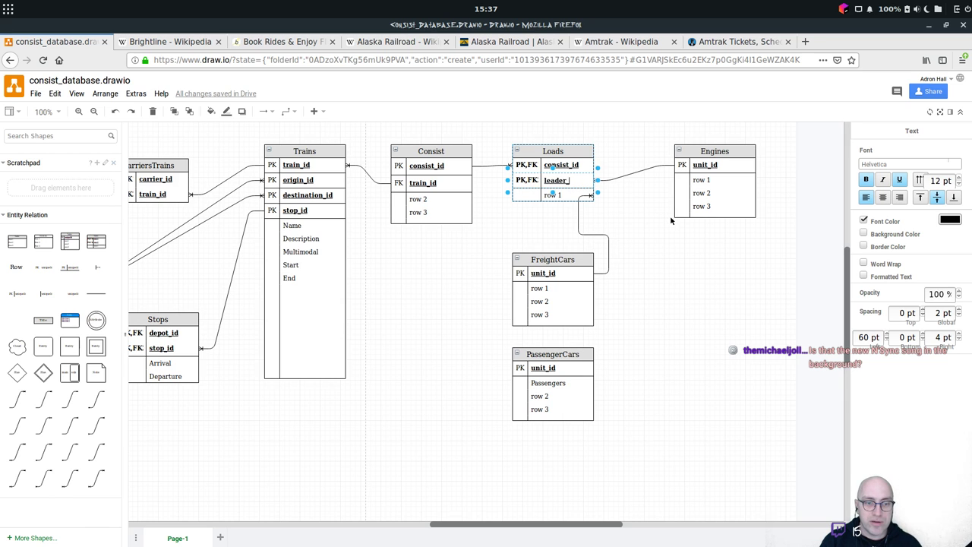
type("id")
left_click(666, 257)
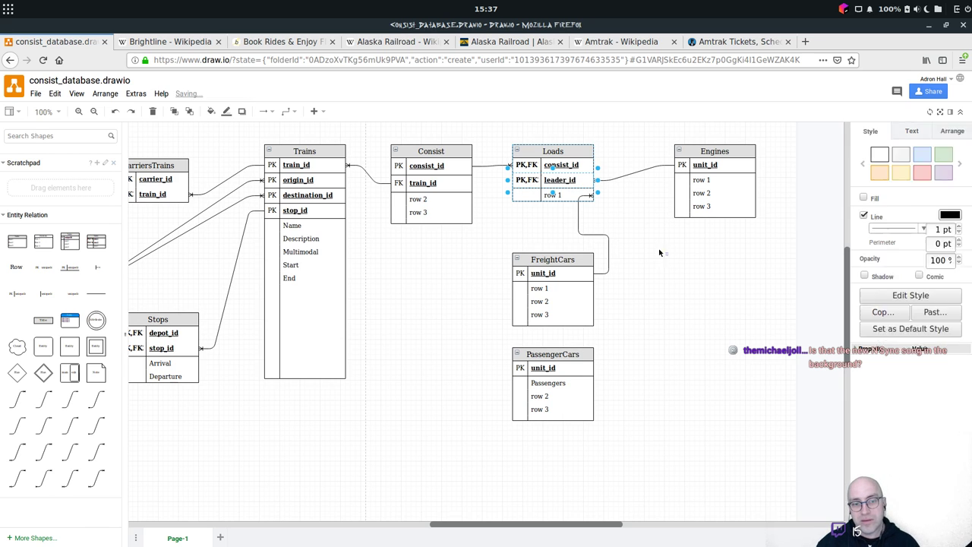
left_click(608, 247)
key("Delete")
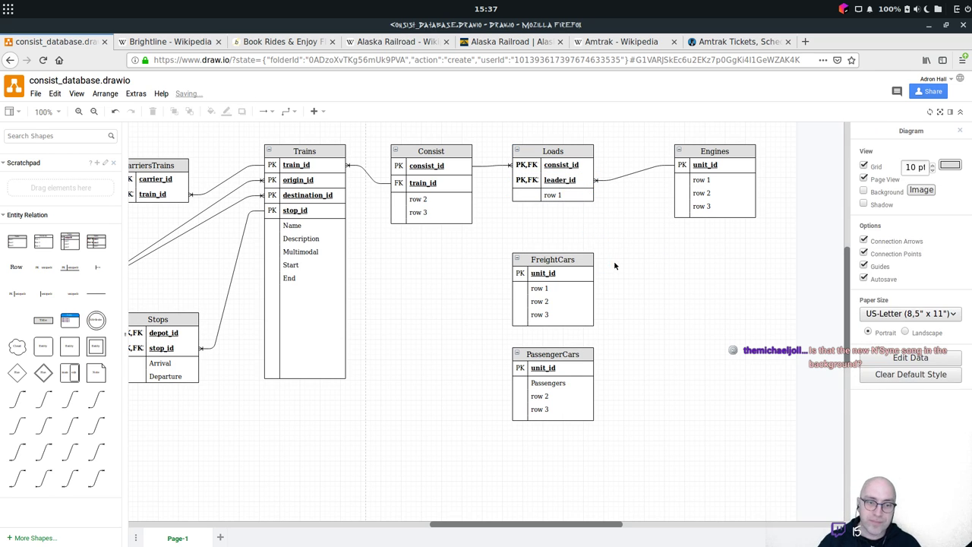
Rename the primary key row of the Engines table to engine_id.
double_click(705, 164)
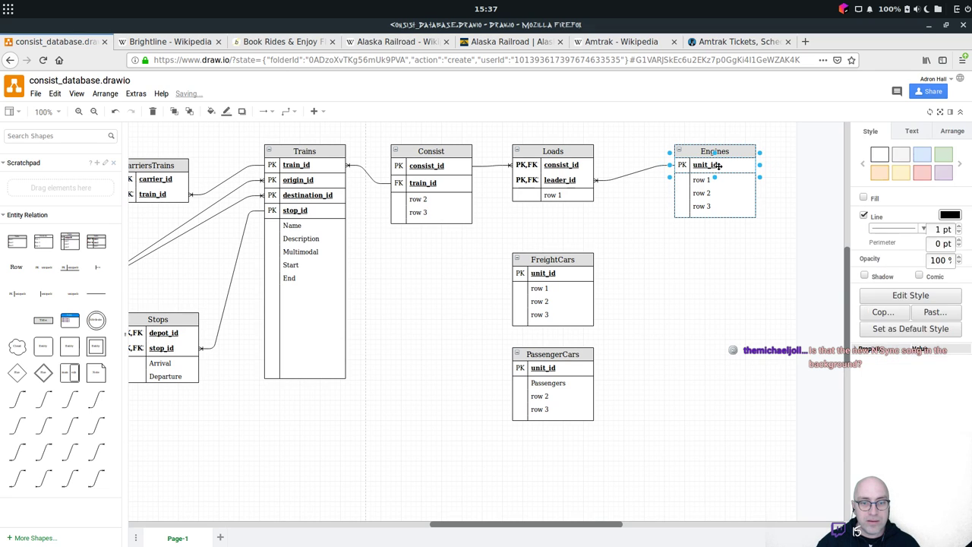
type("engin")
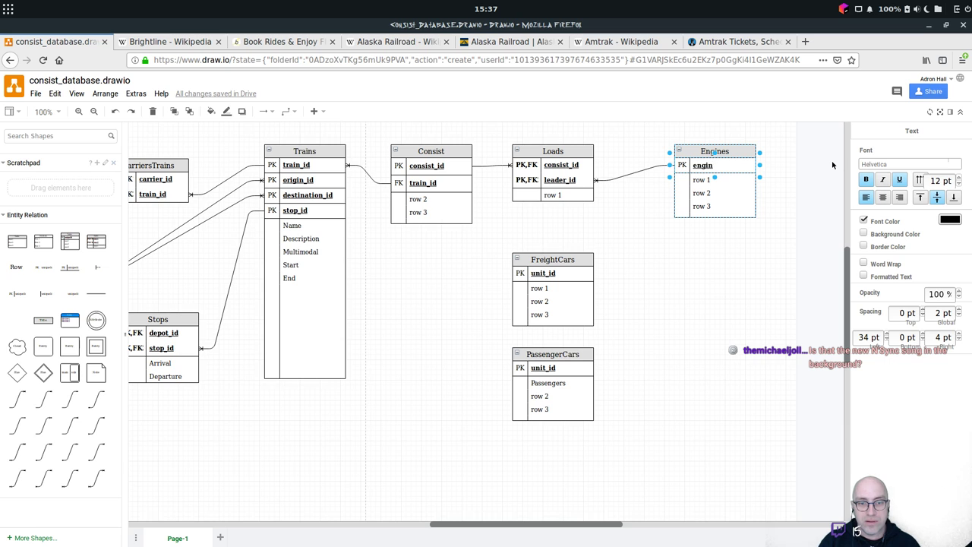
type("e_id")
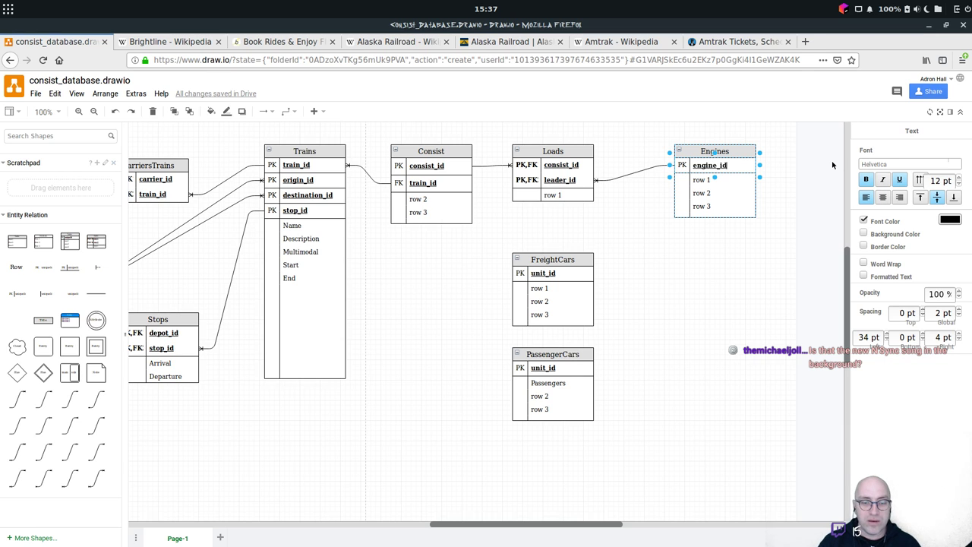
left_click(741, 165)
left_click(741, 165)
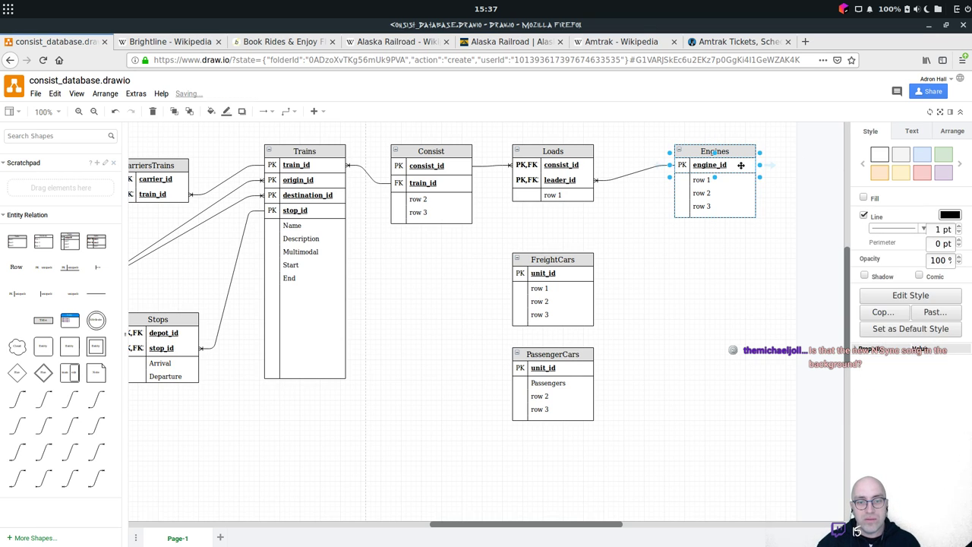
Extend the Engines table downward, duplicate its engine_id key row twice and place row 1 below row 3.
left_click(731, 215)
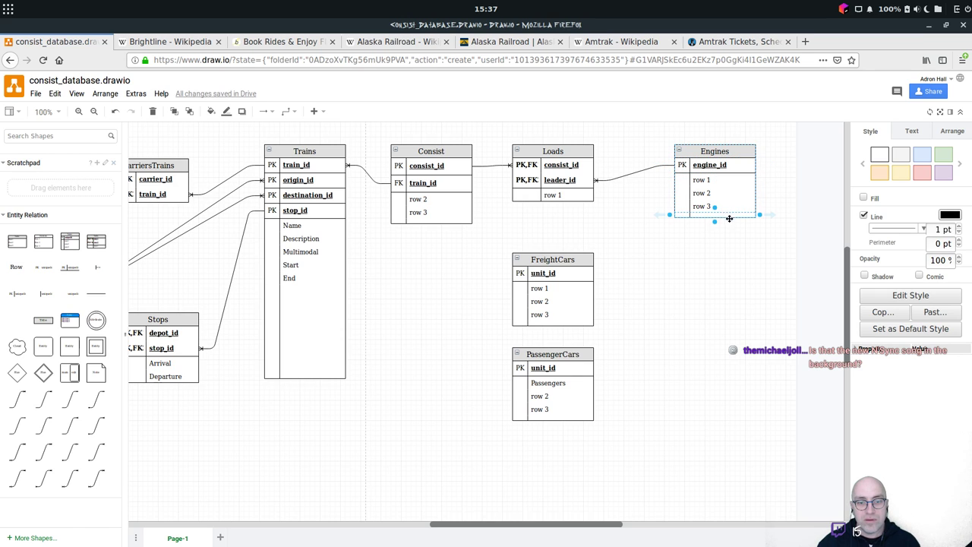
left_click_drag(715, 219, 715, 265)
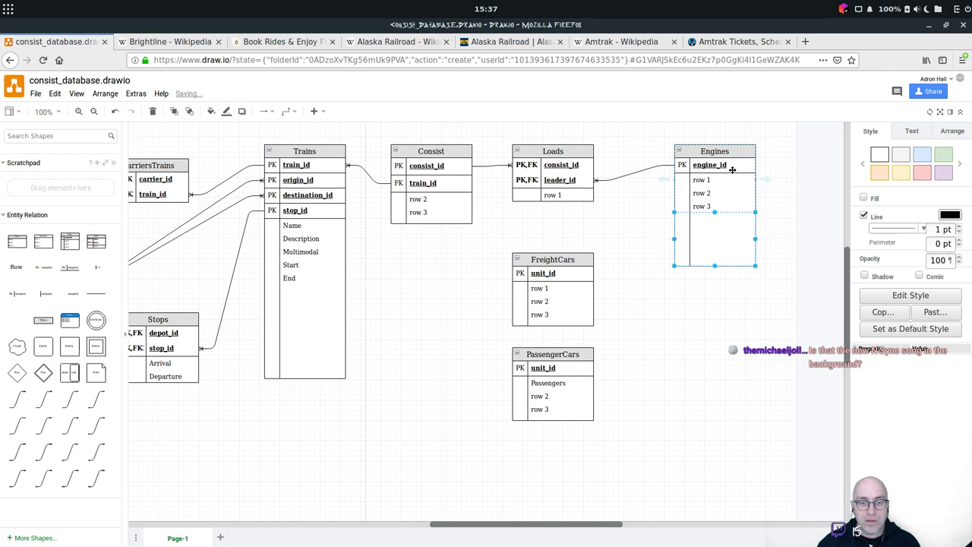
left_click_drag(733, 169, 741, 255)
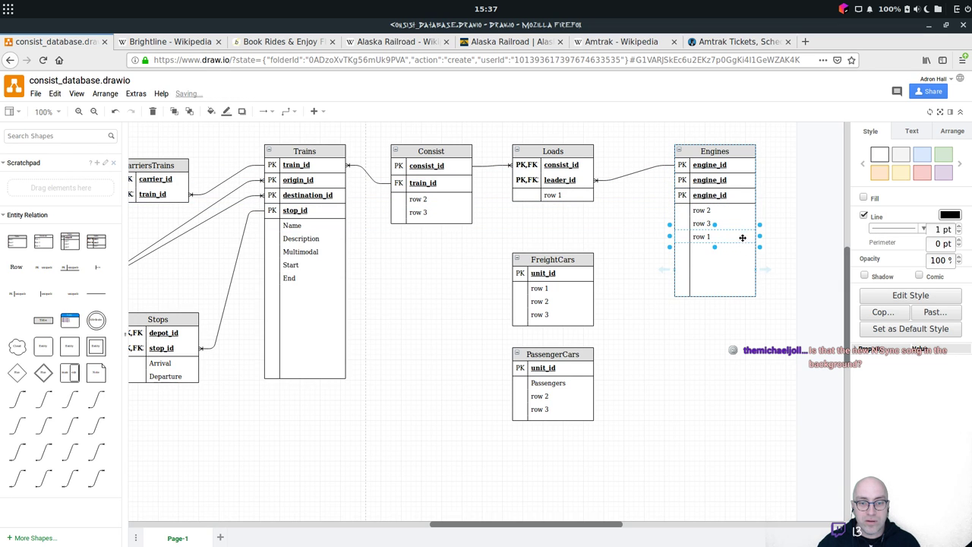
Rename the second engine_id row of the Engines table to freight_id.
double_click(736, 164)
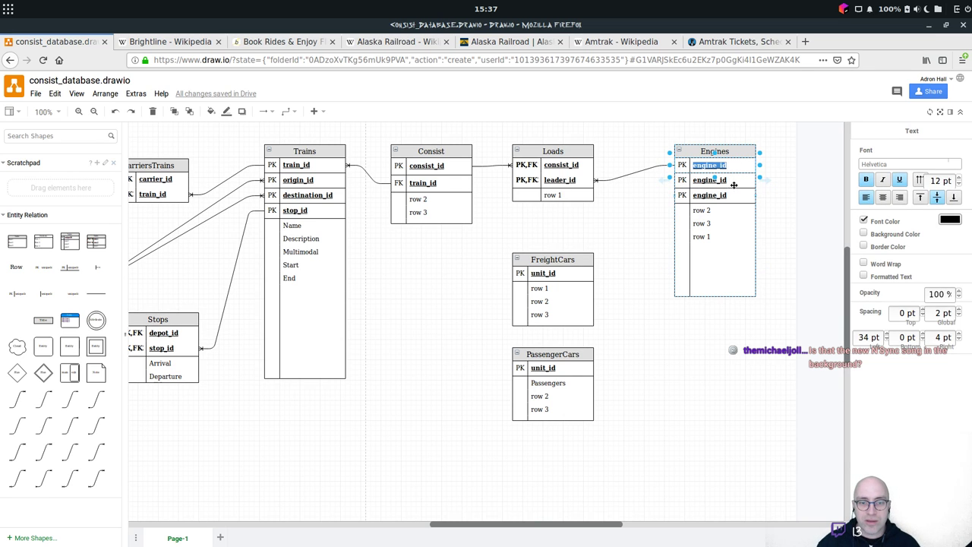
left_click(734, 181)
double_click(734, 181)
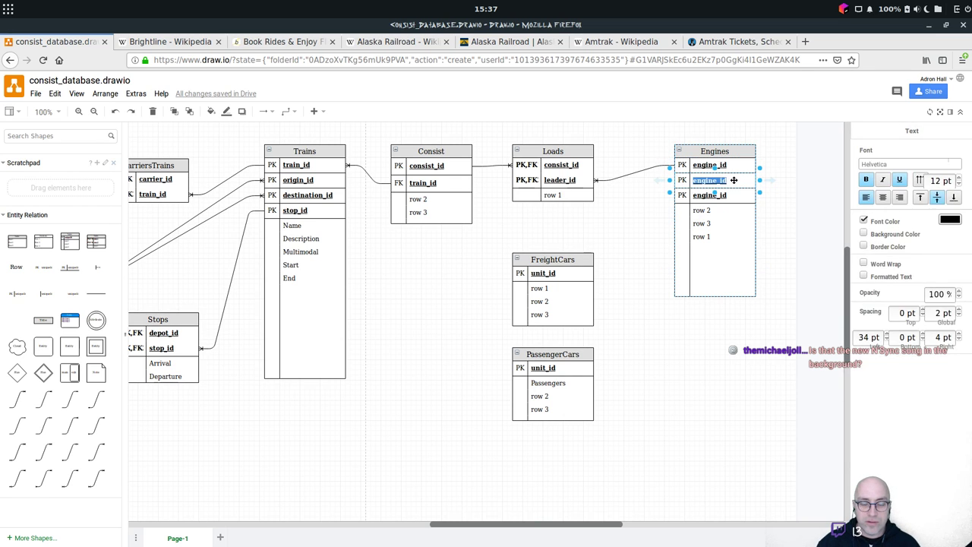
type("freight_iud")
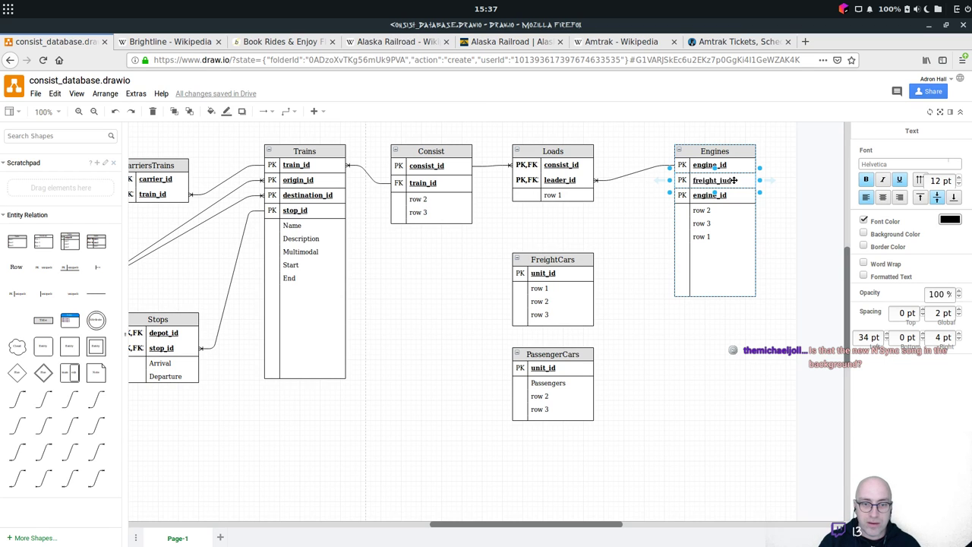
key("BackSpace")
key("BackSpace")
type("d")
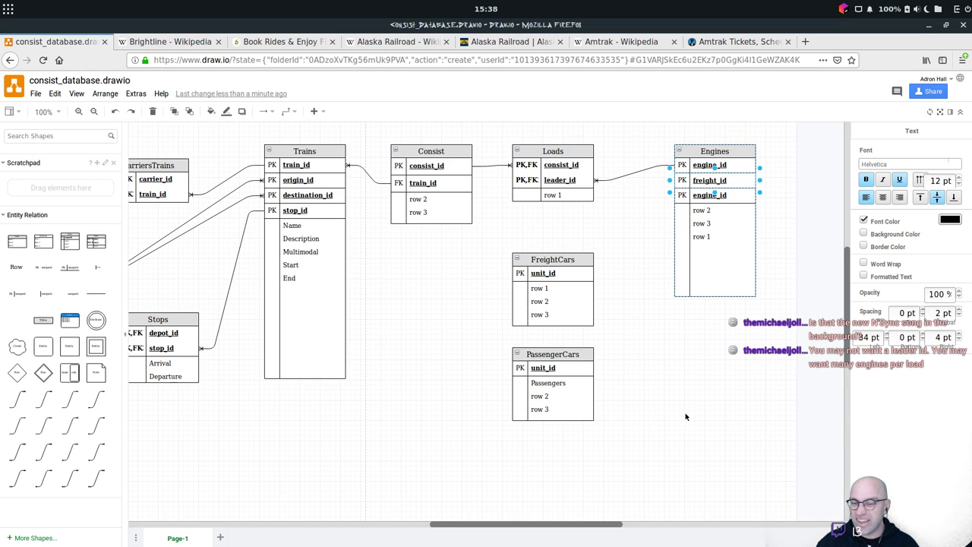
Delete the freight_id row and the duplicate engine_id row from the Engines table.
left_click(724, 379)
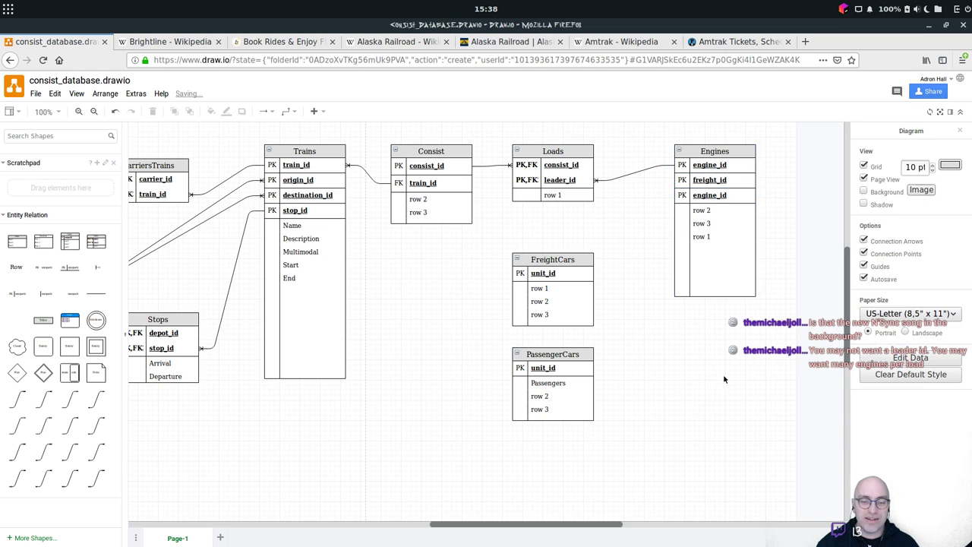
left_click(728, 181)
key("Delete")
left_click(736, 183)
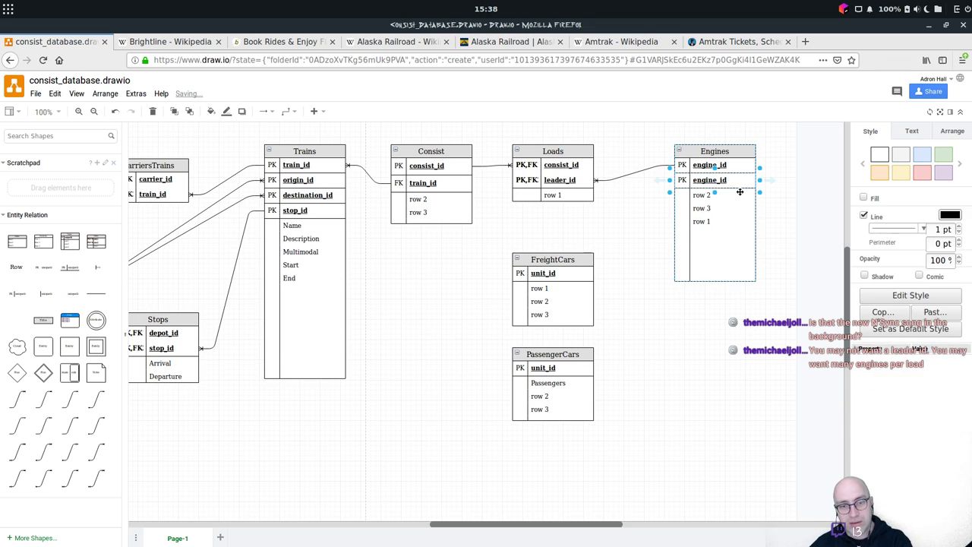
key("Delete")
Move FreightCars and PassengerCars lower, side by side, and add a new table with two PK,FK rows above each.
left_click_drag(580, 260, 721, 369)
left_click_drag(580, 357, 578, 371)
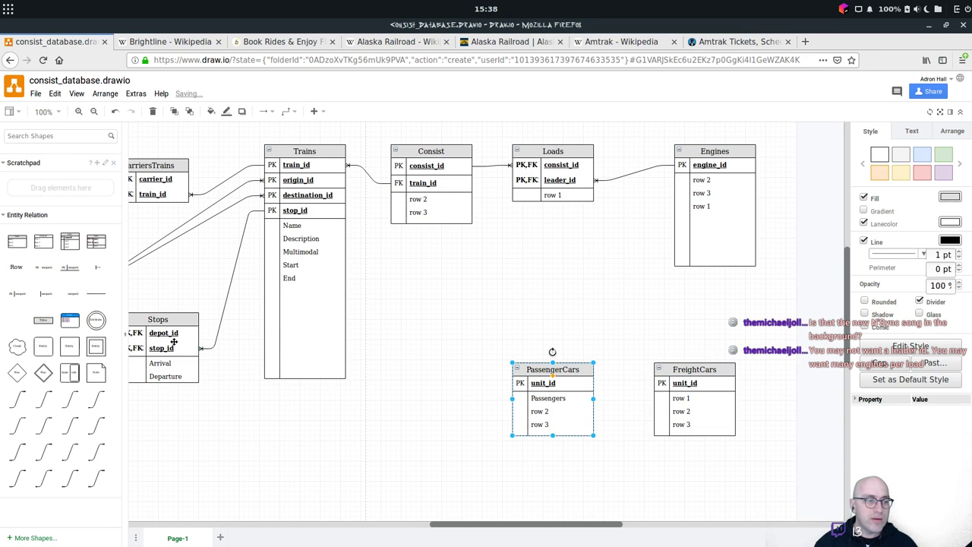
left_click_drag(96, 241, 423, 276)
left_click_drag(540, 279, 517, 274)
left_click_drag(95, 241, 653, 283)
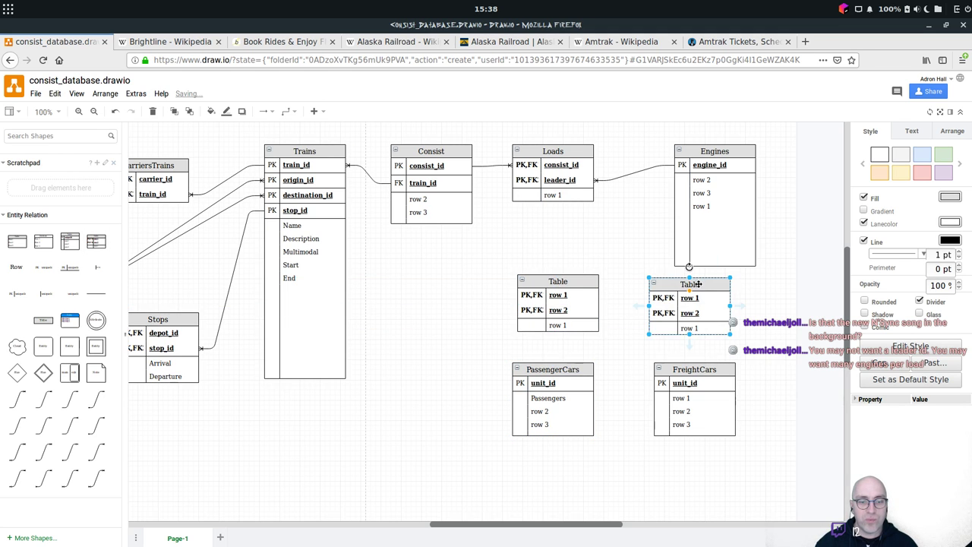
Name the new table above FreightCars ConsistFreight and the one above PassengerCars ConsistPassenger.
double_click(700, 284)
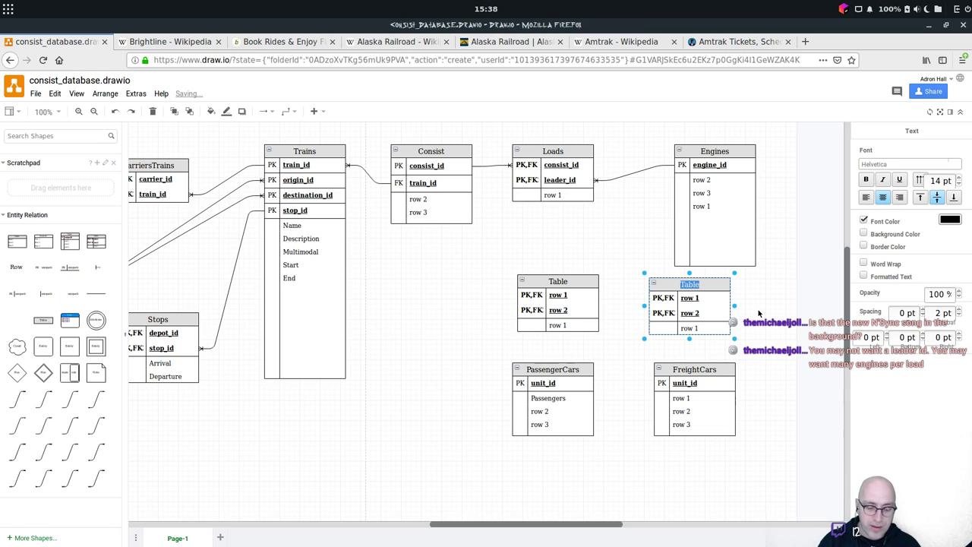
type("Cons")
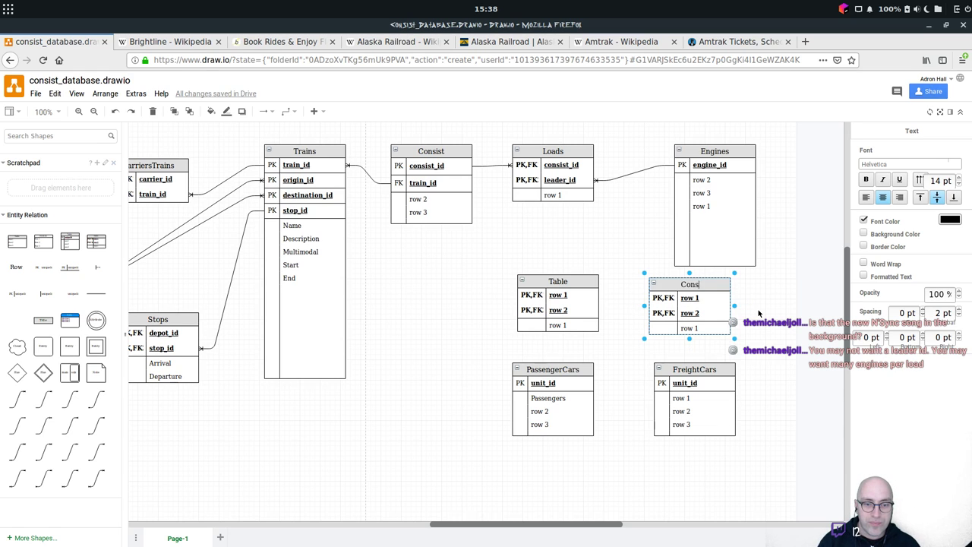
type("istFreight")
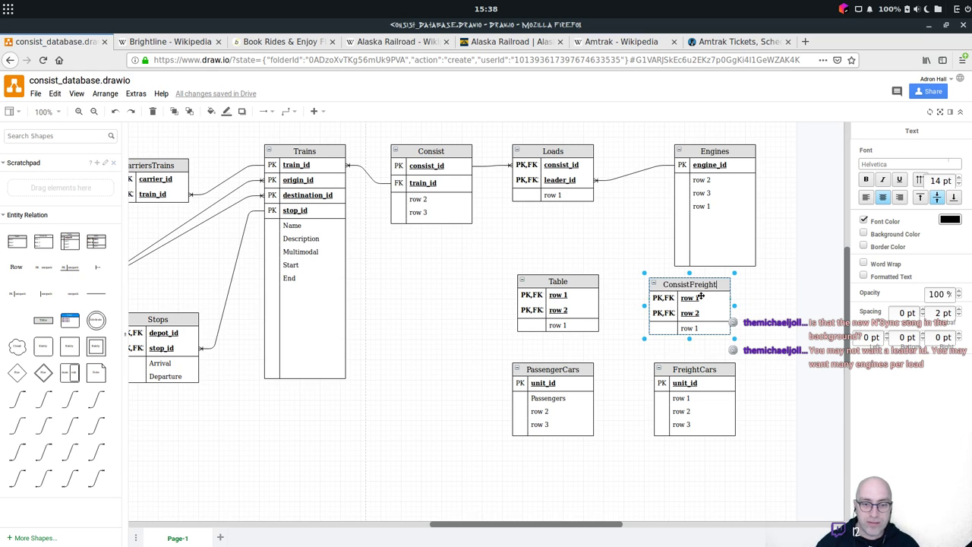
left_click(582, 281)
double_click(582, 281)
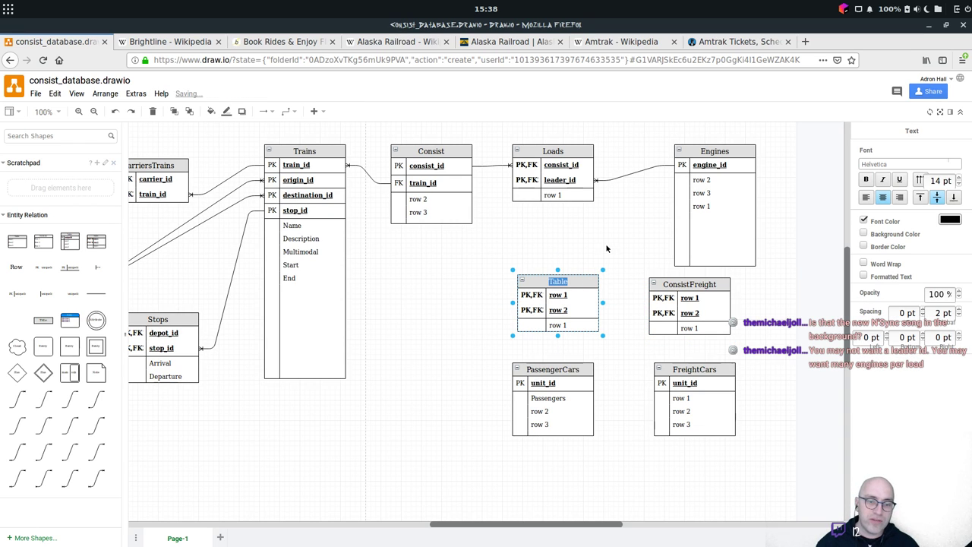
type("Consist")
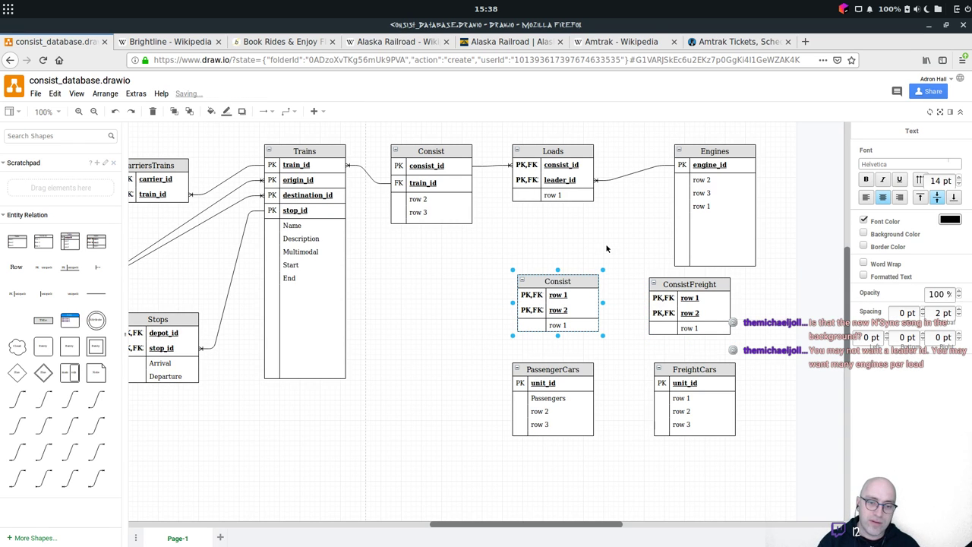
type("Passenger")
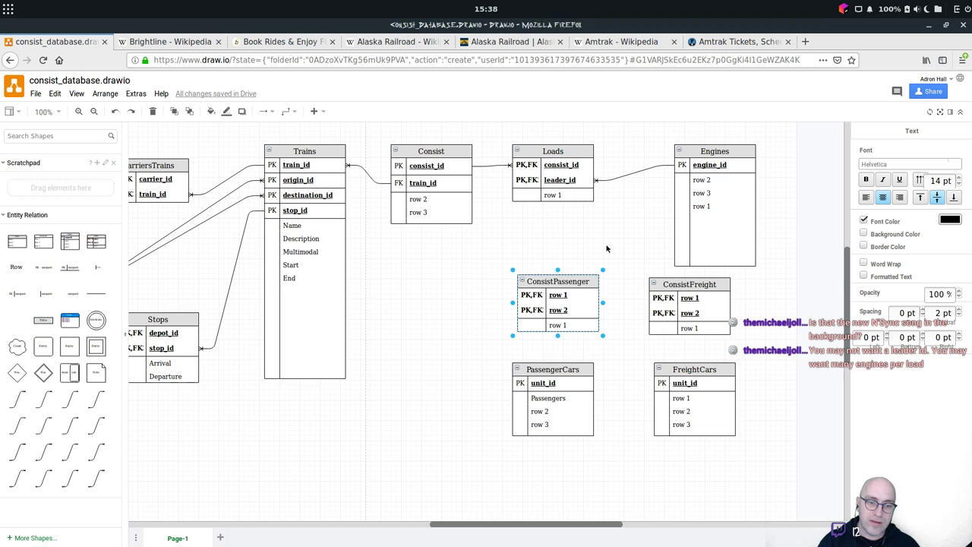
left_click(602, 264)
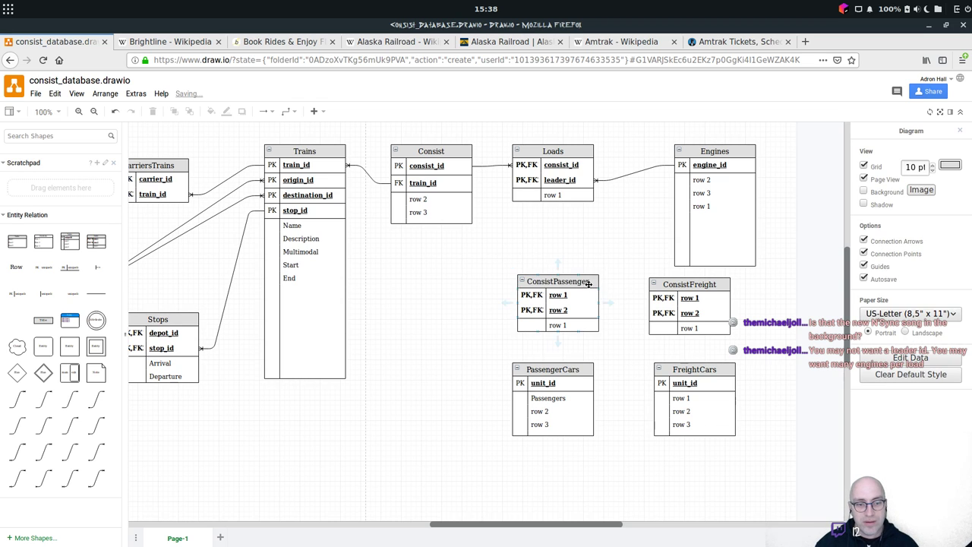
Place ConsistPassenger and ConsistFreight side by side below Loads, with PassengerCars and FreightCars aligned directly beneath them.
left_click_drag(587, 282, 529, 282)
left_click_drag(691, 286, 593, 313)
left_click_drag(562, 363, 508, 387)
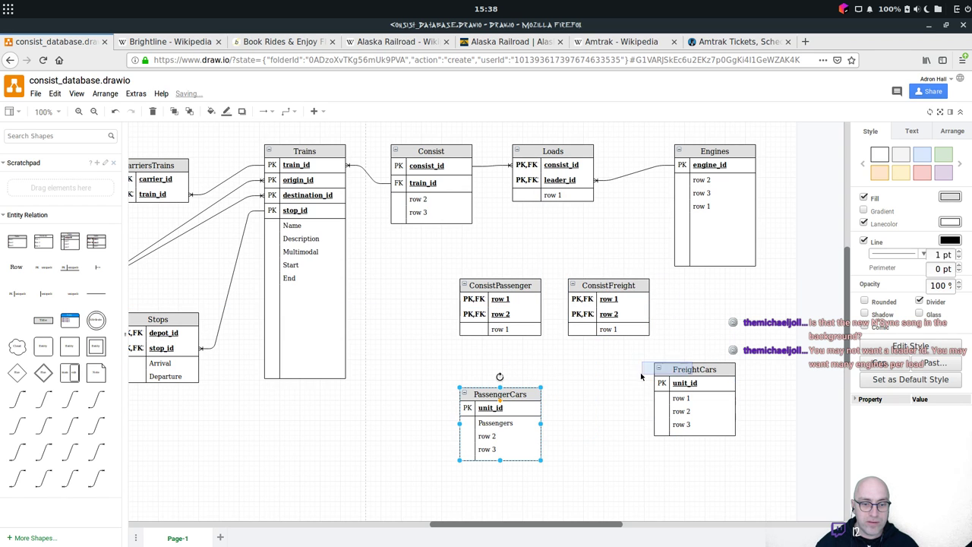
left_click(642, 372)
left_click(661, 369)
left_click_drag(660, 370, 616, 396)
left_click(710, 327)
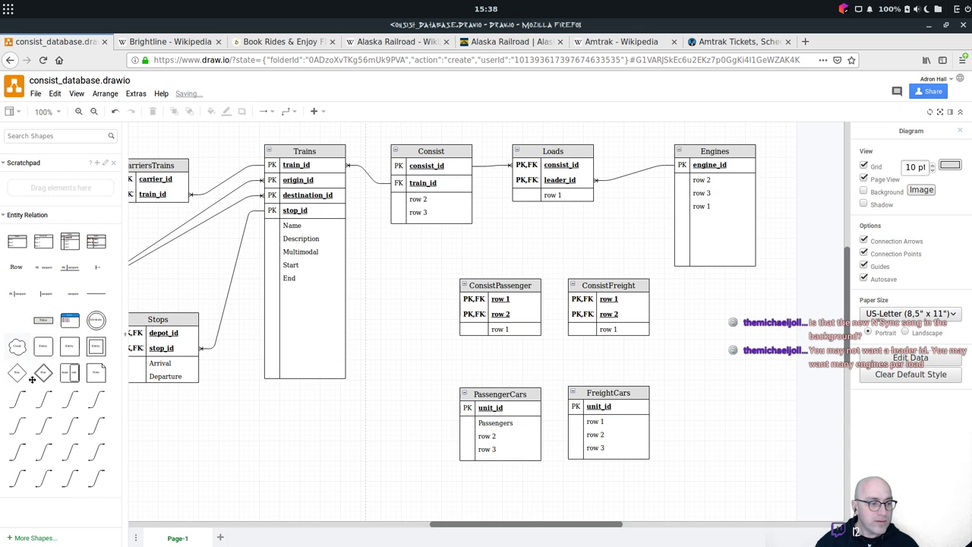
Connect the engine_id row of Engines to the first key row of both ConsistFreight and ConsistPassenger.
left_click_drag(43, 399, 693, 170)
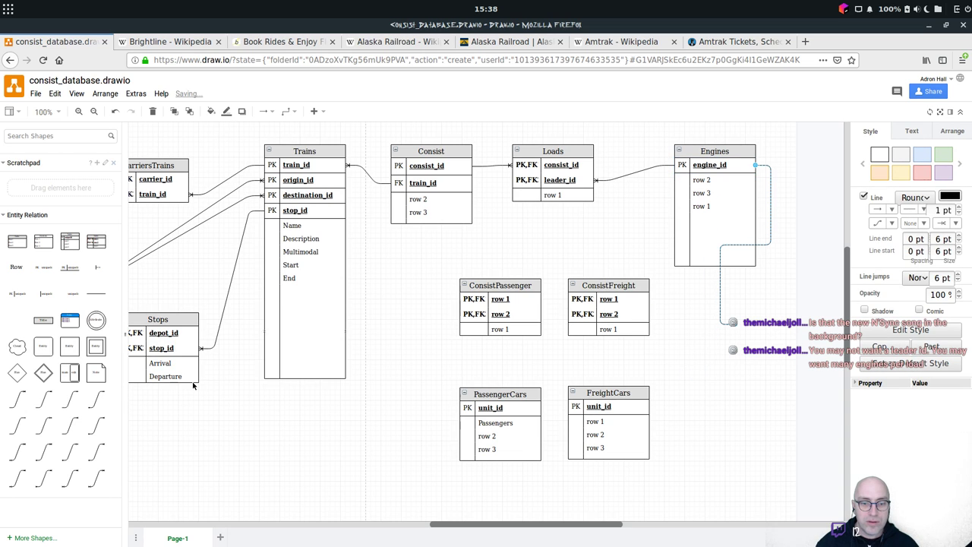
left_click_drag(43, 400, 694, 166)
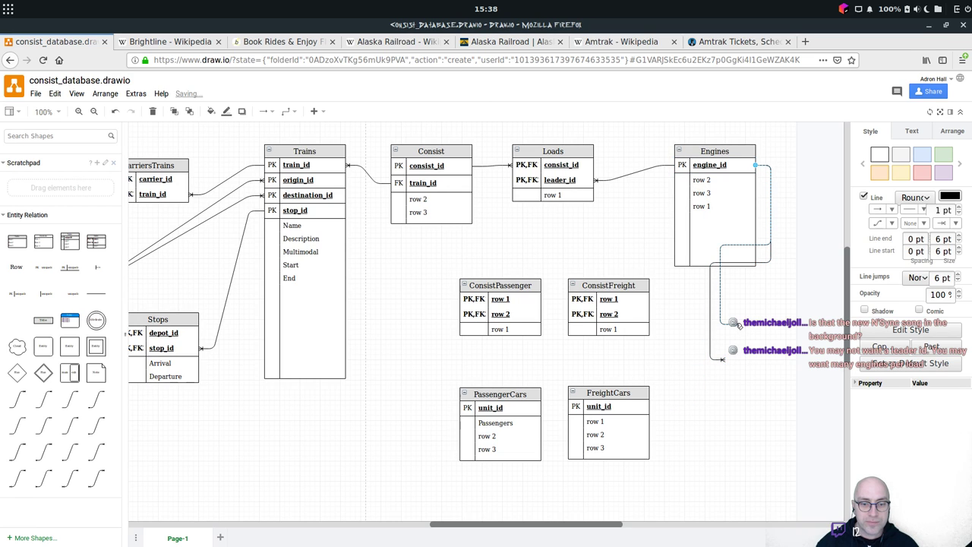
left_click_drag(721, 323, 642, 299)
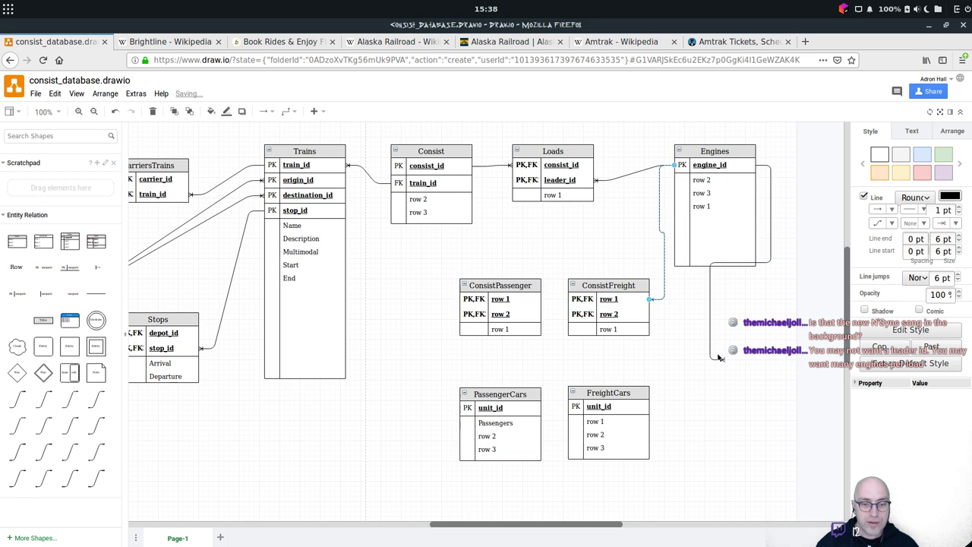
left_click_drag(720, 357, 492, 285)
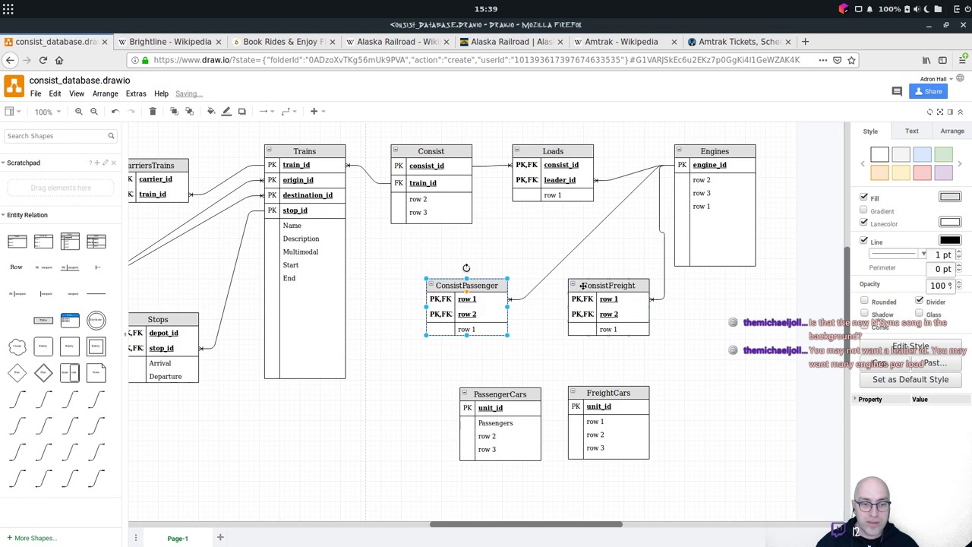
Shift the ConsistPassenger and ConsistFreight tables slightly farther left, away from Engines.
left_click_drag(582, 286, 585, 284)
left_click_drag(499, 285, 467, 284)
left_click_drag(594, 286, 576, 284)
left_click(713, 371)
left_click_drag(581, 524, 570, 527)
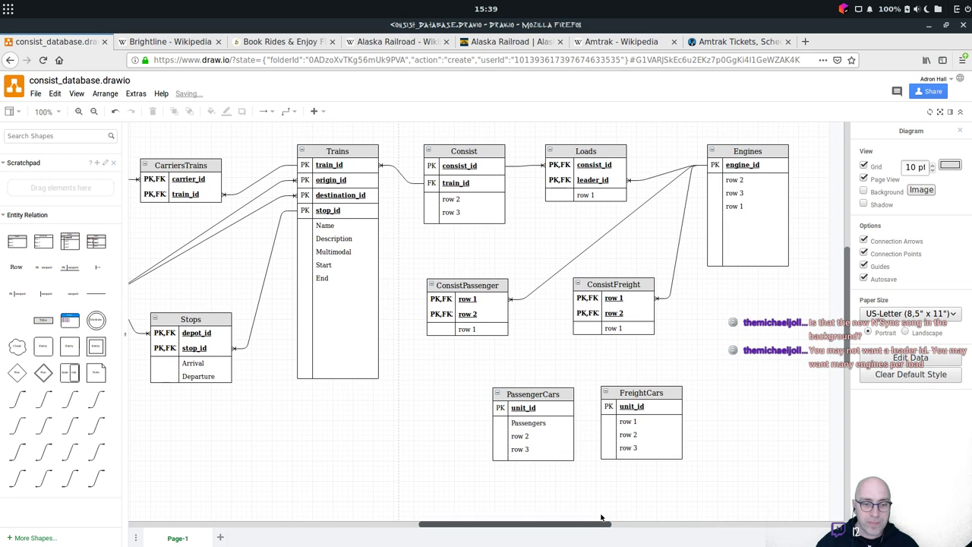
Try Tonnage and Tons as names for the first attribute row of the Engines table.
double_click(750, 182)
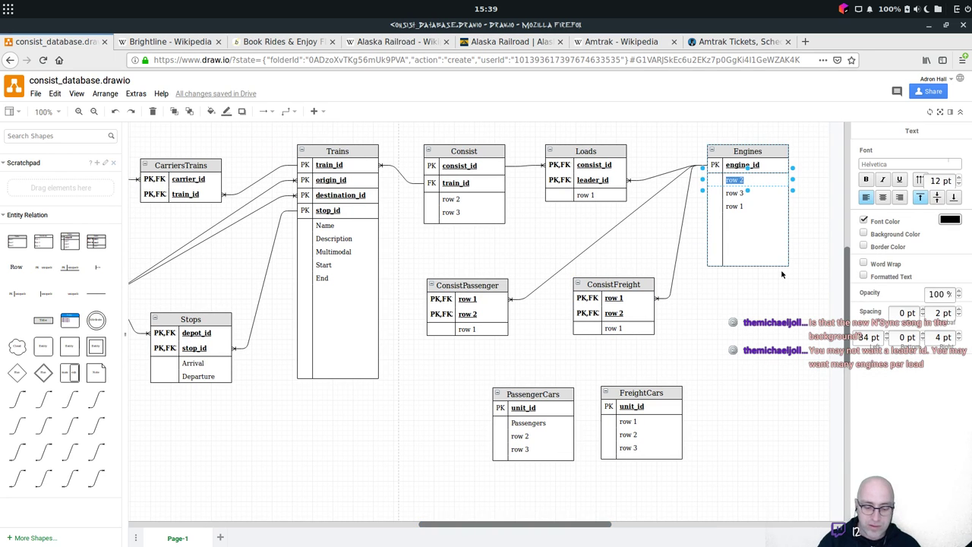
type("Tonnage")
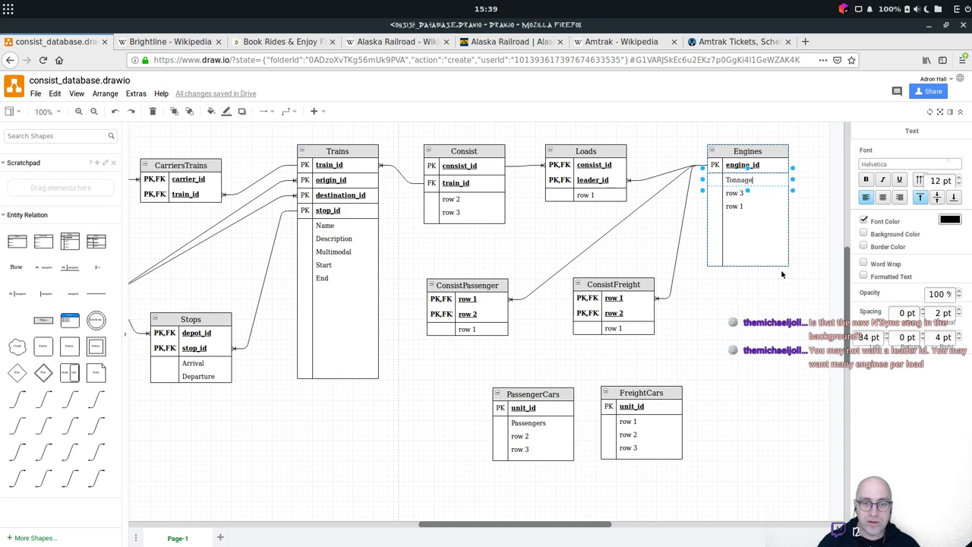
double_click(766, 180)
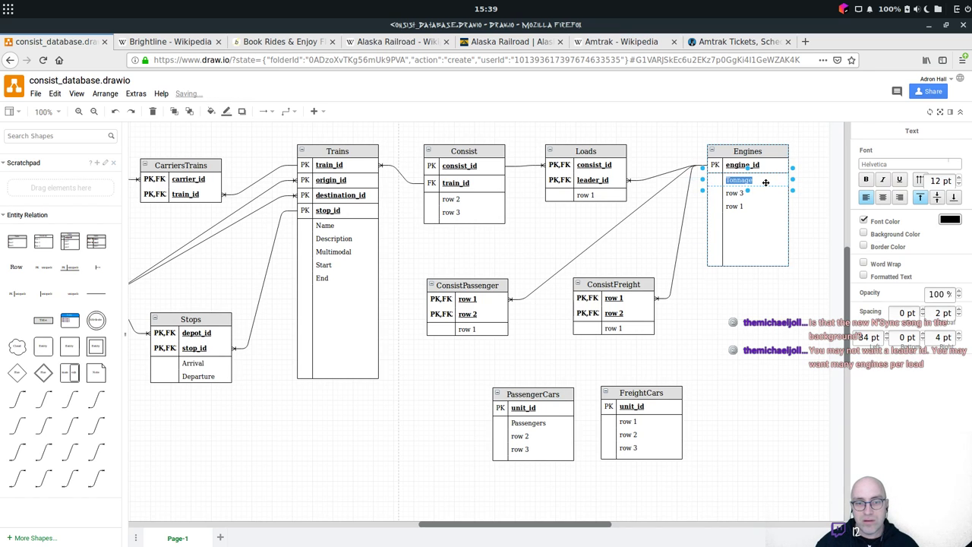
type("Tons")
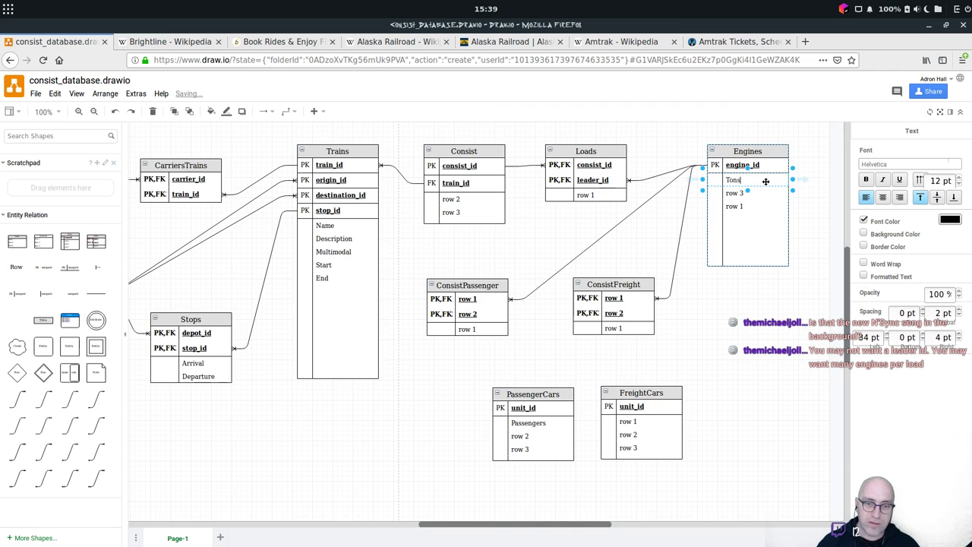
Name the three attribute rows of the Engines table Weight, Traction and Horsepower.
double_click(763, 180)
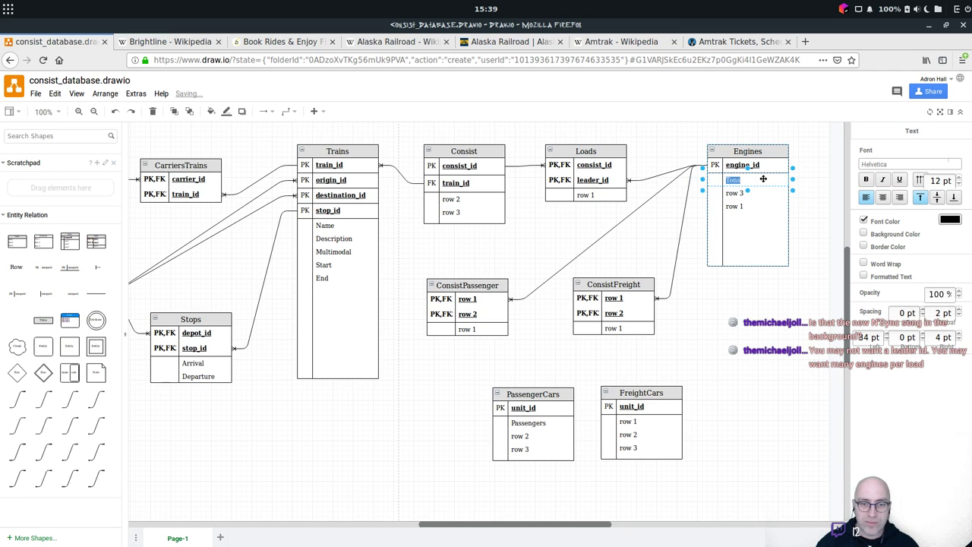
type("Wie")
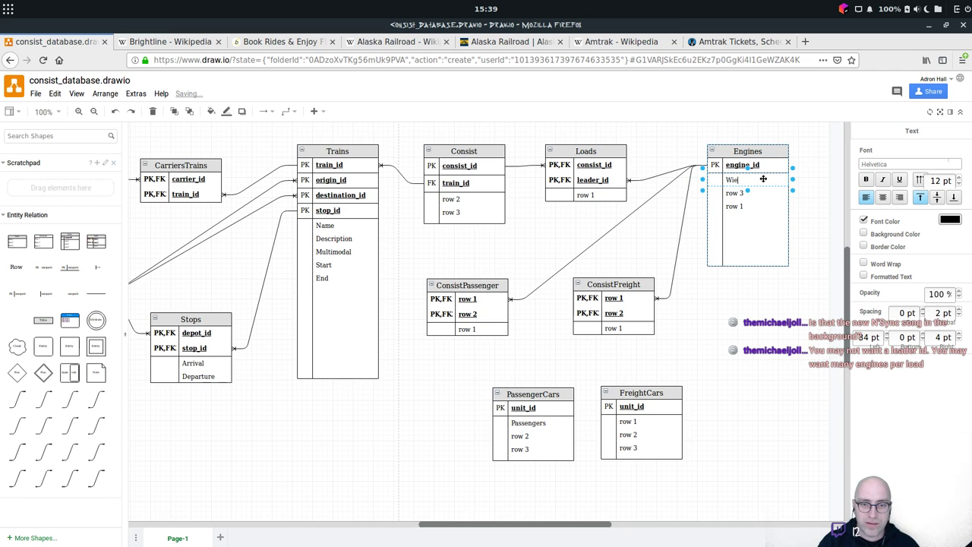
type("ight")
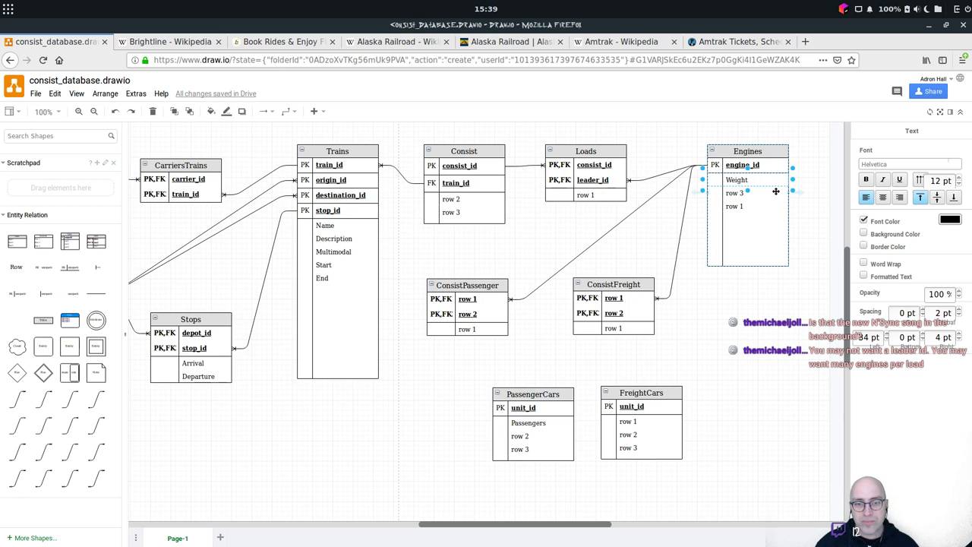
left_click(767, 193)
double_click(767, 193)
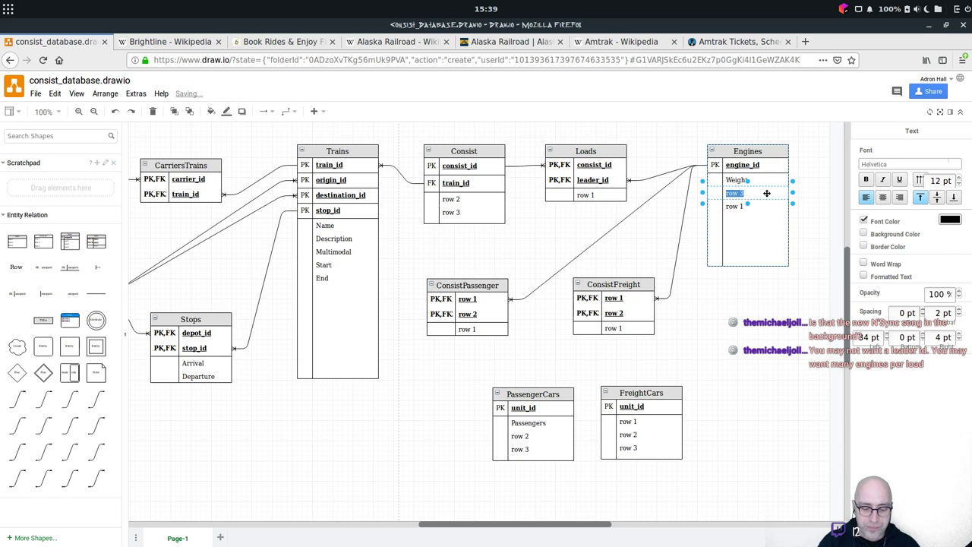
type("Tra")
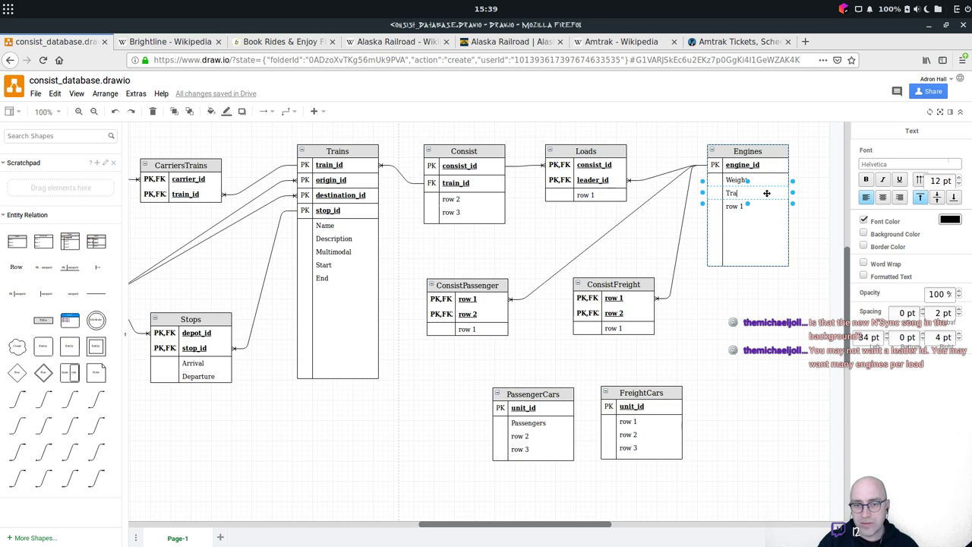
type("ction")
double_click(770, 209)
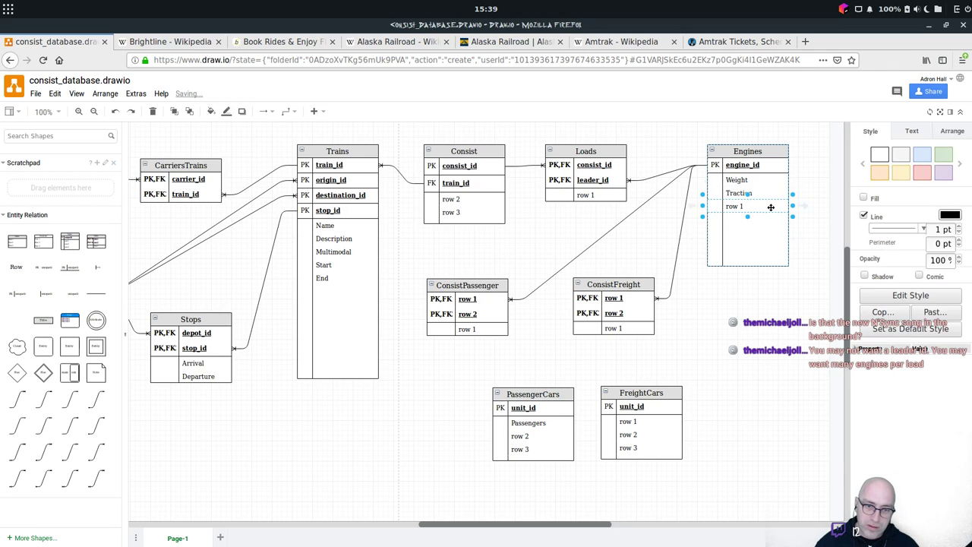
type("Hor")
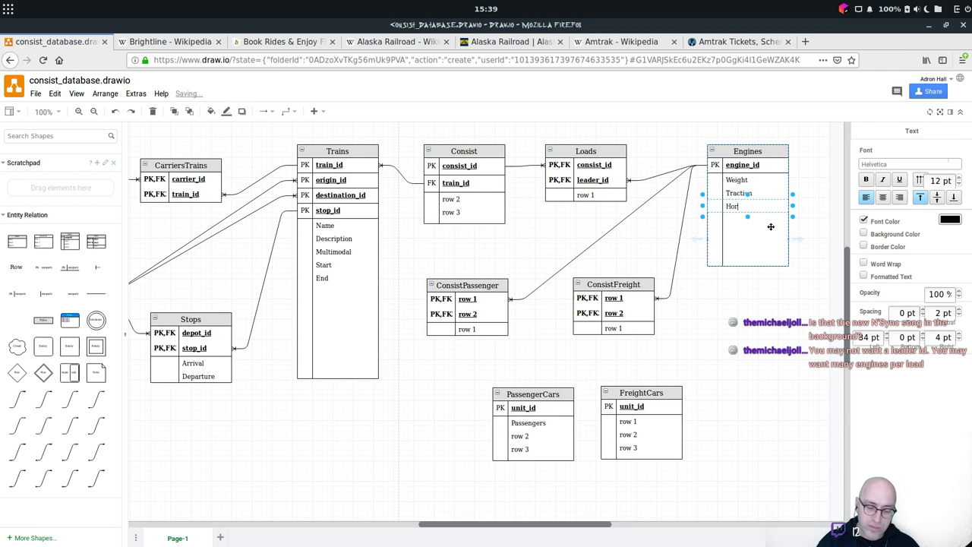
type("sepower")
left_click(769, 233)
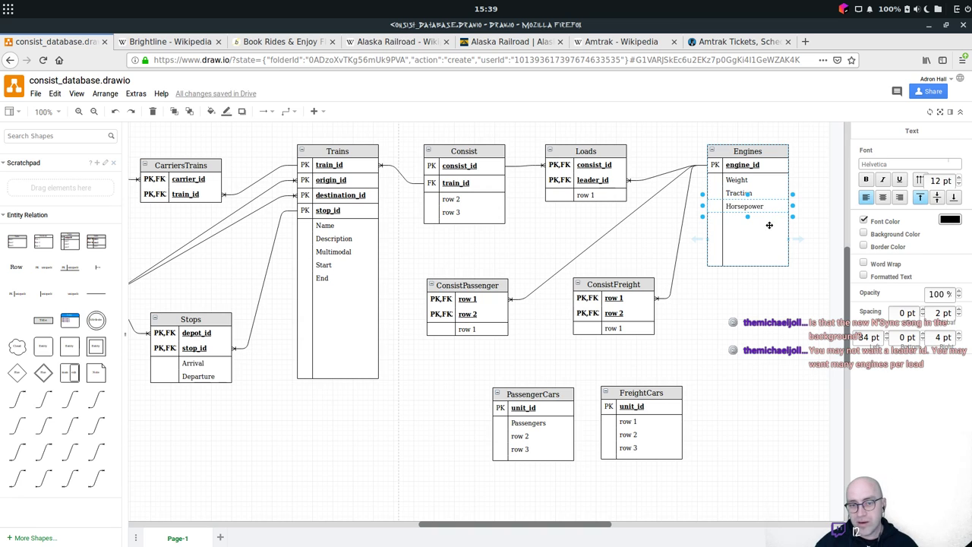
Duplicate the Horsepower row in the Engines table and open the copy's name for editing.
left_click(768, 206)
mouse_move(767, 213)
left_mouse_down()
mouse_move(757, 224)
mouse_move(769, 211)
mouse_move(766, 228)
left_mouse_up()
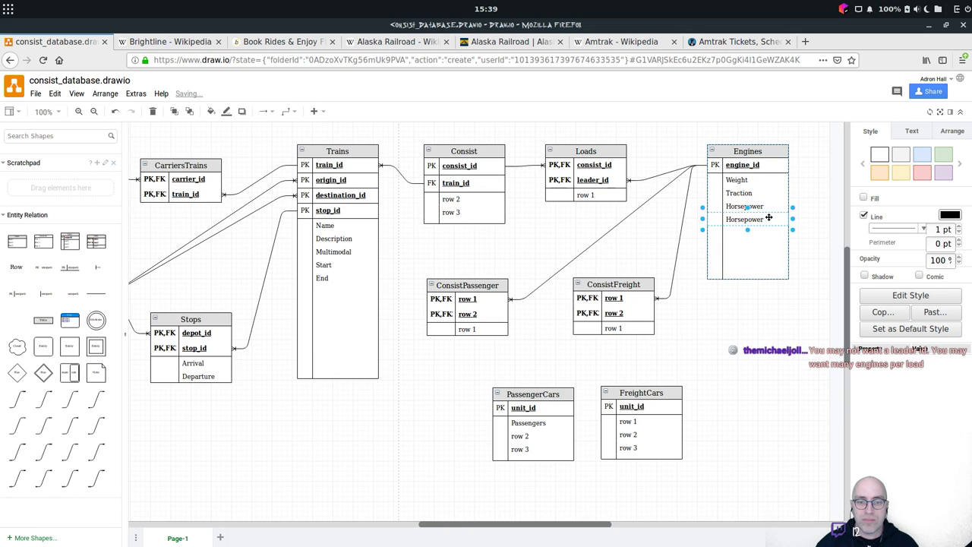
double_click(769, 218)
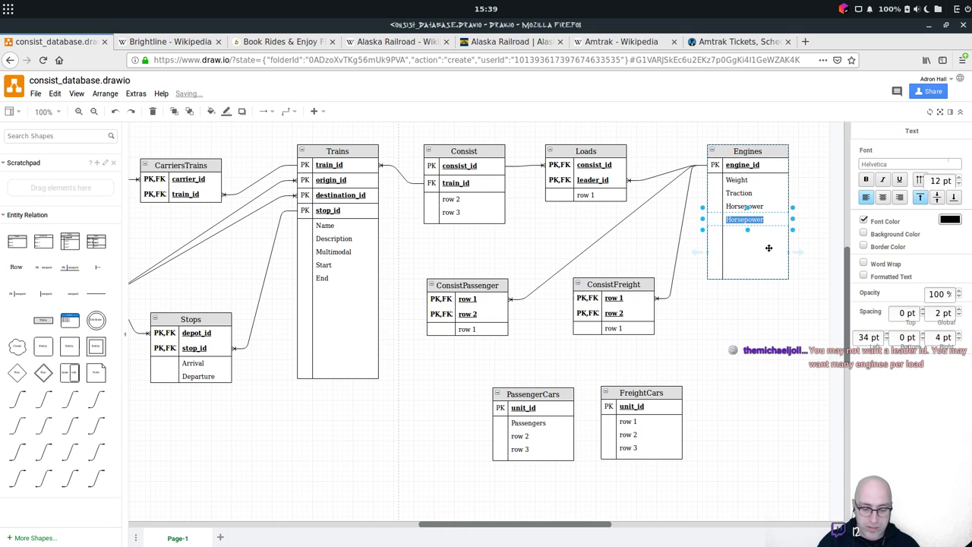
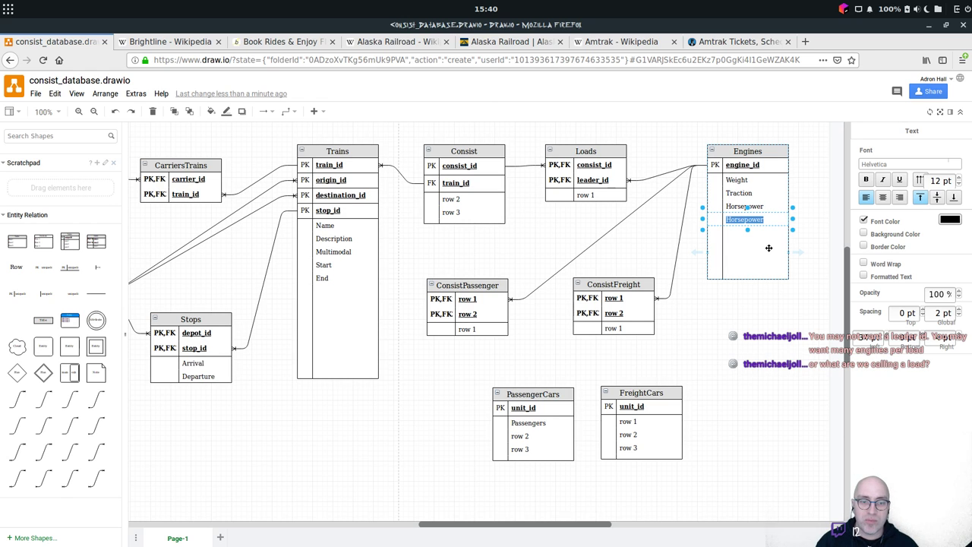
Rename the leader_id row of the Loads table to power_id.
double_click(595, 181)
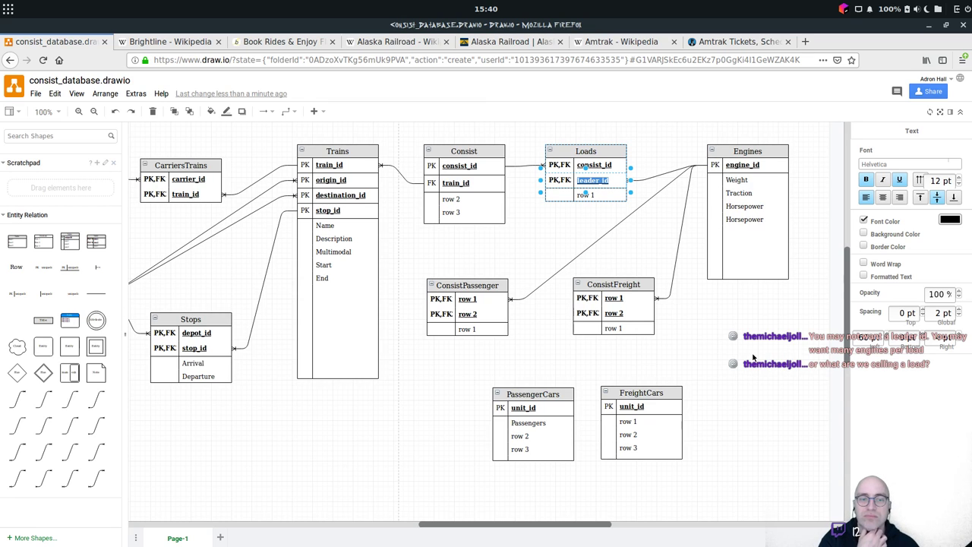
type("power")
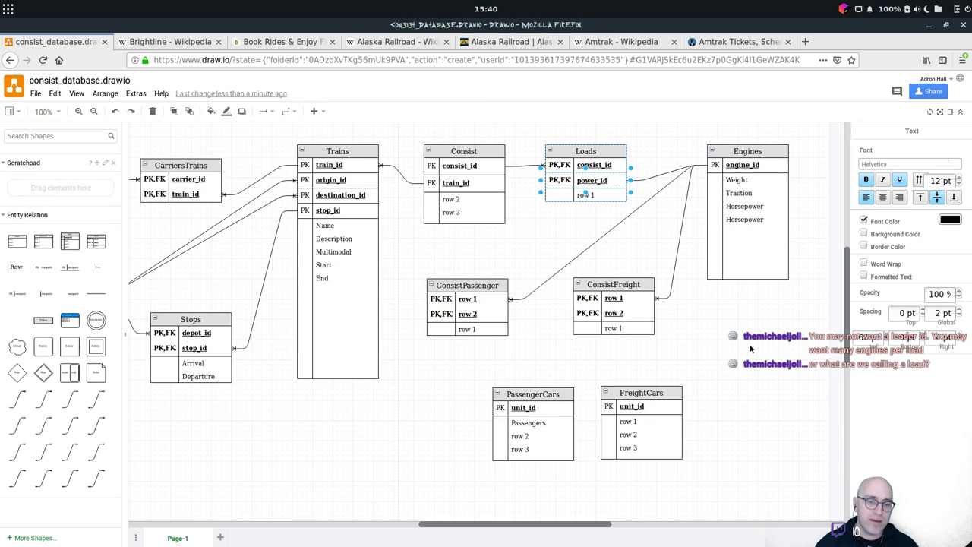
left_click(668, 342)
Add a new table with two PK,FK rows below Engines and name its second key row engine_id.
left_click_drag(396, 266, 755, 338)
left_click(754, 335)
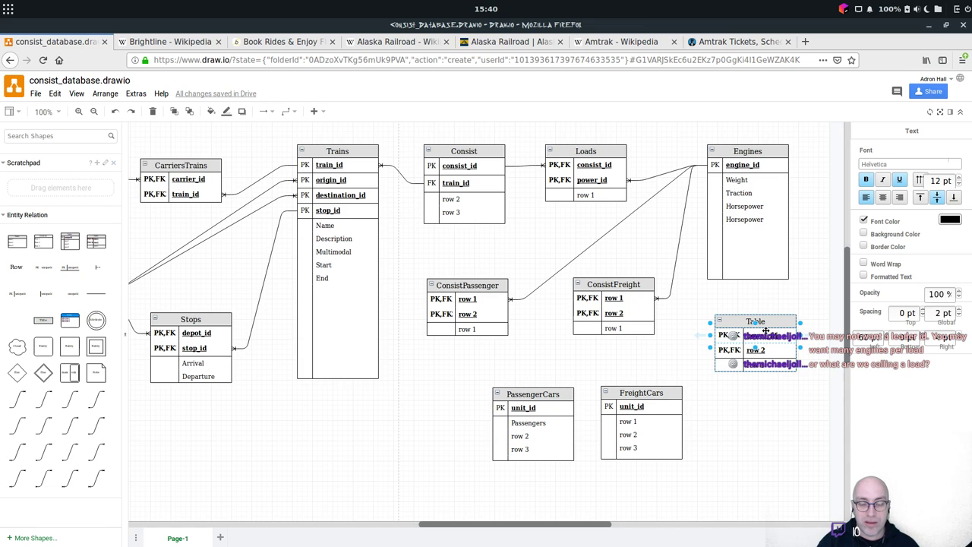
double_click(771, 350)
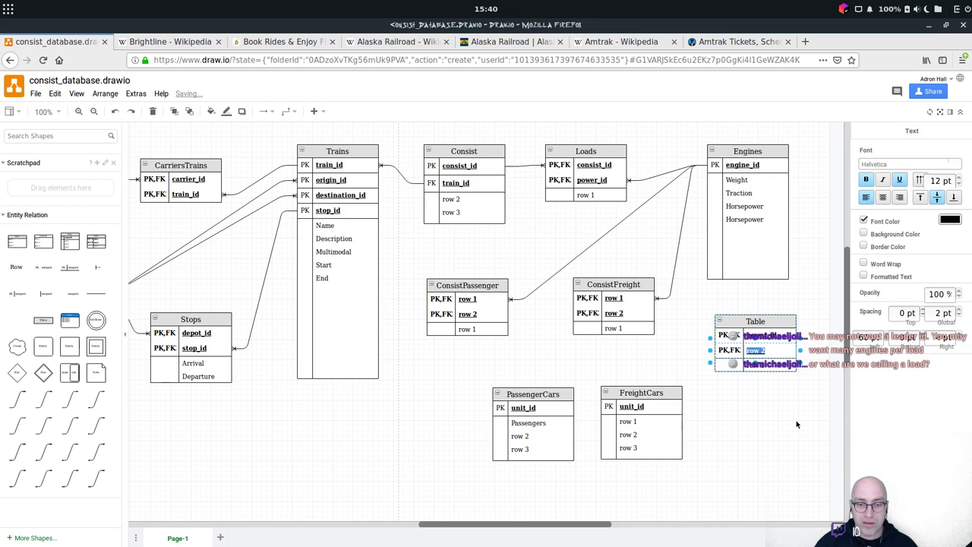
type("engine_id")
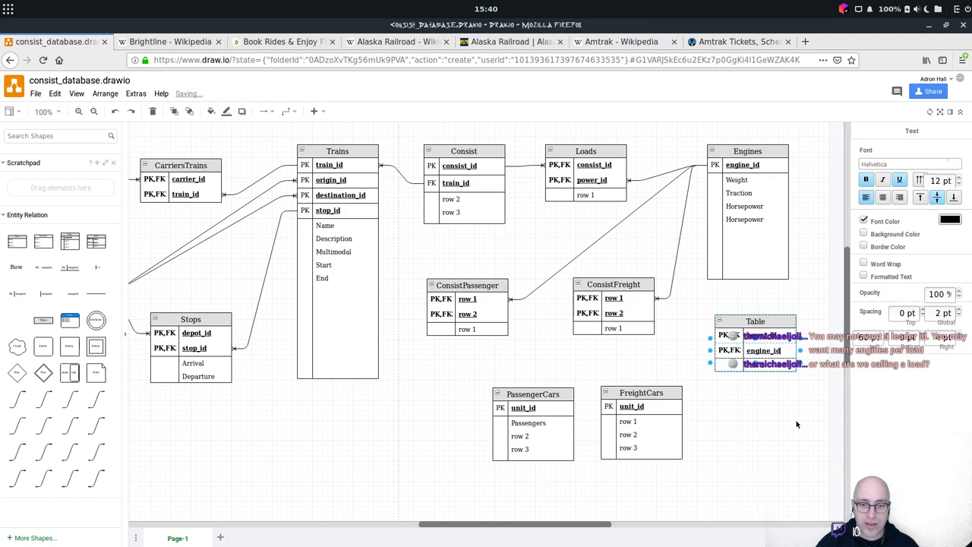
Delete the non-key row from the new table below Engines.
left_click(774, 366)
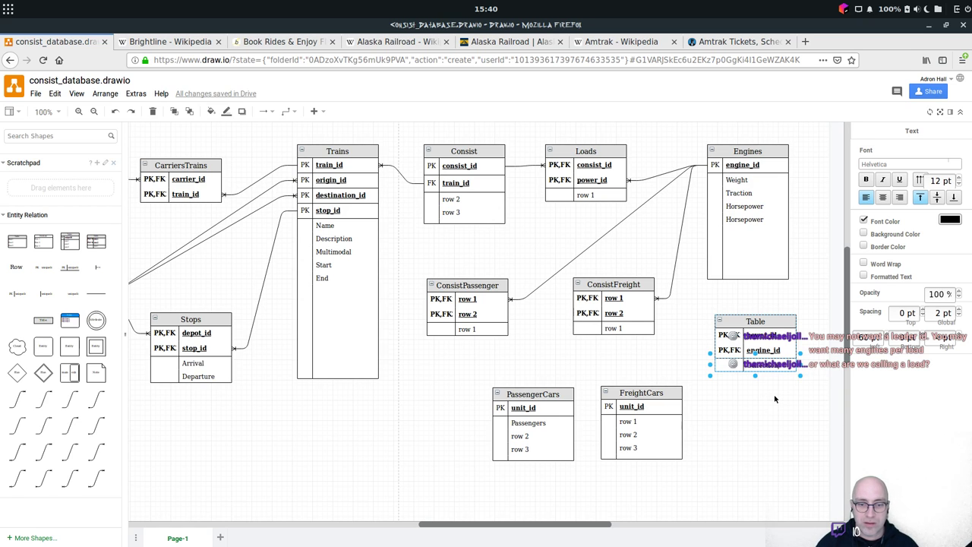
key("Escape")
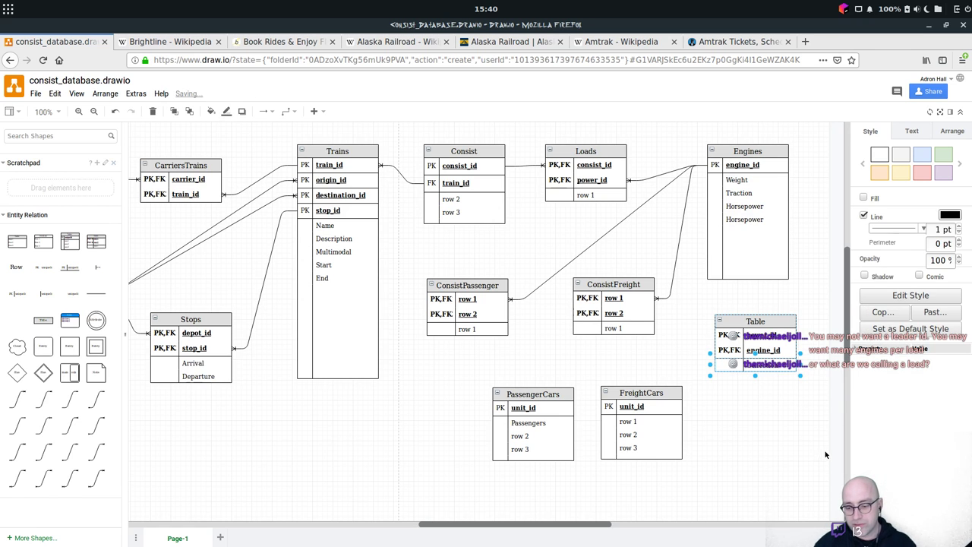
left_click(768, 322)
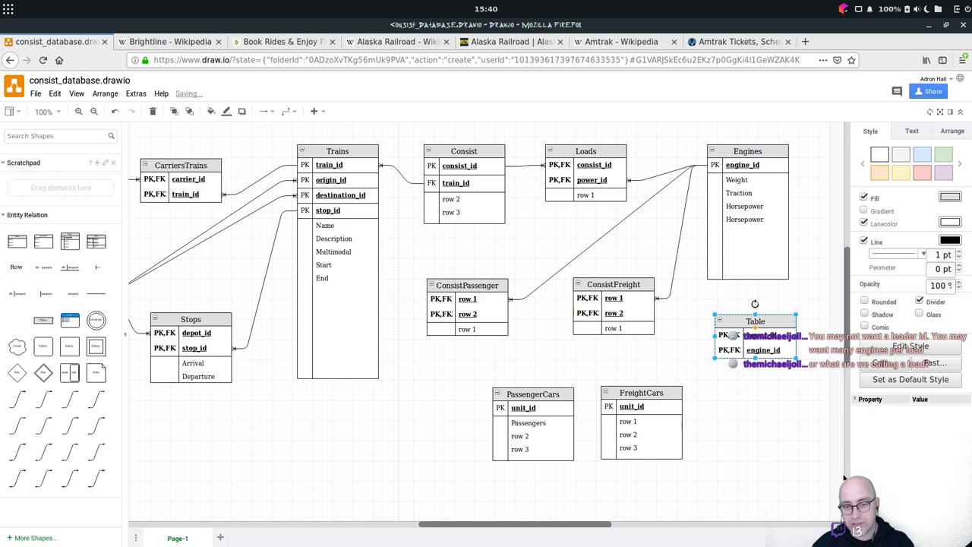
Name the new table below Engines Power.
double_click(771, 320)
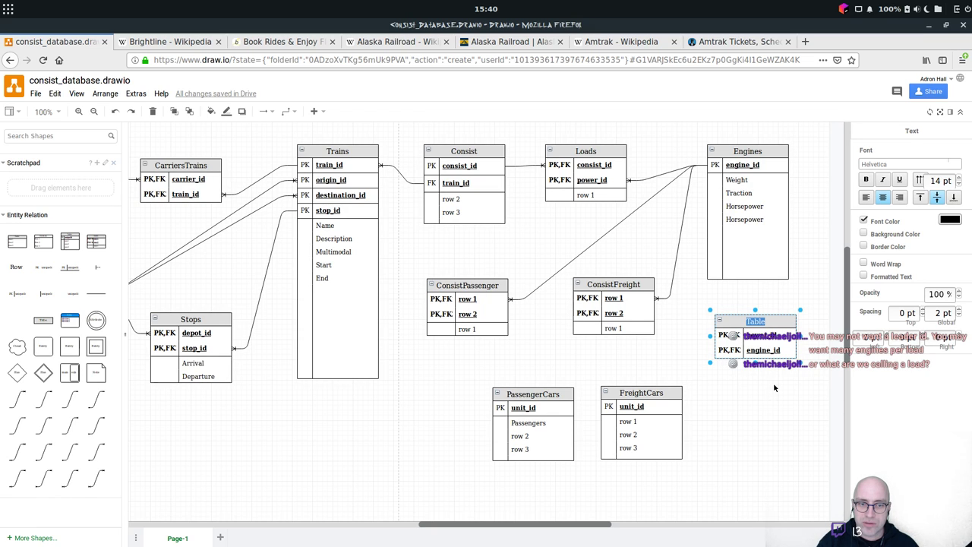
type("Load")
key("BackSpace")
key("BackSpace")
key("BackSpace")
key("BackSpace")
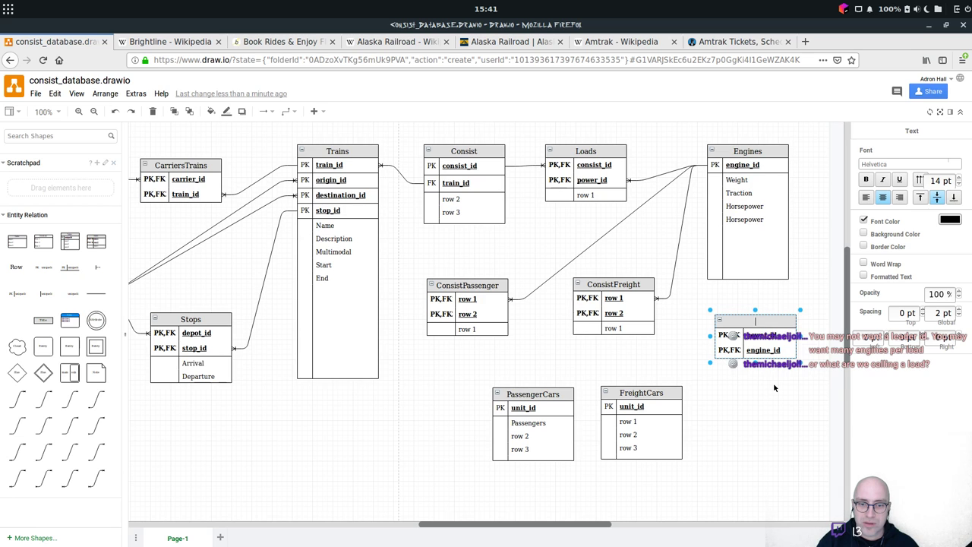
type("Po")
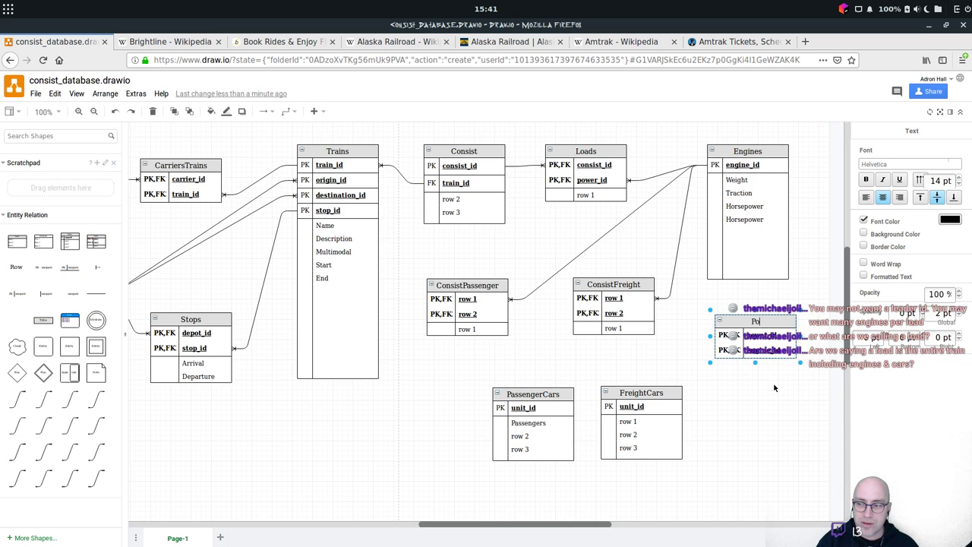
type("wer")
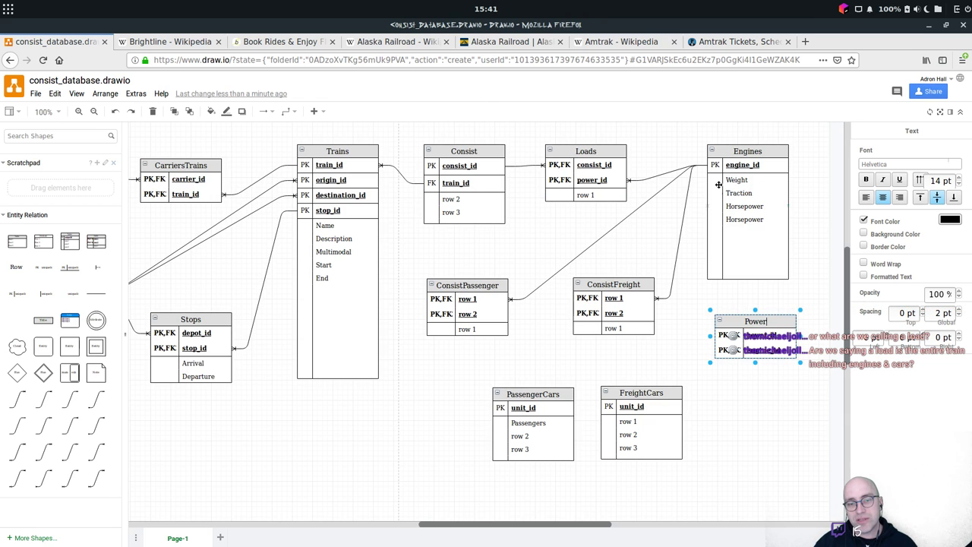
Move the Engines table farther away from the Loads table.
left_click_drag(757, 152, 803, 156)
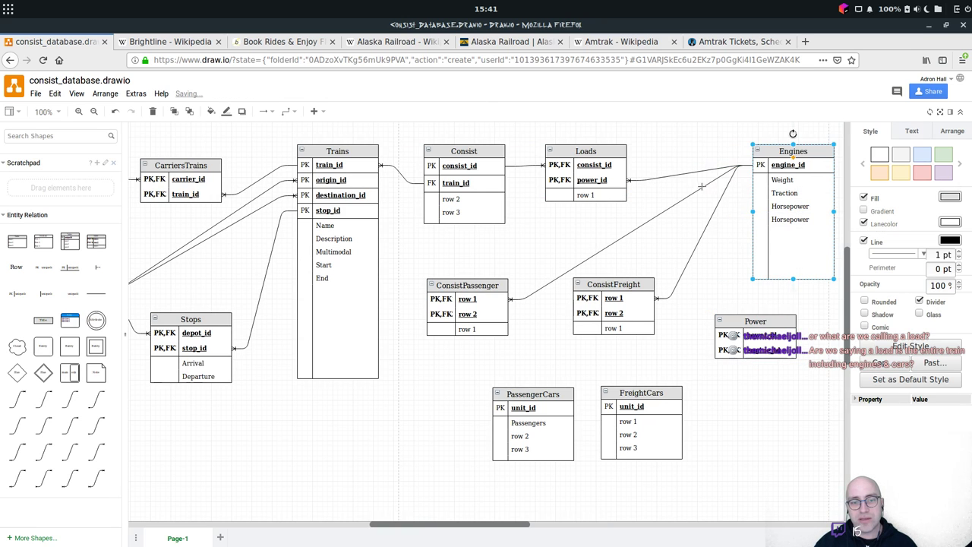
Detach the connector of Loads' power_id row from the Engines table, leaving its end free between the two tables.
left_click(752, 167)
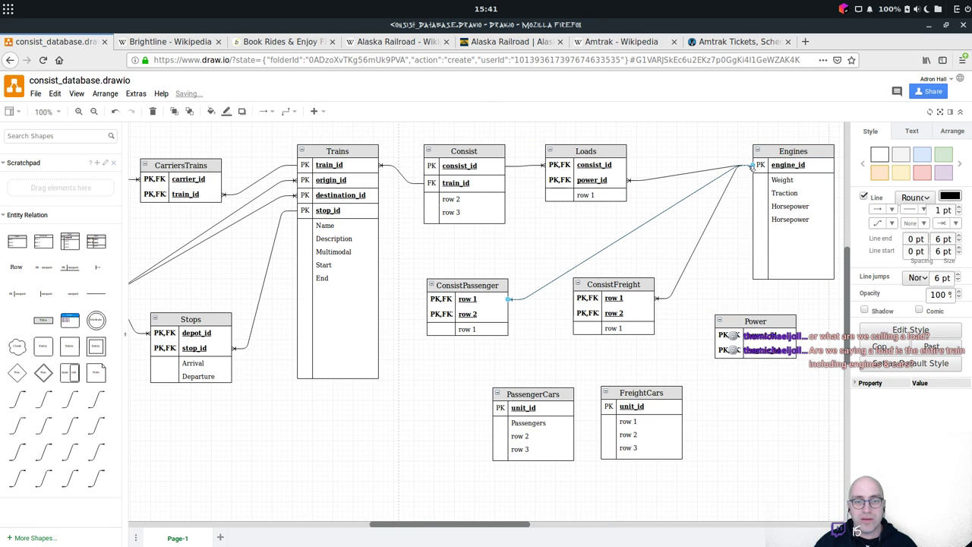
left_click(690, 173)
left_click_drag(757, 165, 671, 165)
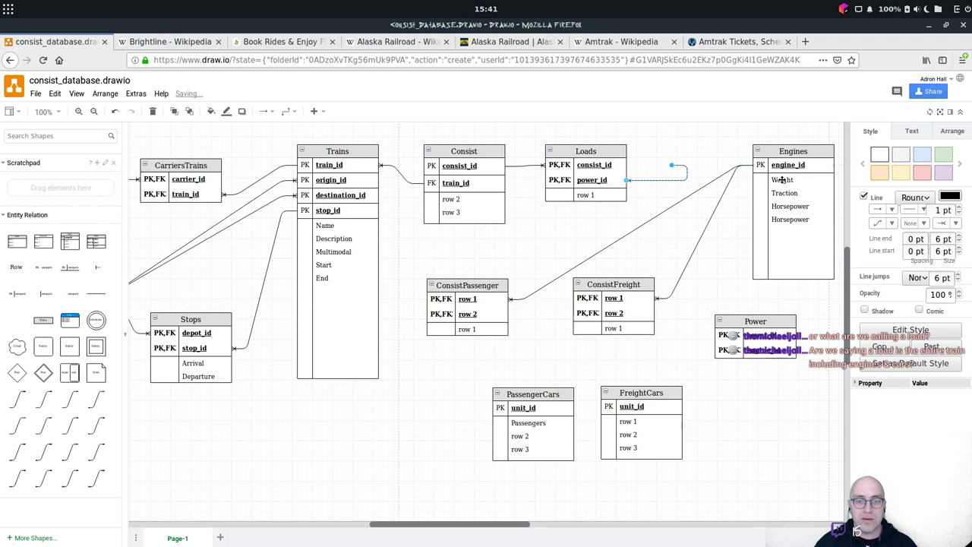
Move the Engines table down beside ConsistFreight and place the Power table in its former spot next to Loads.
left_click_drag(757, 320, 779, 430)
left_click_drag(800, 180, 772, 303)
left_click_drag(803, 431, 768, 179)
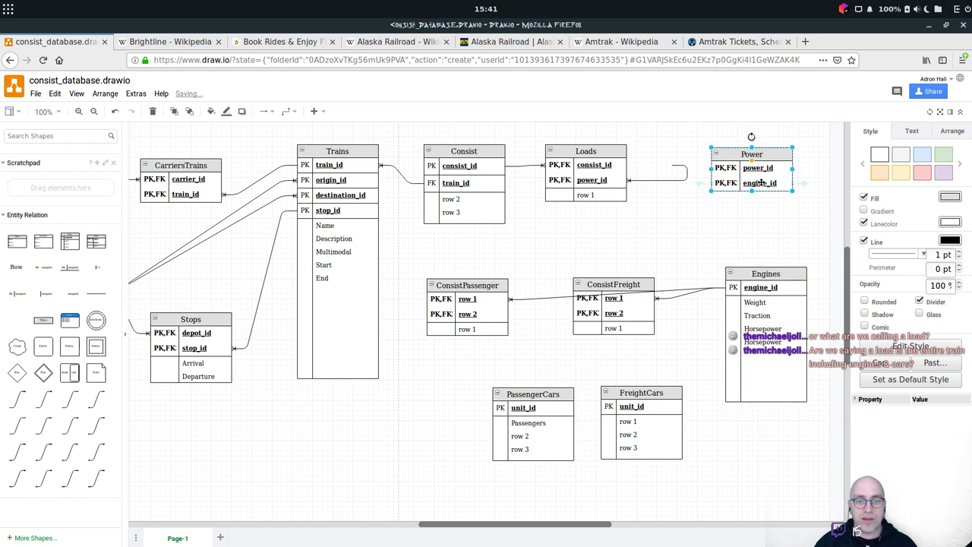
Attach the loose end of the Loads connector to Power's power_id row and move the Power table closer to Loads.
left_click(684, 166)
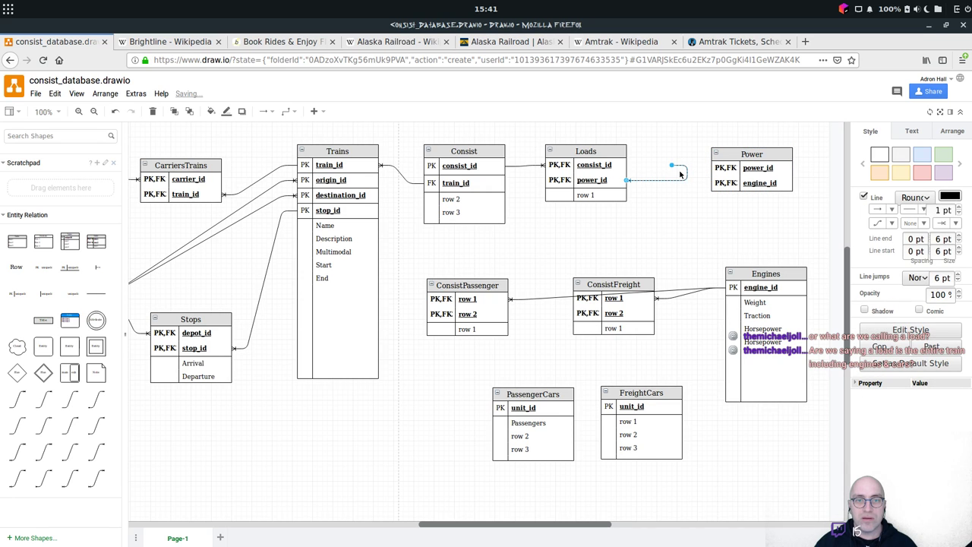
left_click_drag(672, 165, 697, 164)
mouse_move(740, 166)
left_mouse_down()
mouse_move(740, 152)
mouse_move(729, 150)
left_mouse_up()
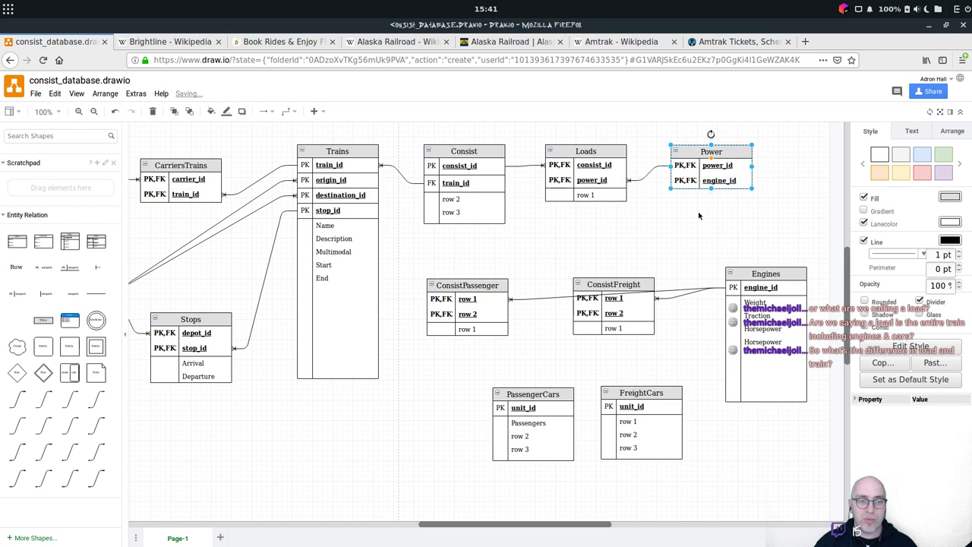
left_click(698, 212)
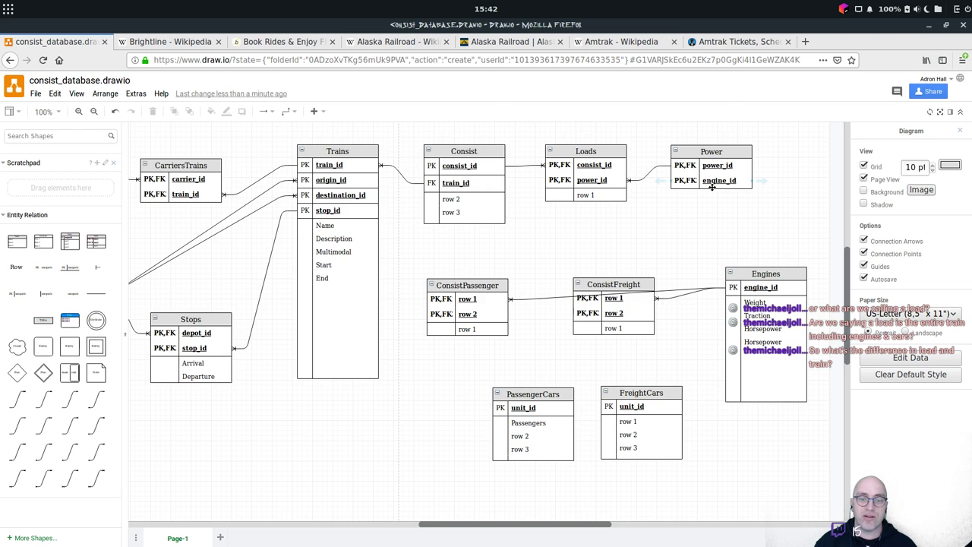
Try to rename the Engines table Power.
double_click(774, 273)
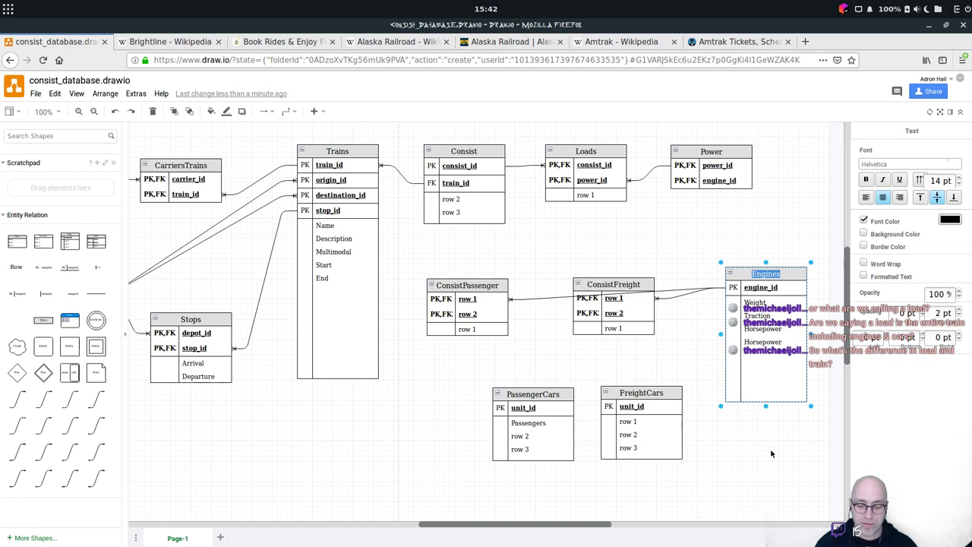
type("Power")
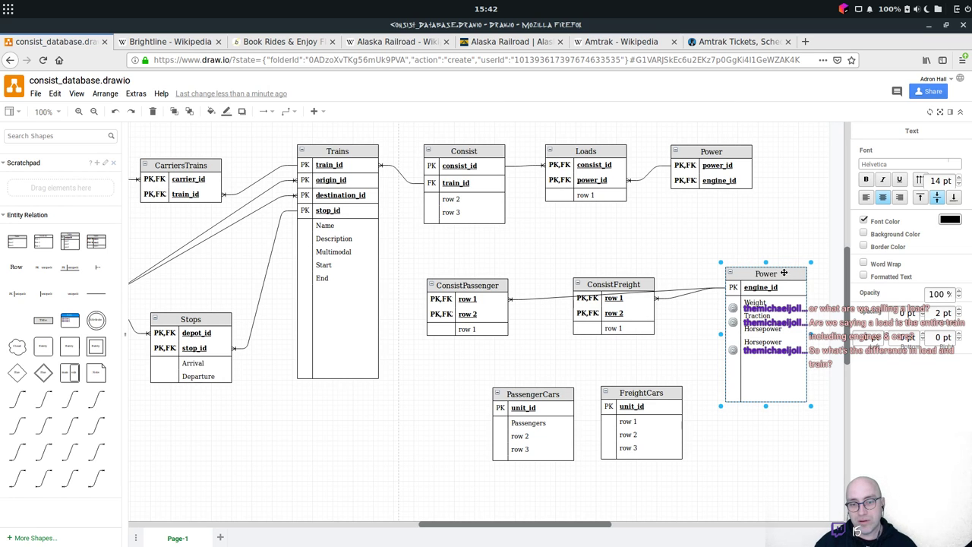
key("ctrl+z")
left_click(772, 221)
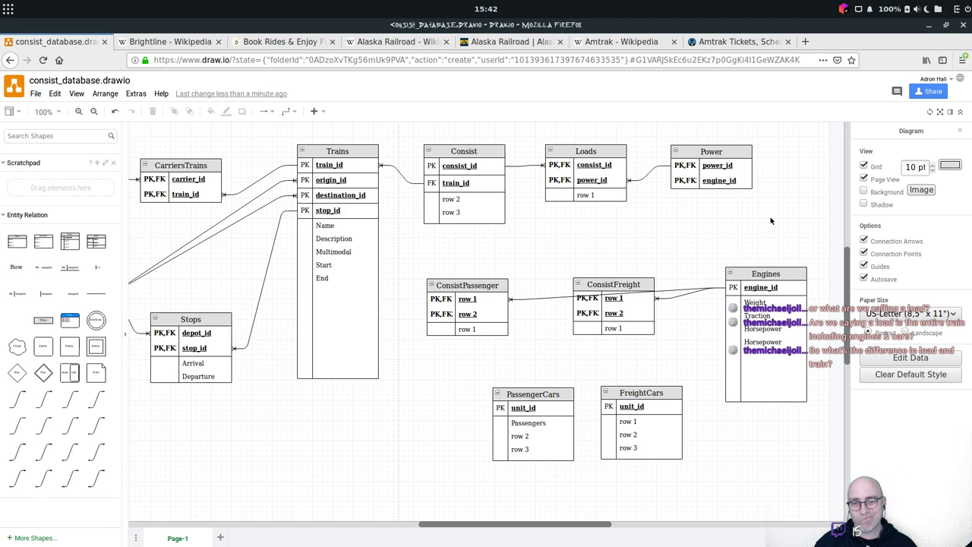
Move the Engines table up to just below the Power table and delete the Power table.
left_click_drag(776, 274, 767, 218)
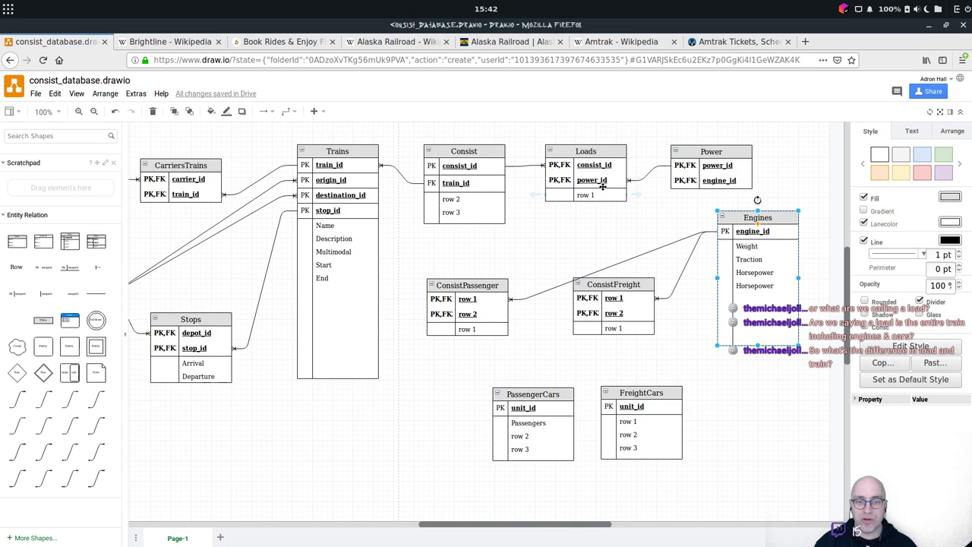
left_click(710, 150)
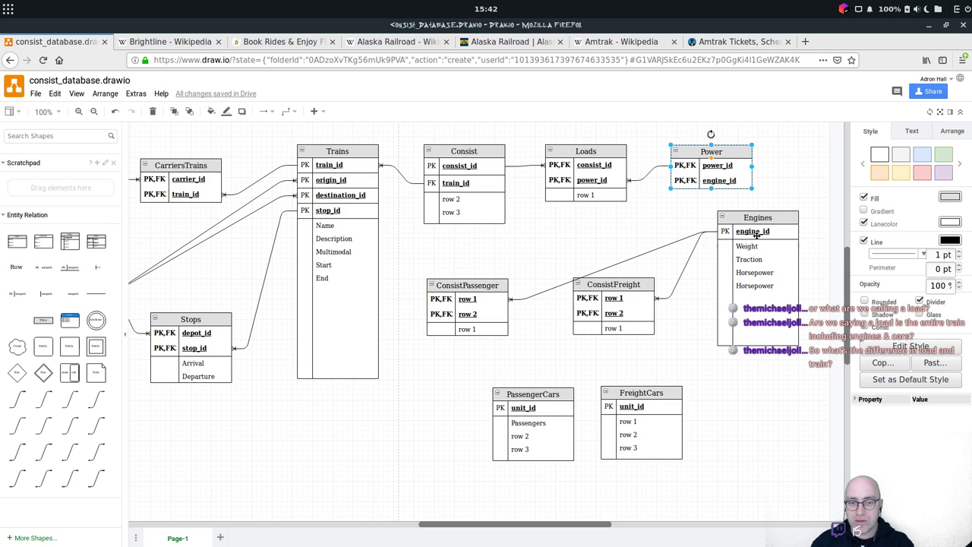
key("Delete")
Move the Engines table up beside Loads and connect Loads' power_id row to its engine_id row.
left_click_drag(761, 218, 725, 167)
left_click(675, 166)
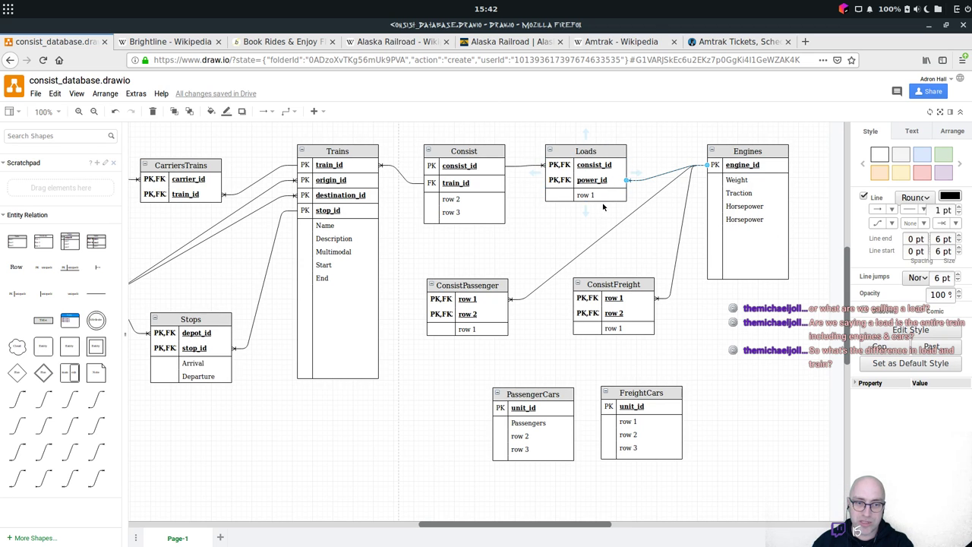
Name the first key row of the ConsistPassenger table lead_id.
double_click(604, 194)
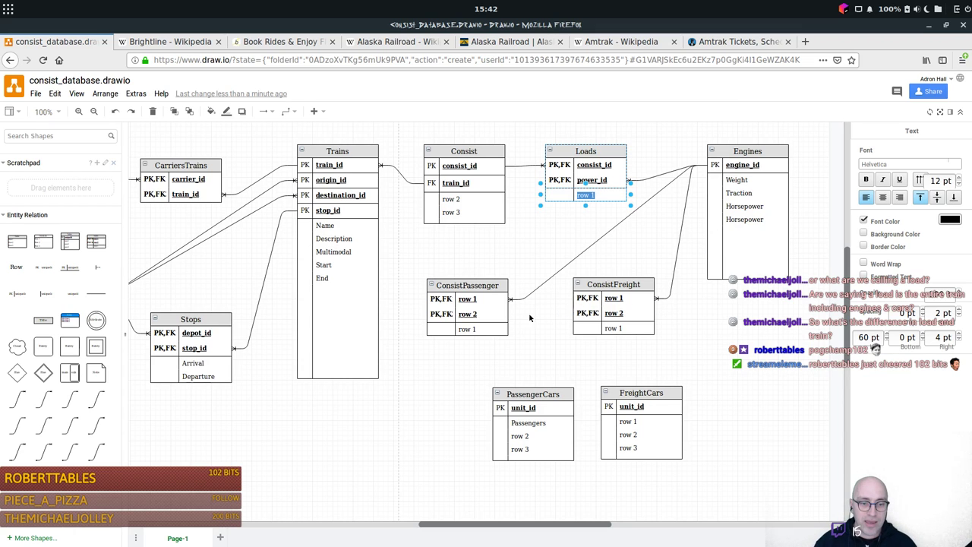
double_click(482, 302)
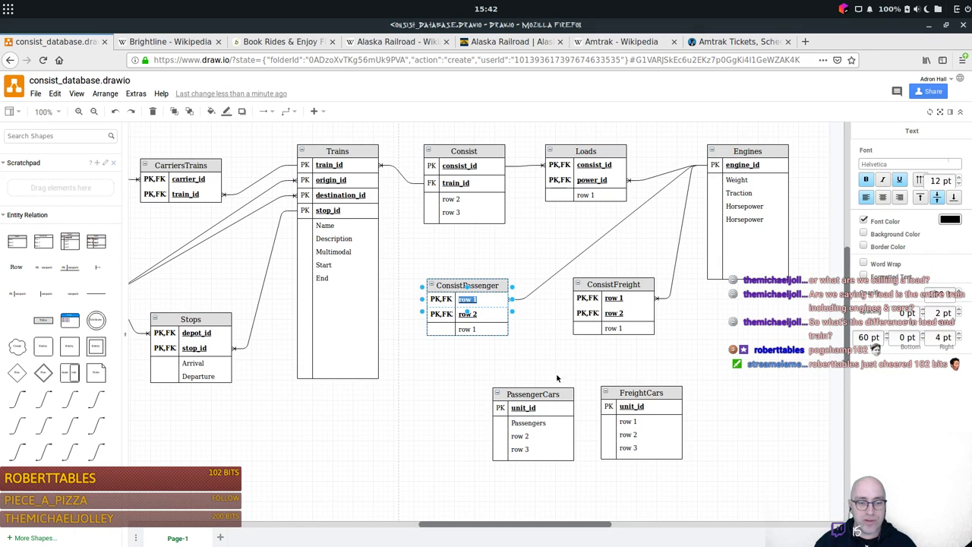
type("leade")
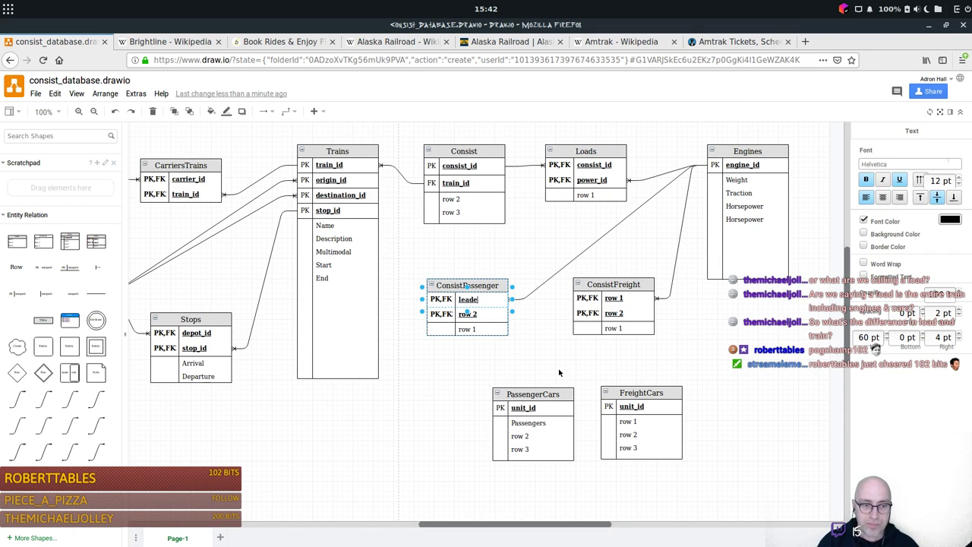
key("BackSpace")
type("_id")
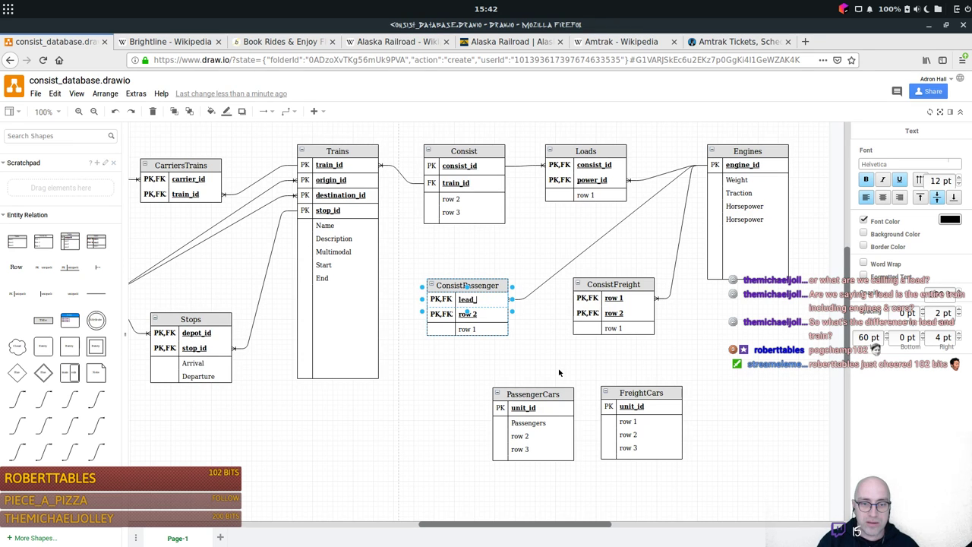
Name the first key row of both the ConsistFreight and ConsistPassenger tables leader_id.
double_click(629, 300)
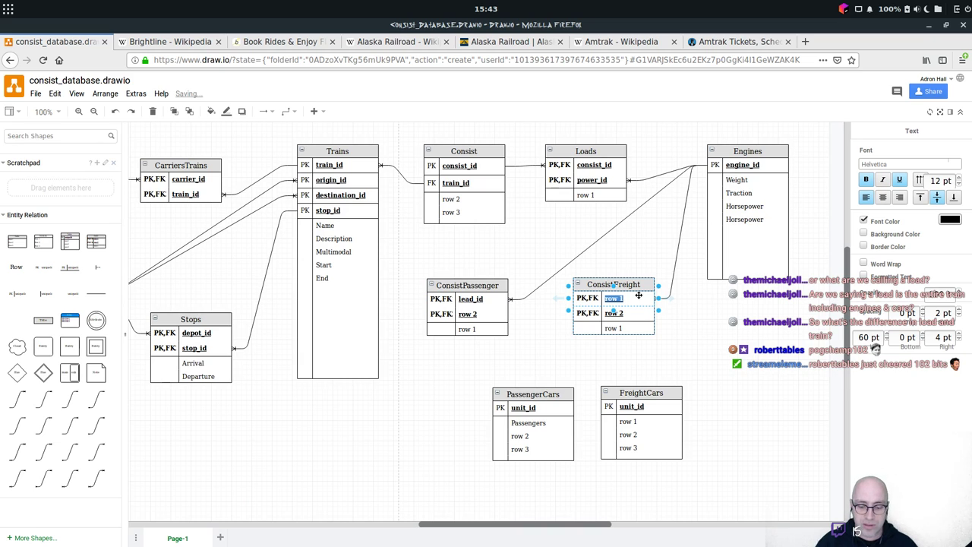
type("lead_id")
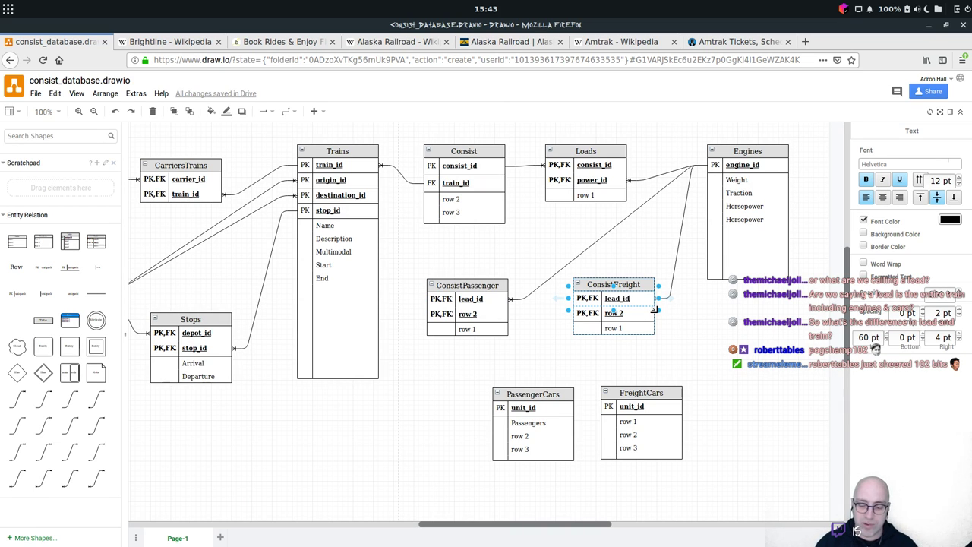
key("BackSpace")
key("BackSpace")
key("BackSpace")
type("er")
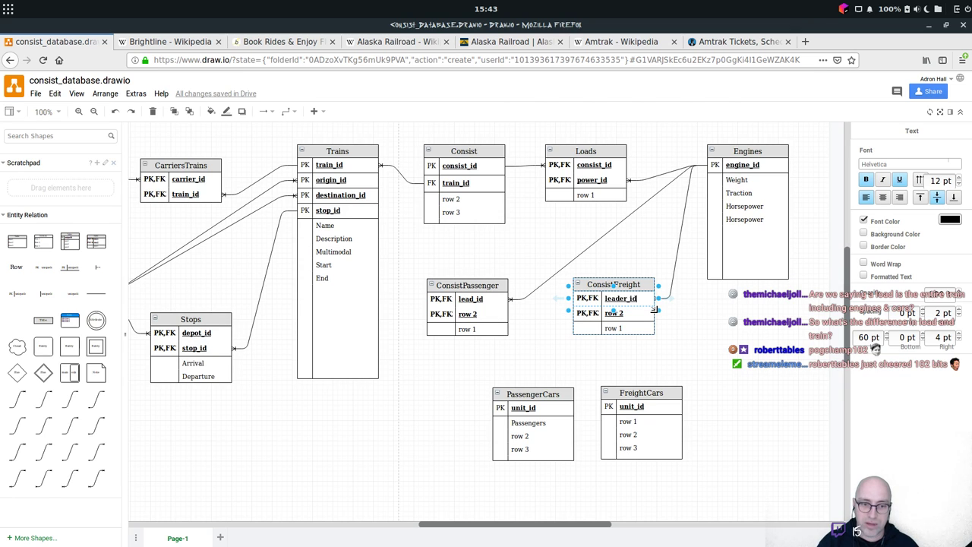
double_click(497, 300)
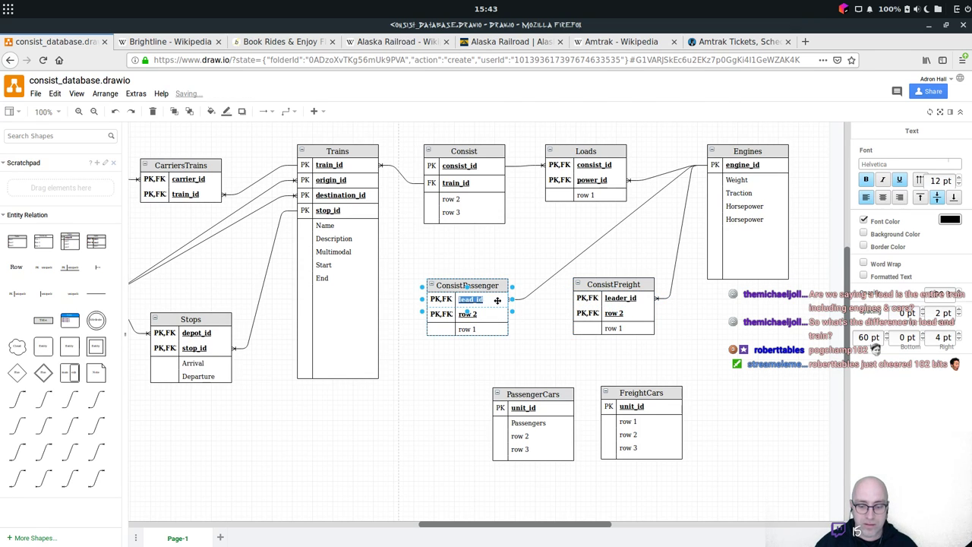
type("leader_id")
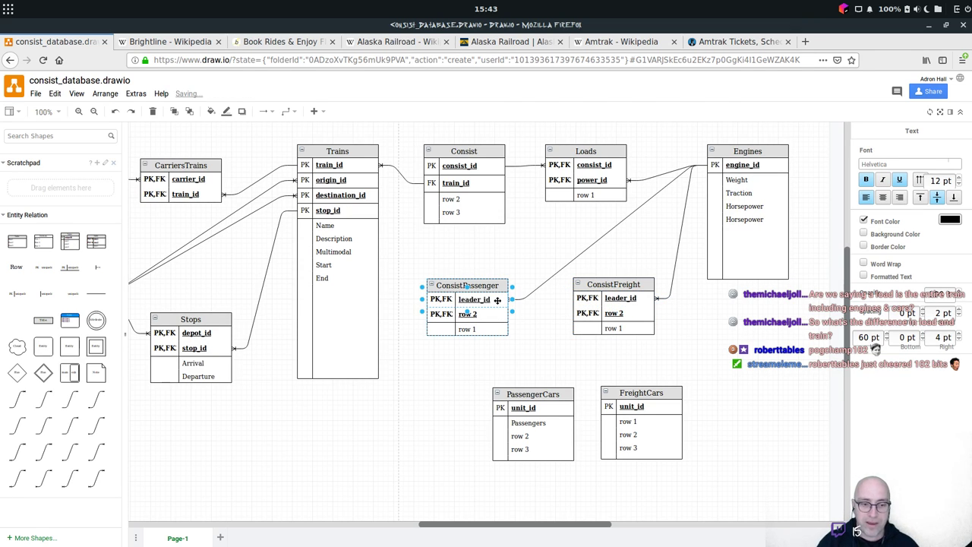
Name the second key row of both the ConsistPassenger and ConsistFreight tables car_id.
left_click(482, 314)
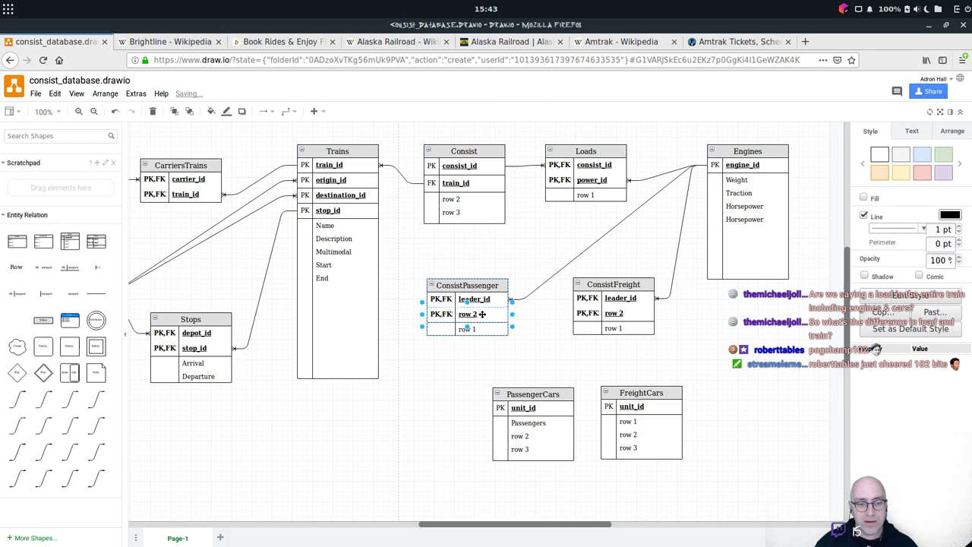
double_click(481, 314)
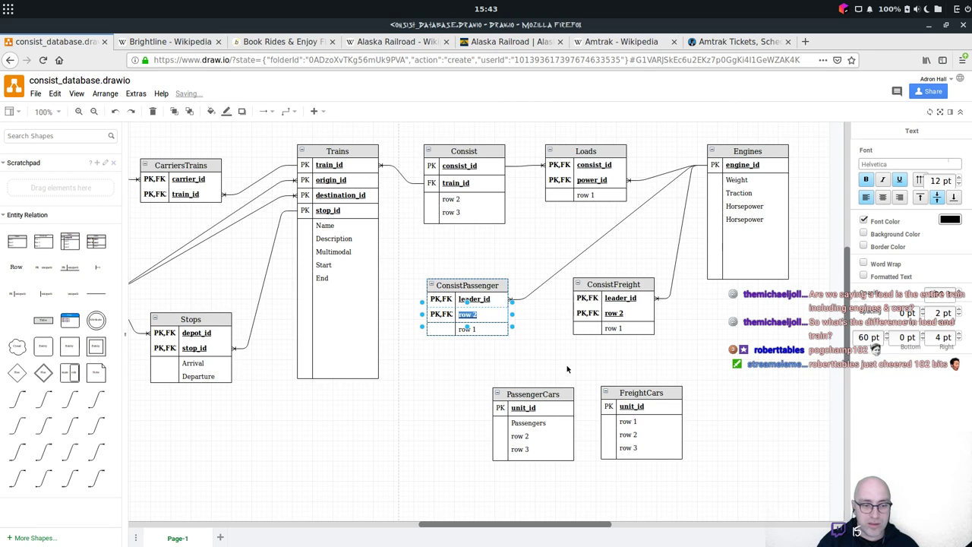
type("passenger")
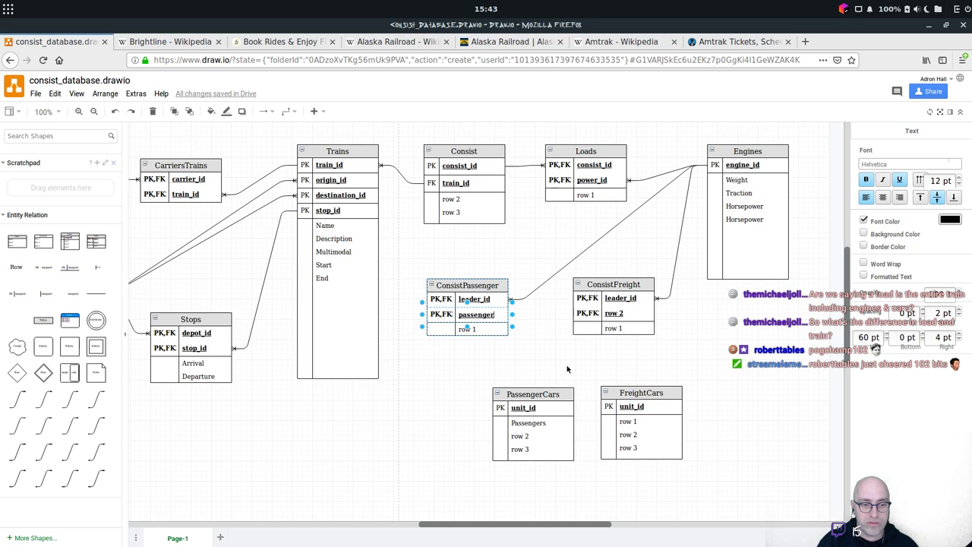
key("BackSpace")
key("BackSpace")
key("BackSpace")
key("BackSpace")
key("BackSpace")
key("BackSpace")
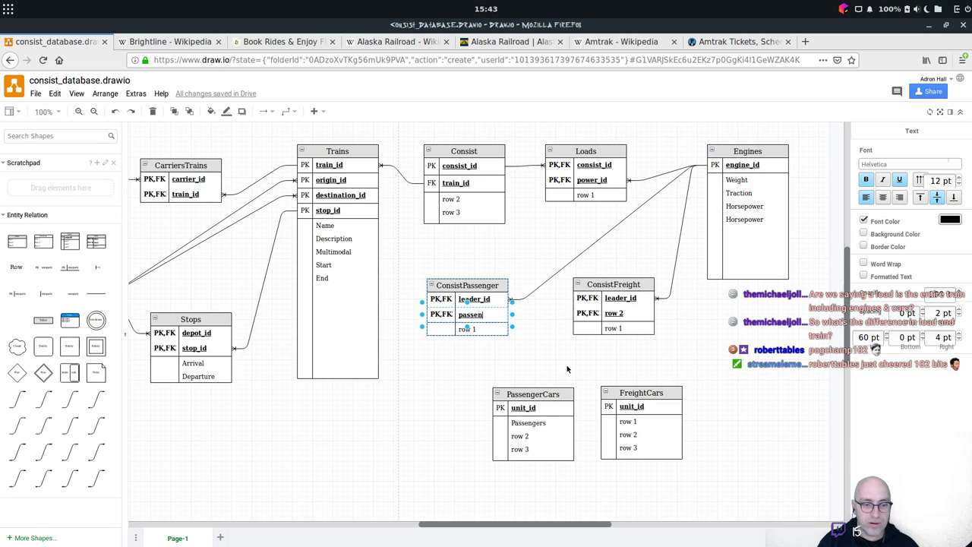
key("BackSpace")
key("BackSpace")
key("BackSpace")
type("car_id")
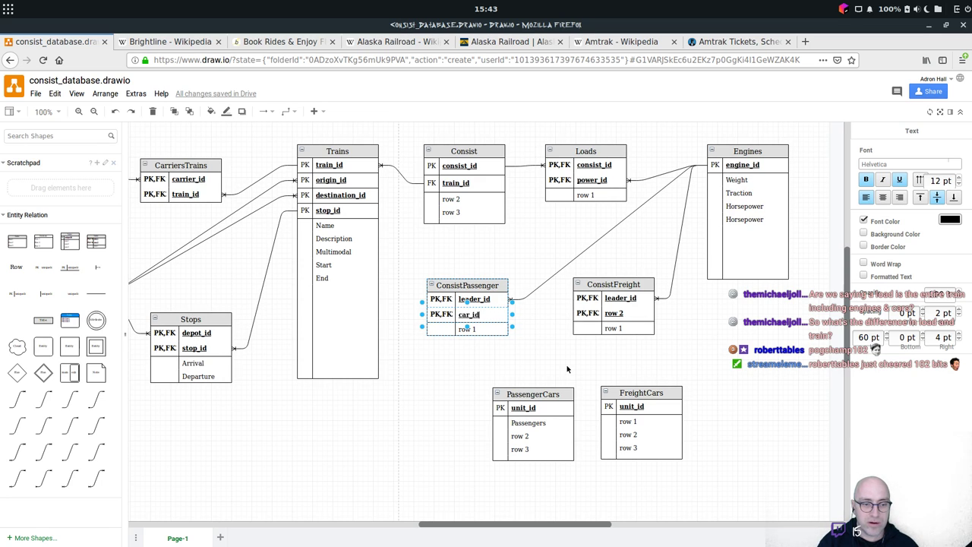
double_click(632, 315)
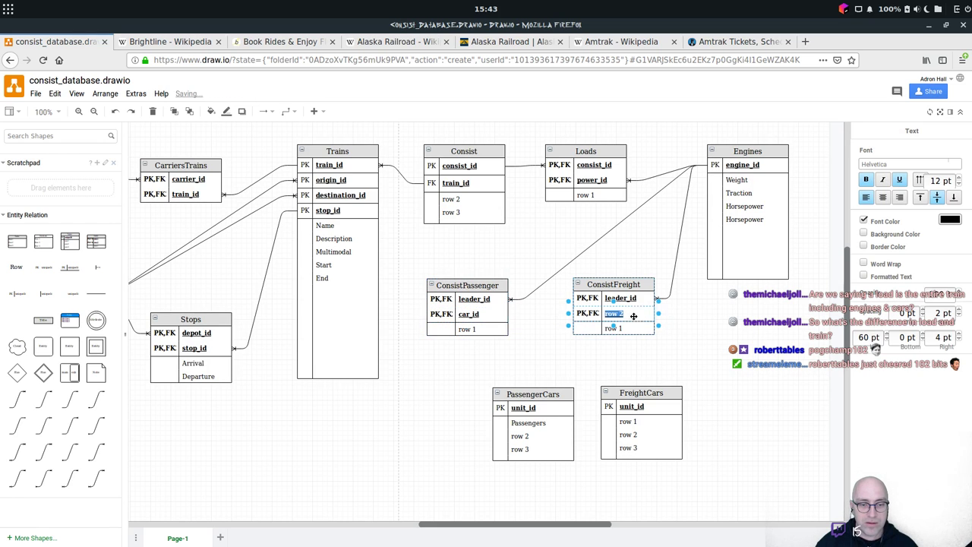
type("car_id")
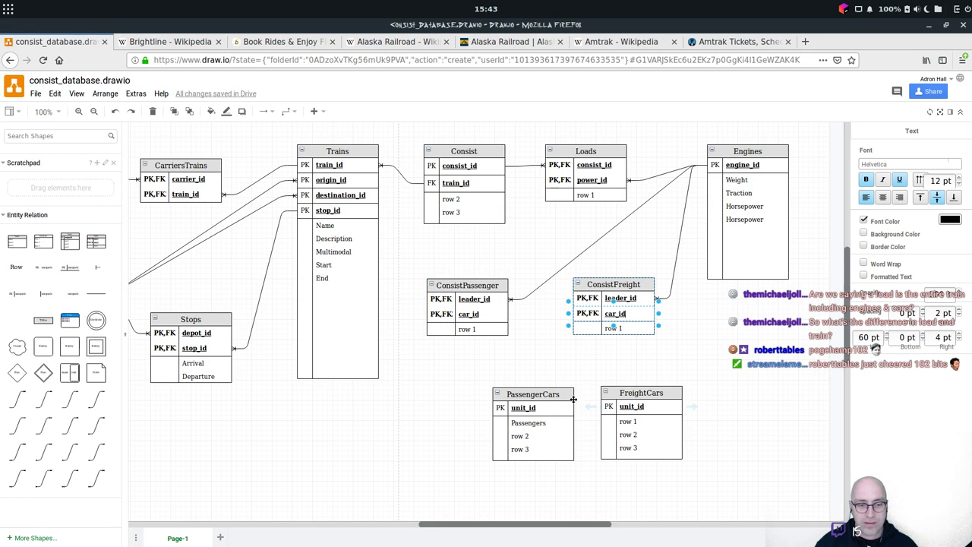
Place PassengerCars and FreightCars directly below ConsistPassenger and ConsistFreight, and rename car_id to unit_id in both consist tables.
left_click_drag(556, 395, 491, 373)
left_click_drag(637, 397, 612, 374)
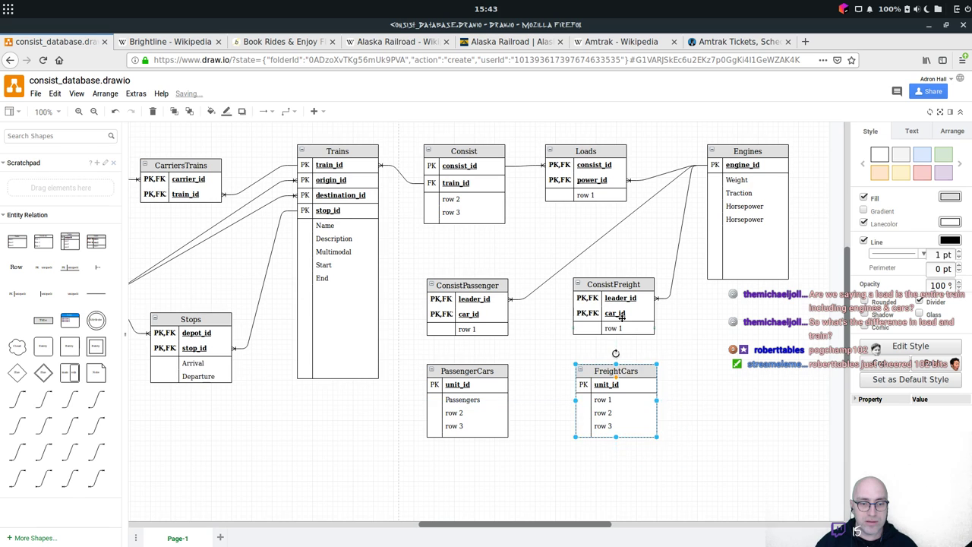
double_click(619, 315)
type("unit")
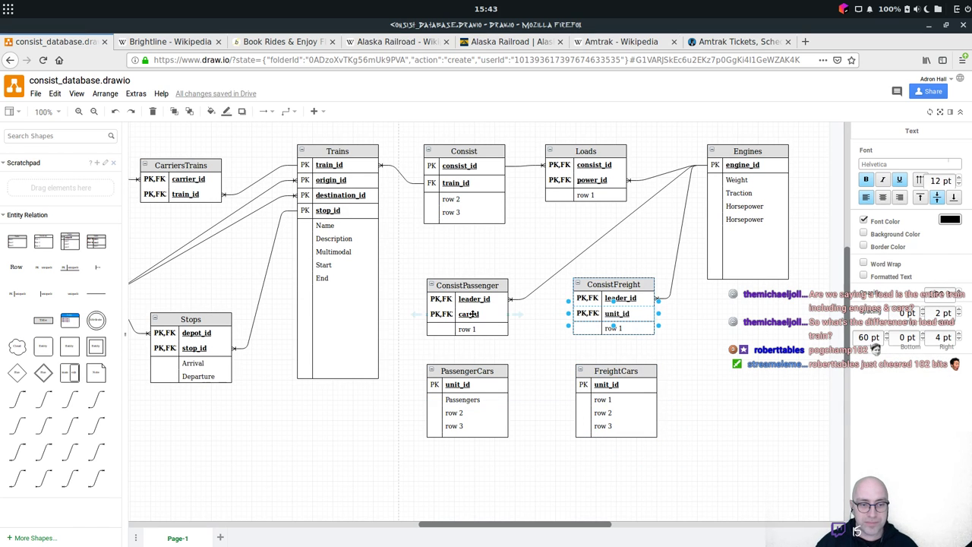
double_click(468, 313)
type("unit")
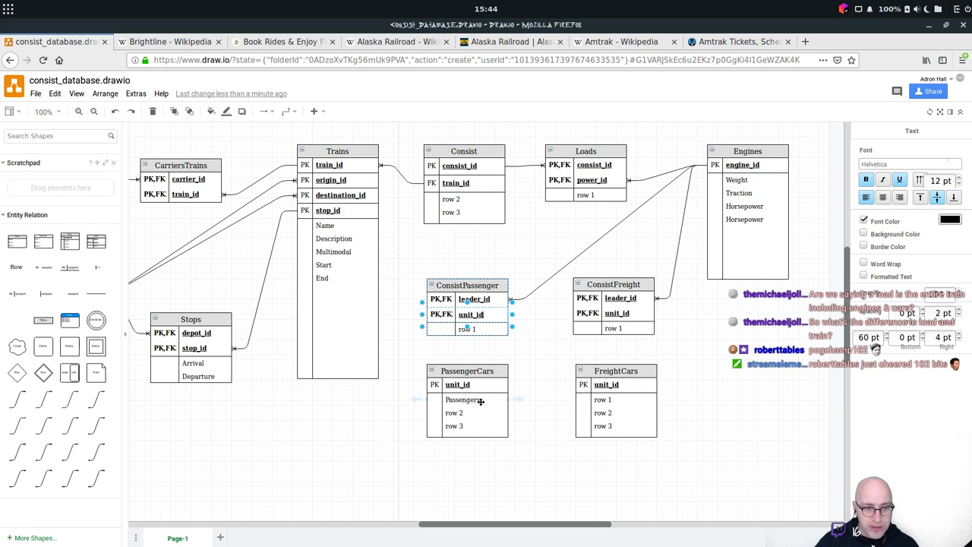
Rename the first two placeholder rows of the FreightCars table to Weight and Cargo.
double_click(627, 400)
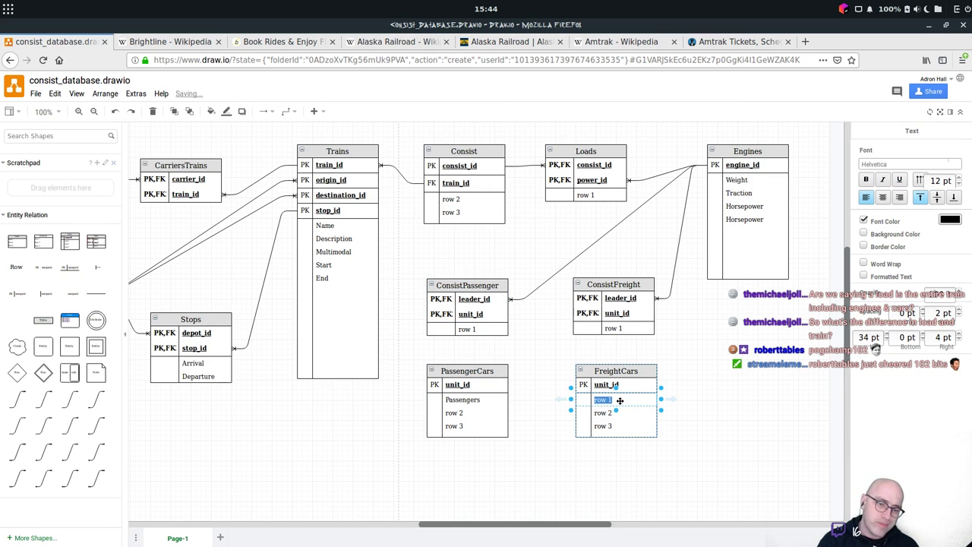
type("Weight")
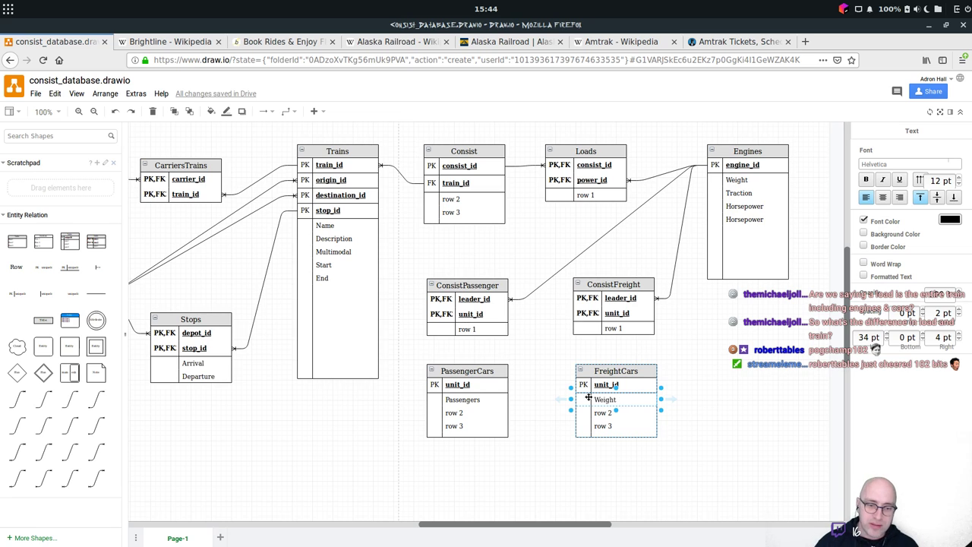
double_click(628, 411)
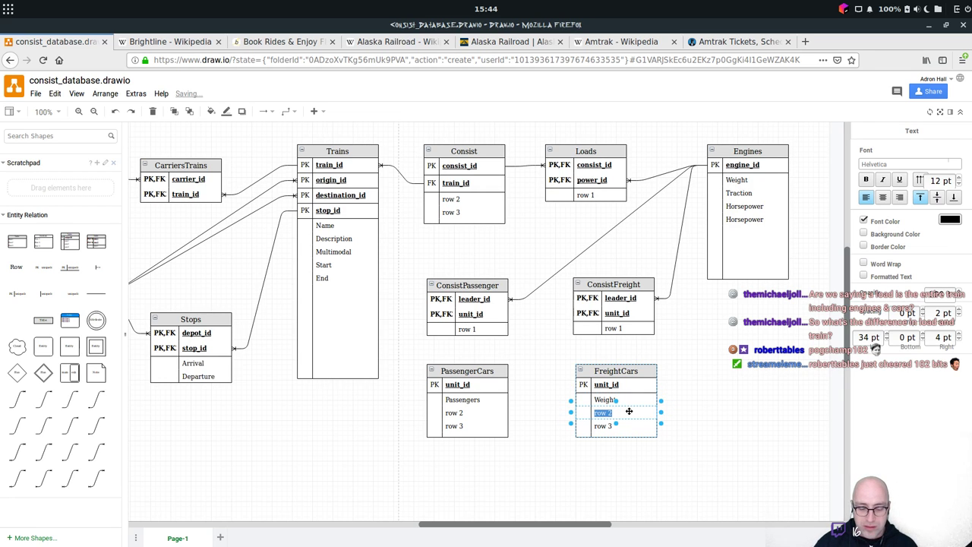
type("Cargo")
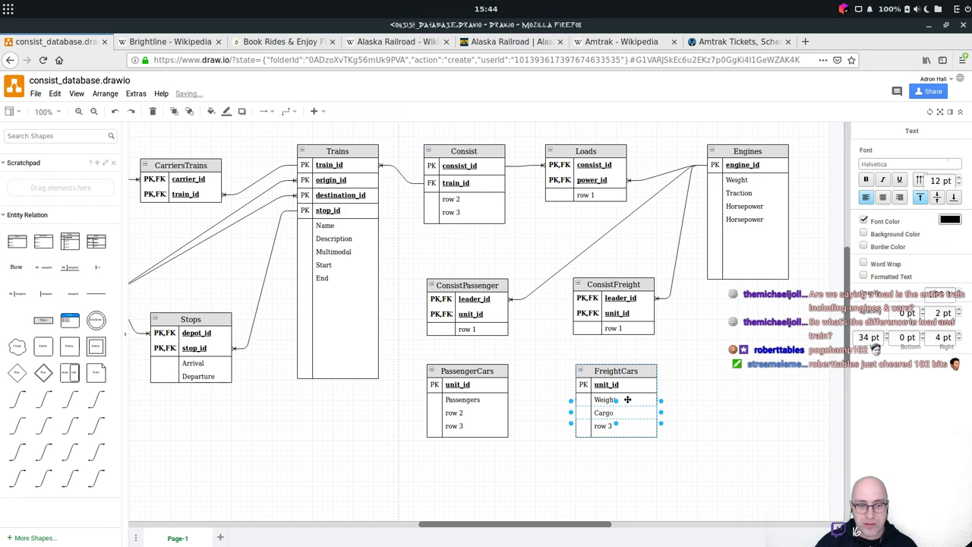
left_click(628, 399)
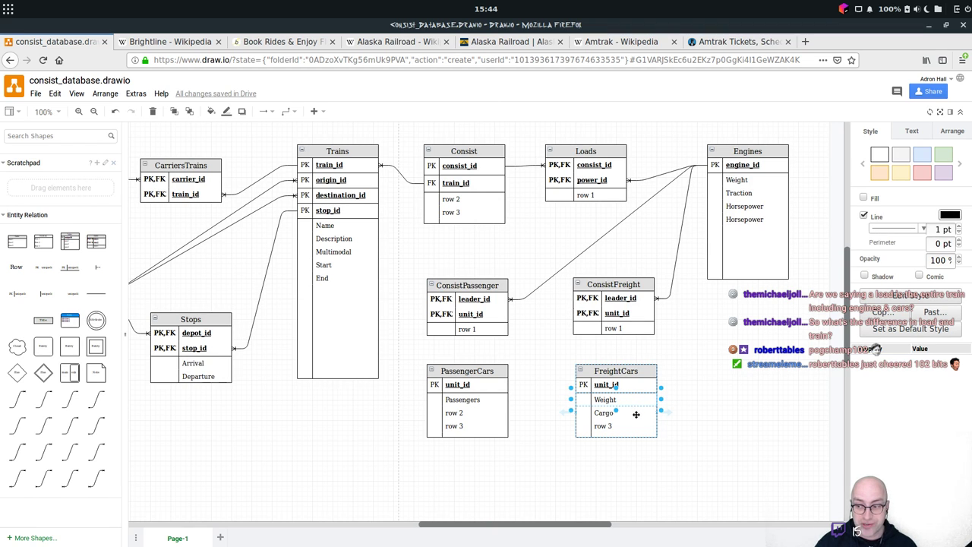
left_click(637, 413)
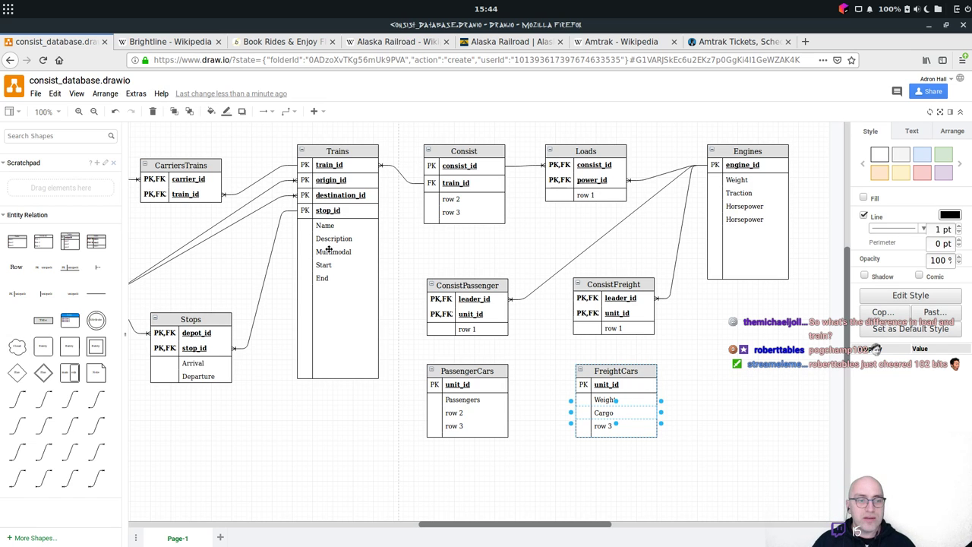
Duplicate the Description row in the Depots table and rename the copy Owner.
left_click(356, 149)
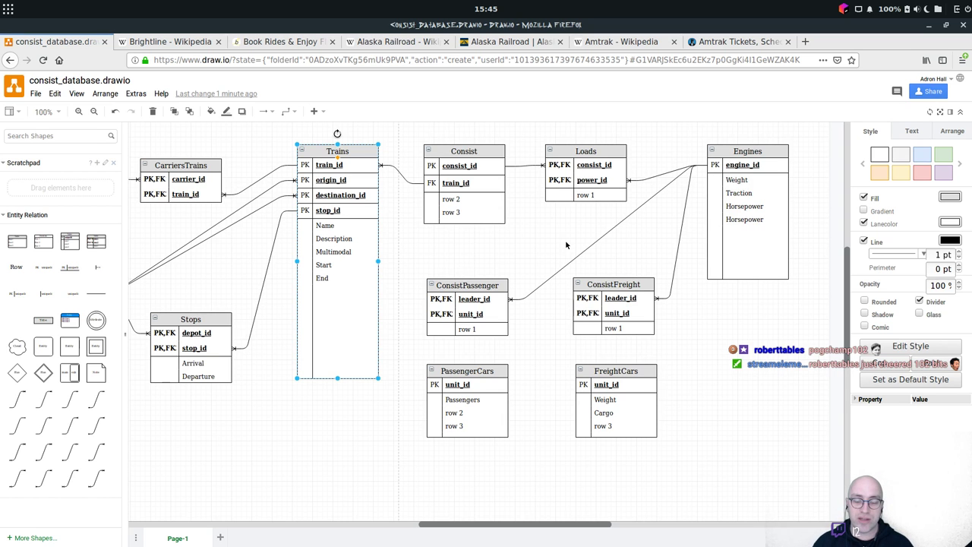
left_click_drag(441, 532, 393, 514)
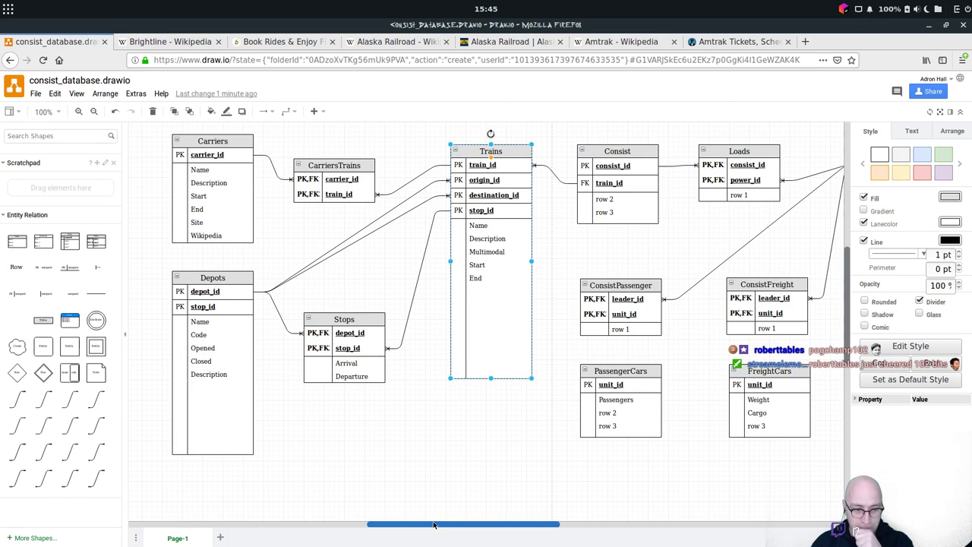
left_click_drag(434, 524, 444, 524)
left_click(197, 370)
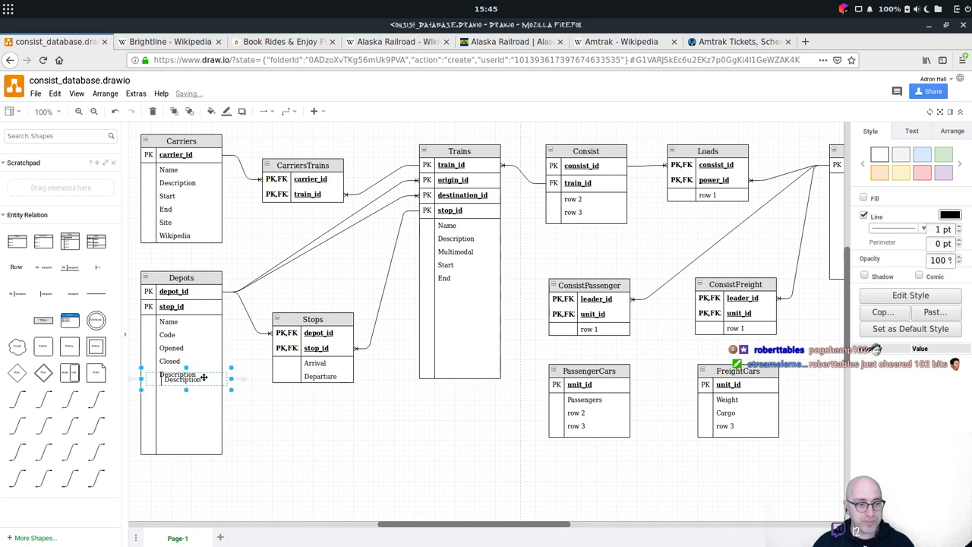
left_click_drag(203, 384, 199, 400)
double_click(198, 386)
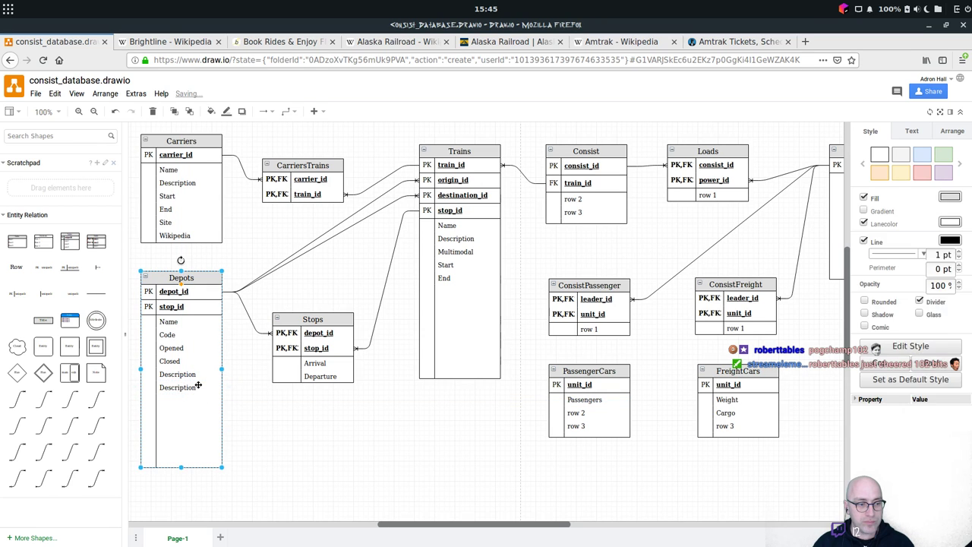
type("Owner")
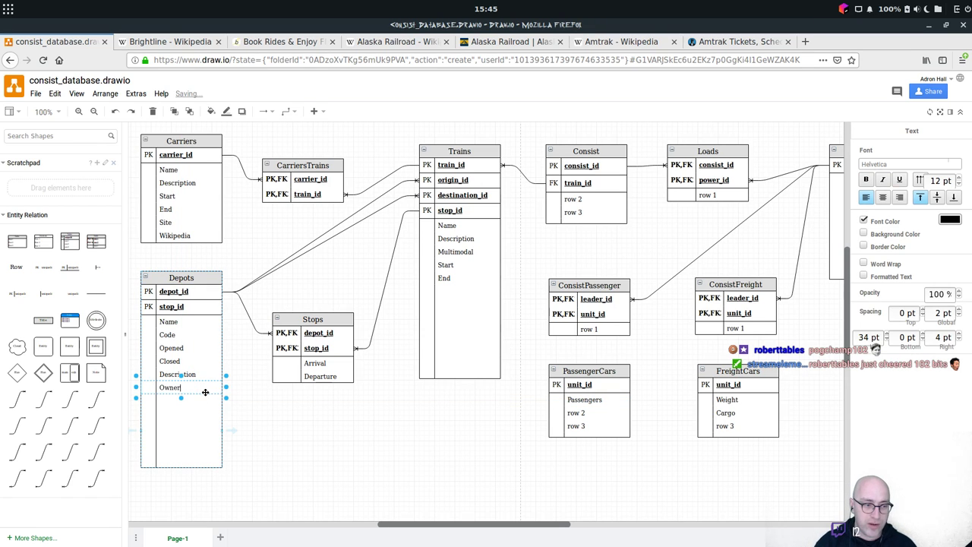
Shrink the blank area under the Owner row so the Depots table ends right below it.
left_click(230, 432)
left_click(193, 434)
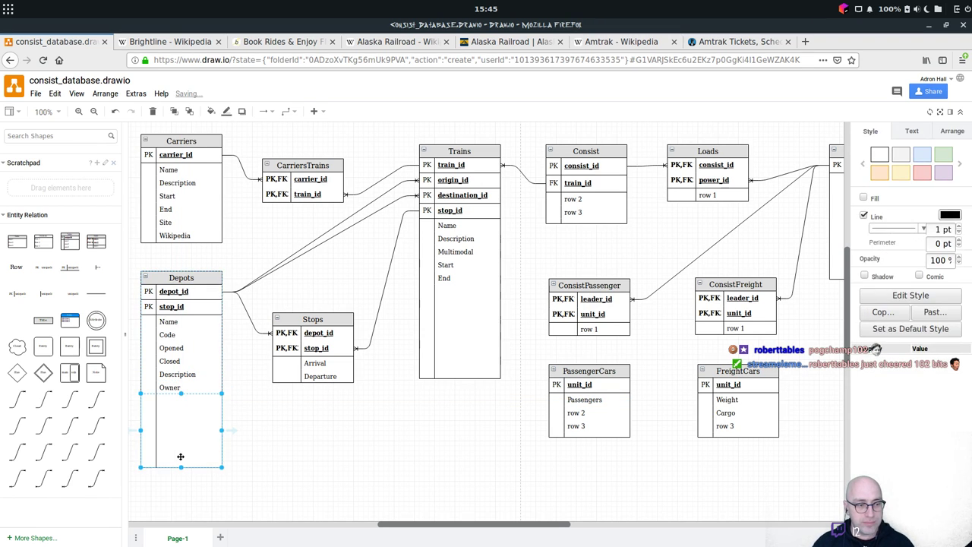
left_click_drag(178, 414, 180, 396)
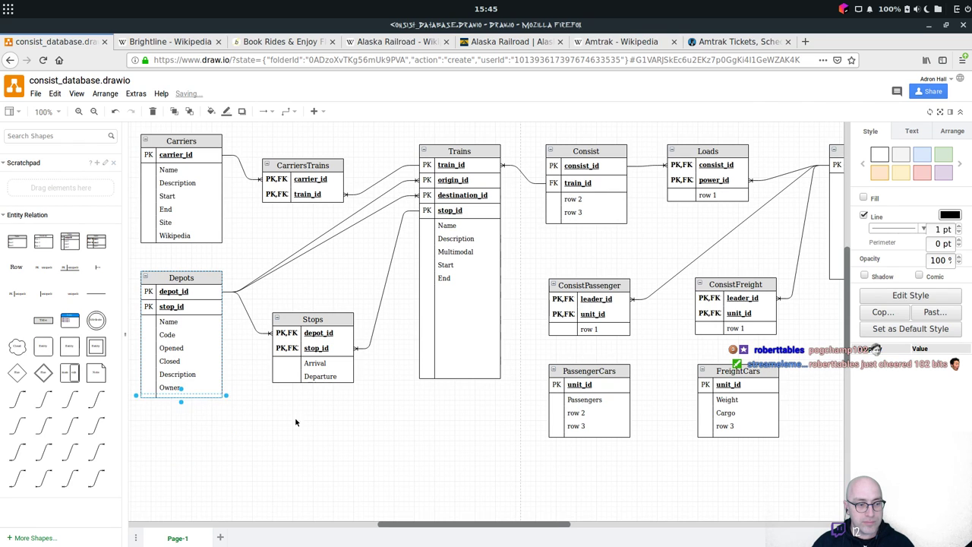
left_click(353, 429)
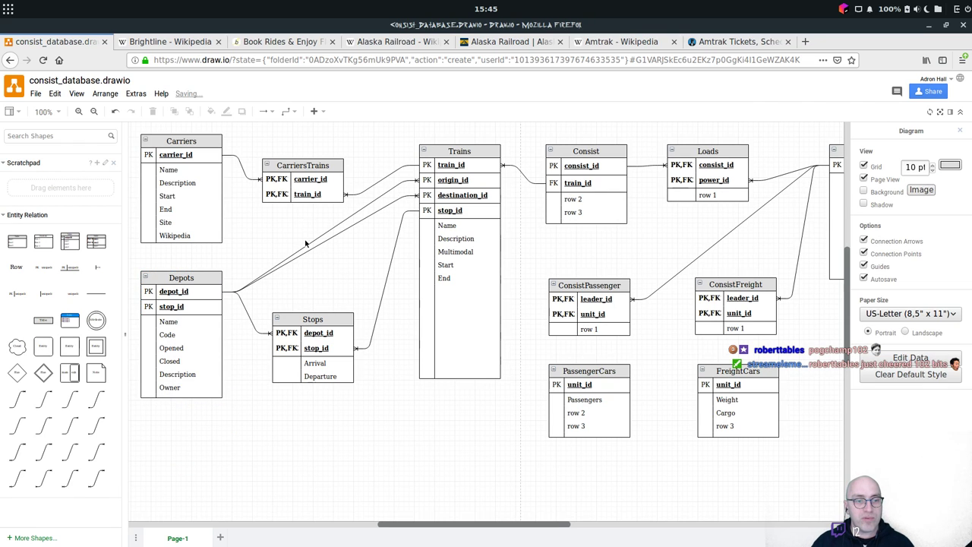
Shift Trains closer to CarriersTrains and Stops, and move both of those tables slightly higher to straighten their connectors.
left_click_drag(317, 318, 286, 297)
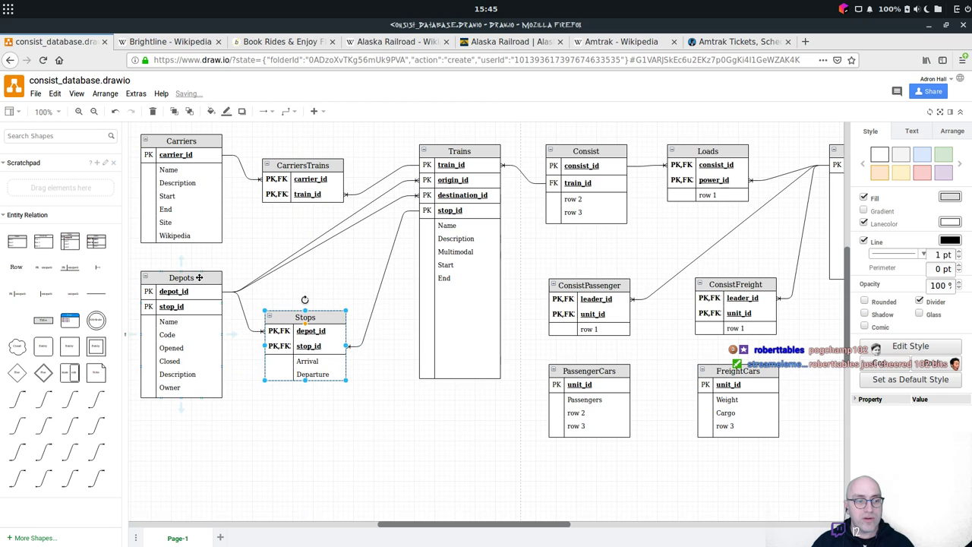
left_click(199, 278)
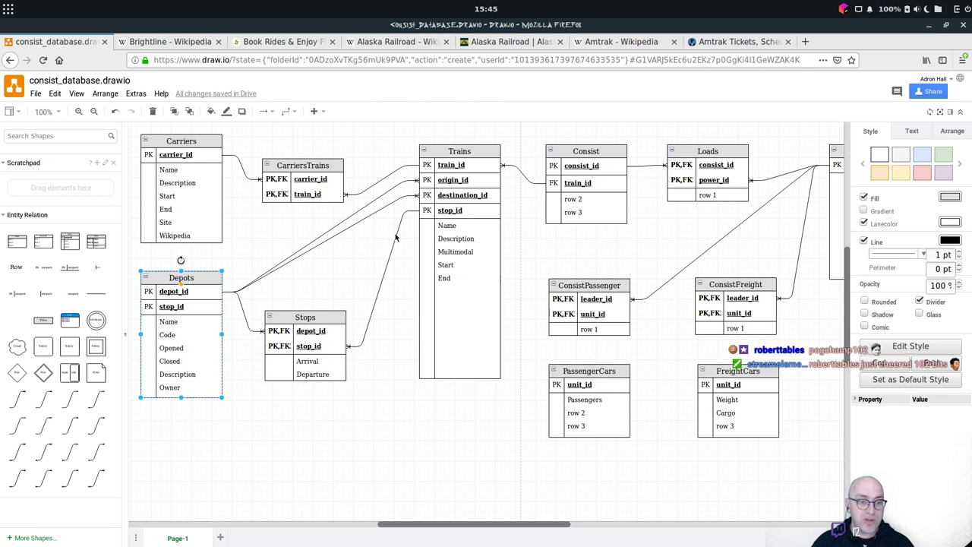
left_click_drag(472, 153, 452, 152)
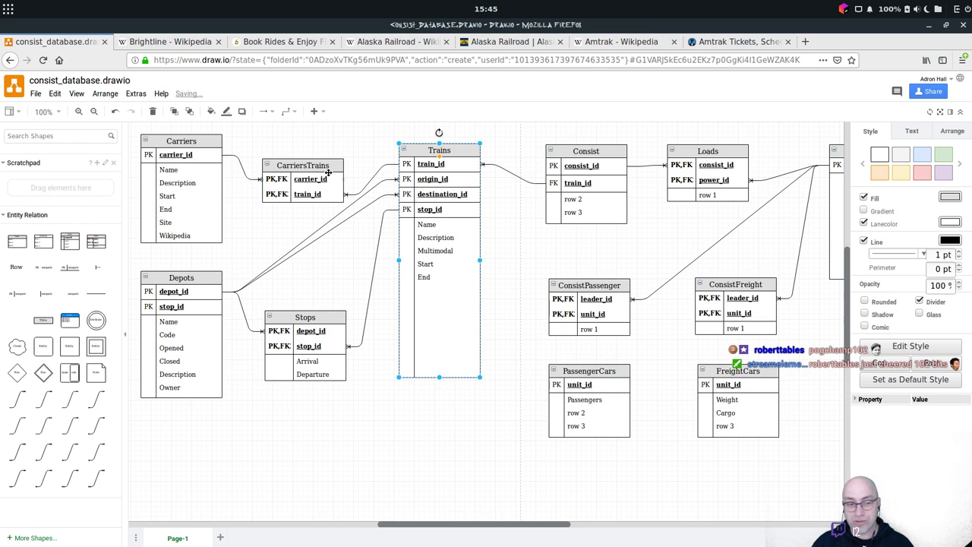
left_click_drag(332, 169, 337, 143)
left_click_drag(335, 316, 331, 305)
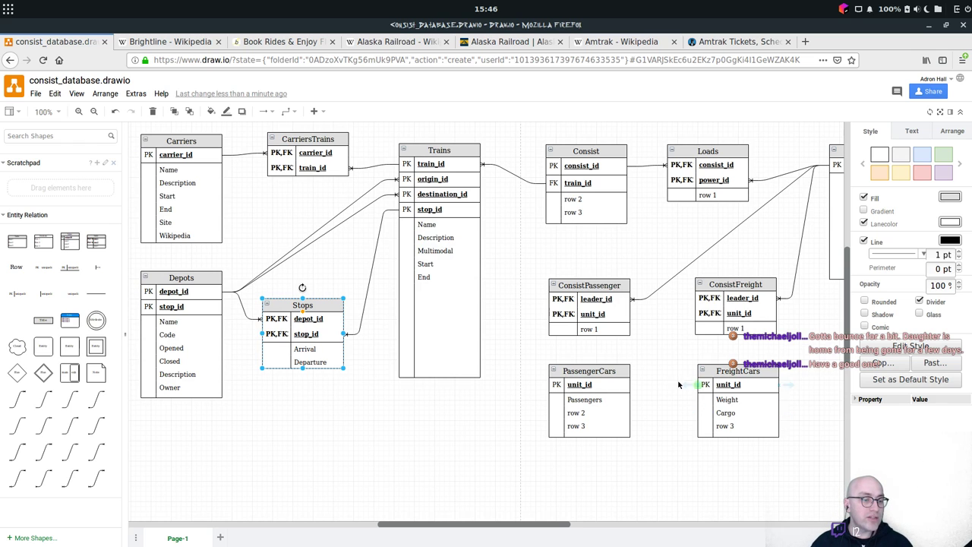
left_click(456, 442)
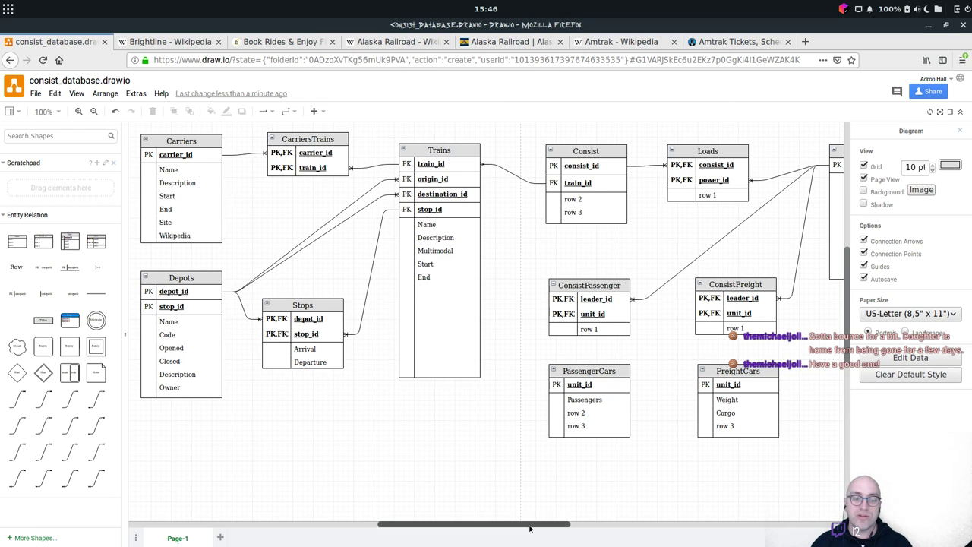
Move the PassengerCars and FreightCars tables slightly lower to leave more space beneath the consist tables.
left_click_drag(533, 525, 622, 524)
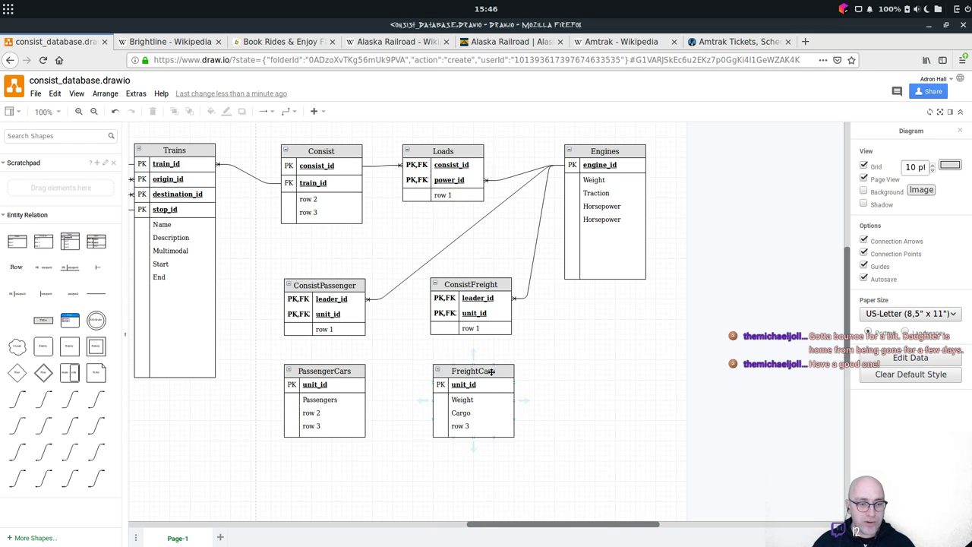
left_click_drag(345, 372, 343, 394)
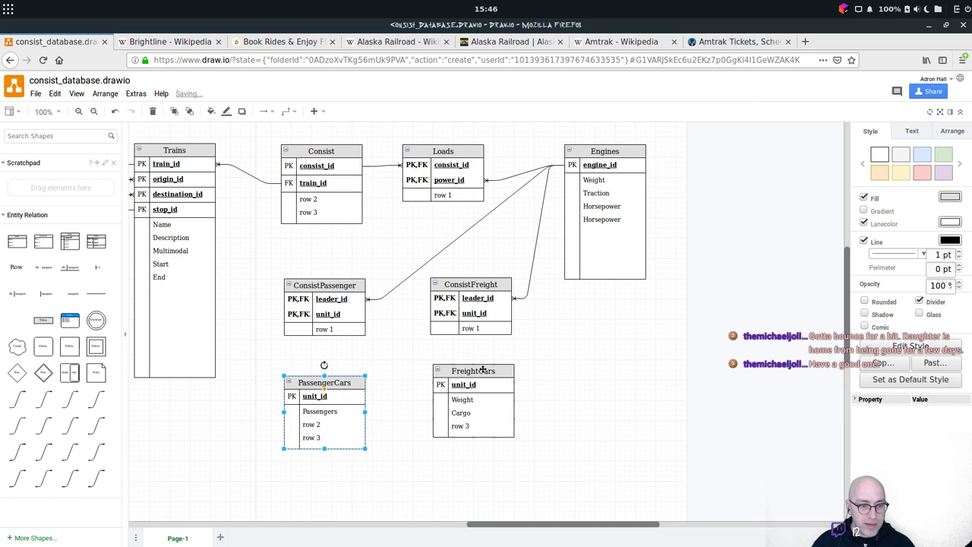
mouse_move(499, 372)
left_mouse_down()
mouse_move(500, 382)
mouse_move(486, 384)
left_mouse_up()
left_click(538, 359)
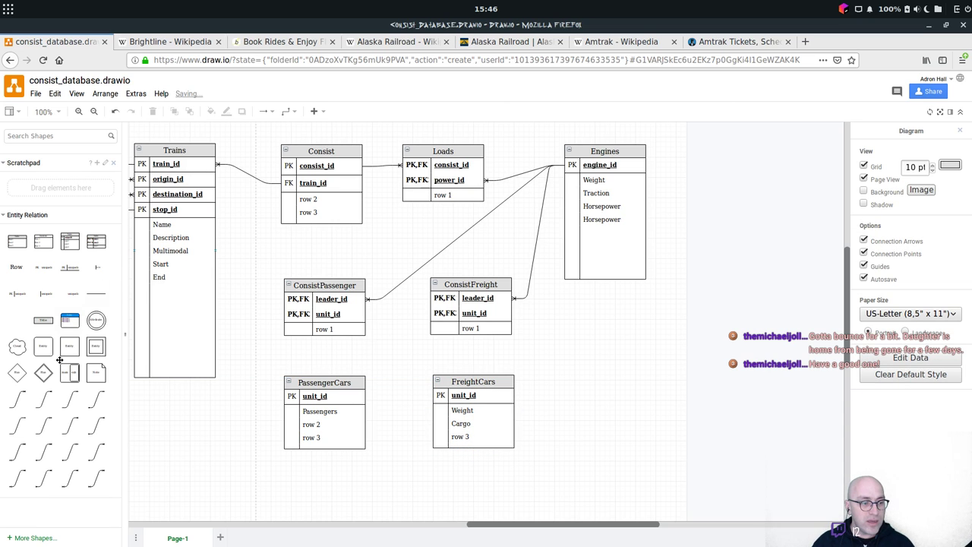
Connect unit_id in FreightCars to unit_id in ConsistFreight with a relation line, and move FreightCars below Engines.
left_click(47, 397)
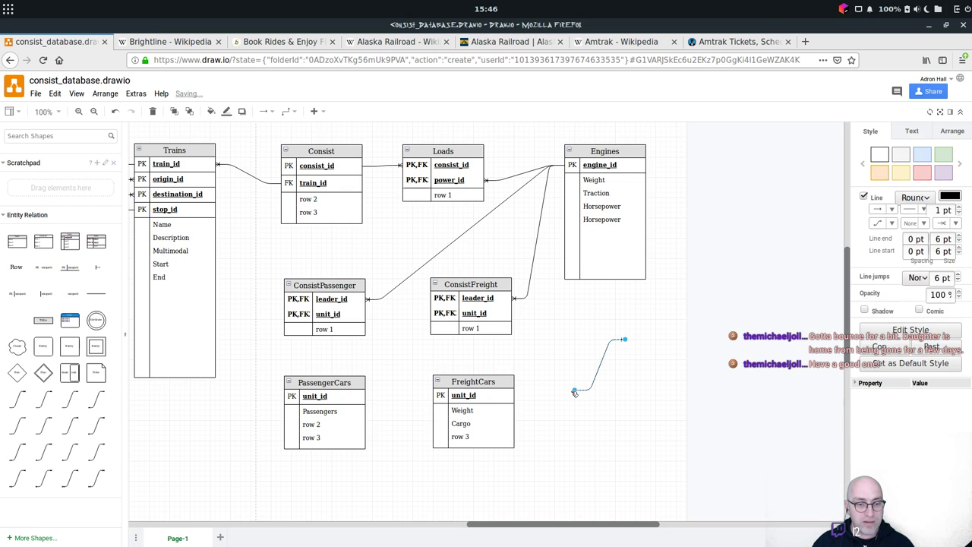
left_click_drag(575, 390, 514, 395)
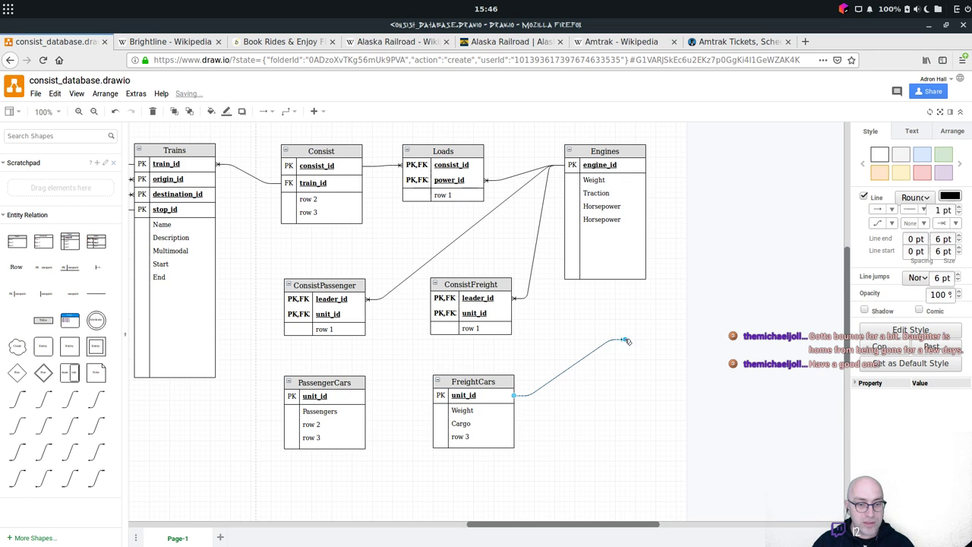
left_click_drag(624, 339, 513, 313)
left_click_drag(492, 382, 624, 392)
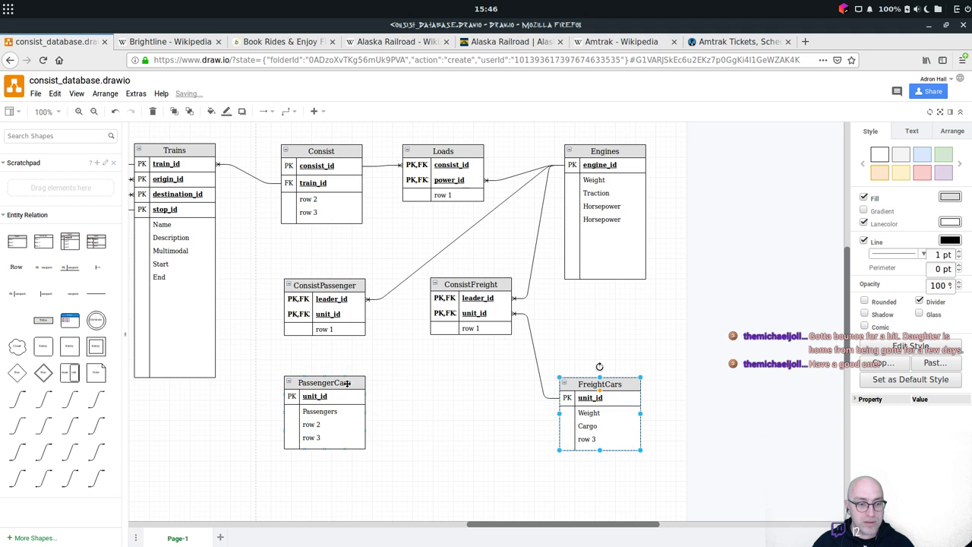
Move PassengerCars between the two consist tables and connect its unit_id to unit_id in ConsistPassenger with a relation line.
left_click_drag(347, 385, 464, 389)
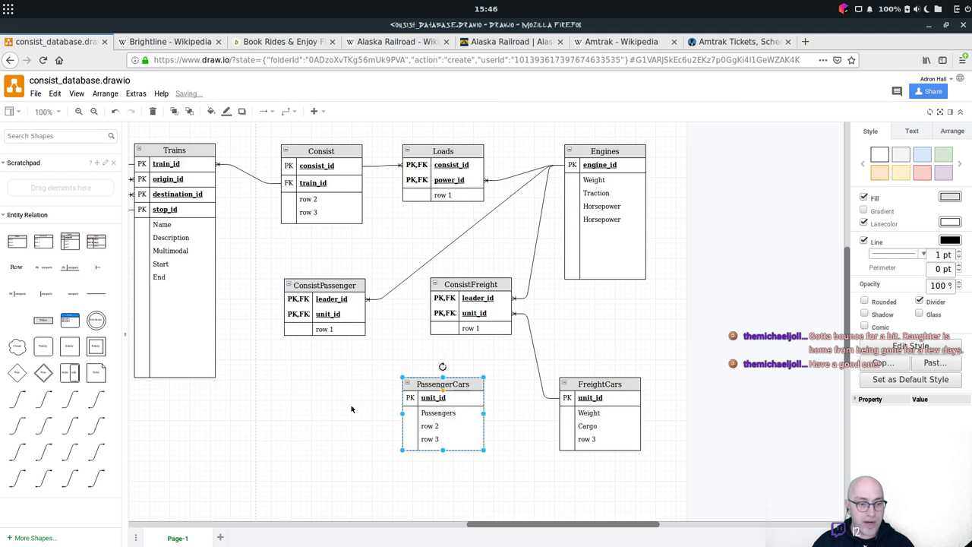
left_click(352, 406)
left_click_drag(299, 395, 405, 400)
left_click_drag(345, 390, 357, 313)
Rename the row 1 placeholder to Notes in the ConsistPassenger, ConsistFreight and Loads tables.
double_click(340, 328)
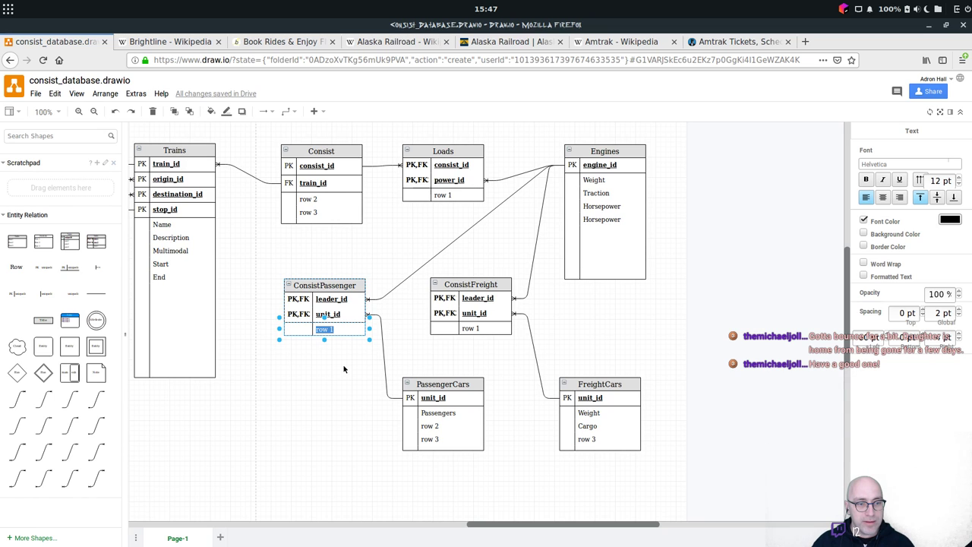
type("N")
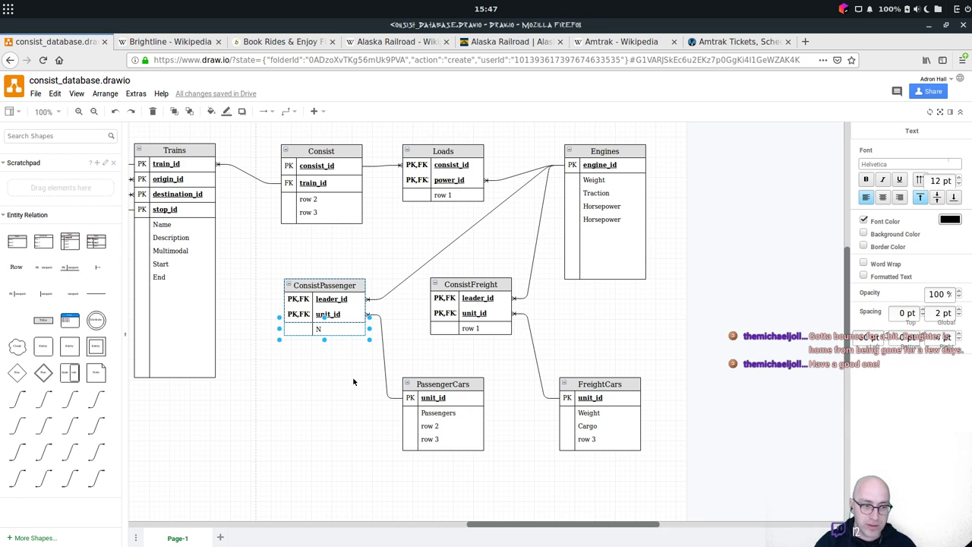
type("Otesotes")
key("ctrl+a")
key("ctrl+c")
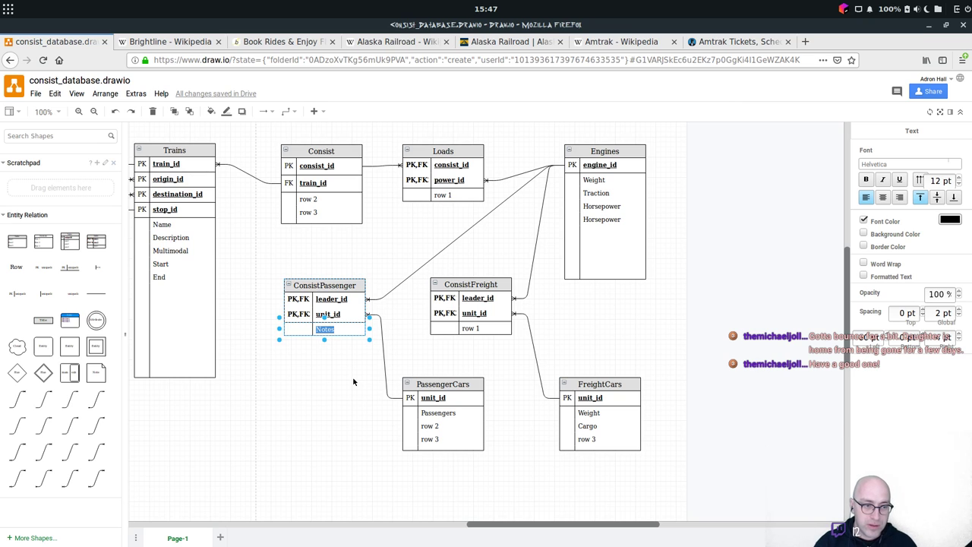
left_click(504, 327)
key("ctrl+v")
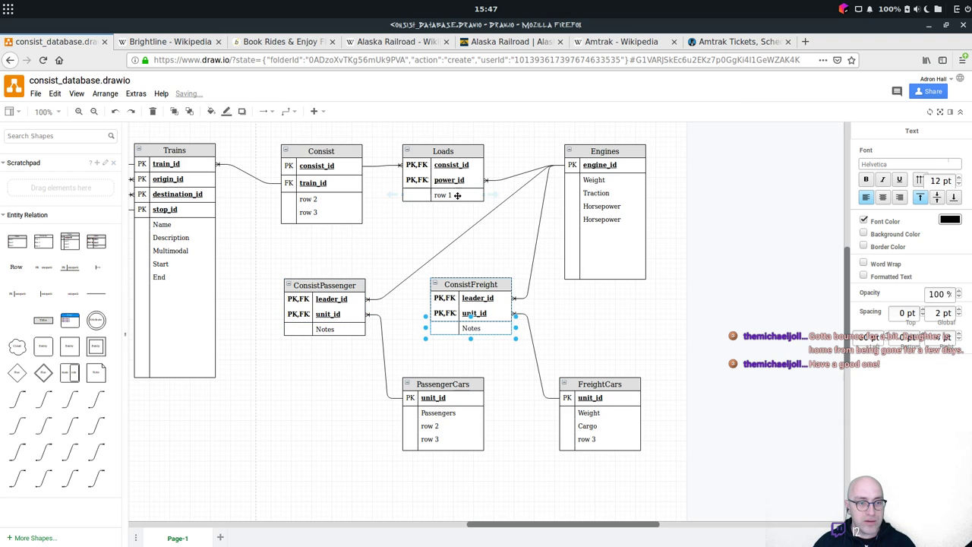
left_click(457, 195)
double_click(457, 195)
key("ctrl+v")
key("Escape")
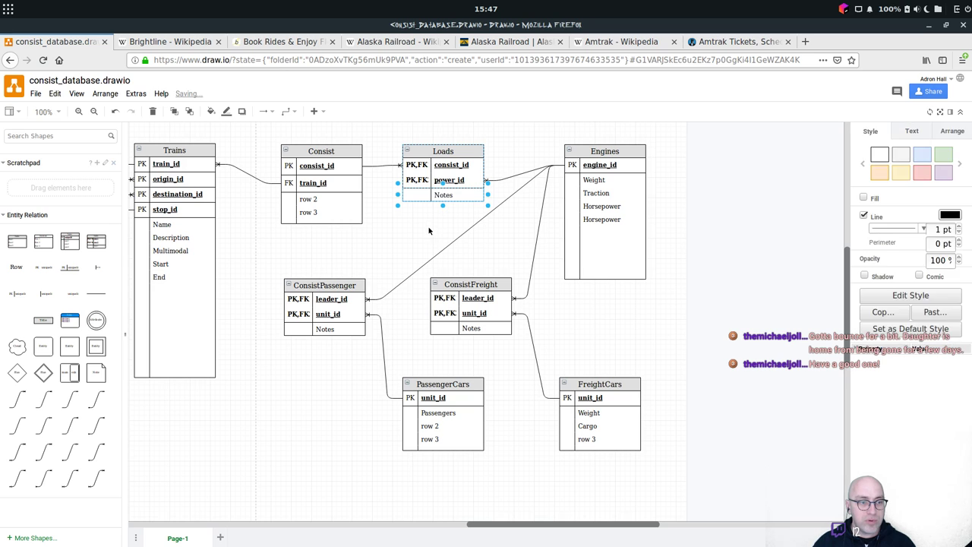
left_click(429, 230)
Rename the row 2 placeholder in the Consist table to Notes and delete its row 3.
left_click(331, 199)
double_click(331, 199)
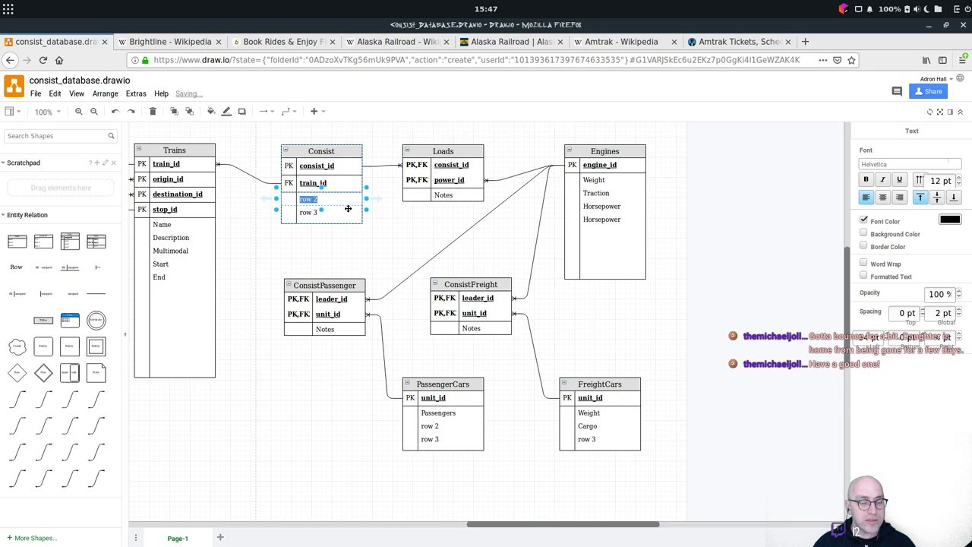
key("ctrl+v")
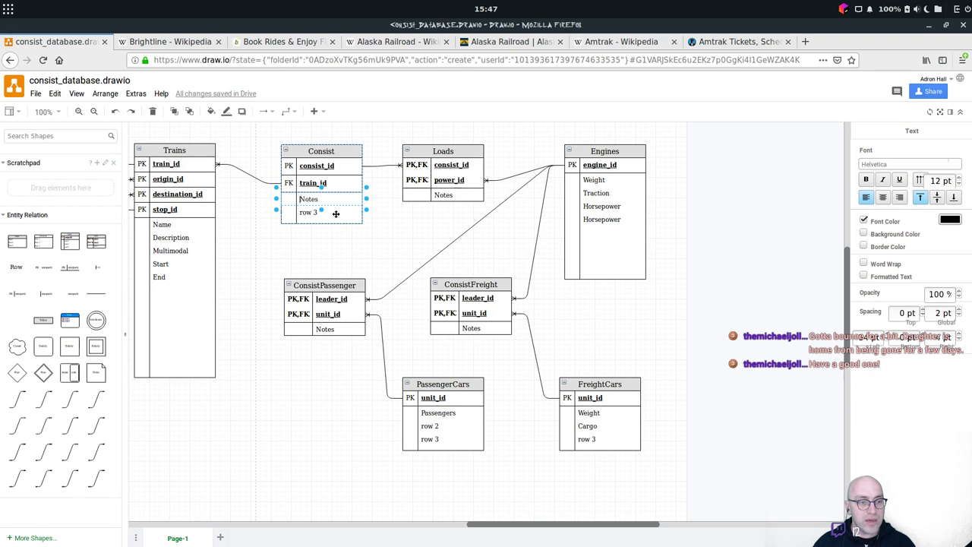
double_click(337, 213)
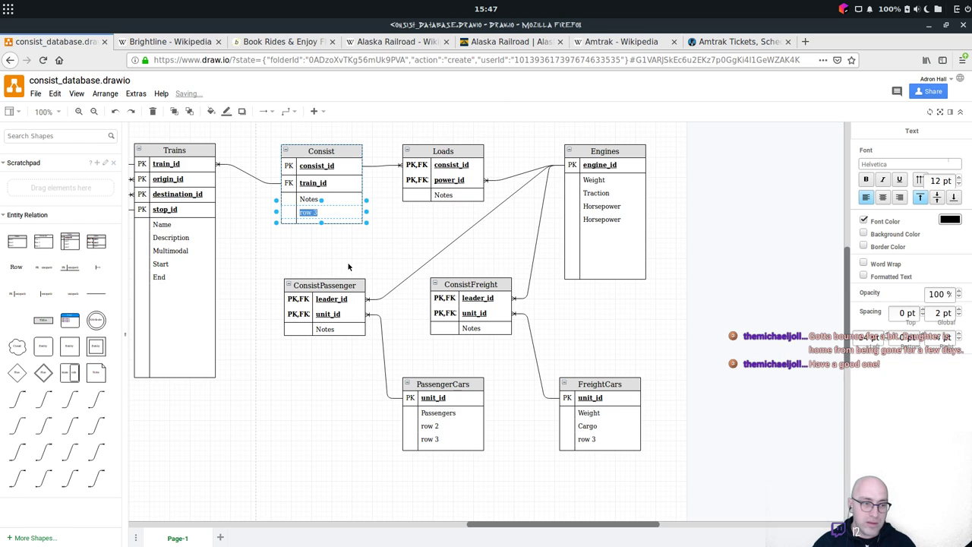
left_click(372, 235)
left_click(325, 211)
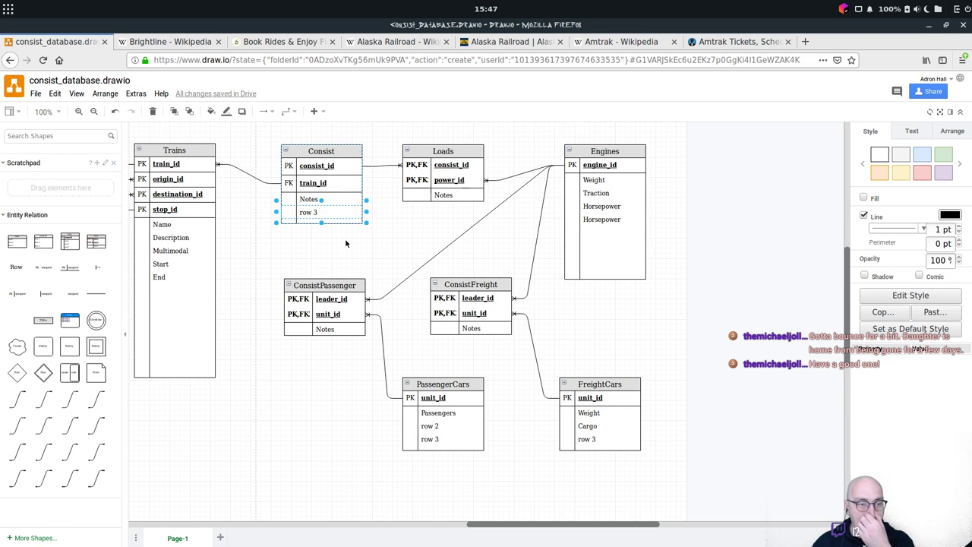
key("Delete")
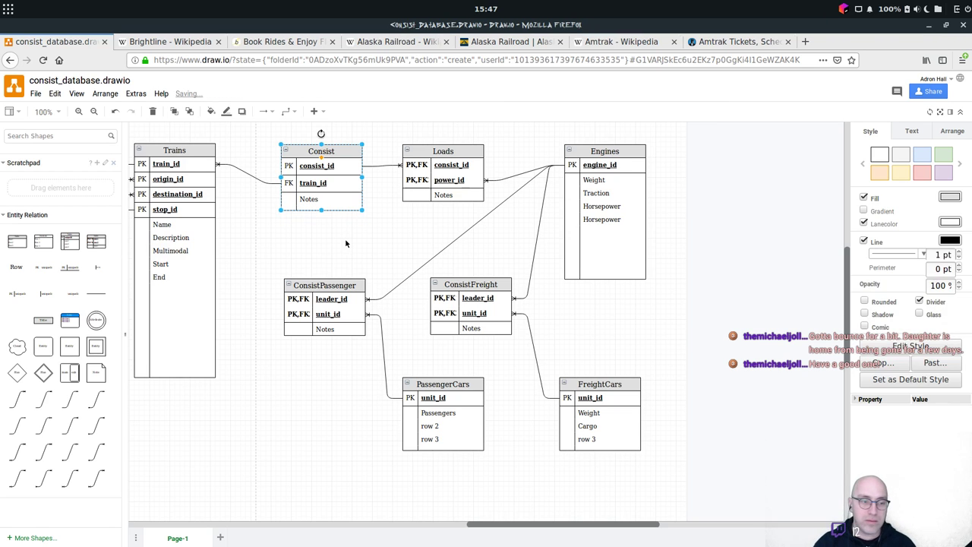
Shrink the blank bottom rows of the Consist and Trains tables so each table ends just beneath its last attribute.
left_click(367, 232)
left_click(325, 206)
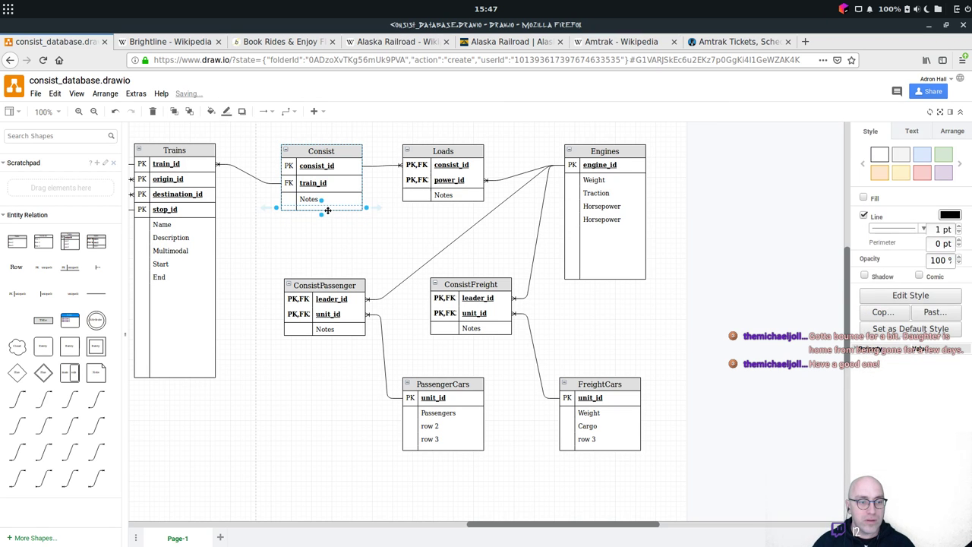
left_click_drag(322, 215, 322, 211)
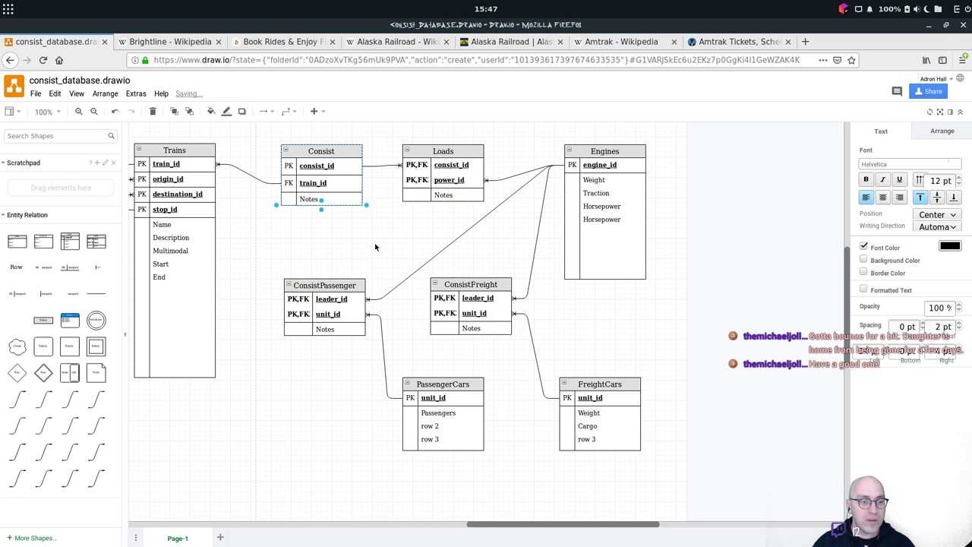
left_click(522, 245)
left_click(180, 331)
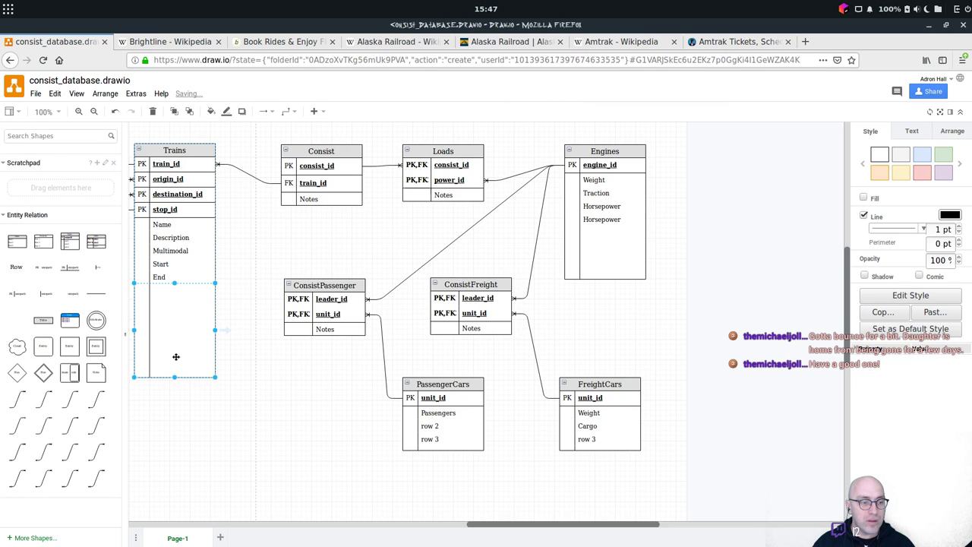
left_click_drag(175, 374, 176, 286)
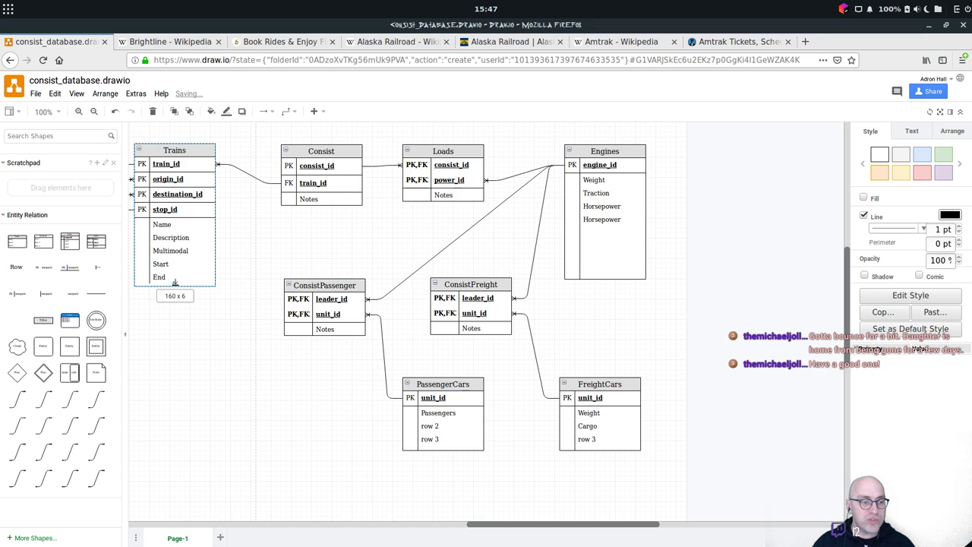
Delete the duplicate Horsepower row from the Engines table and shrink the blank space beneath the remaining attributes.
left_click(625, 266)
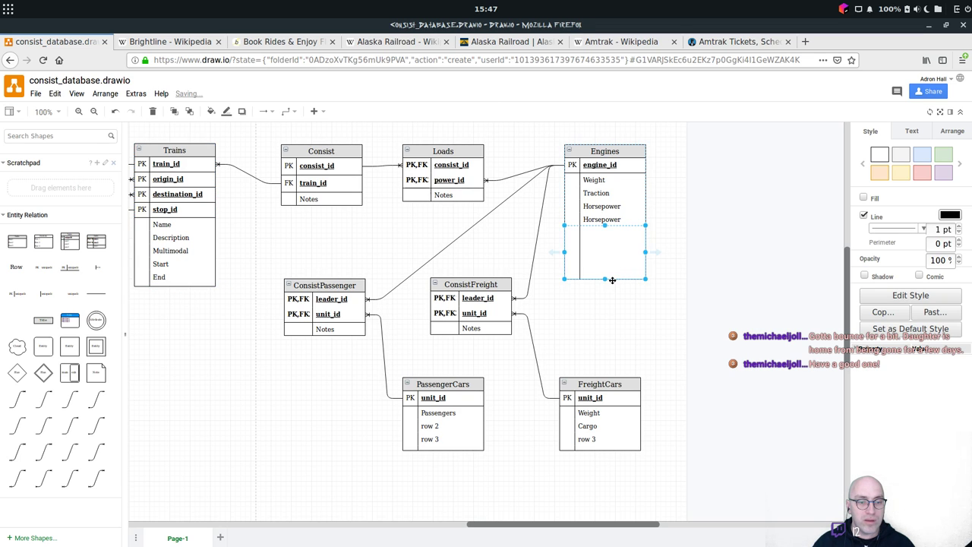
left_click_drag(606, 278, 608, 258)
left_click(615, 219)
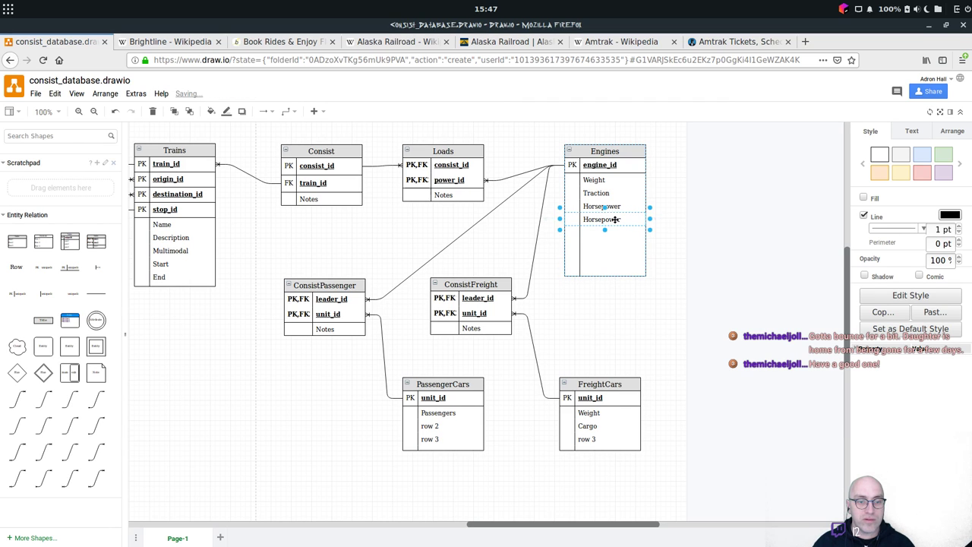
double_click(615, 219)
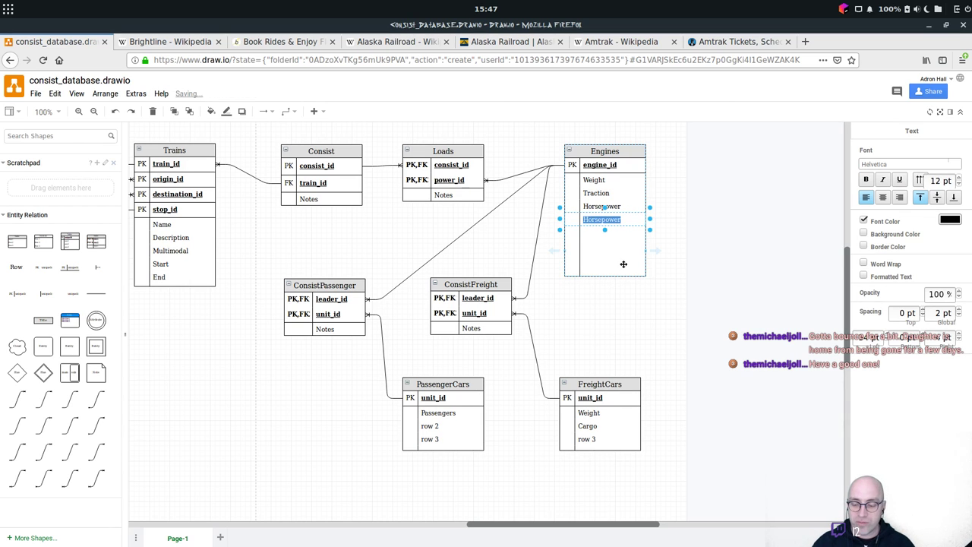
key("BackSpace")
key("Escape")
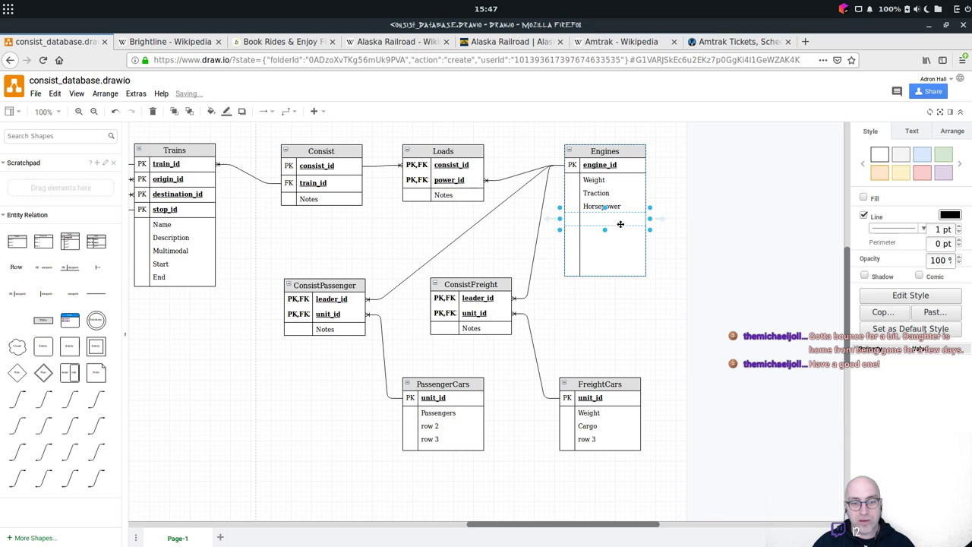
key("Delete")
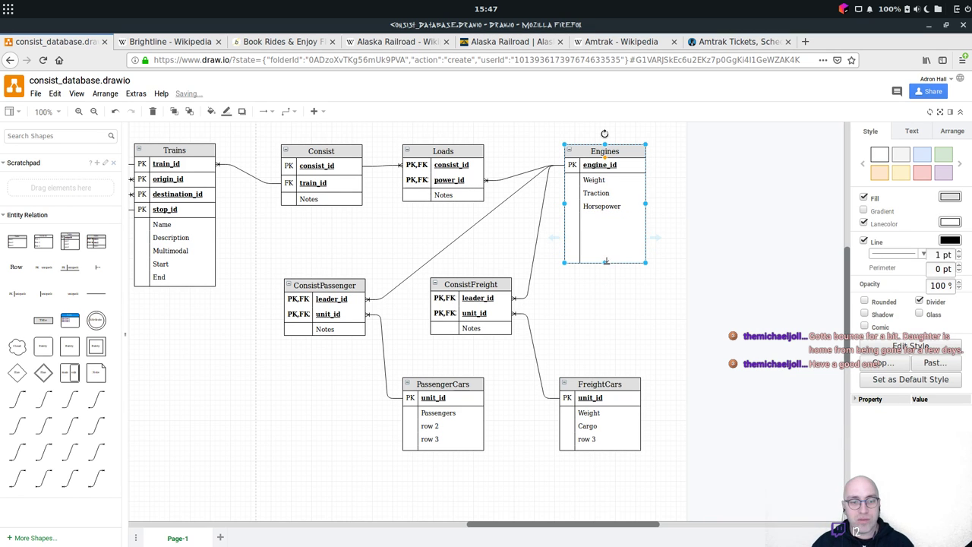
left_click_drag(605, 261, 604, 214)
left_click(593, 236)
left_click(587, 306)
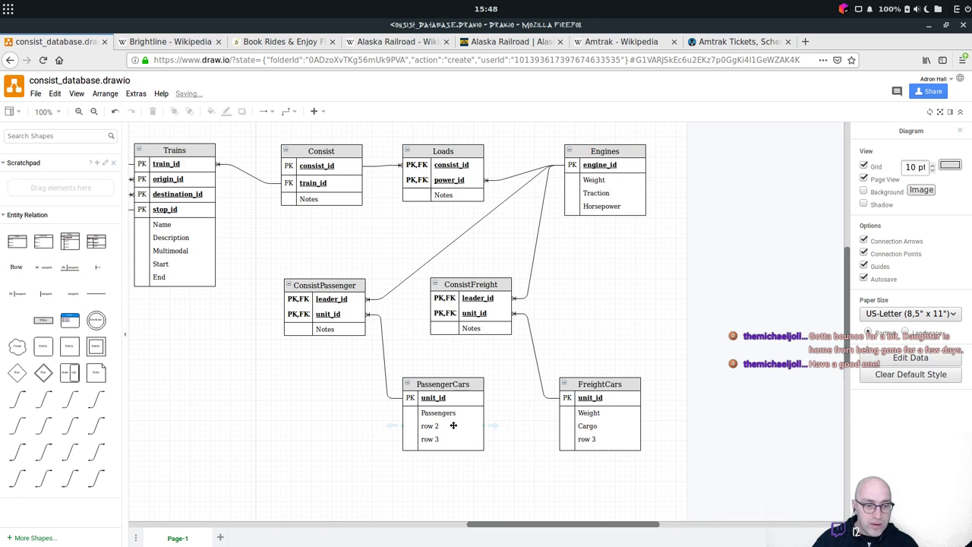
double_click(605, 428)
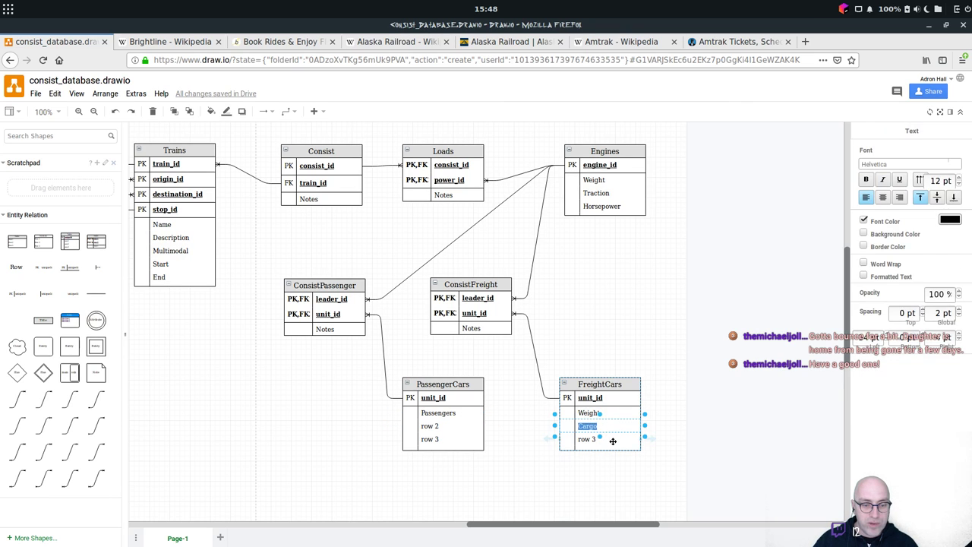
left_click(612, 440)
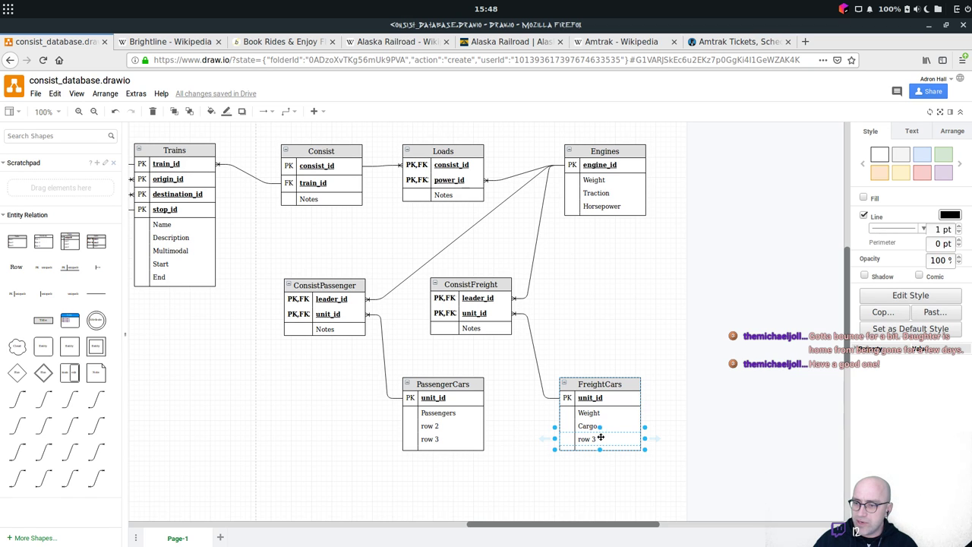
Rename the row 2 and row 3 placeholders in PassengerCars to Type and Description.
left_click(456, 426)
double_click(455, 426)
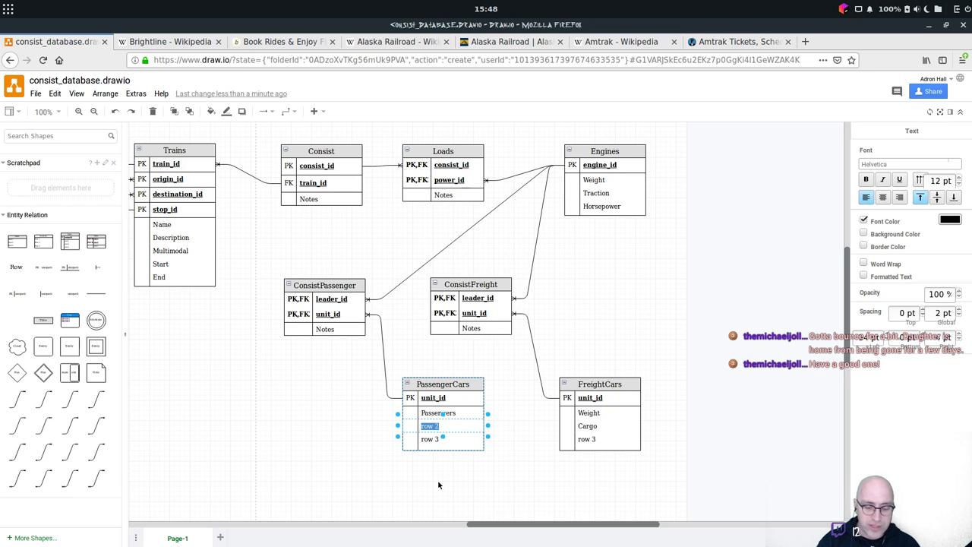
type("Type")
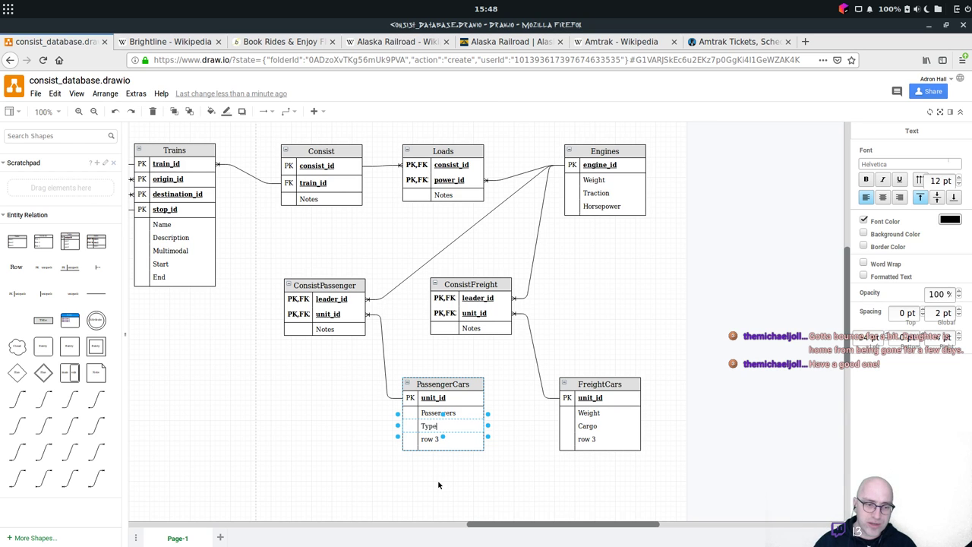
left_click(479, 468)
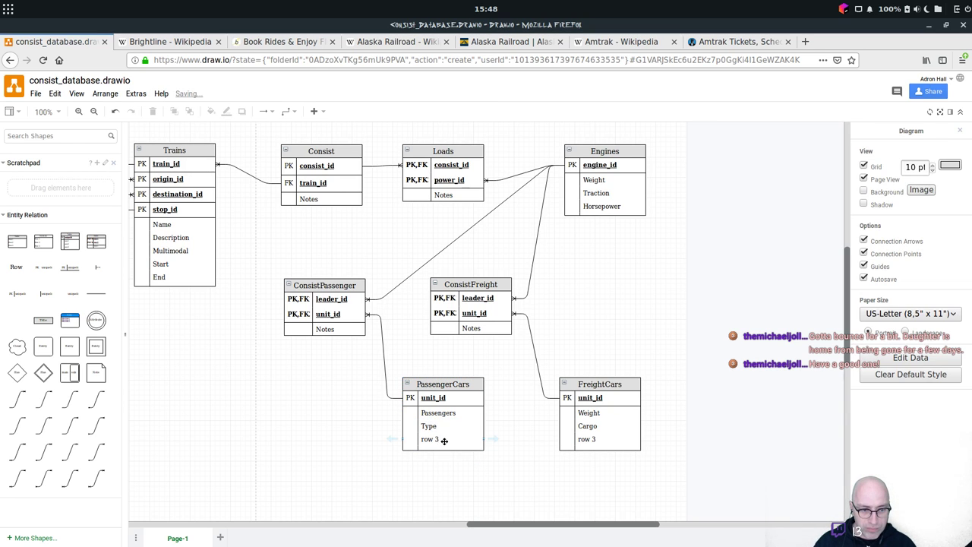
double_click(444, 439)
type("Description")
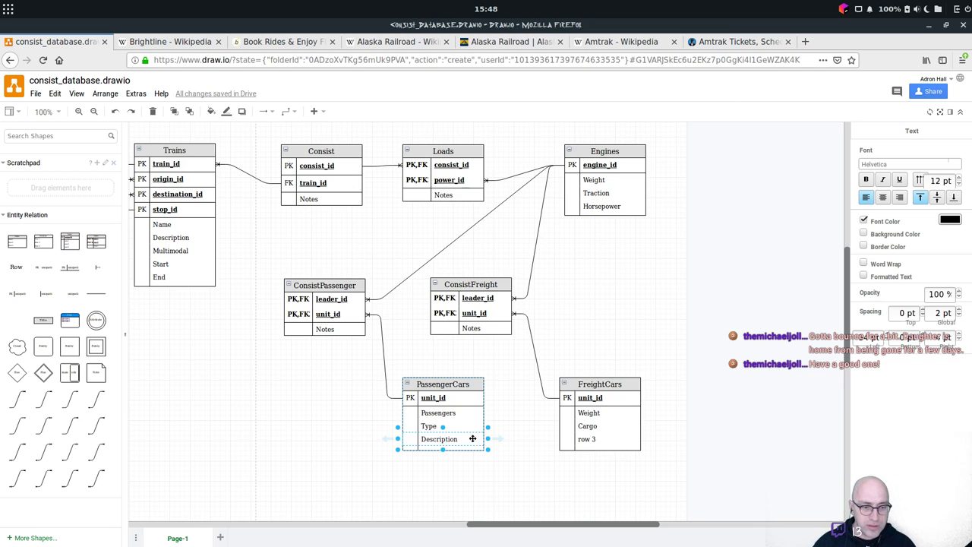
Copy the Description row to just above Passengers in PassengerCars and rename the copy to Title.
left_click(472, 439)
left_click_drag(463, 436, 454, 412)
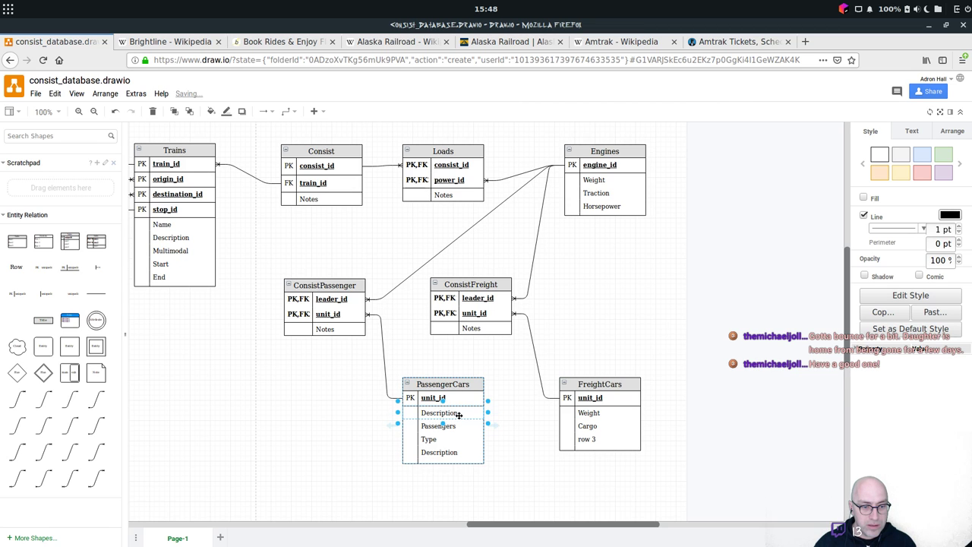
double_click(459, 413)
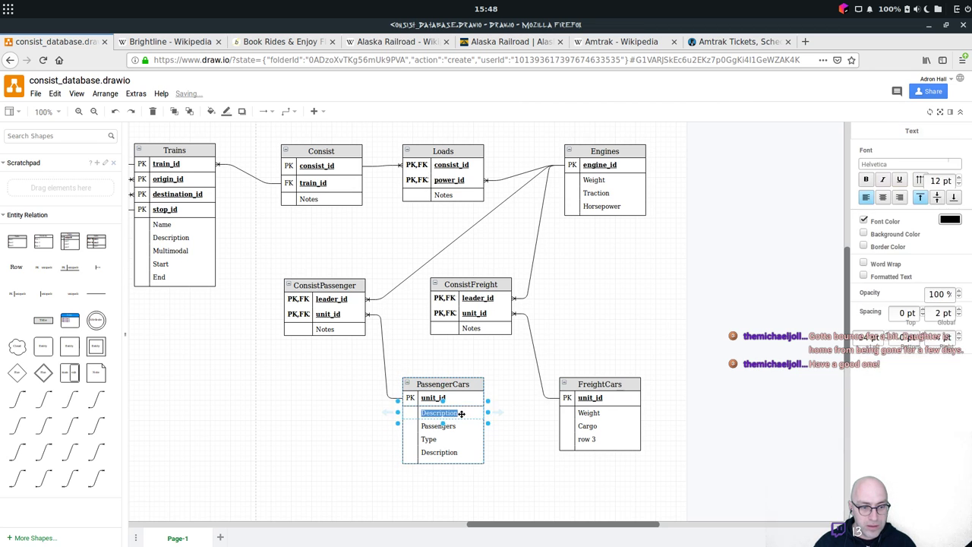
key("Escape")
double_click(459, 413)
type("Title")
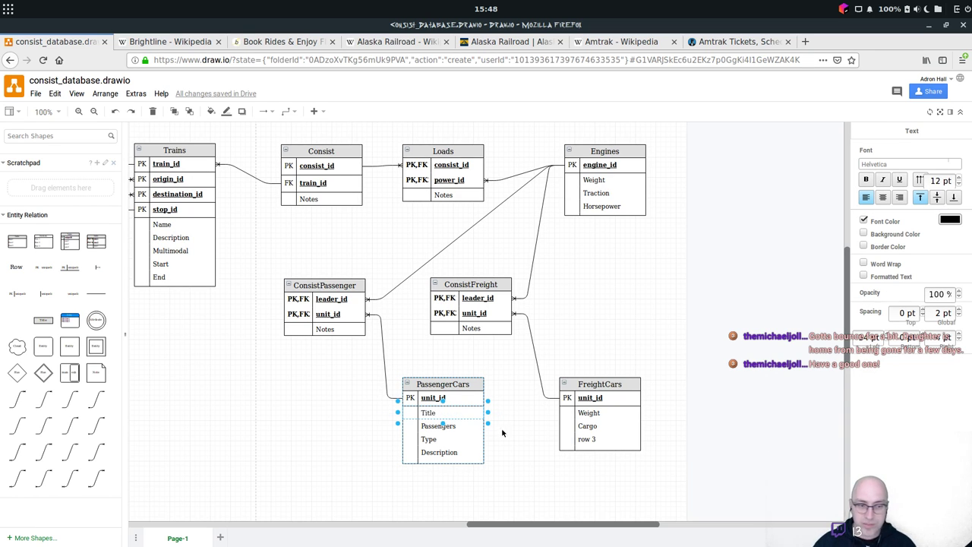
left_click(512, 438)
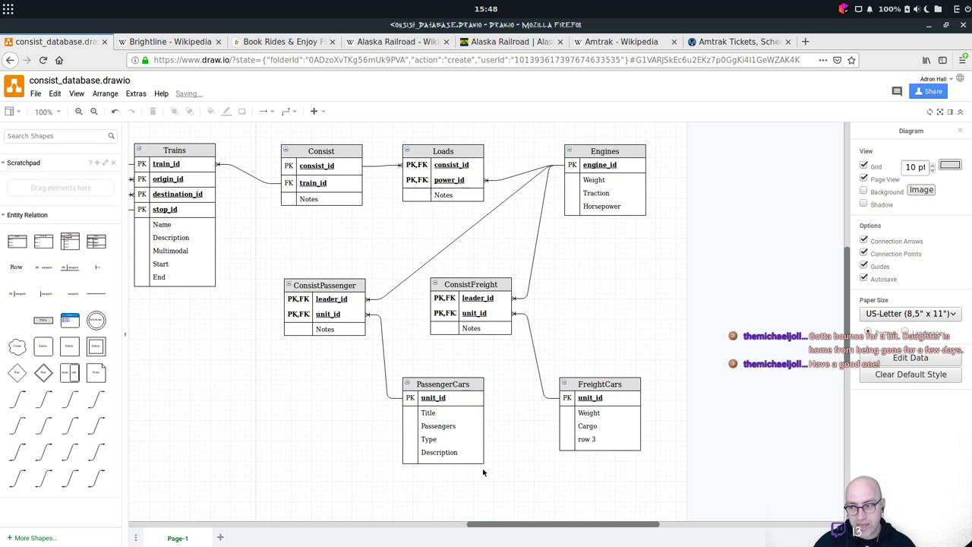
Add two copies of the Description row beneath it in PassengerCars and rename them ServiceStart and BuildDate.
left_click(456, 449)
left_click_drag(464, 447, 465, 464)
left_click(459, 464)
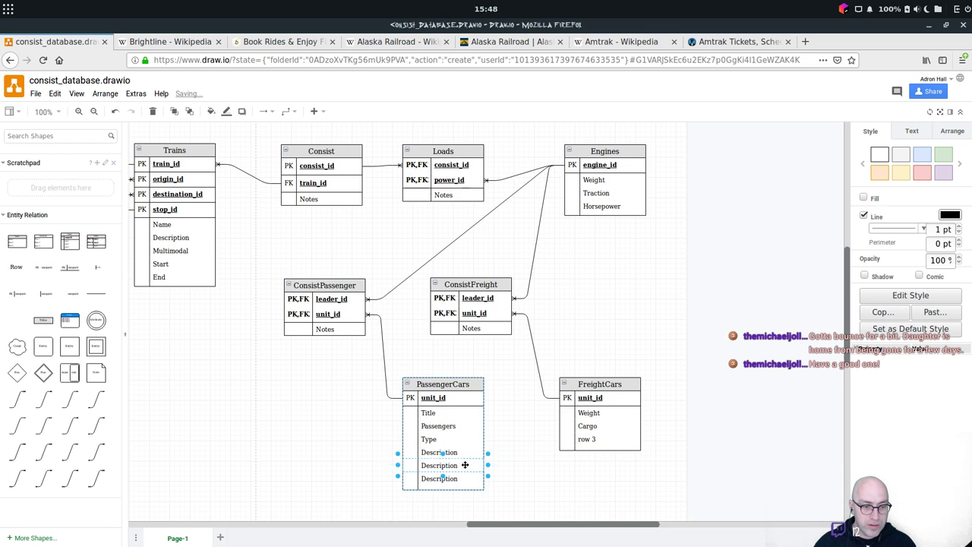
double_click(466, 465)
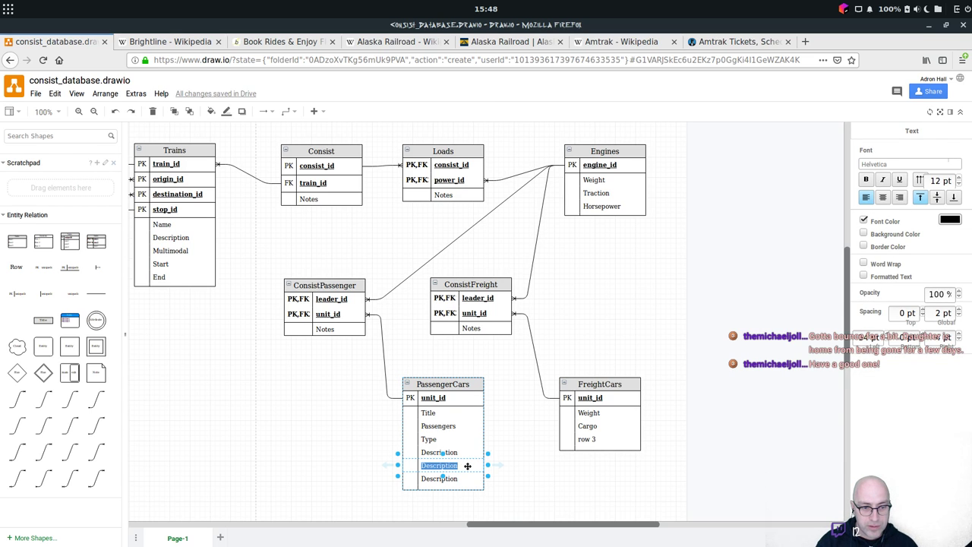
type("Se")
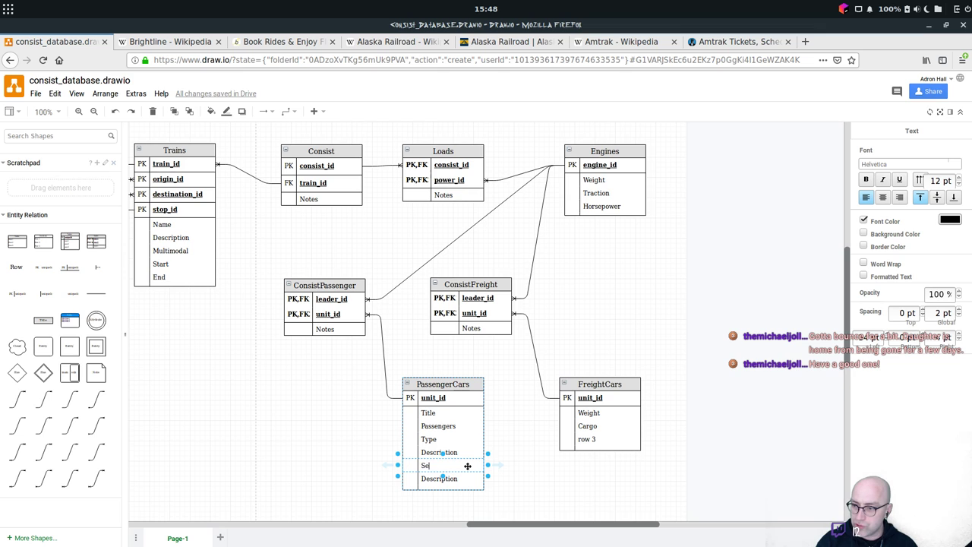
type("rviceStart")
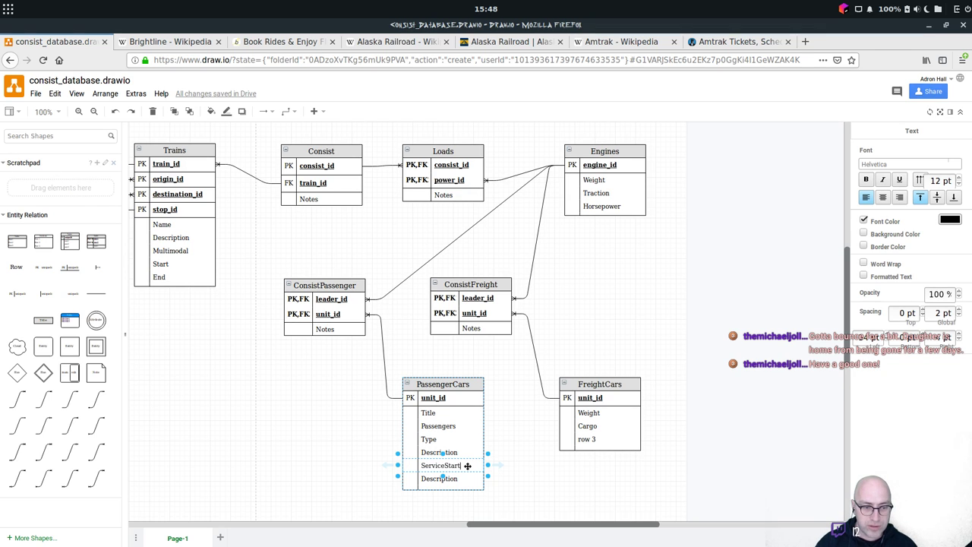
double_click(465, 477)
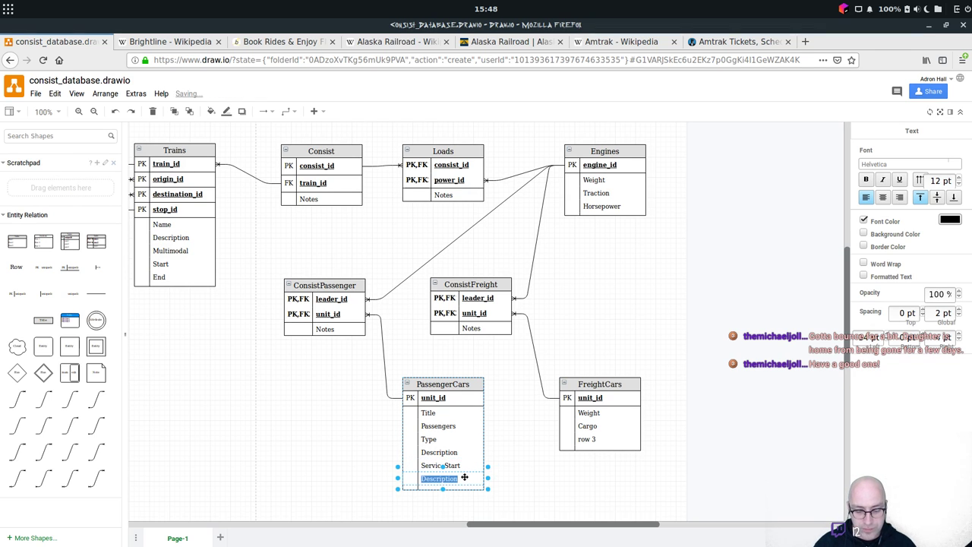
type("Build")
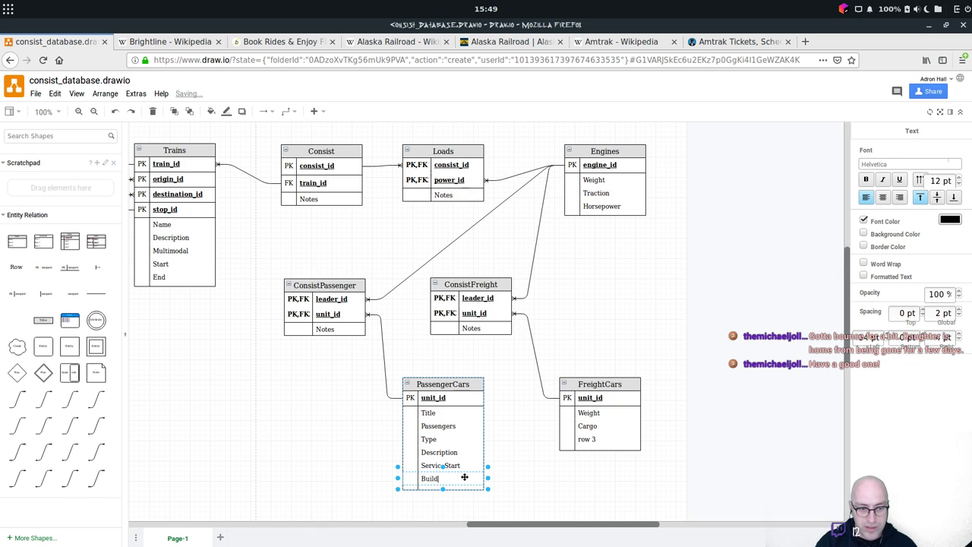
type("Date")
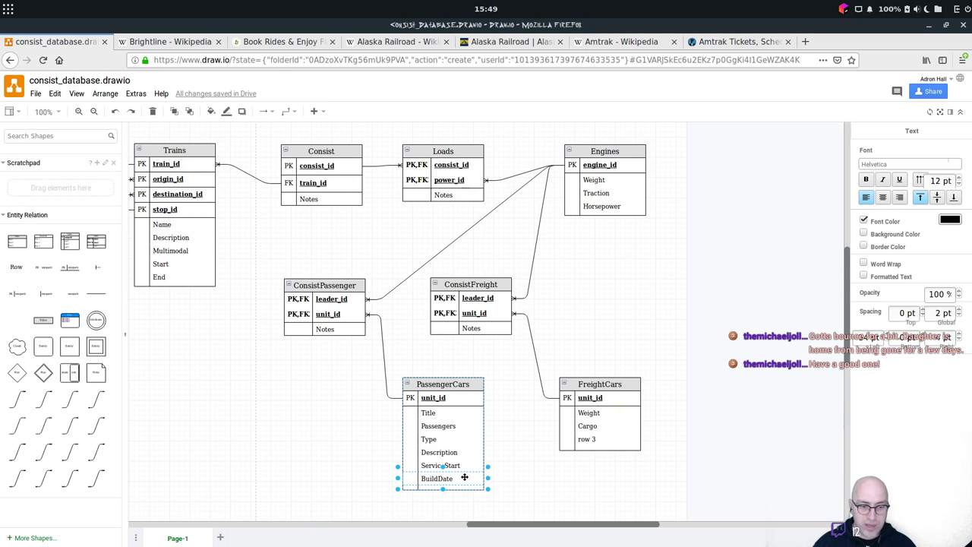
Place BuildDate above ServiceStart in PassengerCars and add a copy of ServiceStart beneath it renamed ServiceEnd.
mouse_move(463, 476)
left_mouse_down()
mouse_move(466, 463)
mouse_move(464, 490)
left_mouse_up()
left_click(463, 491)
double_click(464, 491)
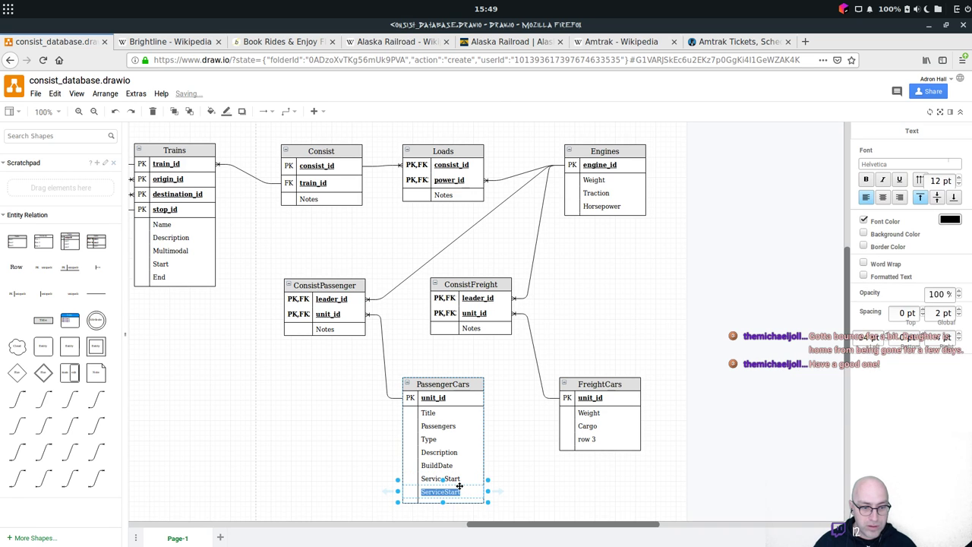
type("Service")
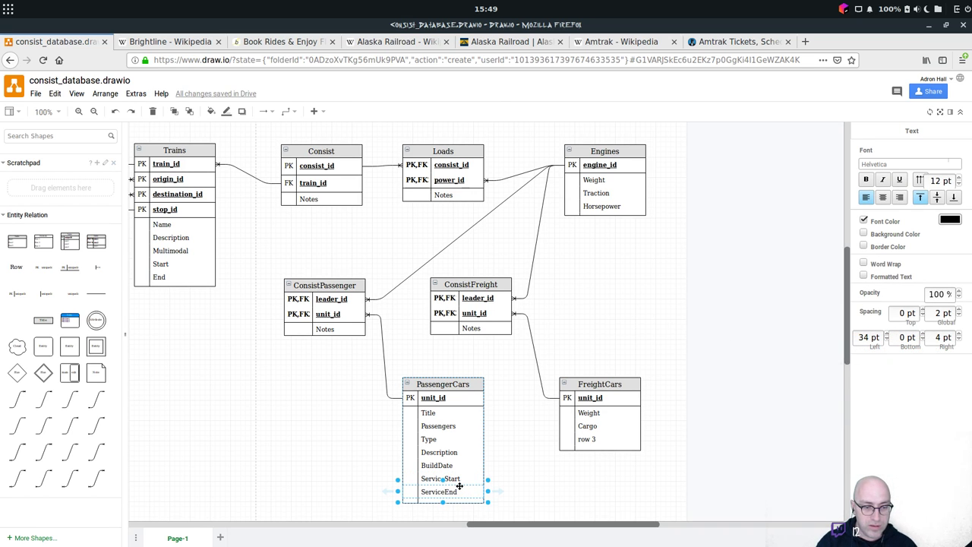
Add a copy of the ServiceStart row beneath ServiceEnd in PassengerCars and rename the copy to ScrapDate.
left_click(468, 478)
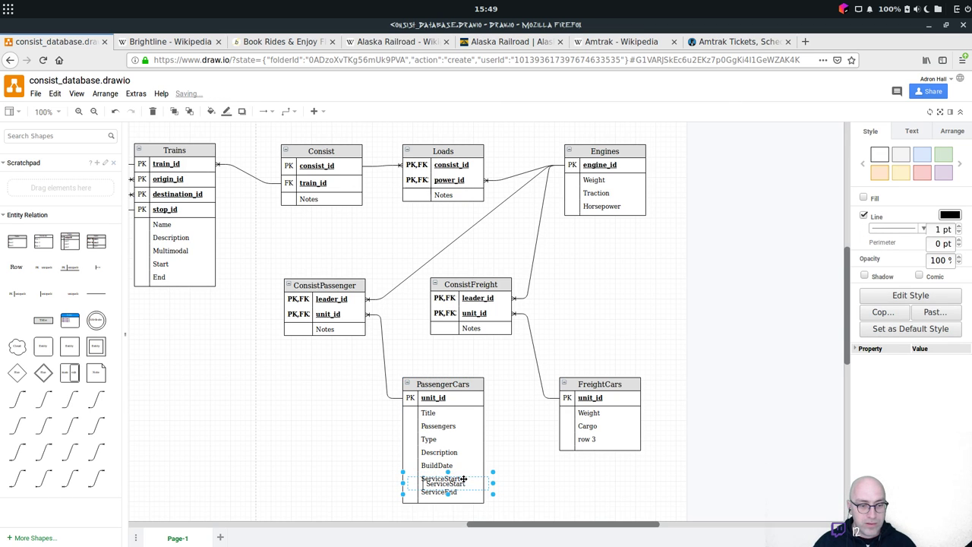
left_click_drag(462, 479, 463, 505)
double_click(464, 504)
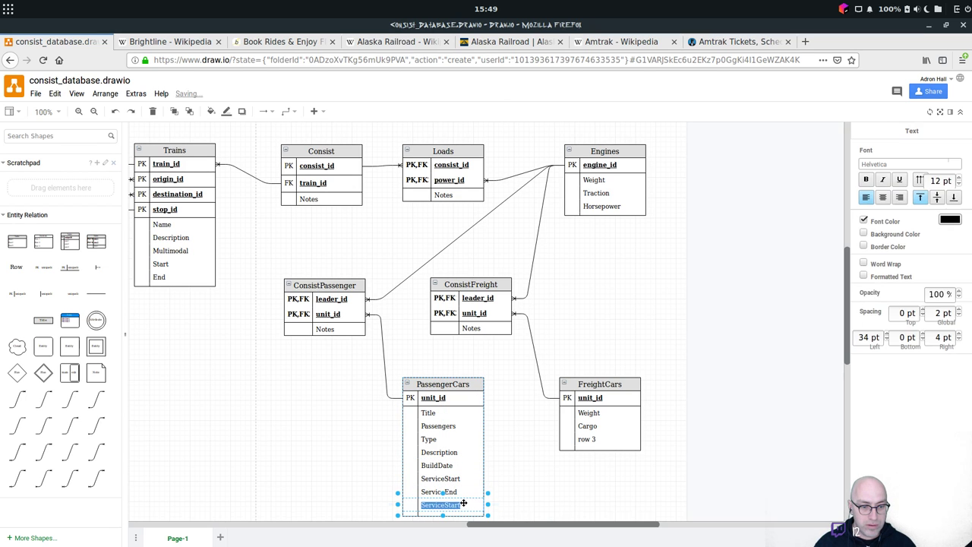
type("Scra")
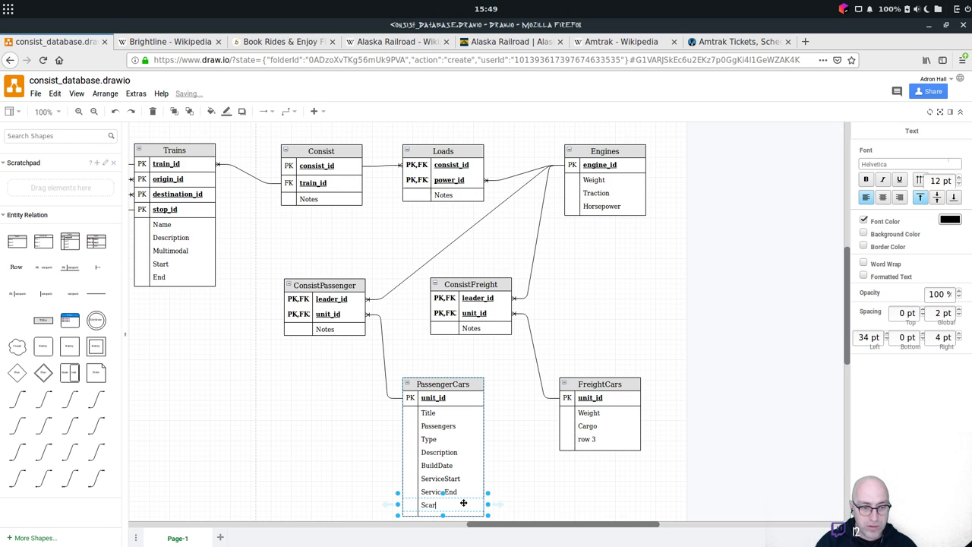
type("pDate")
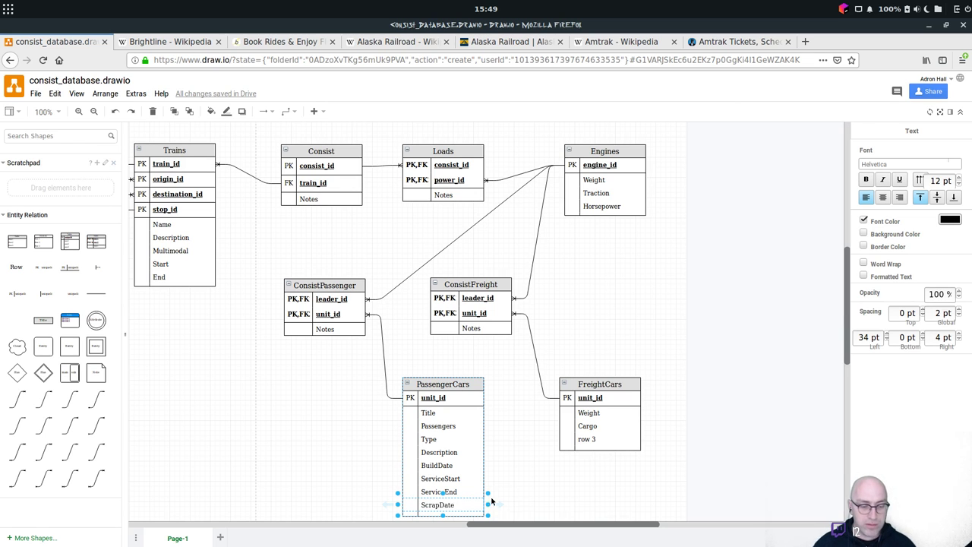
left_click(536, 494)
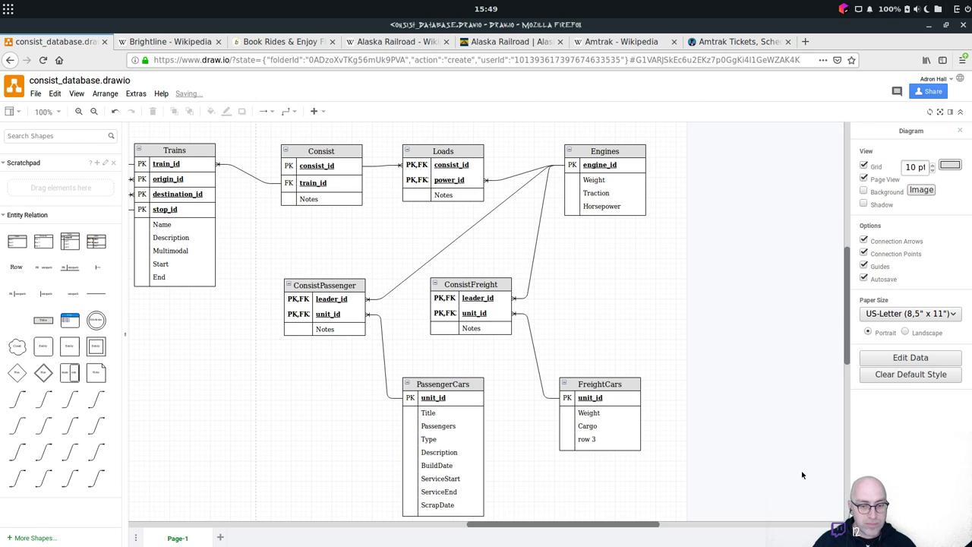
Rename the BuildDate and ScrapDate rows in PassengerCars to Built and Scrapped.
scroll(653, 429, "down", 1)
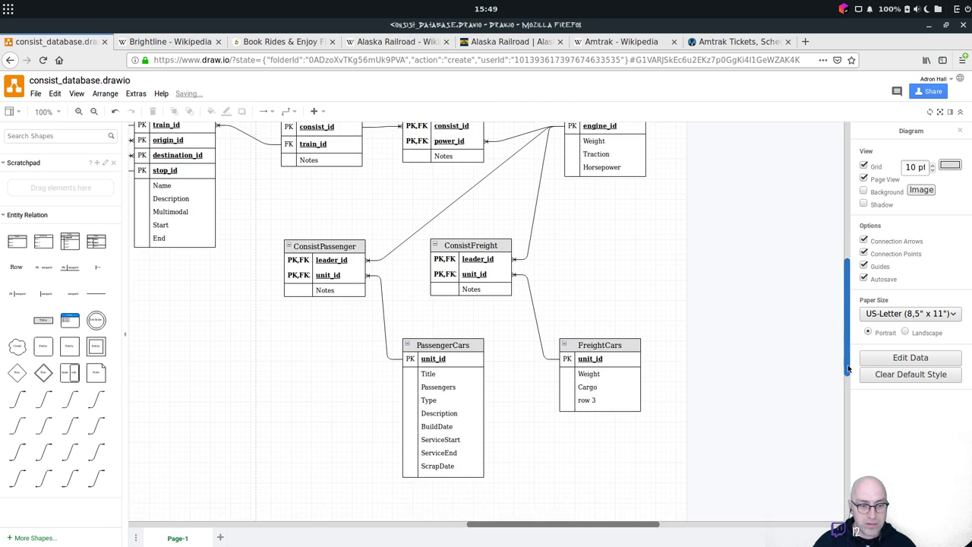
left_click(457, 411)
double_click(457, 411)
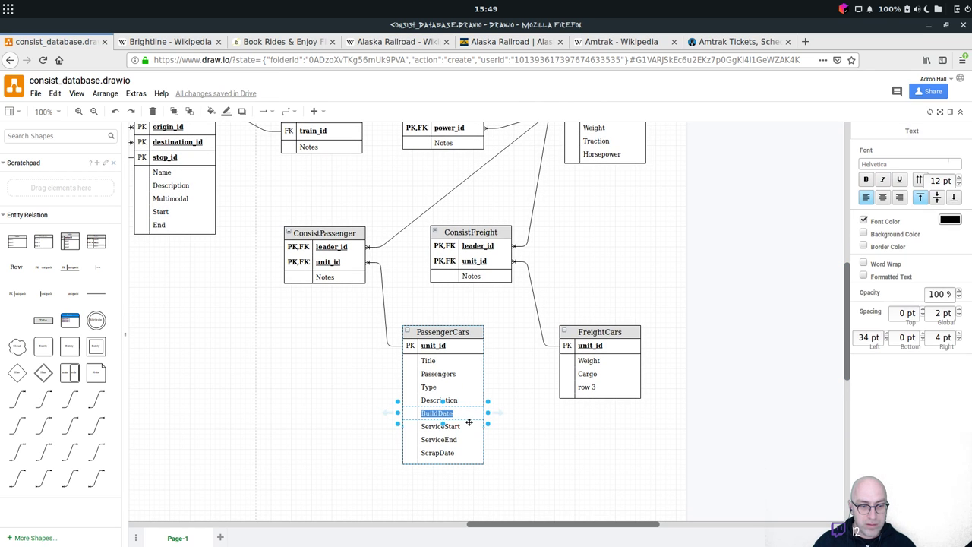
type("Buil")
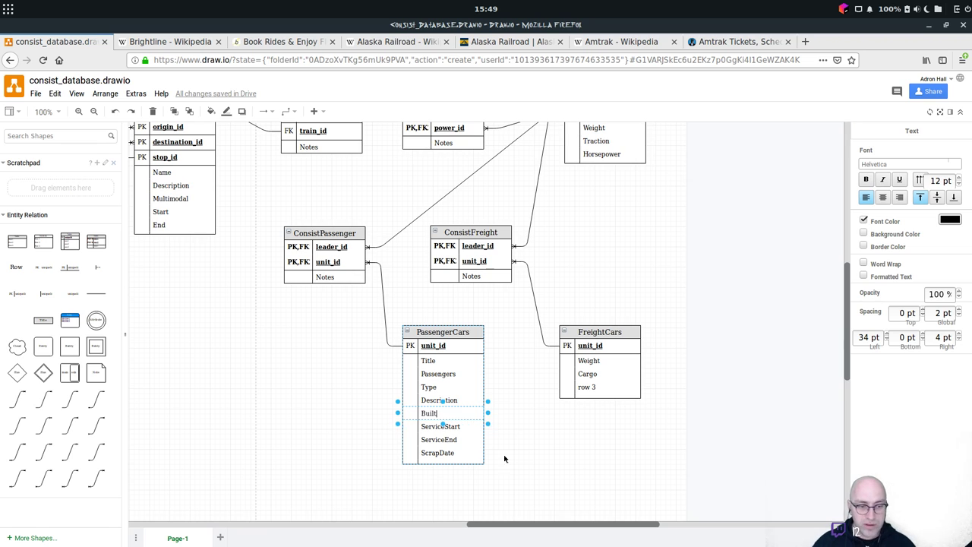
double_click(470, 452)
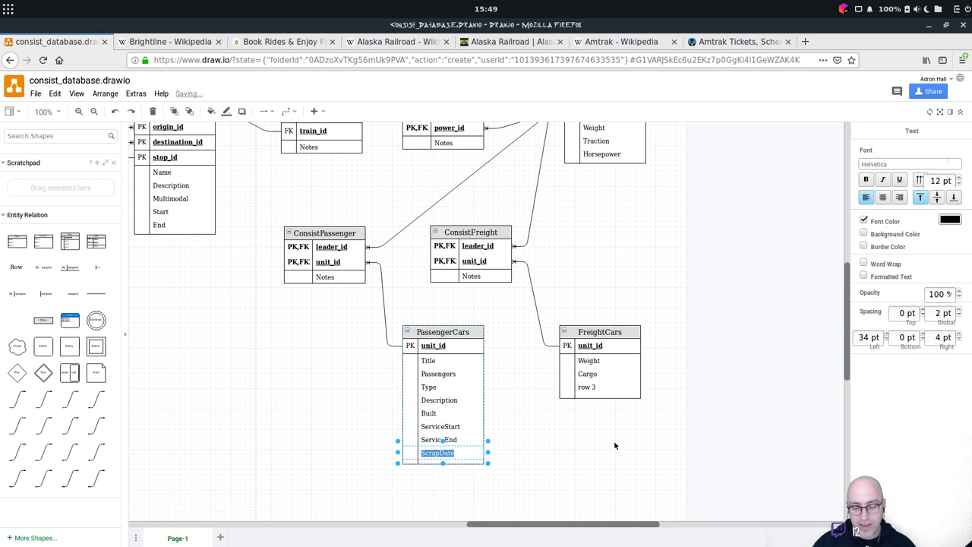
type("Scr")
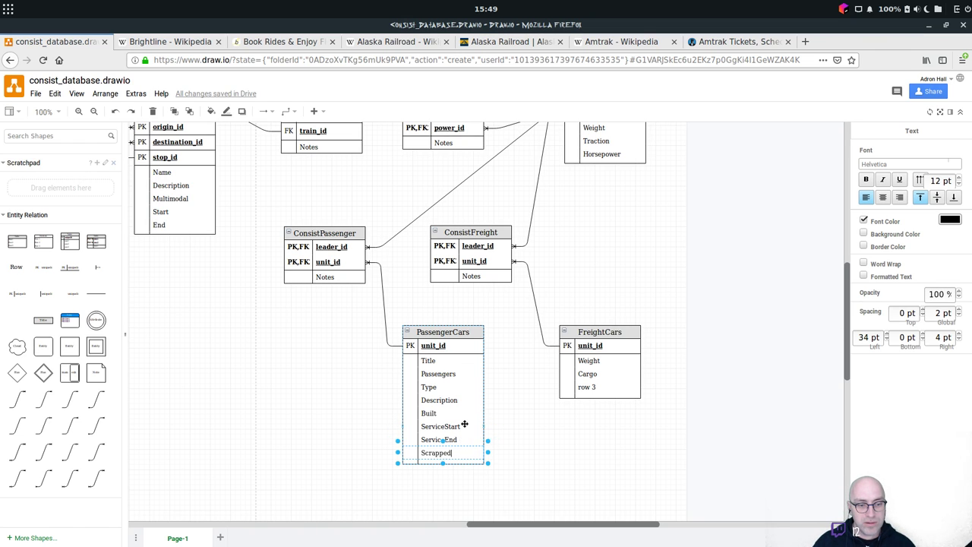
double_click(463, 424)
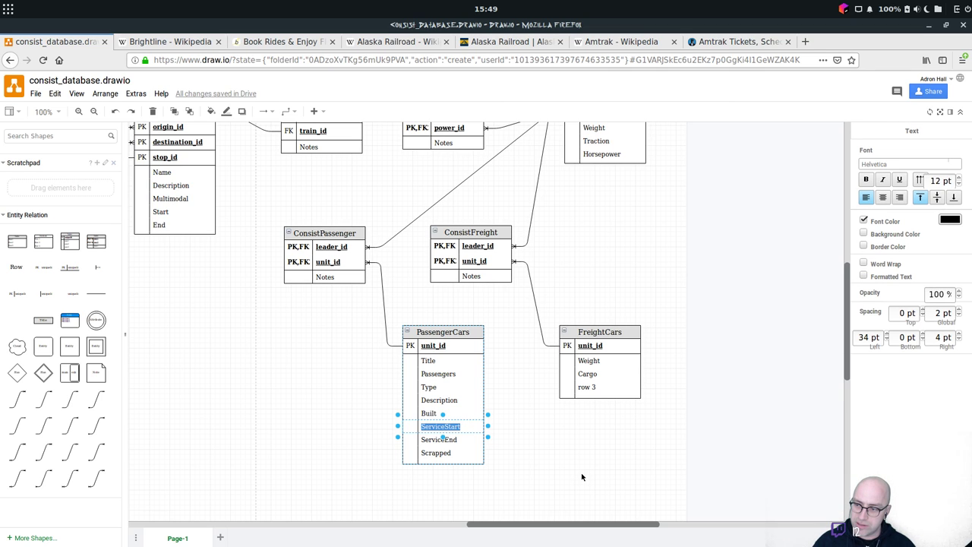
left_click(609, 442)
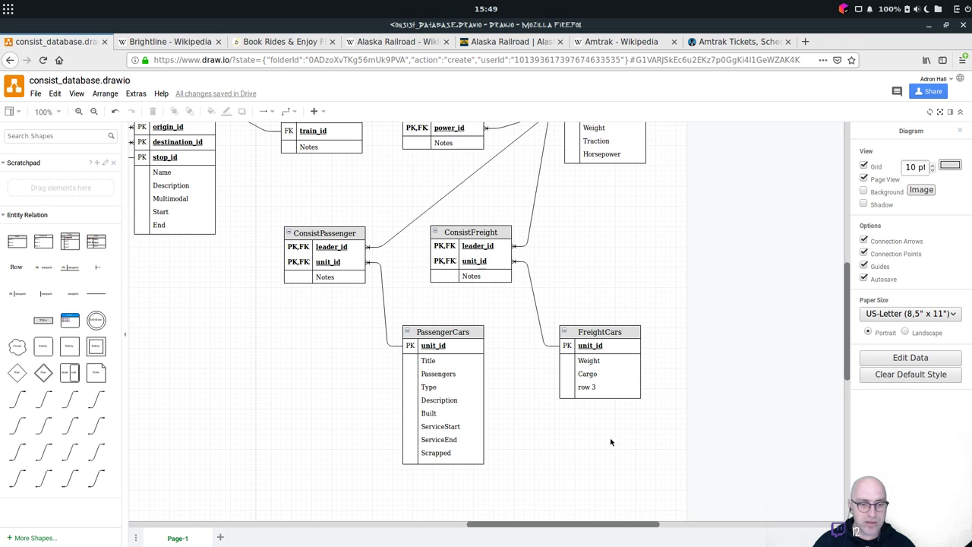
Rename the row 3 placeholder in FreightCars to Built.
double_click(605, 388)
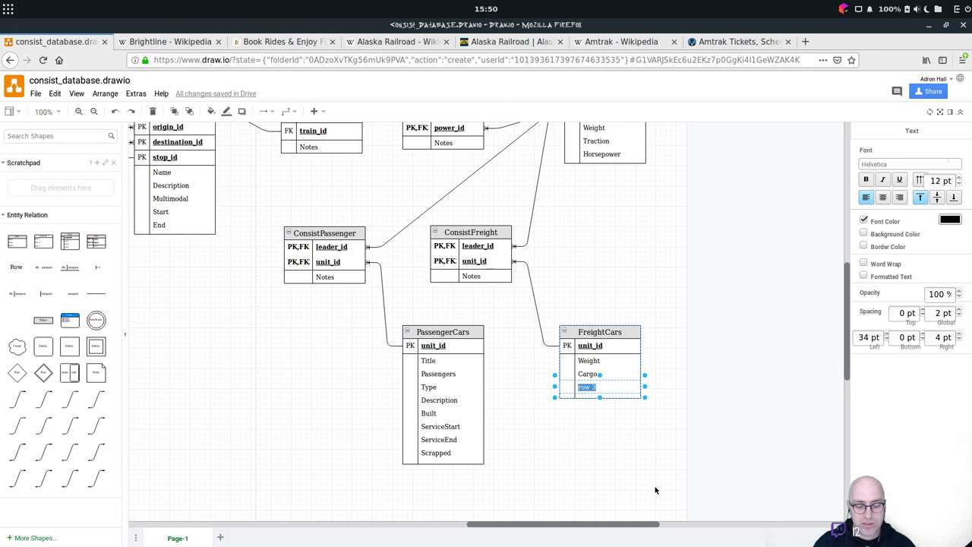
type("Built")
left_click(658, 435)
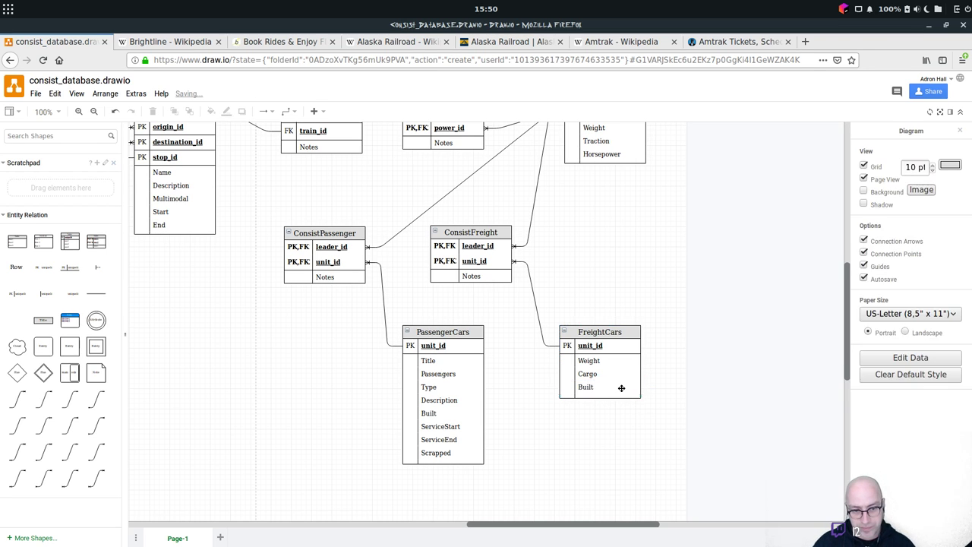
Add two copies of the Built row beneath it in FreightCars and rename the first copy to ServiceStart.
left_click(621, 387)
mouse_move(621, 390)
left_mouse_down()
mouse_move(609, 376)
mouse_move(615, 383)
left_mouse_up()
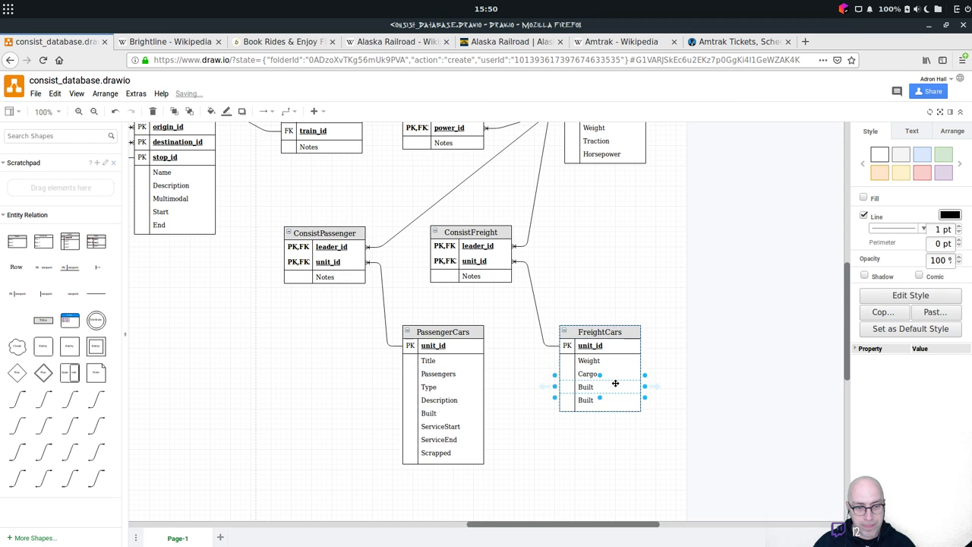
left_click(615, 385)
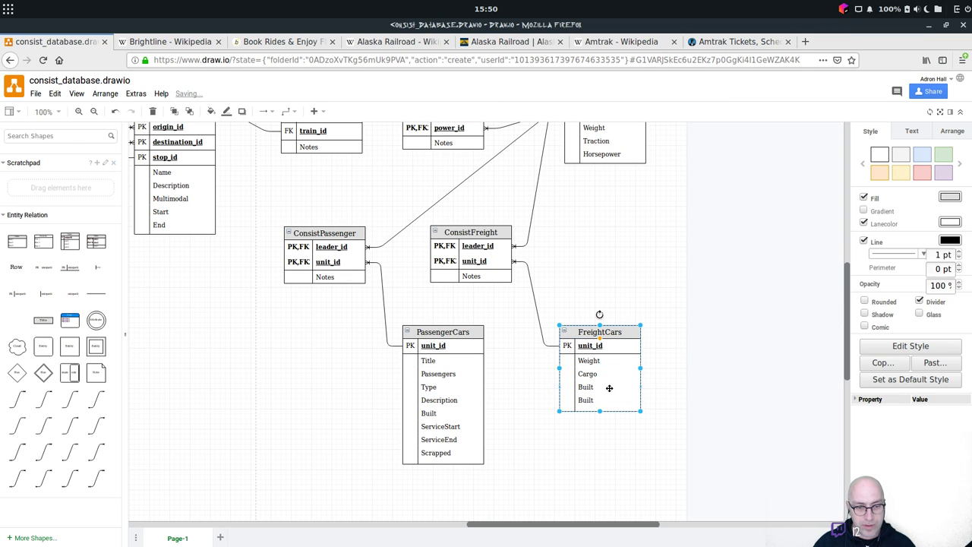
left_click(609, 388)
mouse_move(609, 391)
left_mouse_down()
mouse_move(611, 400)
mouse_move(612, 371)
mouse_move(607, 388)
left_mouse_up()
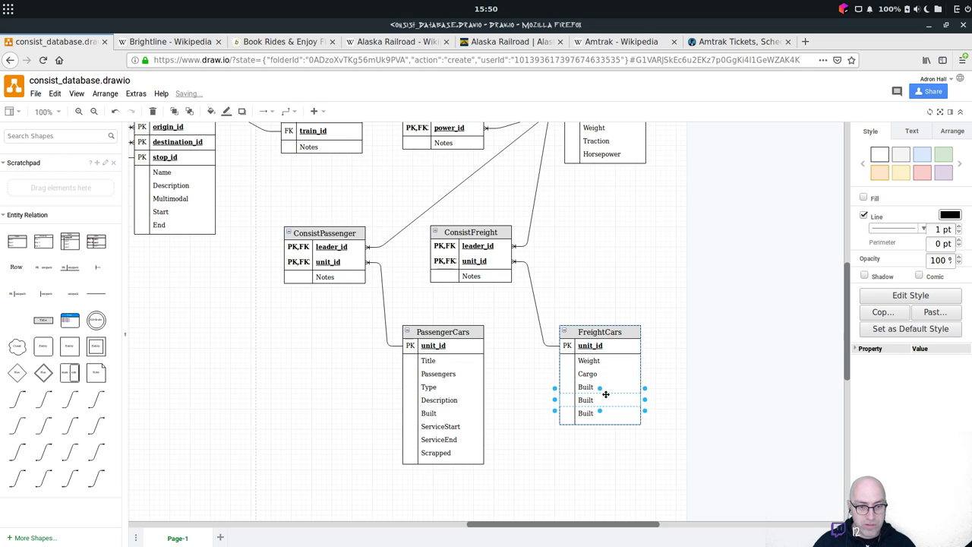
double_click(608, 400)
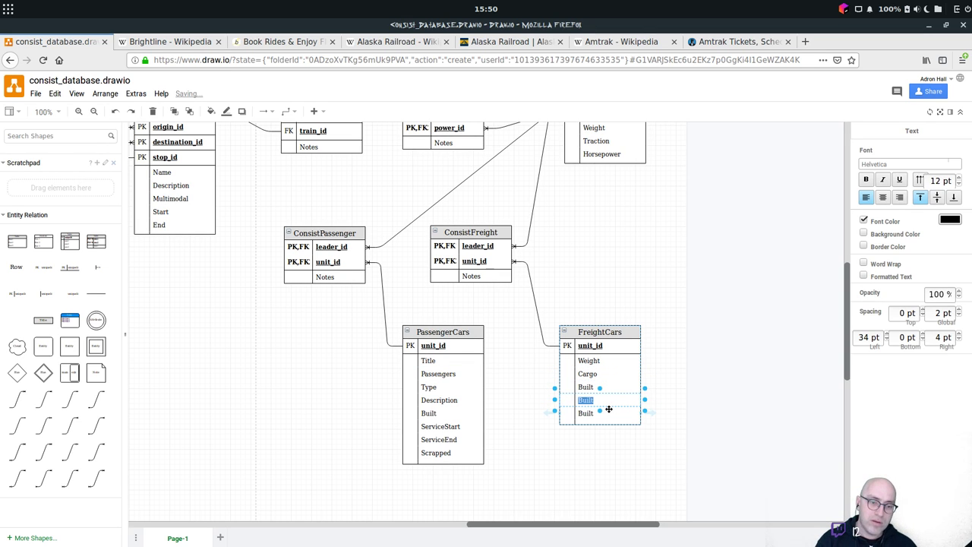
type("Servi")
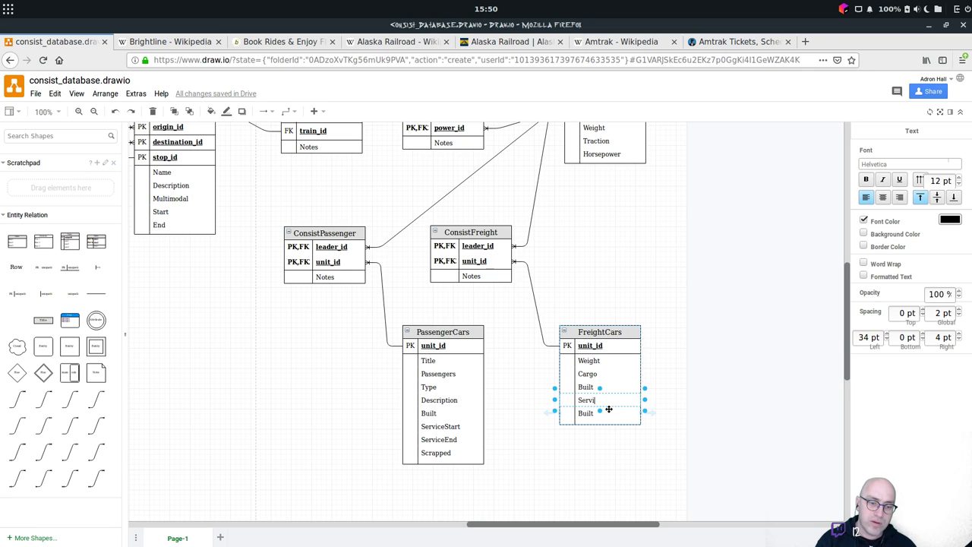
type("ceStart")
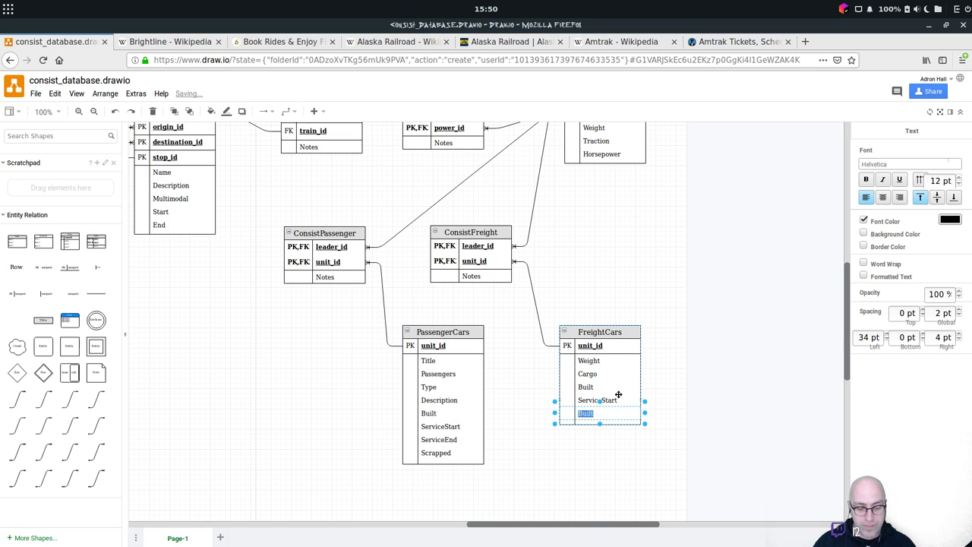
Add three more copies of the Built row beneath ServiceStart in FreightCars.
left_click(618, 394)
mouse_move(618, 412)
left_mouse_down()
mouse_move(611, 405)
mouse_move(615, 415)
left_mouse_up()
left_click(615, 411)
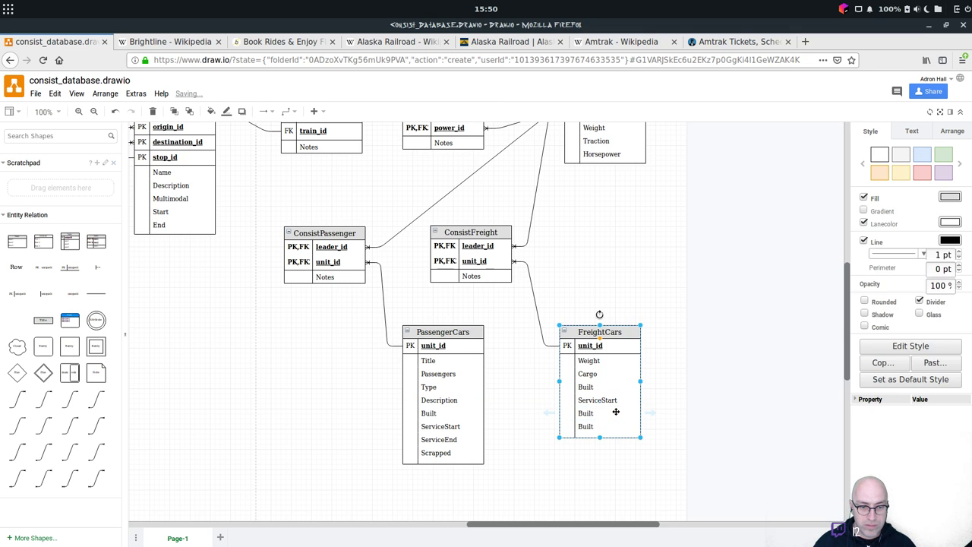
left_click(615, 412)
left_click_drag(615, 412, 611, 427)
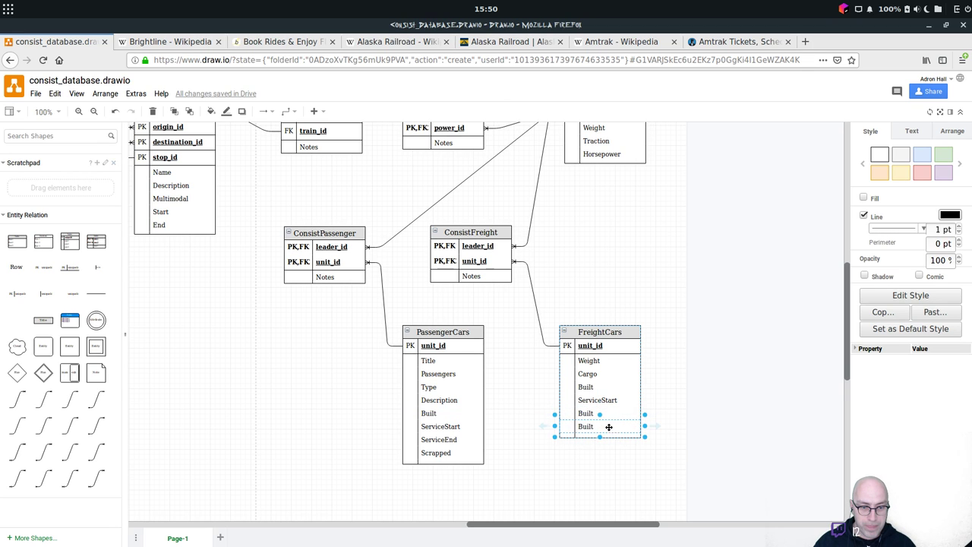
mouse_move(612, 422)
left_mouse_down()
mouse_move(618, 440)
mouse_move(614, 412)
left_mouse_up()
left_click(616, 435)
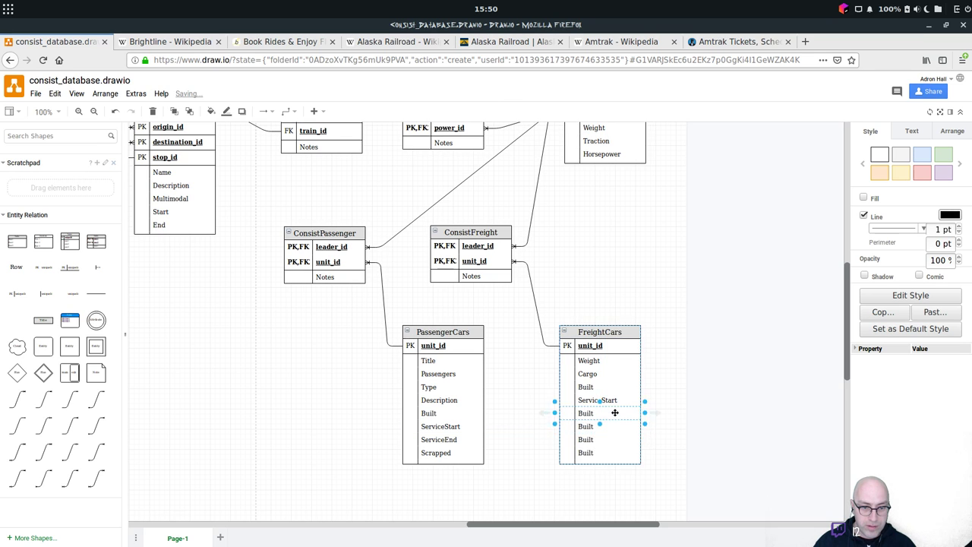
Rename the two Built copies directly beneath ServiceStart in FreightCars to ServiceEnd and Scrapped.
double_click(614, 412)
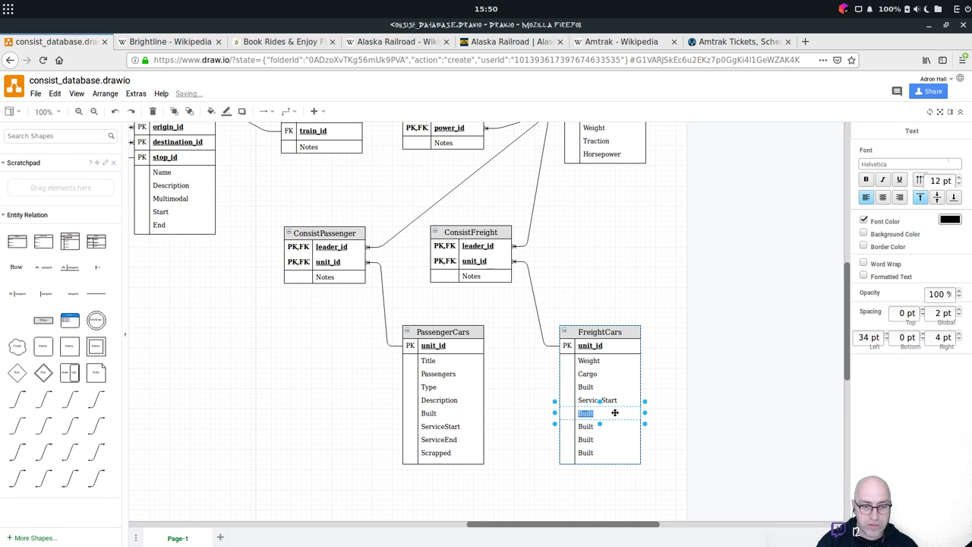
type("Se")
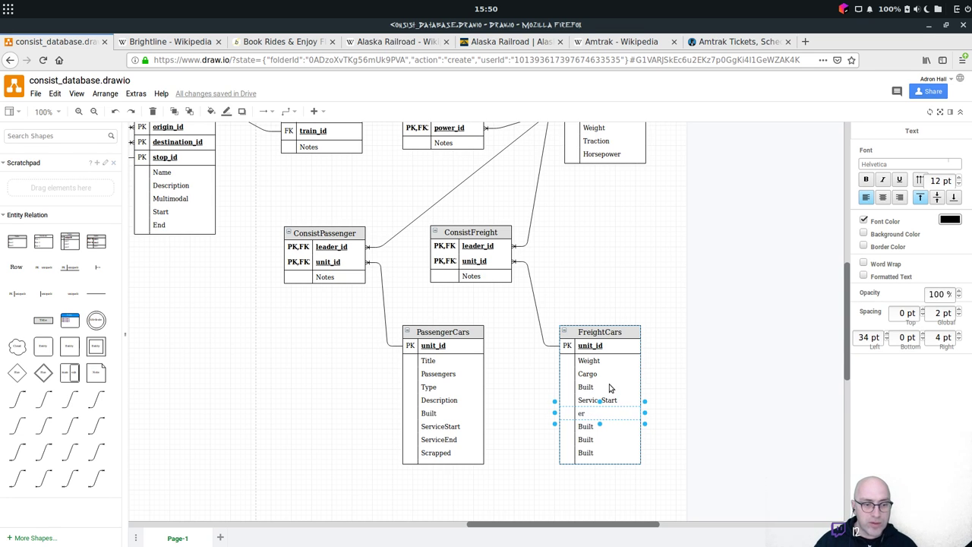
double_click(597, 412)
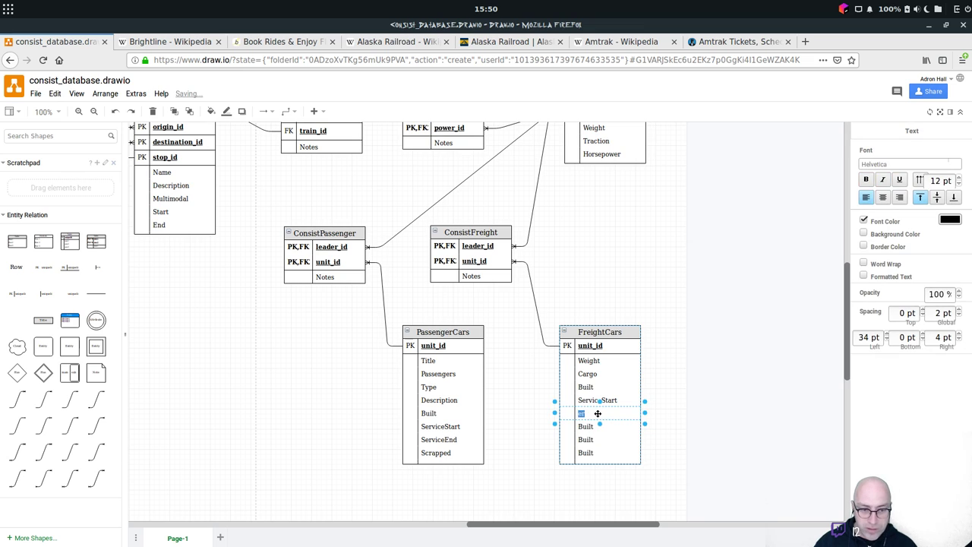
type("ic")
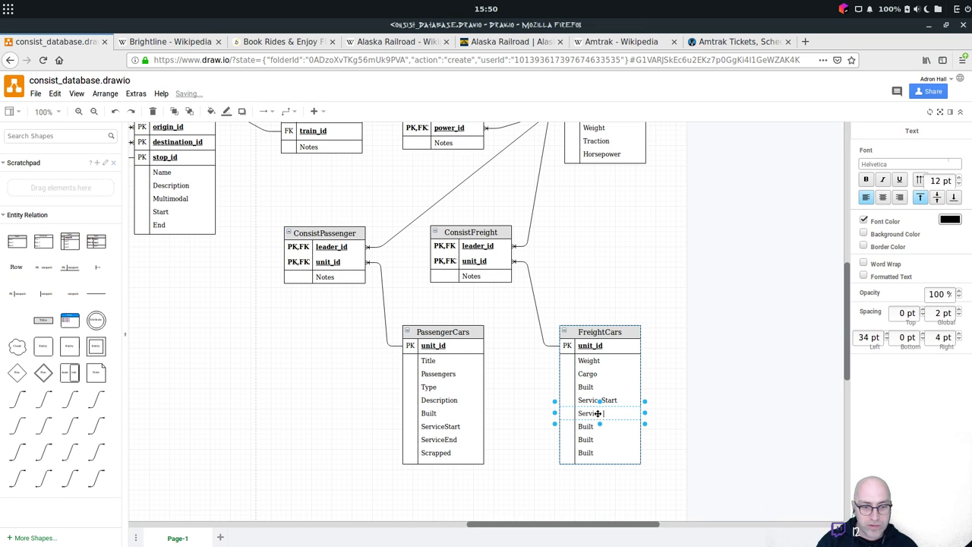
type("eEnd")
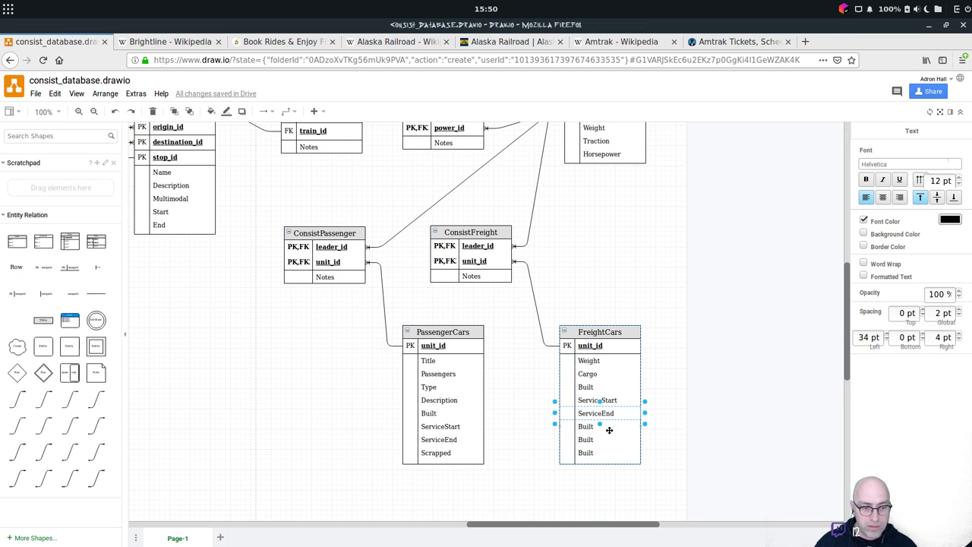
double_click(611, 428)
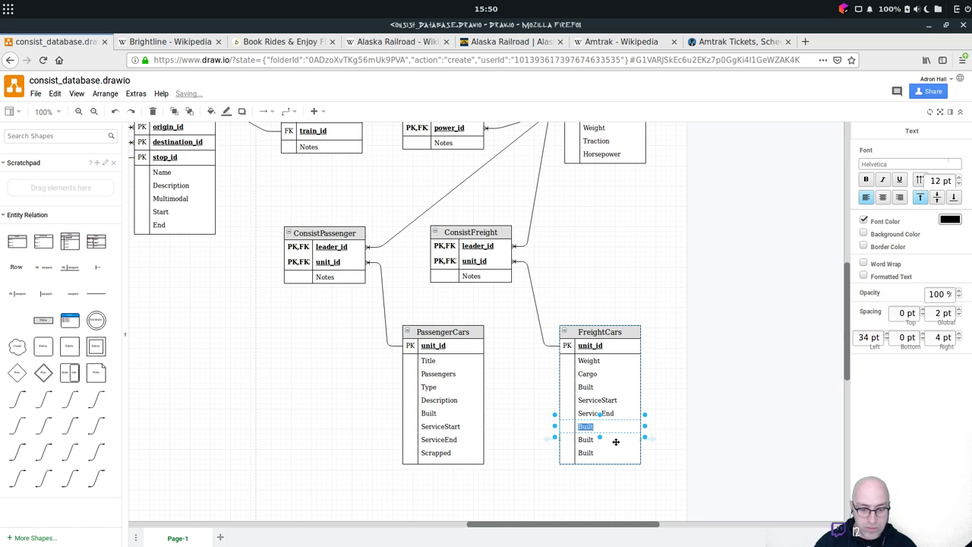
type("Scrapped")
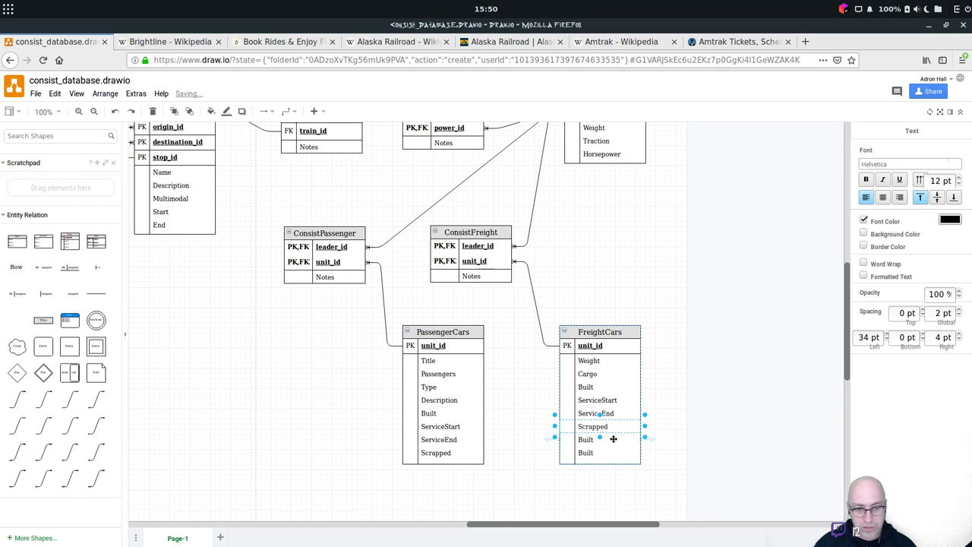
Delete the two surplus Built rows beneath Scrapped in FreightCars.
left_click(617, 441)
key("Delete")
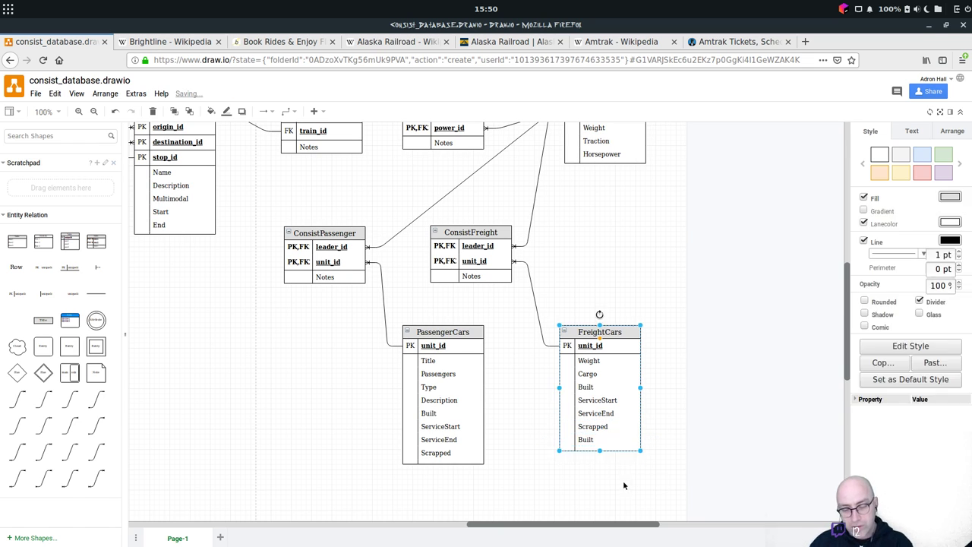
left_click(618, 437)
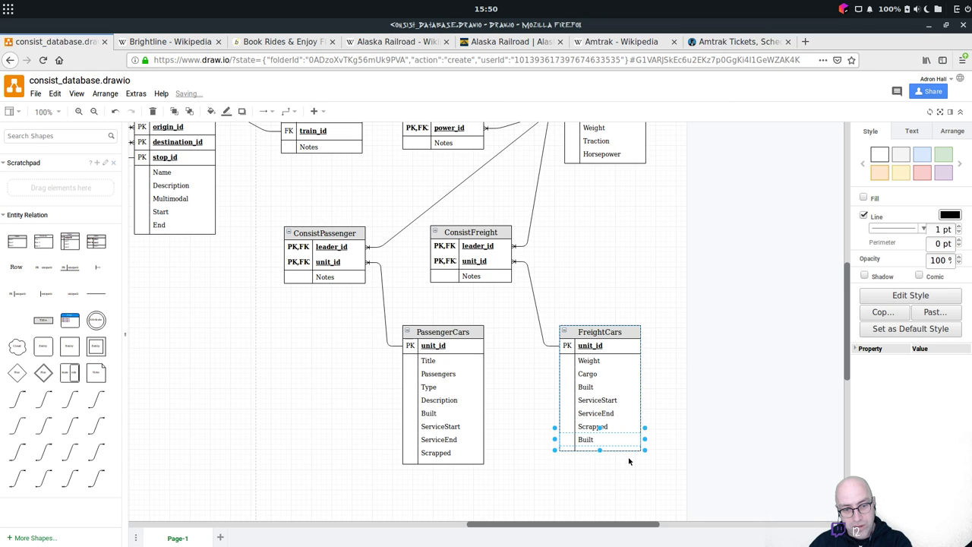
key("Delete")
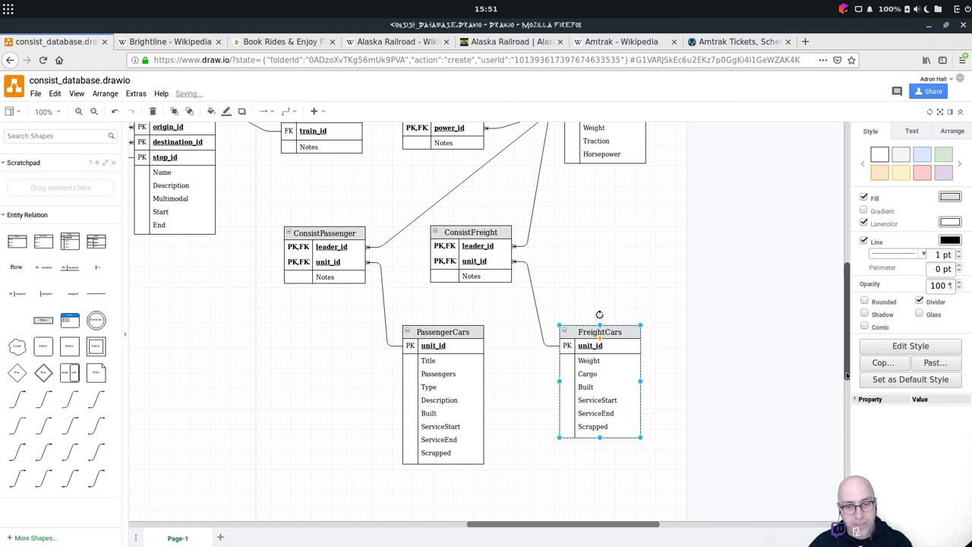
Review the tables and their key connections, from PassengerCars and FreightCars up to Trains, Consist, Loads and Engines.
left_click_drag(849, 372, 850, 407)
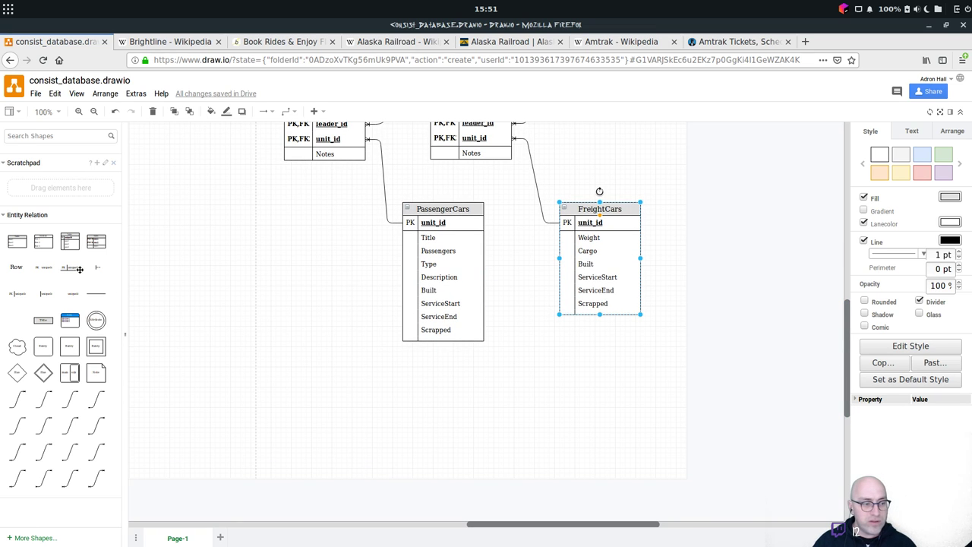
mouse_move(68, 241)
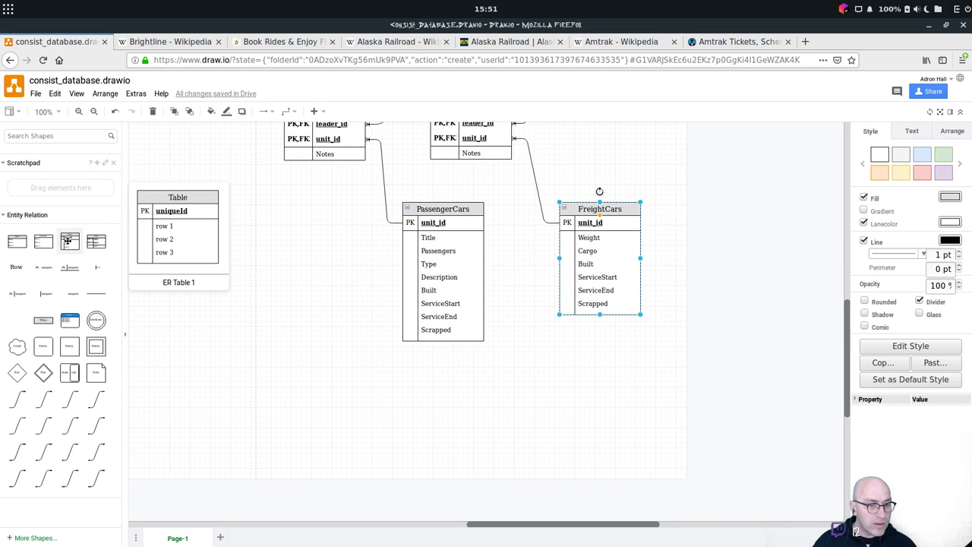
mouse_move(67, 240)
left_mouse_down()
mouse_move(290, 296)
mouse_move(68, 241)
left_mouse_up()
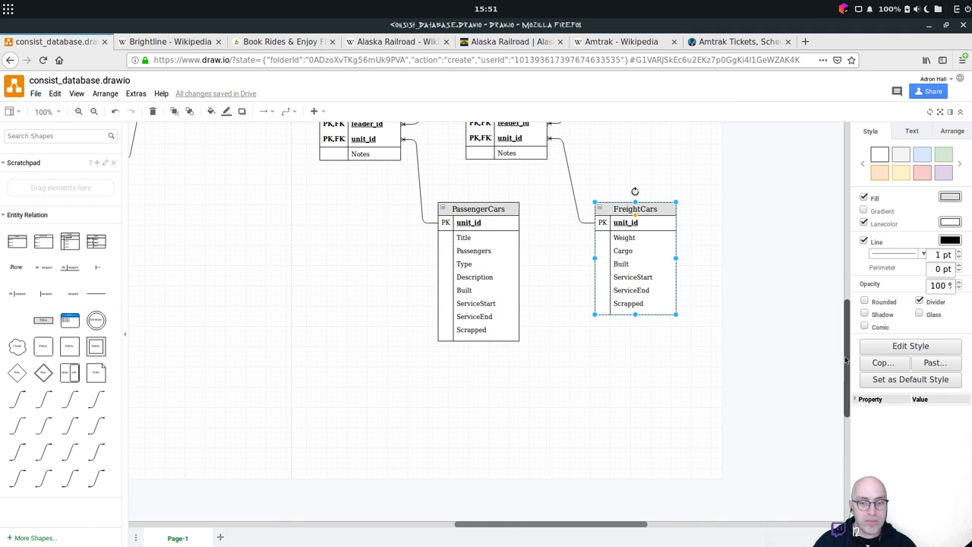
left_click_drag(846, 356, 846, 327)
scroll(625, 527, "left", 3)
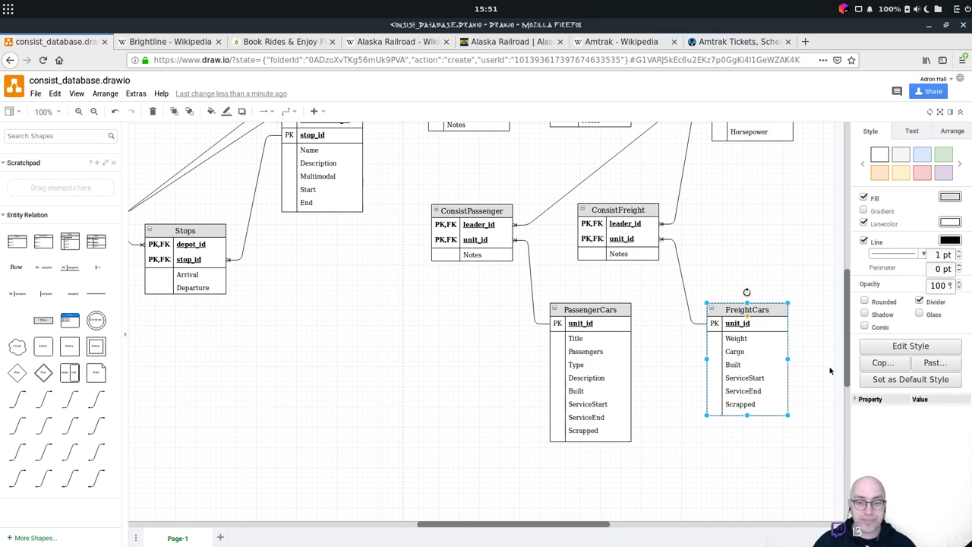
left_click_drag(842, 340, 847, 314)
scroll(847, 314, "up", 3)
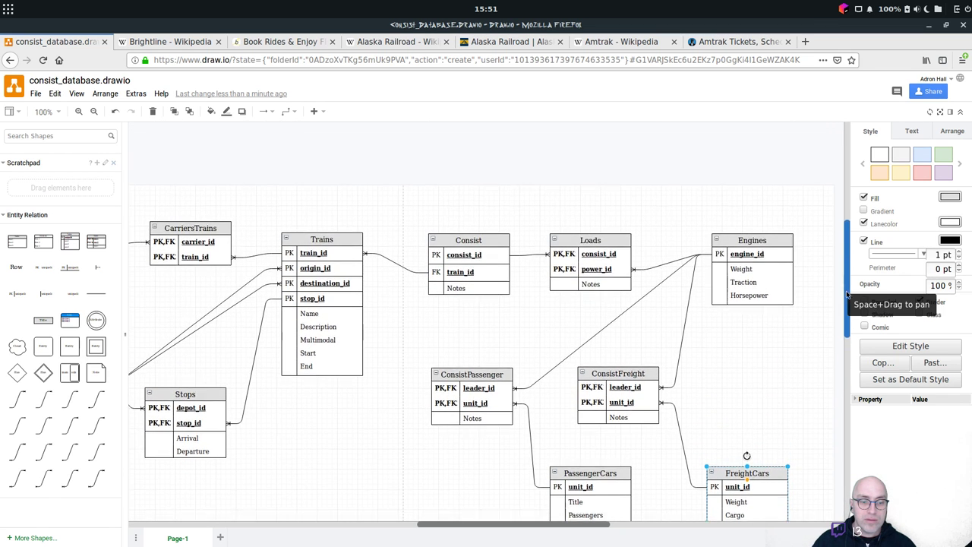
scroll(847, 324, "down", 3)
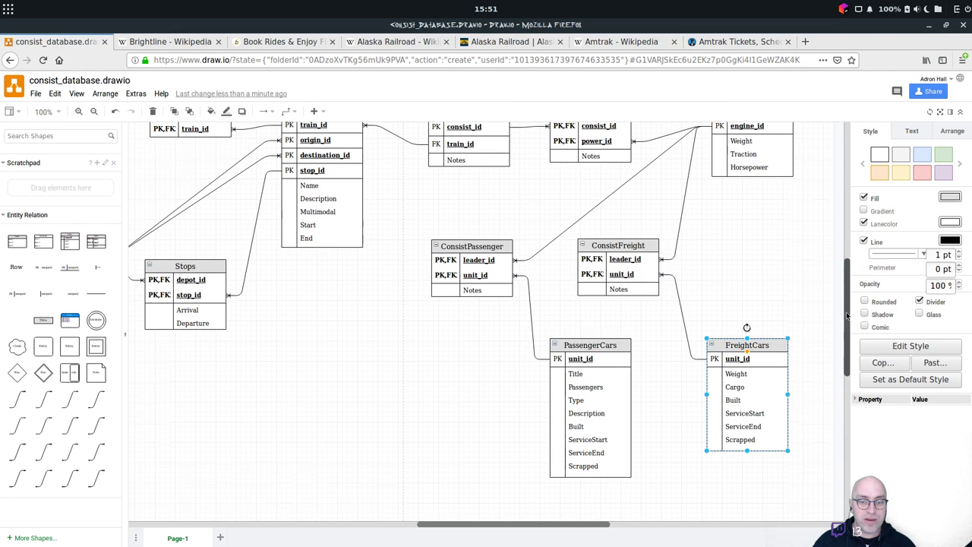
scroll(843, 318, "up", 2)
Duplicate the Notes row in ConsistPassenger, rename the copy to Charge, and place a copy of Charge beneath Notes in ConsistFreight.
left_click(473, 362)
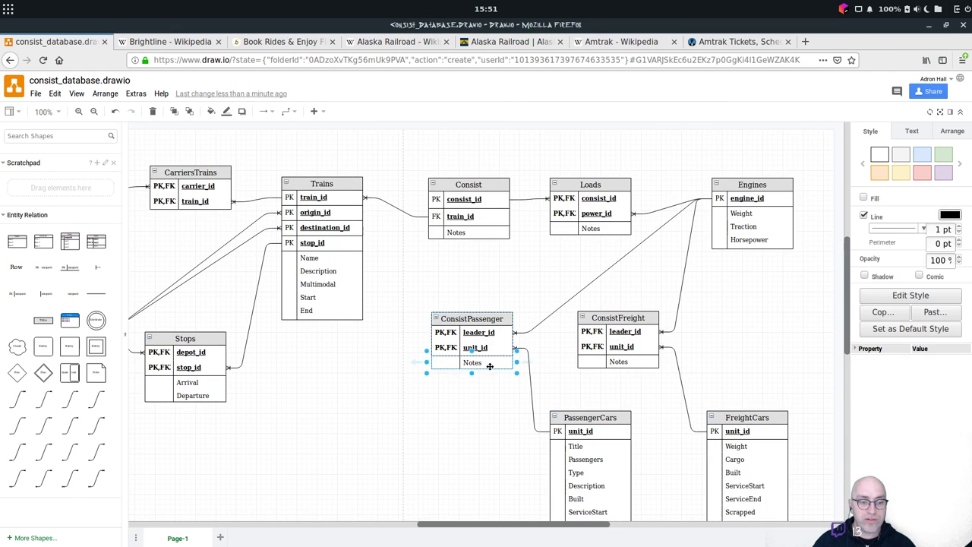
left_click_drag(492, 369, 484, 359)
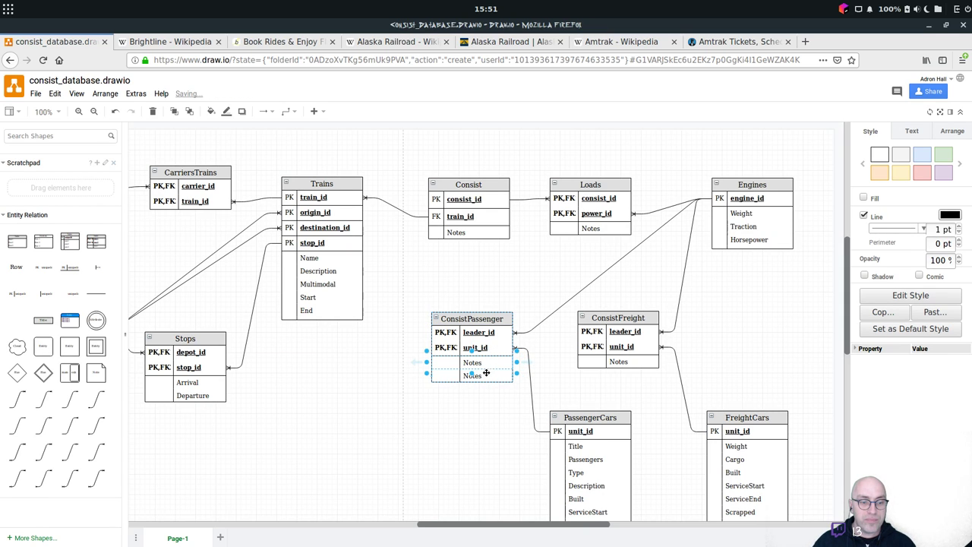
double_click(485, 375)
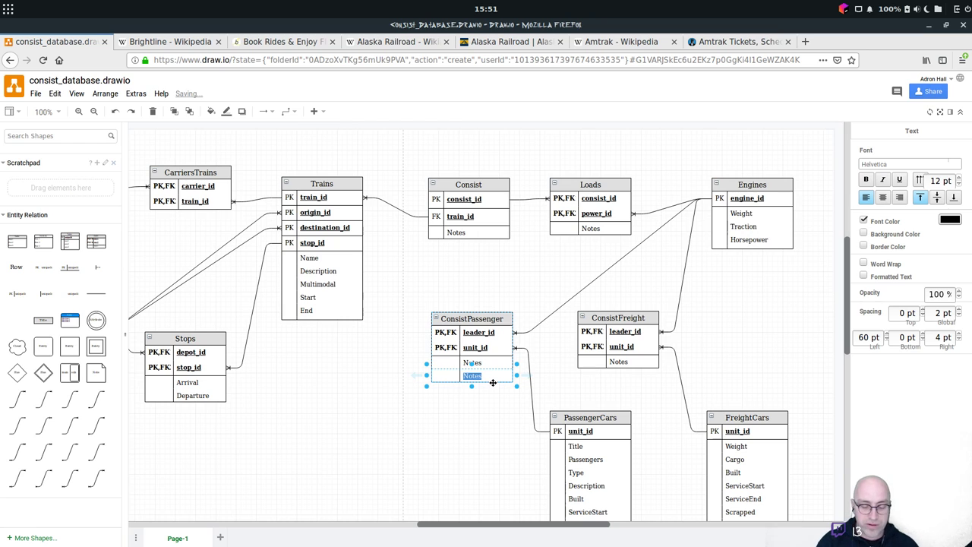
type("Charge")
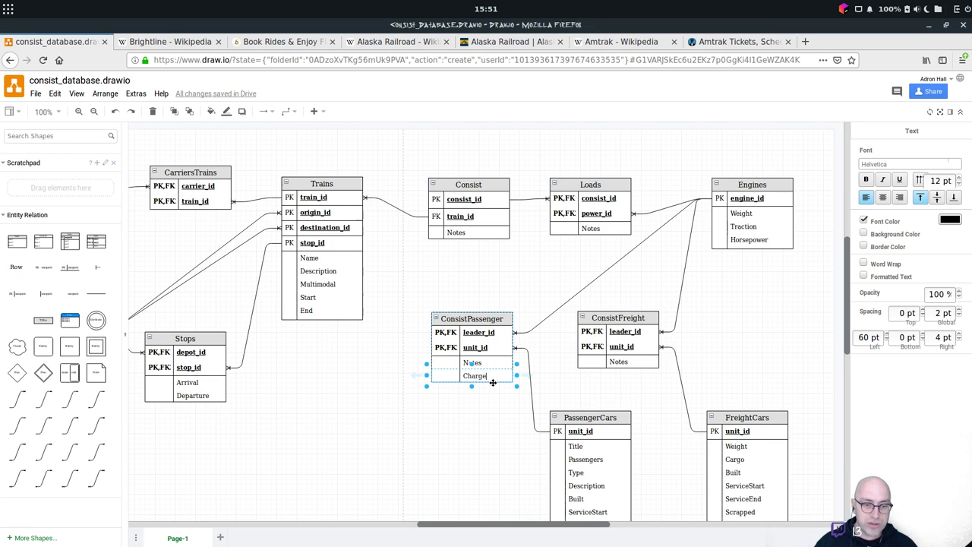
left_click(493, 382)
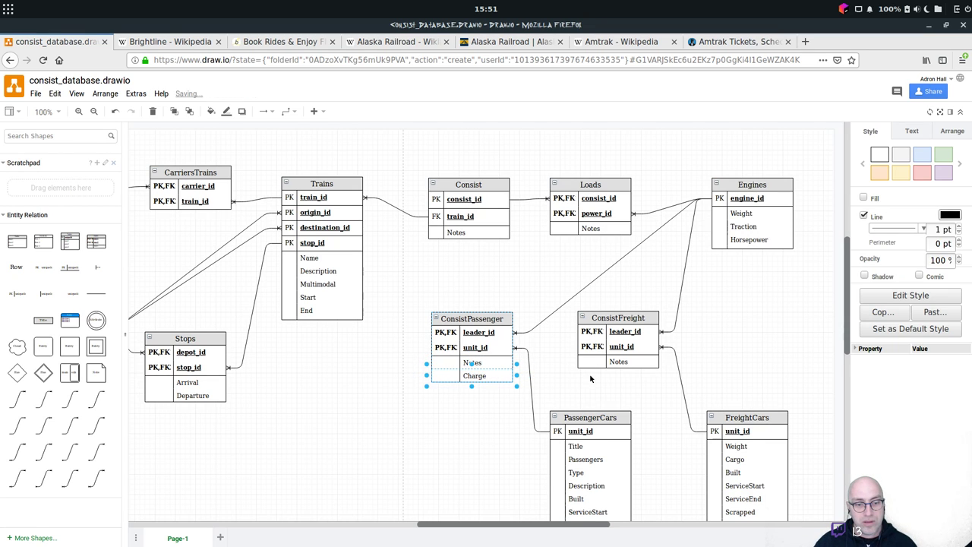
left_click_drag(620, 361, 635, 380)
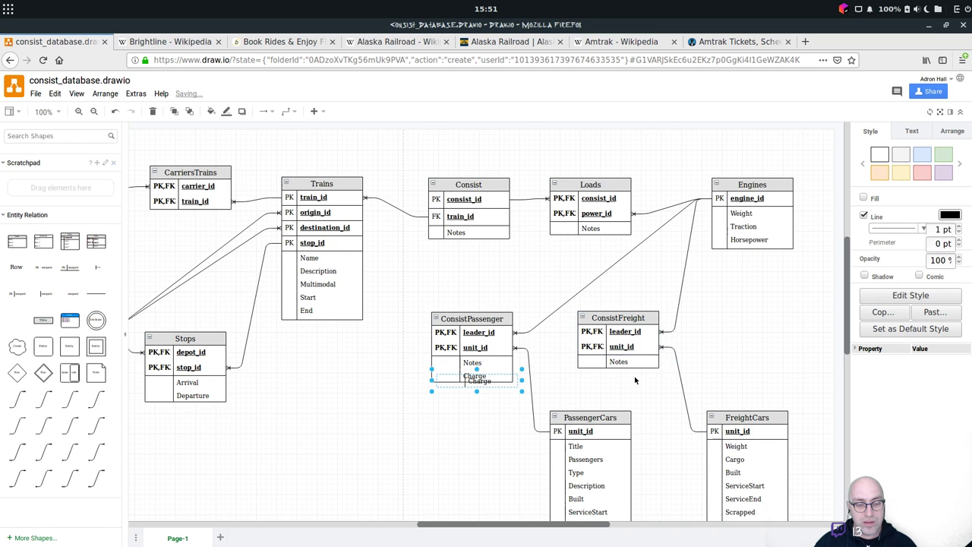
left_click_drag(534, 386, 640, 375)
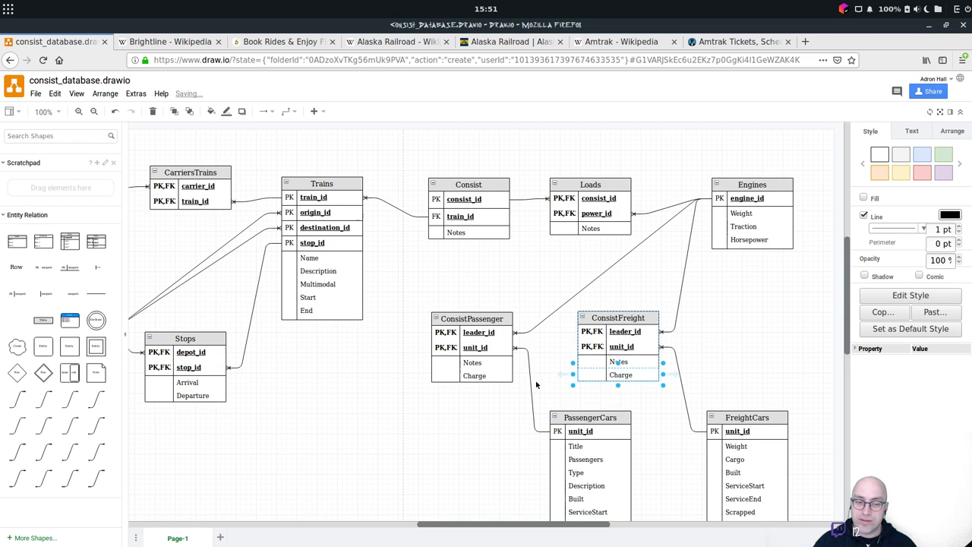
Add a copy of the Charge row beneath it in ConsistPassenger and rename the copy to Cost.
left_click(471, 375)
left_click(490, 363, "shift")
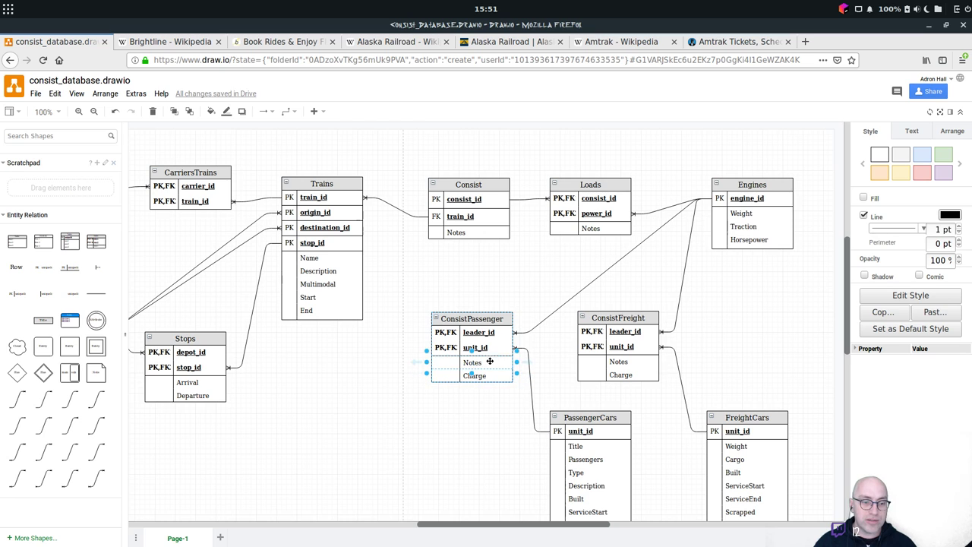
mouse_move(490, 362)
left_mouse_down()
mouse_move(506, 362)
mouse_move(492, 385)
mouse_move(488, 371)
mouse_move(497, 378)
left_mouse_up()
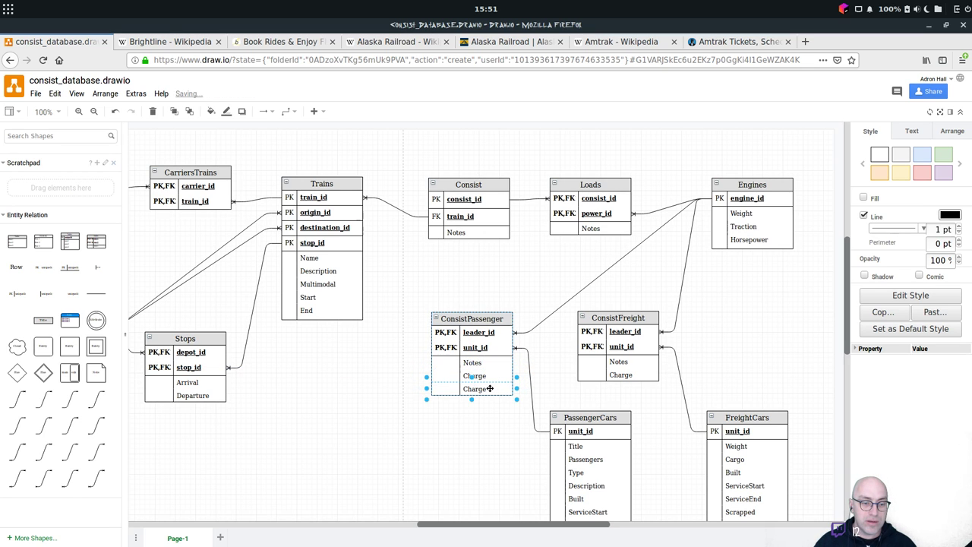
double_click(492, 387)
type("Cost")
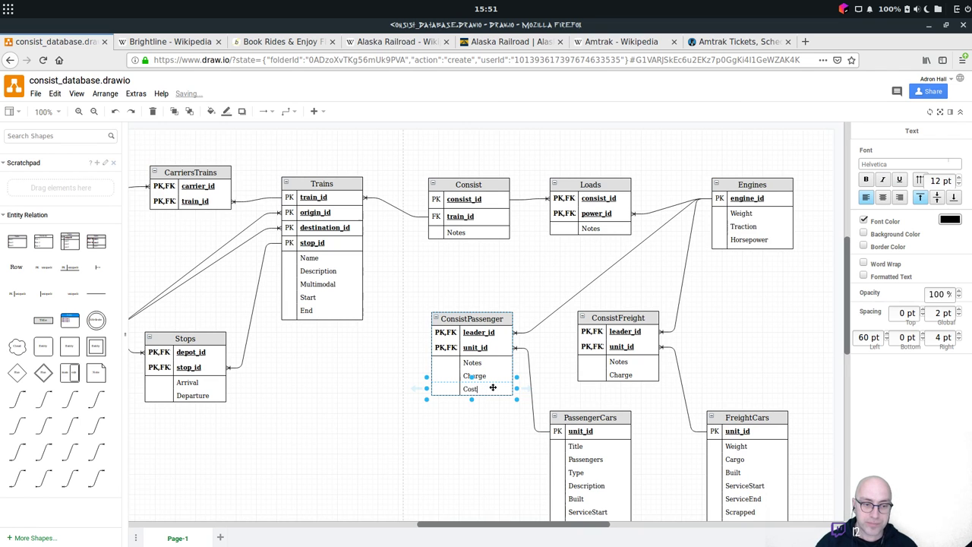
left_click(459, 423)
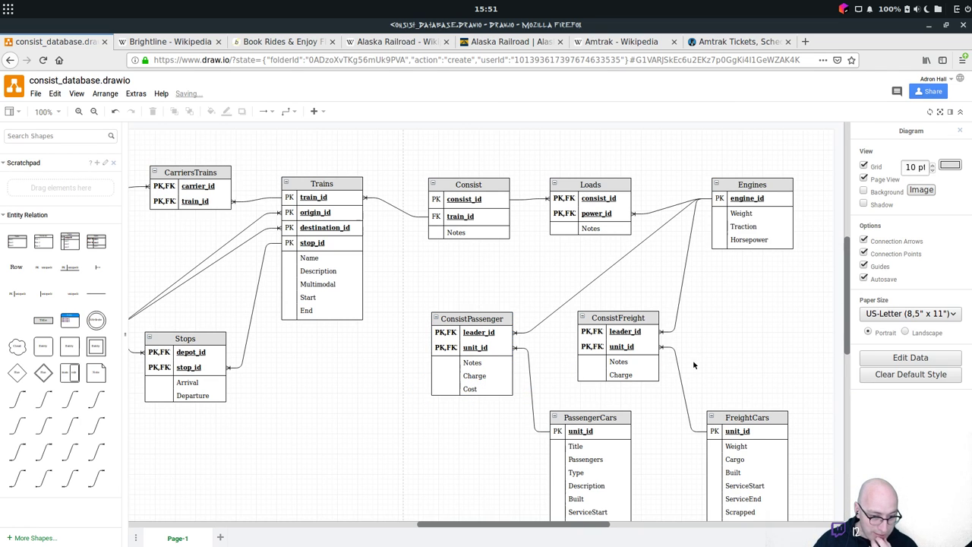
Add a copy of the Charge row beneath it in ConsistFreight and rename the copy to Cost.
scroll(693, 365, "down", 1)
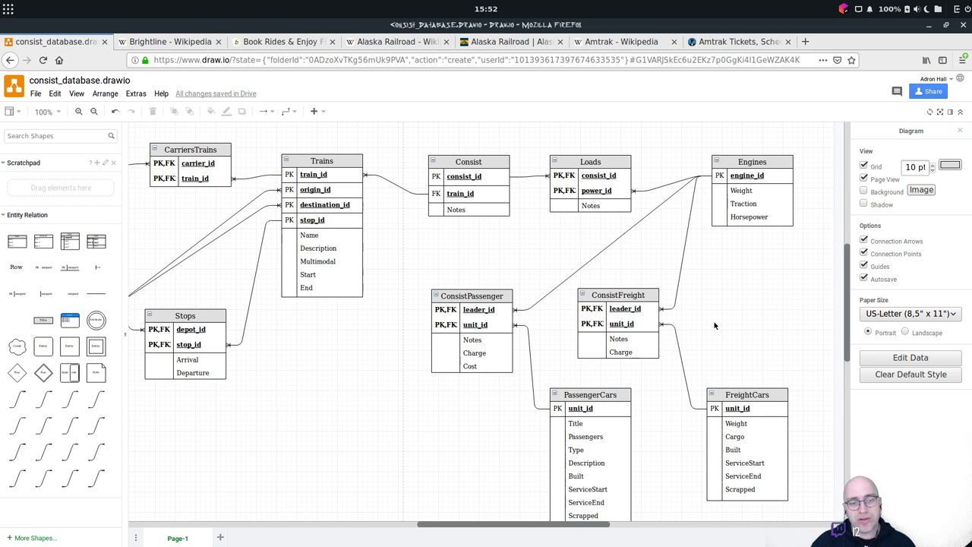
left_click(486, 355)
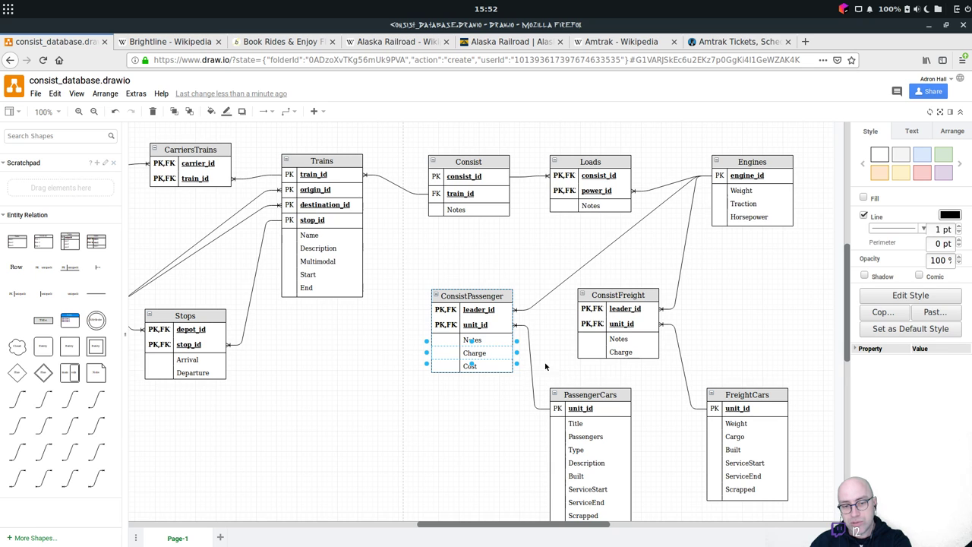
left_click(639, 353)
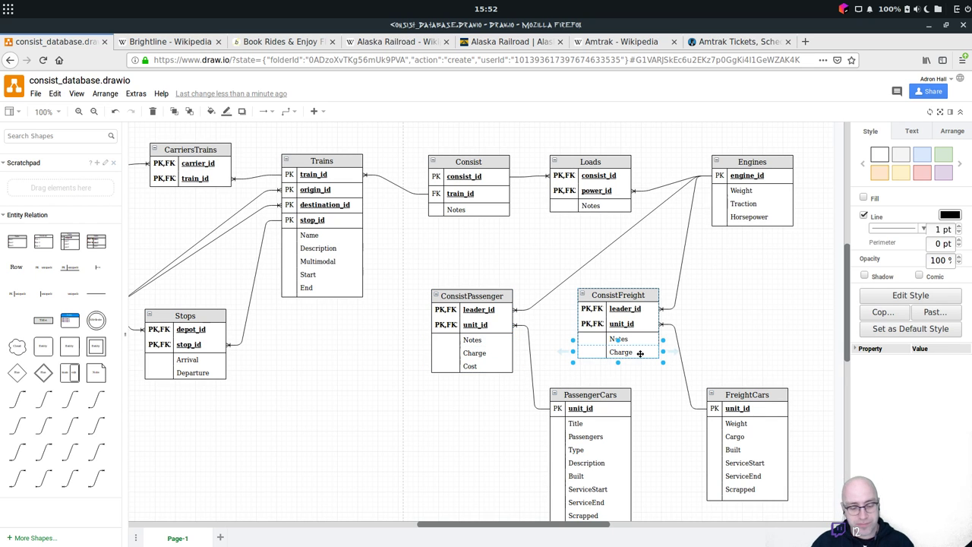
mouse_move(639, 357)
left_mouse_down()
mouse_move(631, 352)
mouse_move(639, 351)
left_mouse_up()
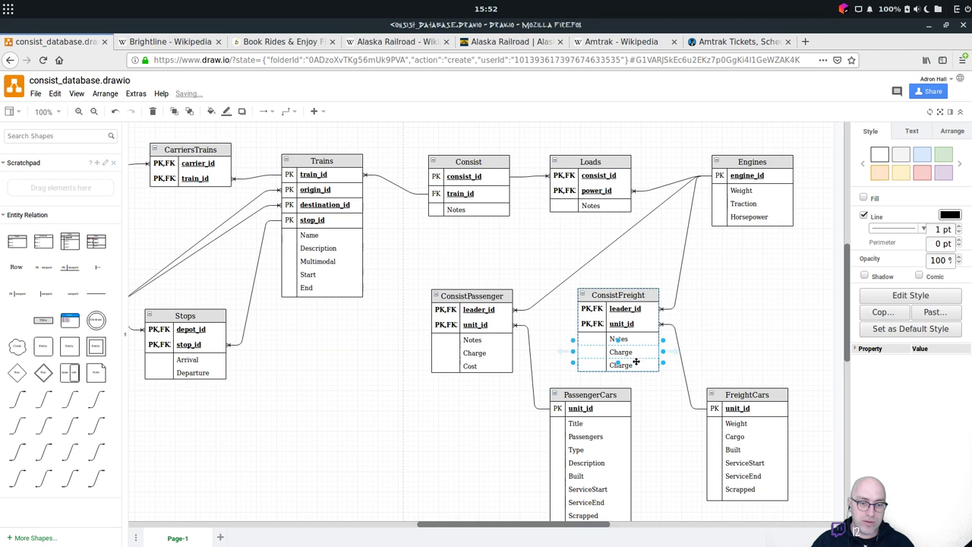
double_click(635, 363)
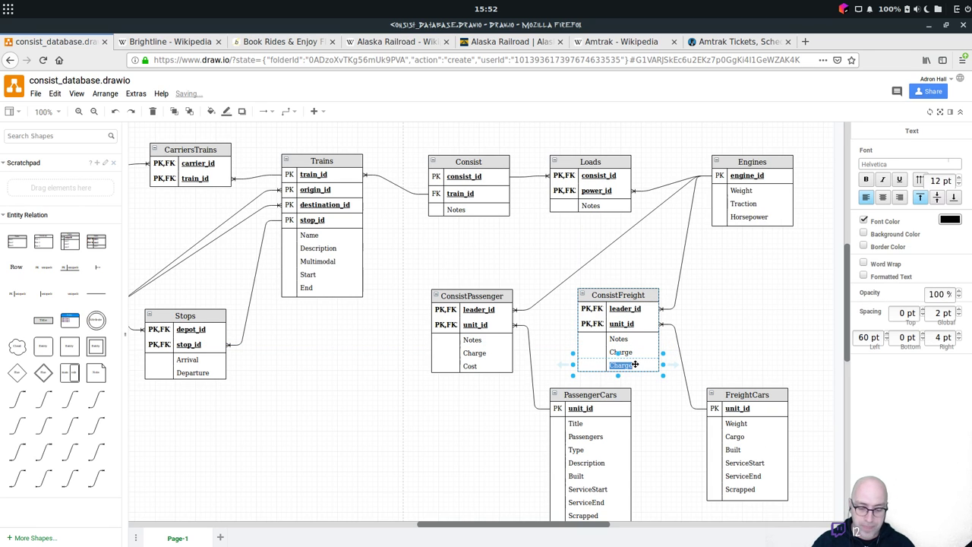
type("Cost")
left_click(764, 313)
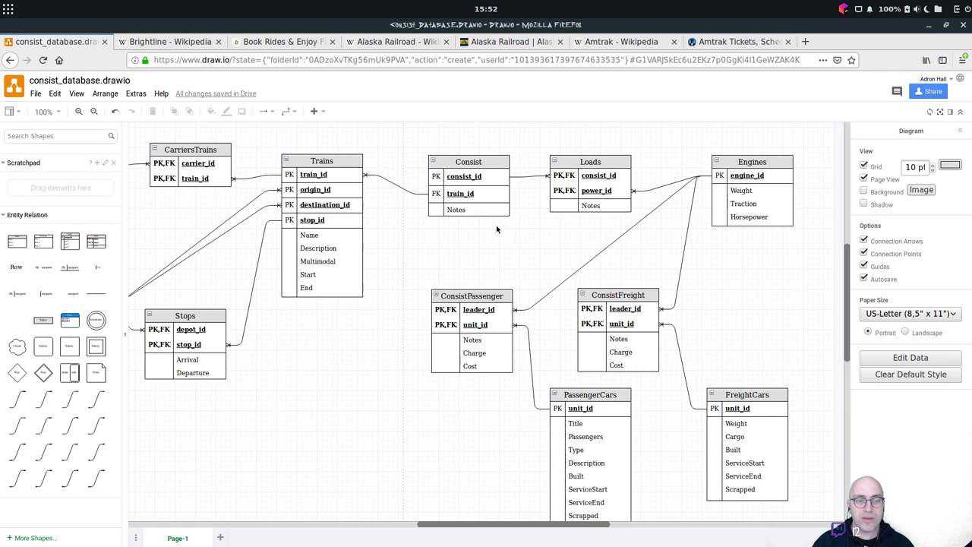
left_click(476, 208)
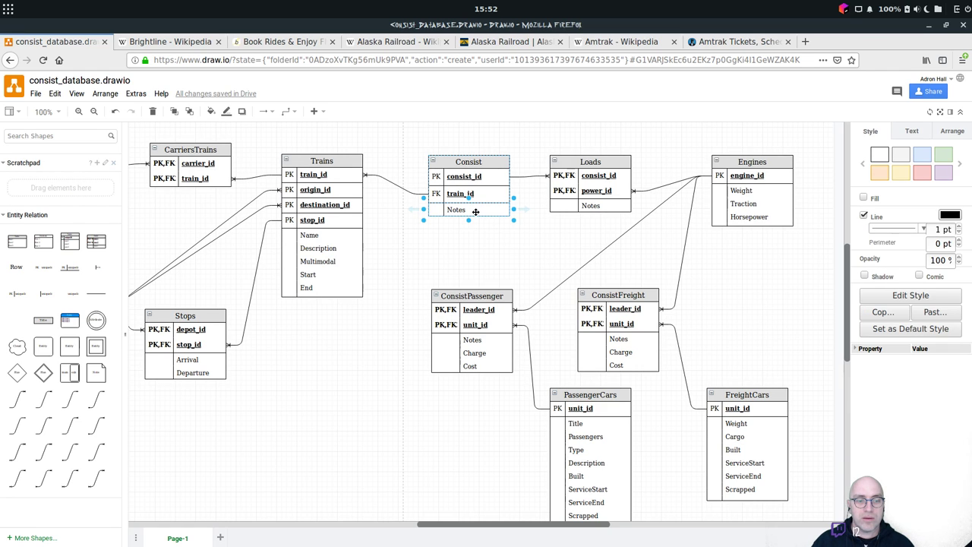
left_click(490, 353)
left_click(467, 209)
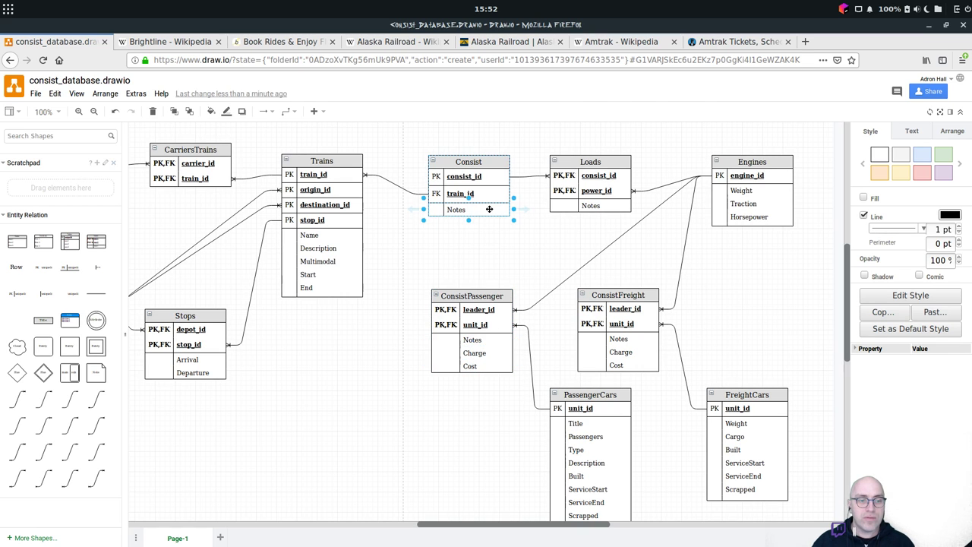
key("ctrl+z")
left_click_drag(504, 357, 491, 246)
left_click(495, 251)
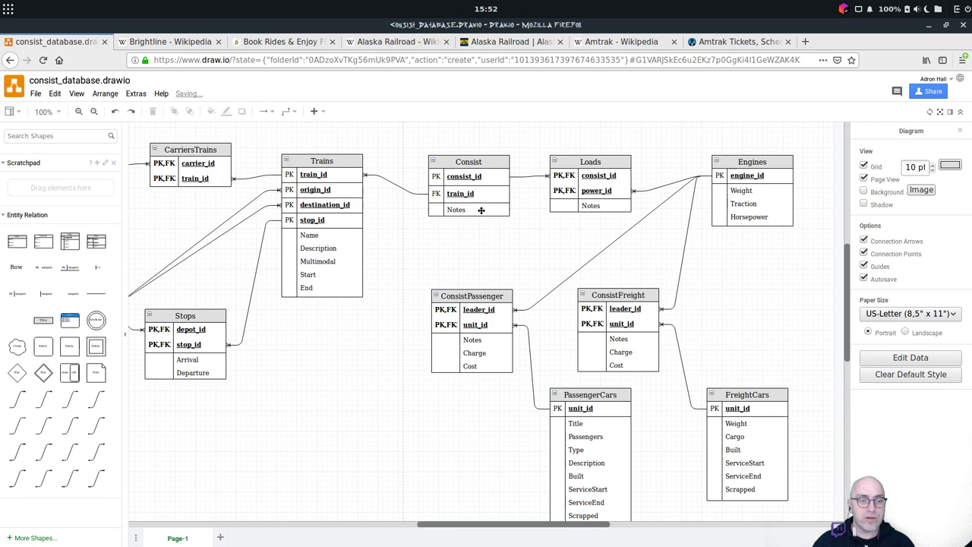
Add a copy of the Notes row beneath it in the Consist table and rename the copy to Charge.
mouse_move(480, 210)
left_mouse_down()
mouse_move(476, 192)
mouse_move(485, 226)
left_mouse_up()
double_click(486, 218)
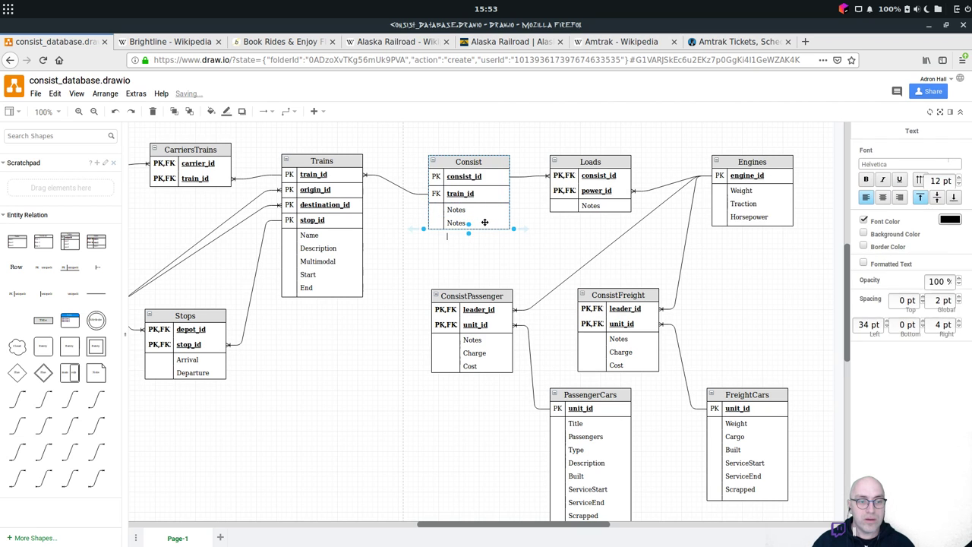
left_click(486, 223)
double_click(486, 223)
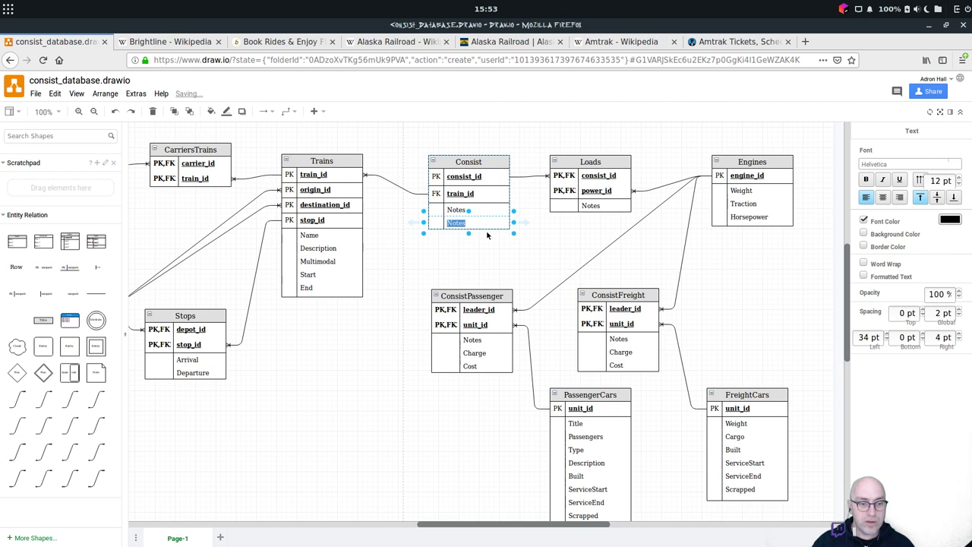
type("Charge")
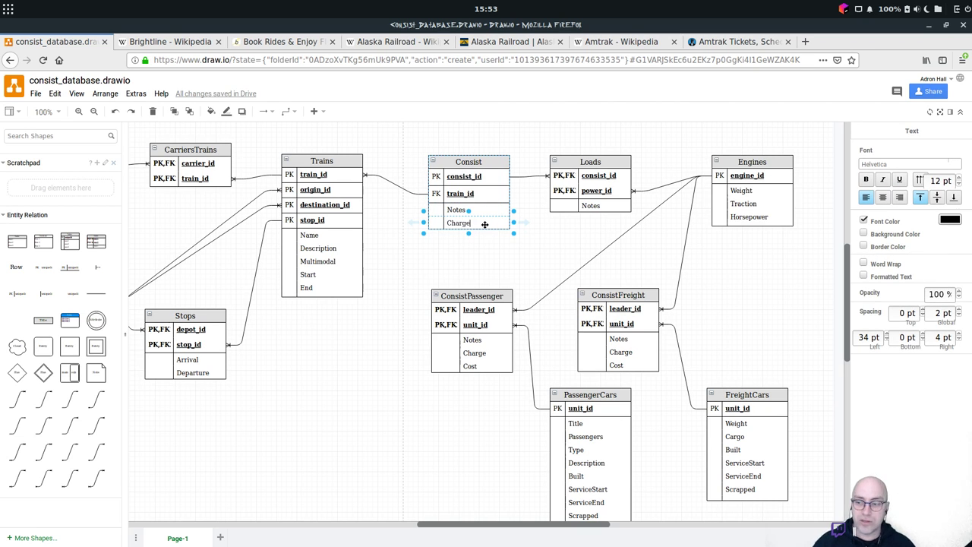
Add a copy of the Charge row beneath it in the Consist table and rename the copy to Cost.
left_click(414, 223)
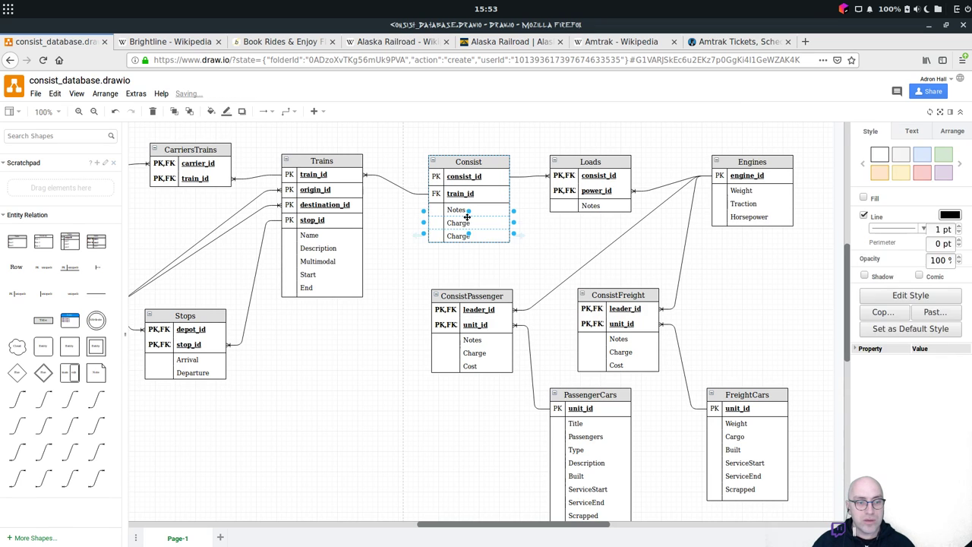
double_click(477, 234)
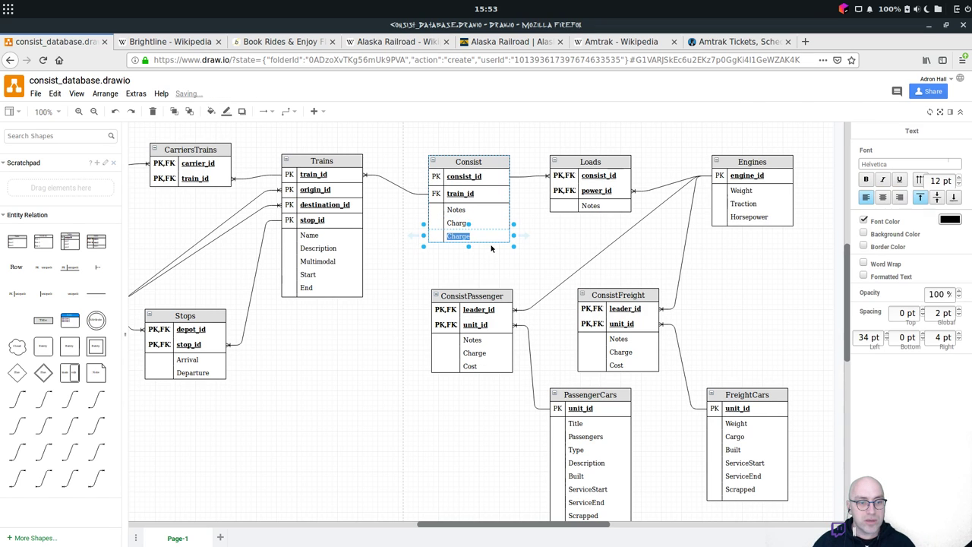
type("Cost")
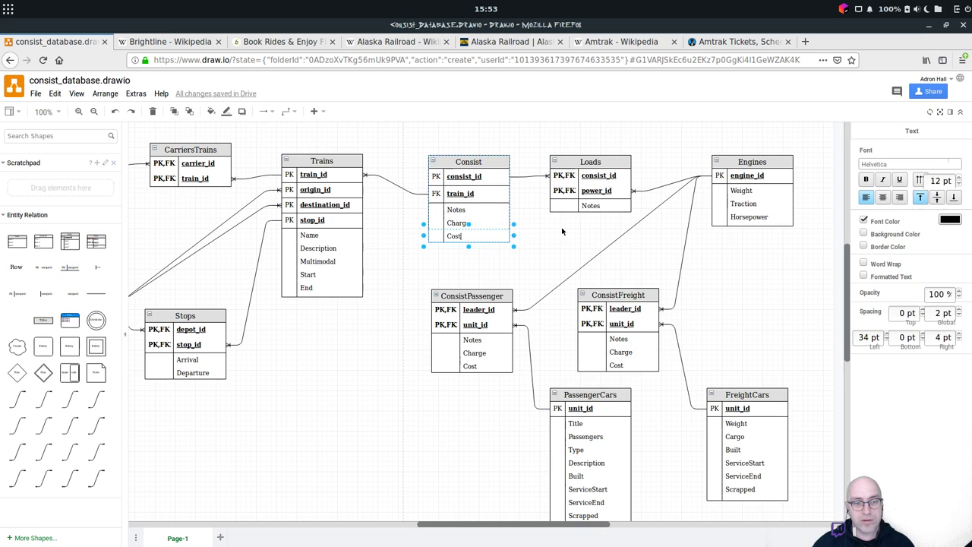
left_click(490, 248)
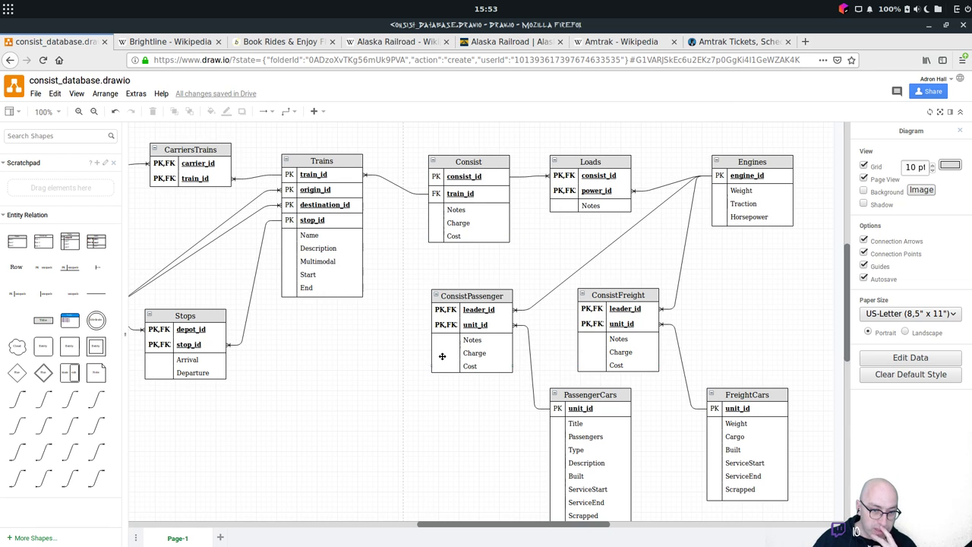
left_click(465, 222)
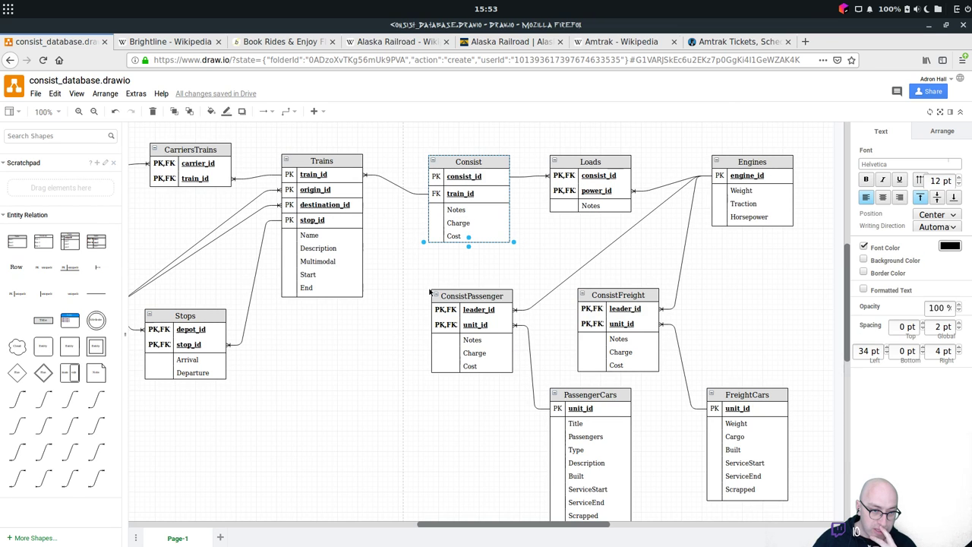
left_click(460, 221)
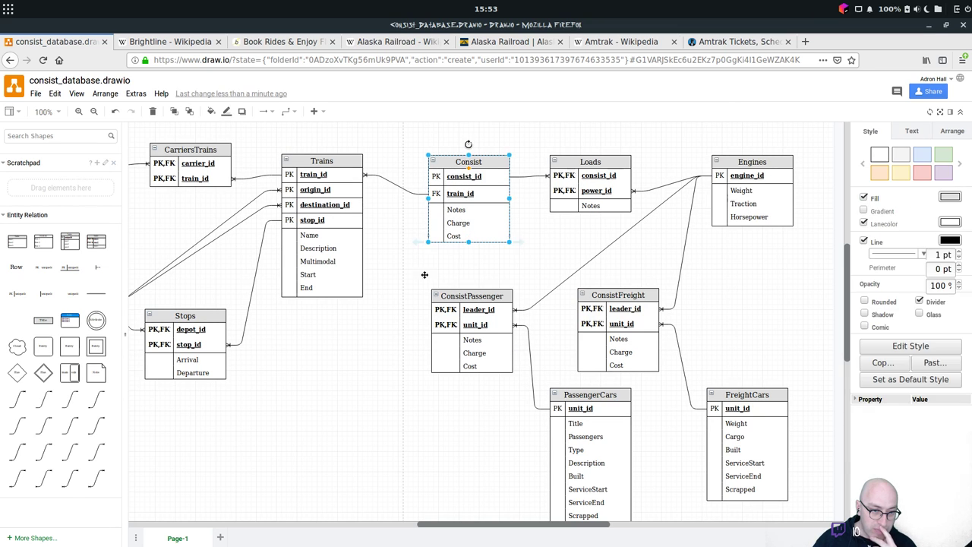
Delete the Charge and Cost rows from the Consist table.
left_click(450, 223)
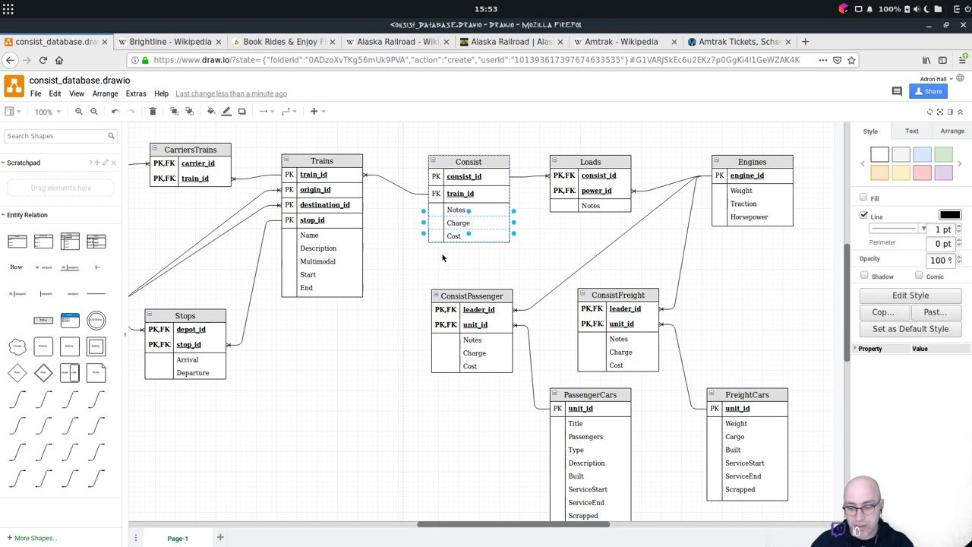
key("Delete")
left_click(462, 224)
key("Delete")
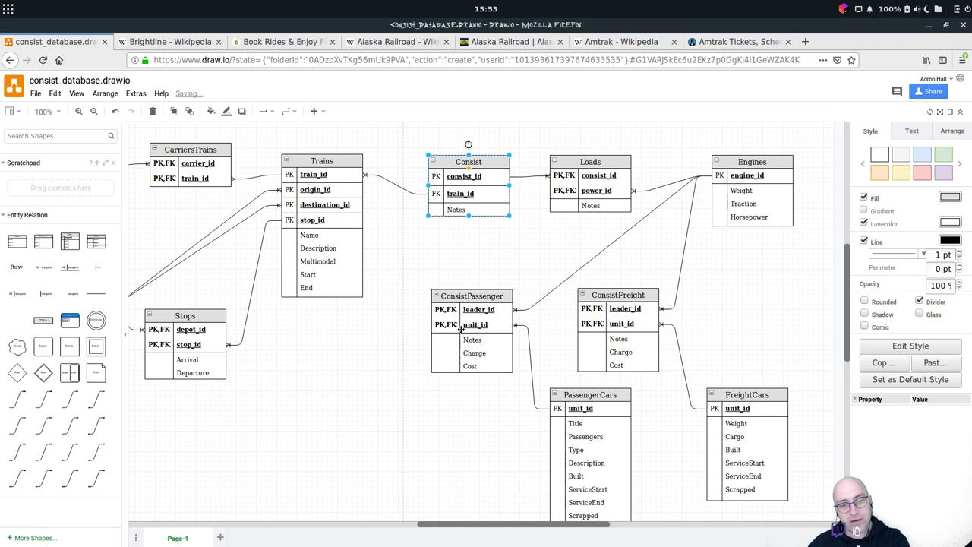
Delete the Charge and Cost rows from the ConsistPassenger table.
left_click(473, 355)
key("Delete")
left_click(479, 352)
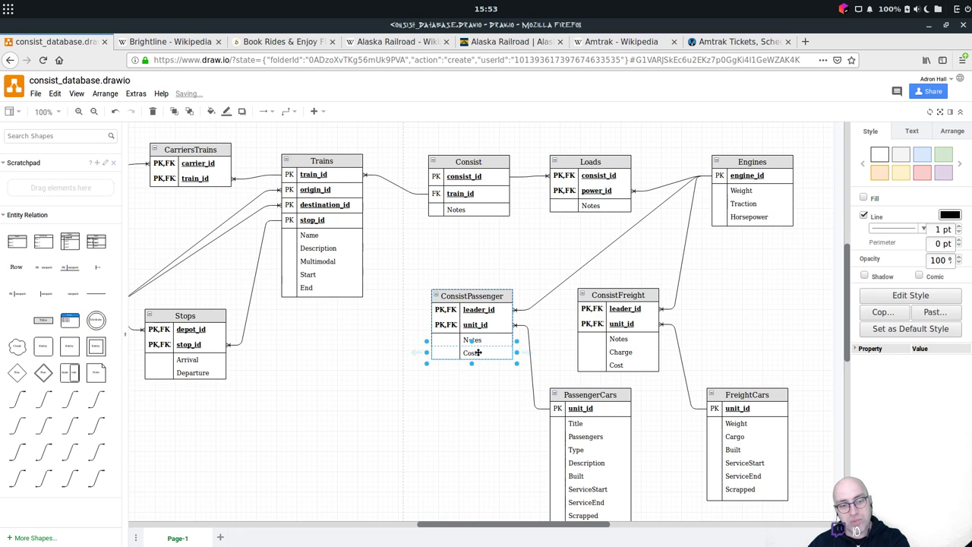
key("Delete")
Delete the Charge and Cost rows from the ConsistFreight table.
left_click(620, 352)
key("Delete")
left_click(620, 352)
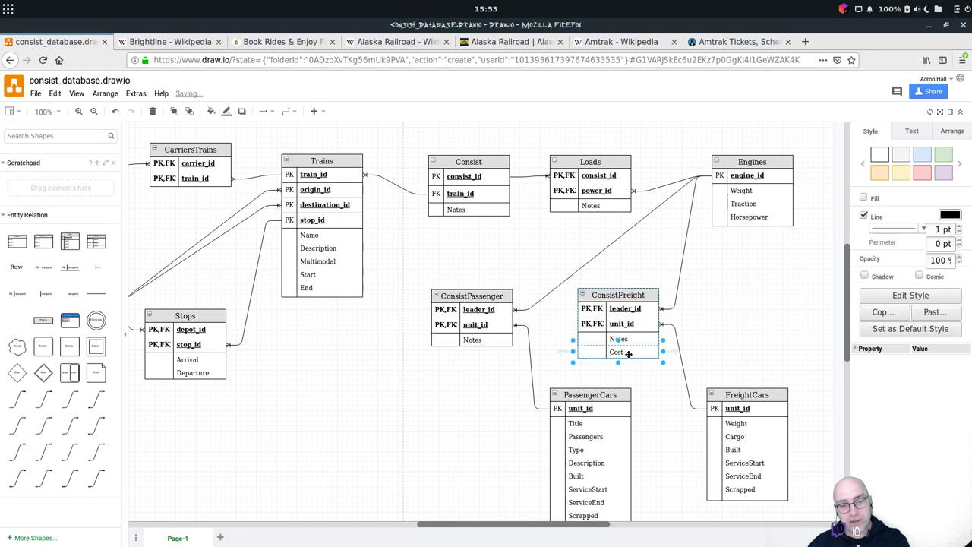
key("Delete")
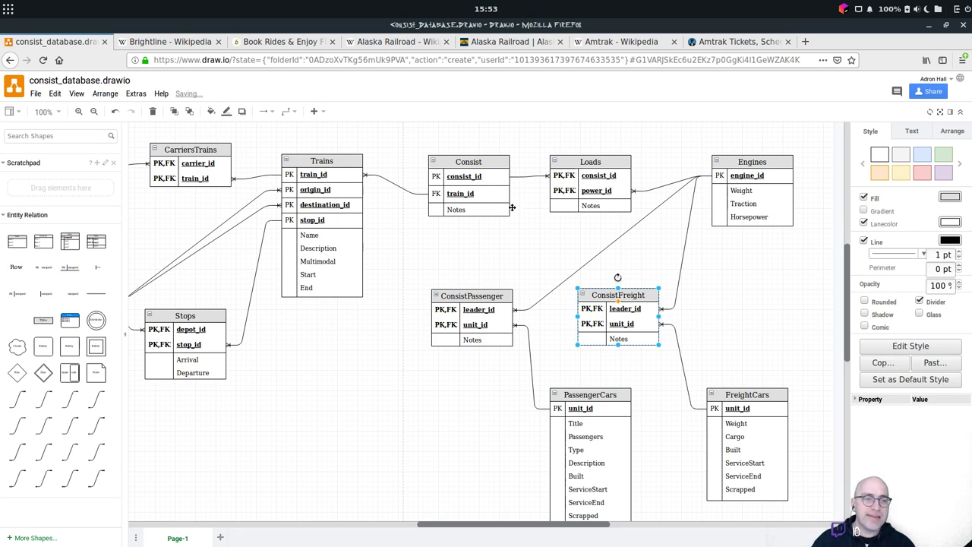
left_click(38, 95)
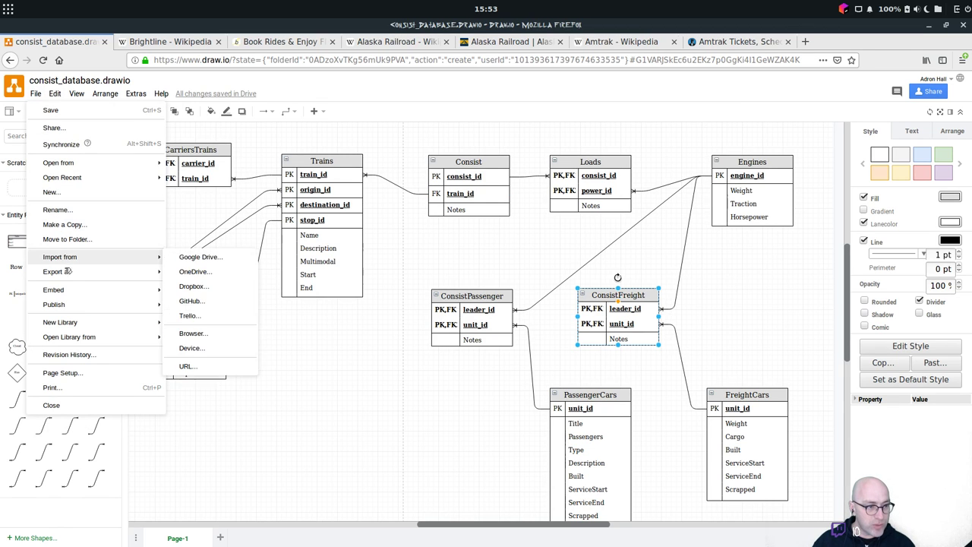
mouse_move(67, 274)
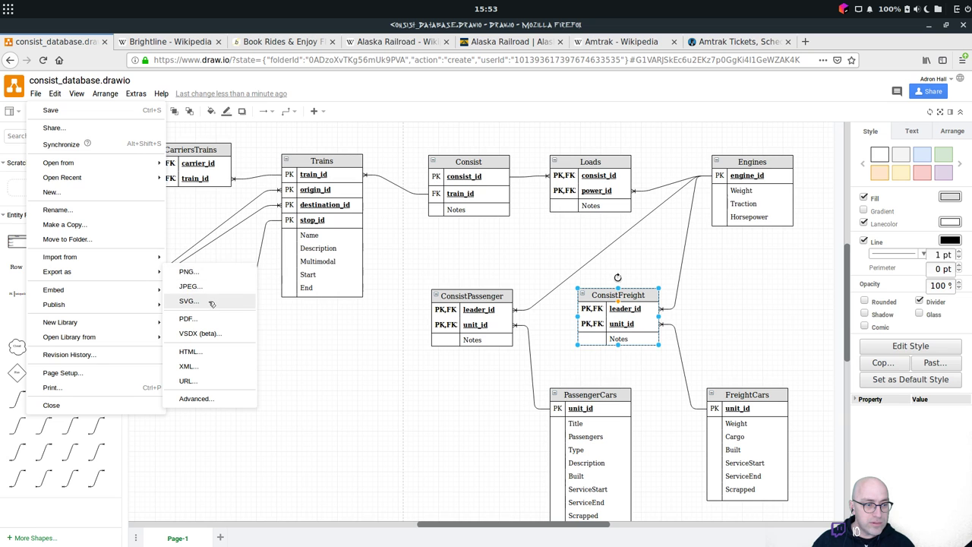
left_click(503, 524)
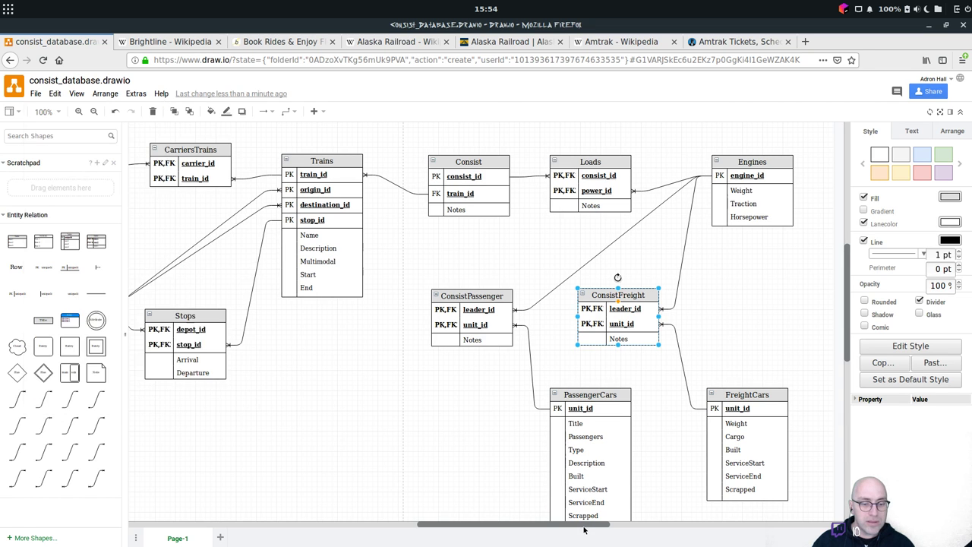
left_click(509, 522)
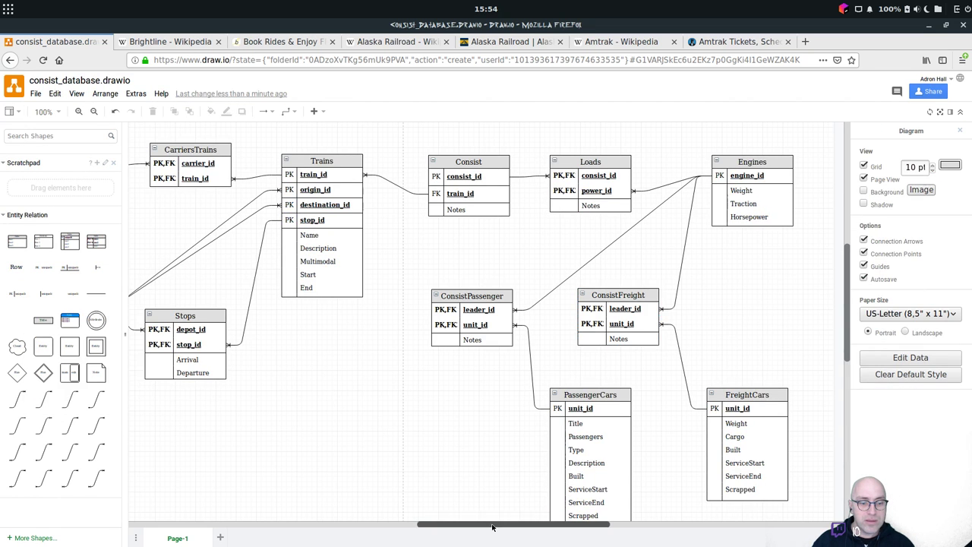
Move the Consist table directly beneath Trains and the Loads table directly beneath Stops.
left_click_drag(509, 523, 500, 501)
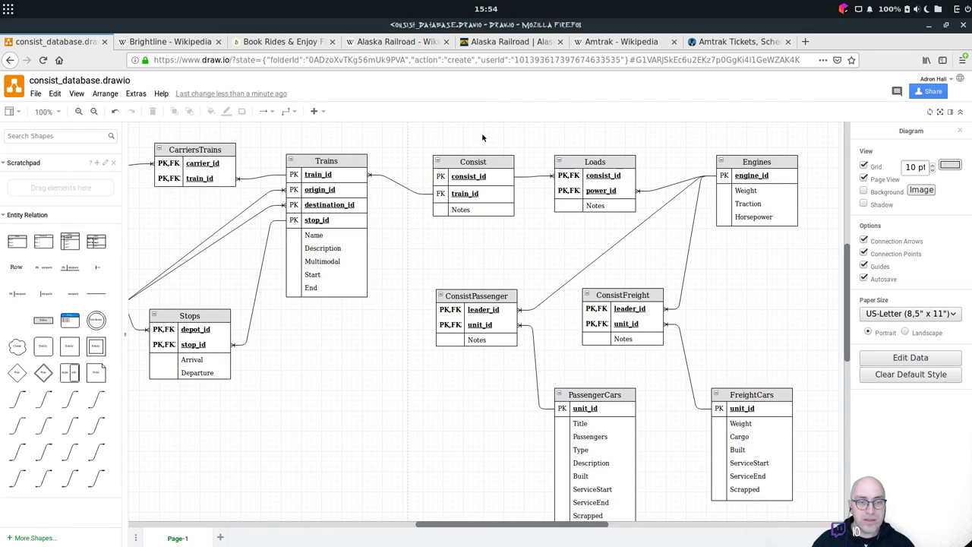
mouse_move(477, 166)
left_mouse_down()
mouse_move(391, 347)
mouse_move(330, 372)
left_mouse_up()
left_click_drag(614, 161, 212, 420)
Move the whole Engines table, with all its rows, directly beneath the Consist table.
left_click_drag(738, 173, 316, 480)
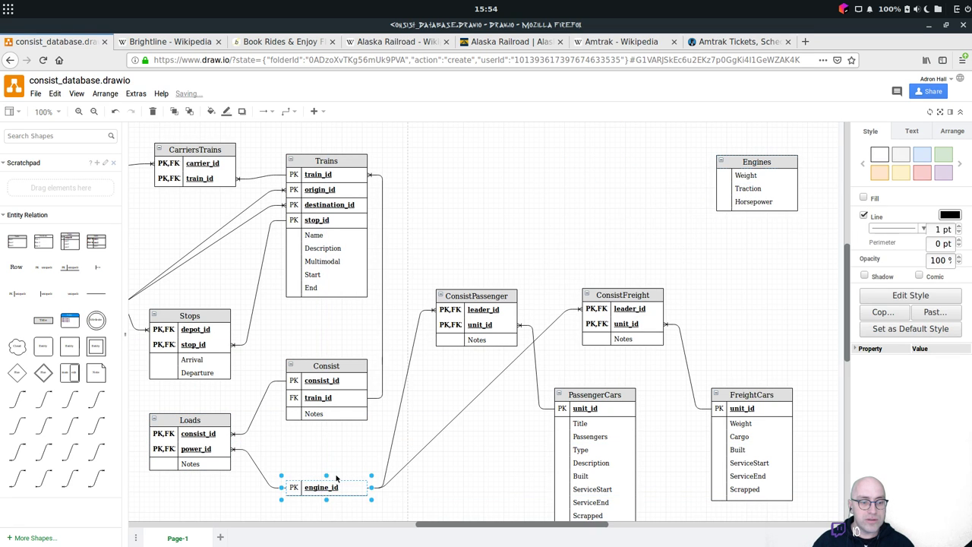
key("ctrl+z")
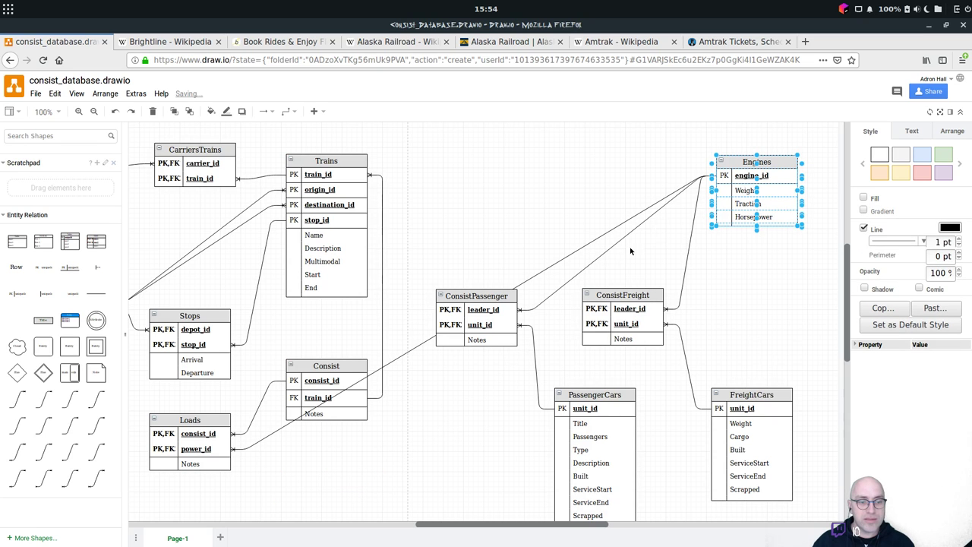
left_click(774, 162)
left_click_drag(780, 162, 351, 489)
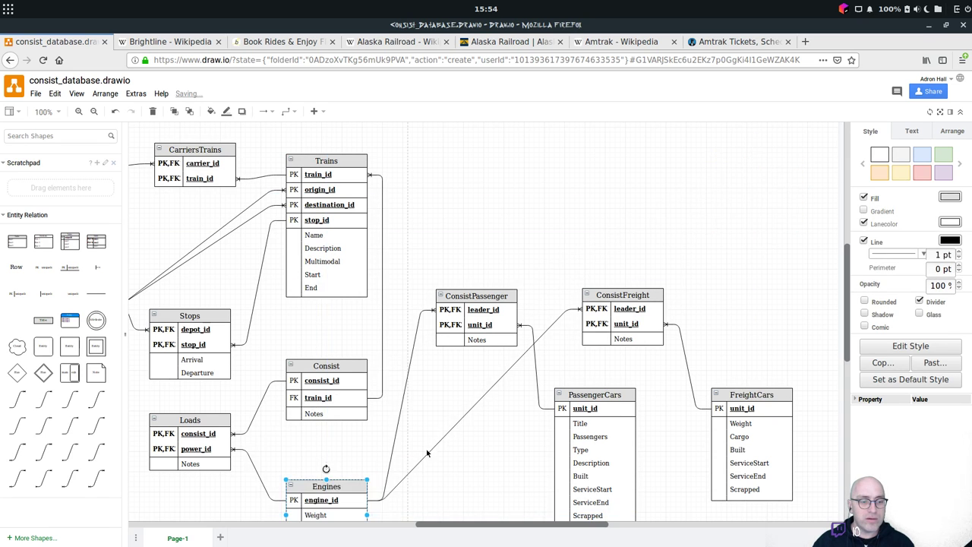
Move the ConsistPassenger table into the column below Depots and the ConsistFreight table below Loads.
left_click(842, 256)
left_click_drag(845, 257, 806, 324)
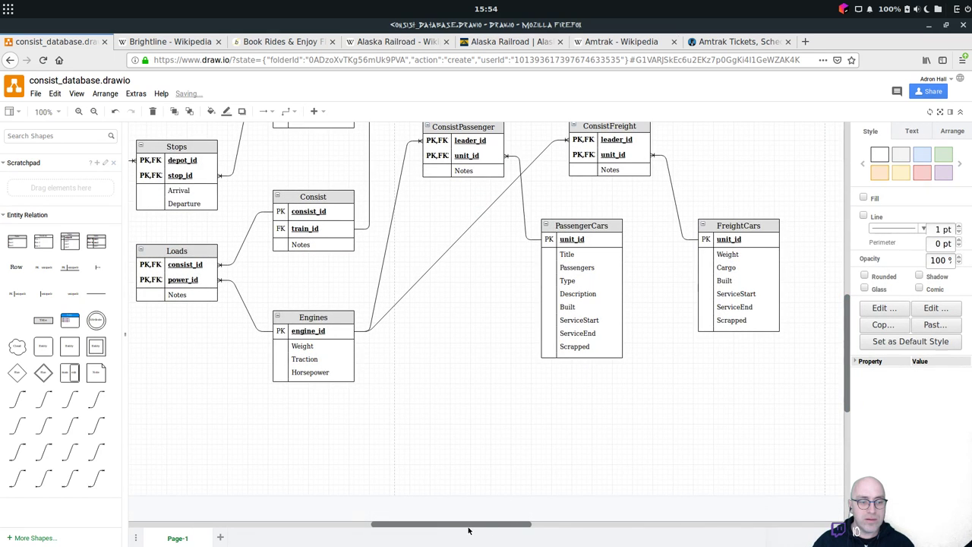
left_click_drag(467, 529, 428, 529)
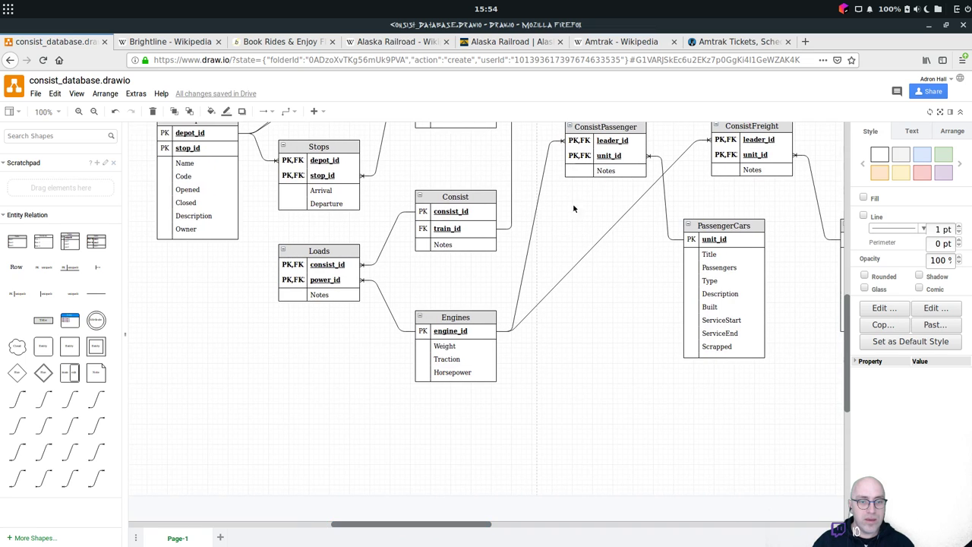
left_click_drag(615, 129, 223, 364)
left_click(627, 127)
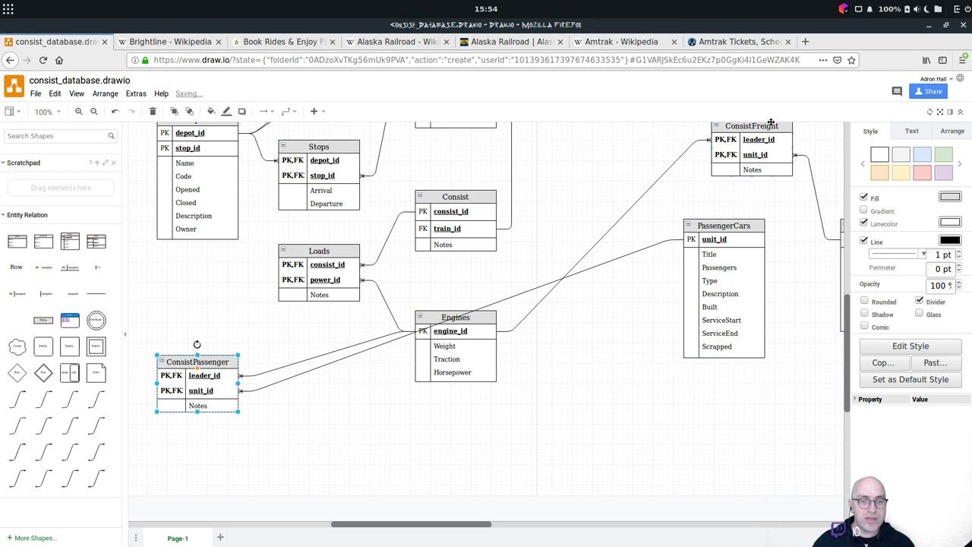
left_click(773, 126)
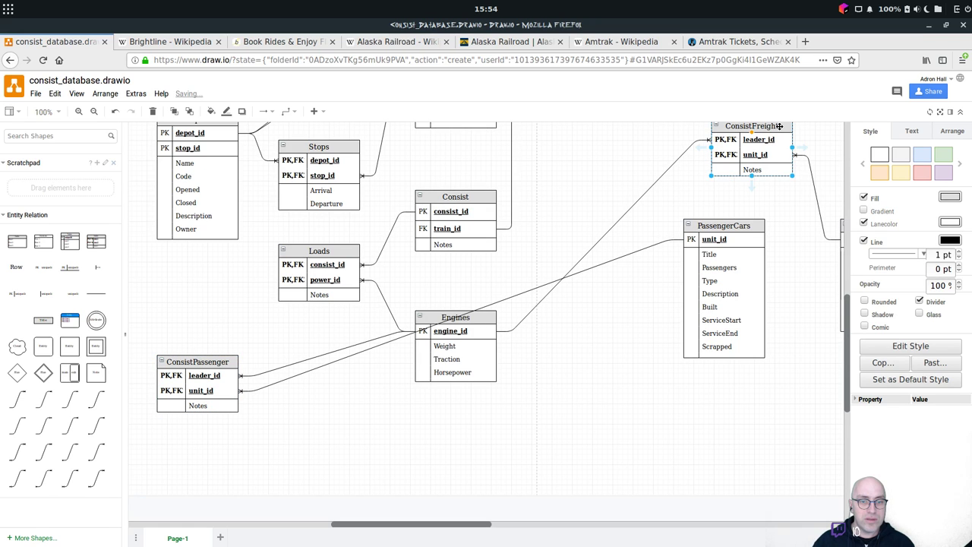
left_click_drag(778, 126, 370, 402)
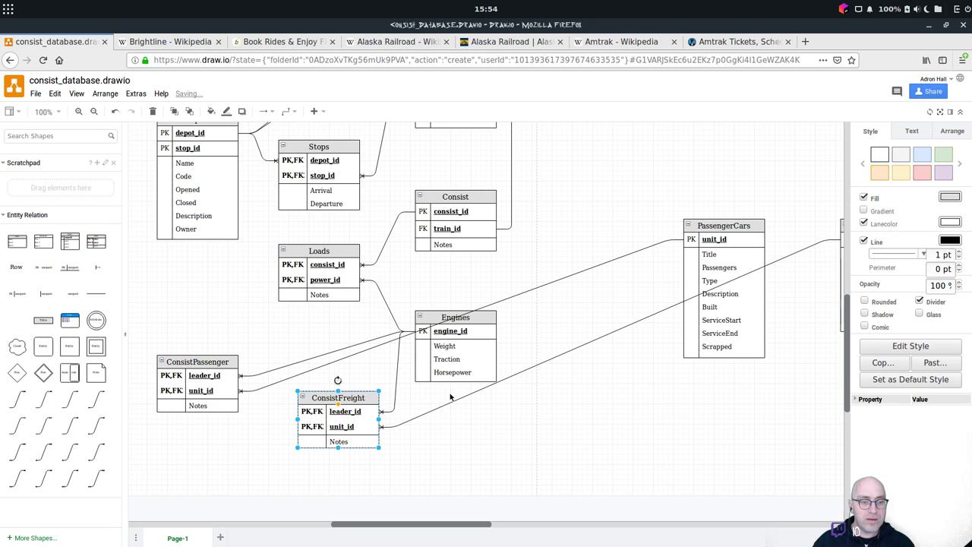
Move the PassengerCars table beneath the ConsistPassenger table.
scroll(774, 374, "down", 4)
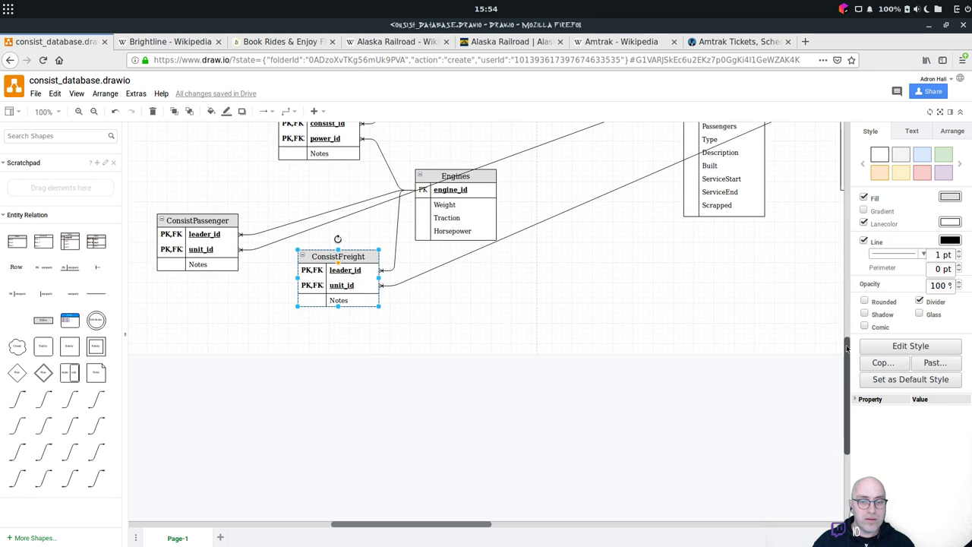
scroll(763, 296, "up", 4)
left_click_drag(752, 215, 216, 447)
left_click_drag(207, 443, 226, 444)
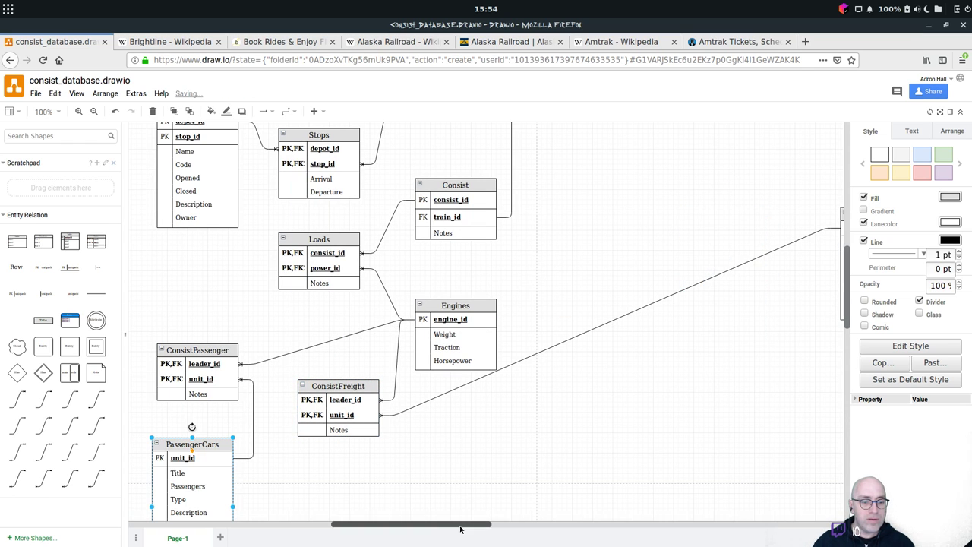
Move the FreightCars table below Engines, diagonally below the ConsistFreight table.
left_click_drag(462, 524, 500, 524)
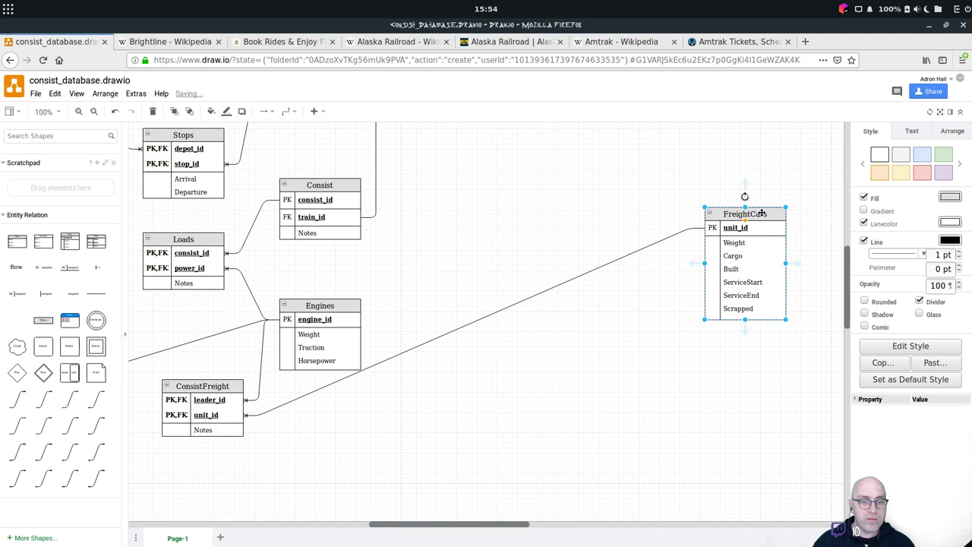
left_click_drag(763, 214, 332, 469)
left_click_drag(434, 465, 437, 465)
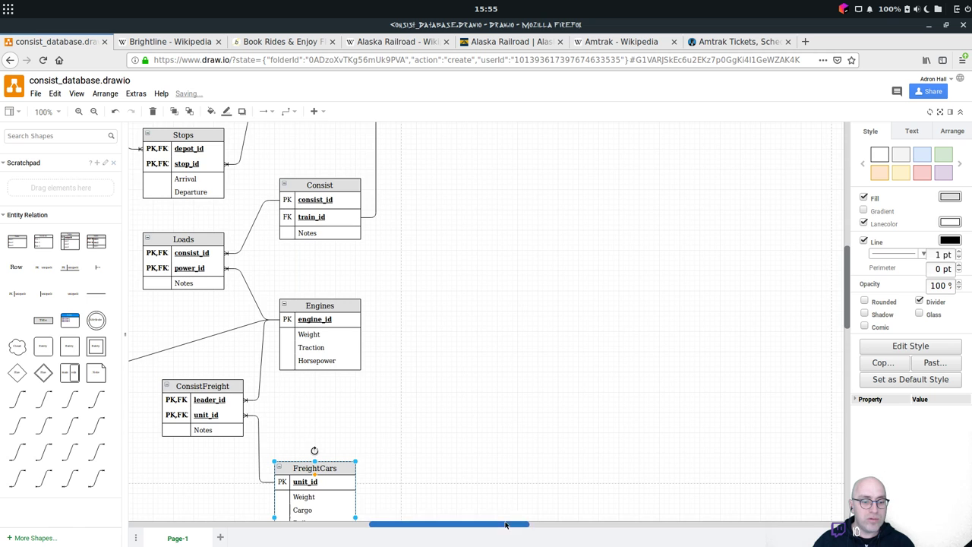
Align PassengerCars closely beneath ConsistPassenger, and move FreightCars directly beneath ConsistFreight in the same column.
left_click_drag(507, 524, 456, 524)
scroll(841, 296, "down", 5)
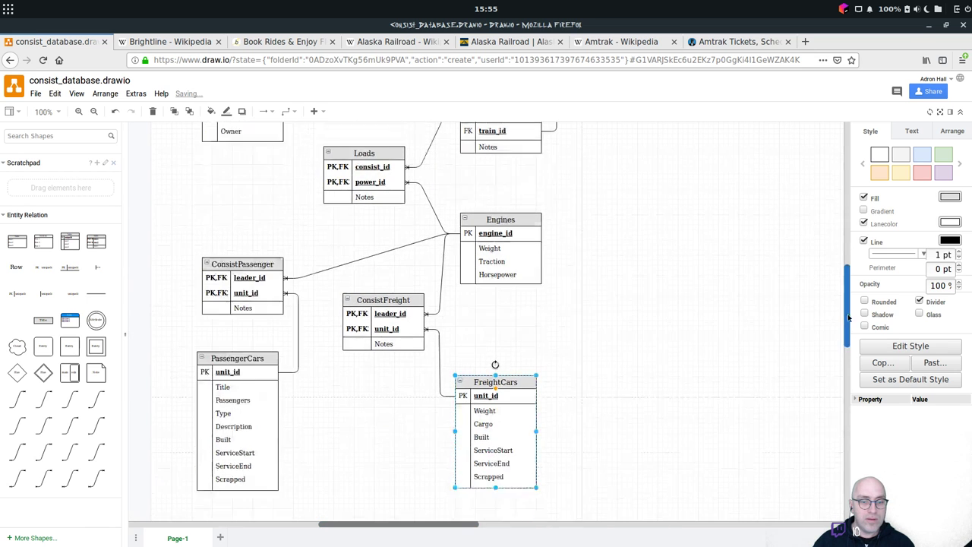
left_click(252, 293)
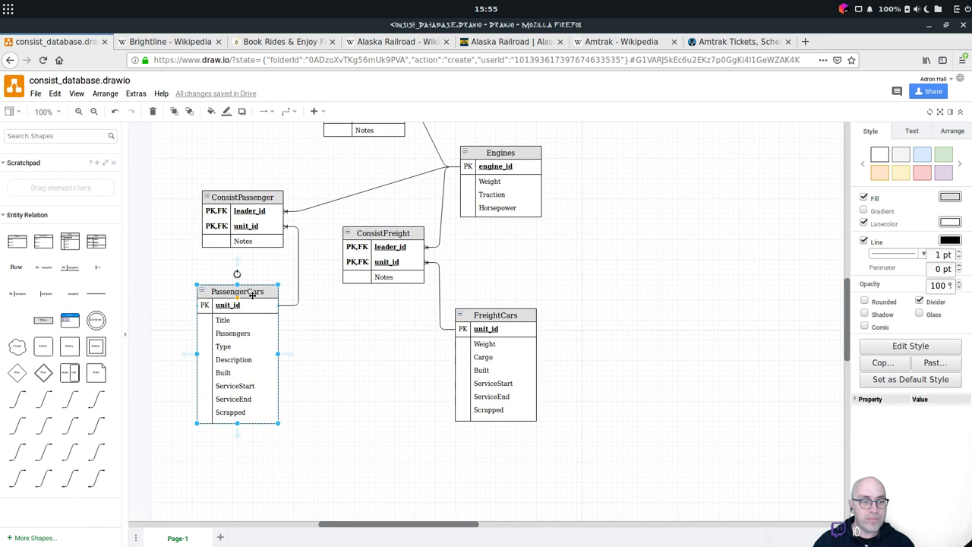
left_click_drag(252, 293, 258, 277)
left_click(478, 310)
left_click_drag(513, 312, 403, 314)
left_click(481, 288)
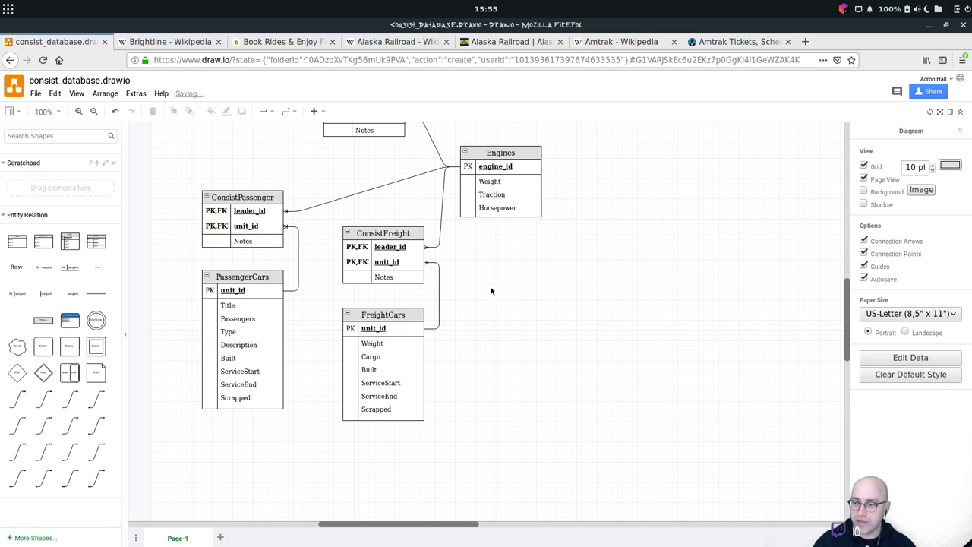
Export the whole diagram as a PNG image at 100% zoom with a transparent background and a copy of the diagram included.
scroll(556, 273, "up", 1)
scroll(556, 274, "up", 9)
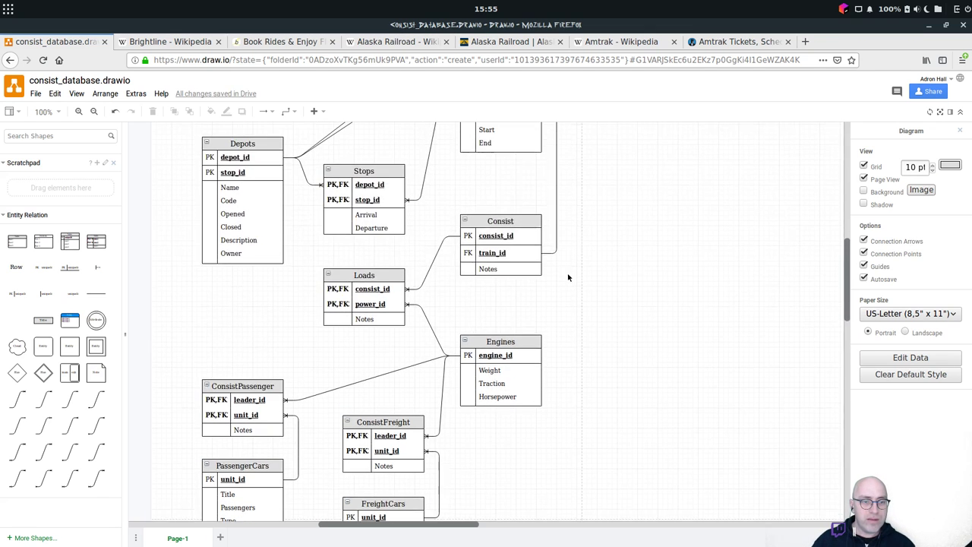
scroll(568, 277, "up", 1)
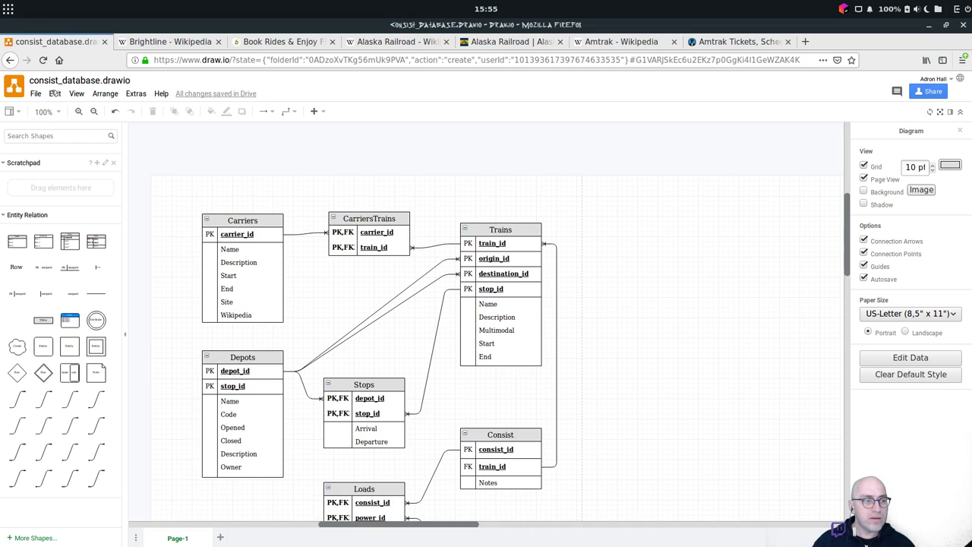
left_click(35, 94)
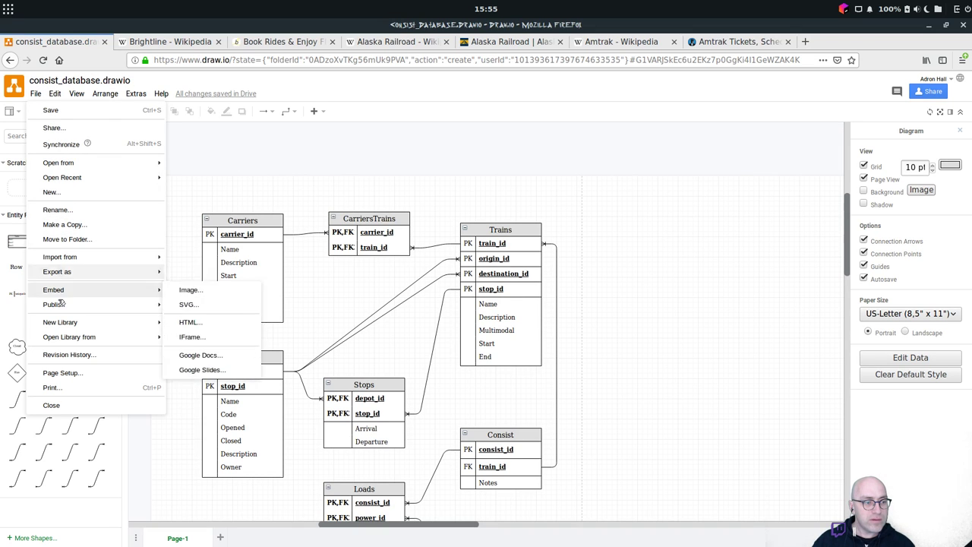
mouse_move(86, 266)
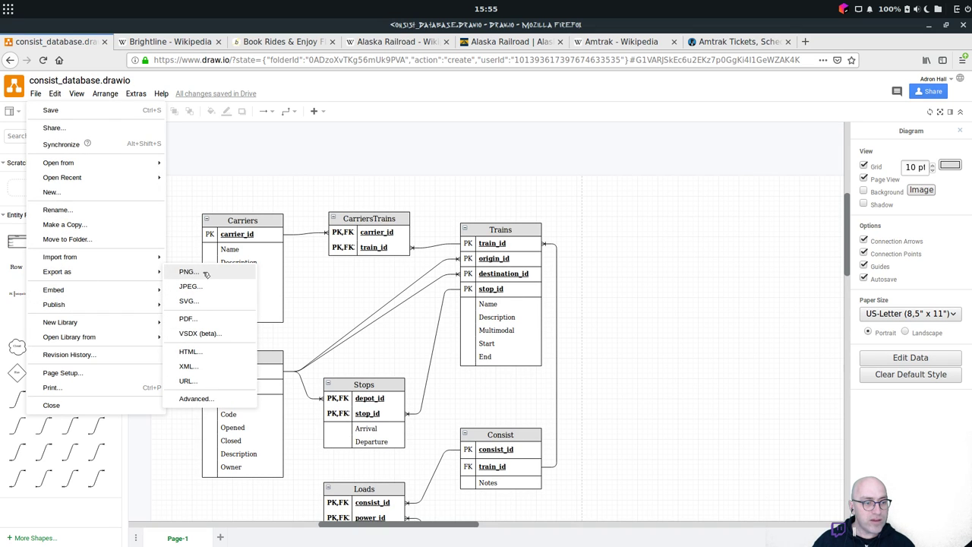
left_click(188, 271)
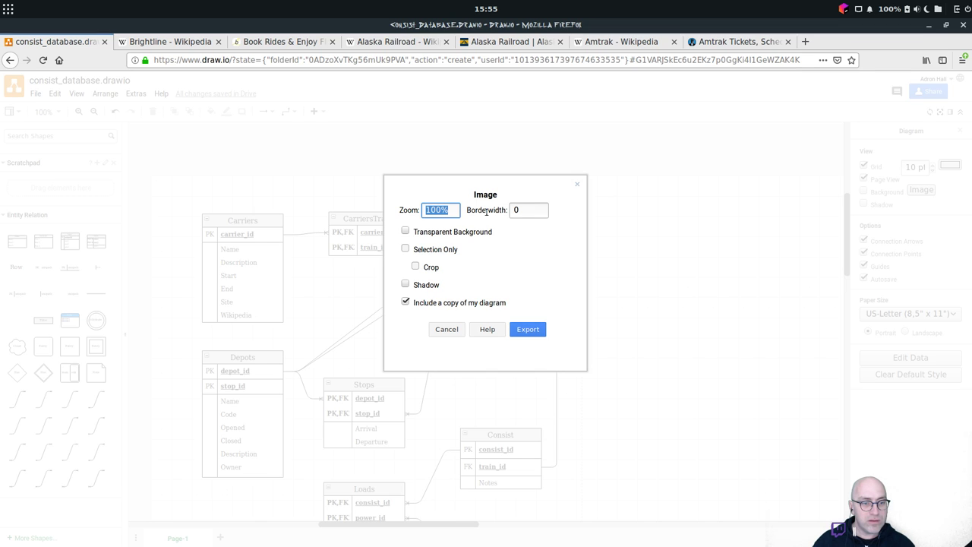
left_click(404, 230)
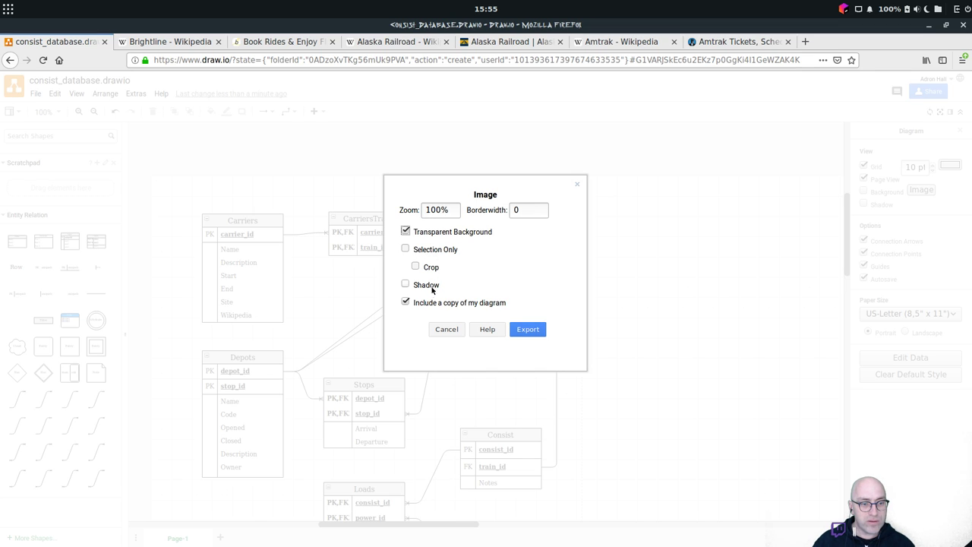
double_click(407, 250)
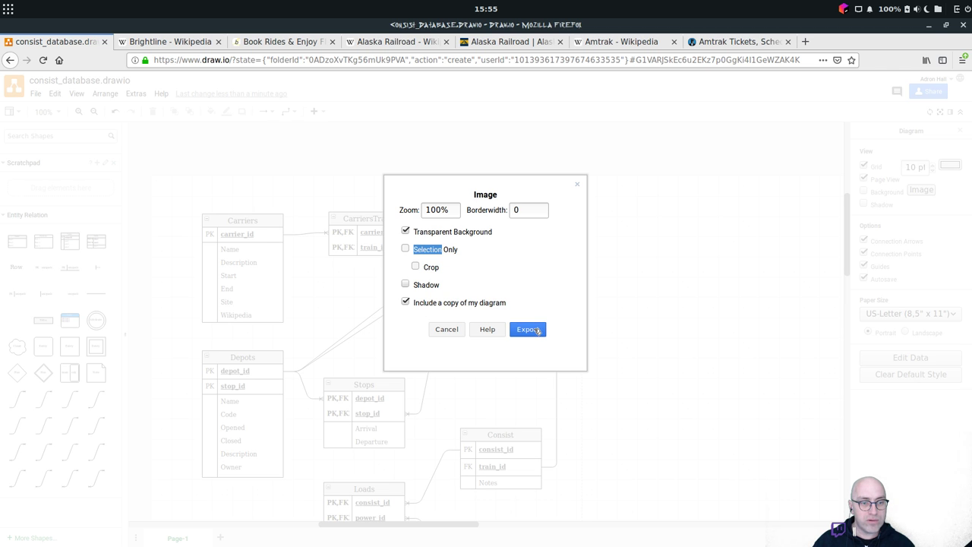
left_click(529, 329)
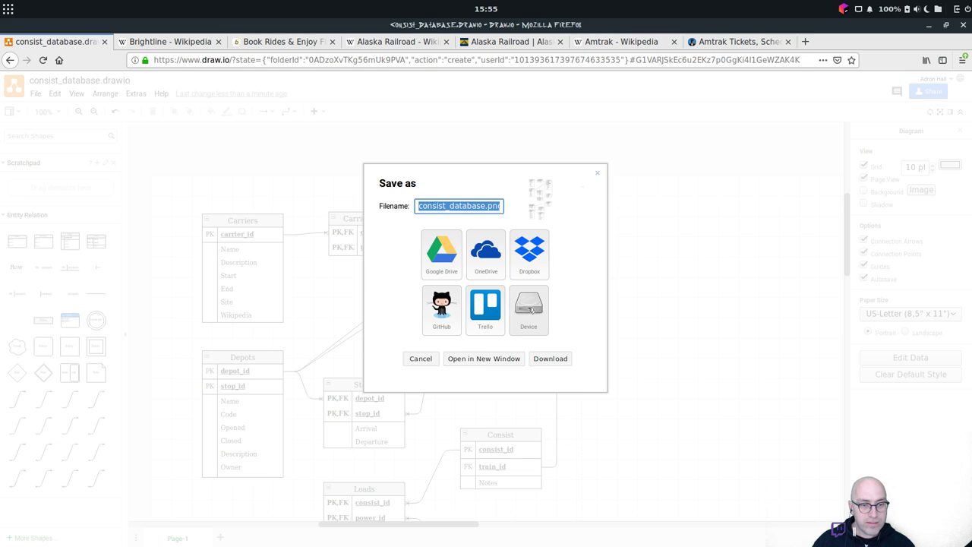
Save the exported image to the device as consist_database.png.
left_click(530, 307)
left_click(413, 301)
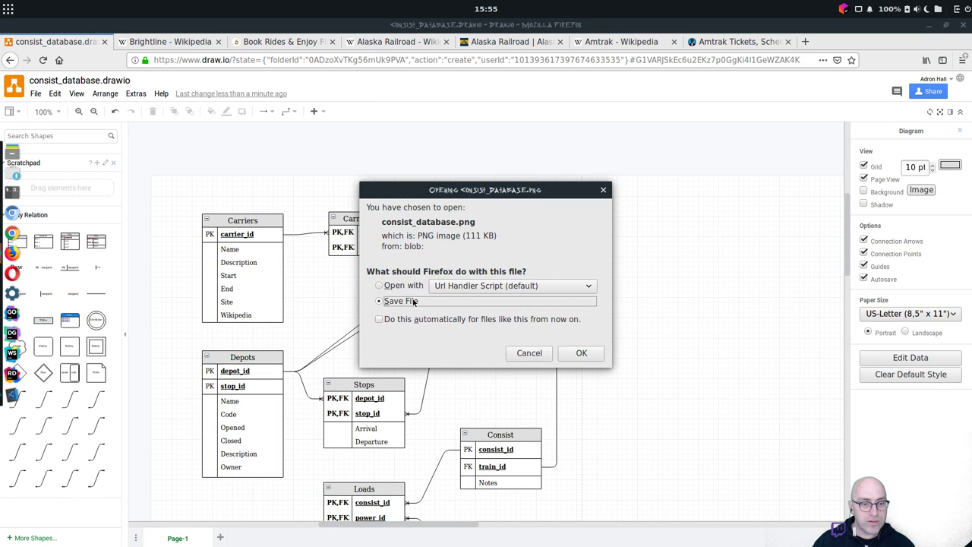
left_click(581, 353)
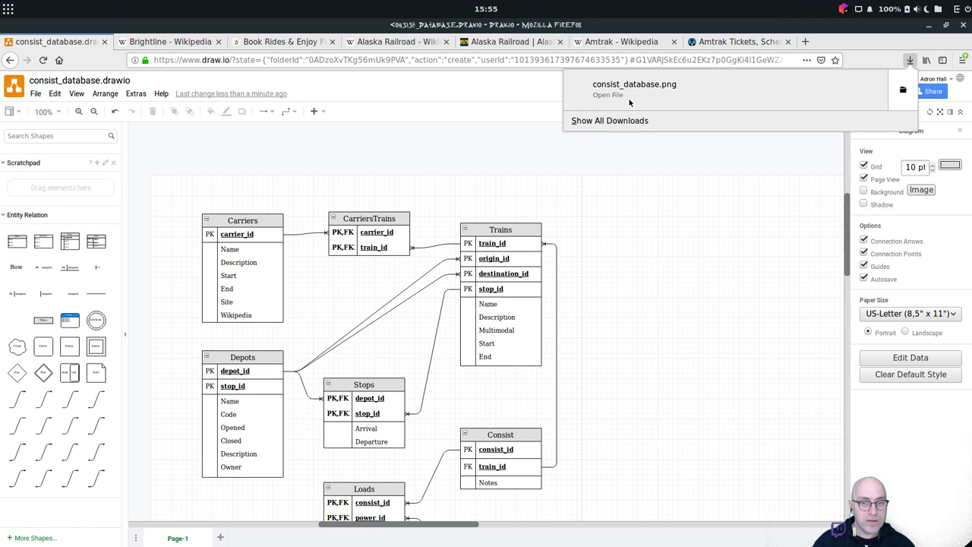
View the exported consist_database.png in a separate browser tab to check the image, and close that tab.
left_click(817, 192)
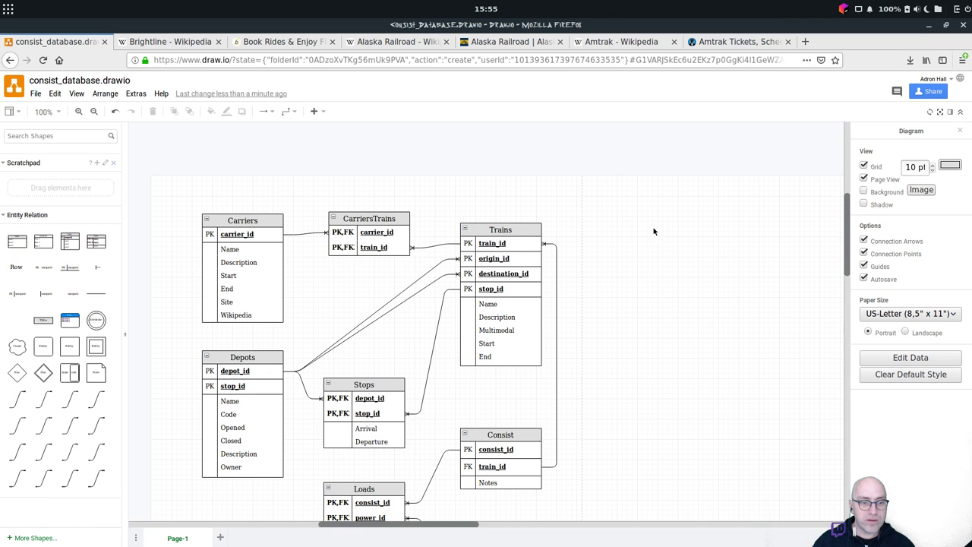
left_click(605, 331)
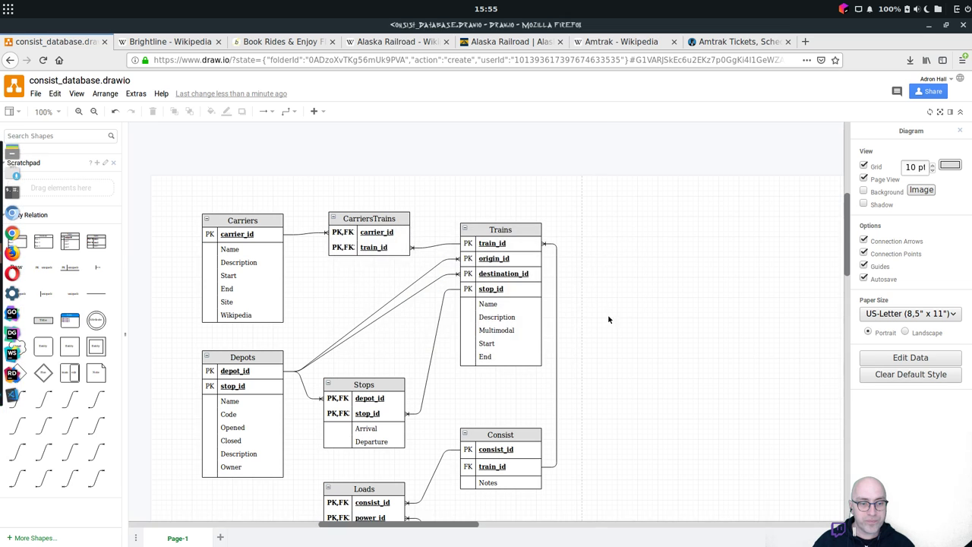
left_click_drag(397, 32, 492, 52)
left_click(241, 82)
double_click(241, 82)
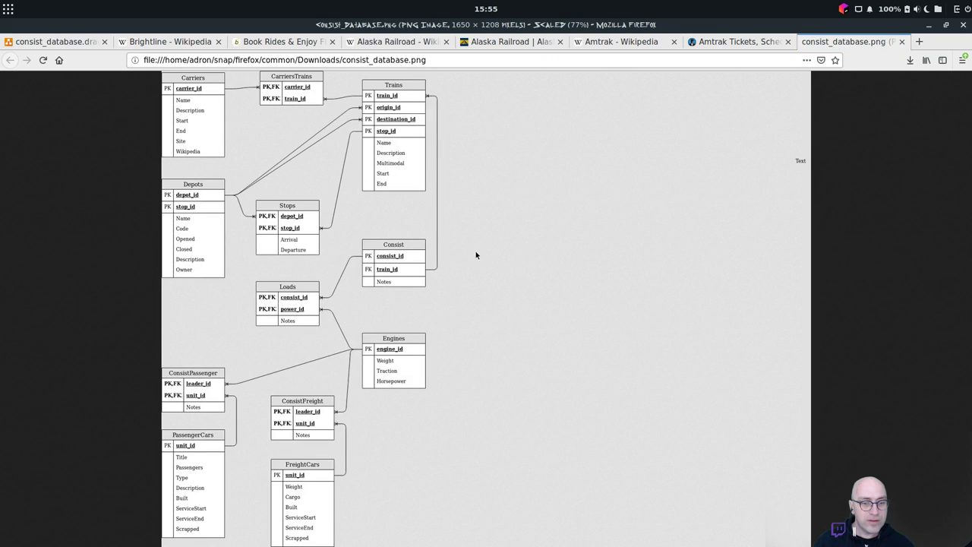
key("ctrl+w")
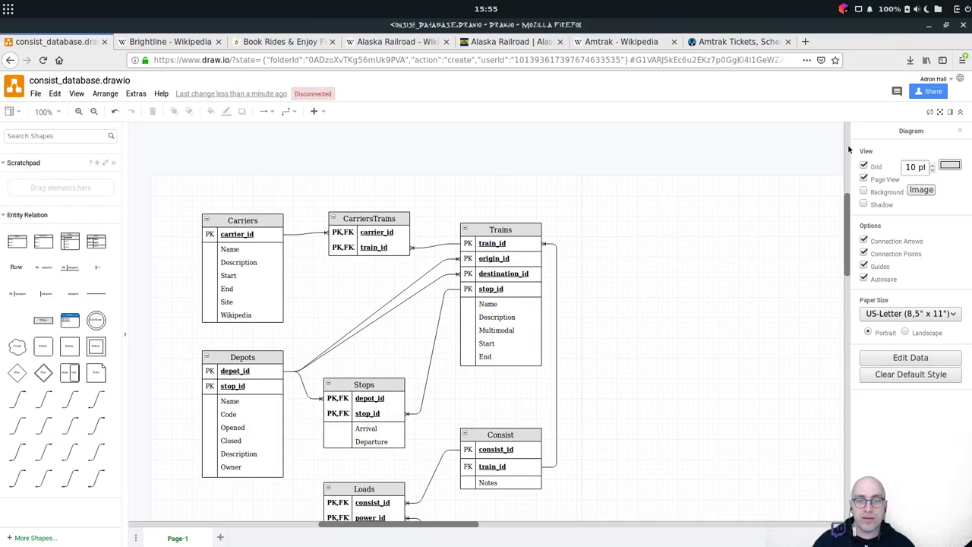
Delete the stray "Text" label far to the right of the tables on the diagram page.
left_click_drag(784, 529, 759, 523)
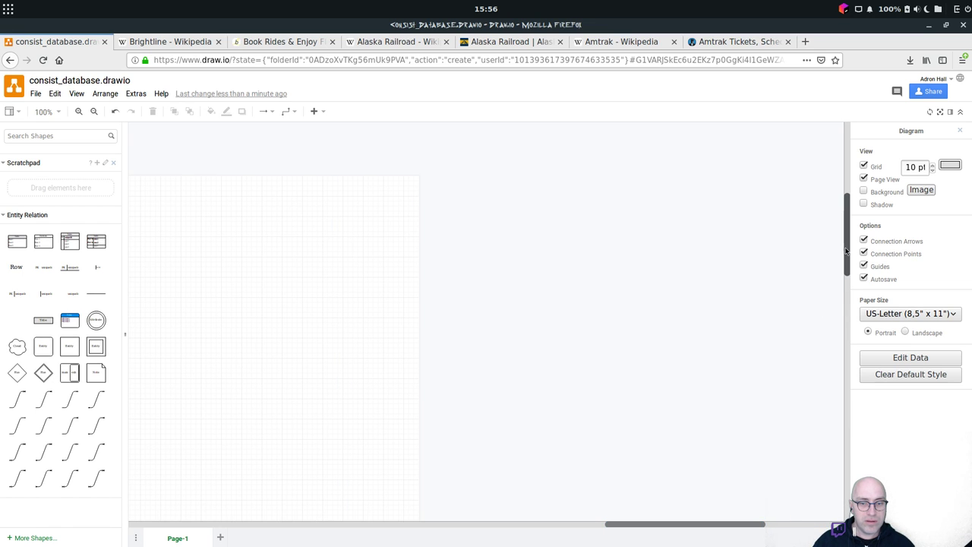
mouse_move(846, 259)
left_mouse_down()
mouse_move(847, 489)
mouse_move(852, 224)
mouse_move(850, 253)
left_mouse_up()
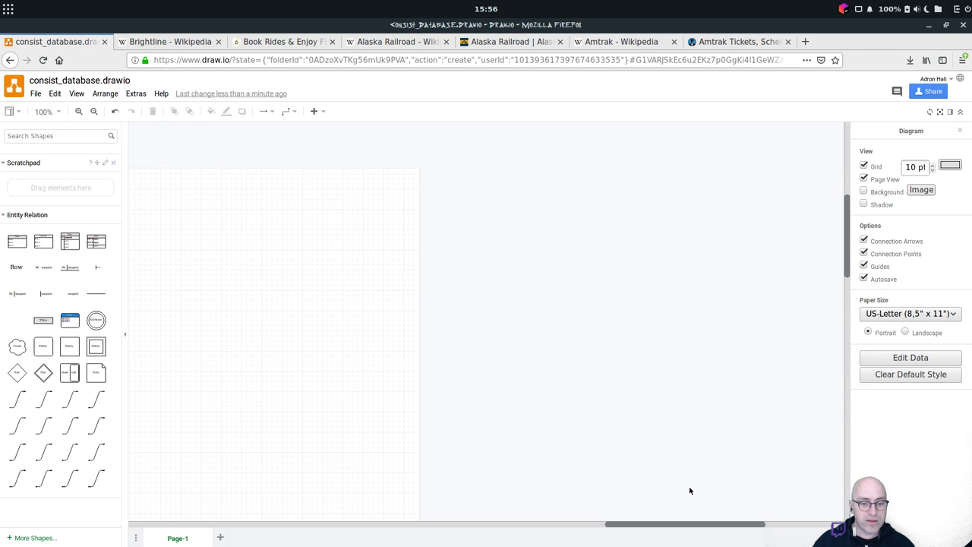
left_click_drag(666, 524, 589, 529)
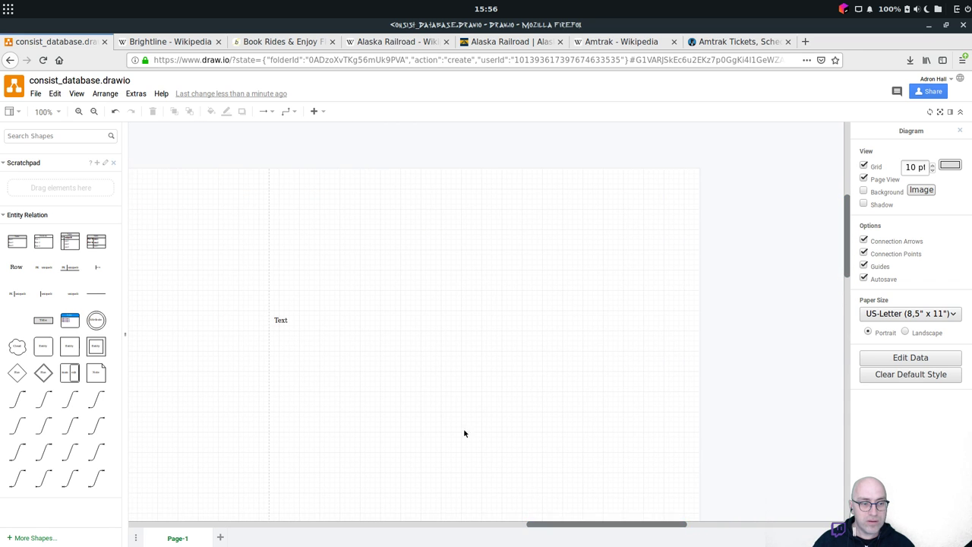
left_click(282, 324)
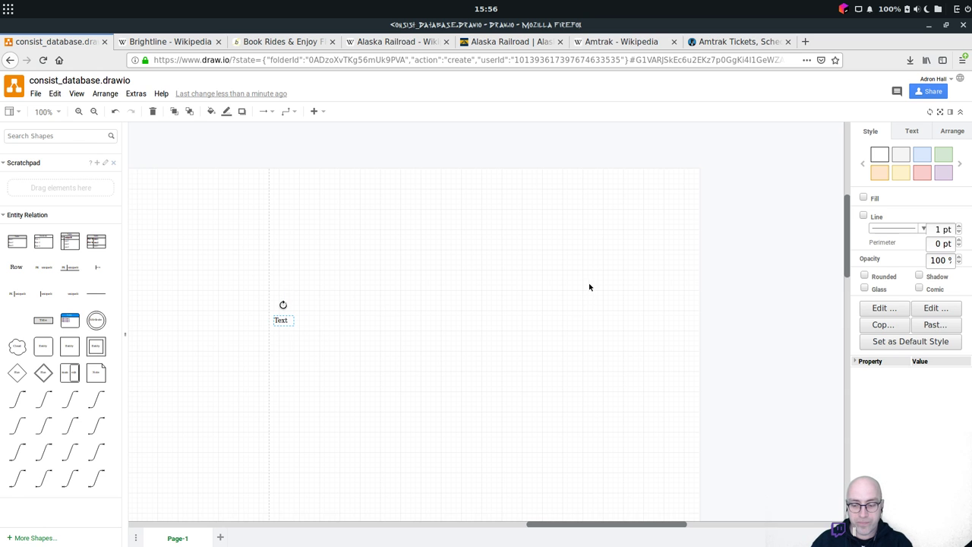
key("Delete")
Export the diagram as a PNG with a transparent background and a diagram copy included, saving it to the device as consist_database.png.
left_click_drag(605, 524, 366, 523)
scroll(774, 244, "down", 3)
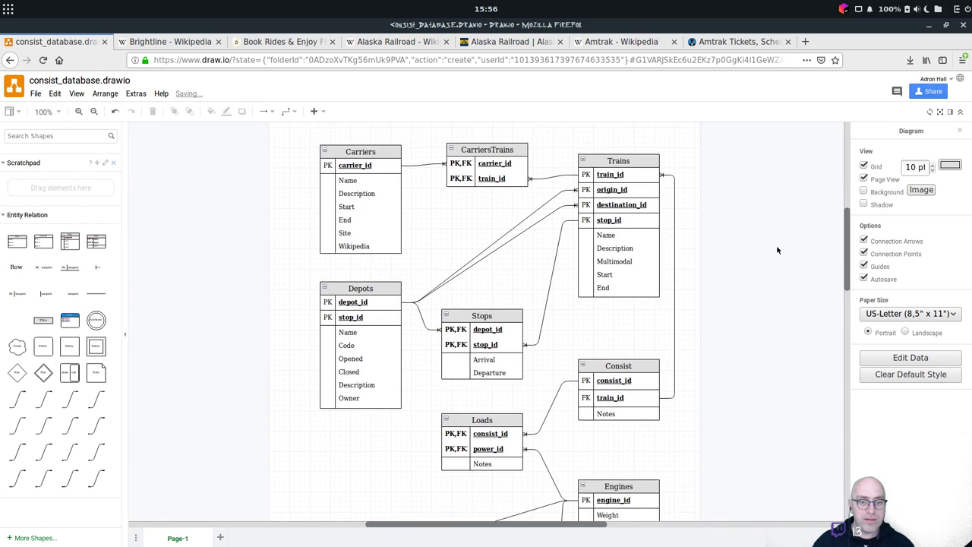
left_click_drag(845, 247, 847, 220)
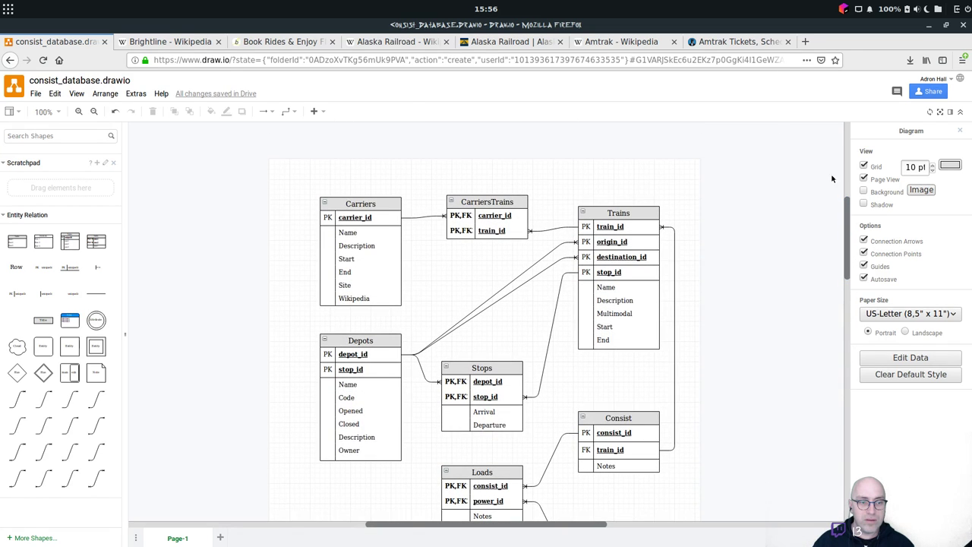
left_click(36, 93)
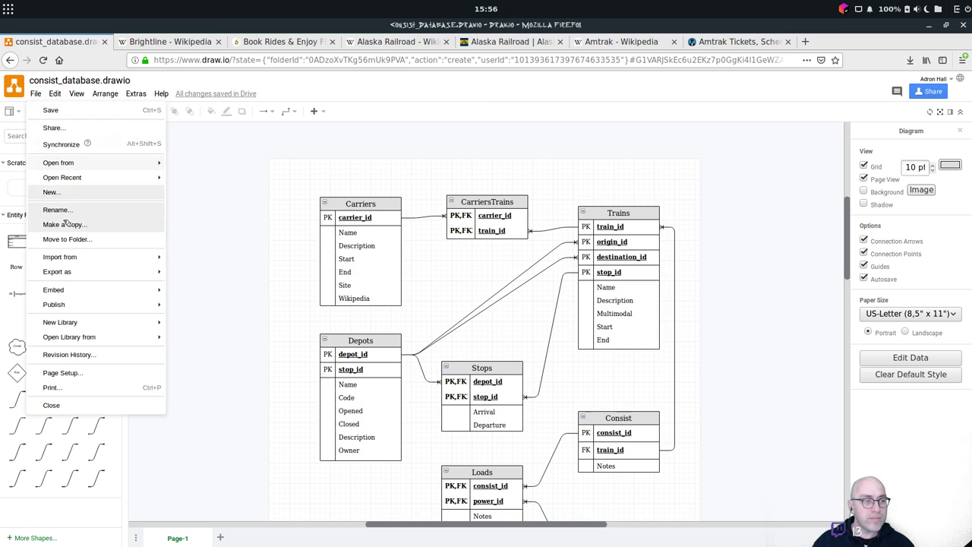
mouse_move(73, 278)
left_click(188, 271)
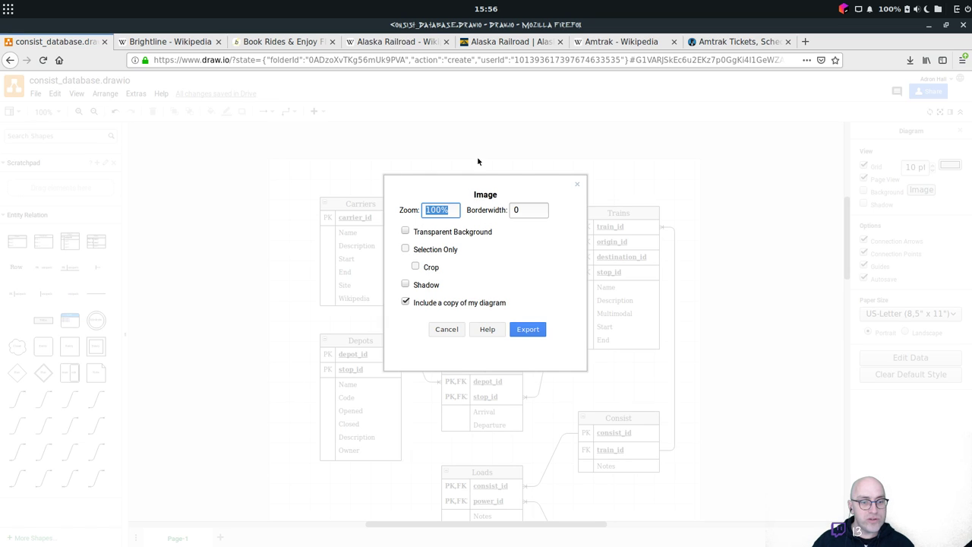
left_click(452, 234)
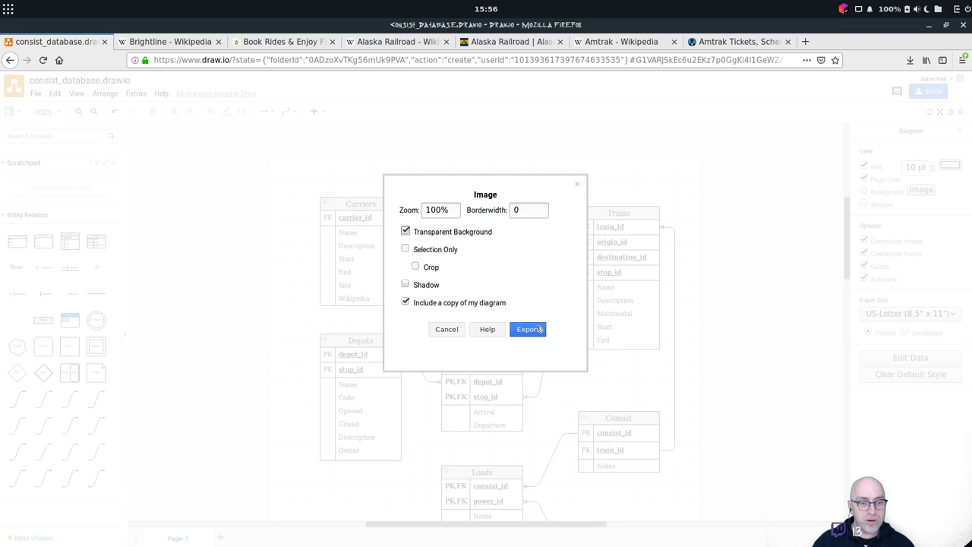
left_click(534, 329)
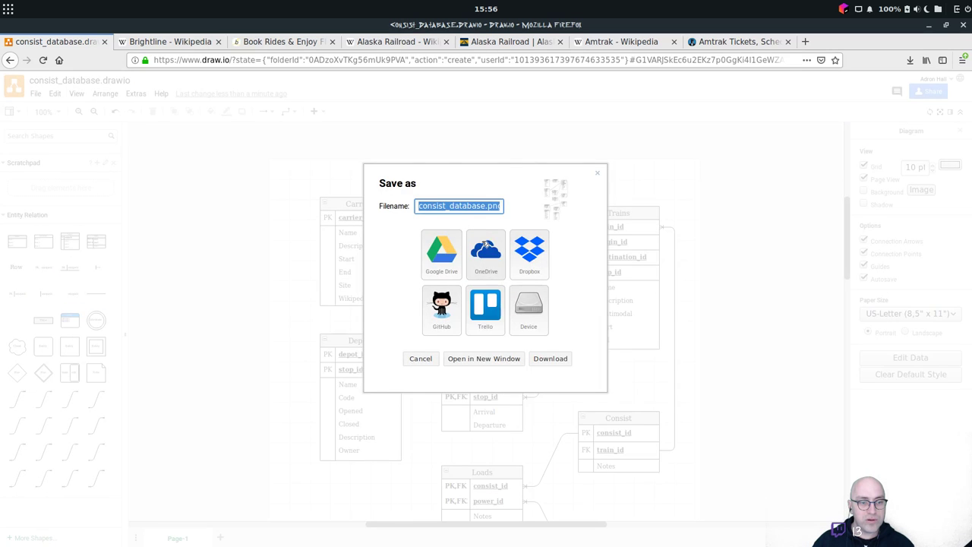
left_click(526, 302)
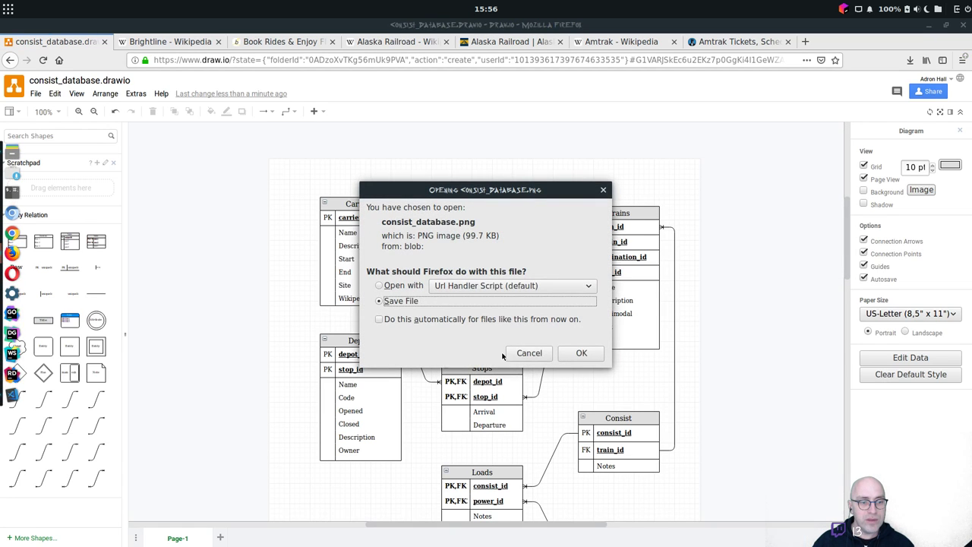
left_click(581, 353)
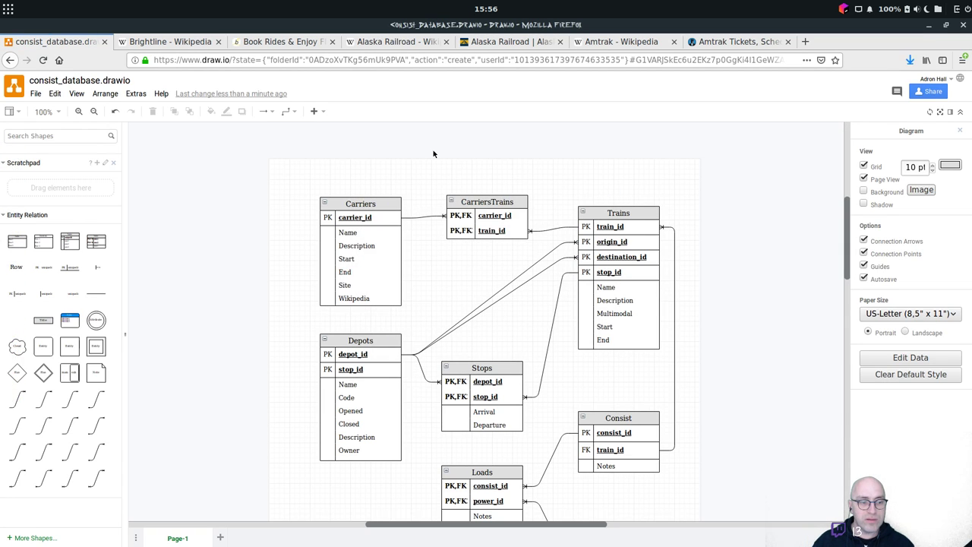
Export the diagram as a JPEG at 100% zoom and save it to the device as consist_database.jpg.
left_click(36, 94)
mouse_move(76, 272)
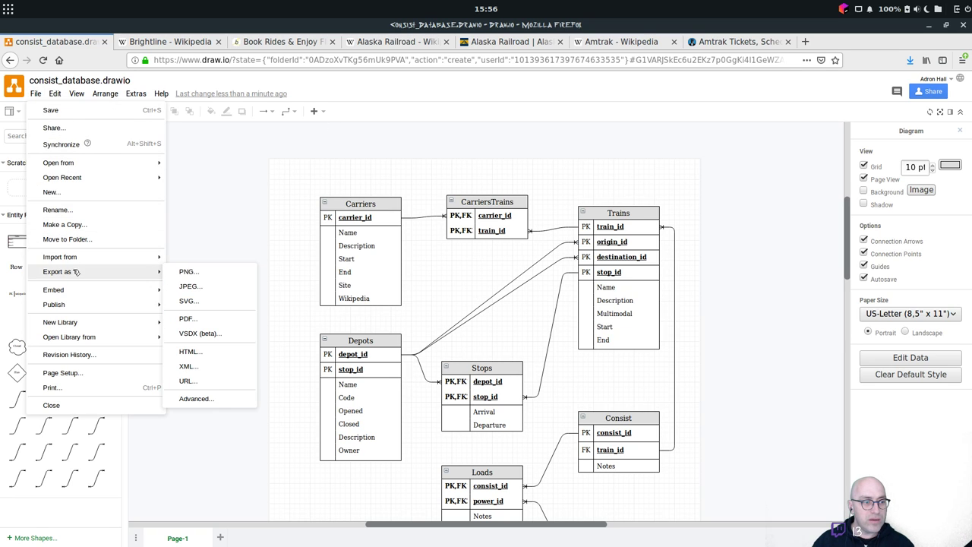
left_click(180, 287)
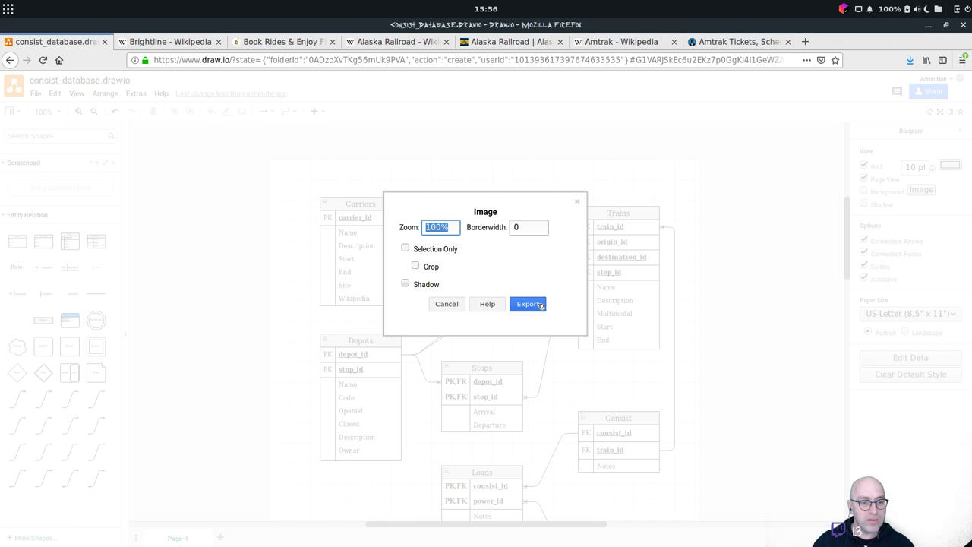
left_click(535, 305)
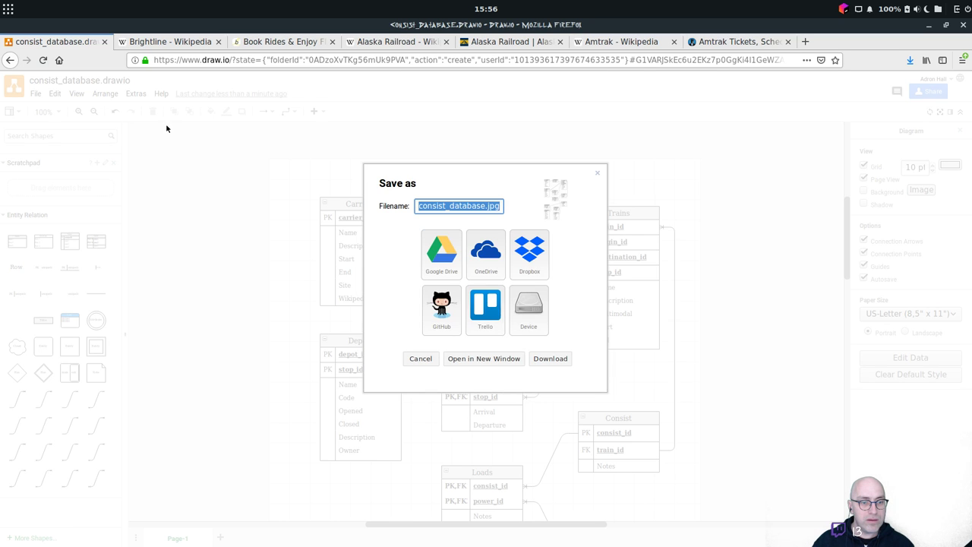
left_click(525, 308)
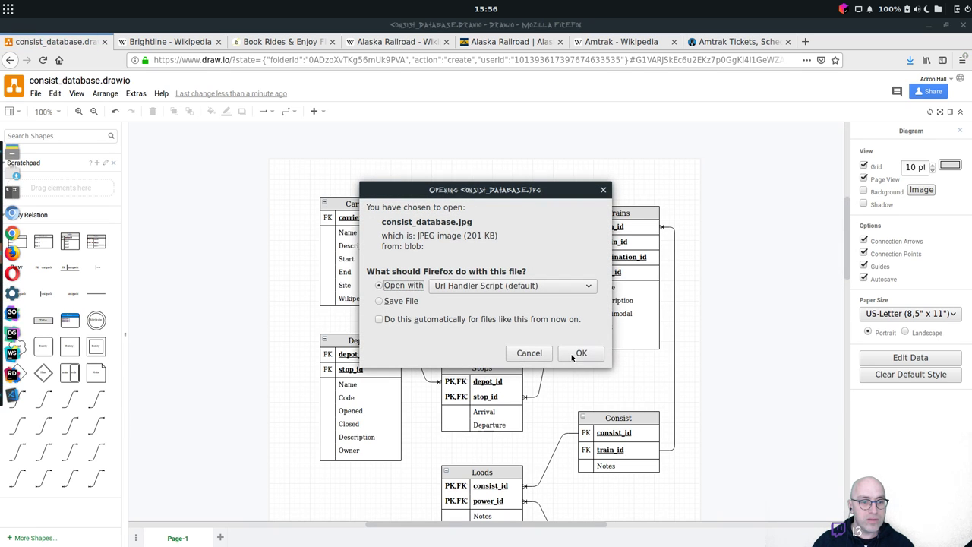
left_click(380, 300)
left_click(582, 354)
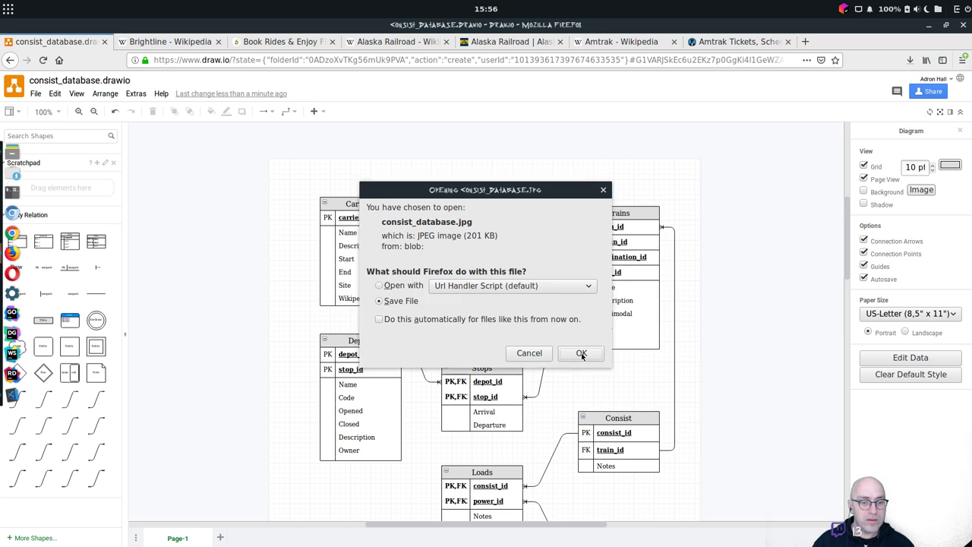
Export the diagram as an SVG with a transparent background and embedded images, saving it to the device as consist_database.svg.
left_click(35, 93)
mouse_move(98, 273)
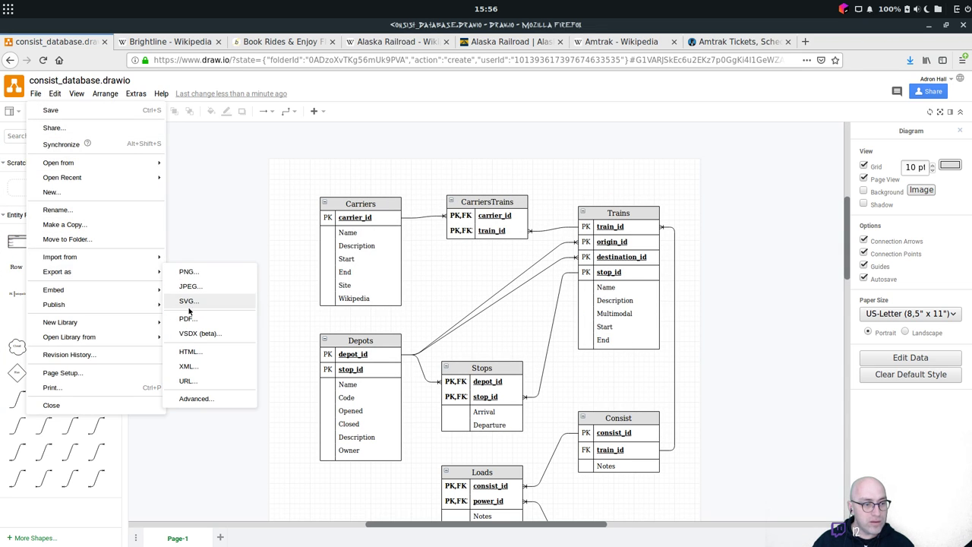
left_click(219, 306)
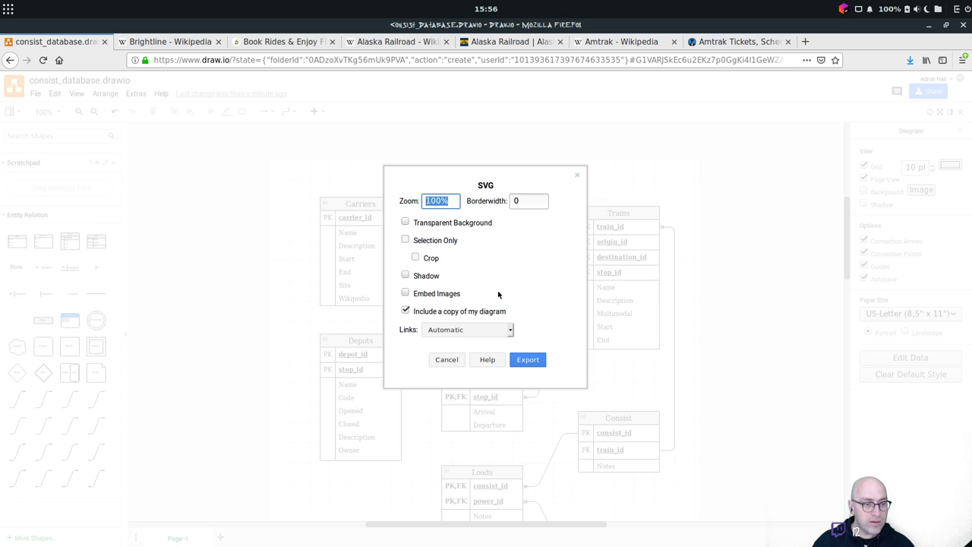
left_click(464, 224)
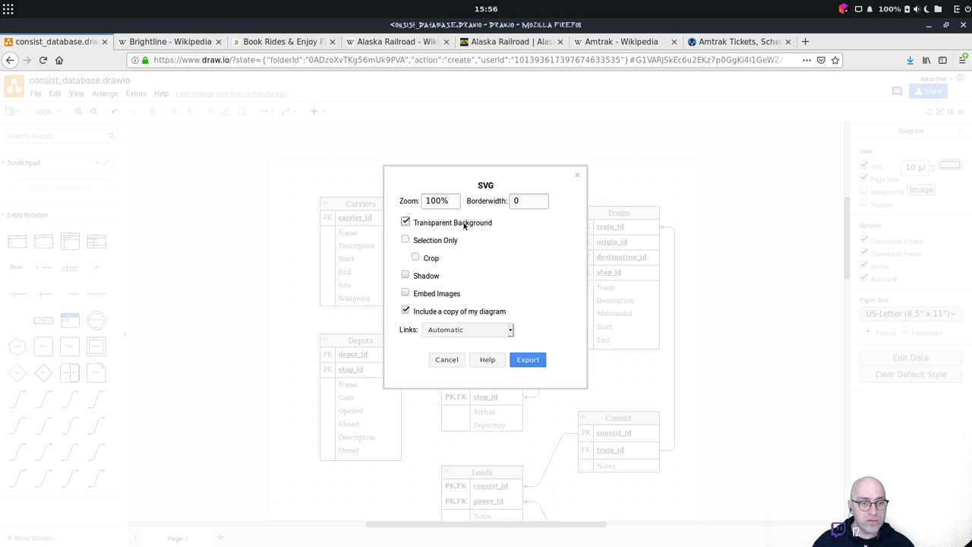
left_click(406, 294)
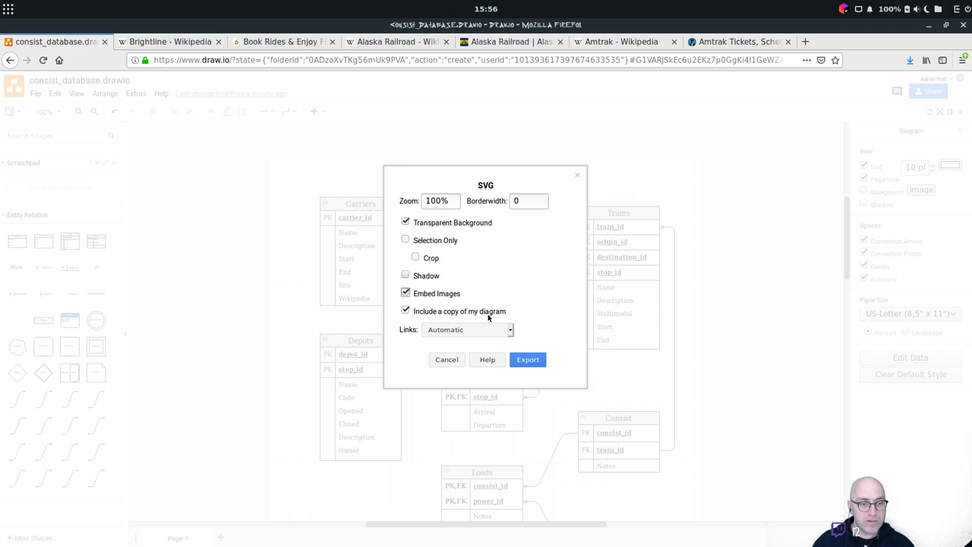
left_click(498, 328)
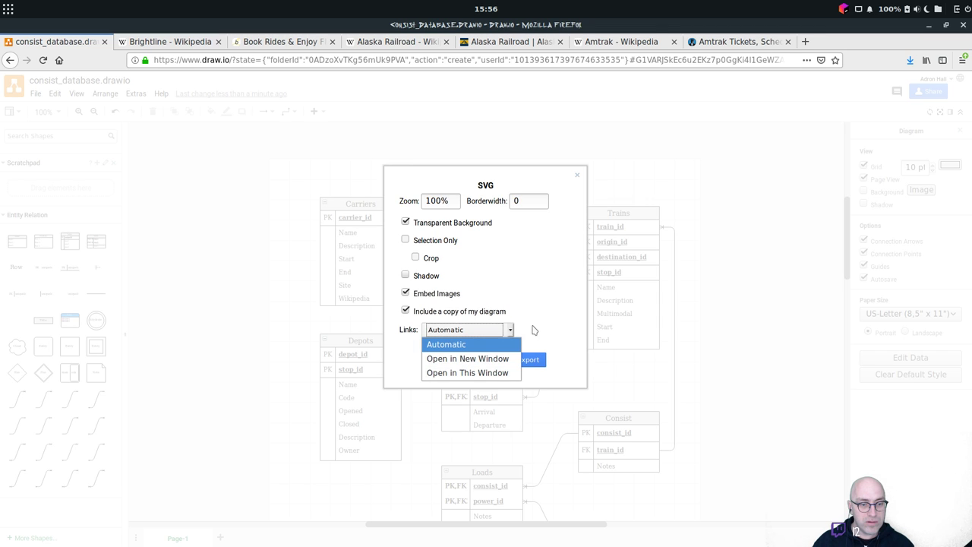
left_click(532, 329)
left_click(532, 360)
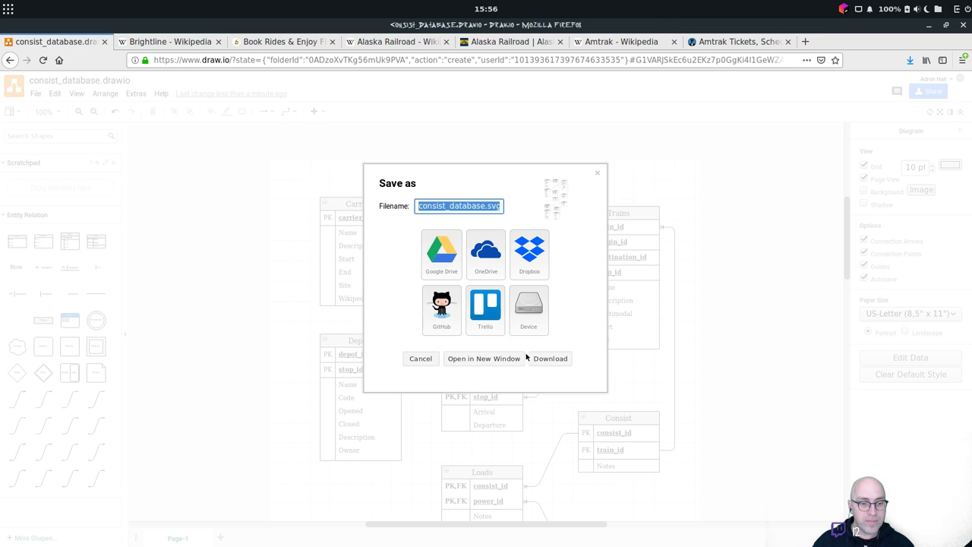
left_click(522, 298)
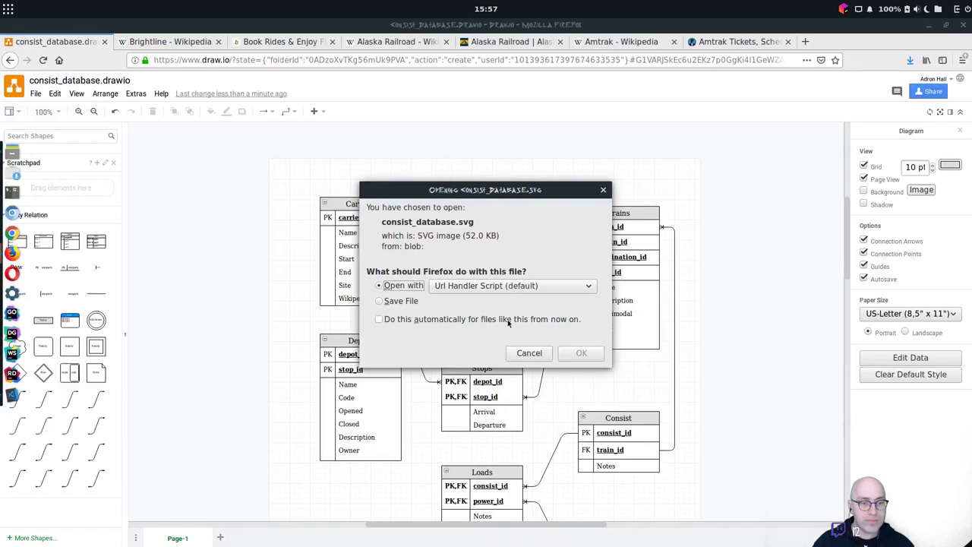
left_click(382, 301)
left_click(580, 354)
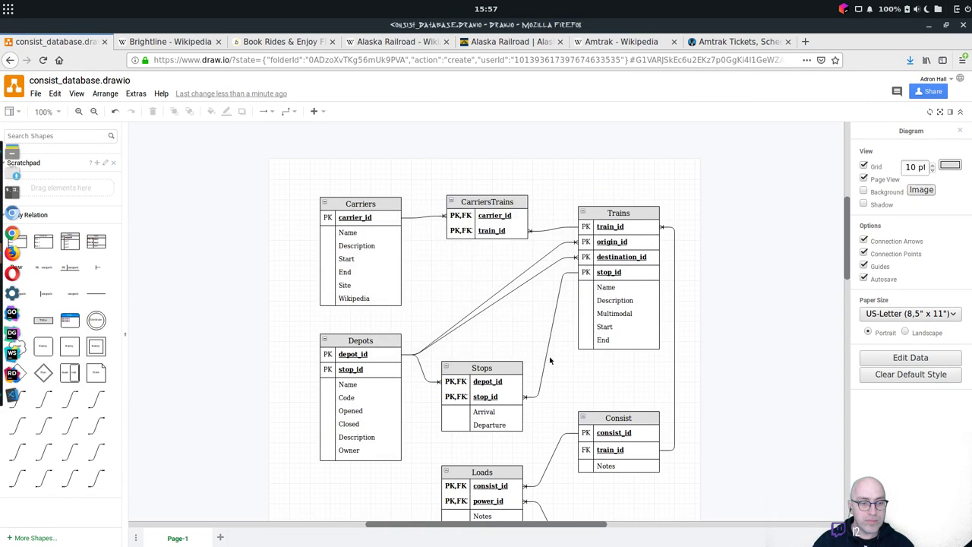
Start an HTML export of the diagram with a diagram copy included and automatic links, and set its border color to 99CCFF.
left_click(36, 94)
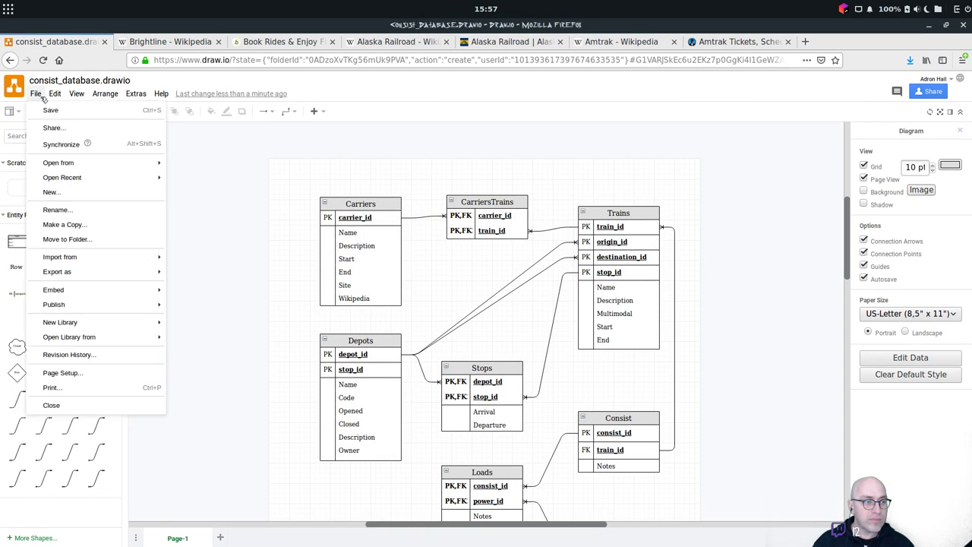
mouse_move(106, 258)
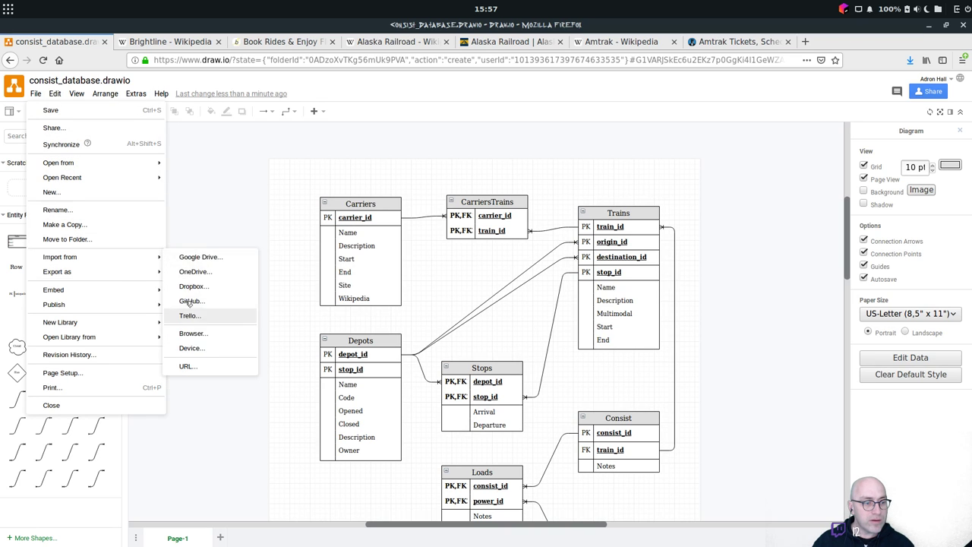
mouse_move(150, 272)
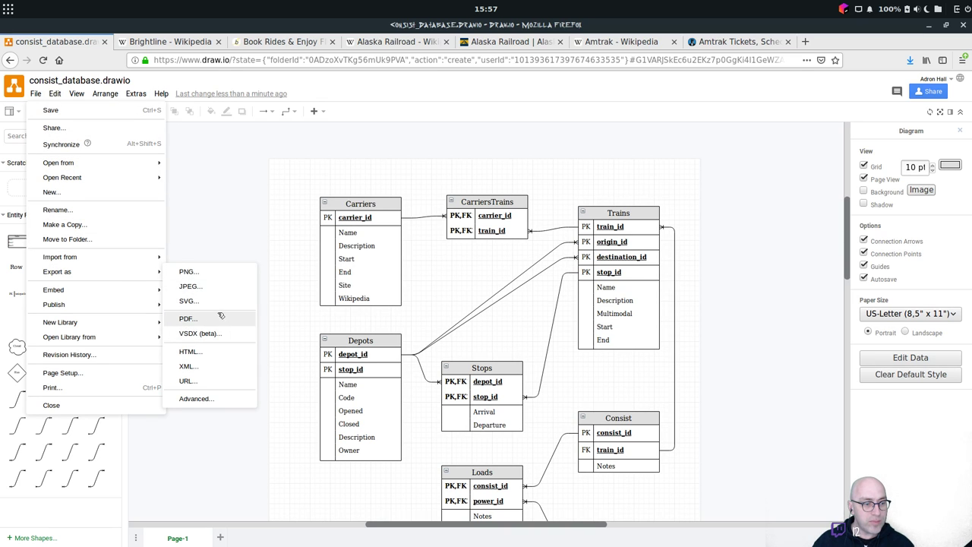
left_click(239, 354)
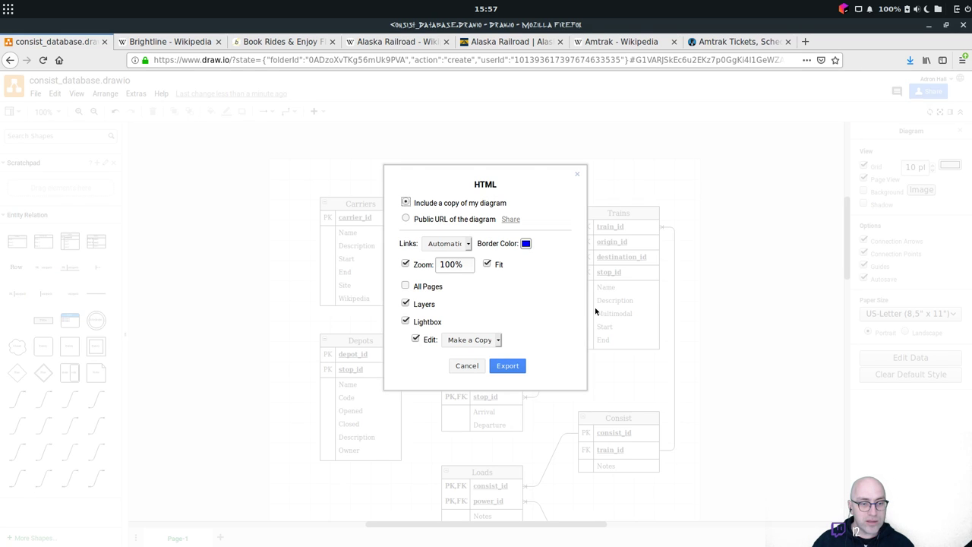
left_click(455, 246)
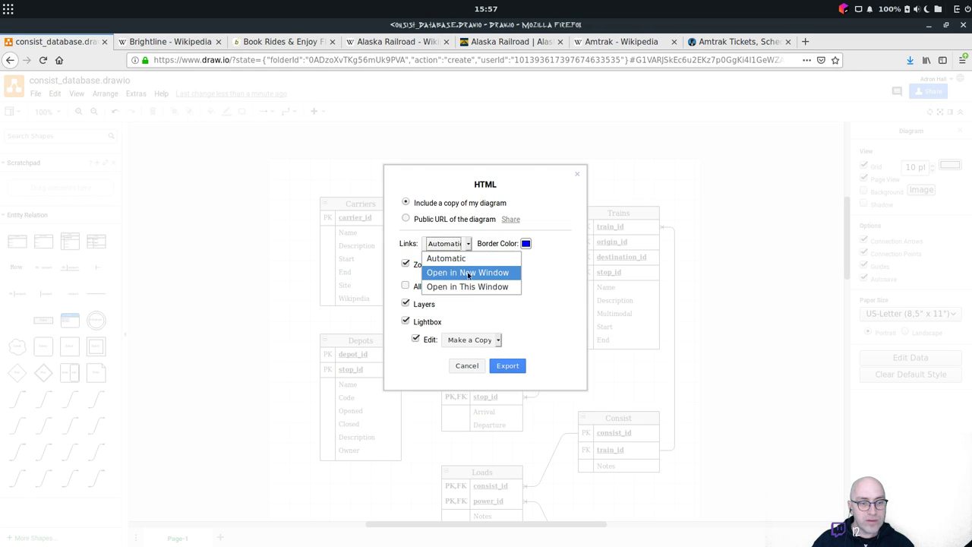
left_click(551, 258)
left_click(527, 243)
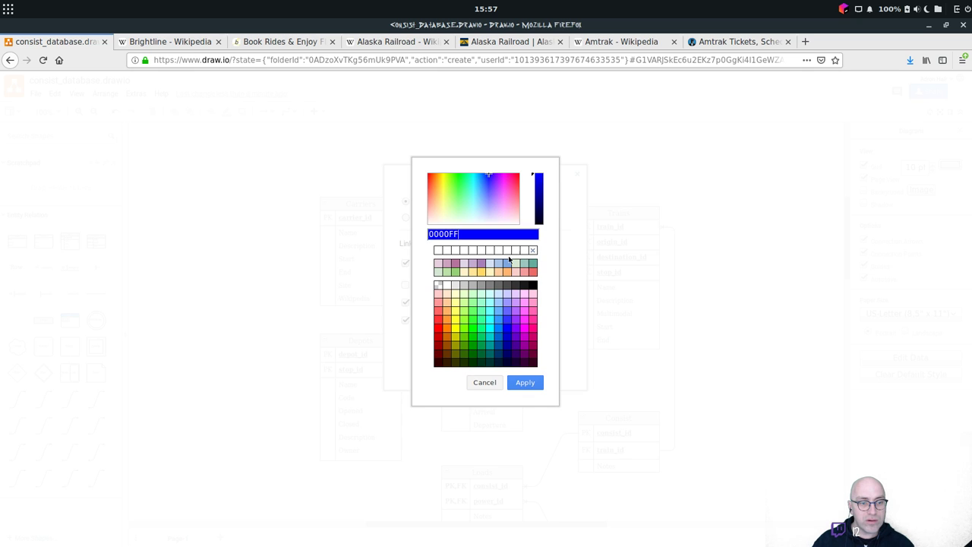
left_click(501, 311)
left_click(505, 308)
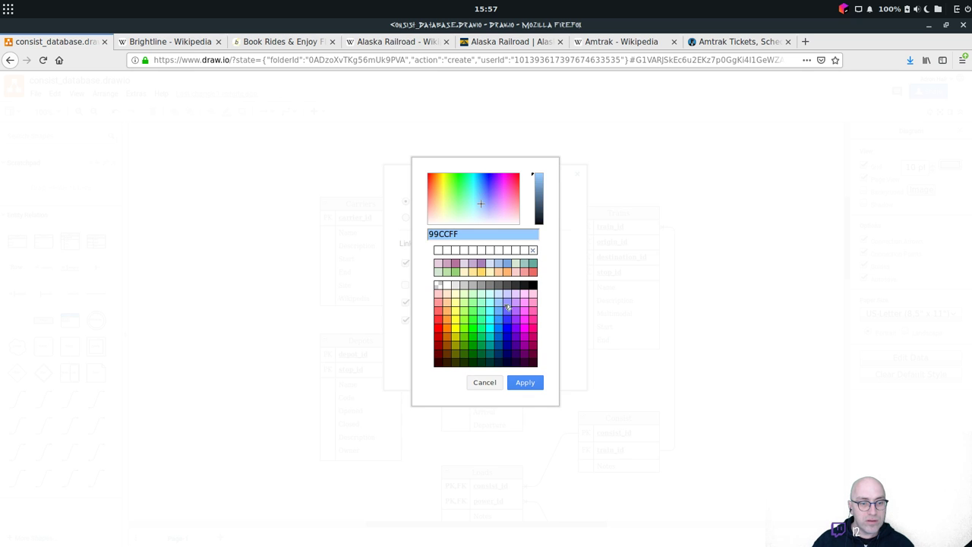
left_click(523, 382)
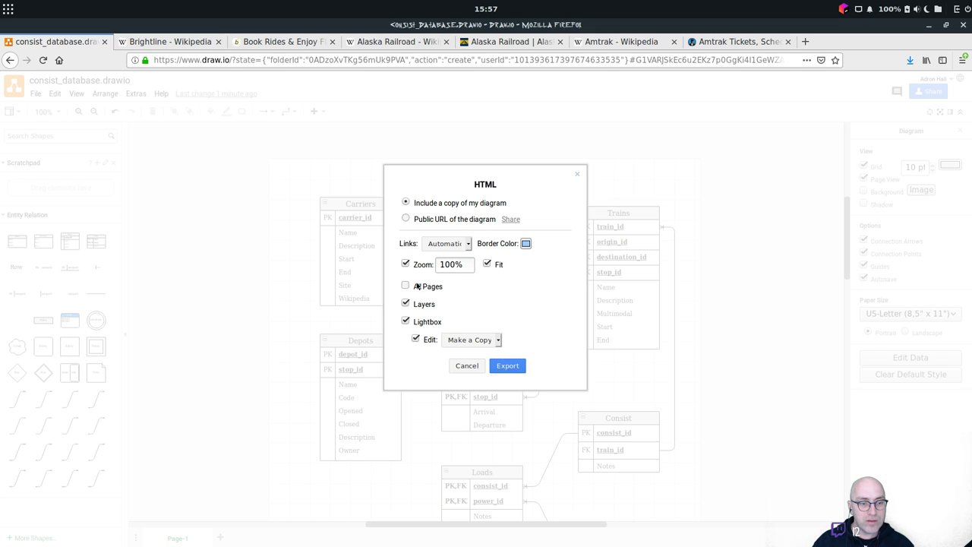
Export the HTML with editing set to Make a Copy, save it to the device as consist_database.html, and always save such files automatically.
left_click(480, 341)
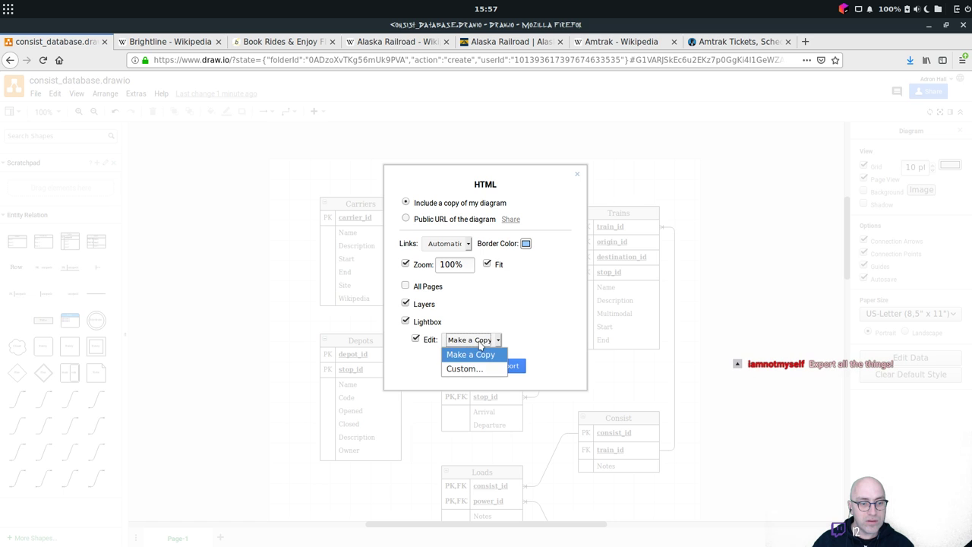
left_click(508, 347)
left_click(507, 365)
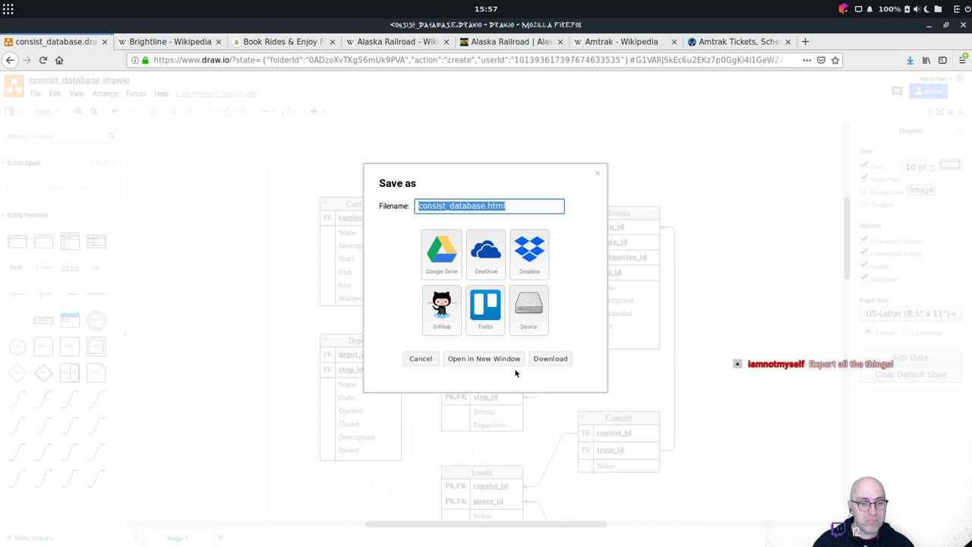
left_click(530, 321)
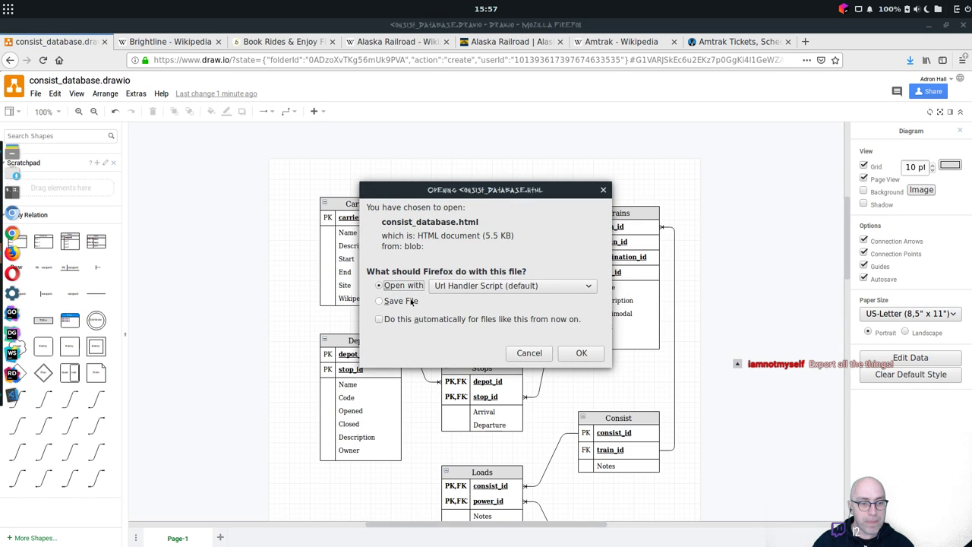
key("alt+s")
left_click(531, 319)
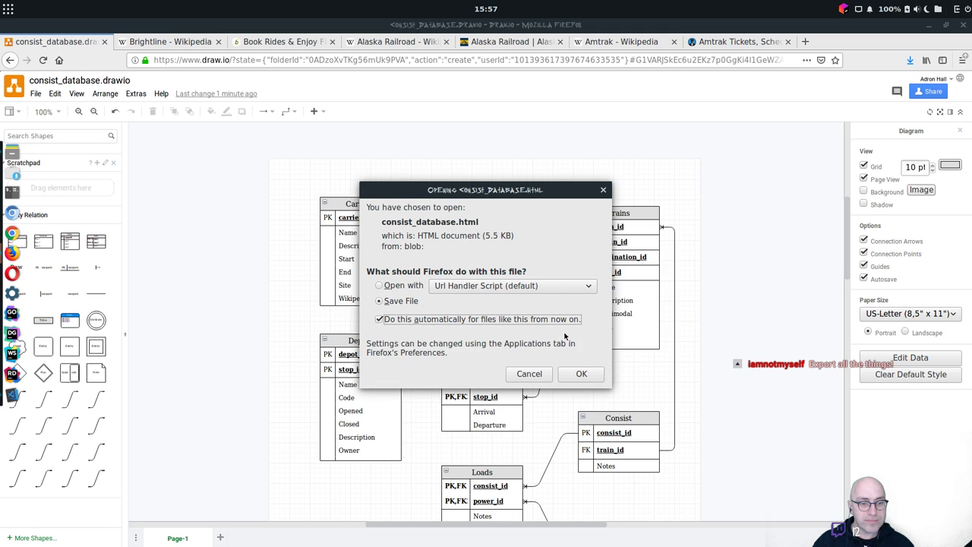
left_click(581, 373)
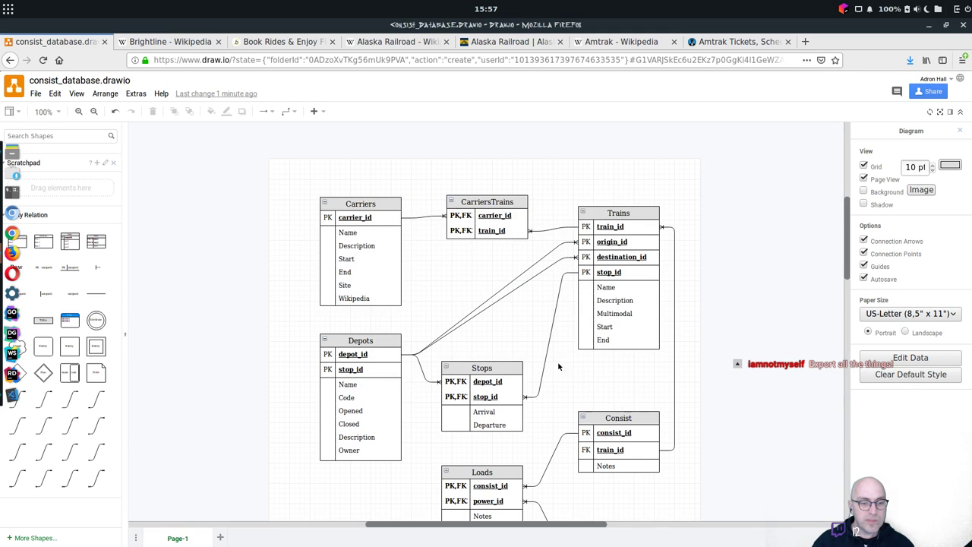
Export the whole diagram as an uncropped PDF and save it to the device as consist_database.pdf.
left_click(35, 94)
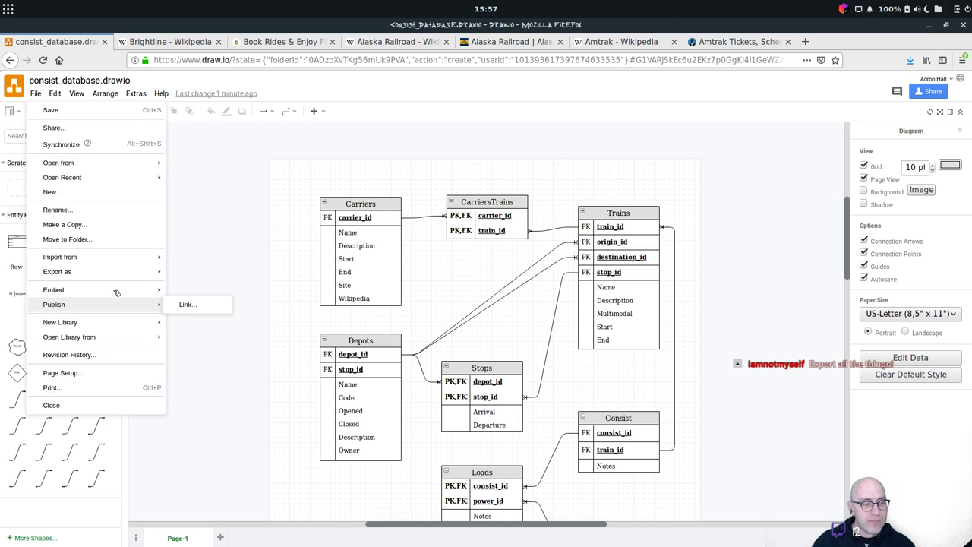
mouse_move(116, 290)
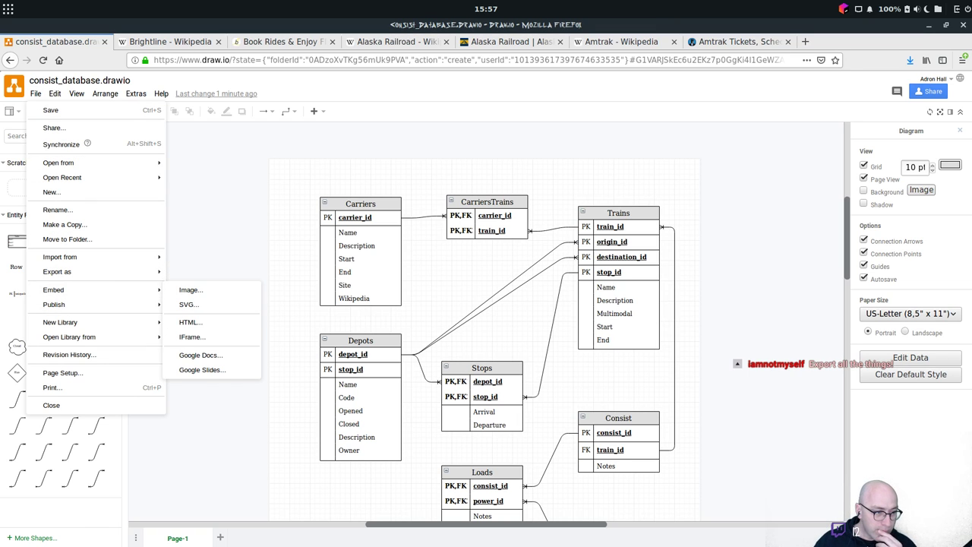
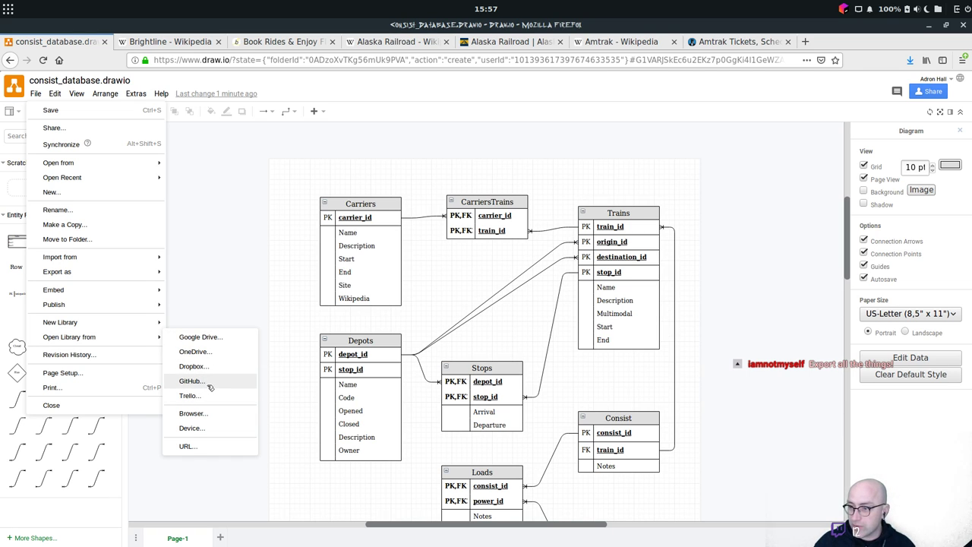
mouse_move(152, 271)
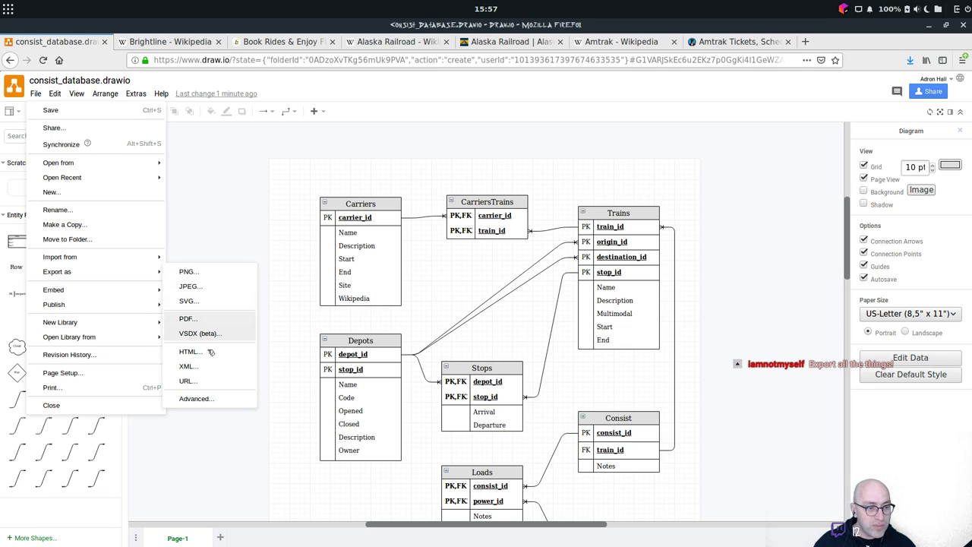
left_click(240, 321)
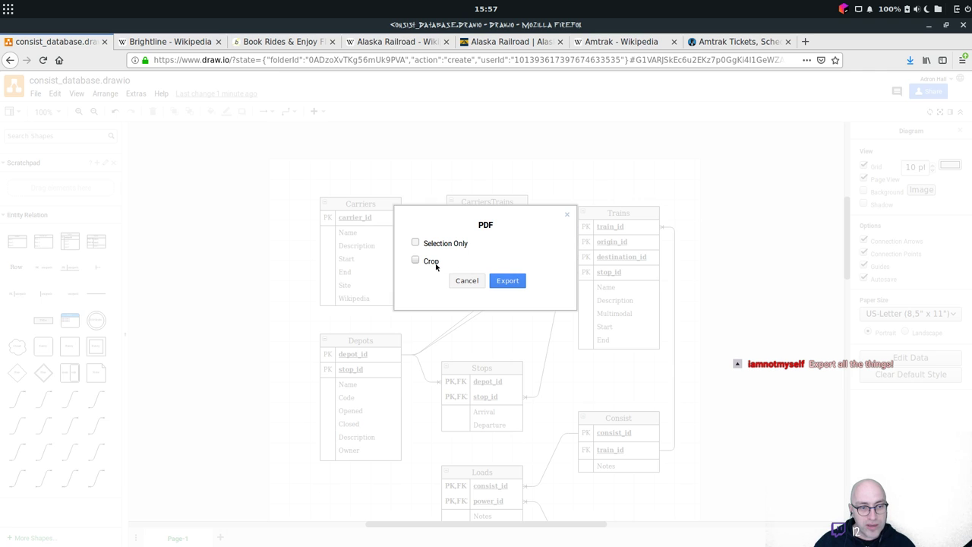
left_click(514, 282)
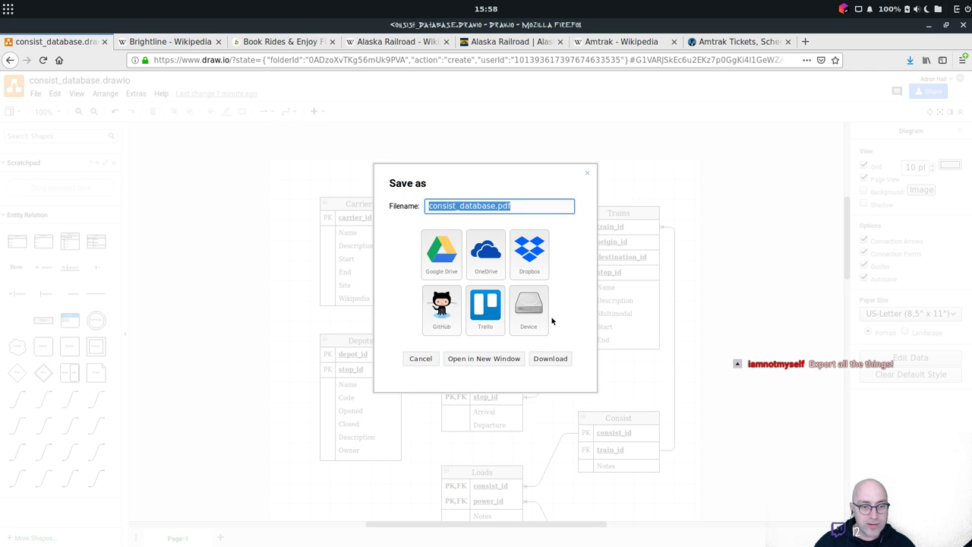
left_click(531, 307)
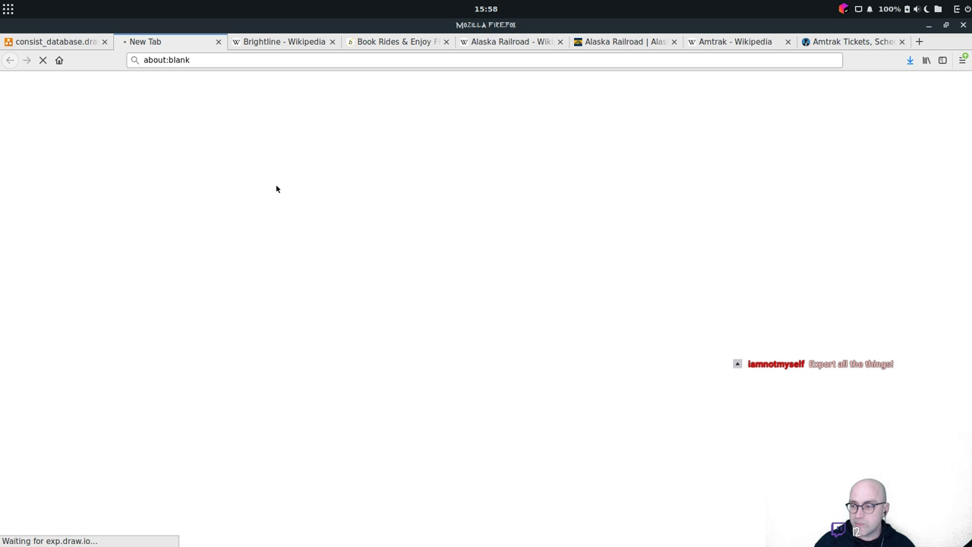
left_click(478, 319)
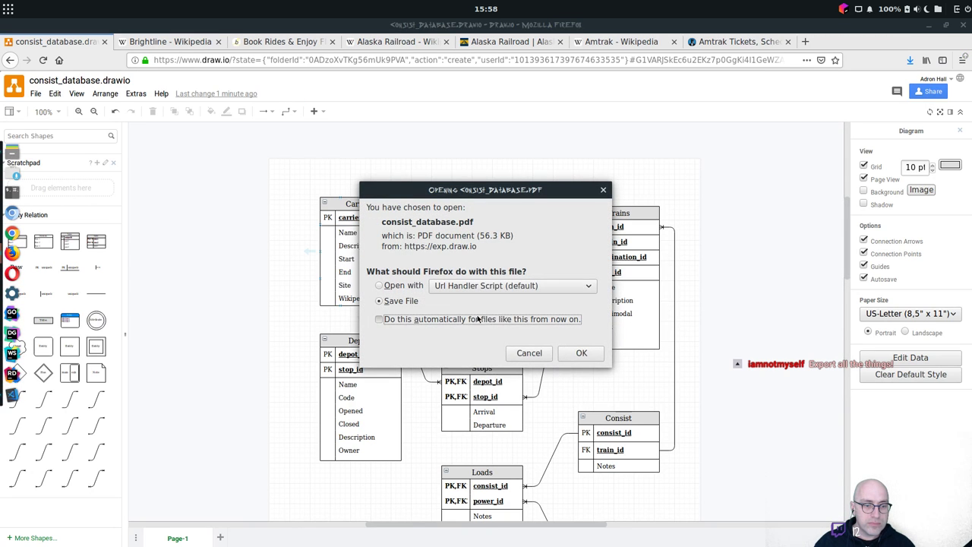
left_click(493, 319)
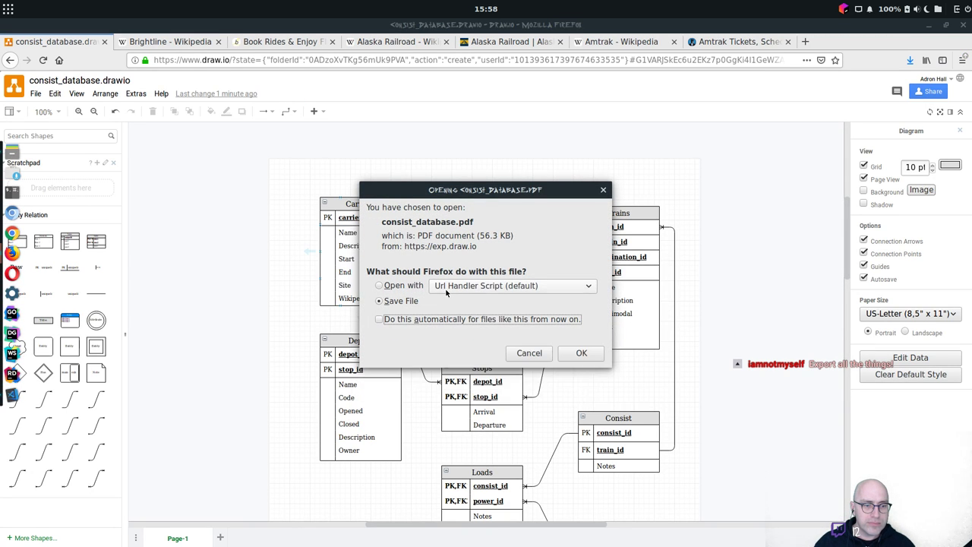
left_click(581, 353)
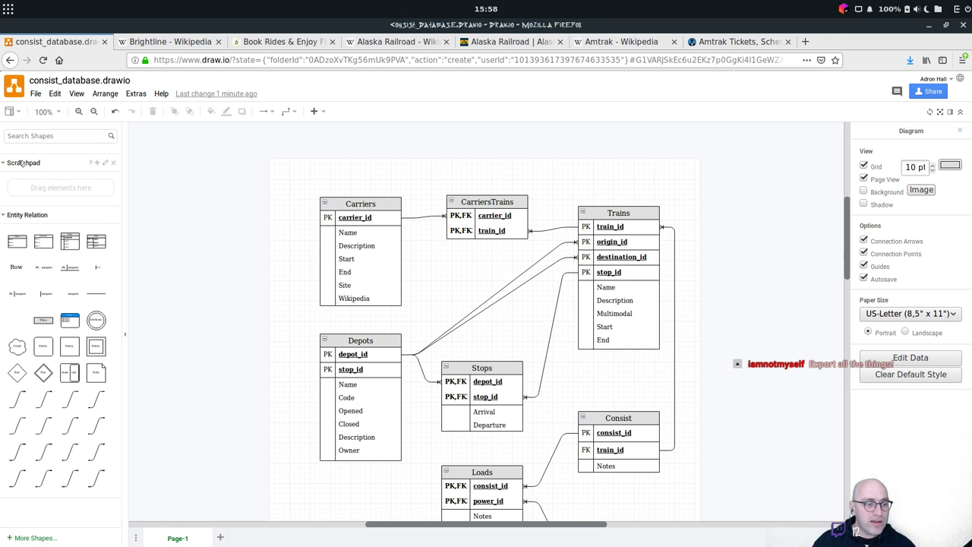
left_click(36, 93)
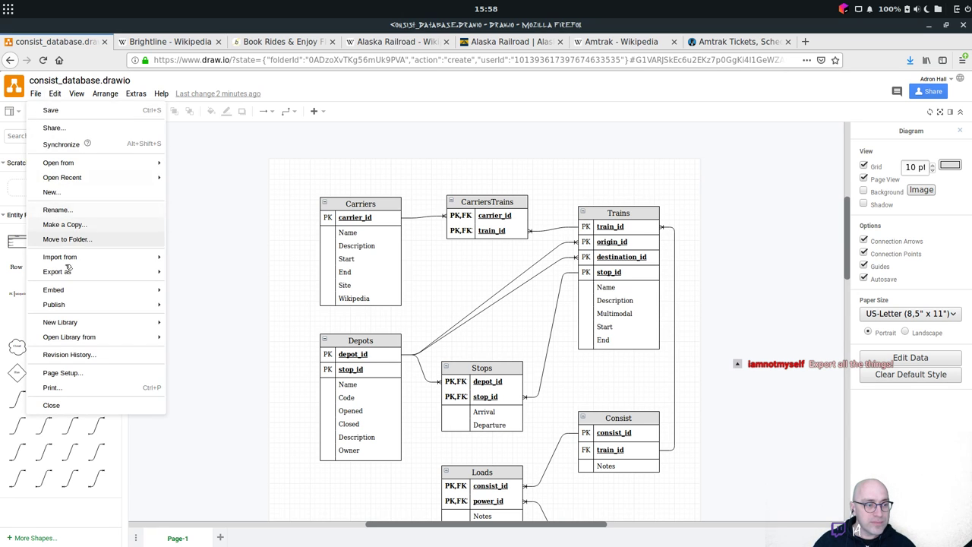
mouse_move(86, 311)
mouse_move(156, 322)
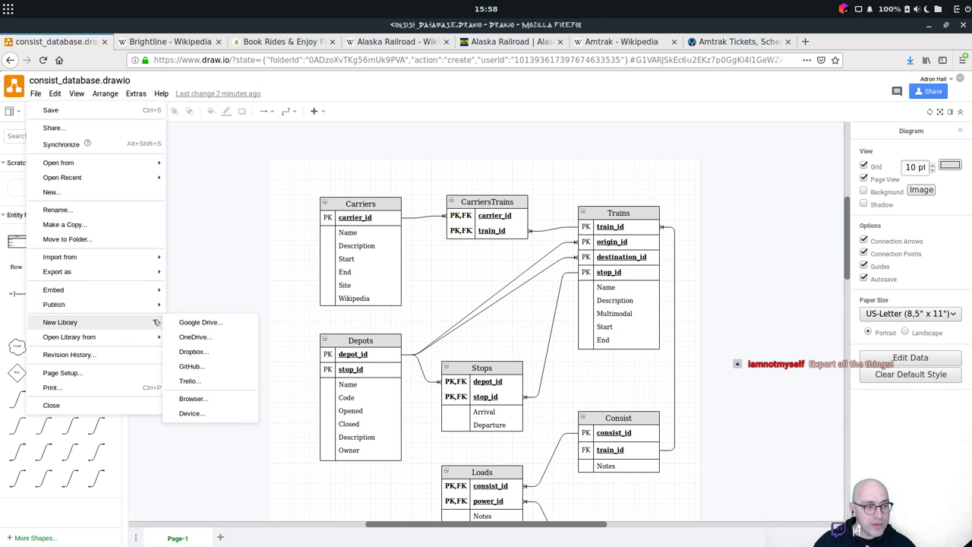
left_click(224, 381)
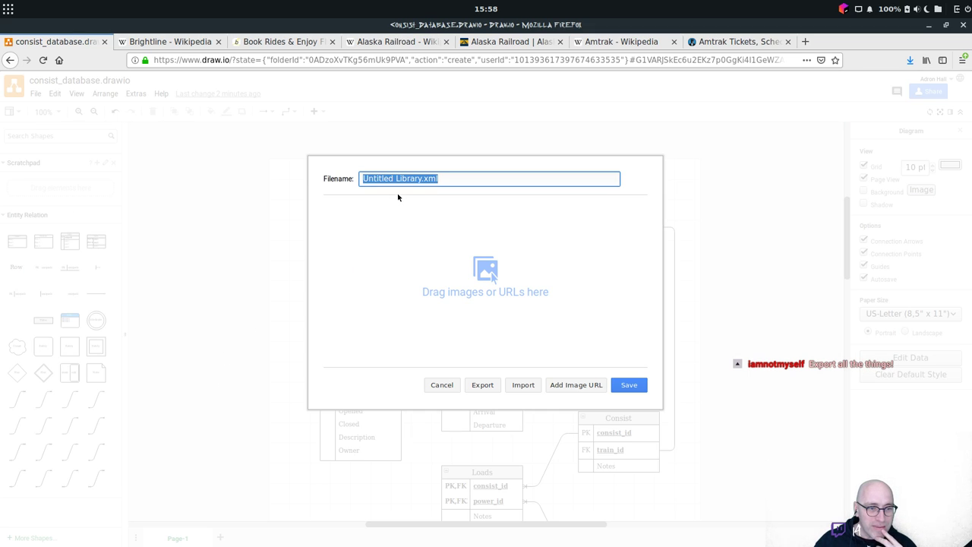
left_click(442, 386)
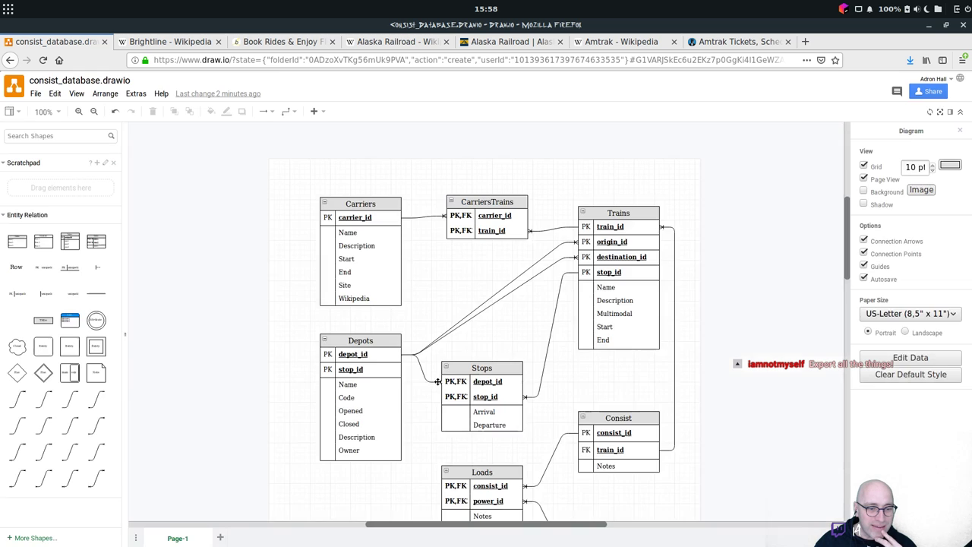
left_click(35, 93)
mouse_move(104, 336)
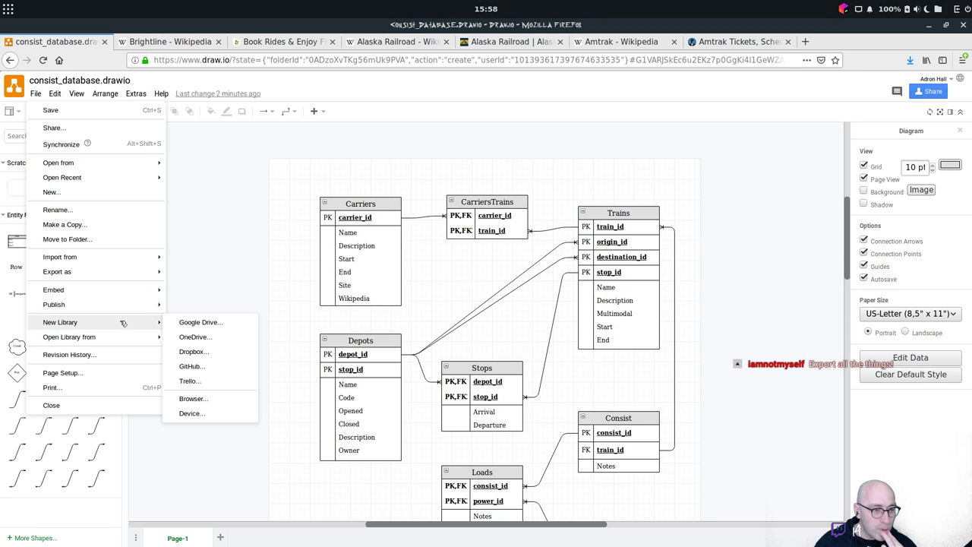
mouse_move(126, 308)
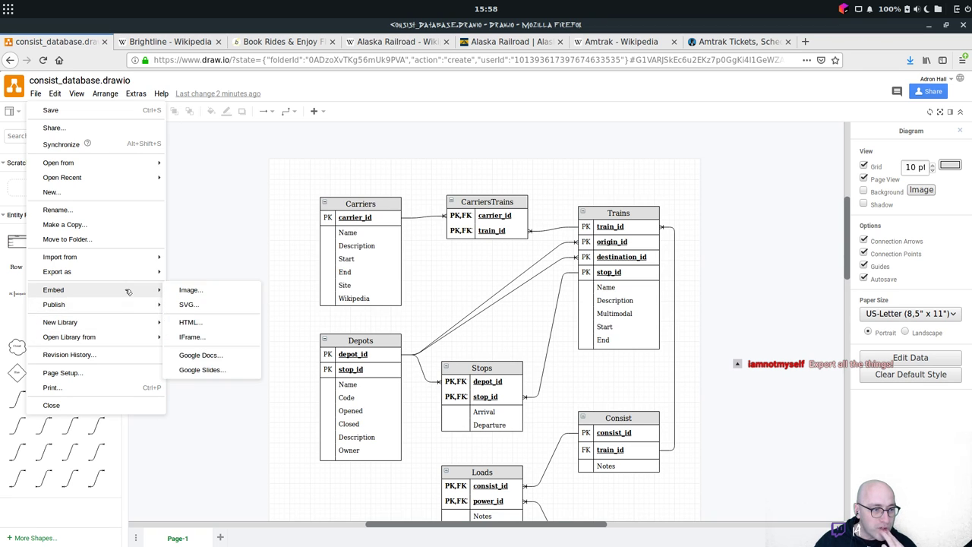
mouse_move(128, 275)
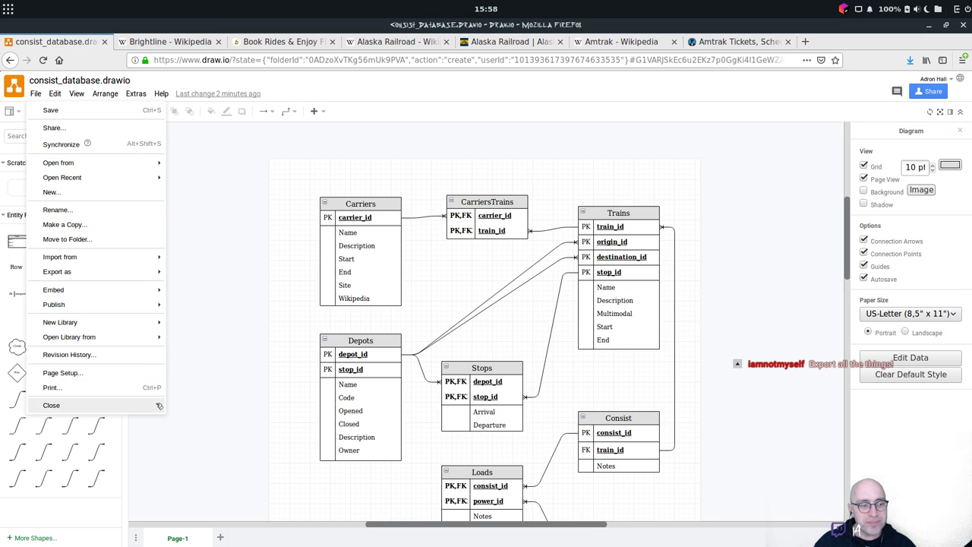
left_click(186, 259)
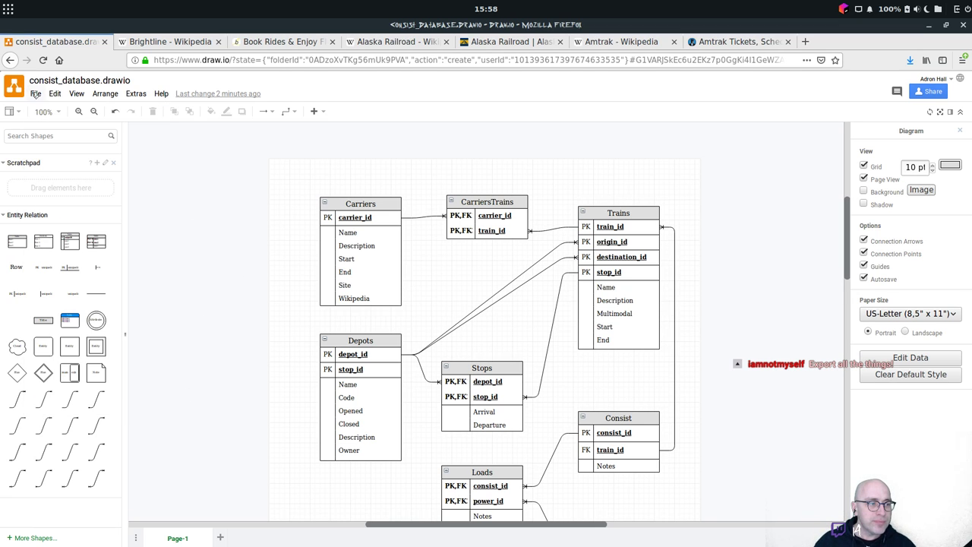
Close the diagram and reopen consist_database.drawio from Google Drive as an existing diagram.
left_click(36, 93)
left_click(61, 407)
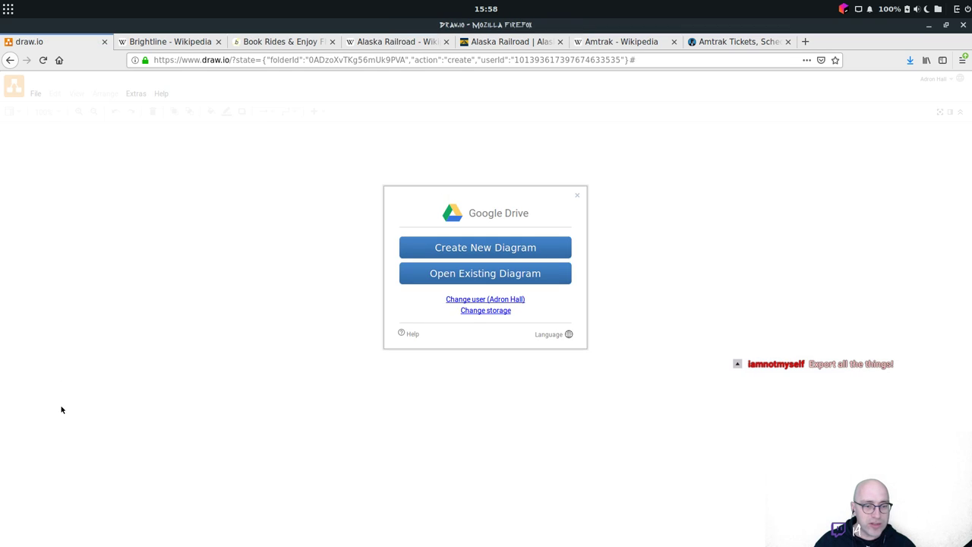
left_click(507, 275)
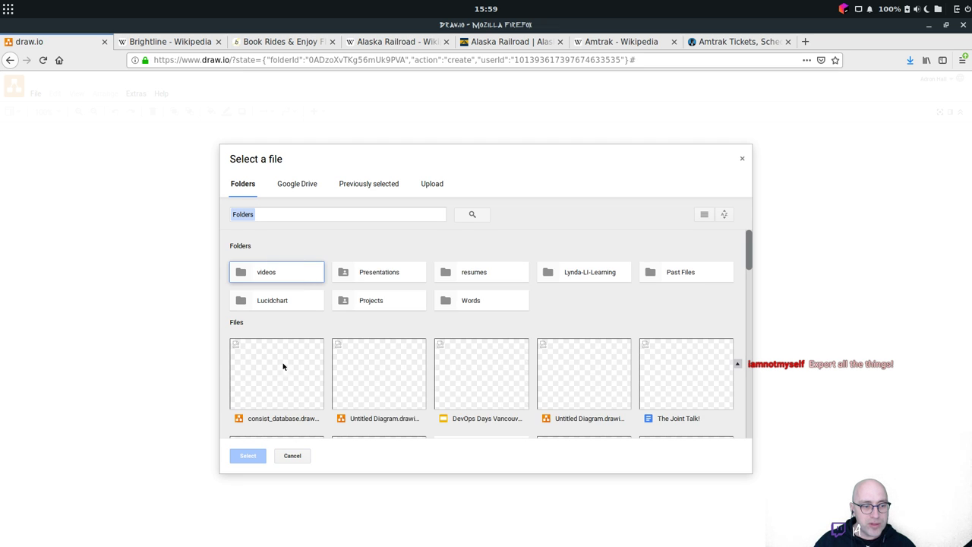
left_click(374, 372)
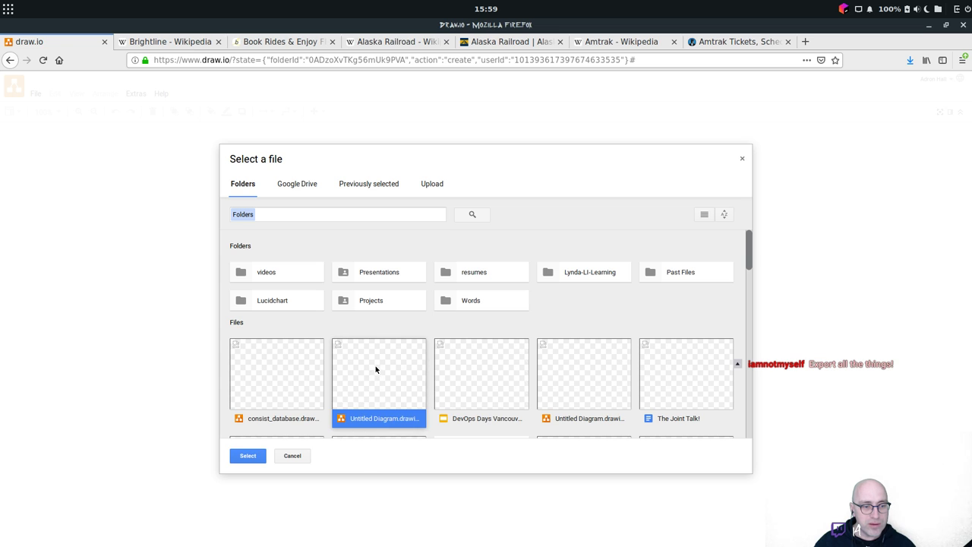
right_click(375, 369)
key("Escape")
left_click(295, 390)
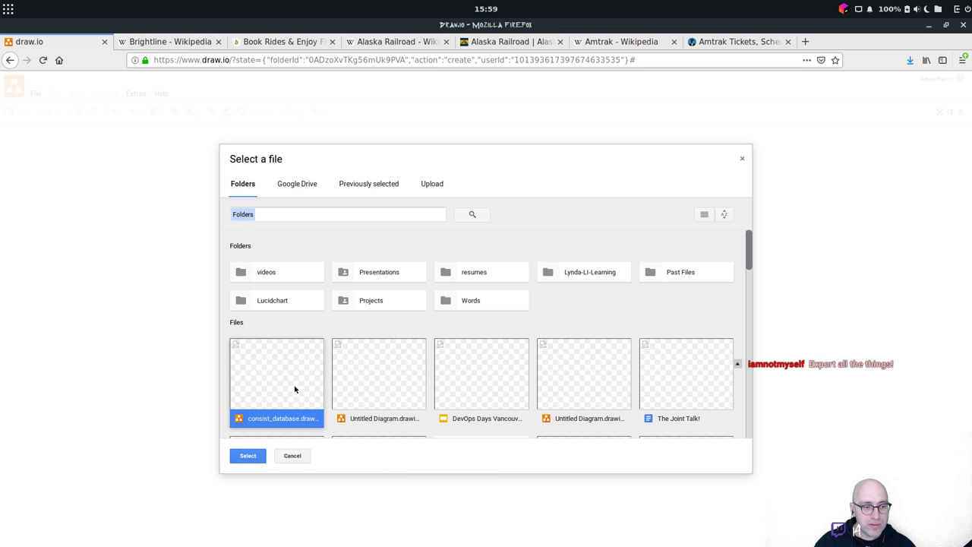
left_click(248, 454)
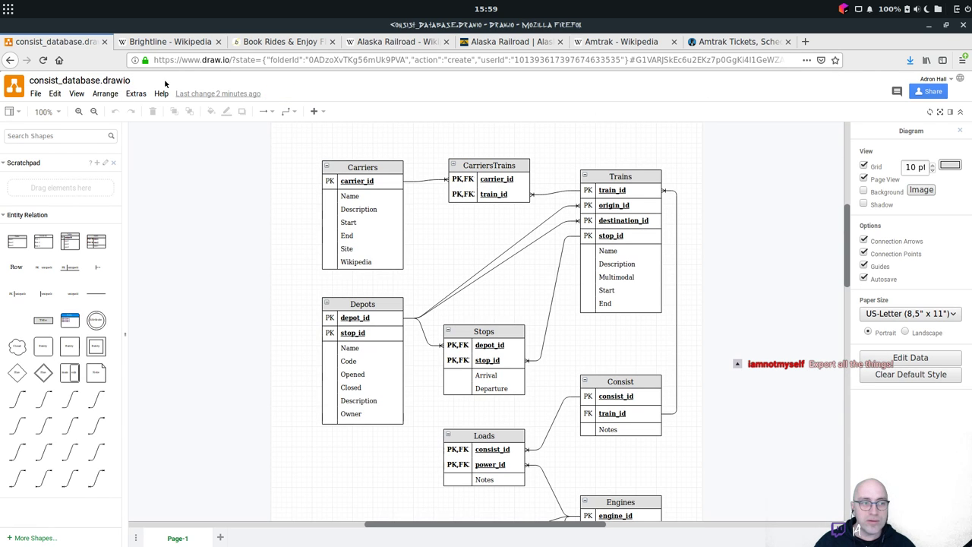
Close the diagram's browser tab and look through the open Brightline, Alaska Railroad and Amtrak pages.
left_click(104, 42)
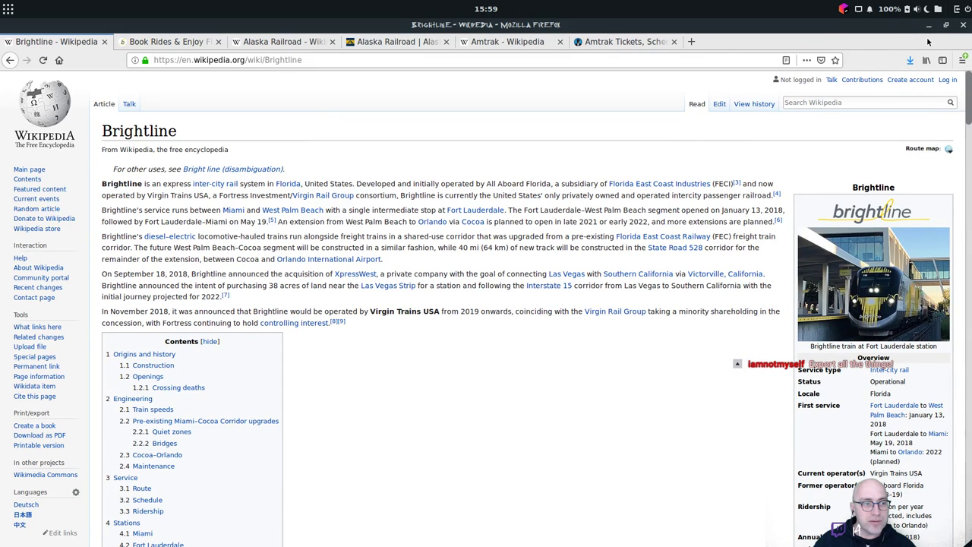
left_click(169, 42)
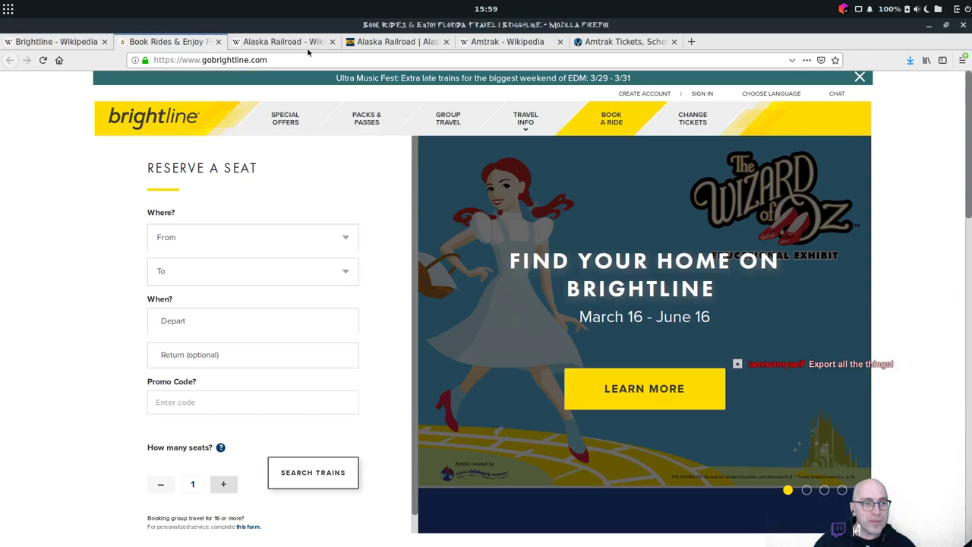
left_click(282, 42)
left_click(386, 43)
left_click(503, 42)
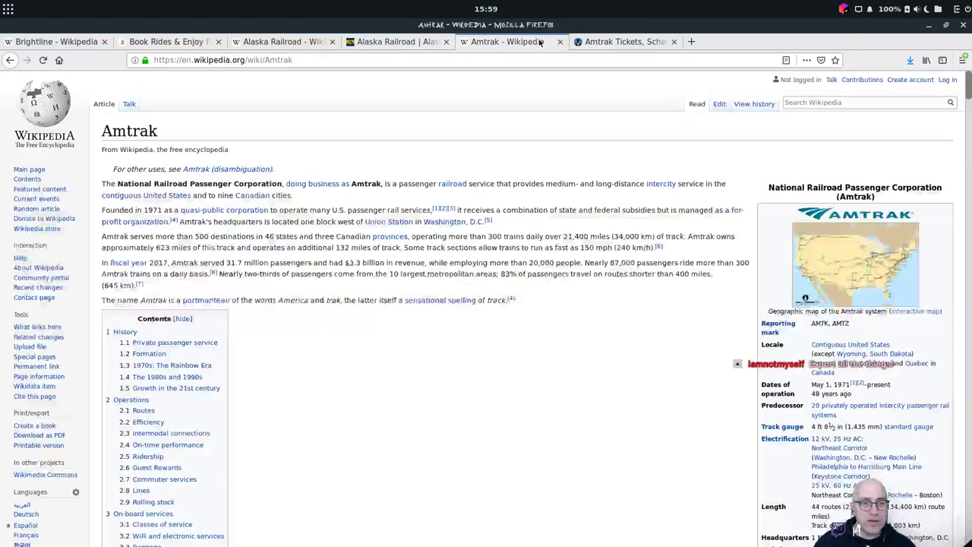
left_click(619, 42)
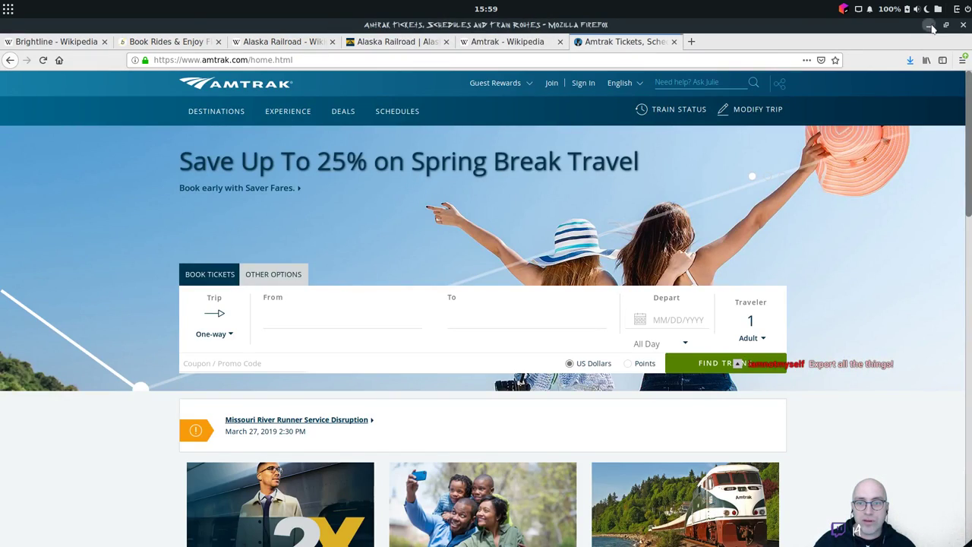
left_click(928, 25)
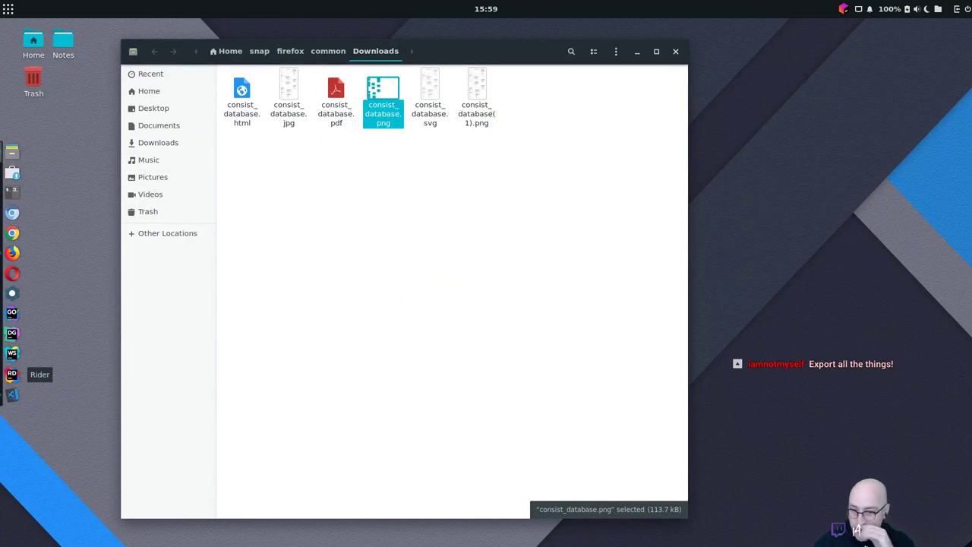
Open consist_database.png from the Downloads folder in Firefox to view the exported image.
left_click(532, 296)
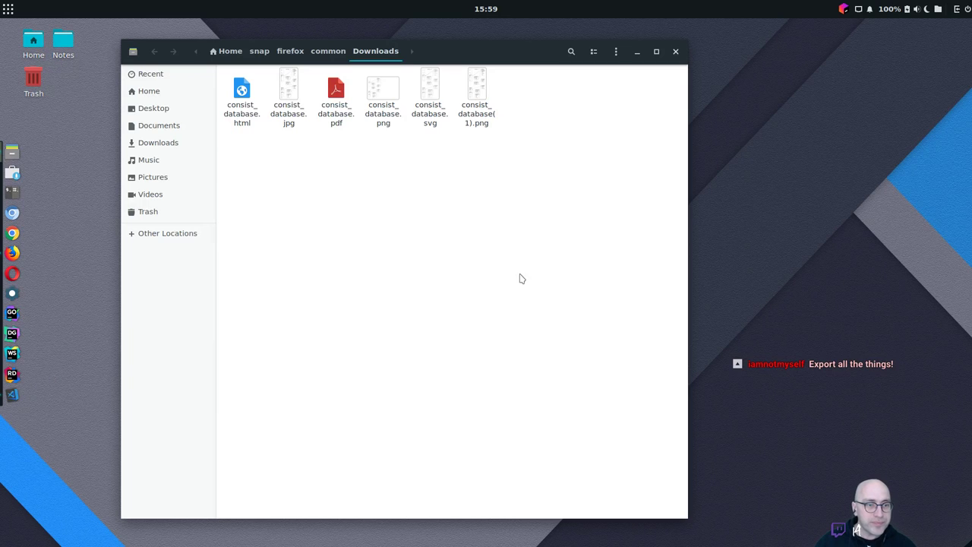
left_click(384, 91)
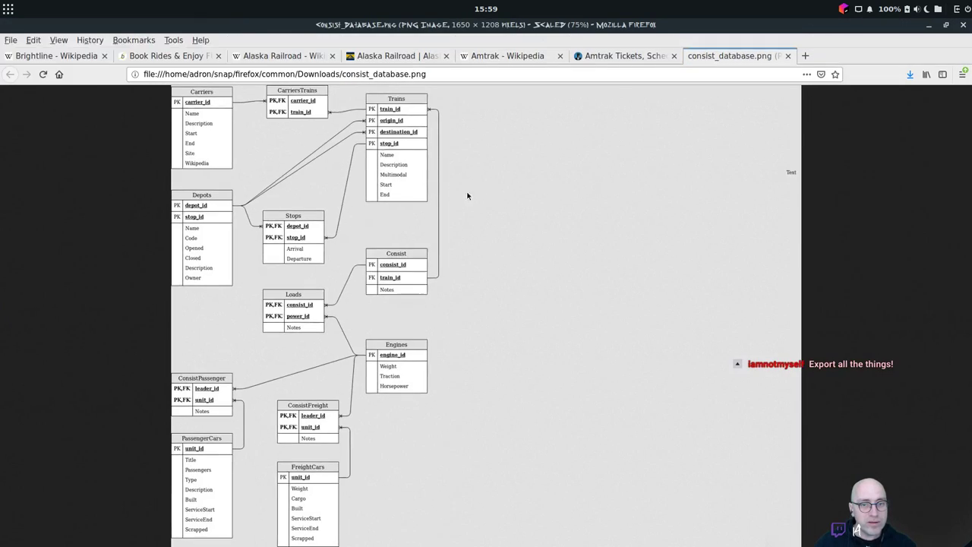
left_click(927, 24)
Try to open consist_database.png with GNU Image Manipulation Program and close its copy in Firefox.
right_click(390, 93)
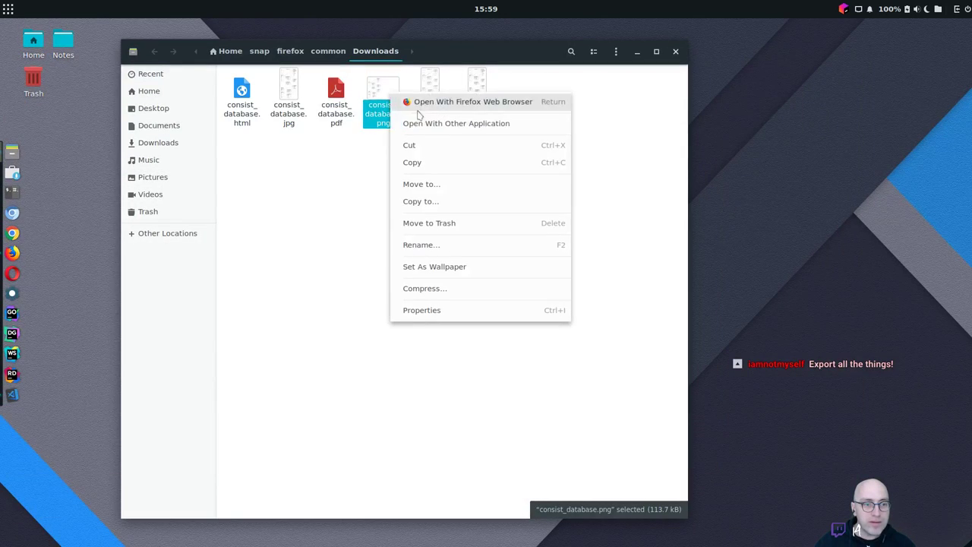
left_click(446, 125)
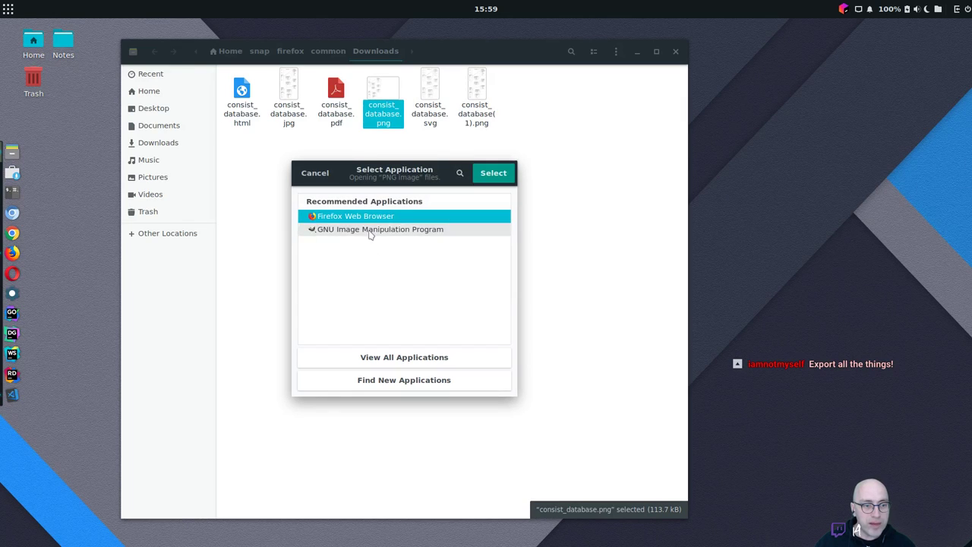
left_click(369, 230)
left_click(492, 170)
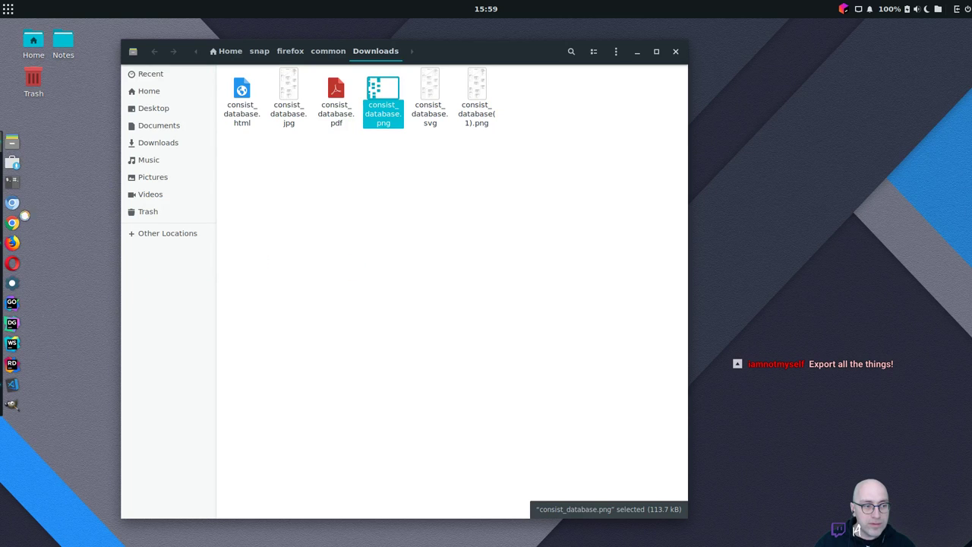
left_click(12, 242)
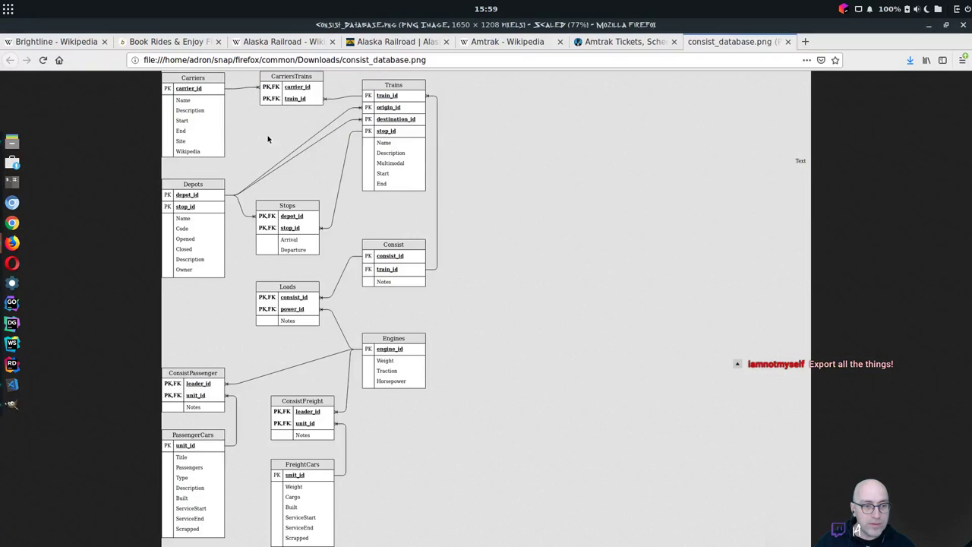
left_click(788, 41)
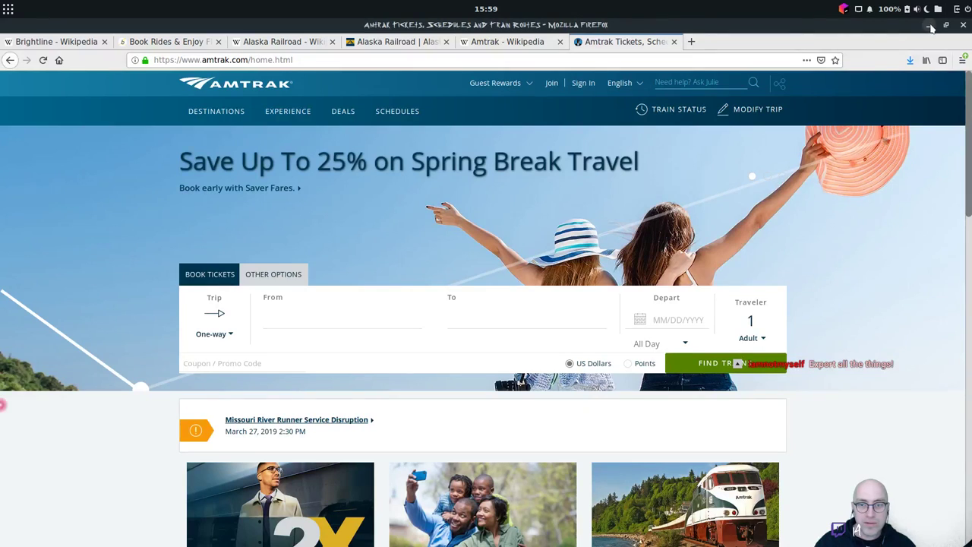
left_click(929, 27)
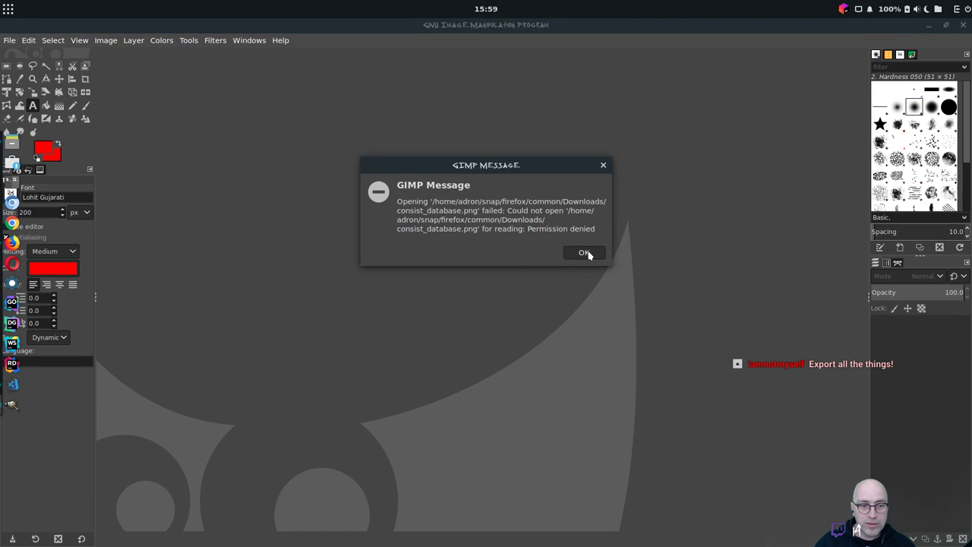
left_click(583, 253)
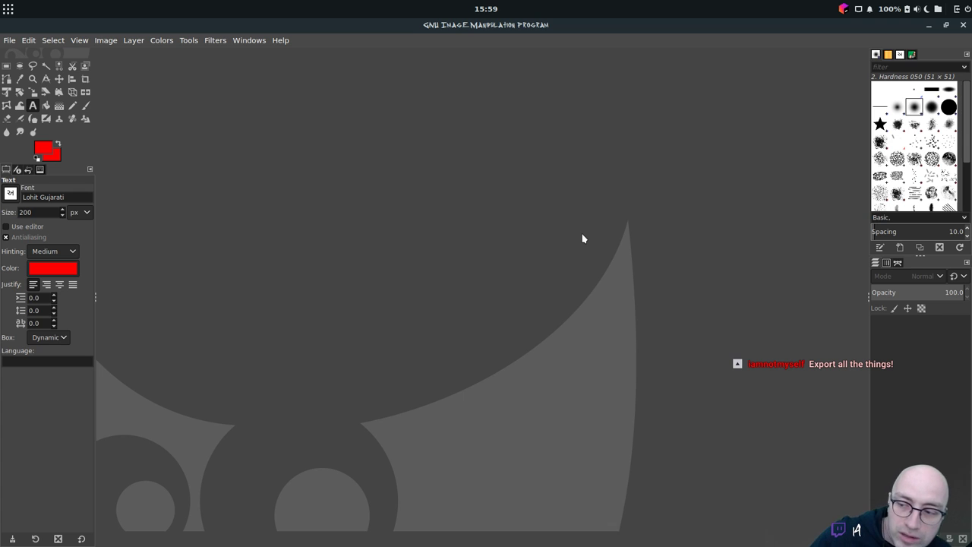
Browse the Open Image dialog's recent files, Pictures, Downloads, Desktop, Documents and home folders for the exported image.
left_click(10, 41)
left_click(23, 83)
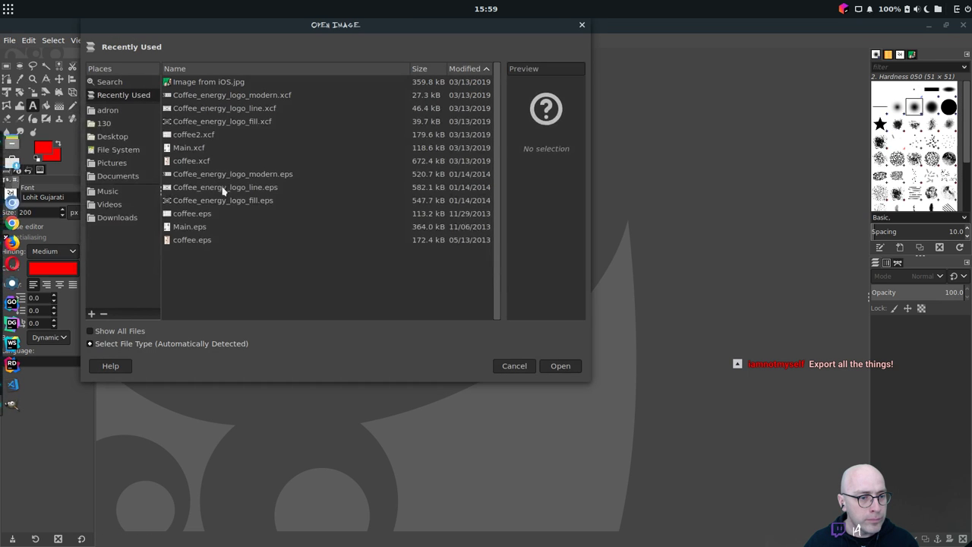
left_click(218, 97)
left_click(220, 110)
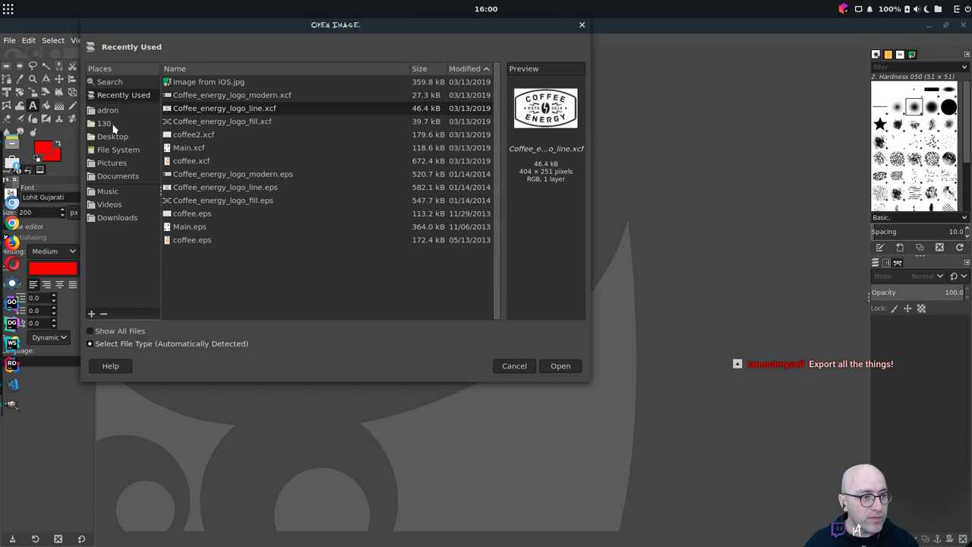
left_click(113, 164)
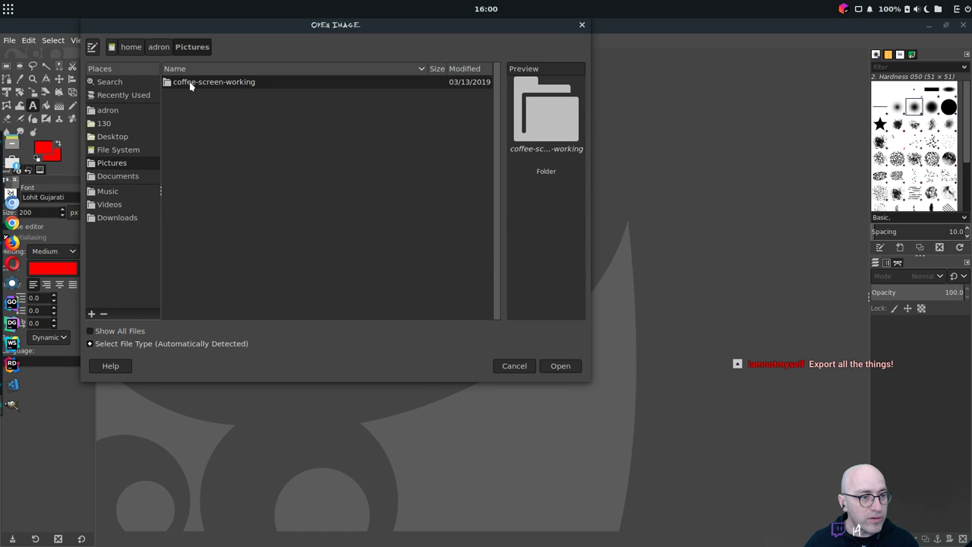
left_click(117, 218)
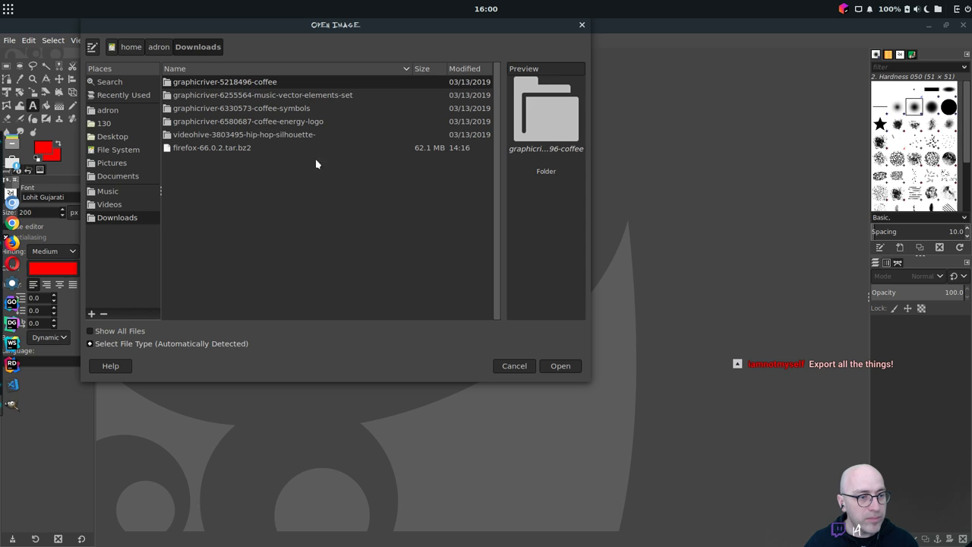
left_click(237, 148)
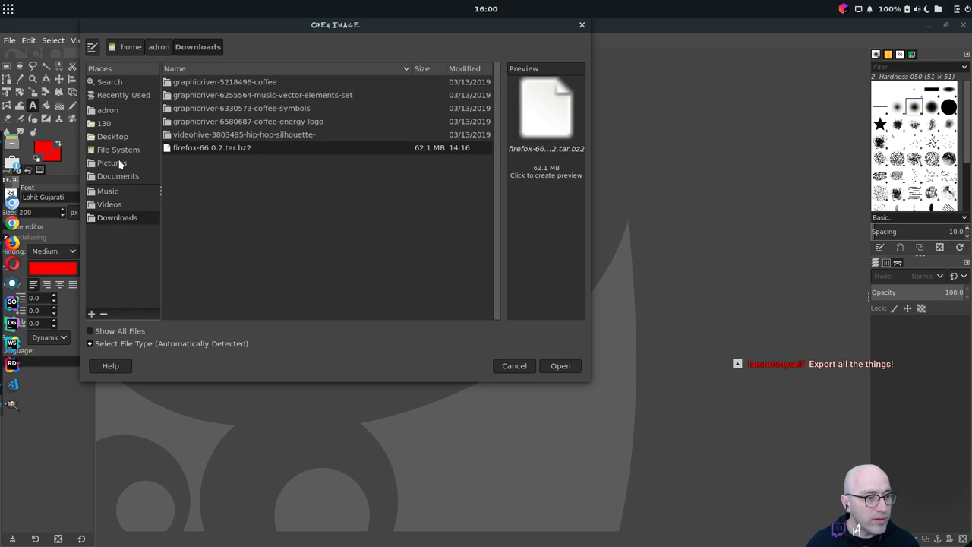
left_click(113, 137)
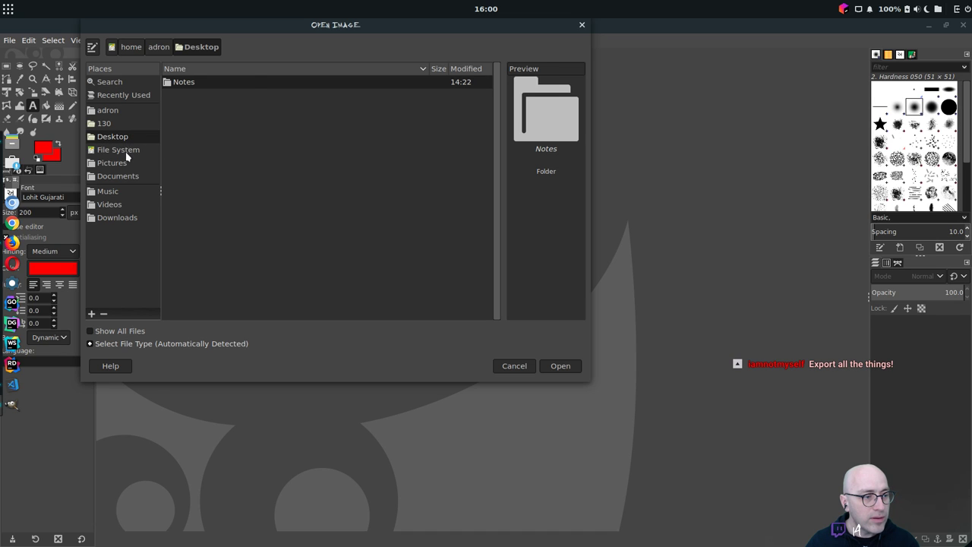
left_click(124, 165)
left_click(125, 177)
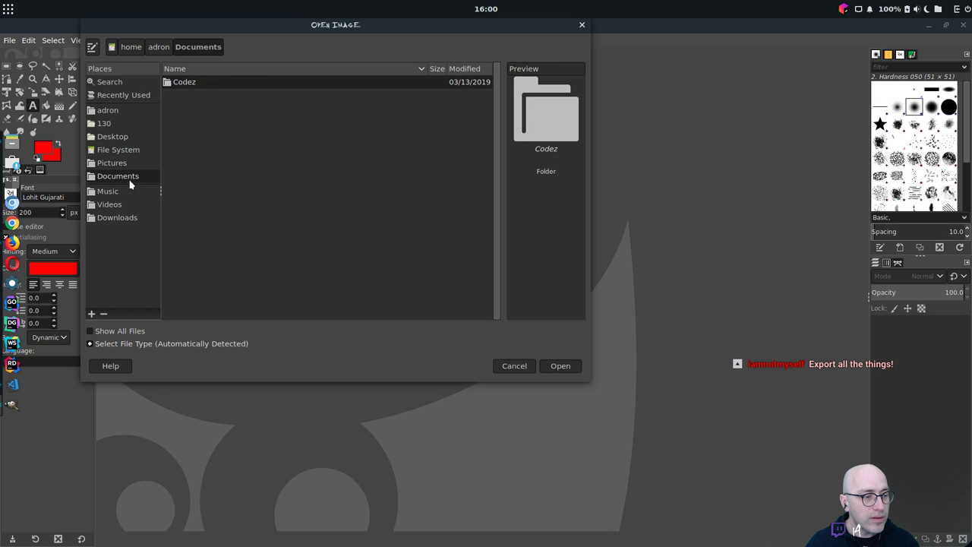
left_click(114, 111)
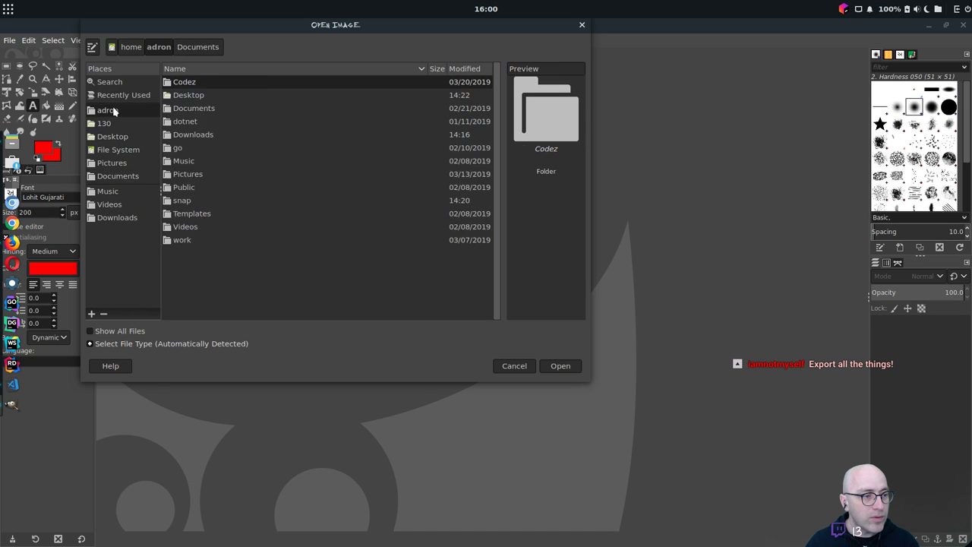
double_click(174, 134)
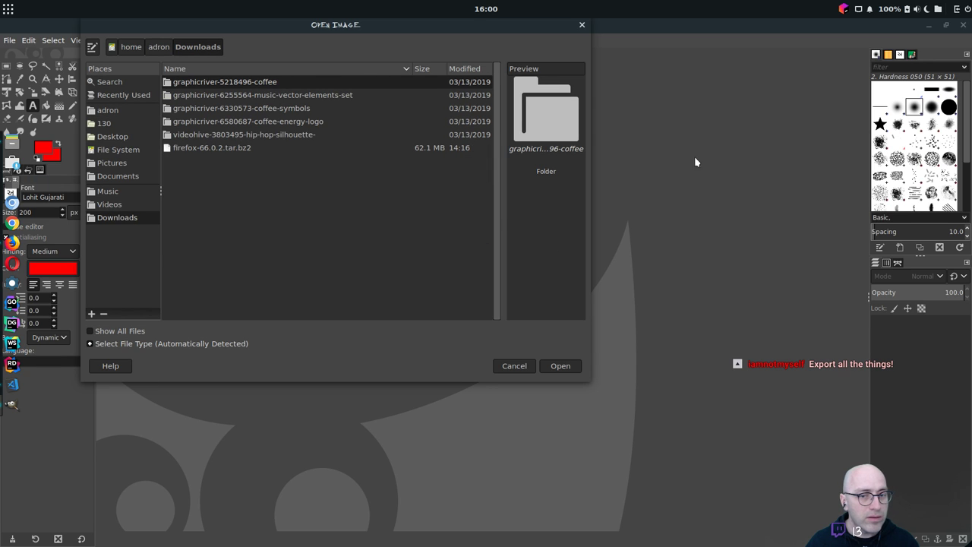
left_click(514, 366)
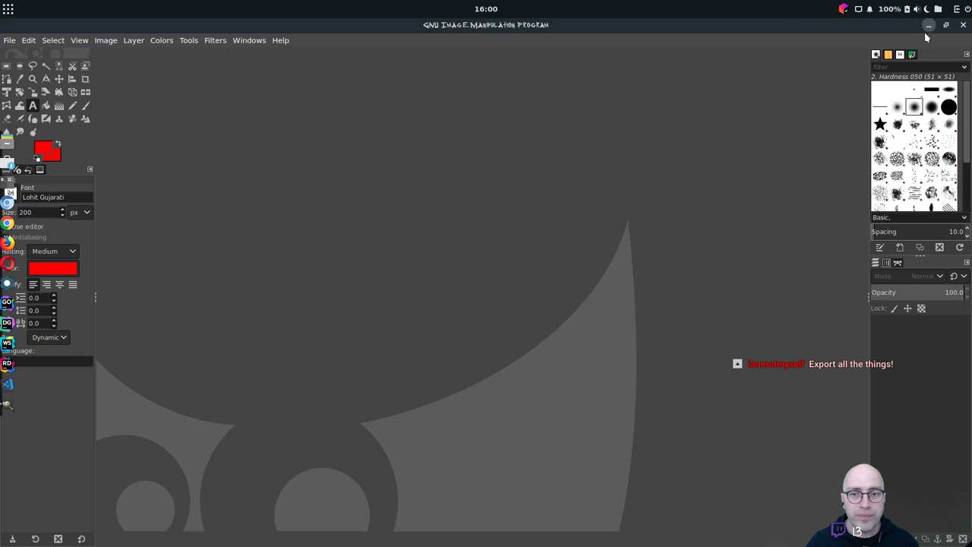
left_click(927, 26)
Open consist_database.html from the Downloads folder in Chromium and quit GNU Image Manipulation Program.
left_click(416, 143)
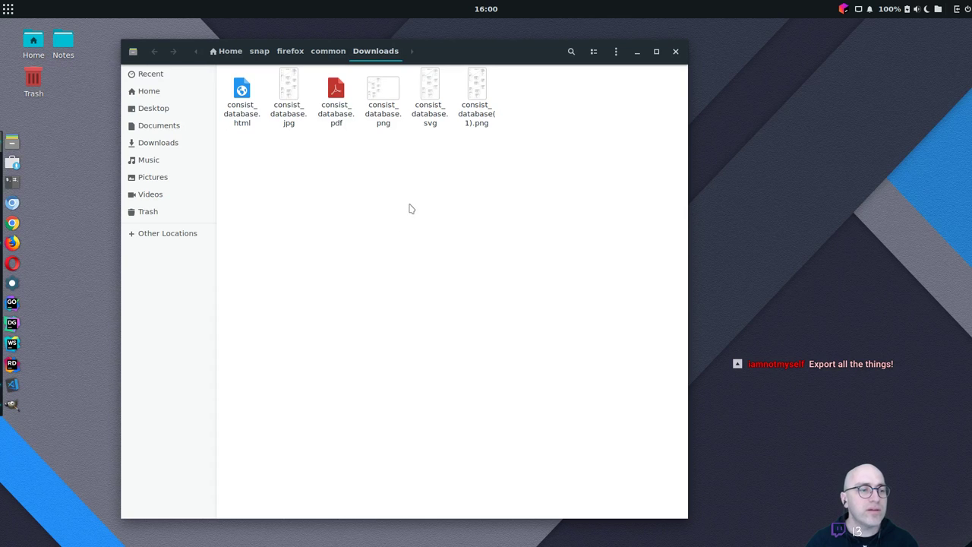
left_click(242, 105)
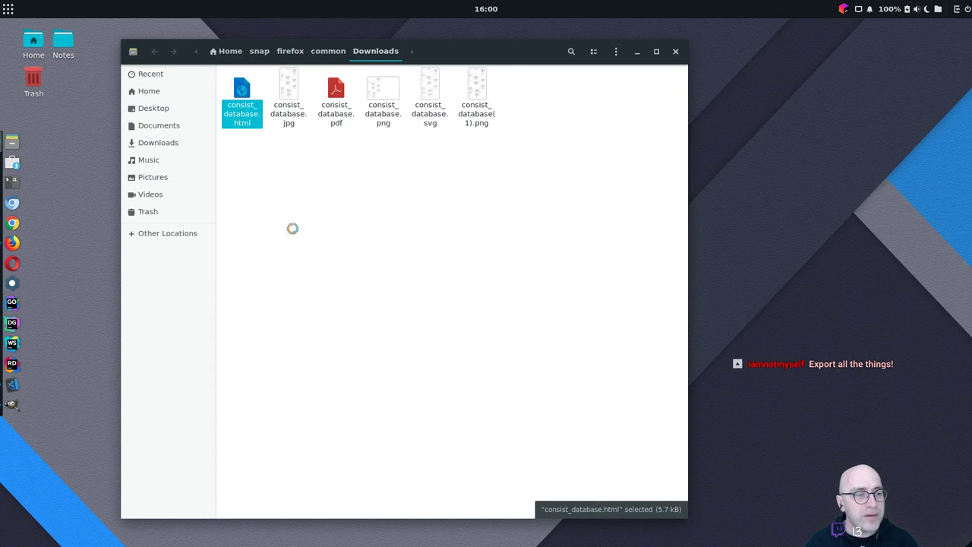
left_click(12, 406)
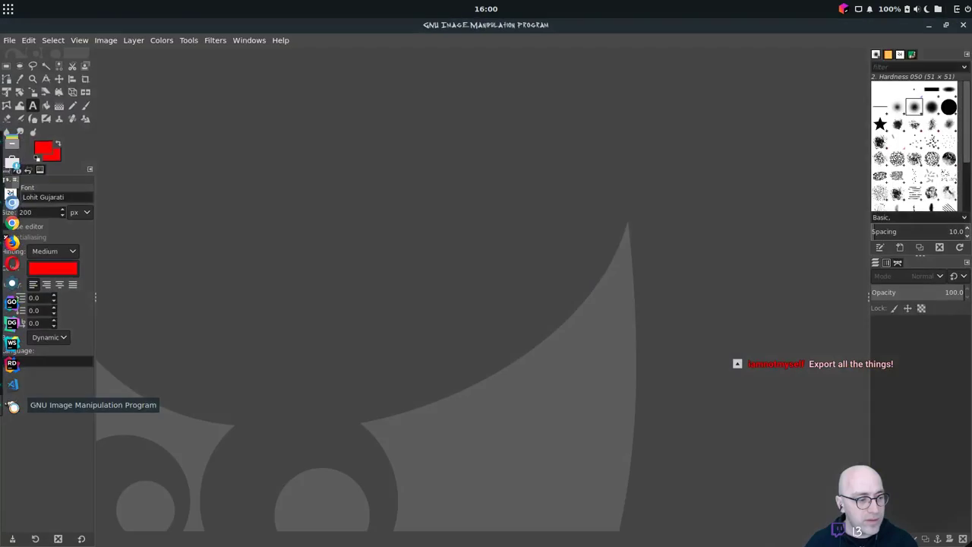
right_click(12, 407)
left_click(56, 410)
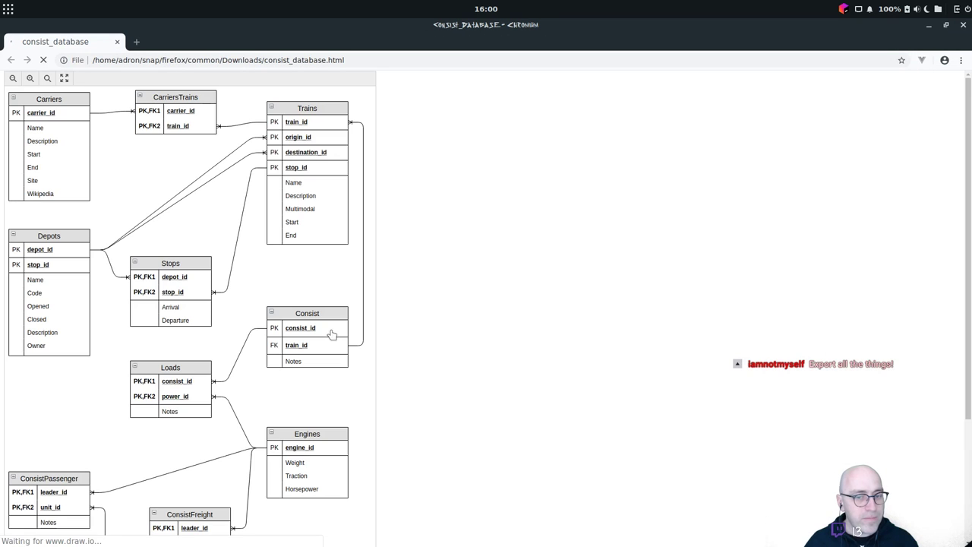
View the exported HTML diagram in its fullscreen viewer and close that viewer.
left_click(64, 79)
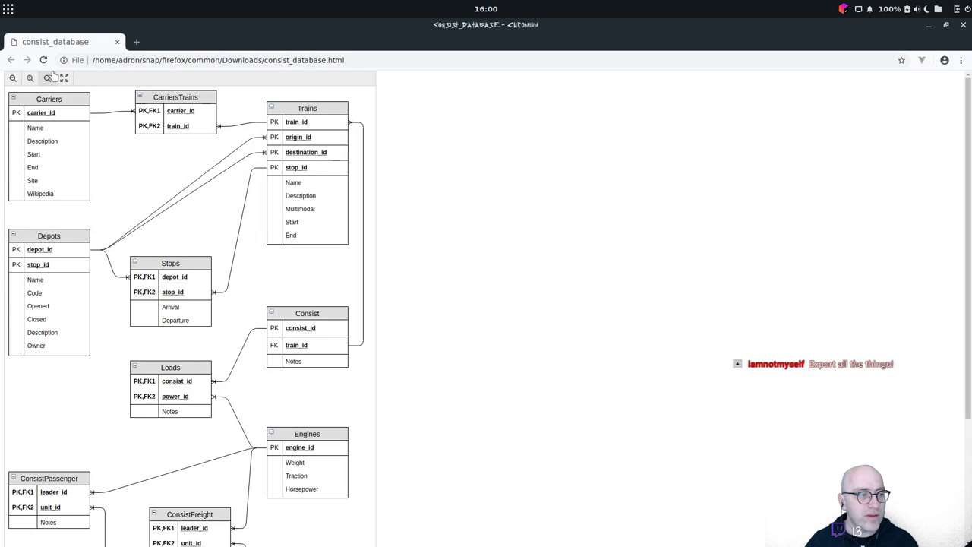
left_click(65, 78)
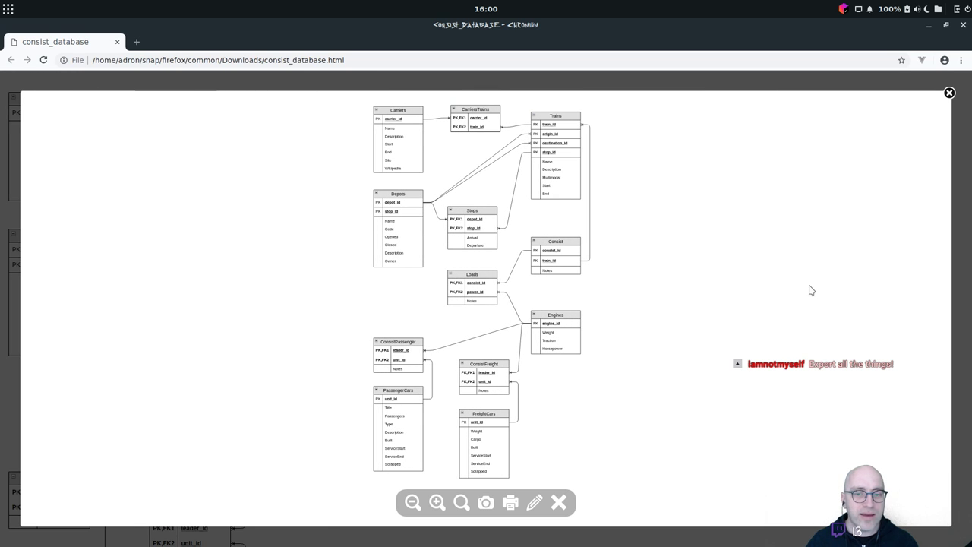
left_click(949, 93)
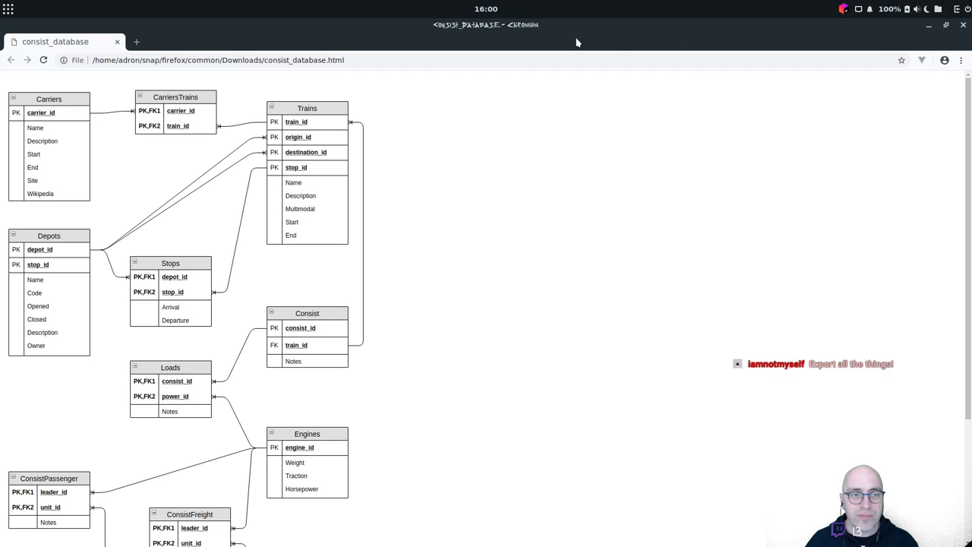
Tile the Chromium window with the HTML diagram to the right half of the screen and close the file manager.
left_click_drag(541, 25, 968, 114)
left_click(421, 163)
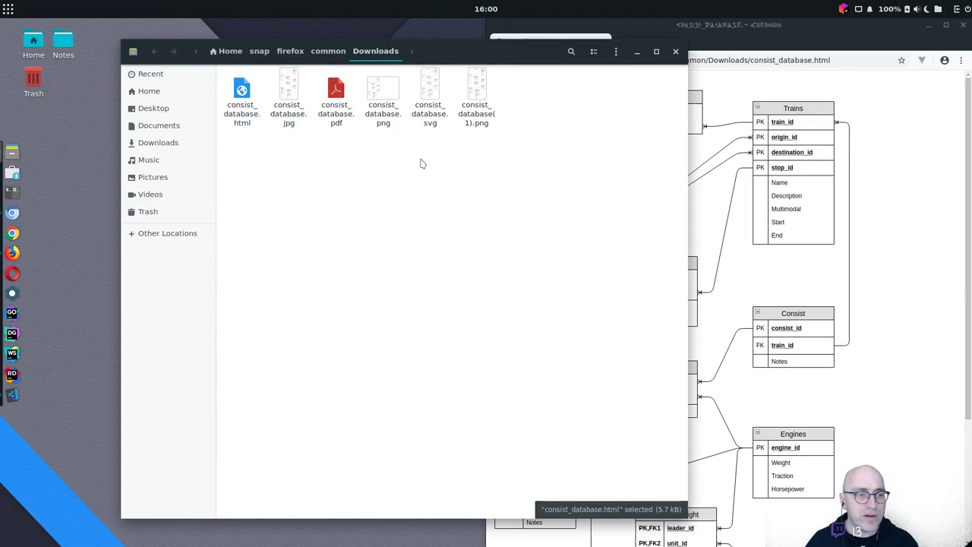
left_click(675, 47)
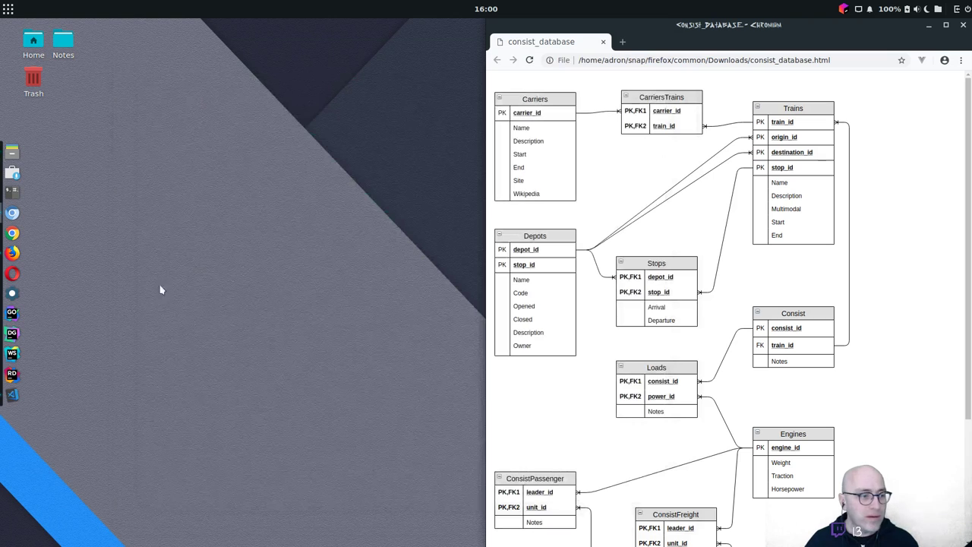
Launch GoLand alongside the exported diagram.
left_click(12, 313)
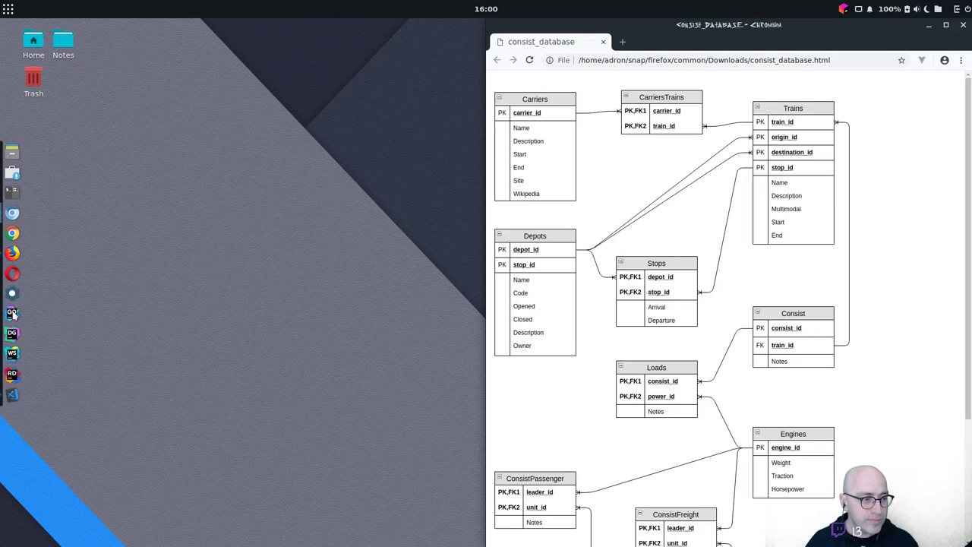